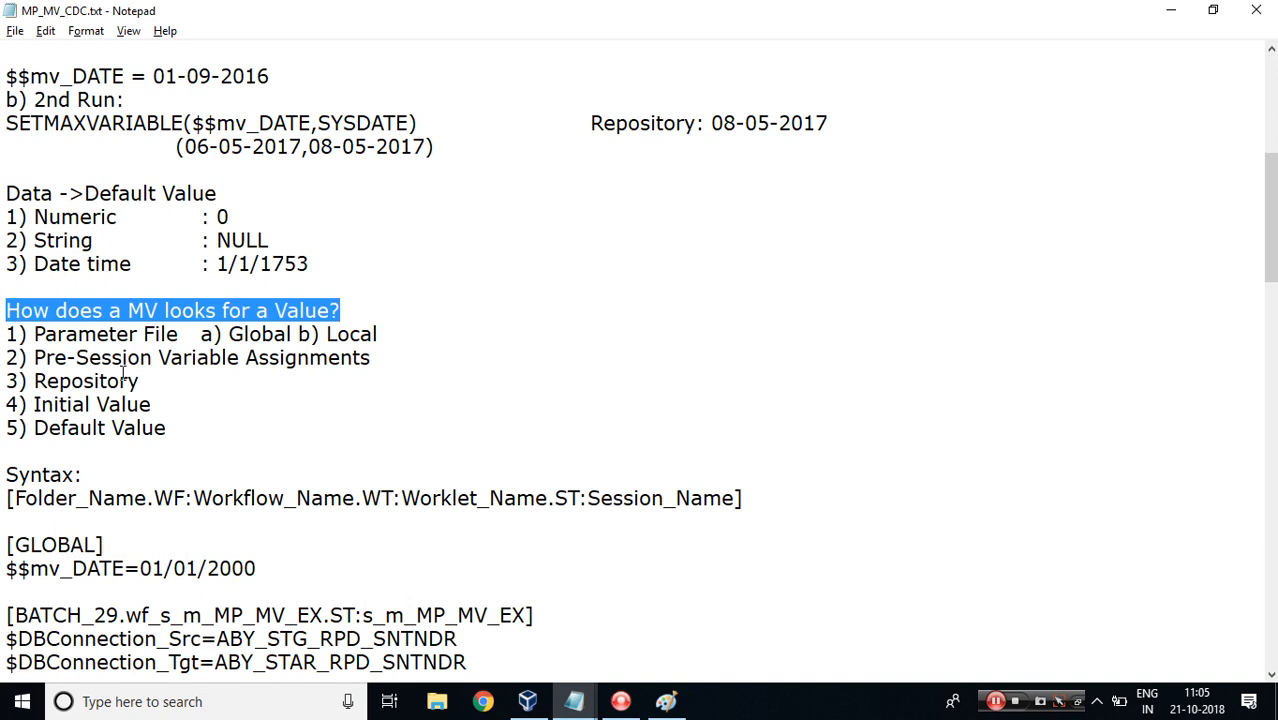
Read through the notes on how a mapping variable looks for a value and the default values per data type.
left_click_drag(35, 335, 176, 337)
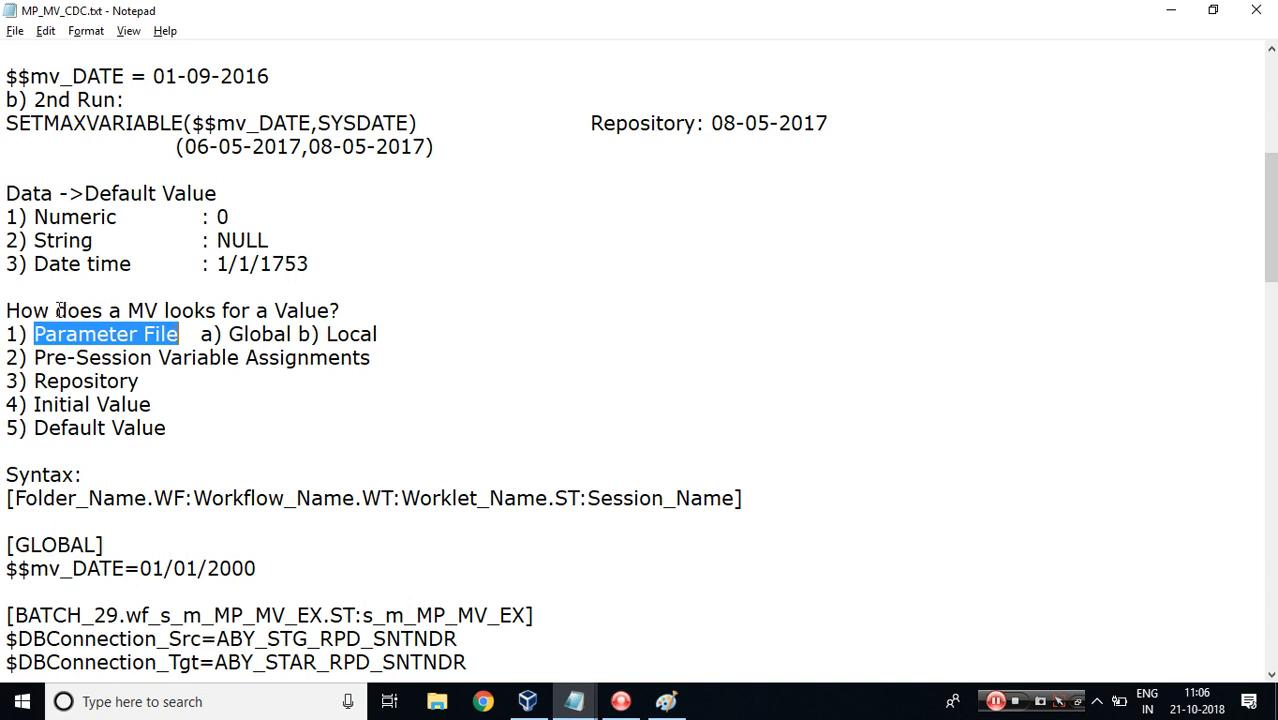
double_click(150, 311)
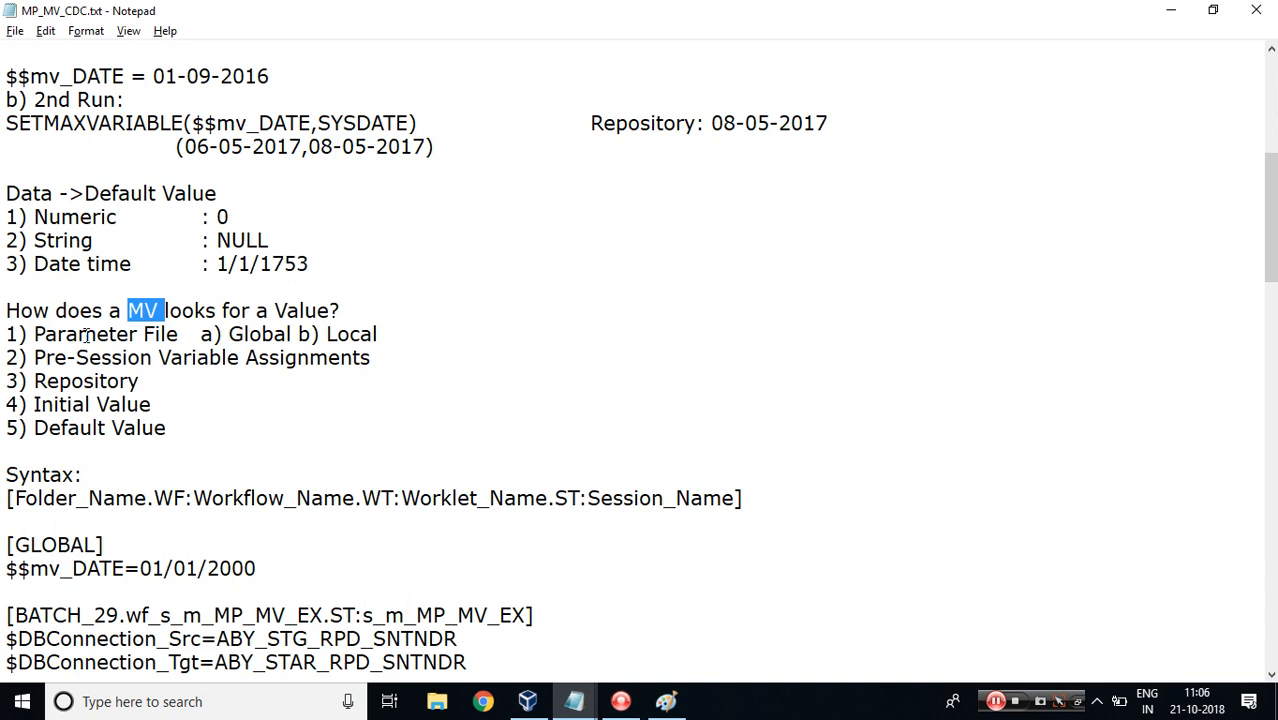
left_click_drag(35, 334, 181, 337)
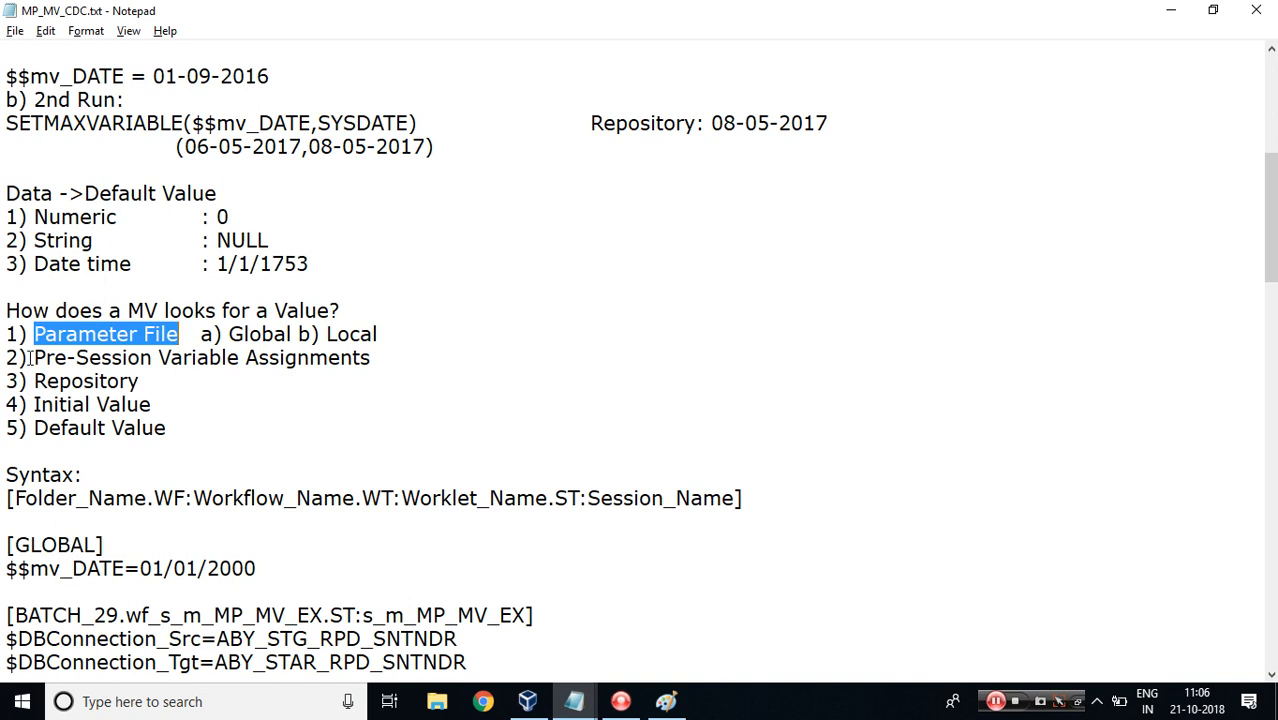
left_click_drag(32, 357, 365, 357)
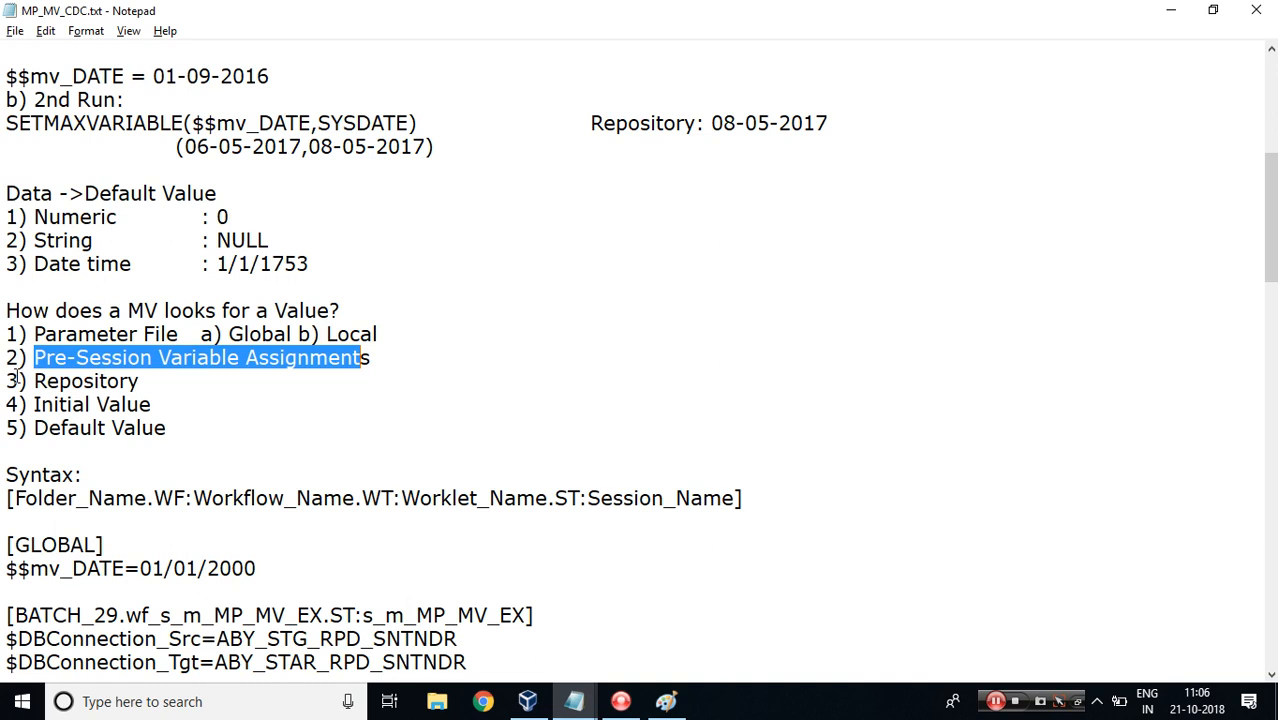
left_click_drag(35, 381, 139, 383)
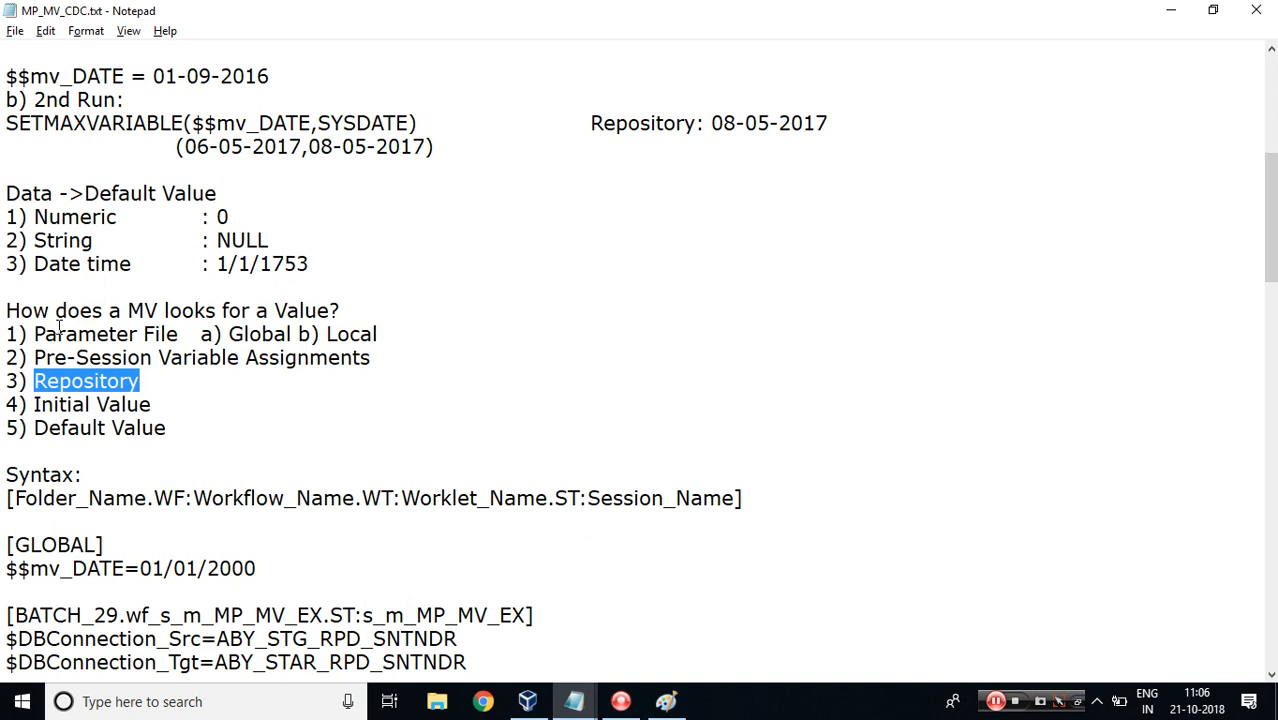
left_click_drag(35, 404, 151, 404)
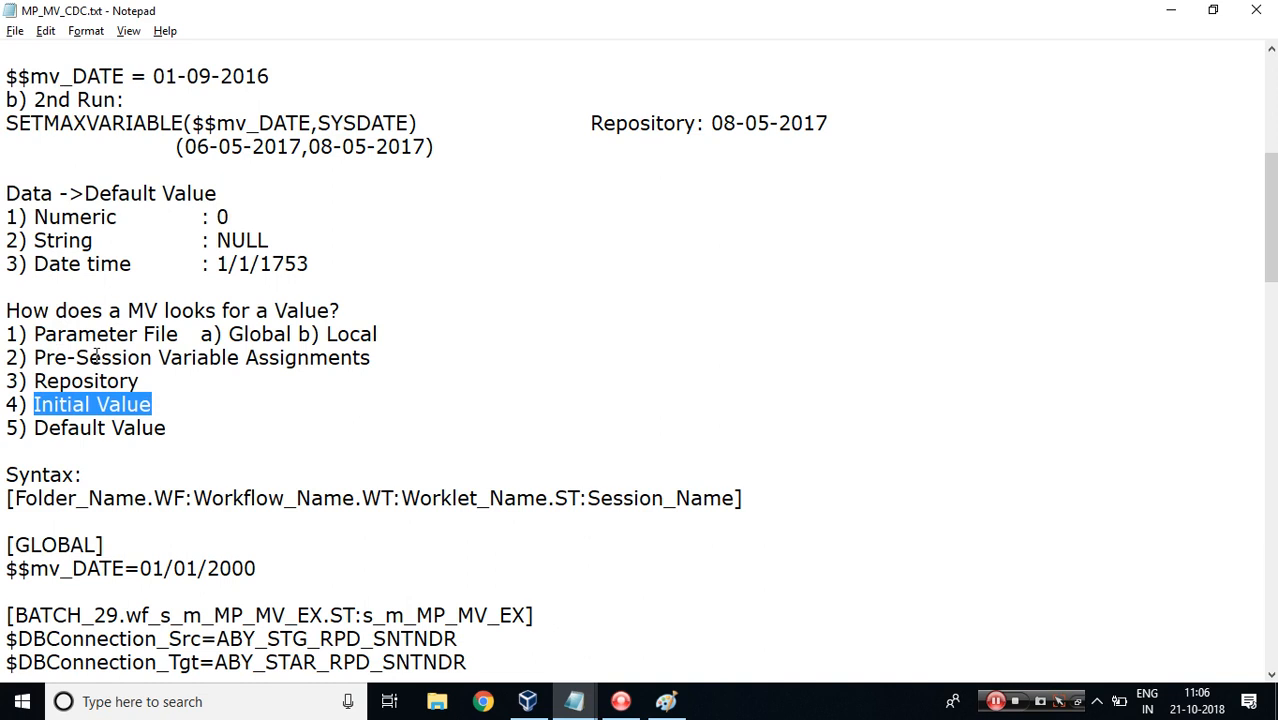
left_click_drag(6, 334, 159, 404)
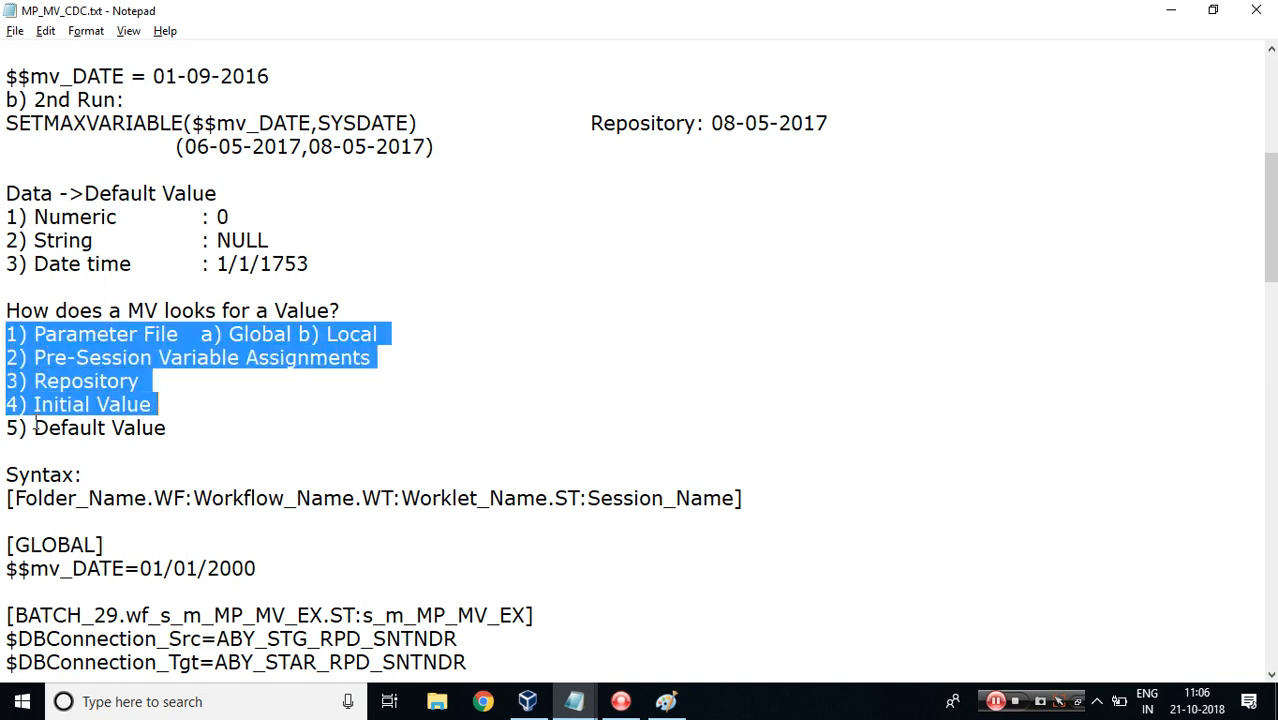
left_click_drag(34, 427, 166, 428)
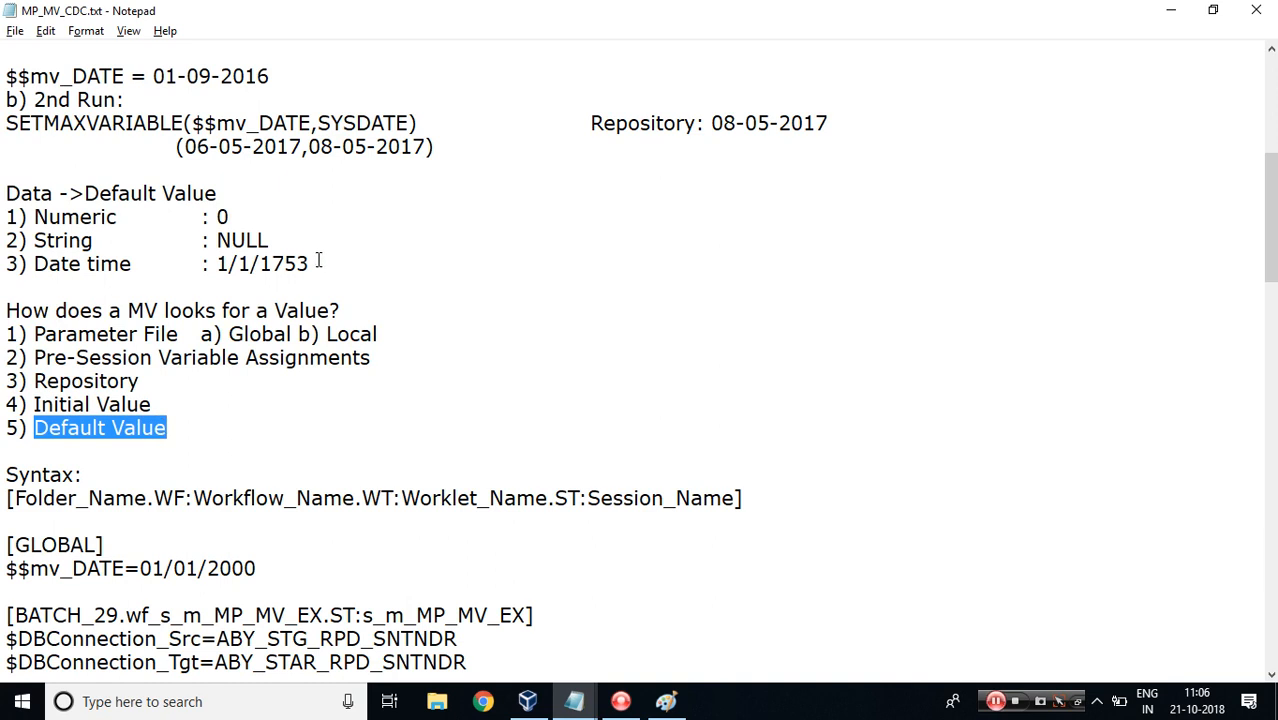
left_click_drag(311, 263, 3, 222)
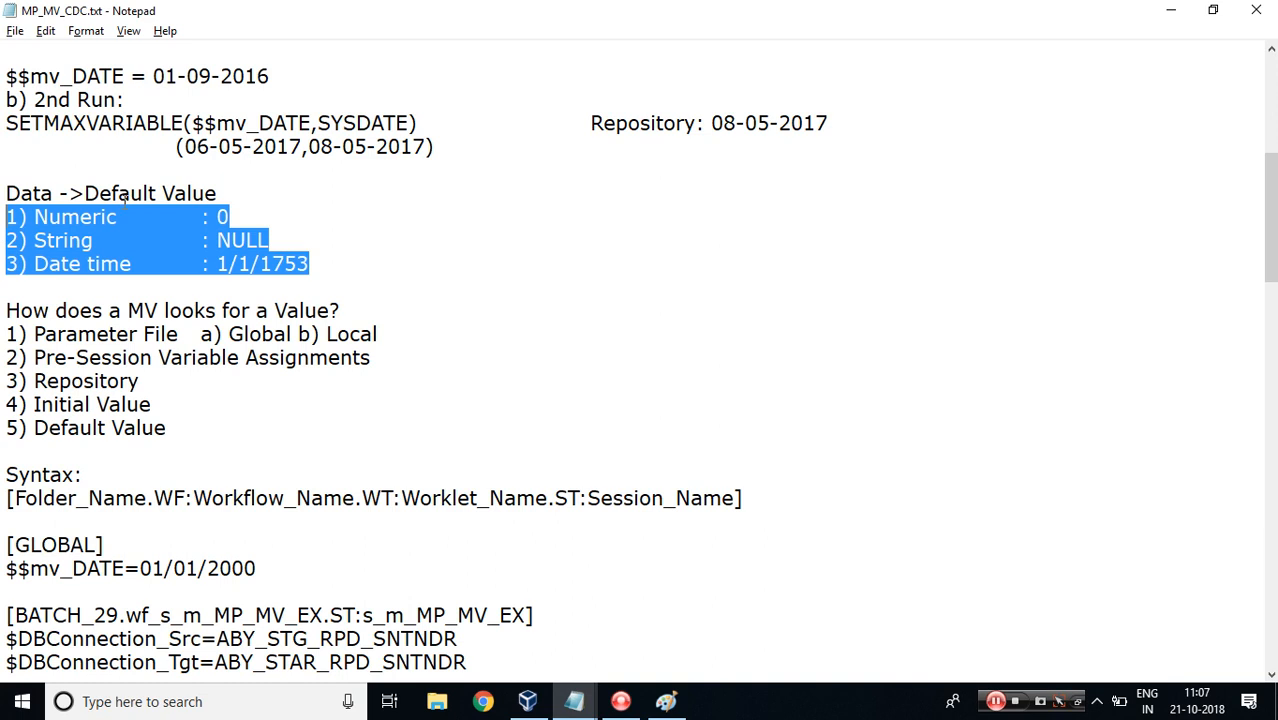
double_click(80, 217)
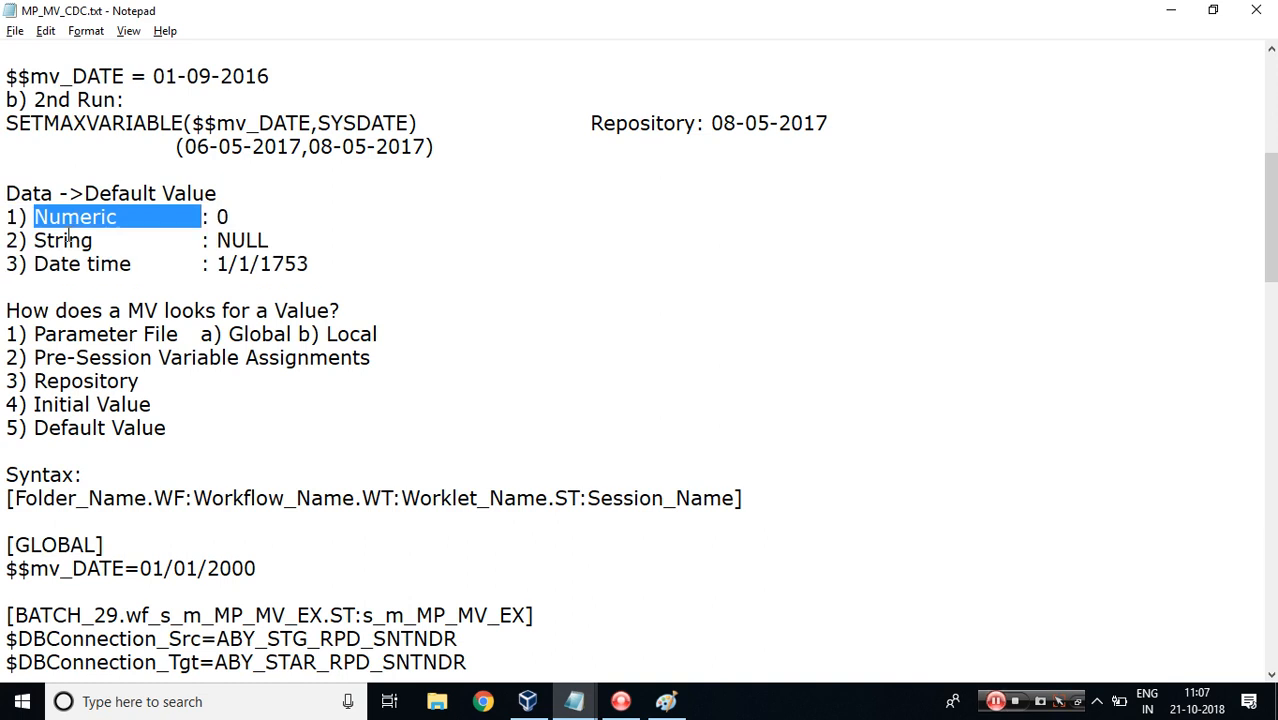
double_click(66, 238)
double_click(56, 263)
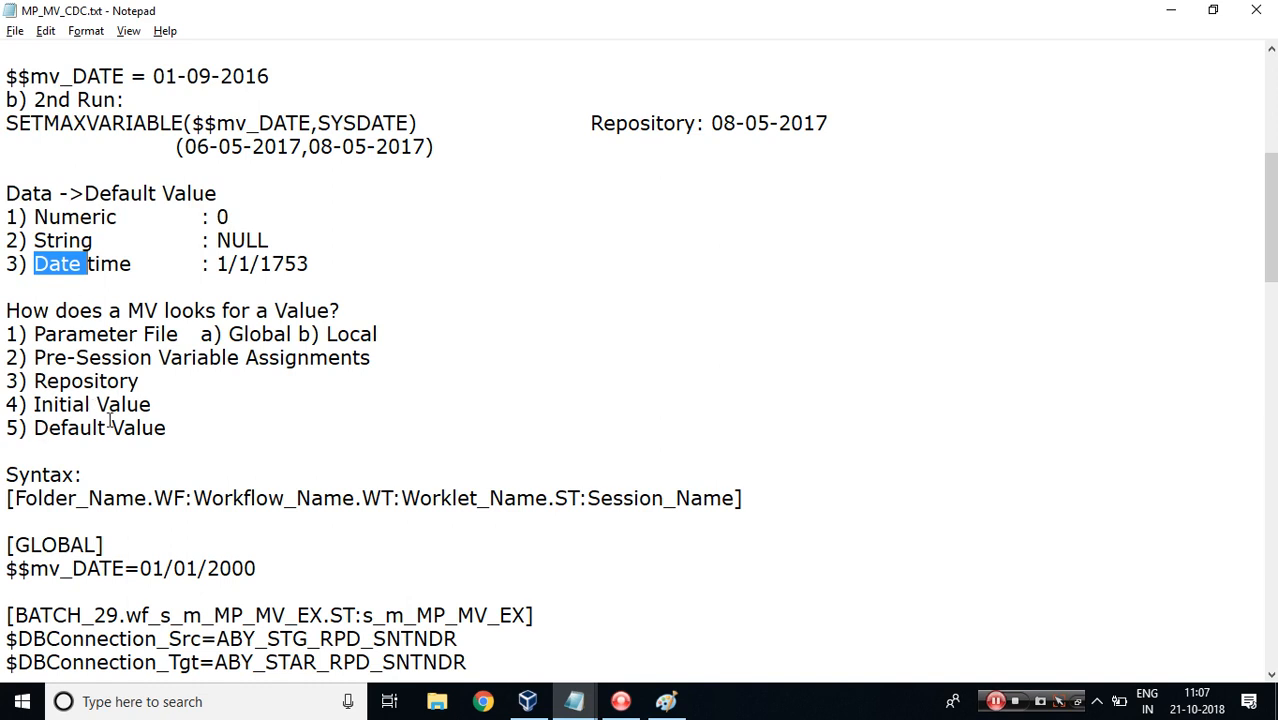
left_click(168, 427)
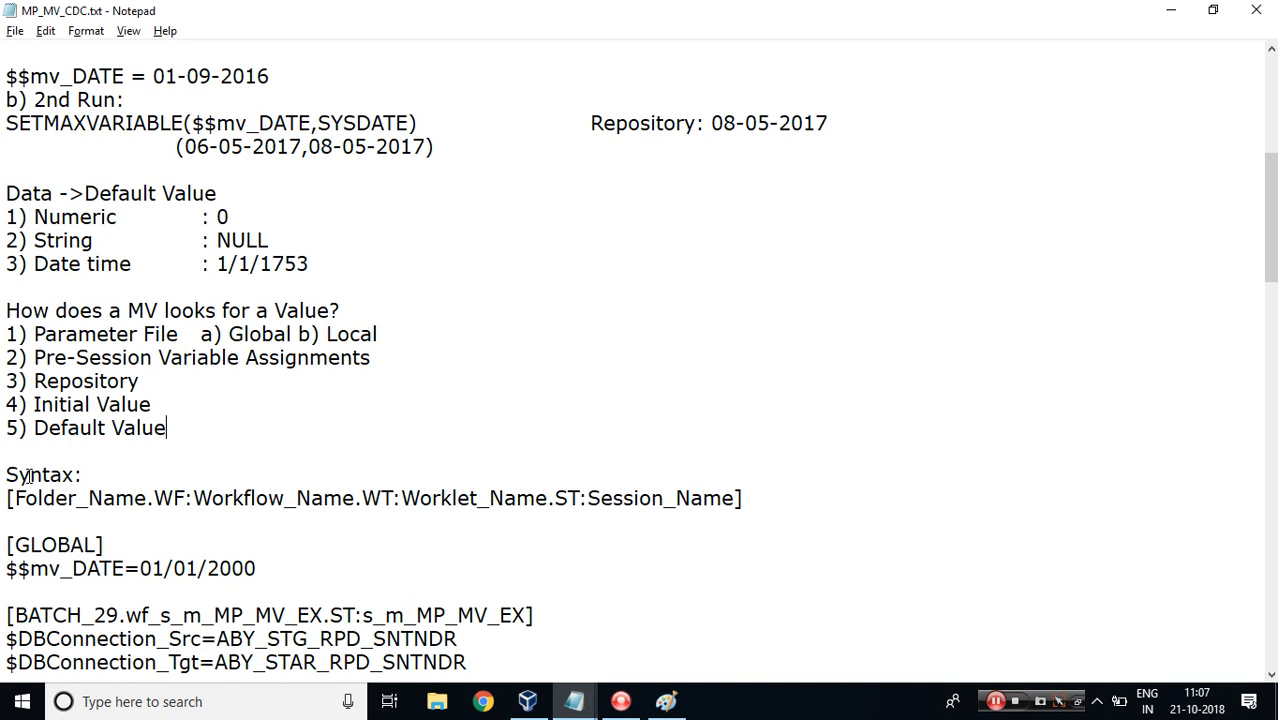
Scroll the notes to review the parameter file syntax and where mapping variable values can be seen.
left_click_drag(6, 474, 766, 492)
left_click(758, 494)
scroll(1270, 220, "up", 7)
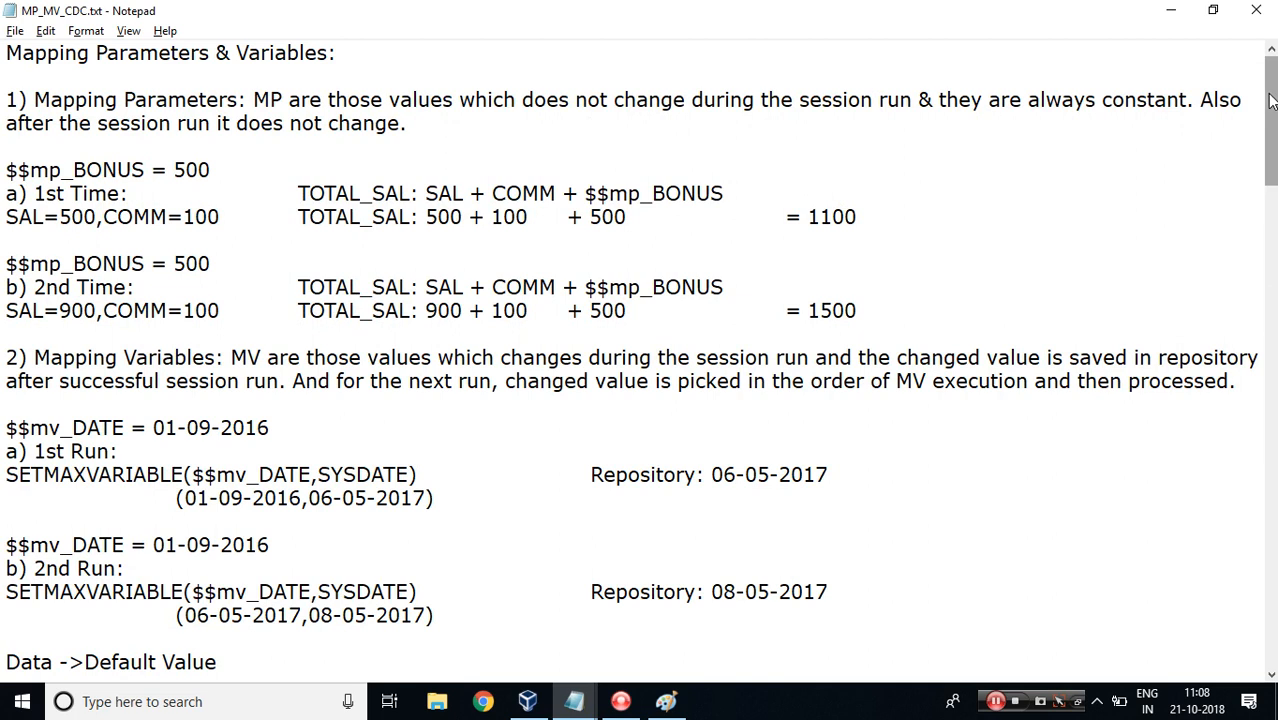
left_click_drag(1270, 100, 1272, 153)
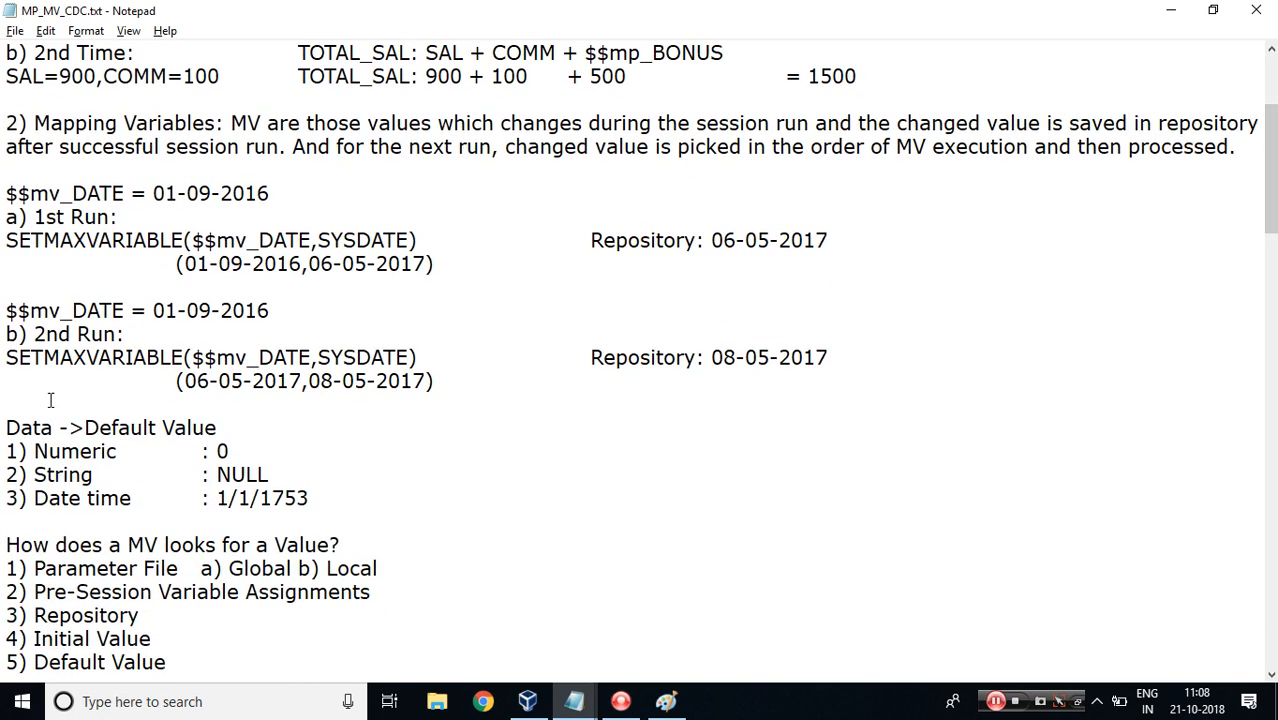
left_click_drag(86, 424, 214, 443)
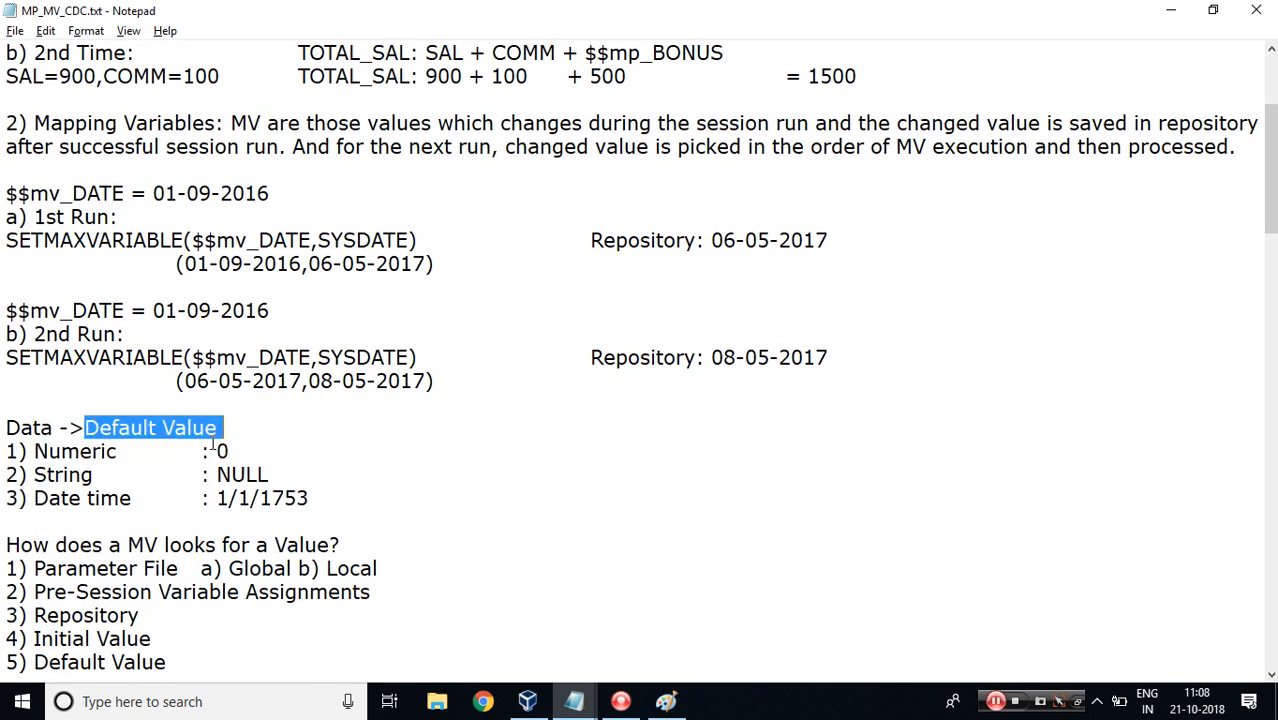
left_click_drag(55, 544, 348, 544)
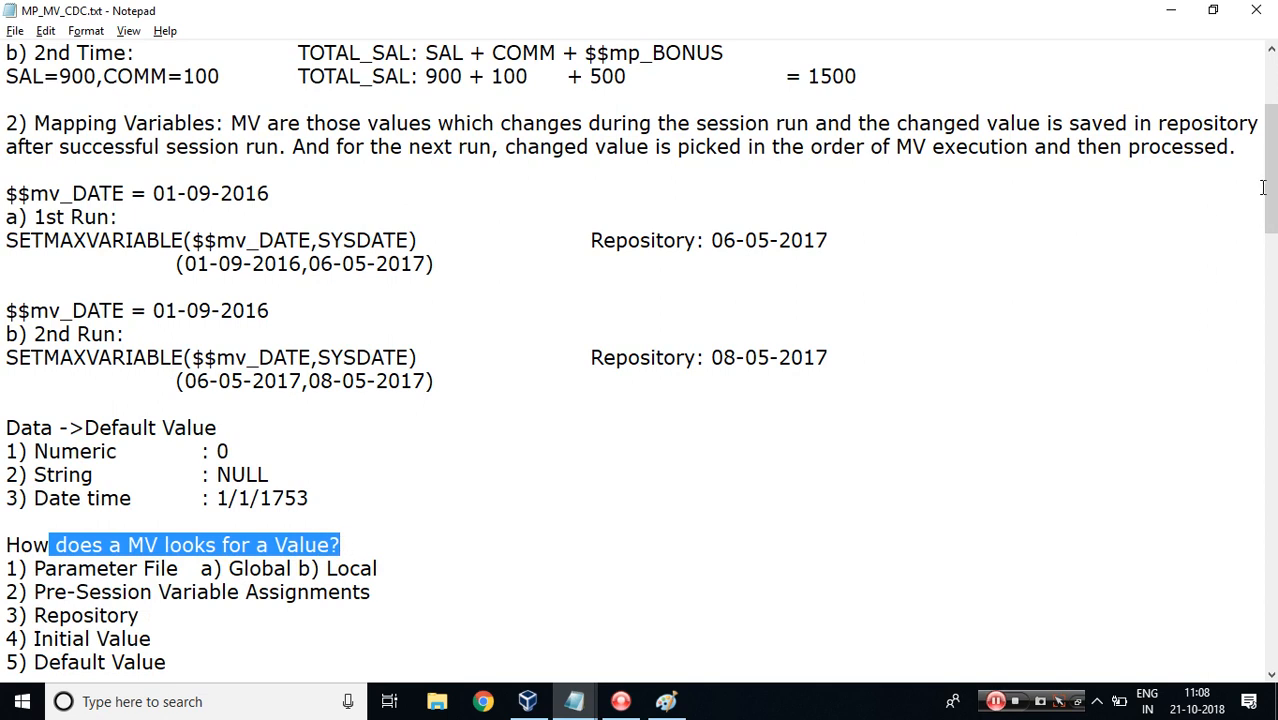
left_click_drag(1268, 190, 1270, 332)
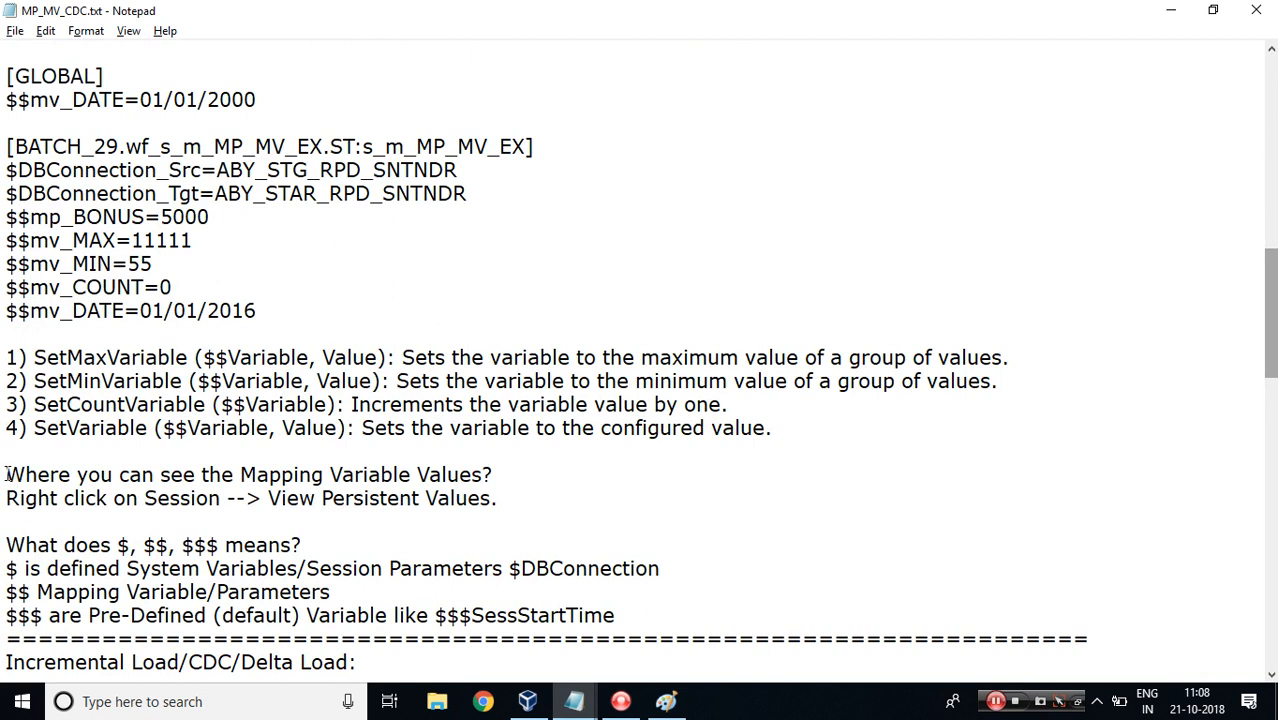
left_click_drag(6, 474, 513, 480)
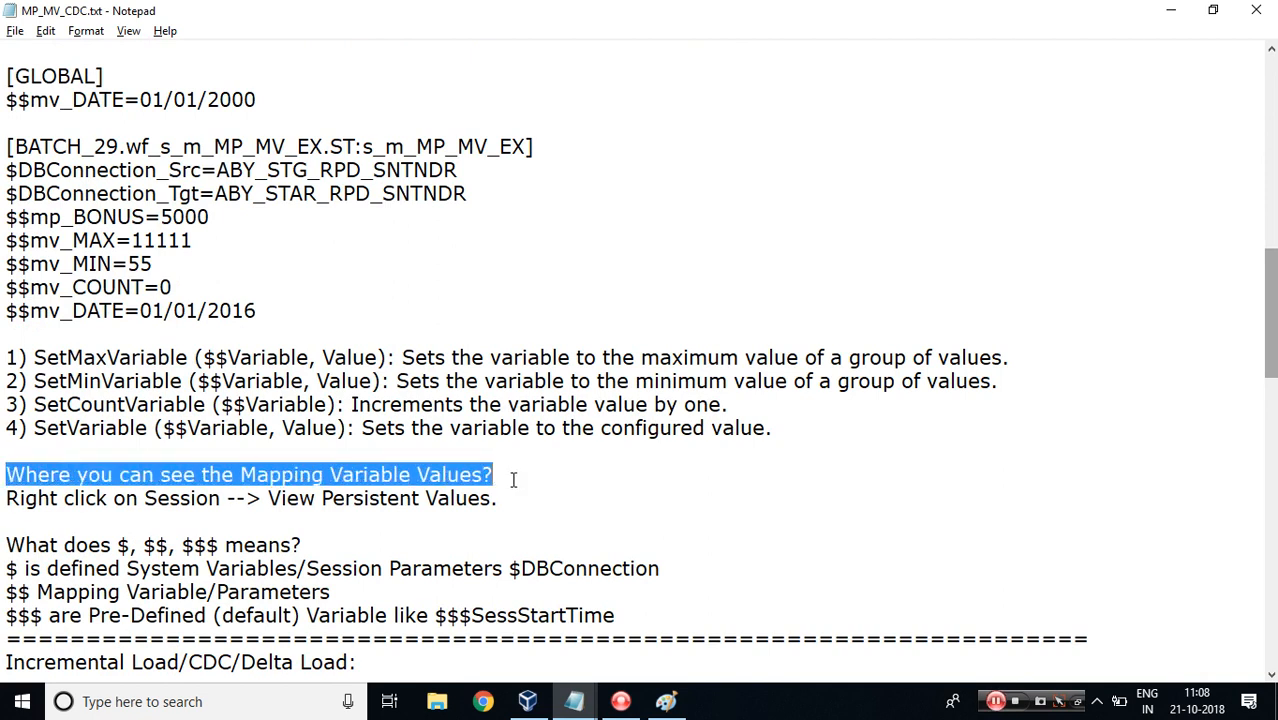
left_click(7, 498)
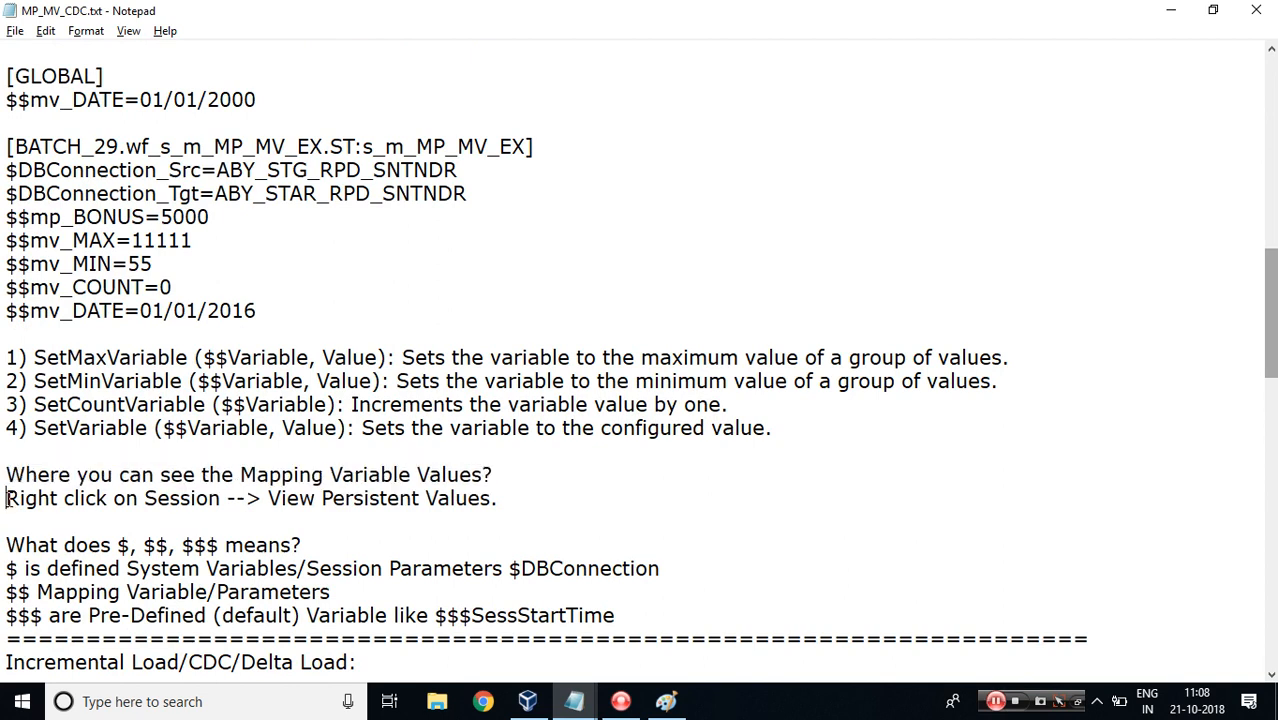
left_click_drag(7, 498, 520, 503)
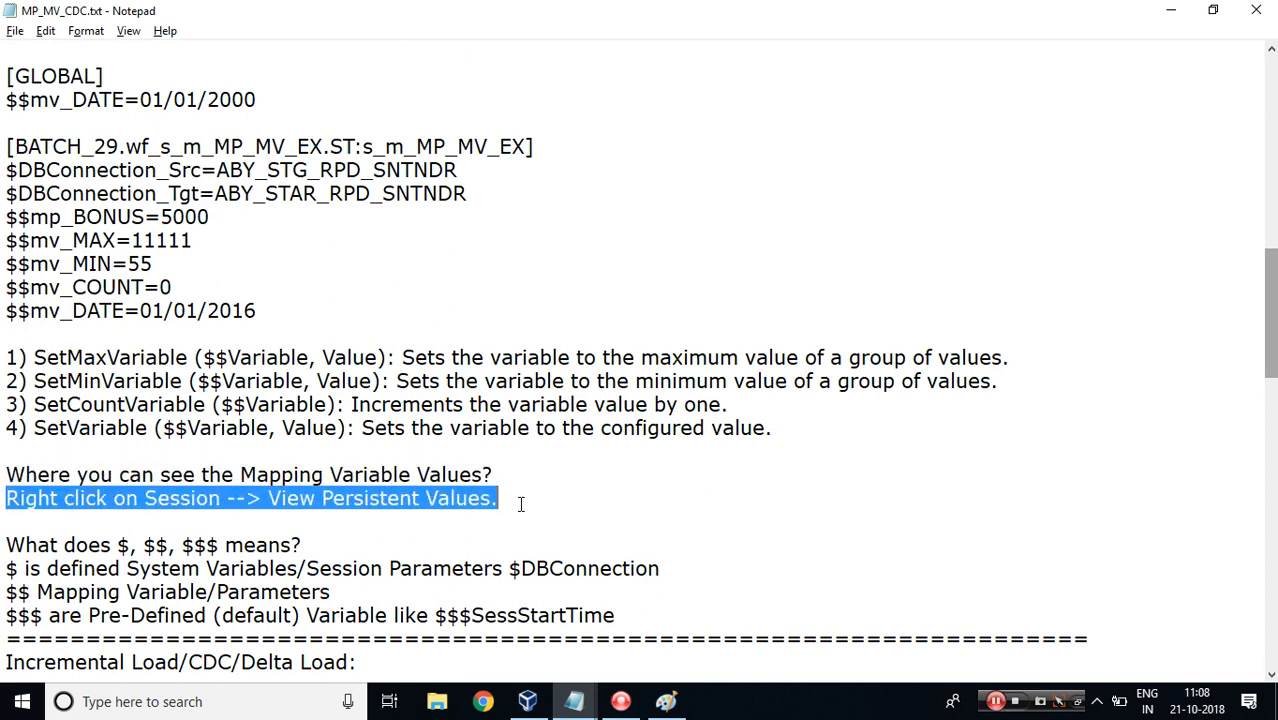
View the persistent mapping variable values of the s_m_NRM_YEARLY_SAL_DATA session, then close the dialog.
left_click(528, 703)
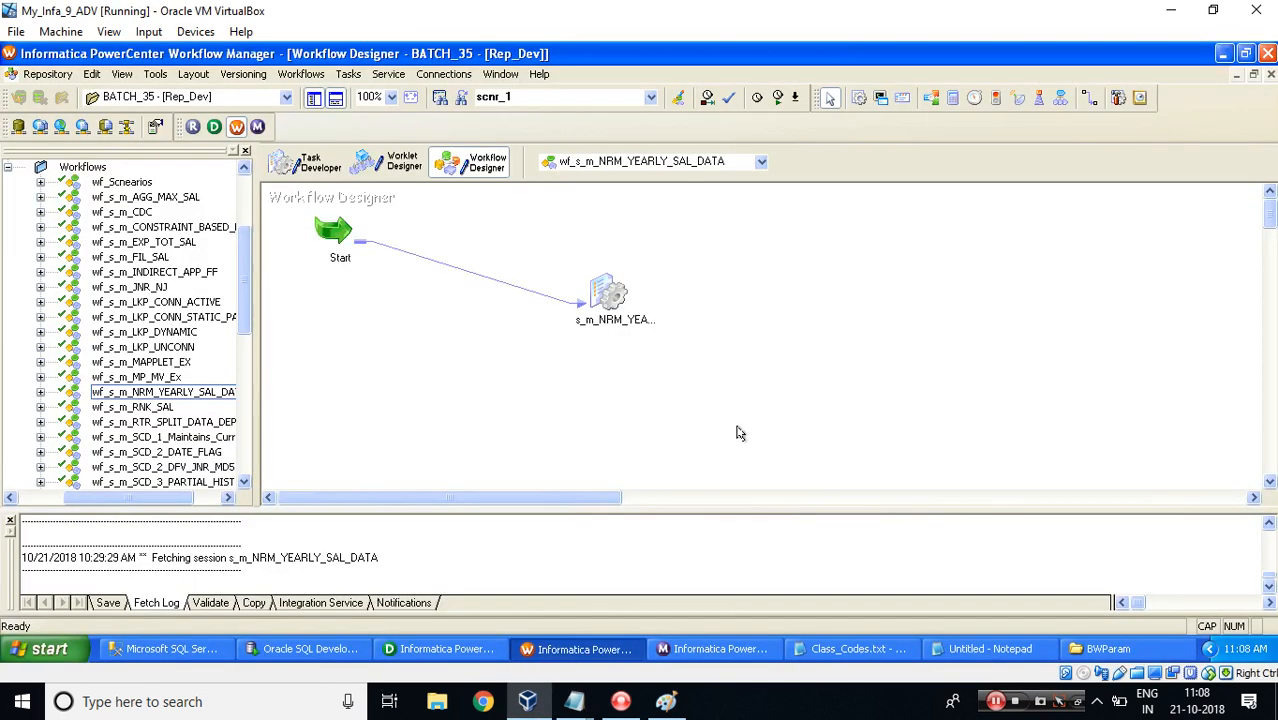
right_click(600, 291)
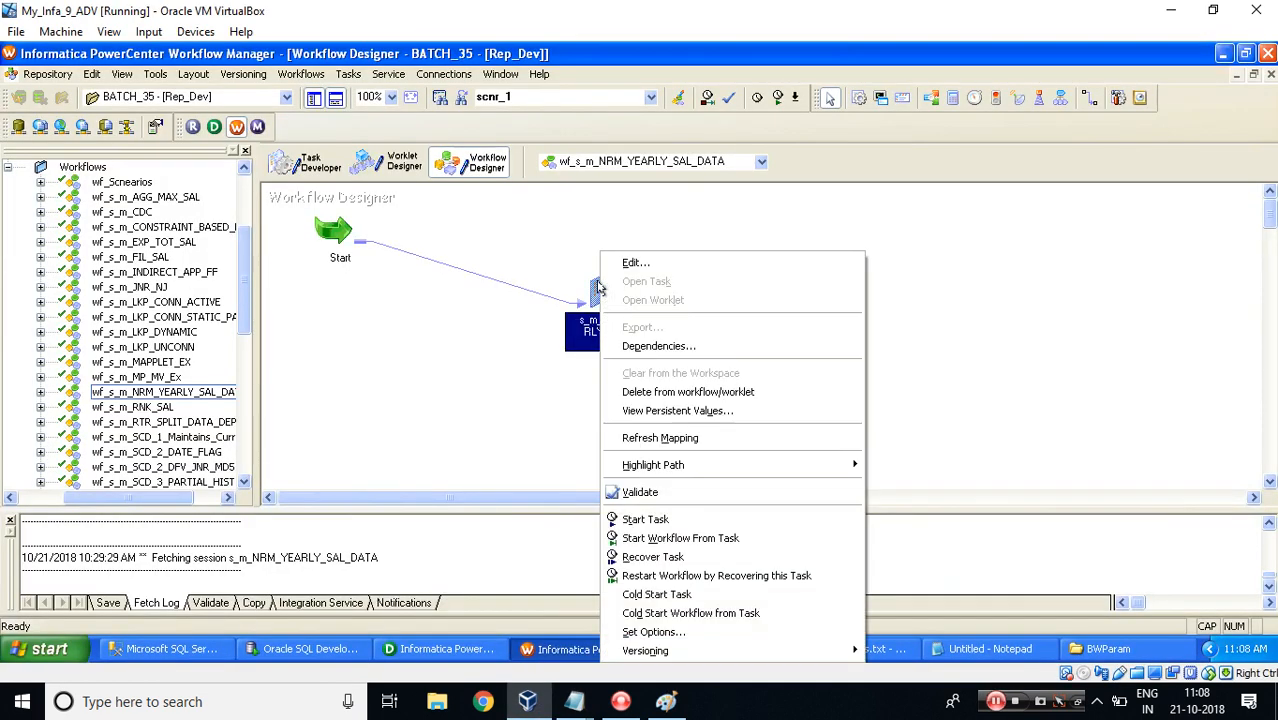
left_click(652, 412)
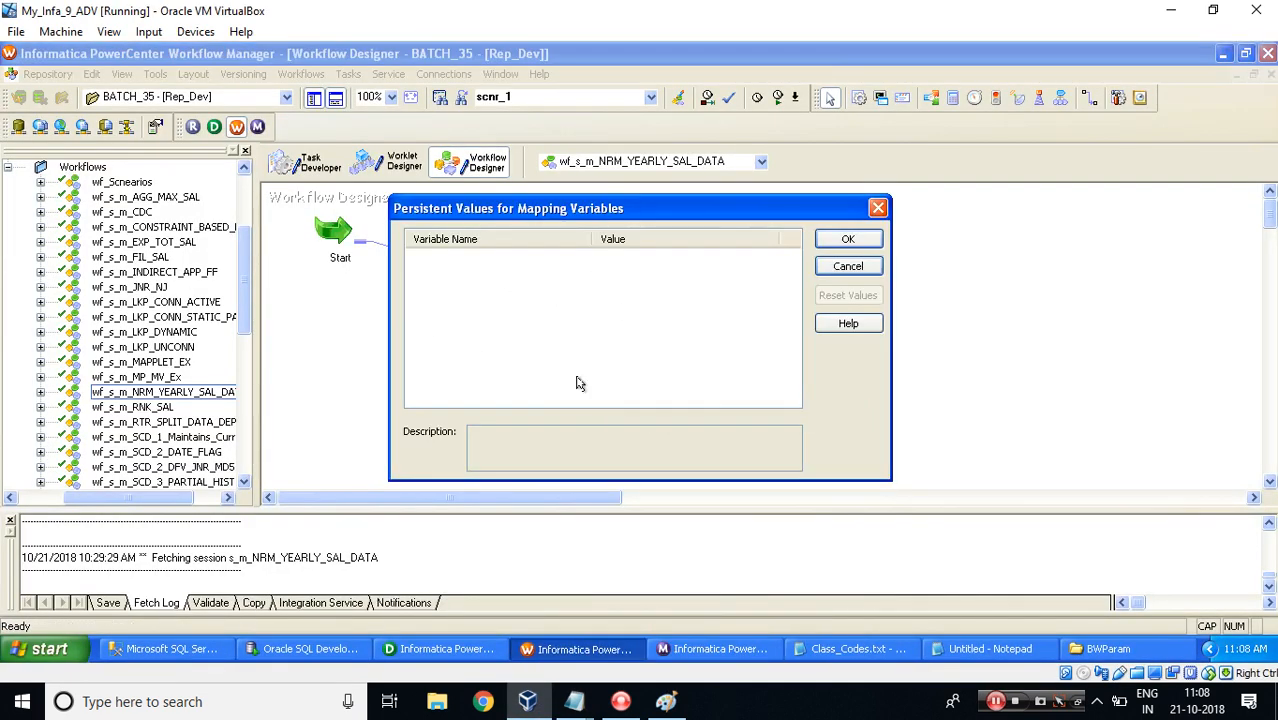
key("Escape")
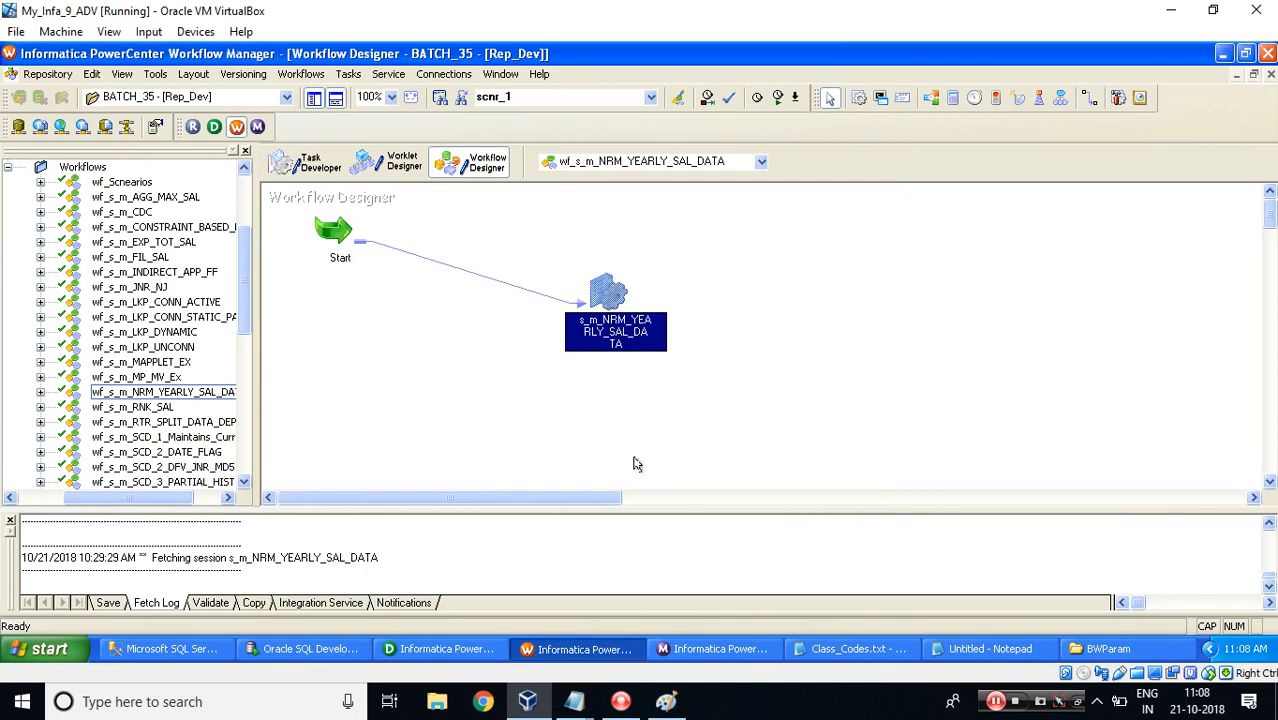
left_click(1168, 10)
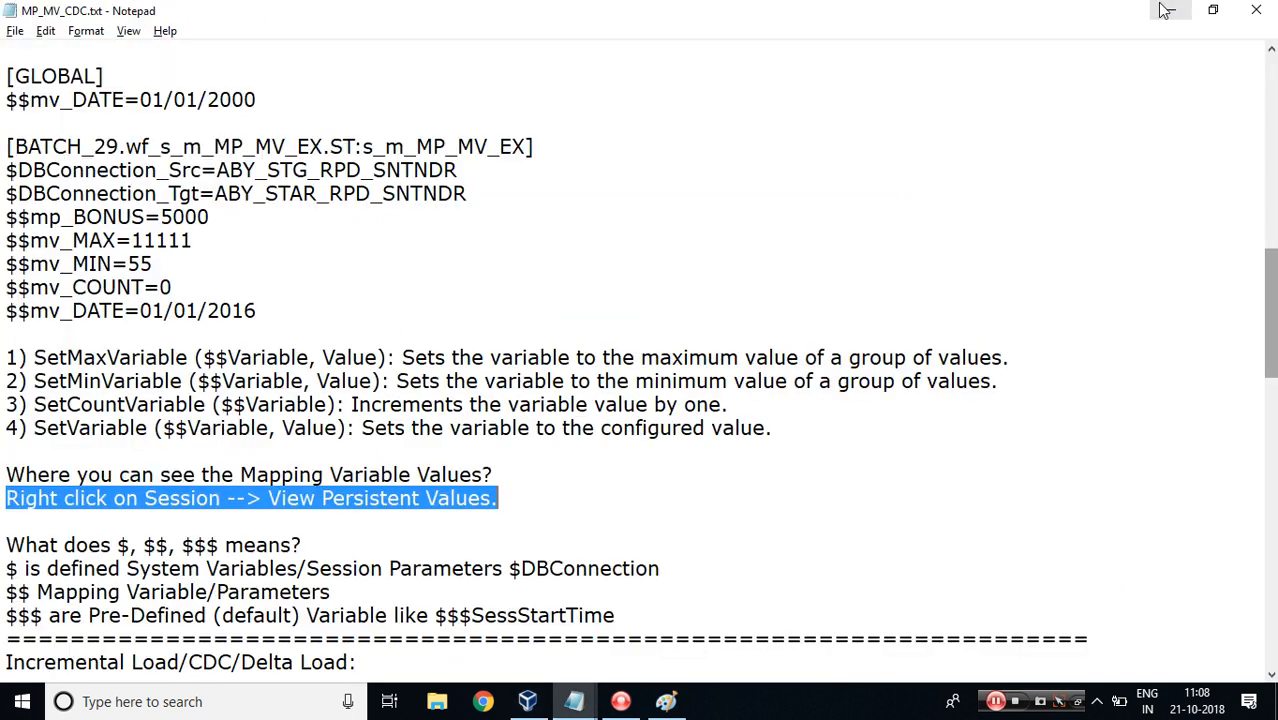
left_click(459, 527)
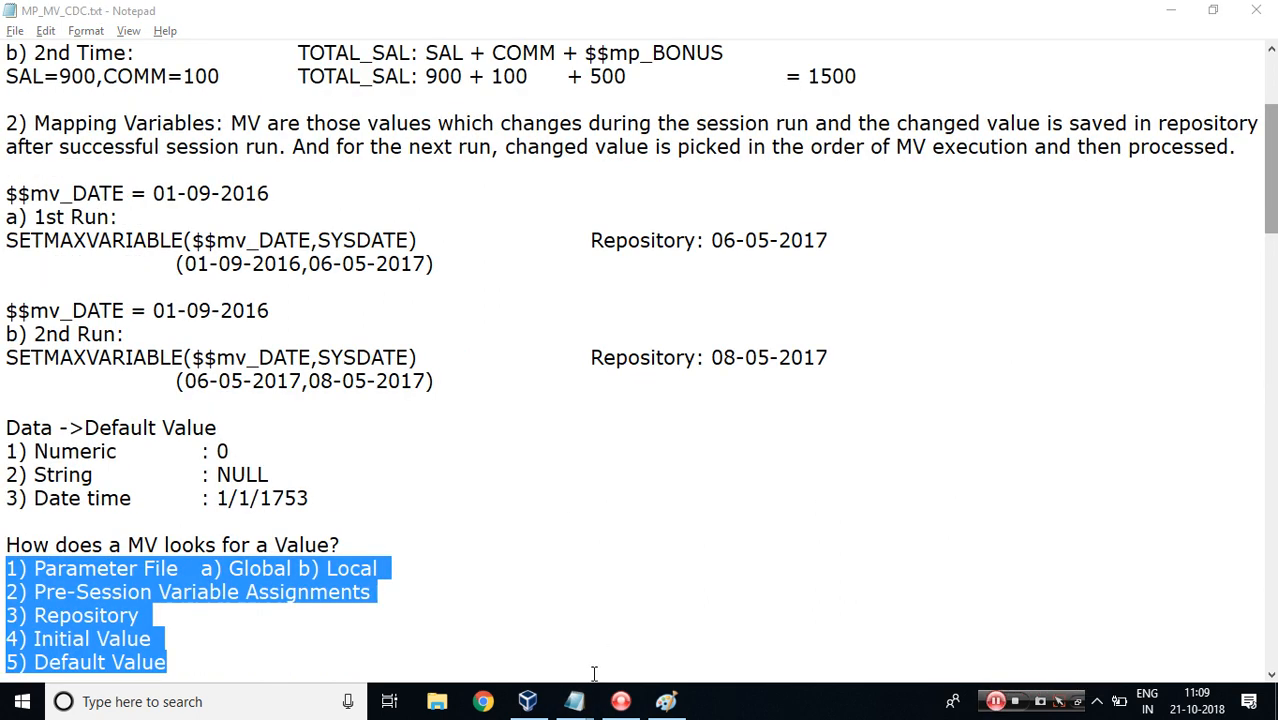
left_click(528, 701)
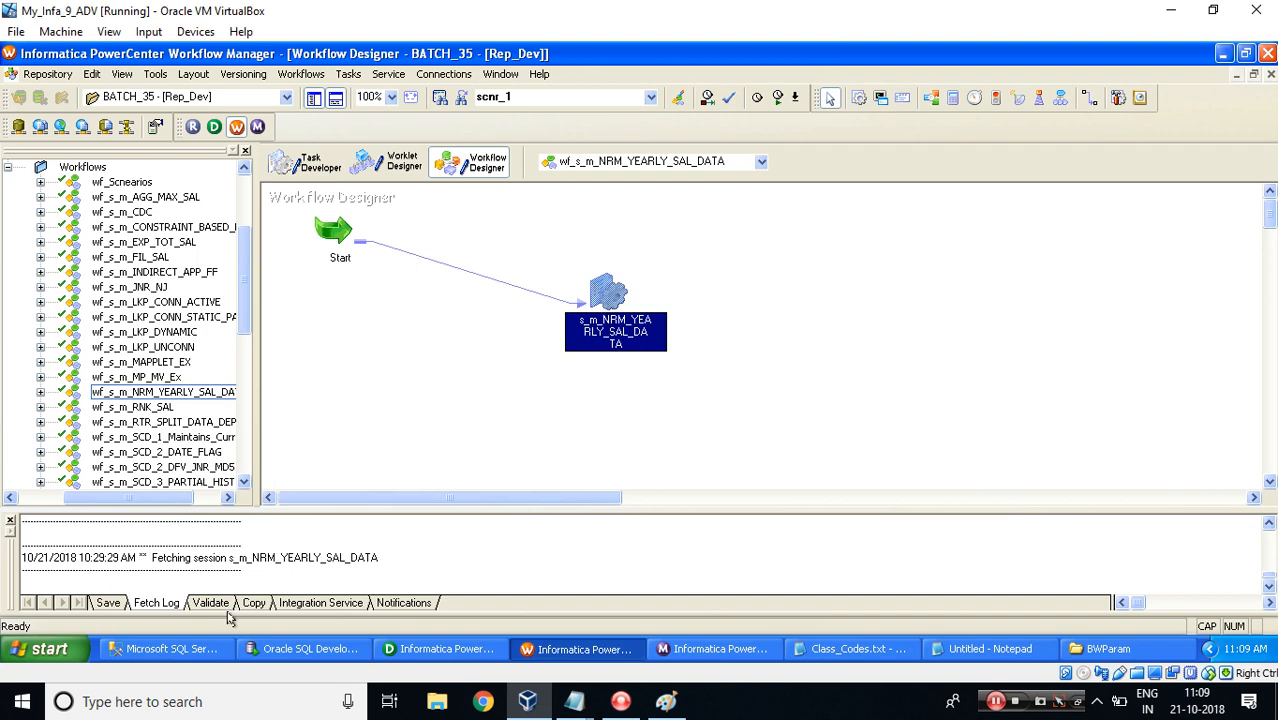
Switch to SQL Server Management Studio to select the CUSTOMER_SRC query, then to the Oracle SQL Developer worksheet.
left_click(195, 648)
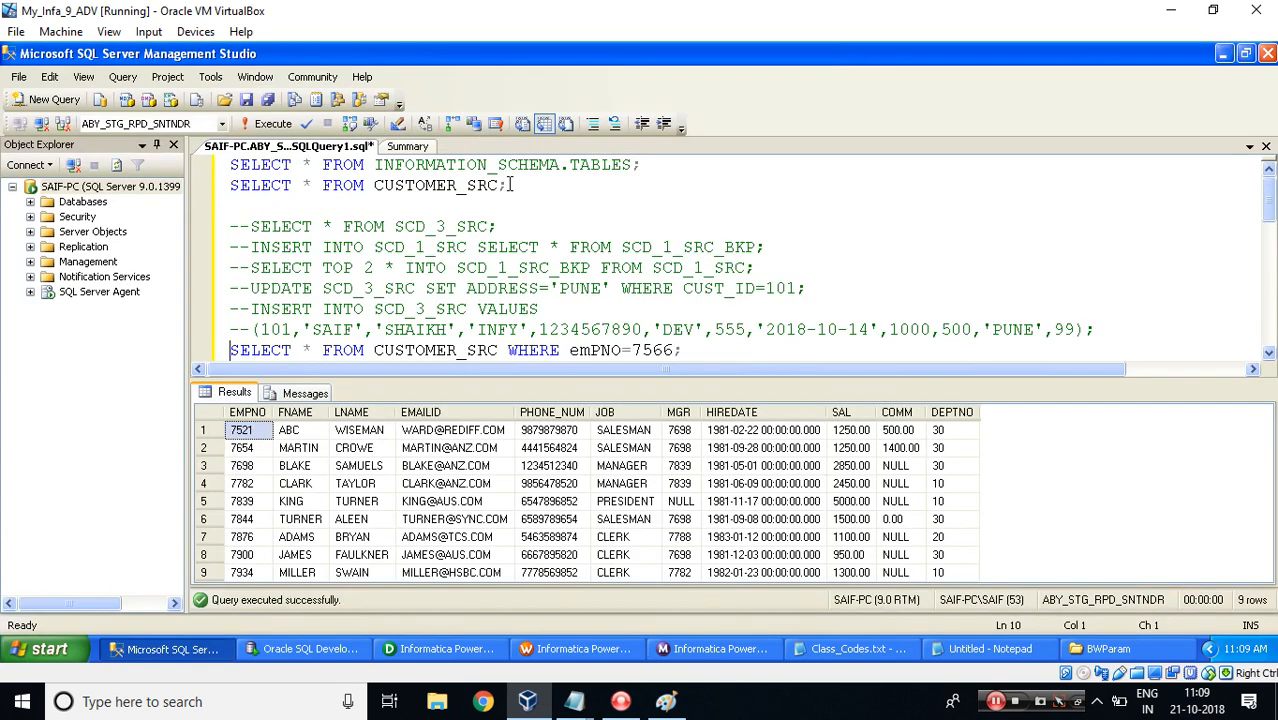
left_click_drag(510, 185, 187, 187)
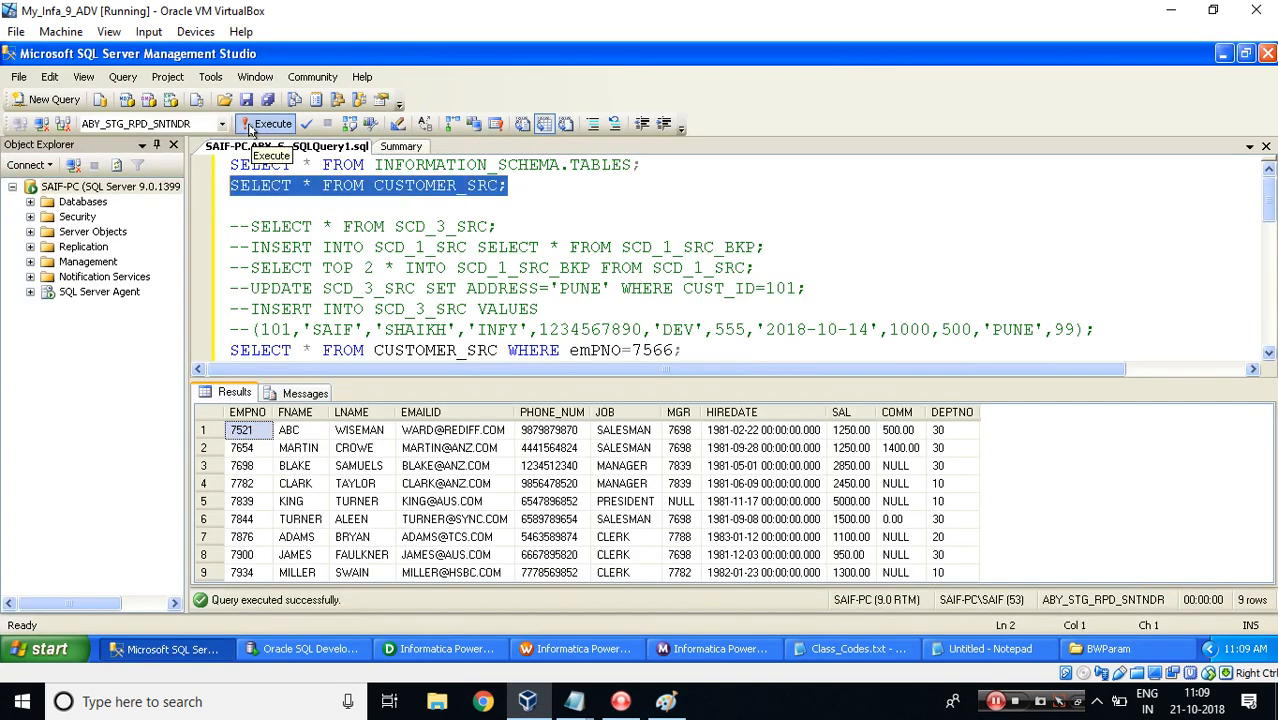
left_click(305, 649)
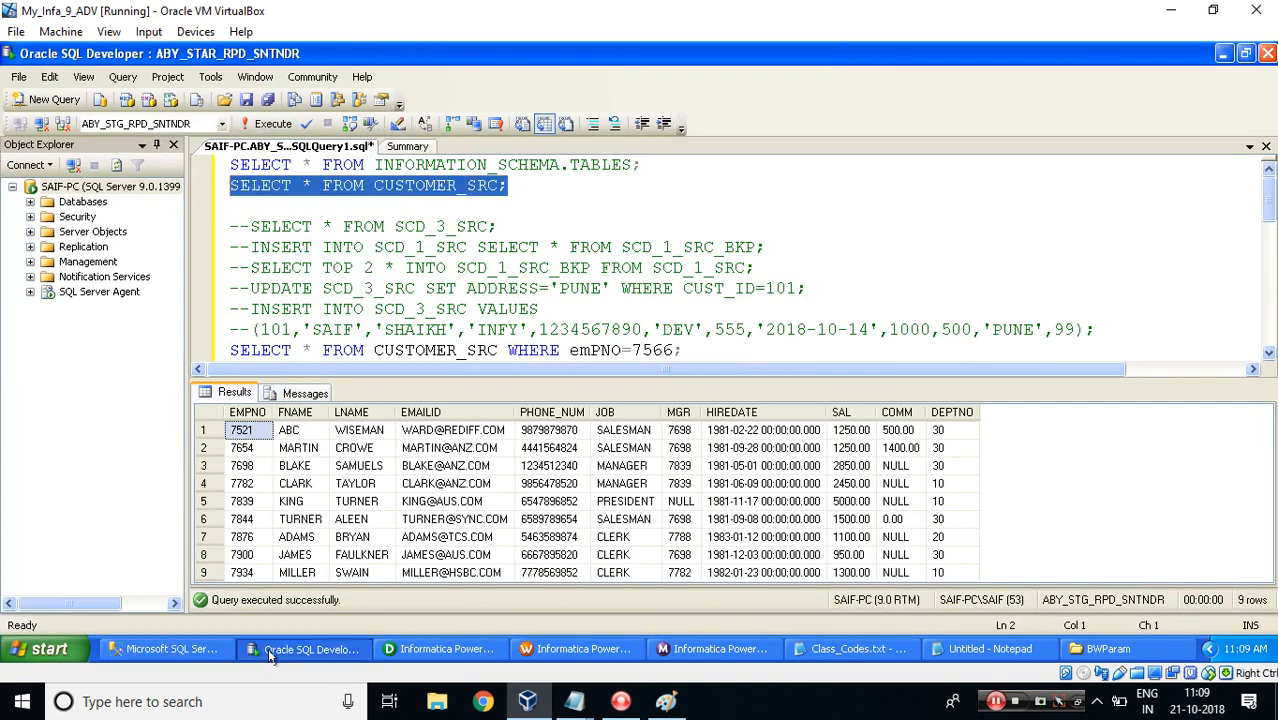
left_click(188, 153)
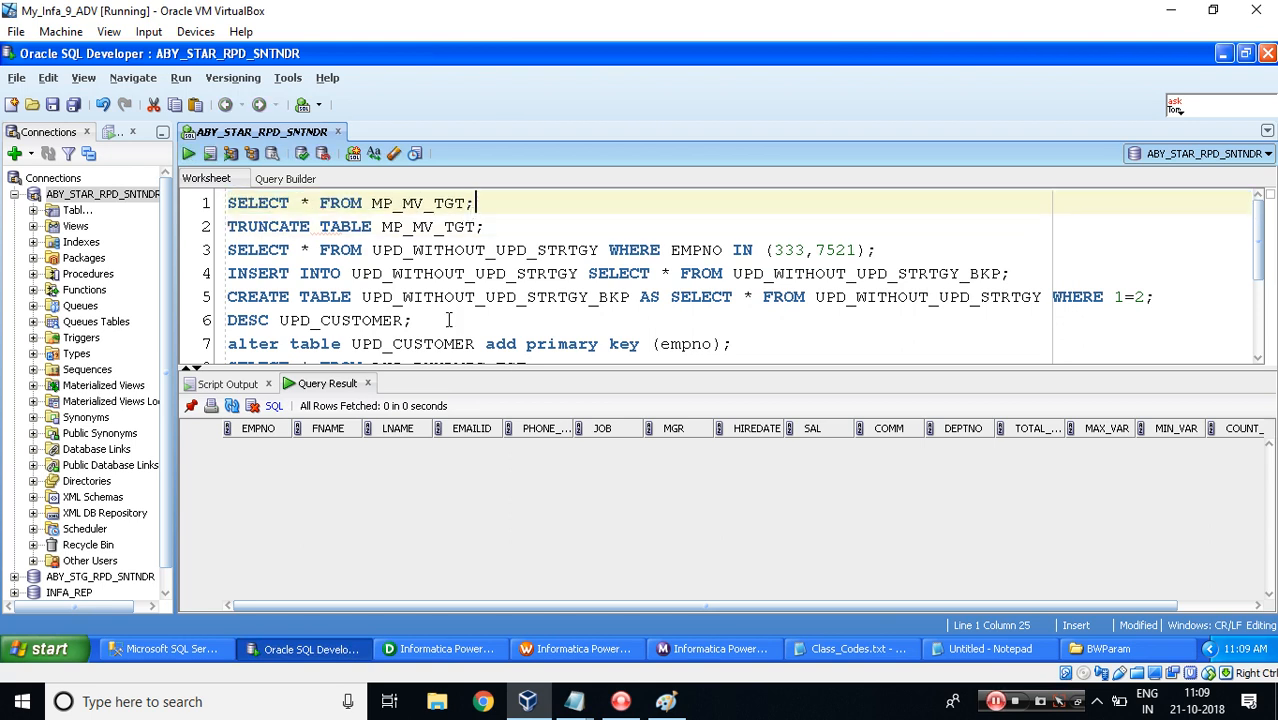
Switch to PowerCenter Designer and close the open m_NRM_YEARLY_SAL_DATA mapping.
left_click(427, 649)
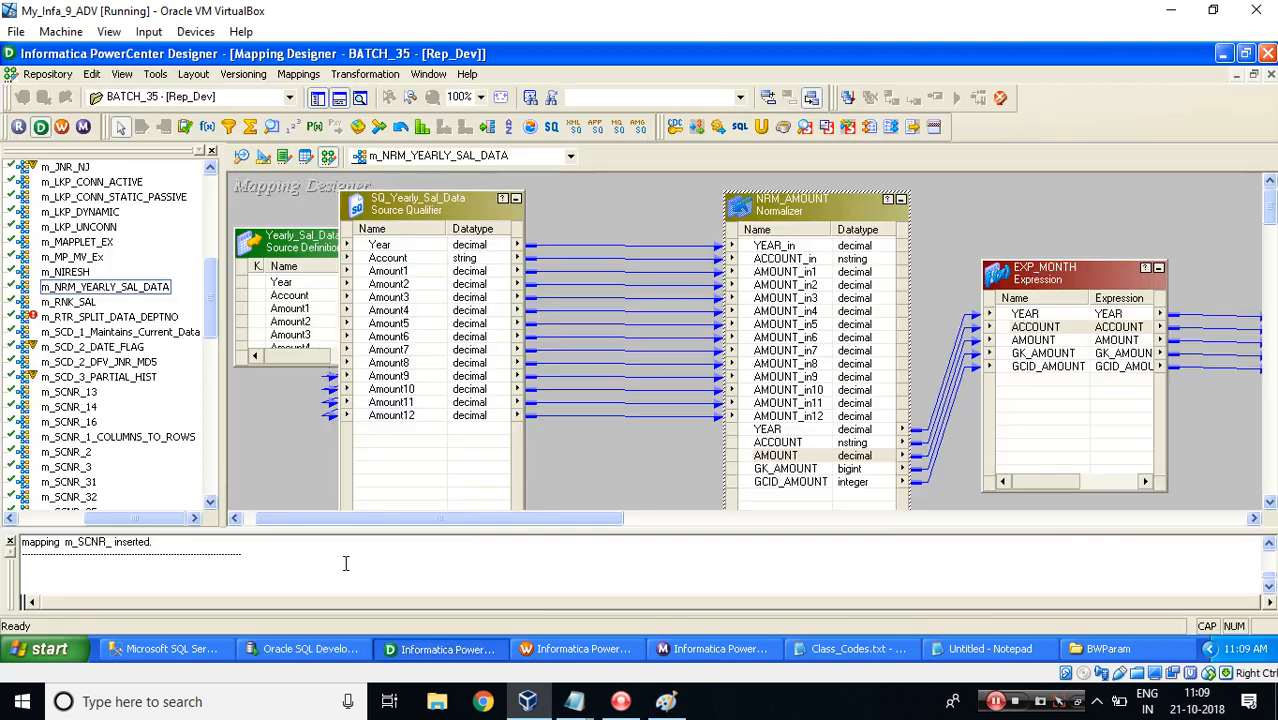
left_click(293, 75)
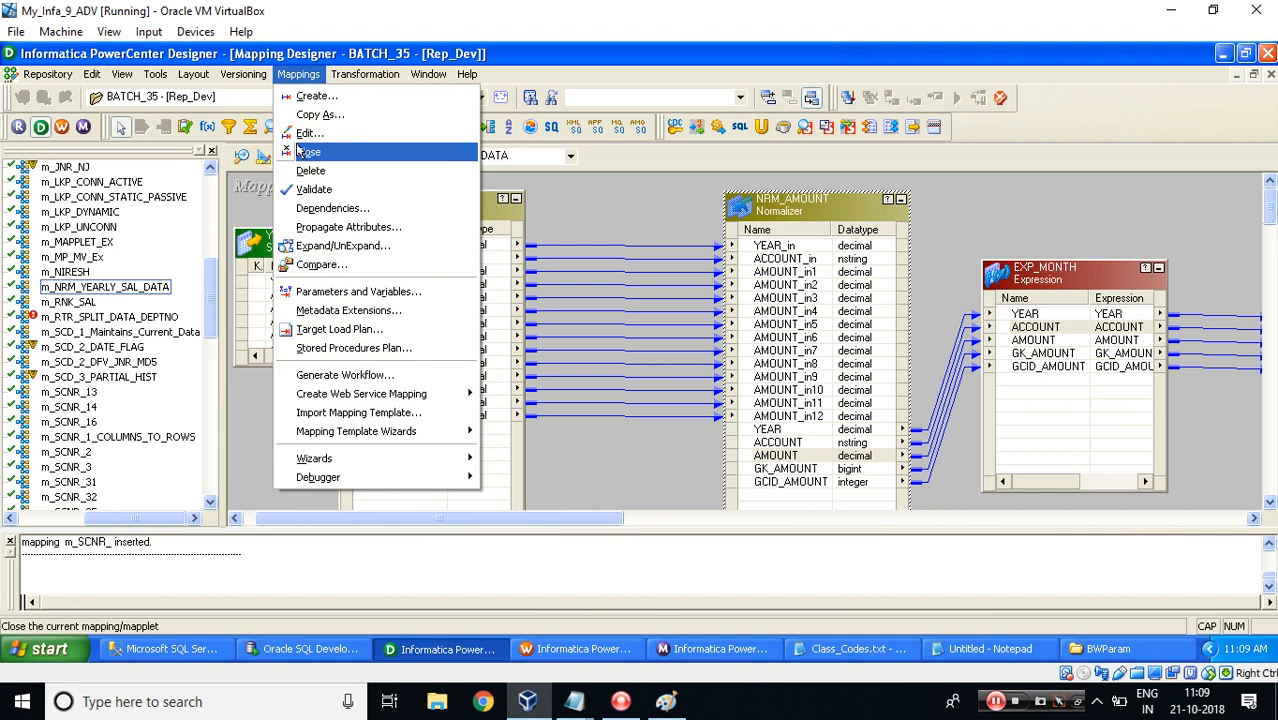
left_click(299, 151)
left_click(242, 156)
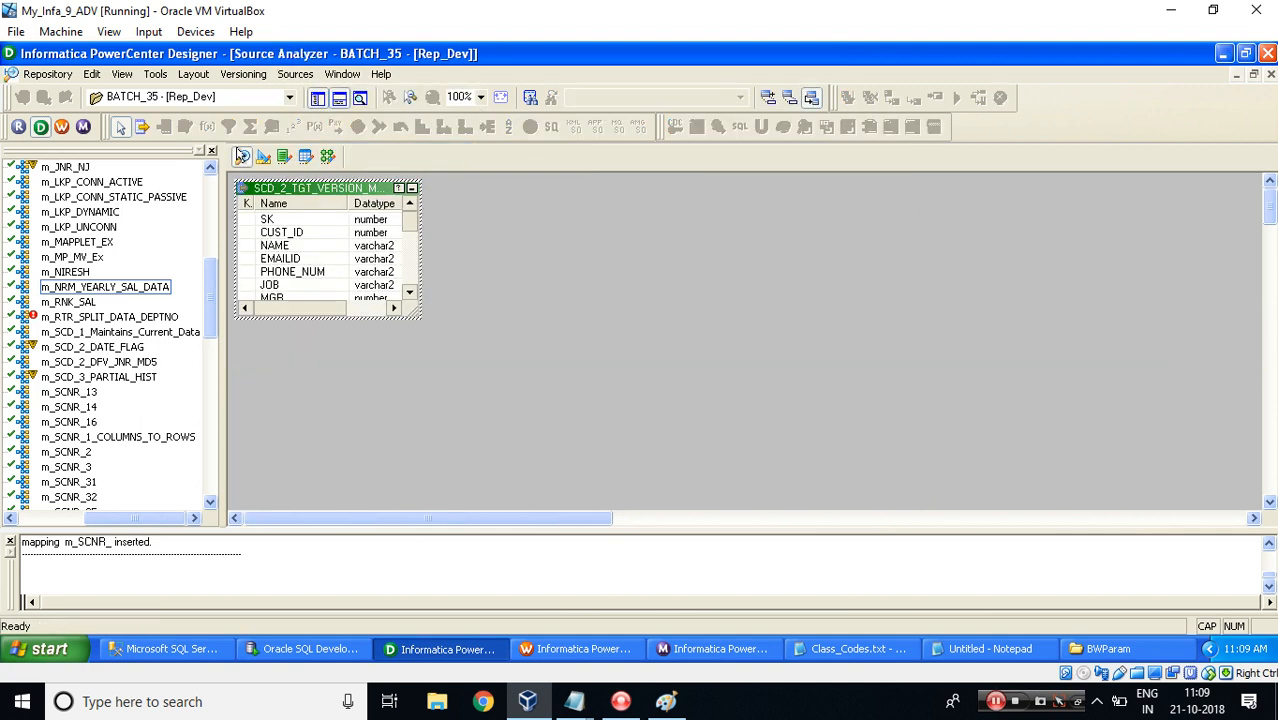
right_click(583, 231)
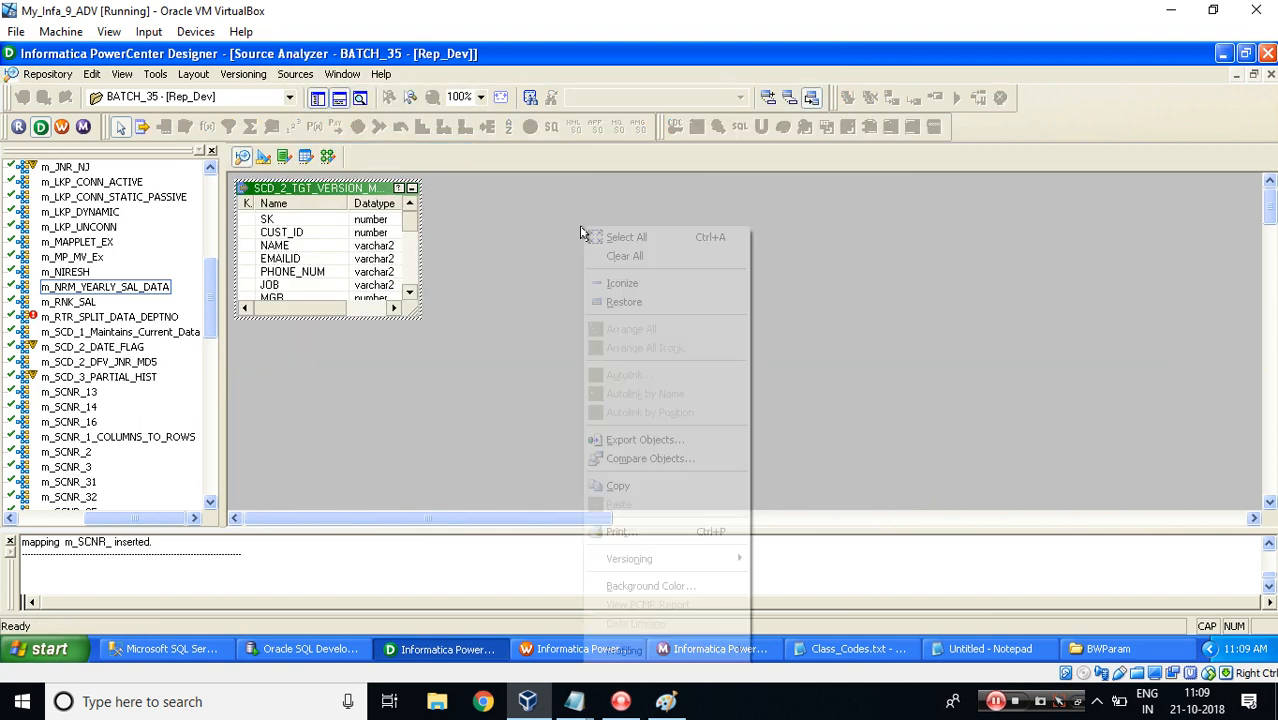
left_click(629, 262)
left_click(263, 156)
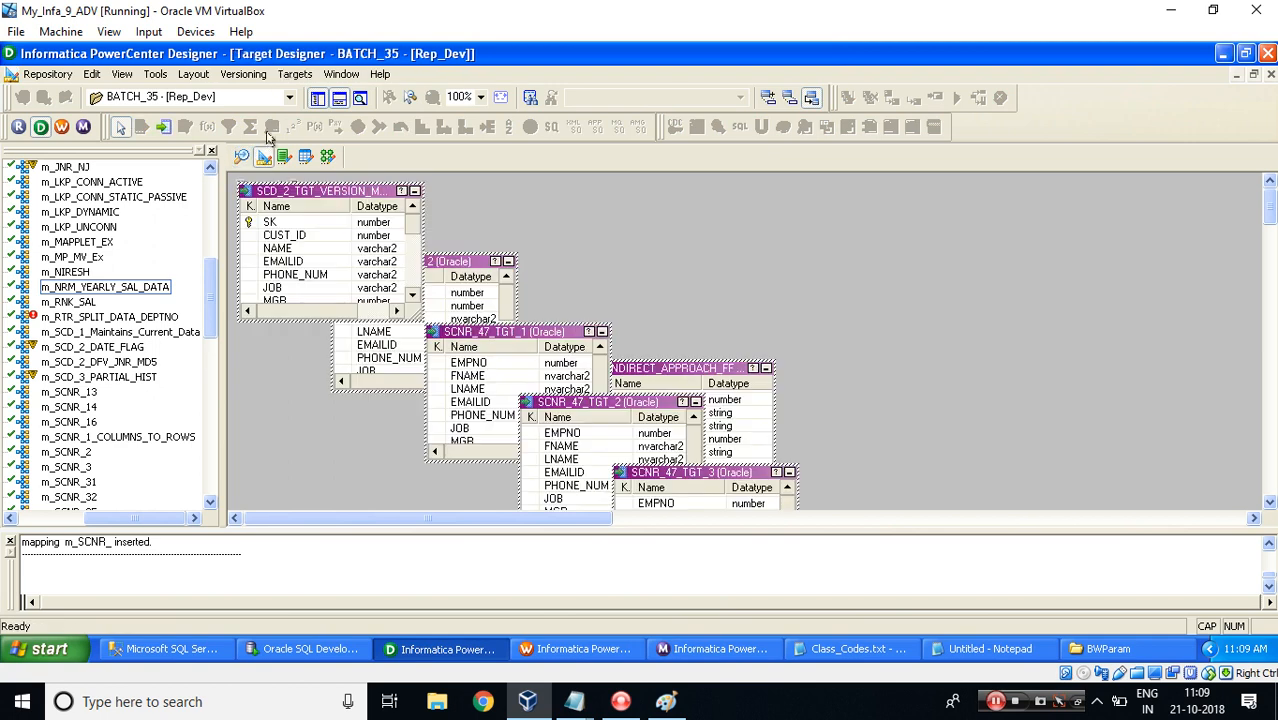
left_click(293, 75)
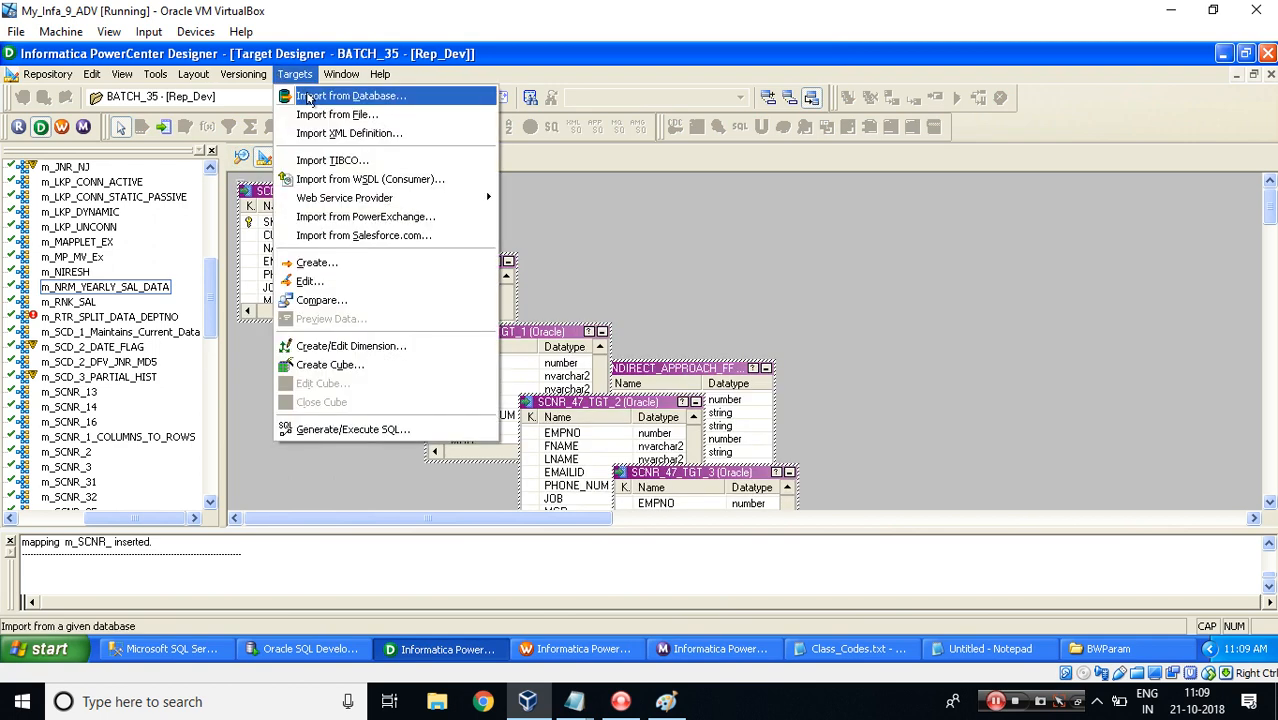
left_click(308, 97)
left_click(624, 281)
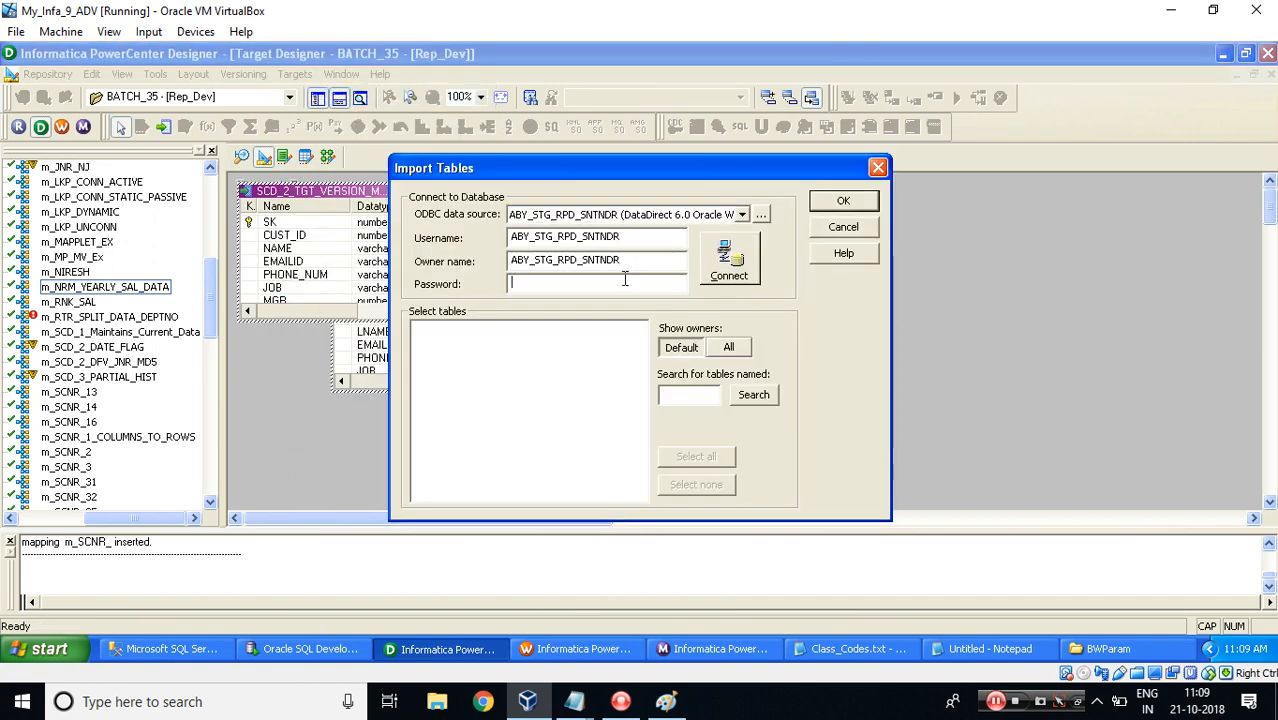
key("Escape")
Switch to the Batch_37 folder and collapse its mapping list in the navigator.
left_click(255, 97)
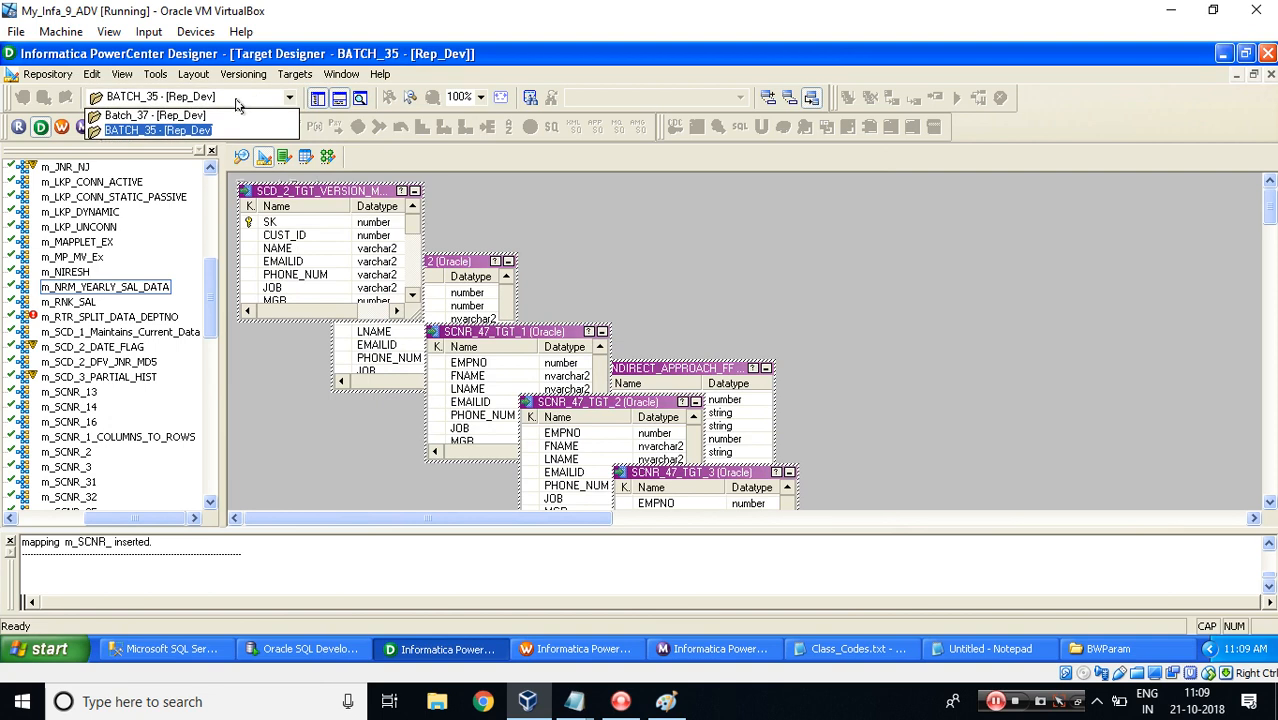
left_click(192, 117)
left_click(100, 199)
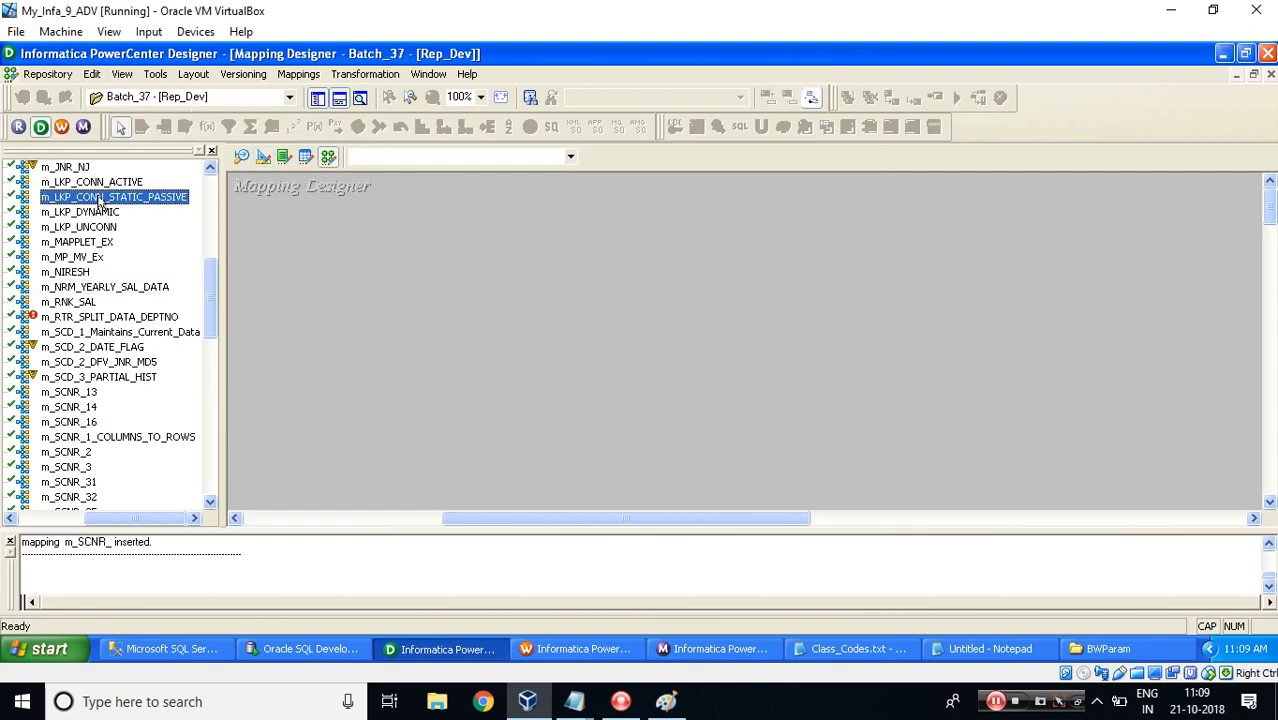
key("Left")
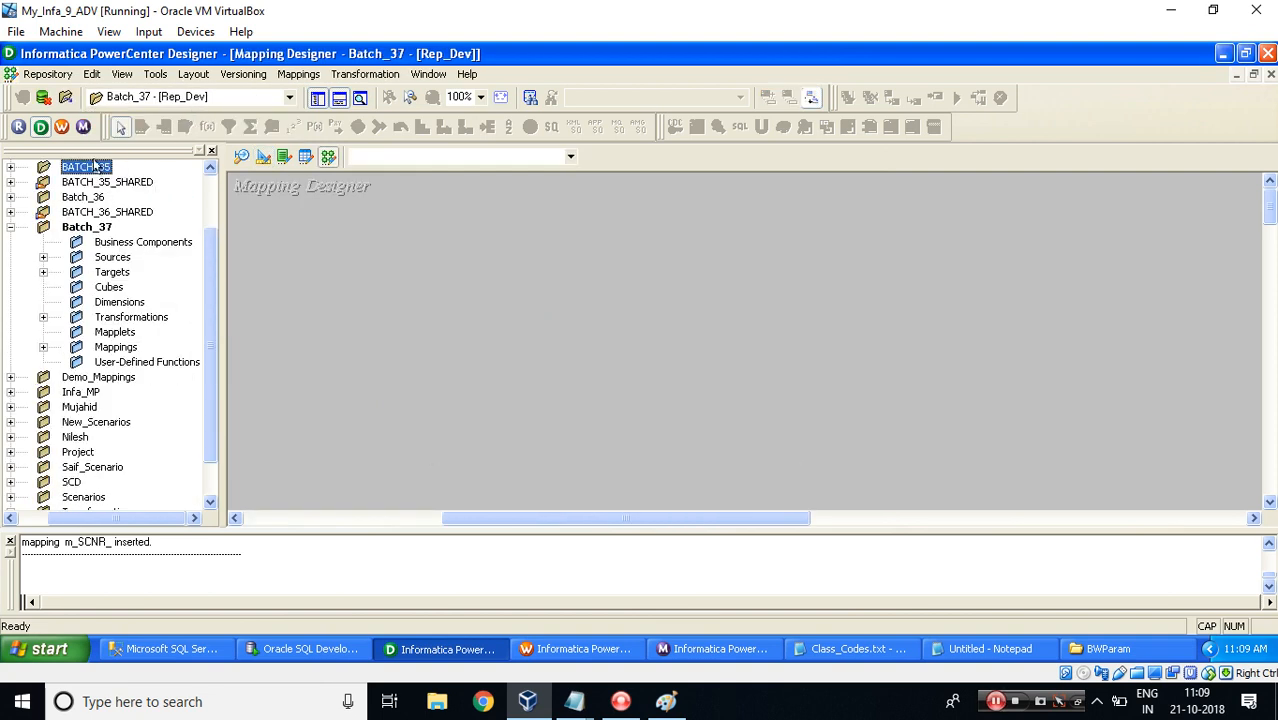
Open the import-targets-from-database dialog in Target Designer and enter the database password to connect.
left_click(264, 160)
left_click(295, 74)
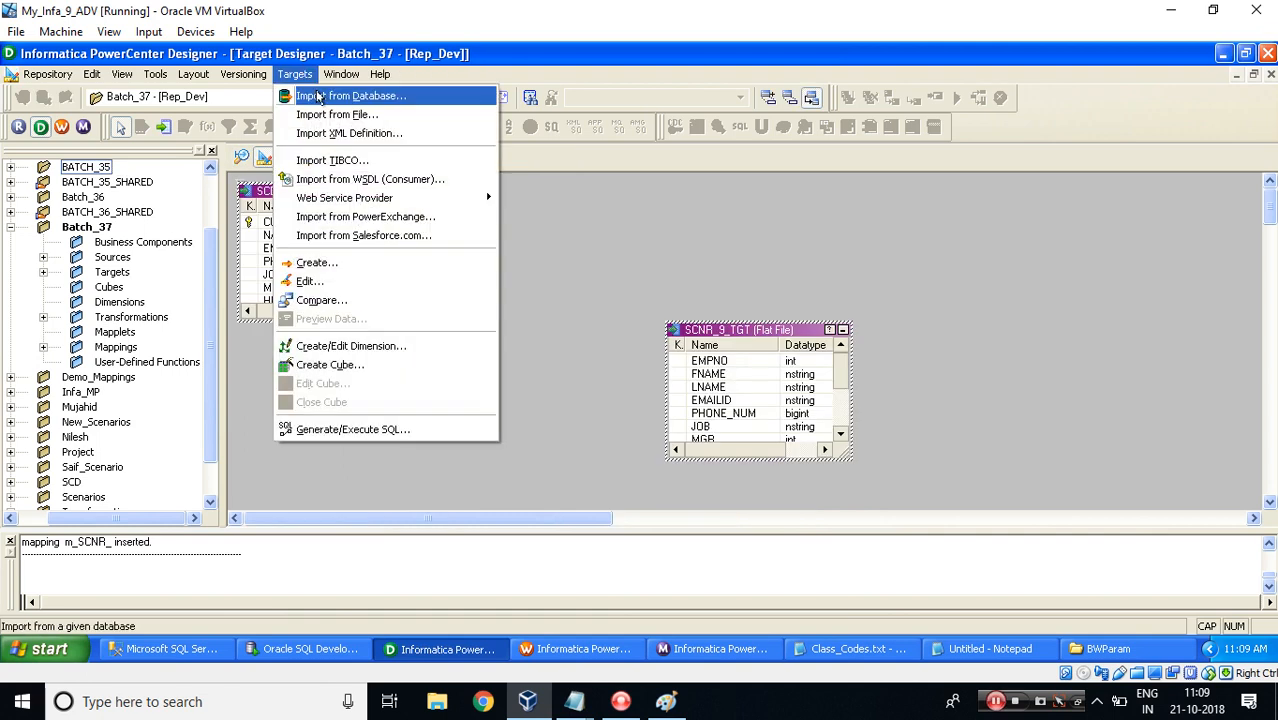
left_click(330, 97)
left_click(561, 283)
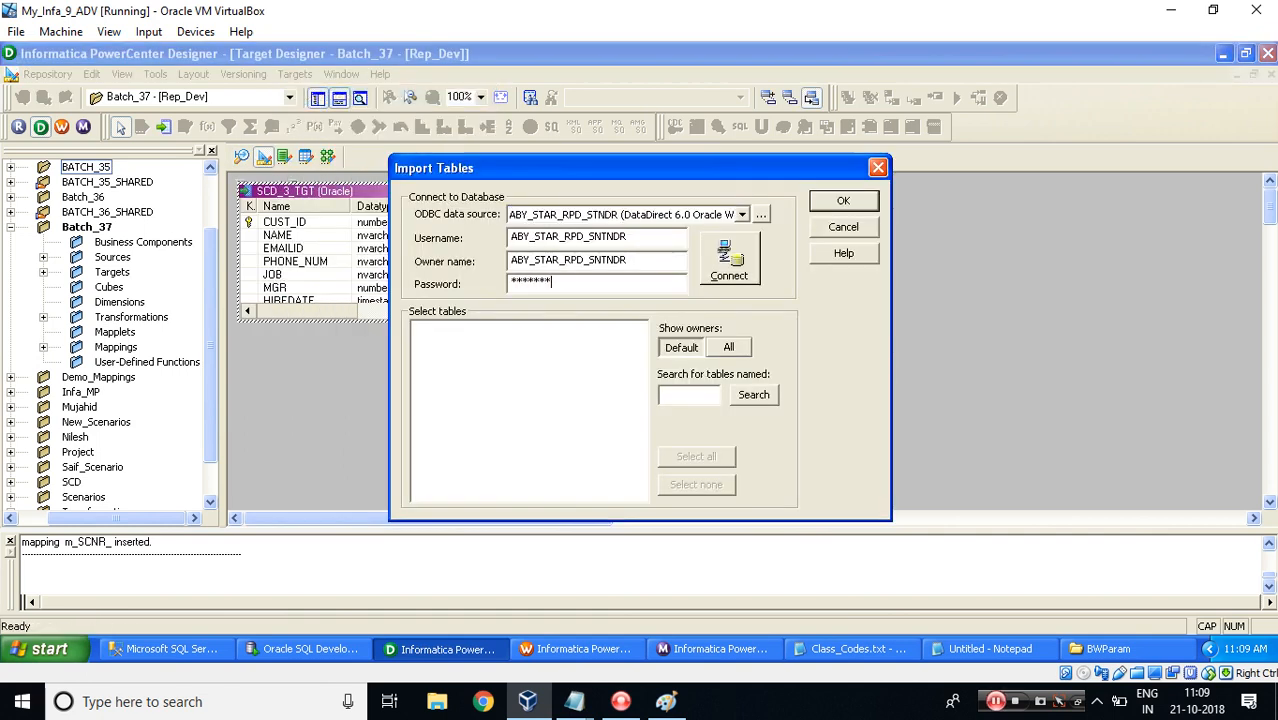
type("*")
key("Return")
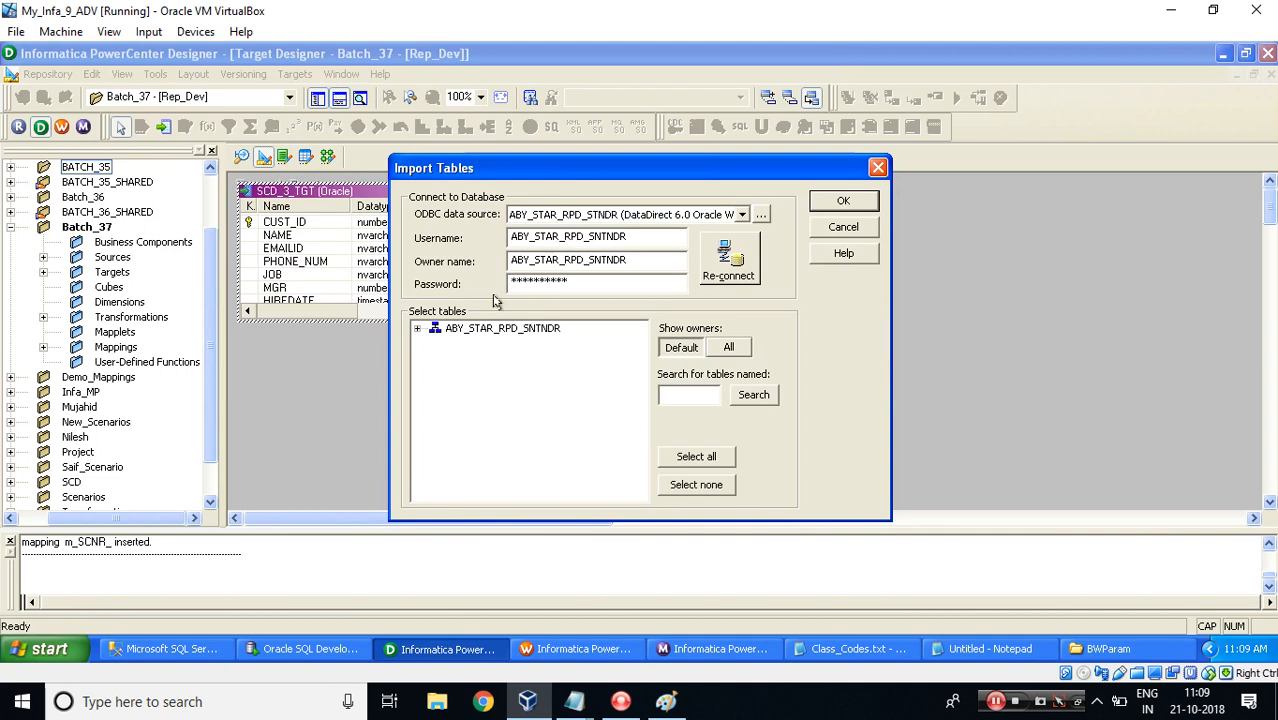
Import the MP_MV_TGT table from the connected schema as a target definition.
left_click(417, 328)
left_click(435, 343)
left_click(481, 403)
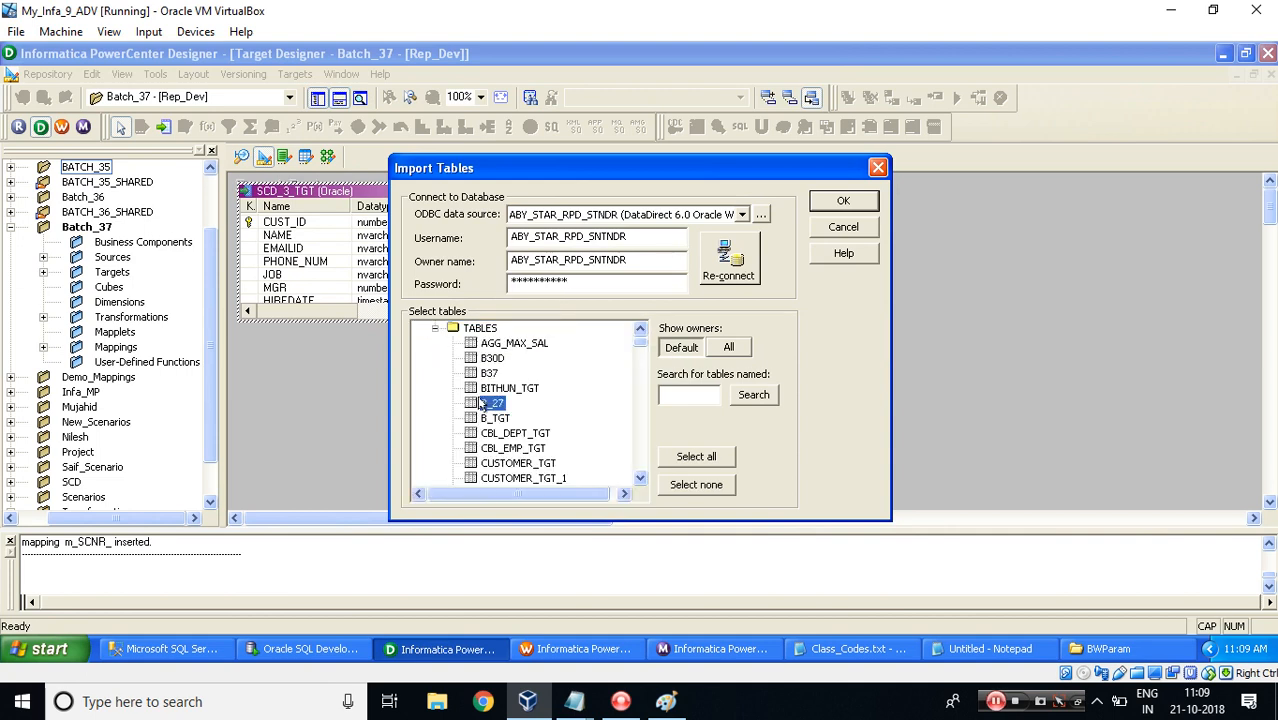
key("m")
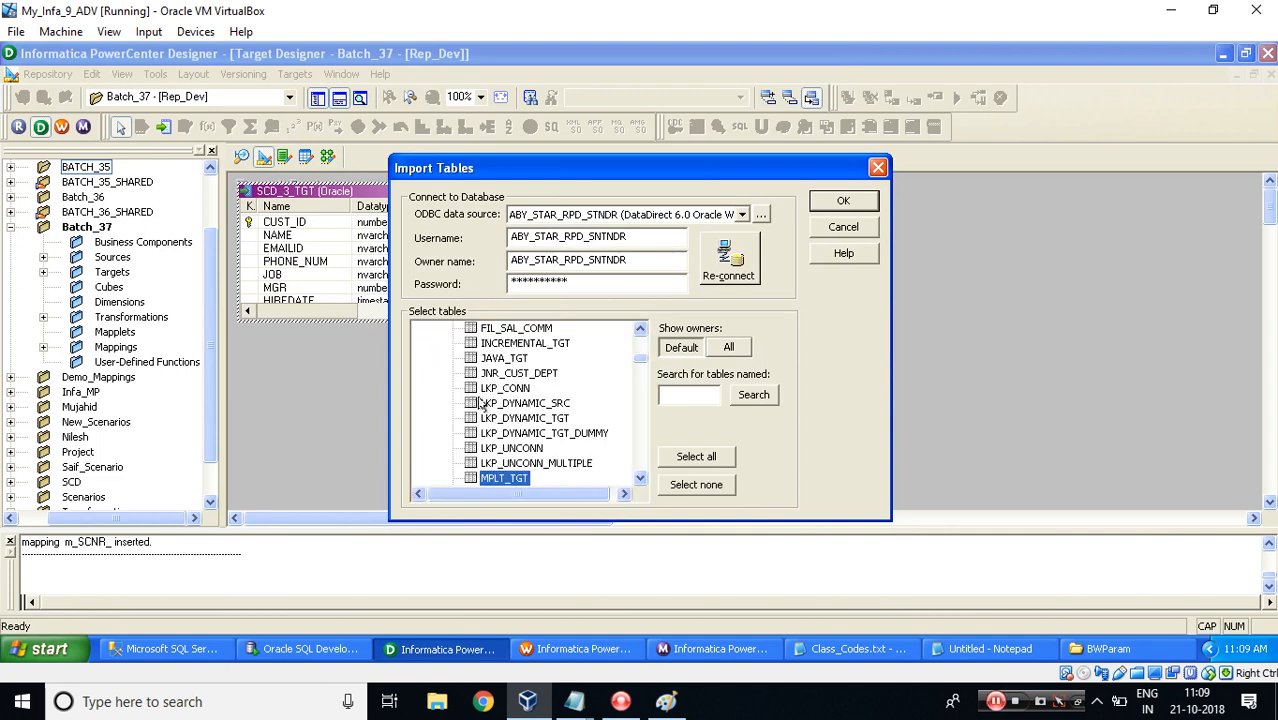
key("Down")
left_click(838, 201)
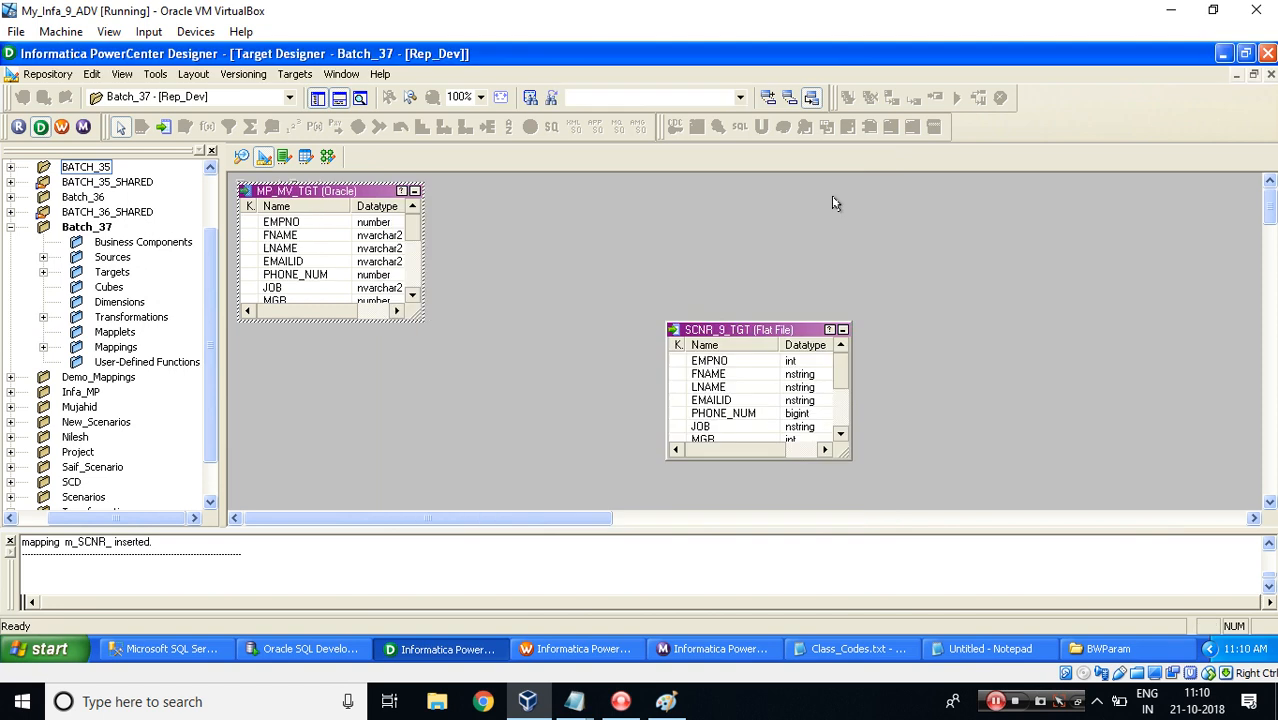
Create a new mapping named m_MP_MV_EX by dropping the CUSTOMER_SRC source into the Mapping Designer.
left_click(327, 157)
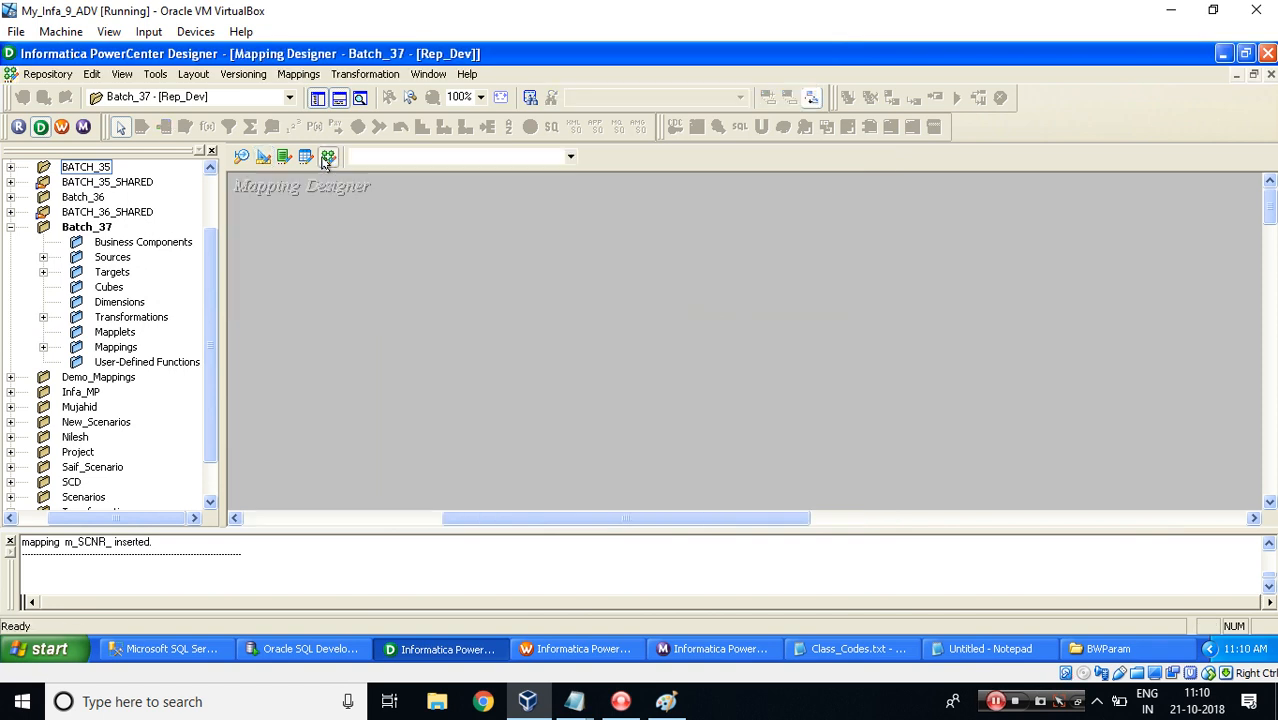
double_click(112, 257)
double_click(168, 302)
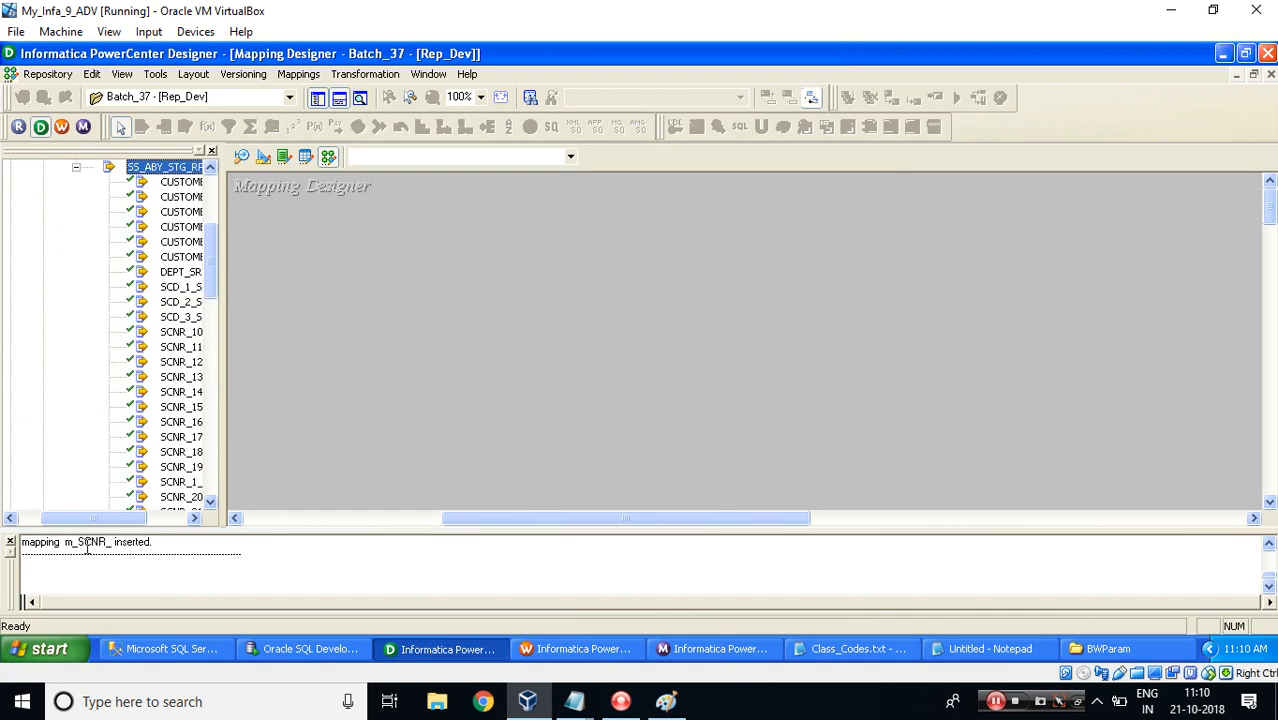
left_click_drag(80, 519, 163, 519)
left_click_drag(124, 242, 470, 288)
type("m_MP_MV")
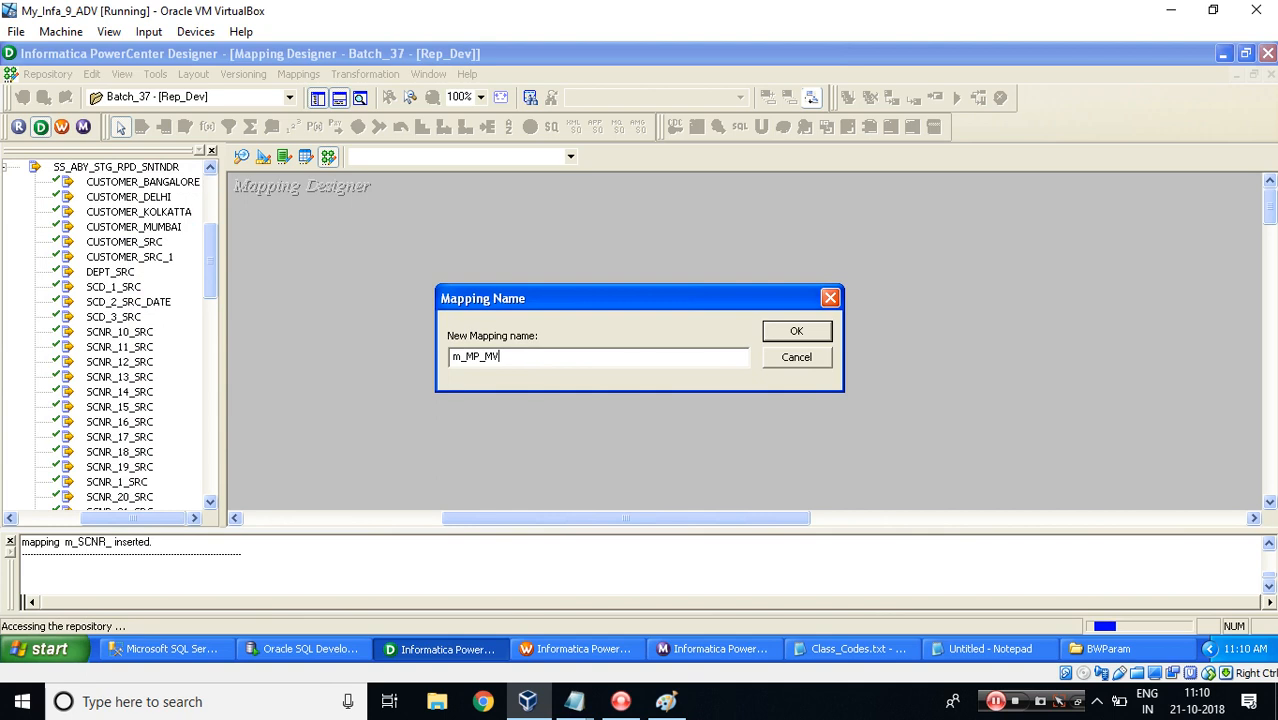
type("_EX")
key("Return")
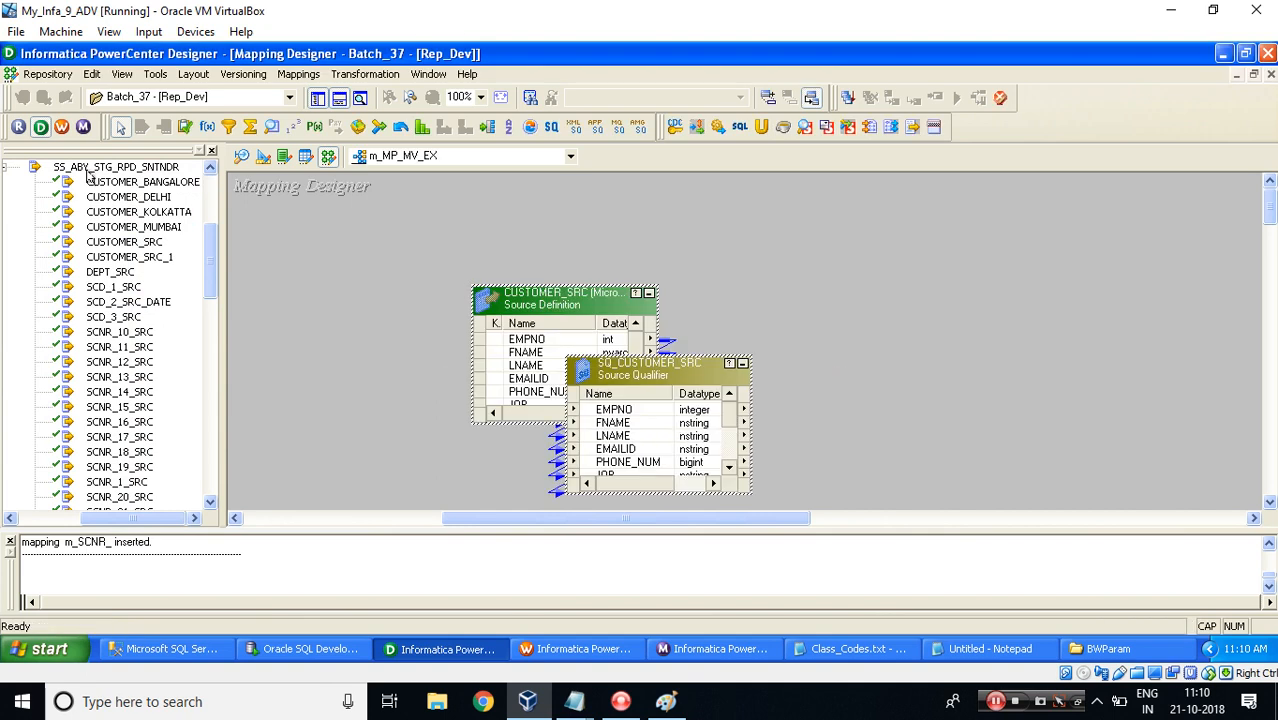
Add the MP_MV_TGT target definition to the mapping.
double_click(88, 168)
double_click(60, 228)
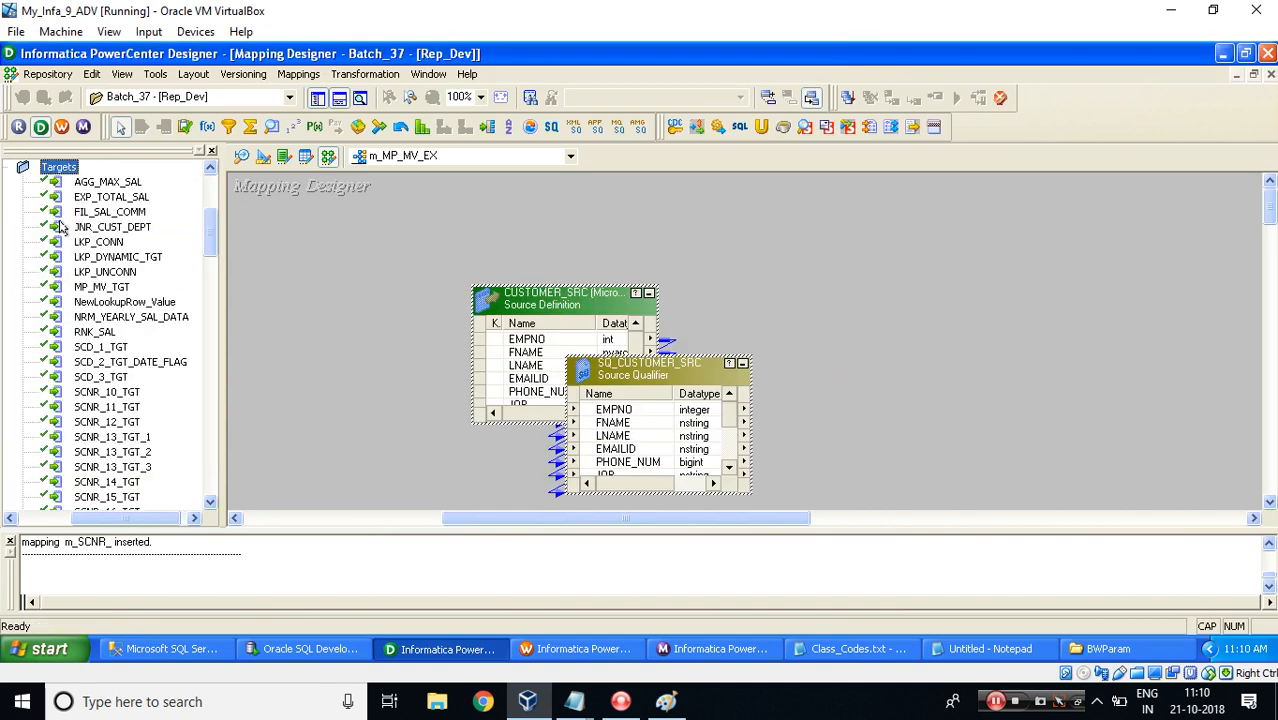
left_click(91, 271)
key("m")
left_click_drag(104, 295, 1008, 300)
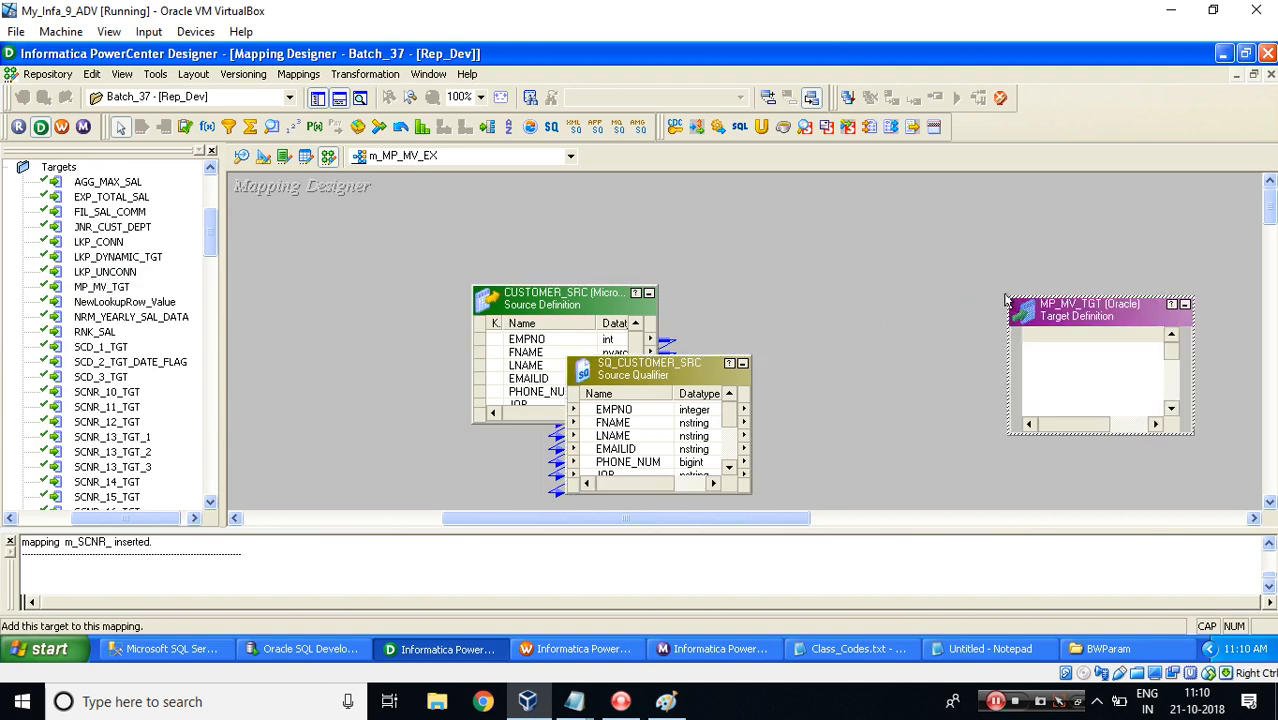
Hide the navigator and arrange the source, source qualifier and target on the canvas.
left_click(316, 101)
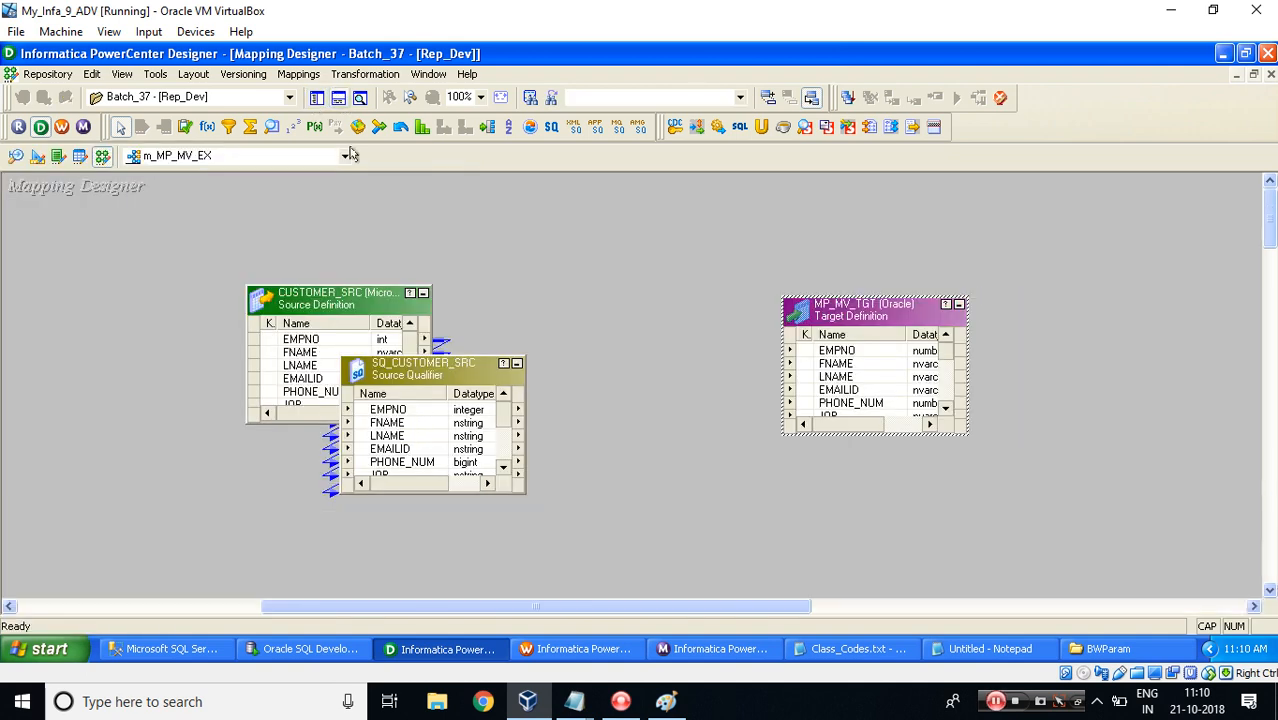
left_click(339, 99)
left_click_drag(326, 296, 165, 228)
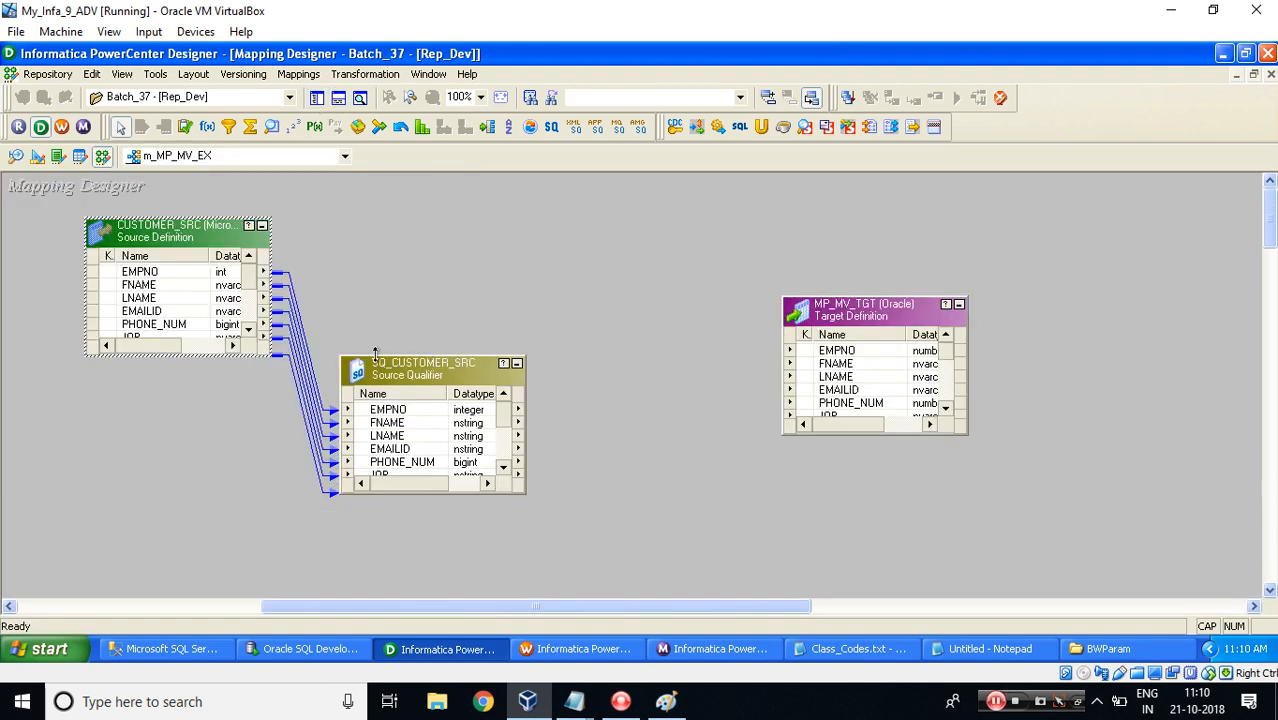
left_click_drag(375, 355, 372, 232)
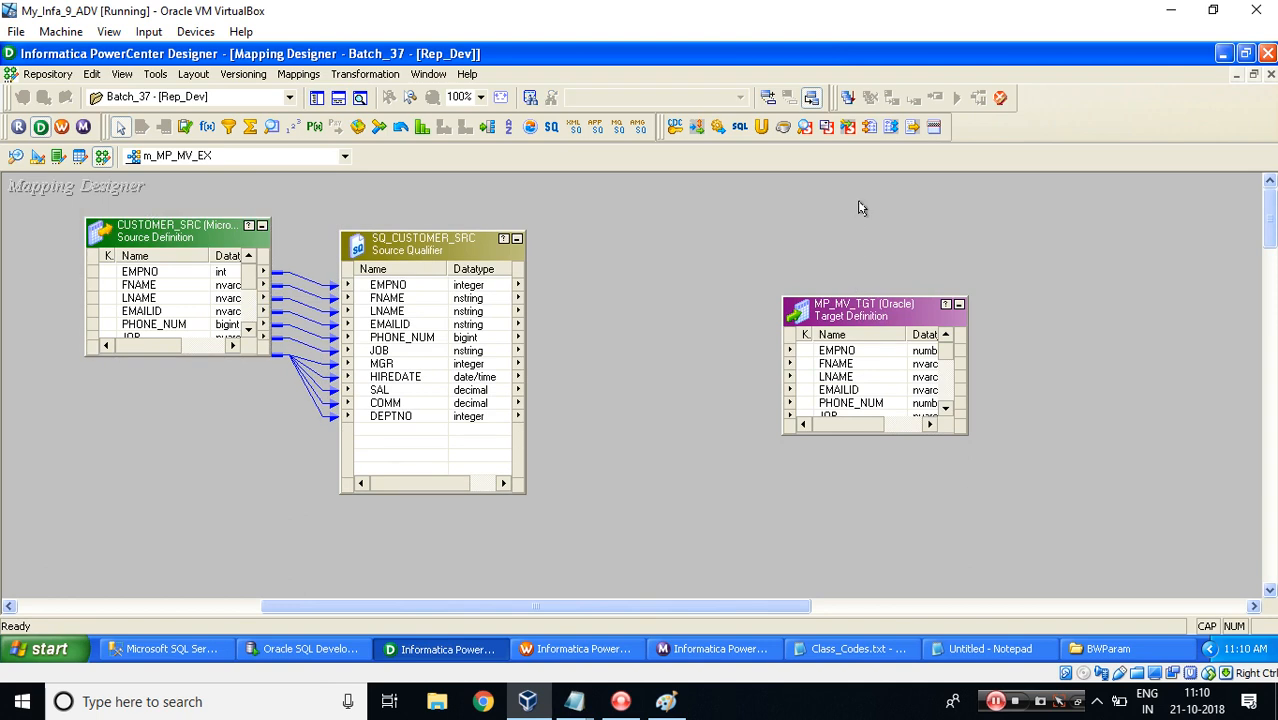
left_click_drag(852, 321, 1133, 362)
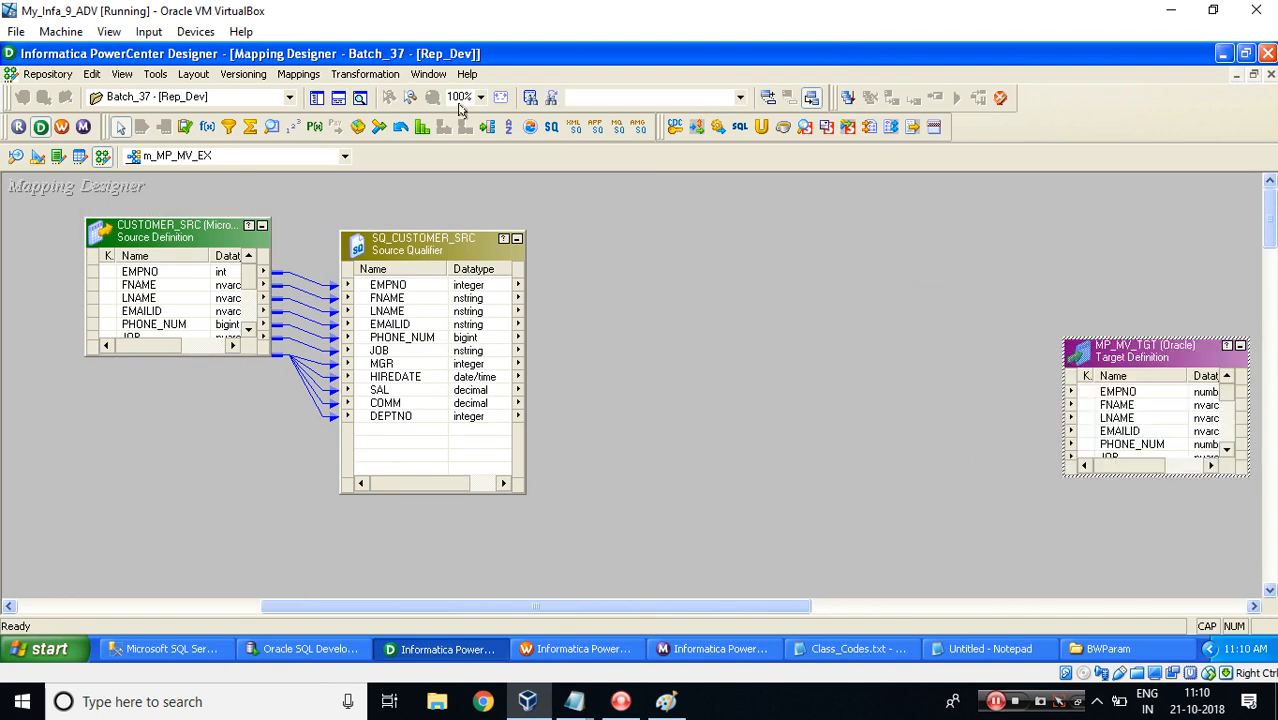
Create an Expression transformation named EXP_MP_MV and place it between the source qualifier and target.
left_click(363, 75)
left_click(362, 123)
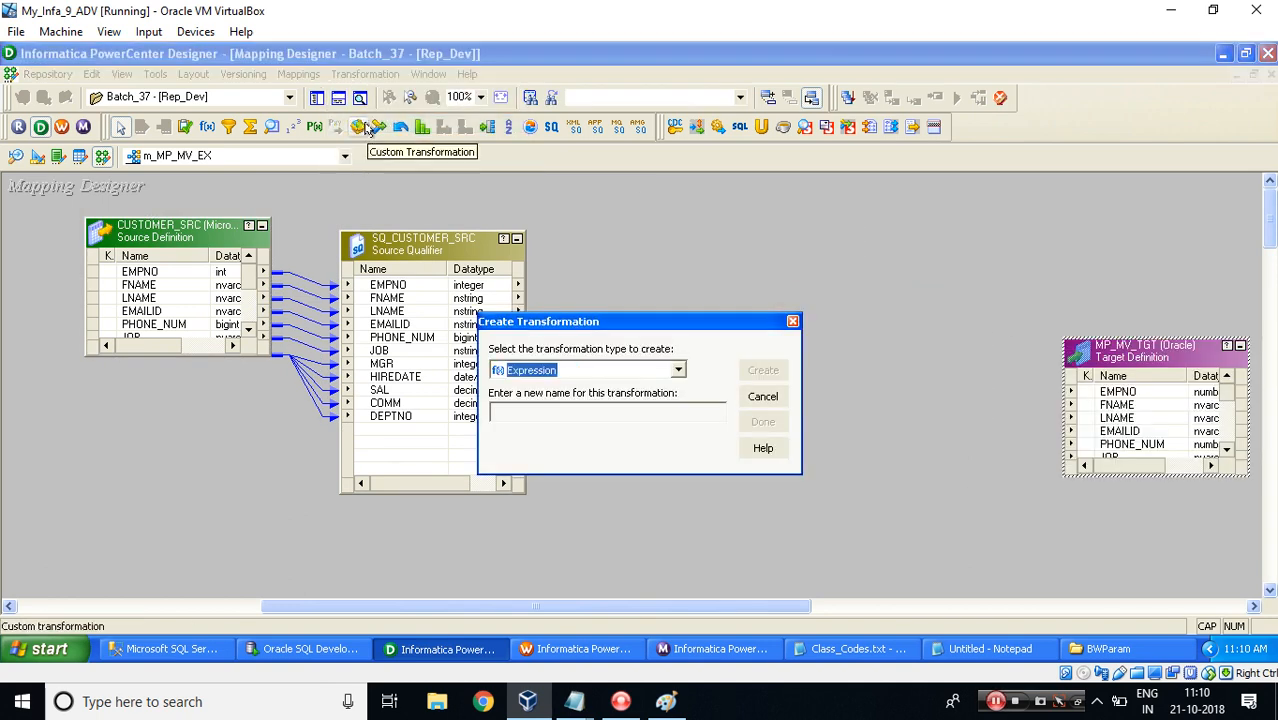
key("Tab")
type("E")
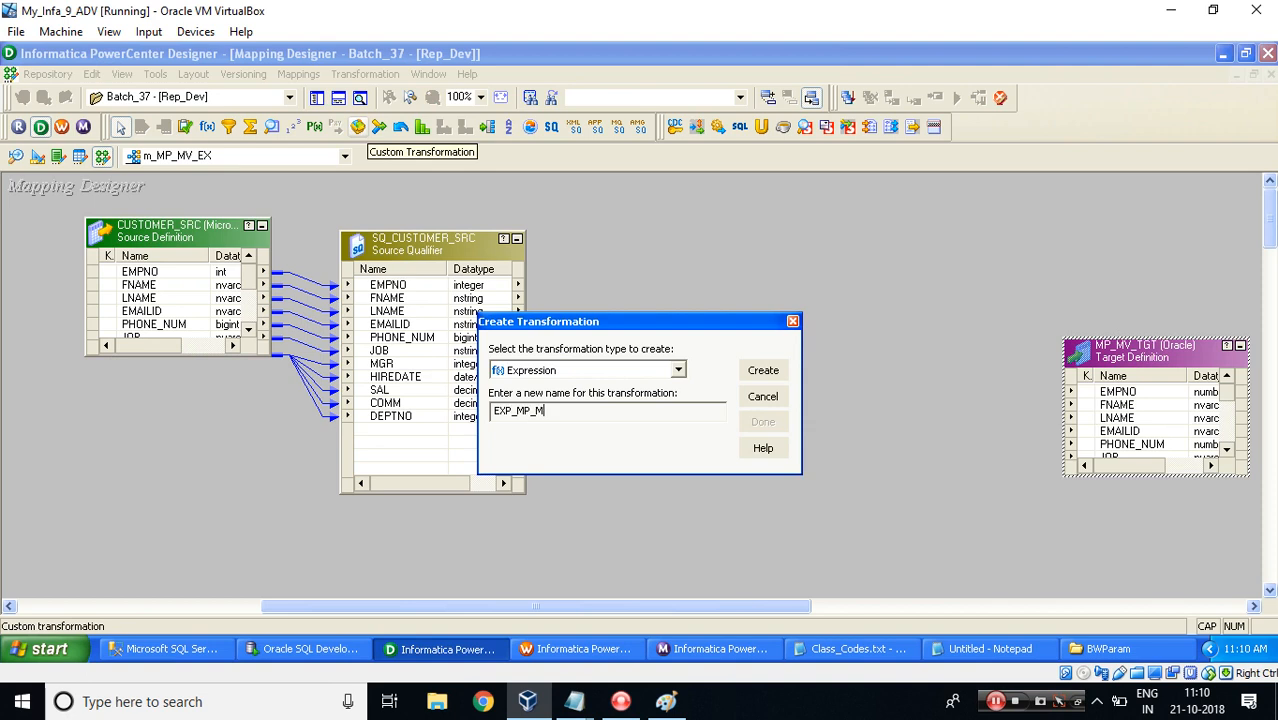
key("Return")
key("Return")
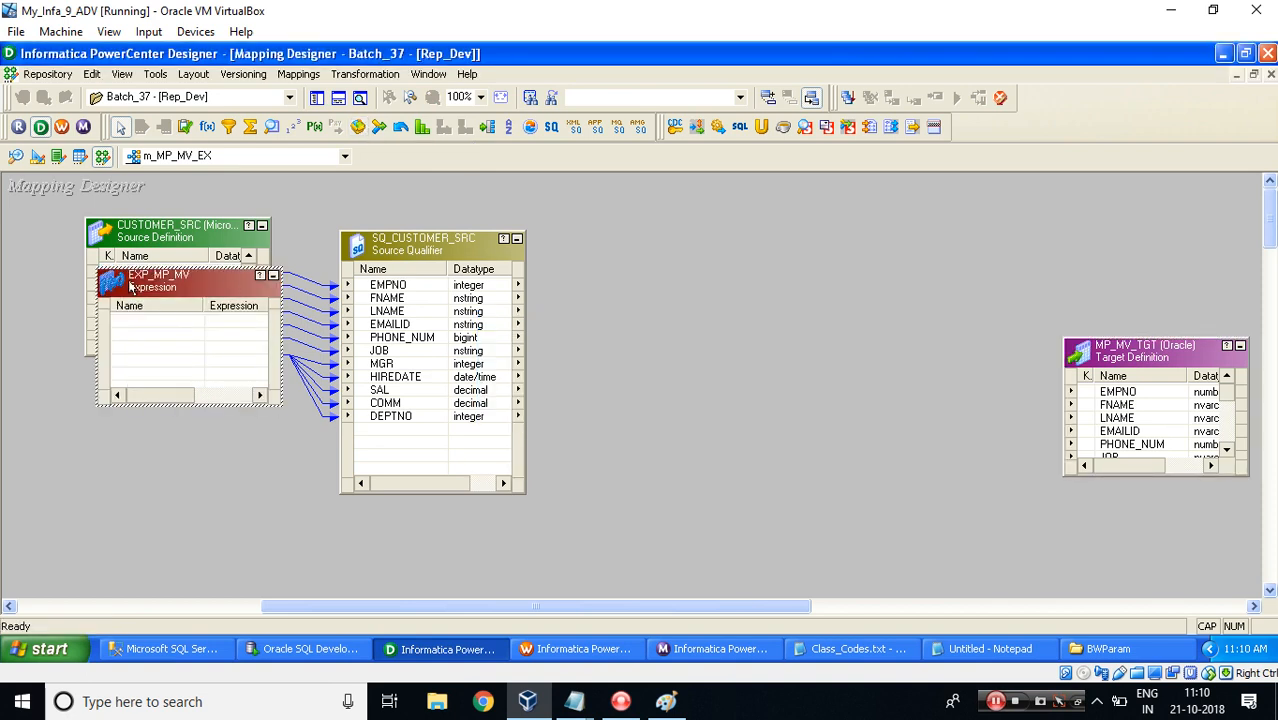
left_click_drag(135, 288, 631, 237)
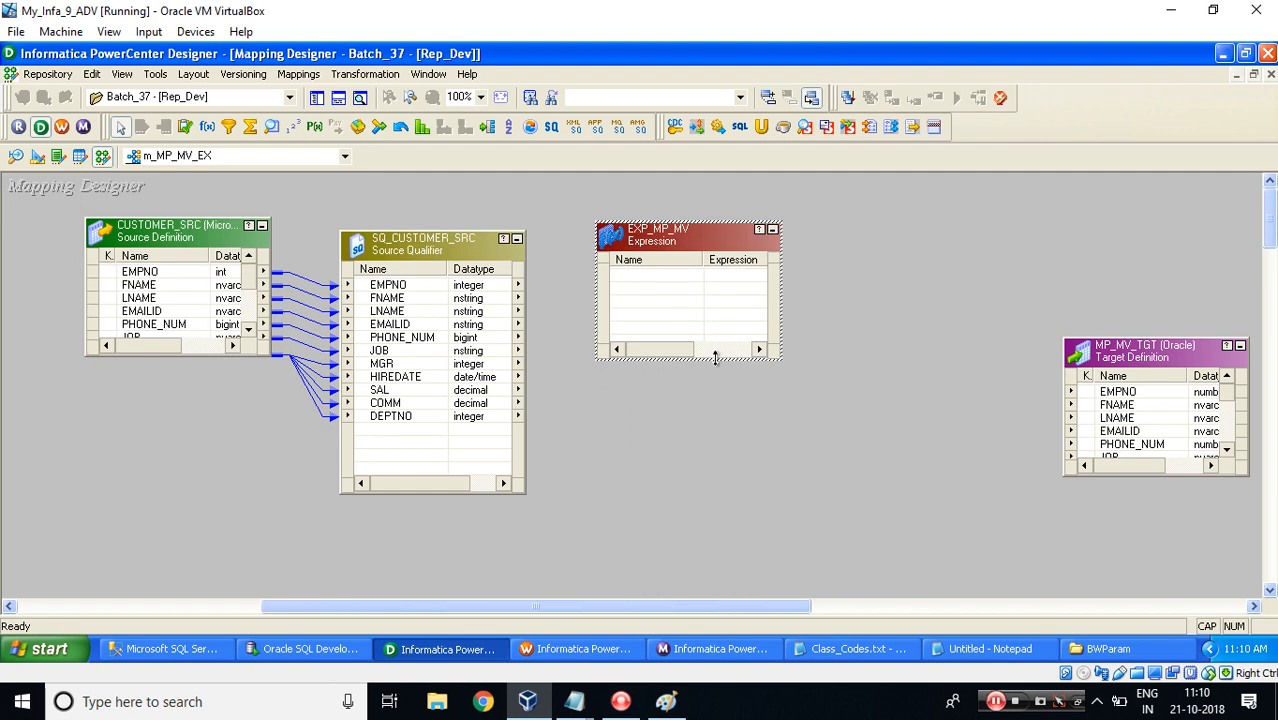
left_click_drag(713, 358, 737, 521)
Link all SQ_CUSTOMER_SRC ports into the EXP_MP_MV expression.
right_click(368, 288)
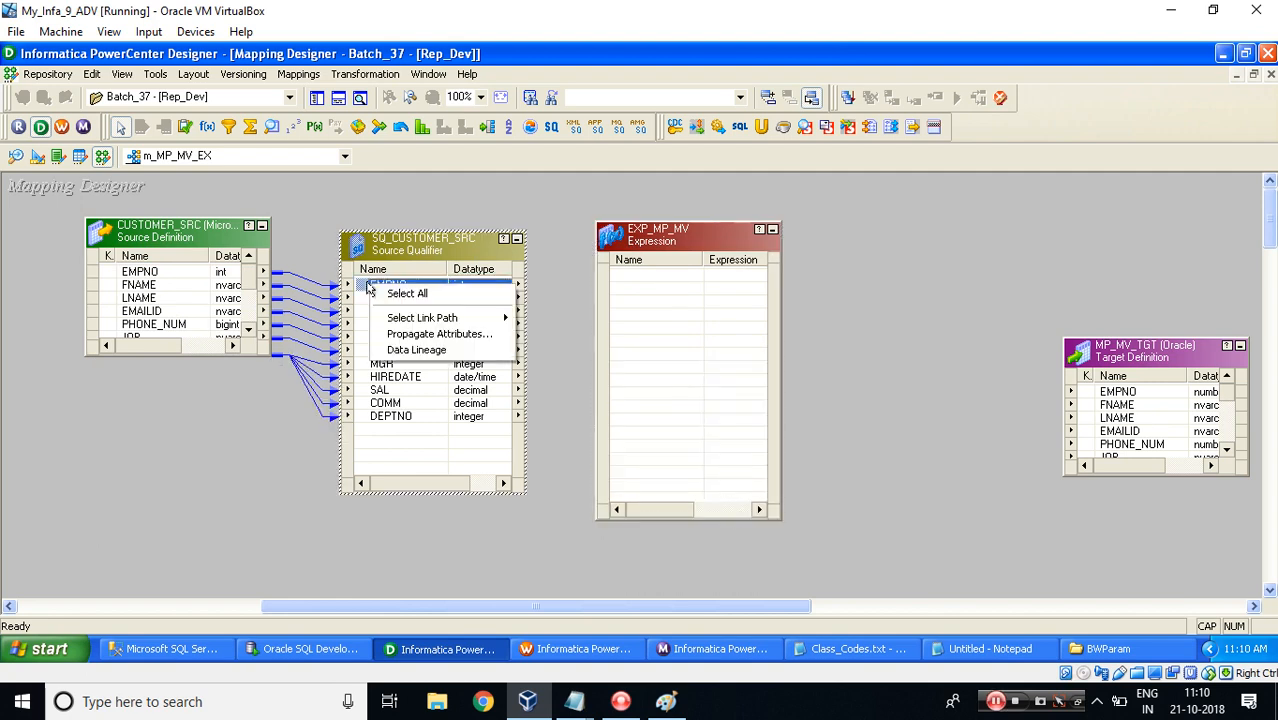
left_click(385, 291)
left_click_drag(354, 288, 700, 292)
Enlarge the target and link all EXP_MP_MV ports to the matching MP_MV_TGT columns.
left_click_drag(1101, 337, 1101, 205)
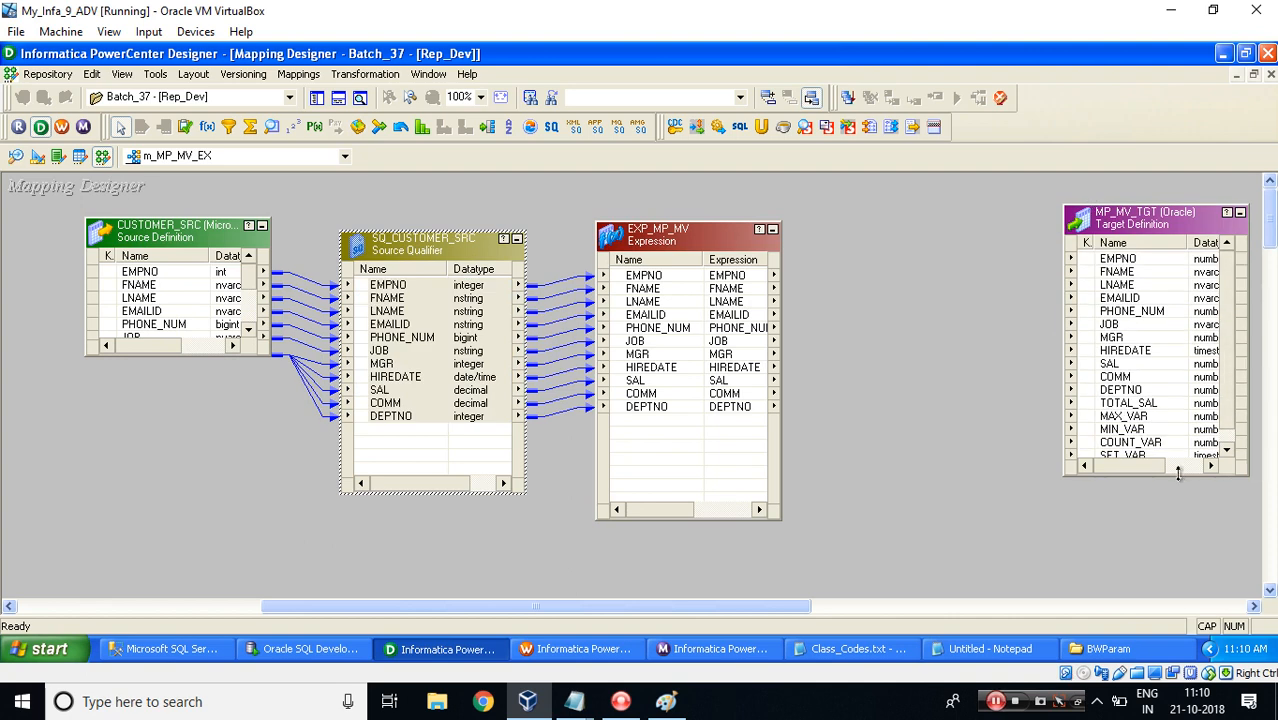
left_click_drag(1178, 474, 1181, 545)
right_click(660, 276)
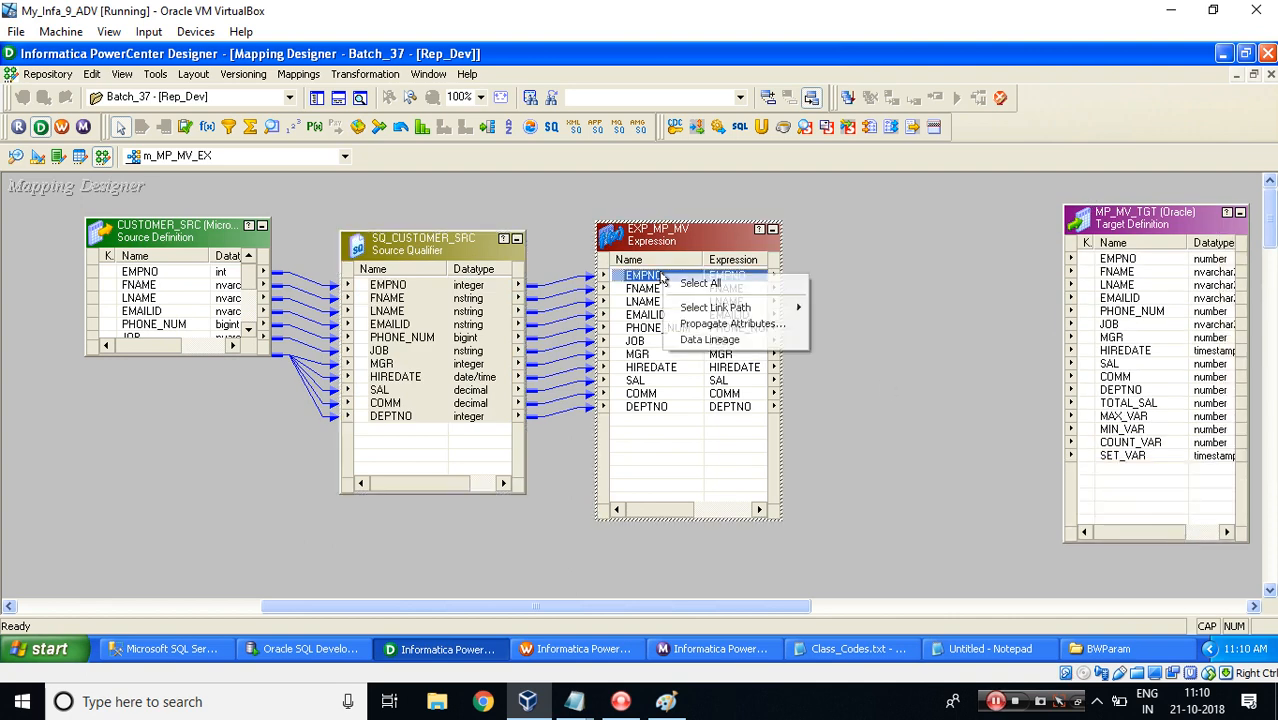
left_click(700, 283)
left_click_drag(610, 280, 1091, 263)
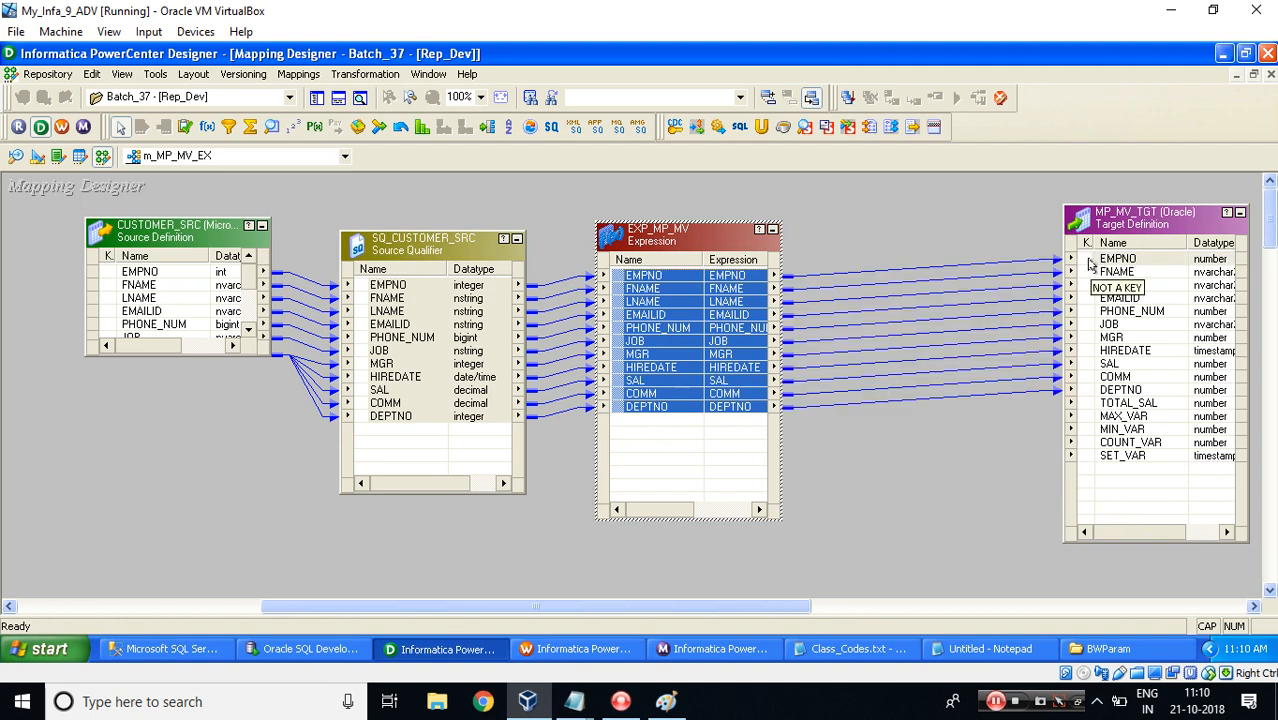
Copy the TOTAL_SAL, MAX_VAR, MIN_VAR, COUNT_VAR and SET_VAR target columns into the expression as new ports.
left_click(1141, 405)
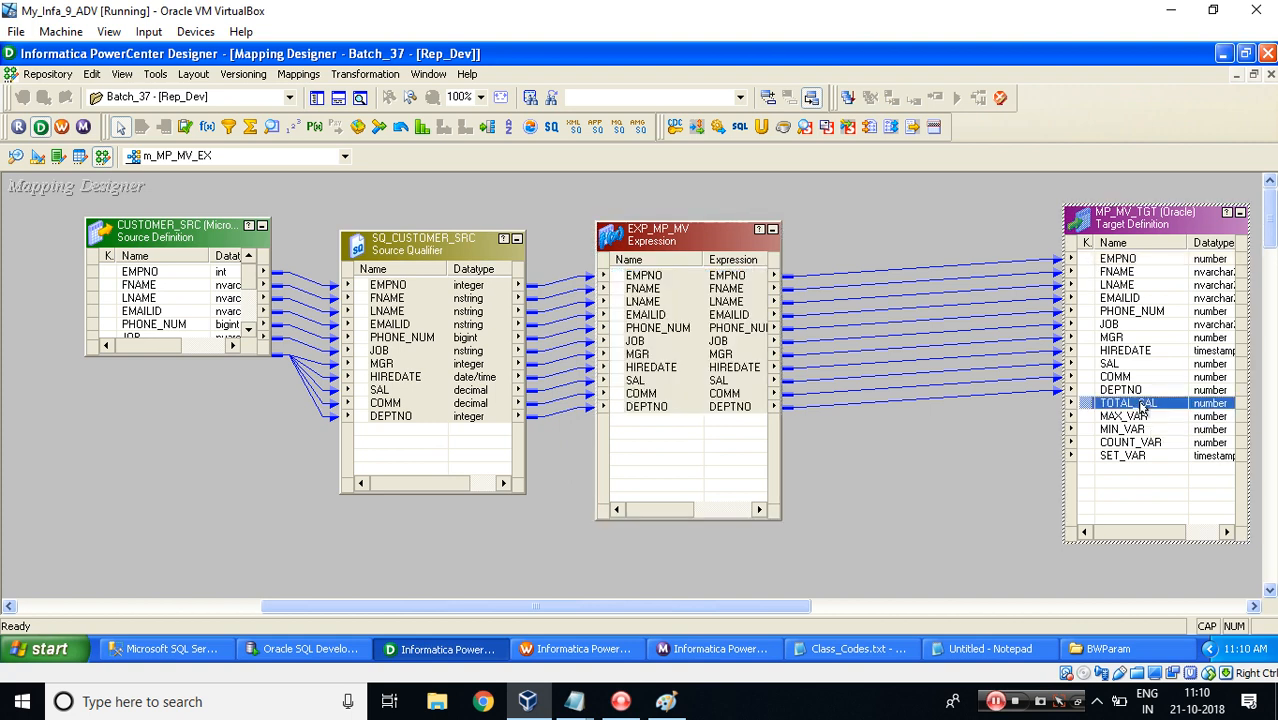
left_click(1124, 456, "shift")
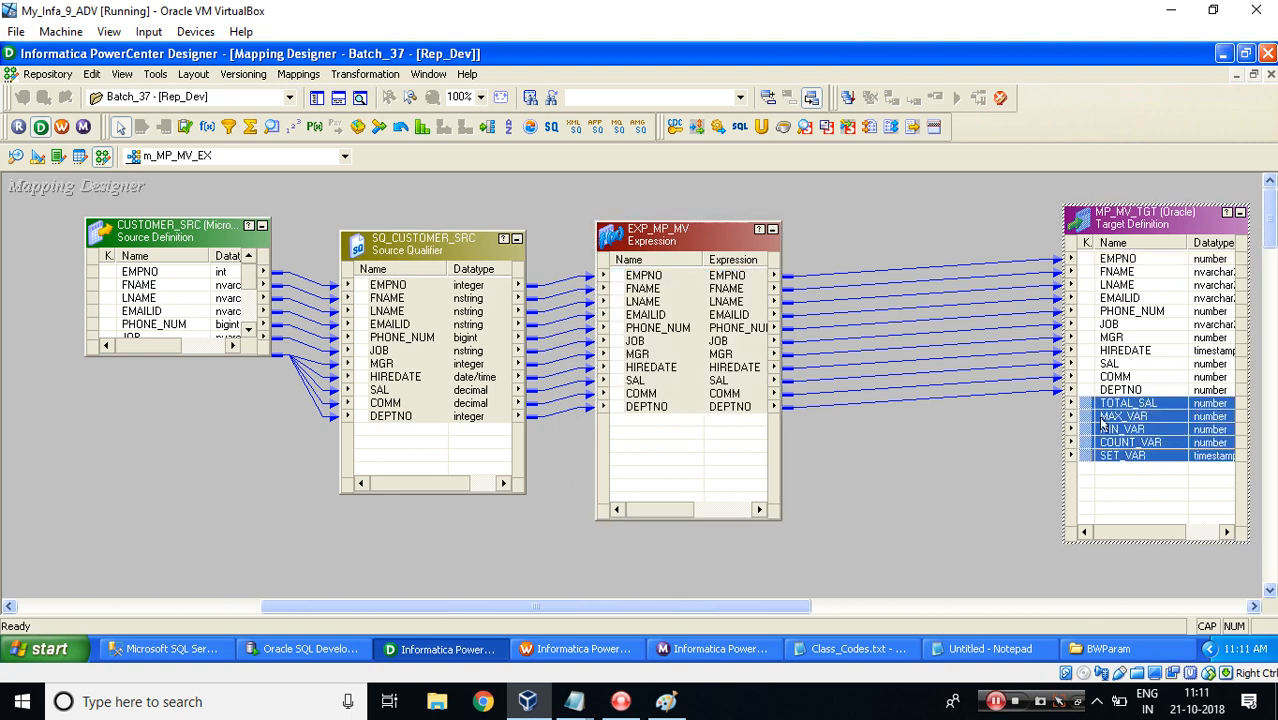
left_click_drag(1088, 410, 705, 425)
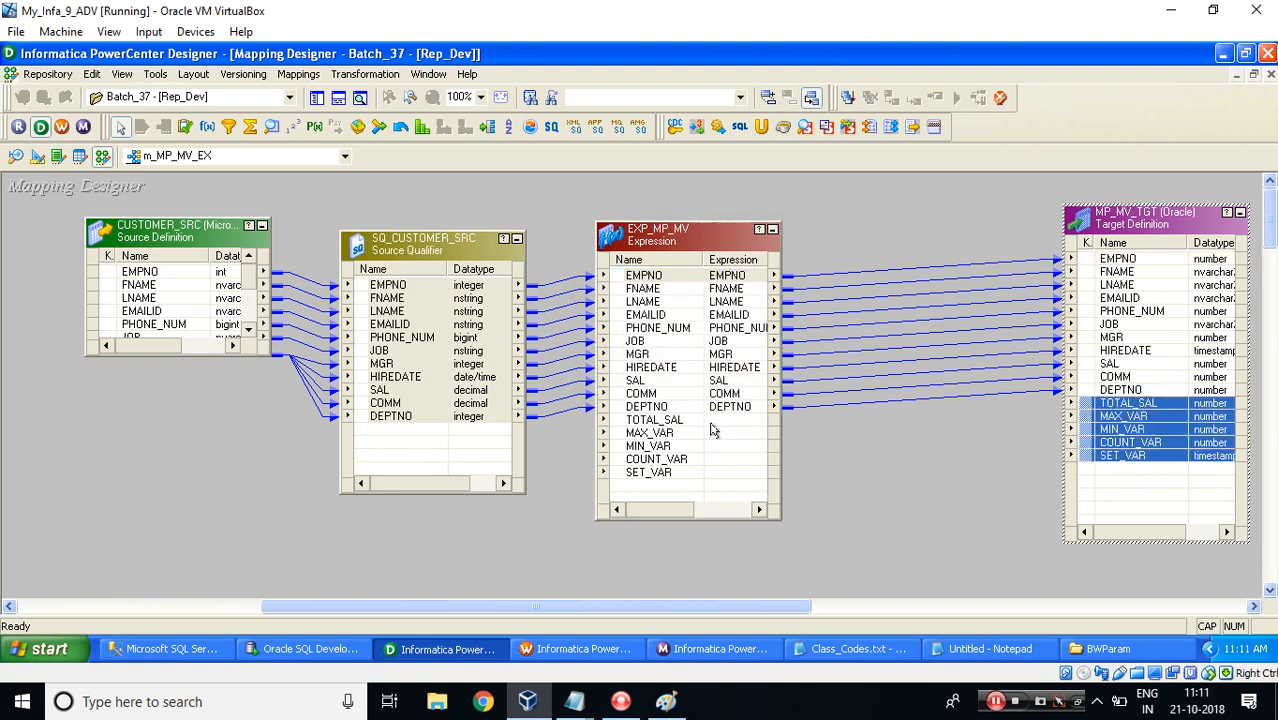
Open the EXP_MP_MV expression and make the TOTAL_SAL, MAX_VAR, MIN_VAR, COUNT_VAR and SET_VAR ports output-only.
double_click(651, 423)
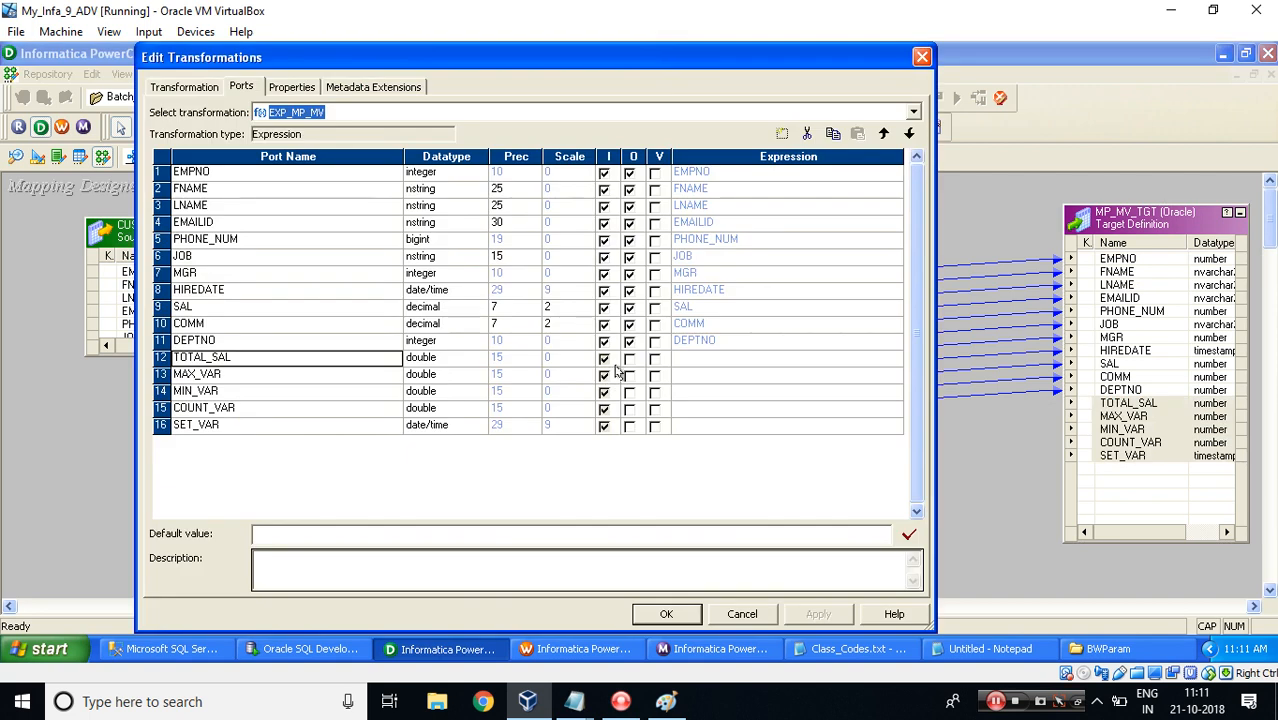
left_click(628, 358)
left_click(628, 375)
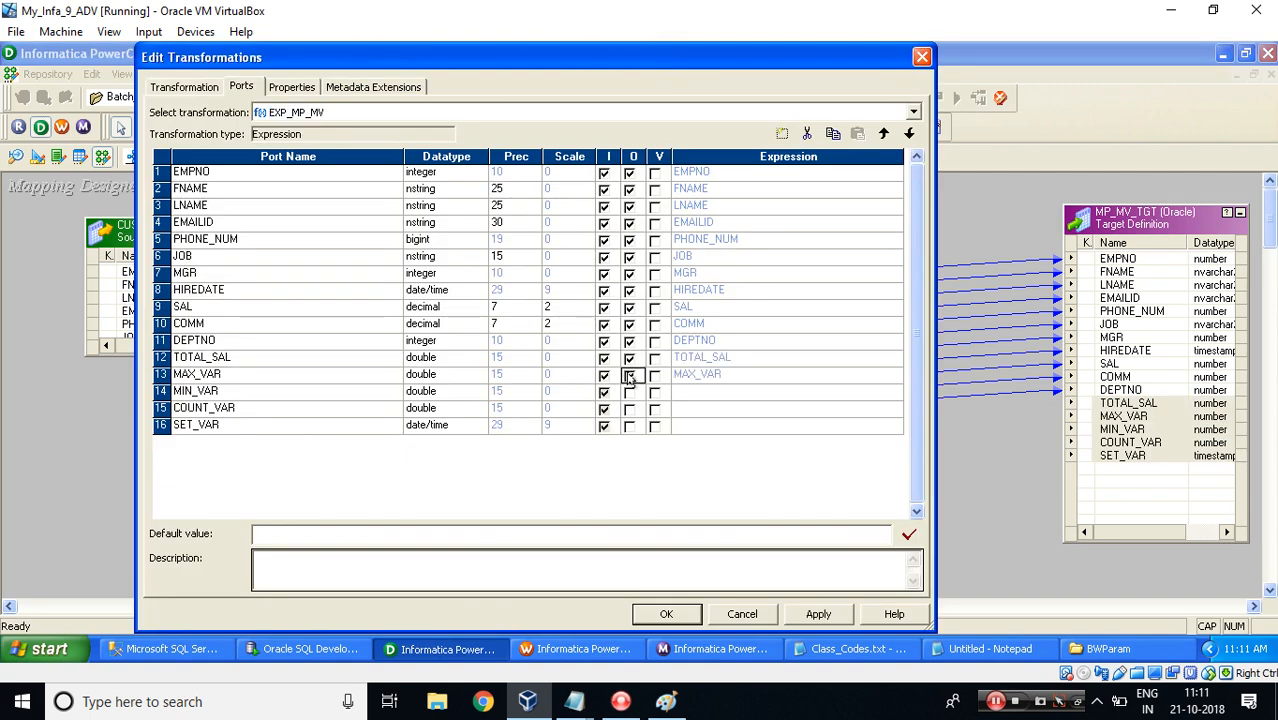
left_click(628, 392)
left_click(628, 409)
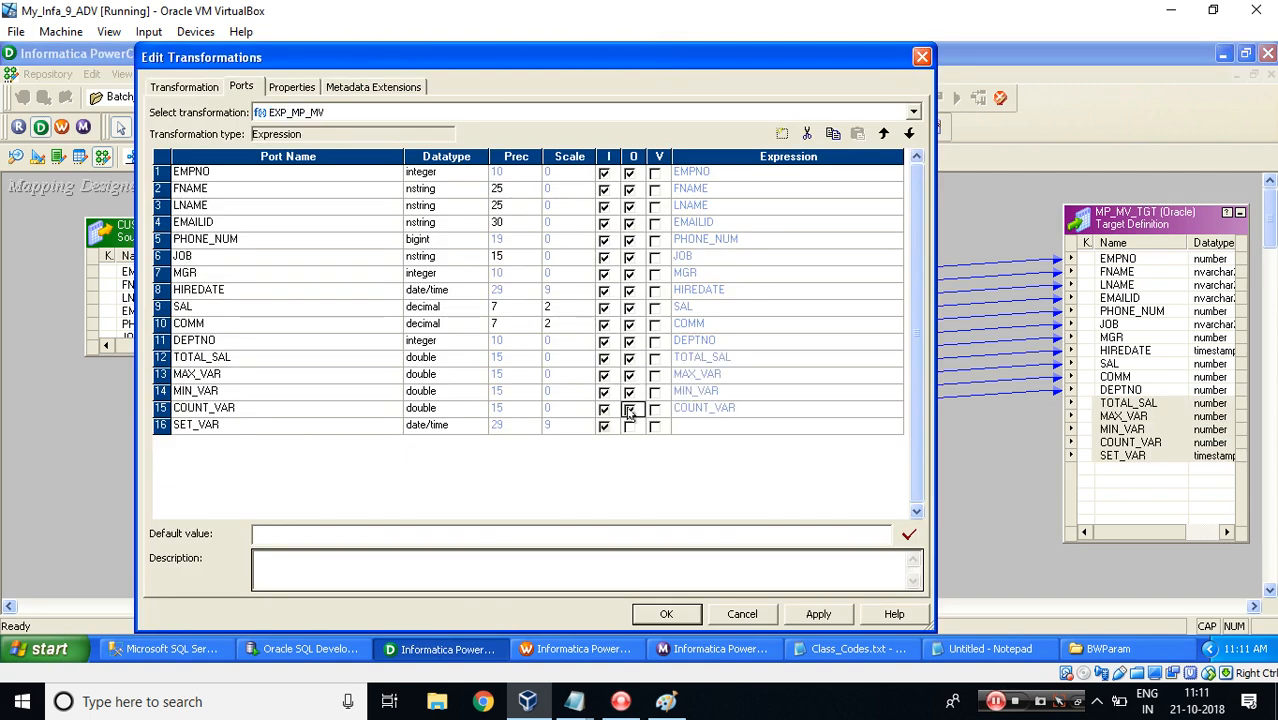
left_click(629, 427)
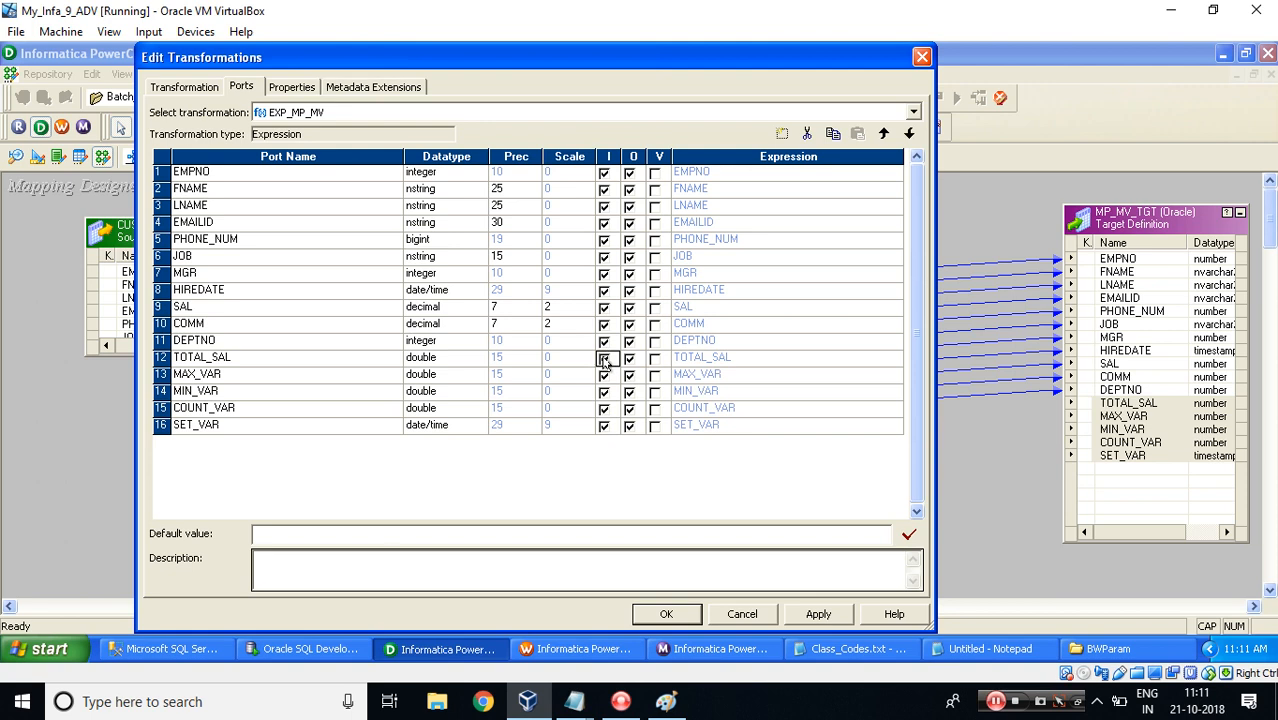
left_click(604, 358)
left_click(604, 376)
left_click(604, 392)
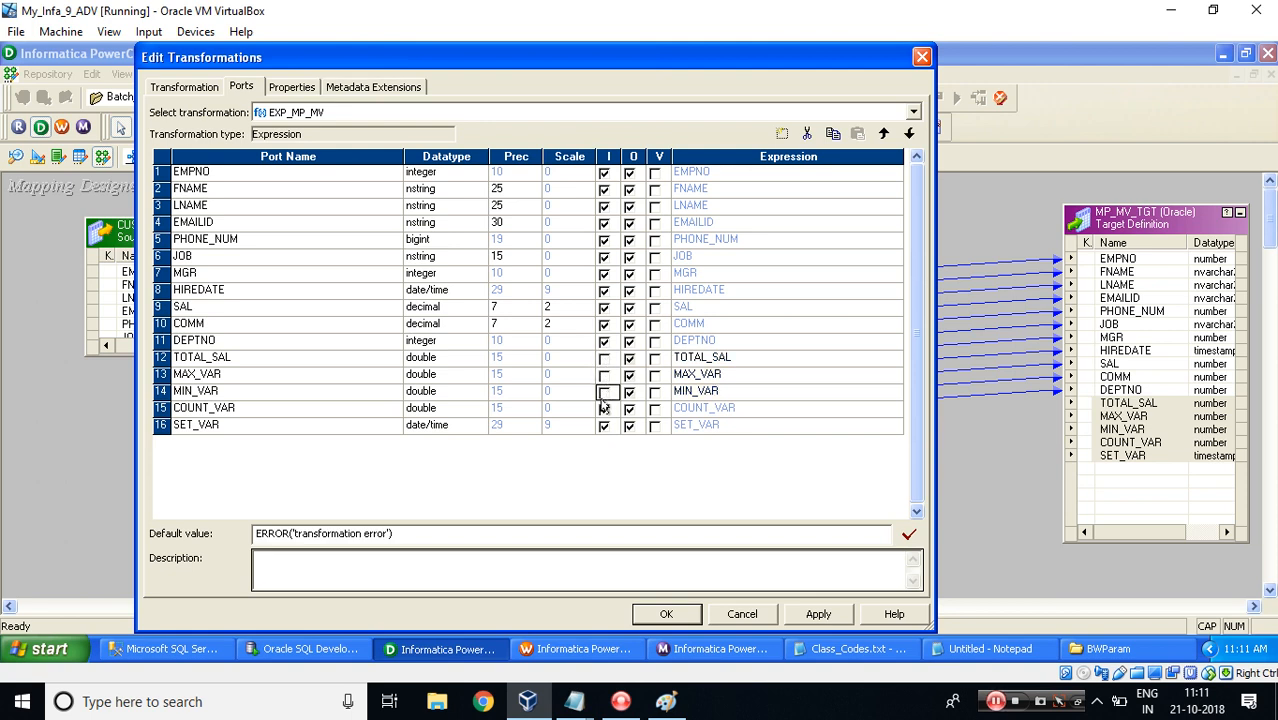
left_click(604, 409)
left_click(604, 427)
left_click(604, 427)
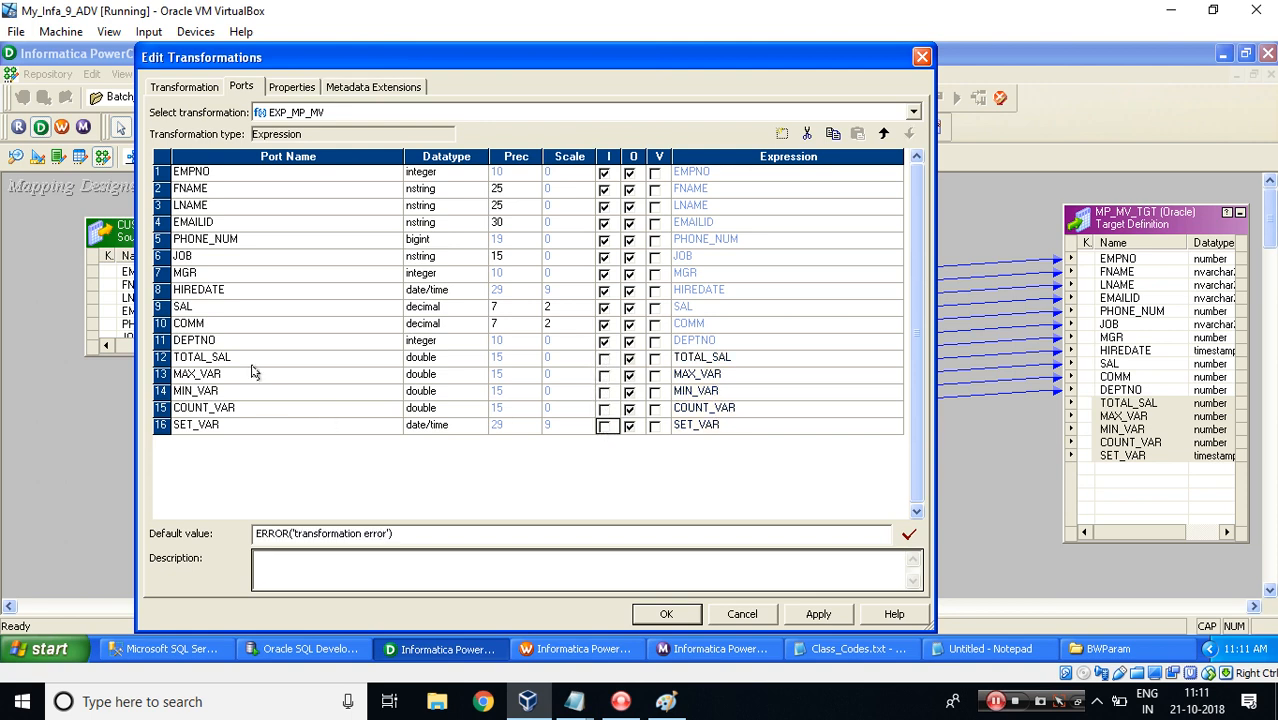
Rename the five new ports with an out_ prefix (out_TOTAL_SAL through out_SET_VAR) and apply the changes.
left_click(250, 357)
key("Home")
type("out_")
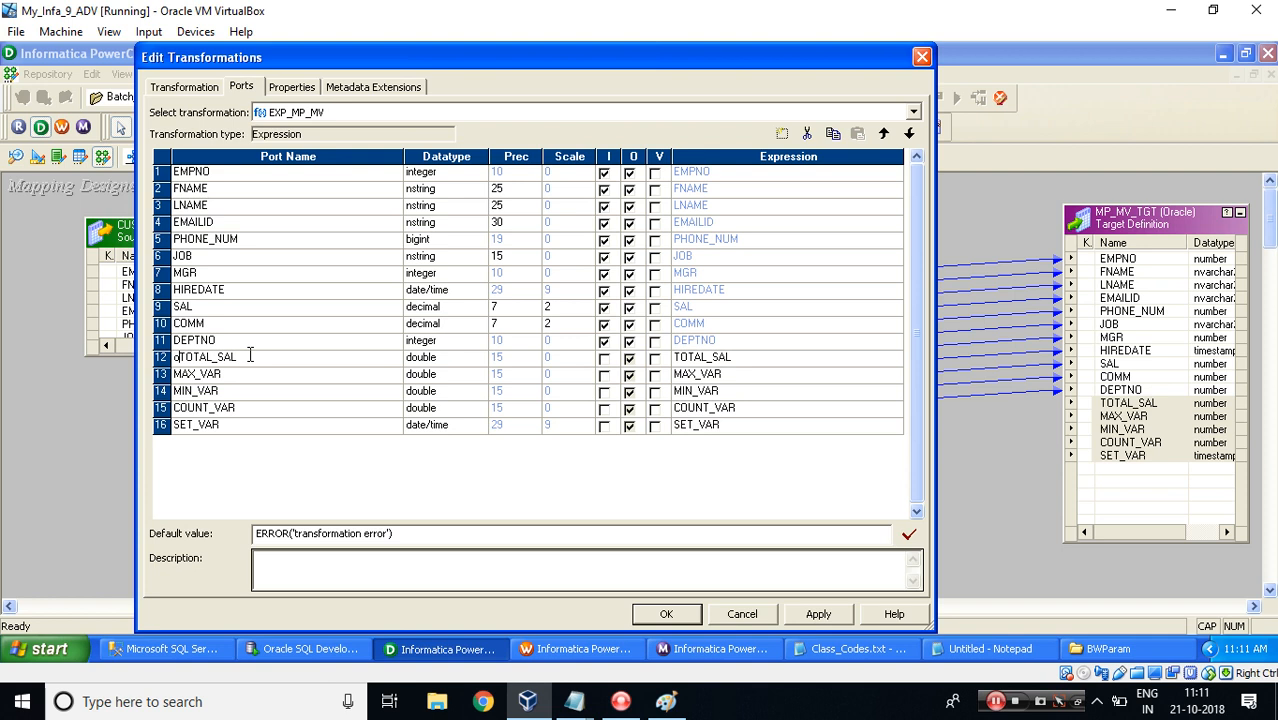
key("shift+Home")
key("ctrl+c")
key("Down")
key("F2")
key("Home")
key("ctrl+v")
key("Down")
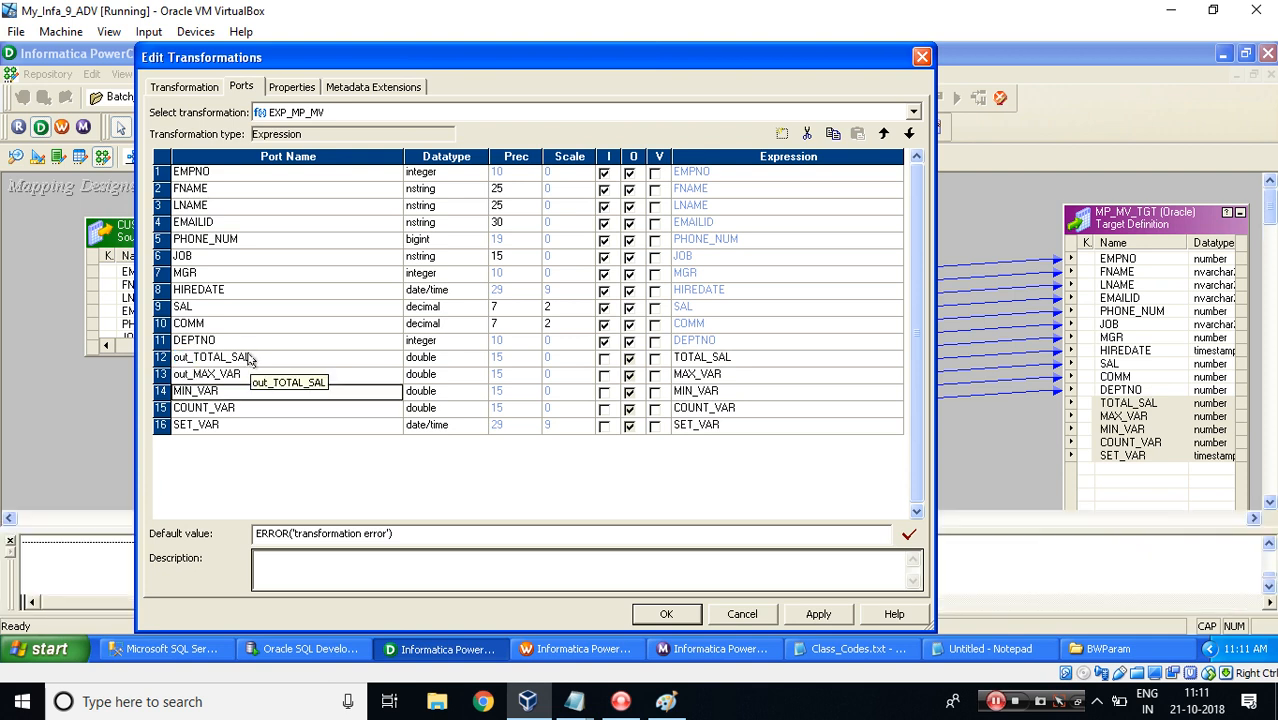
key("F2")
key("Home")
key("ctrl+v")
key("Down")
key("F2")
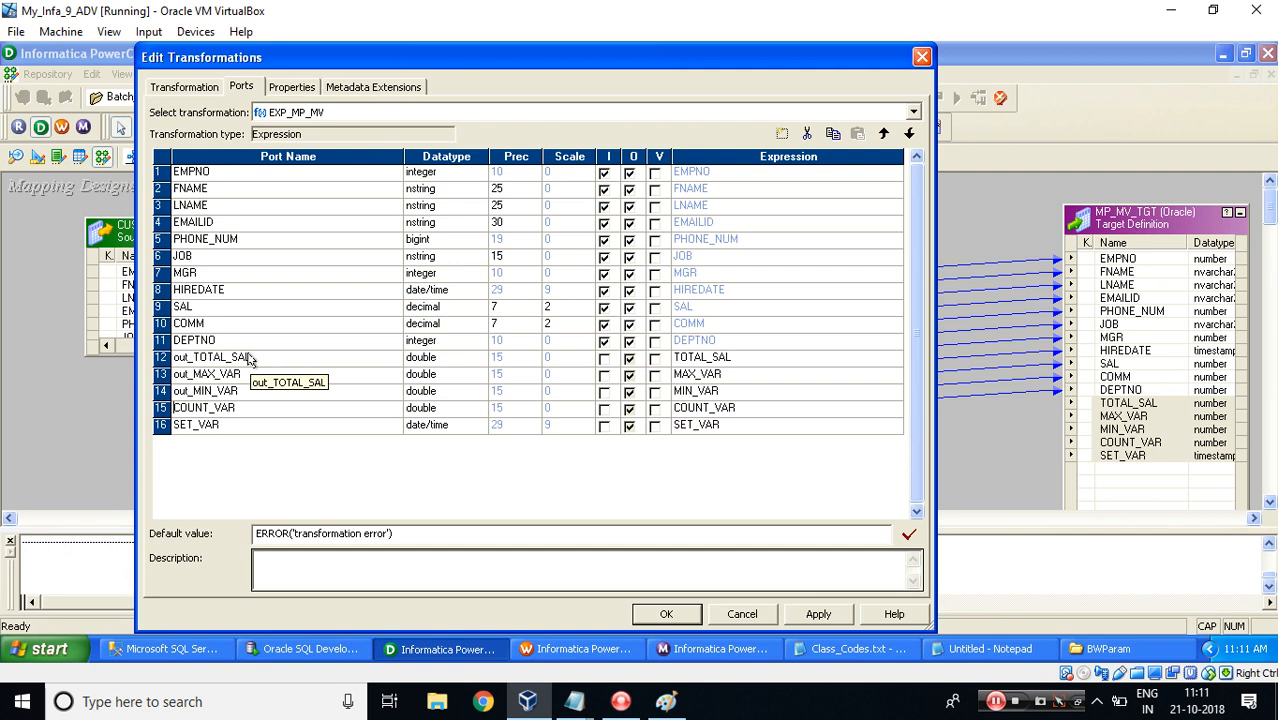
key("Home")
key("ctrl+v")
key("Down")
key("F2")
key("Home")
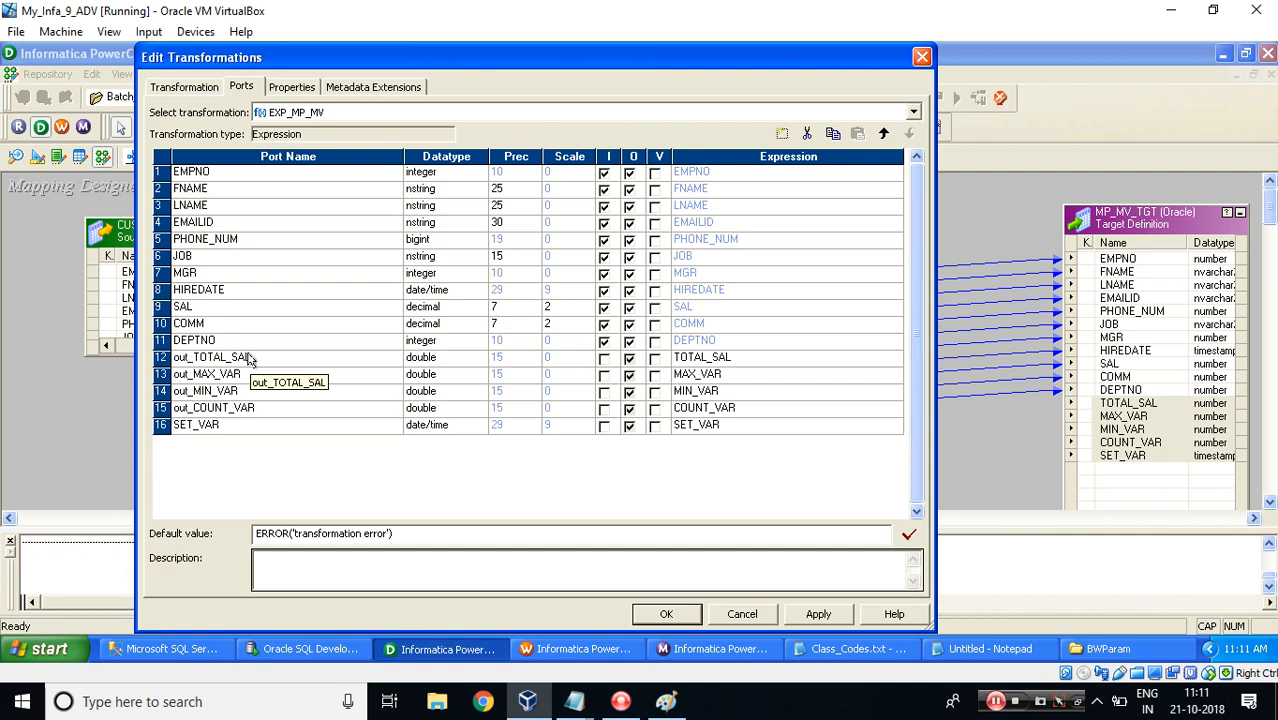
key("ctrl+v")
left_click(666, 615)
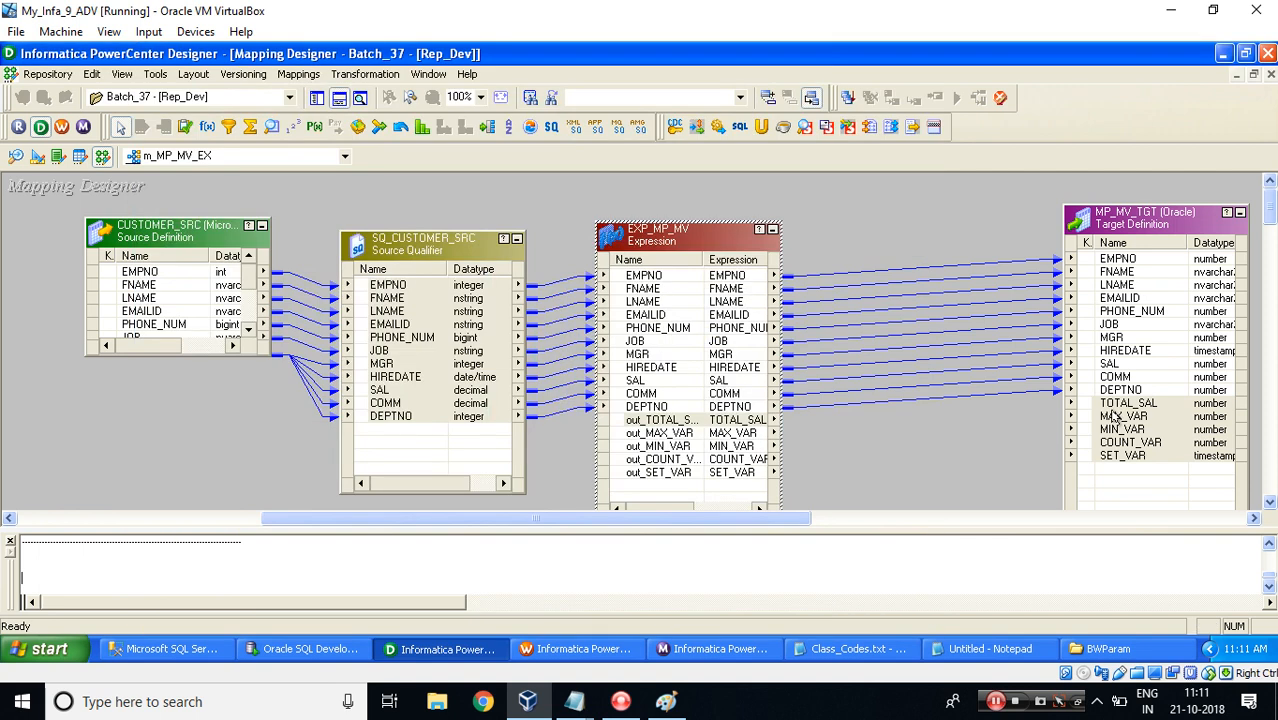
Set the out_TOTAL_SAL port's expression to SAL+COMM and save the expression transformation.
left_click(1113, 415)
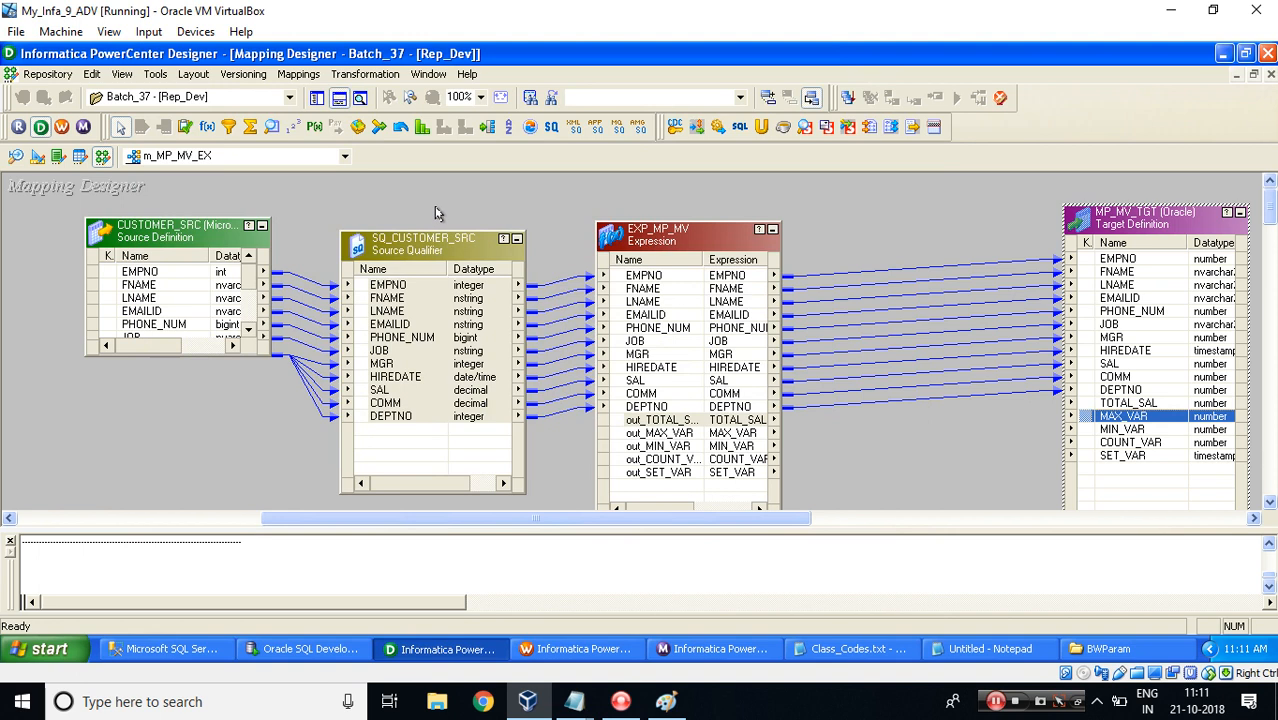
double_click(660, 420)
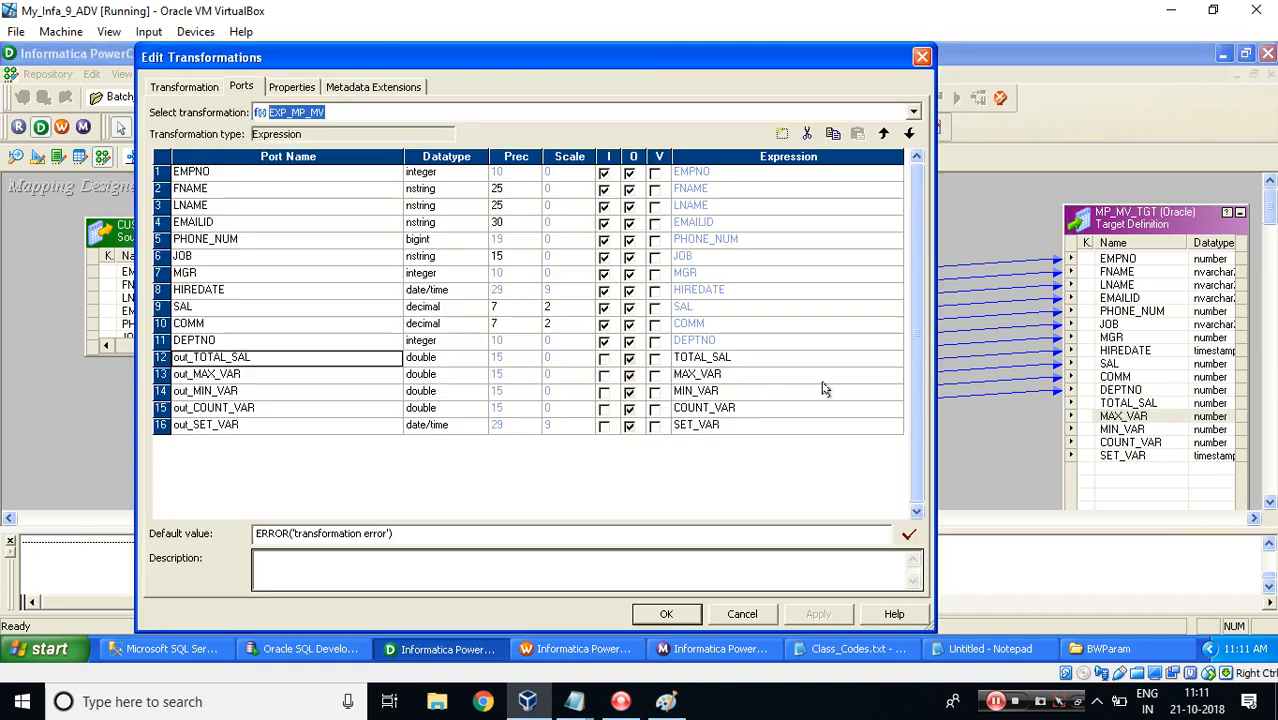
left_click(897, 365)
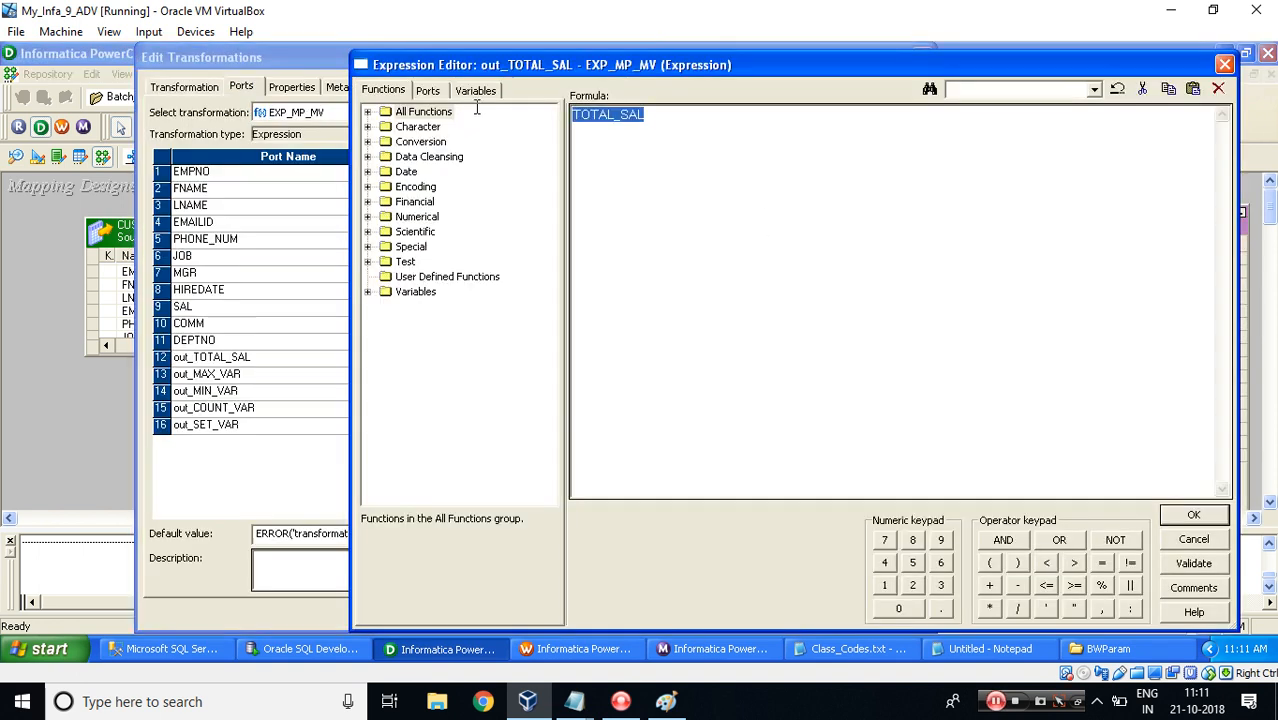
left_click(427, 90)
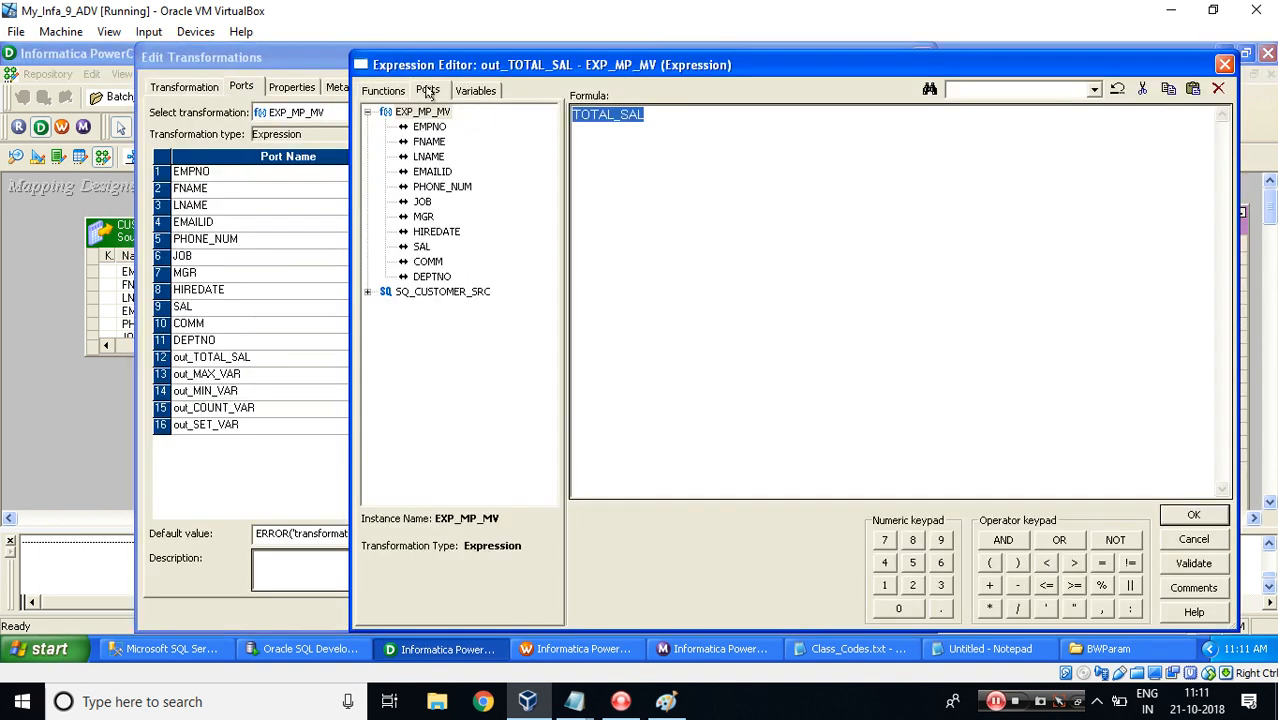
double_click(422, 247)
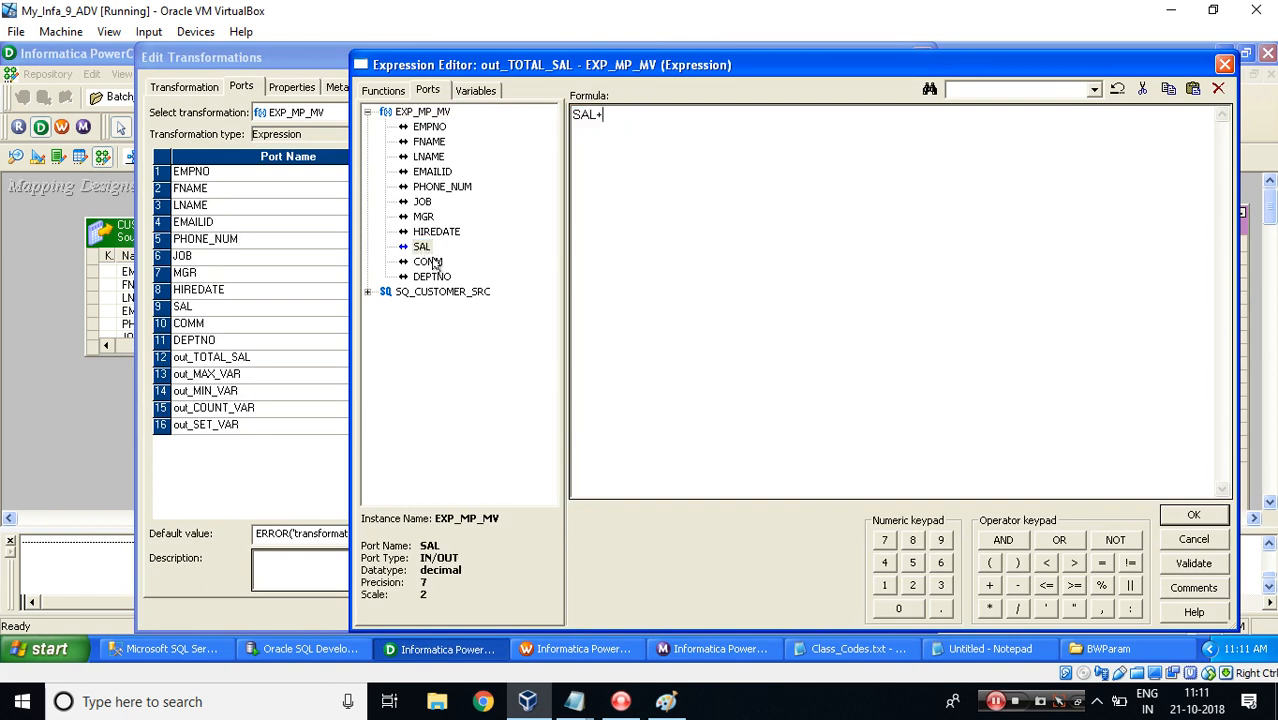
double_click(430, 262)
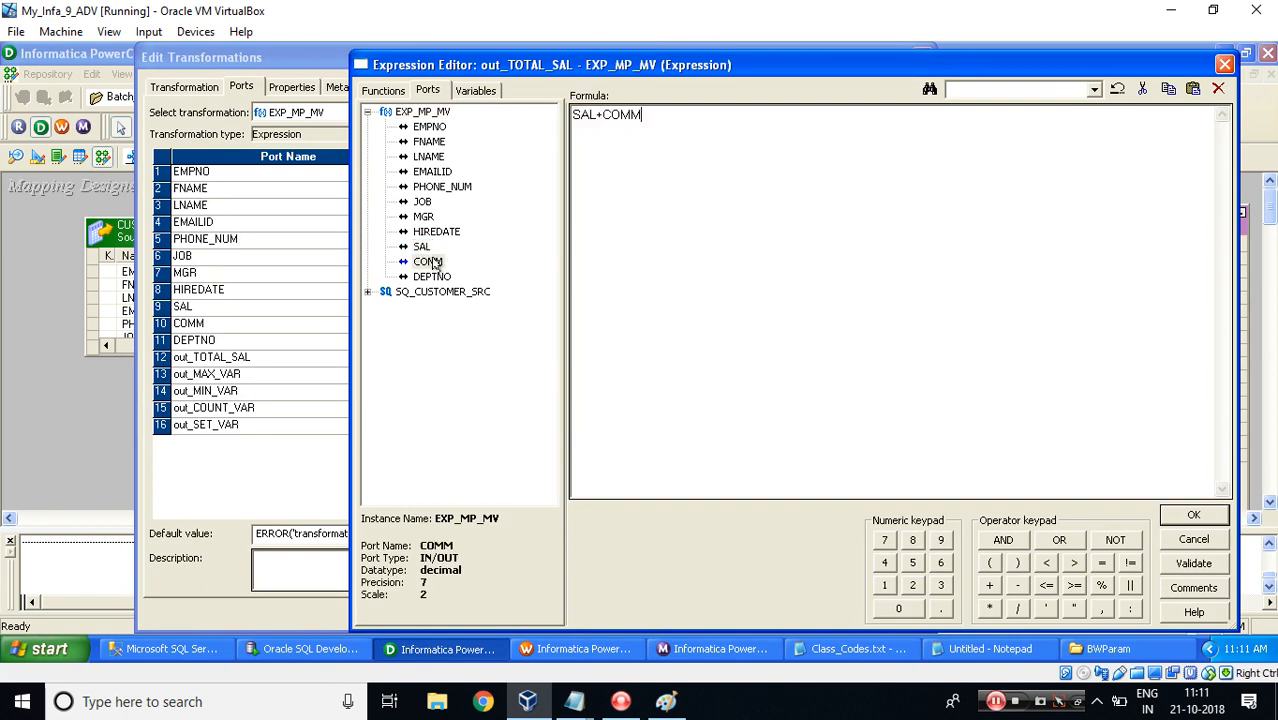
left_click(1192, 515)
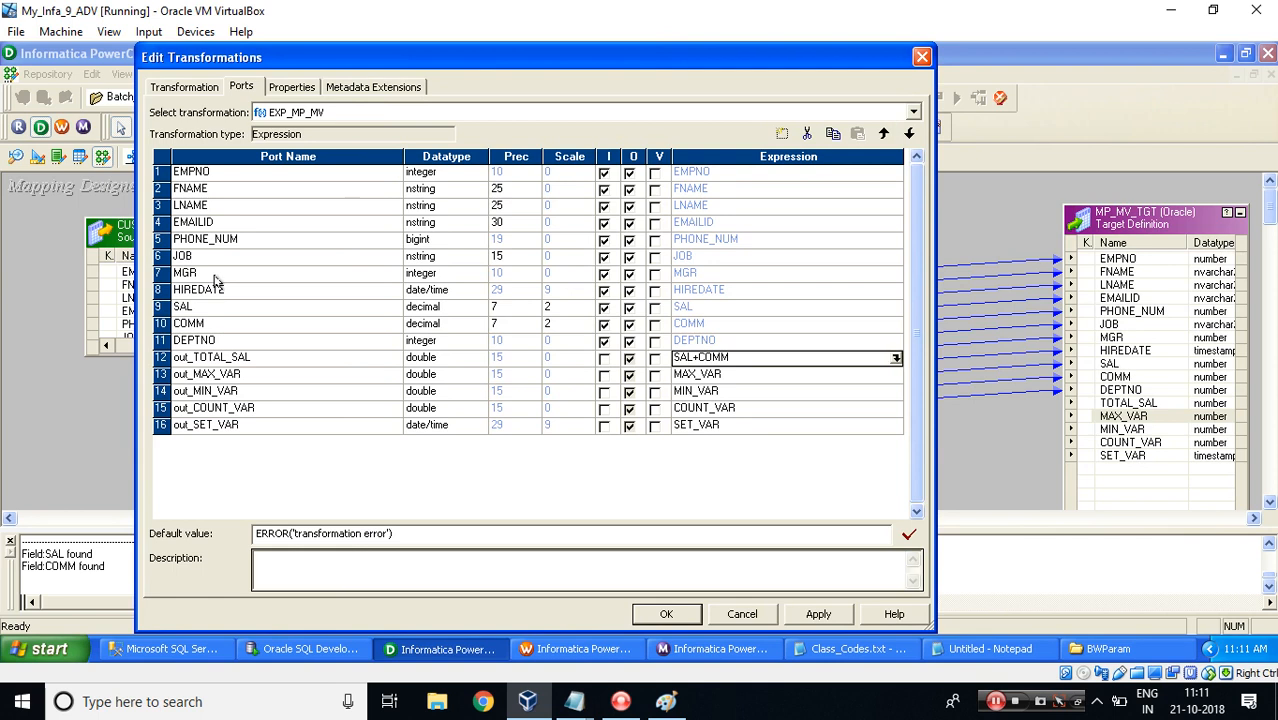
left_click(208, 311)
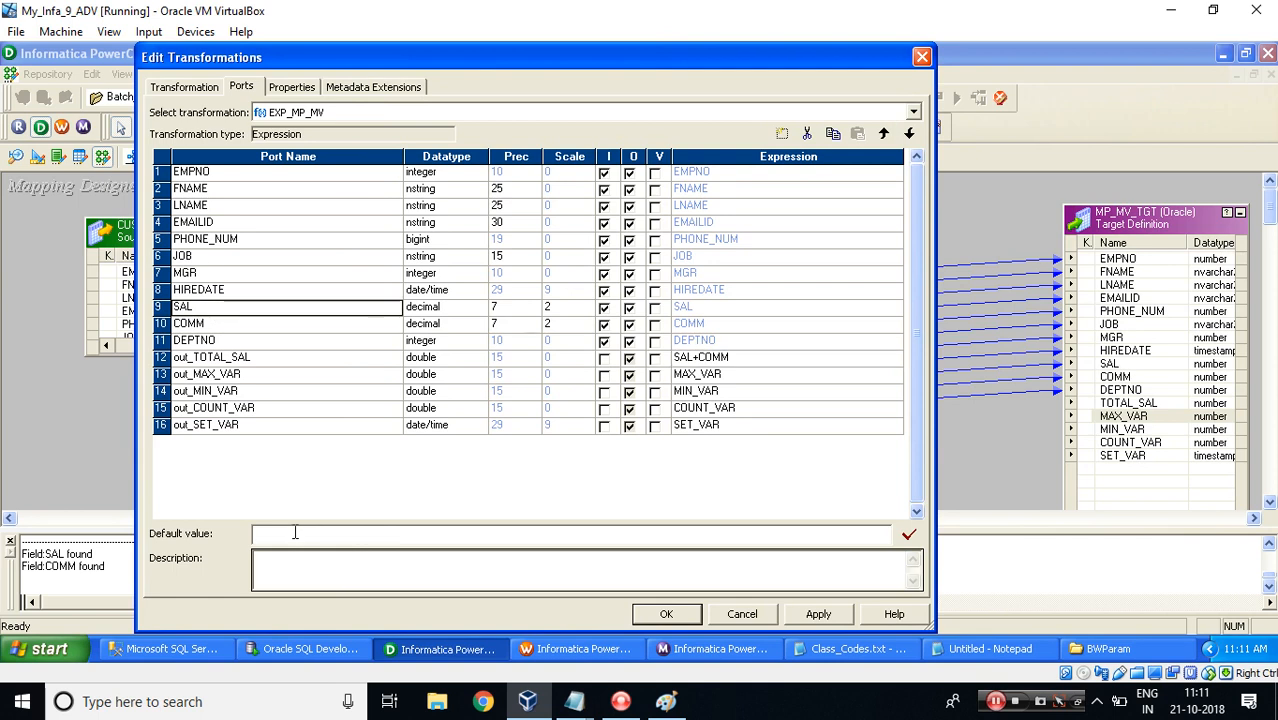
left_click(230, 325)
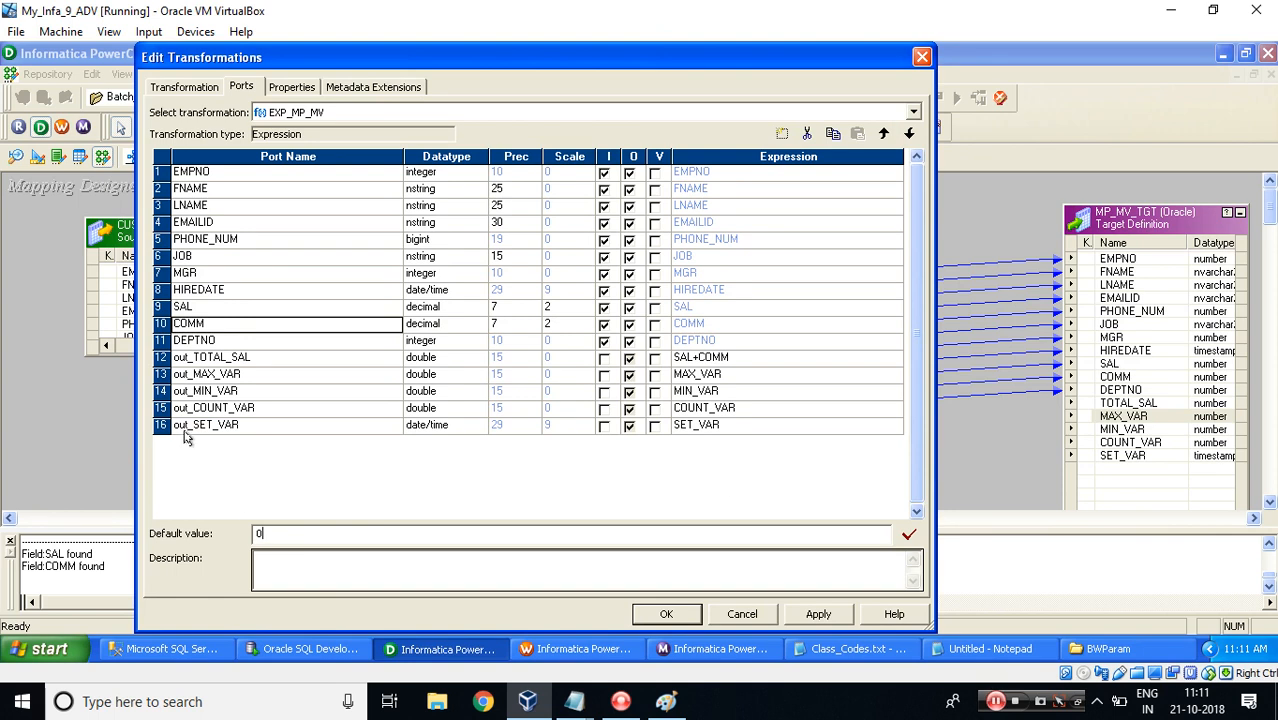
left_click(893, 360)
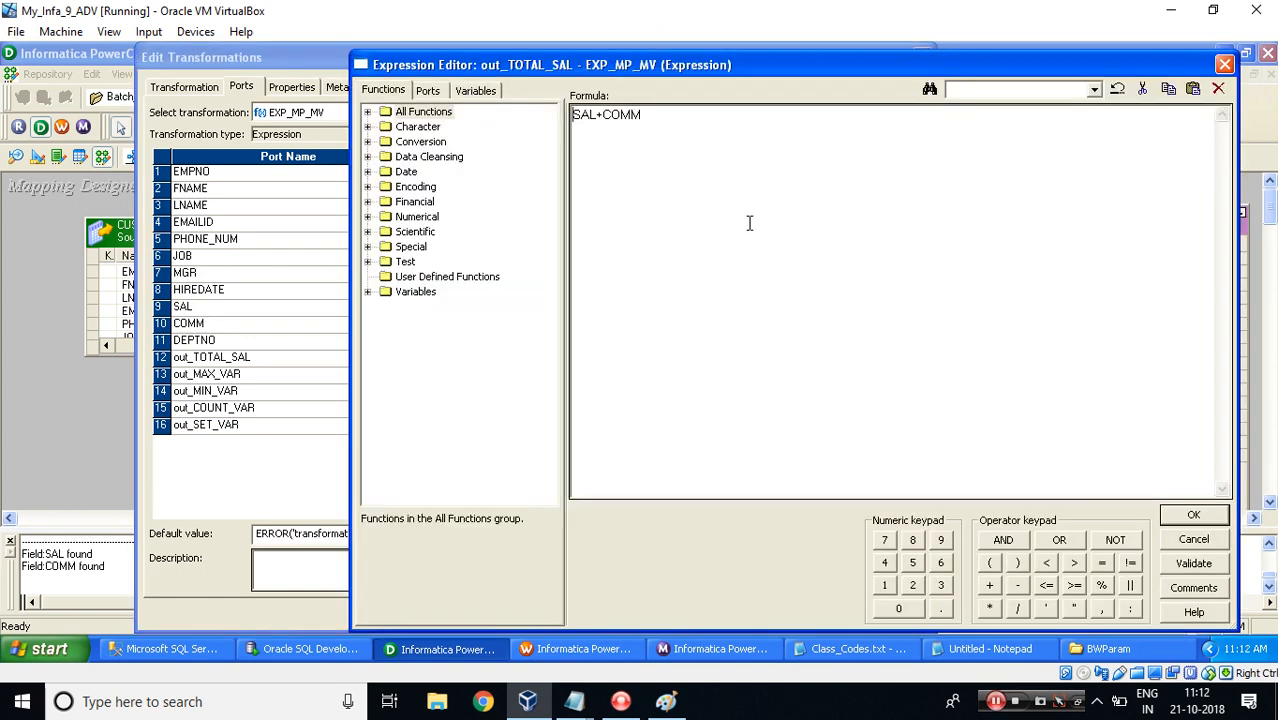
left_click(1182, 513)
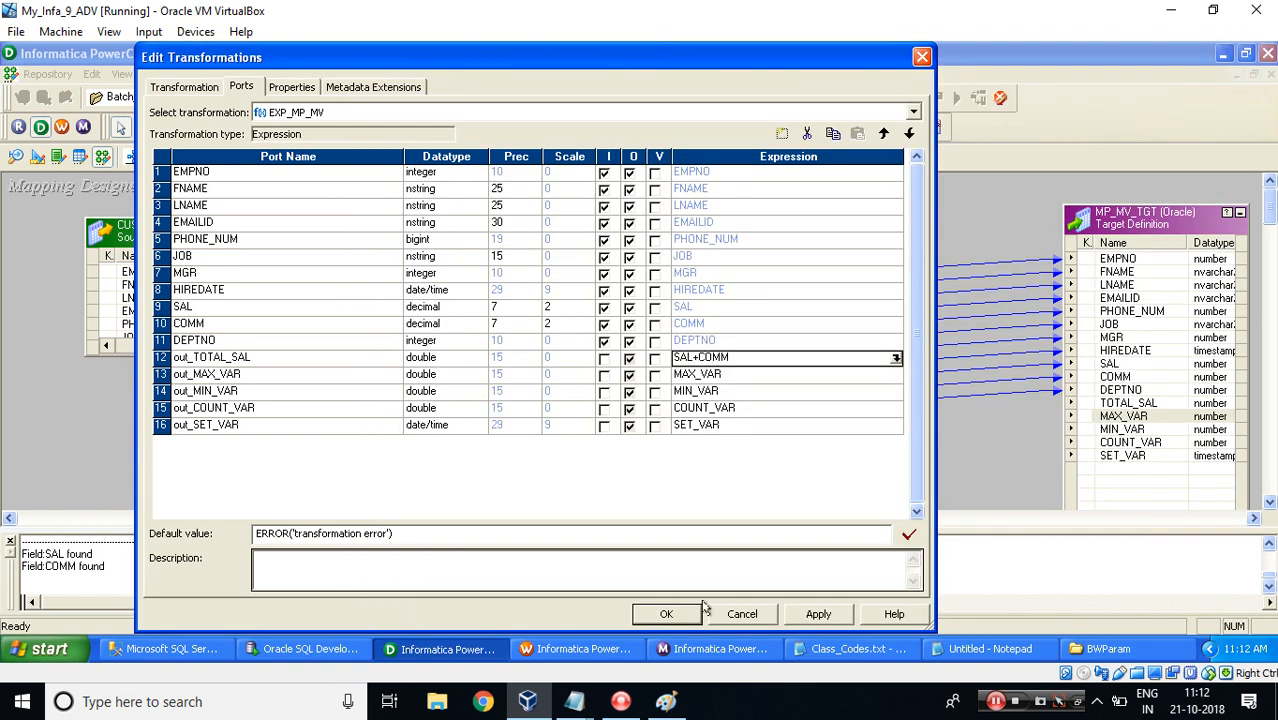
left_click(668, 614)
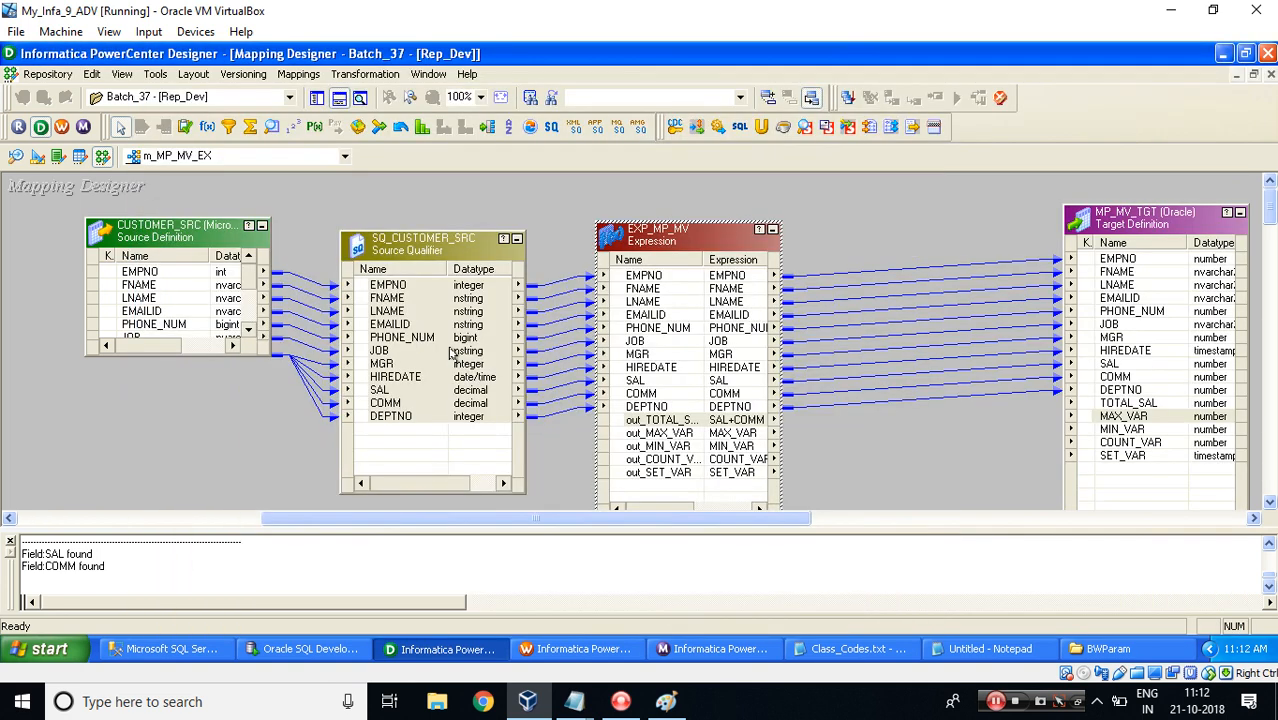
left_click(300, 75)
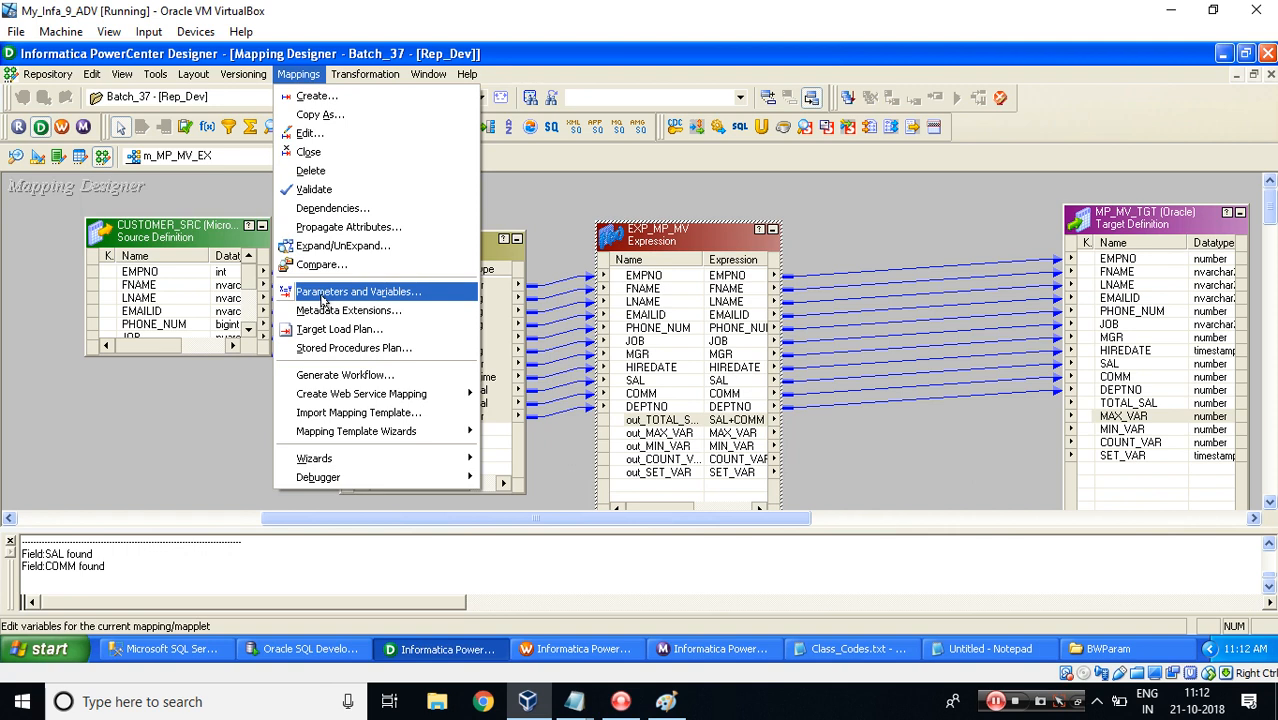
left_click(322, 292)
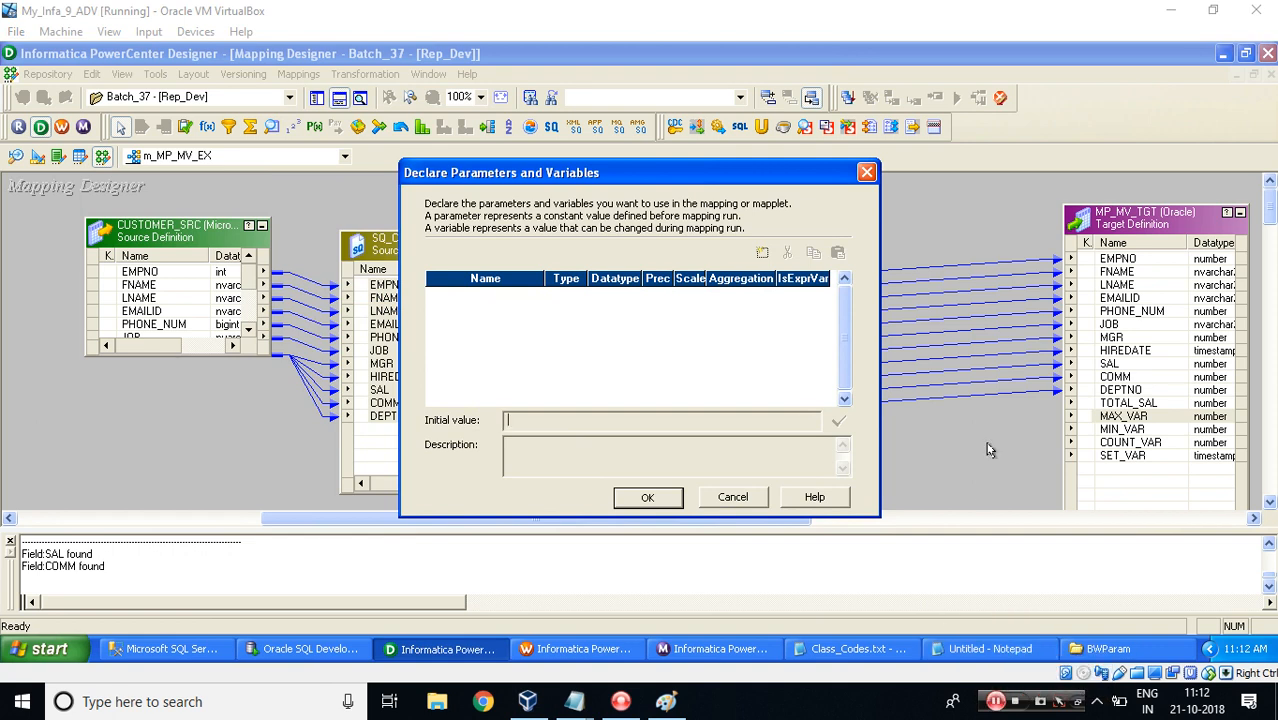
left_click(713, 495)
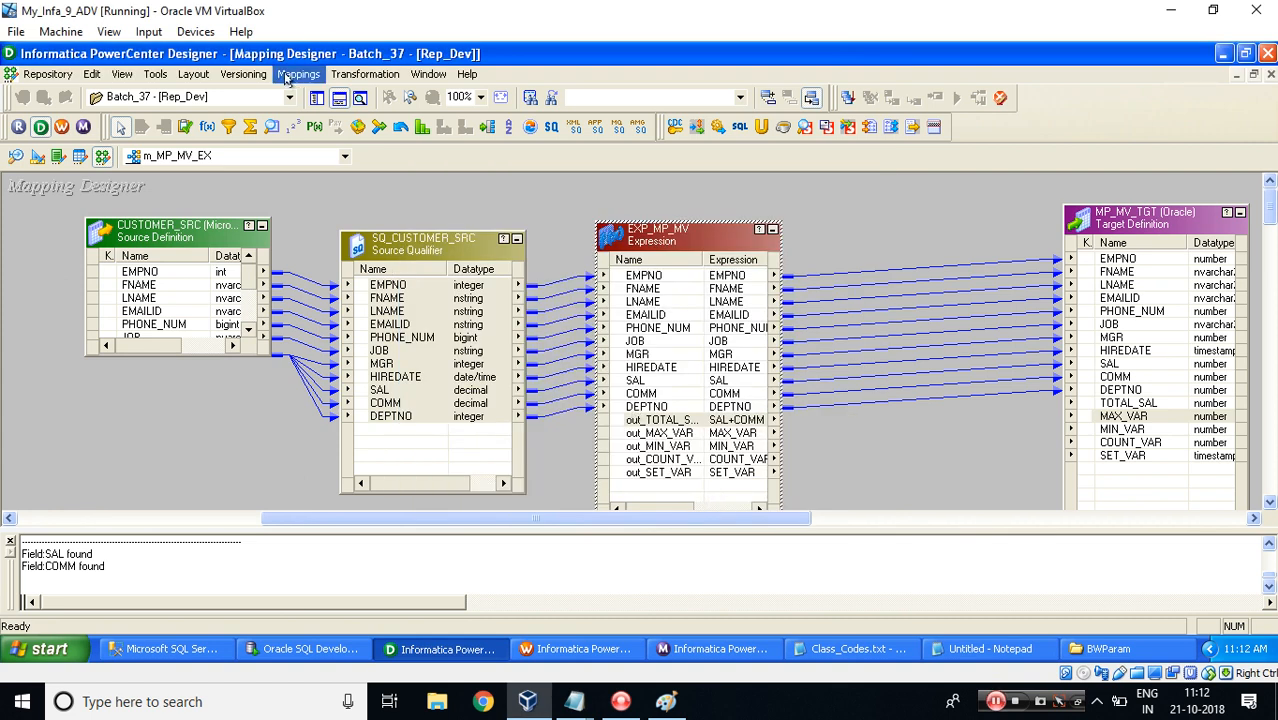
Open the mapping's Parameters and Variables declaration and add five new entries.
left_click(297, 74)
left_click(320, 291)
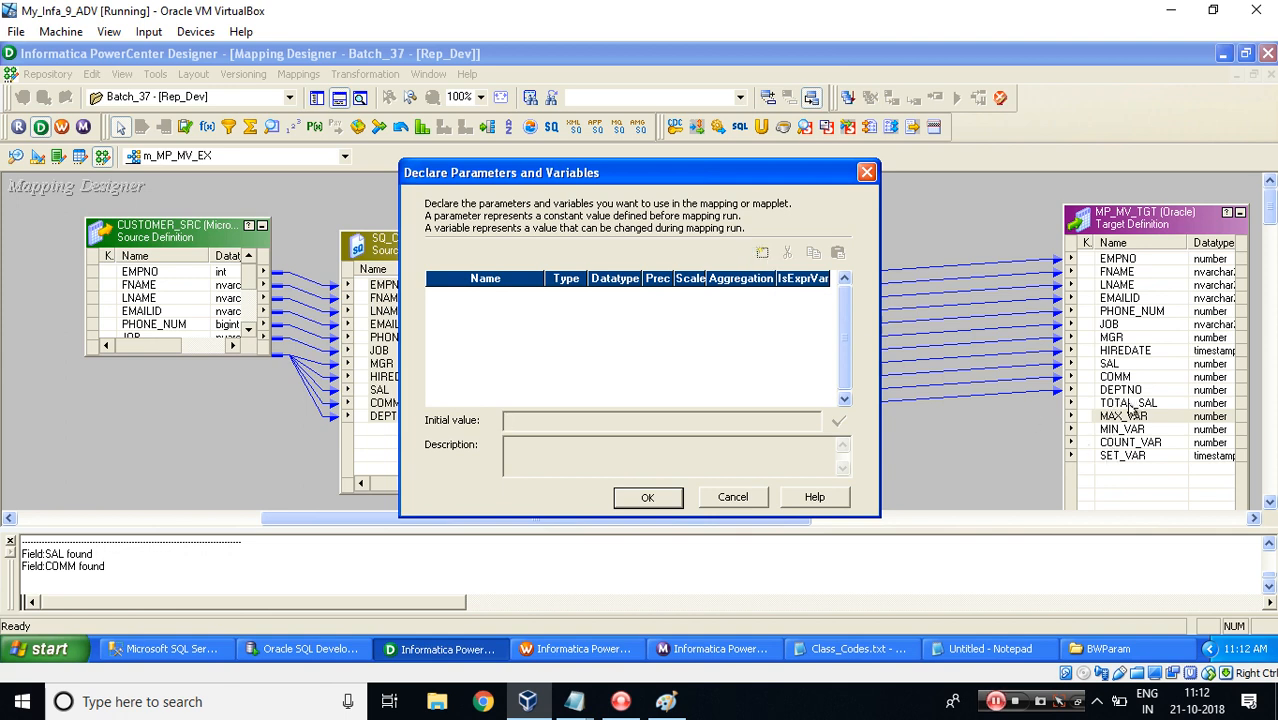
left_click(763, 252)
left_click(763, 252)
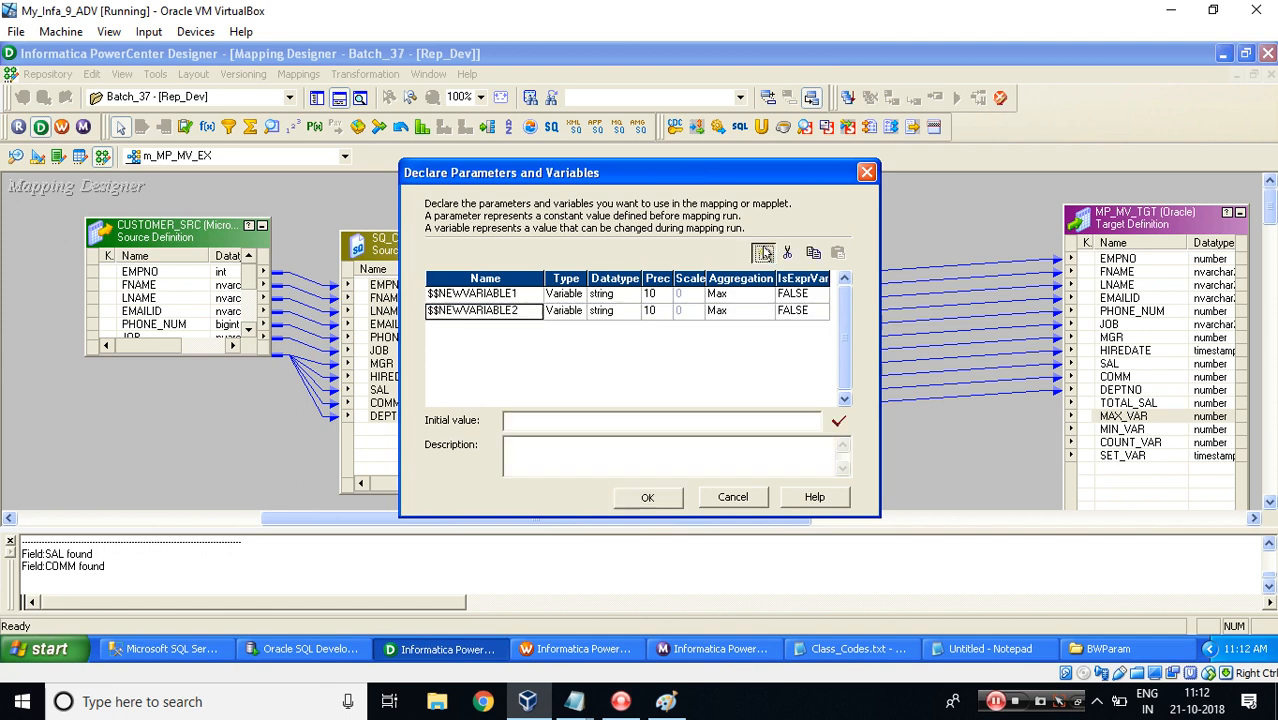
left_click(763, 252)
left_click(763, 252)
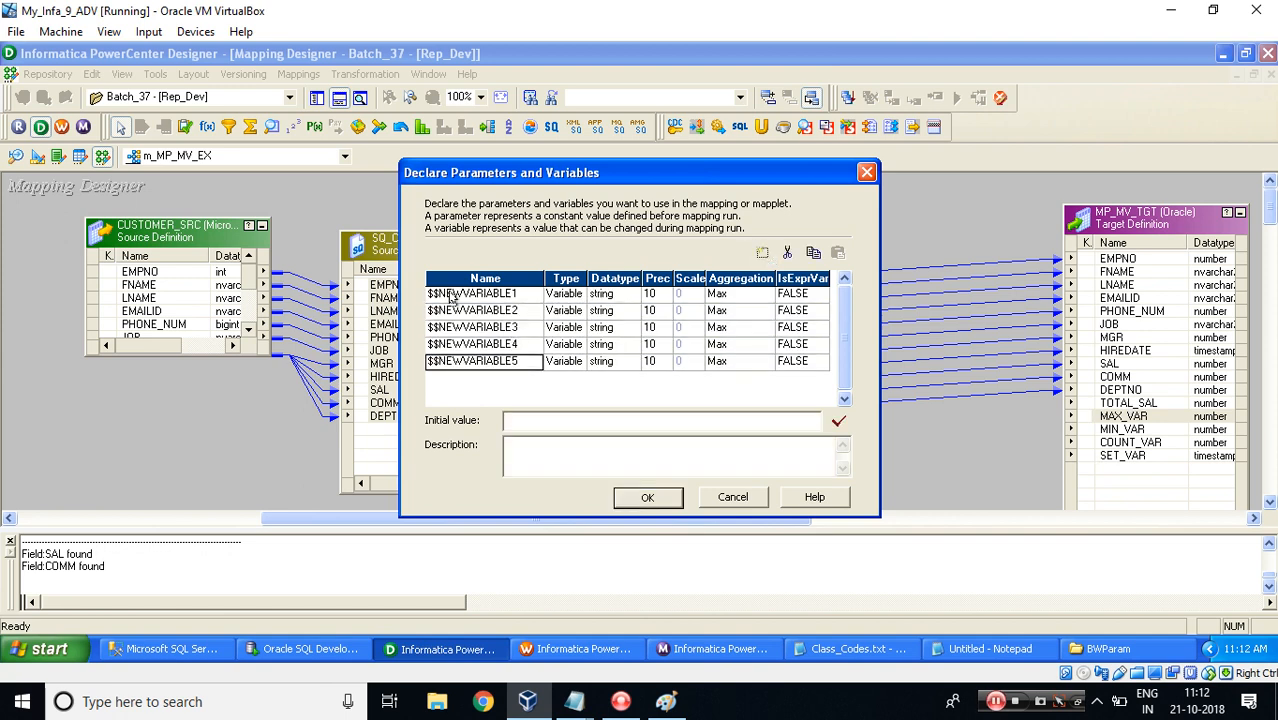
Rename the first entry to $$mp_BONUS and set its type to Parameter.
left_click(438, 292)
double_click(440, 292)
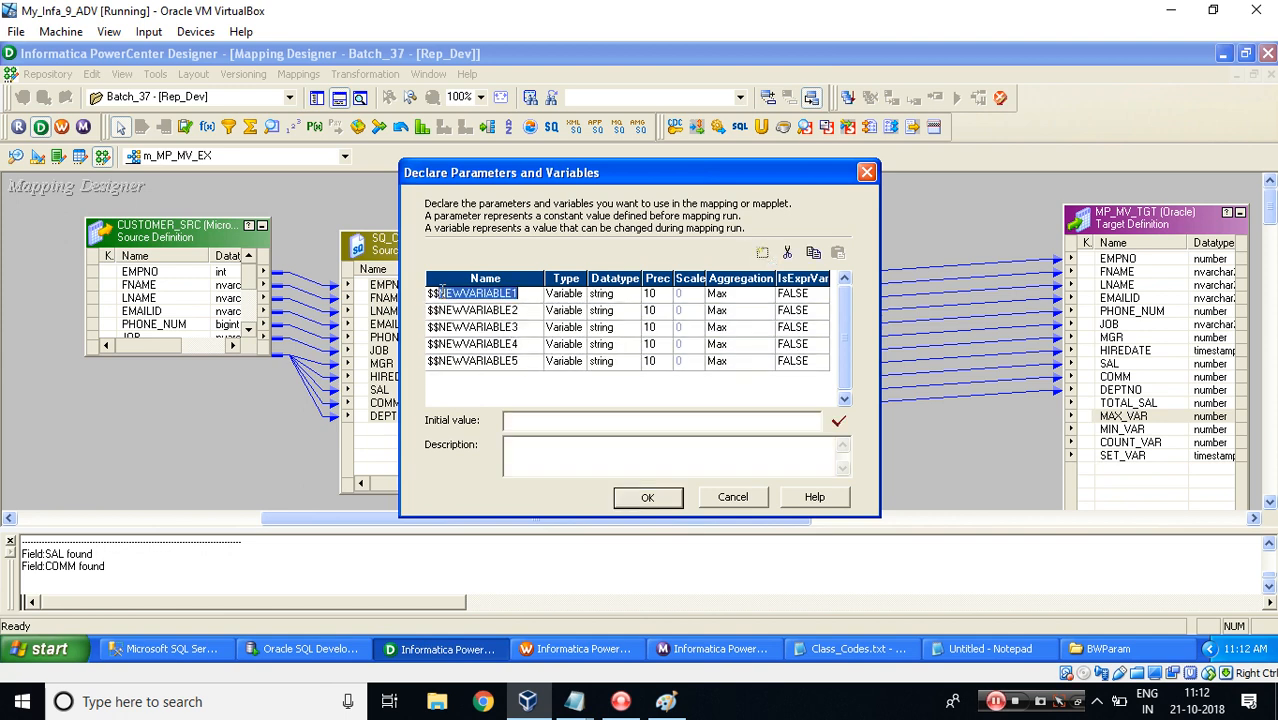
key("BackSpace")
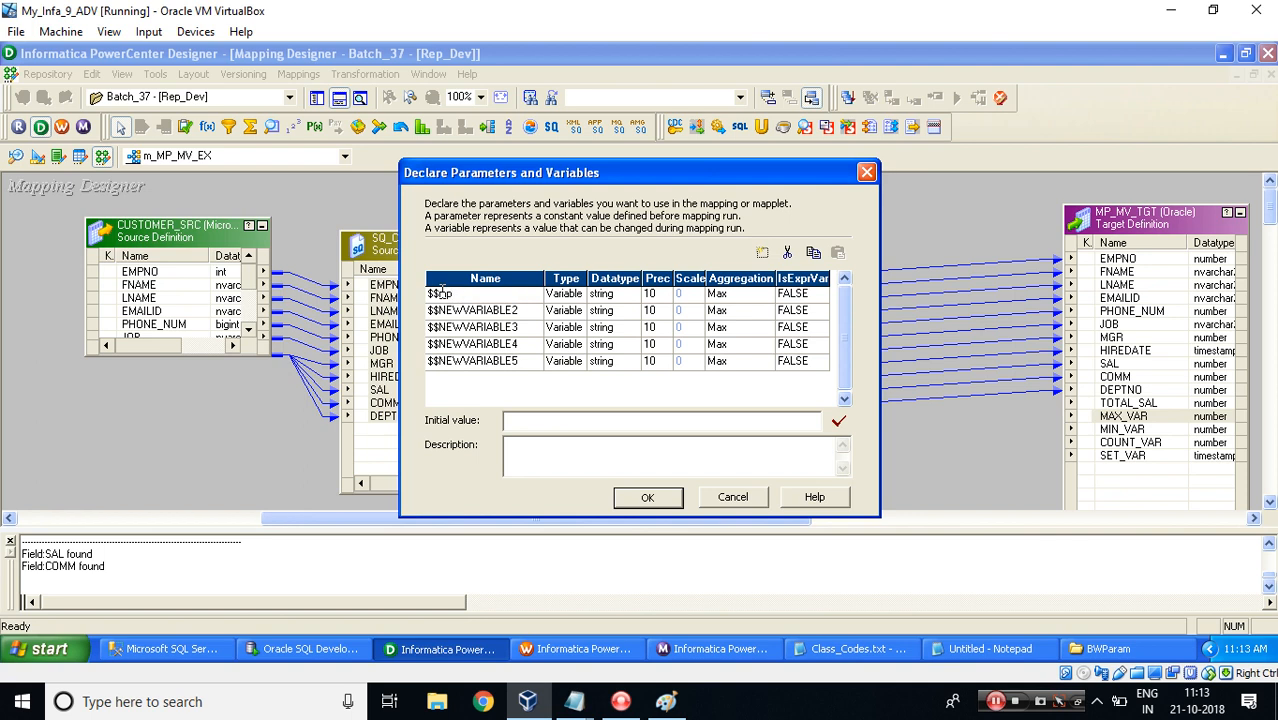
type("p_BONUS")
key("Tab")
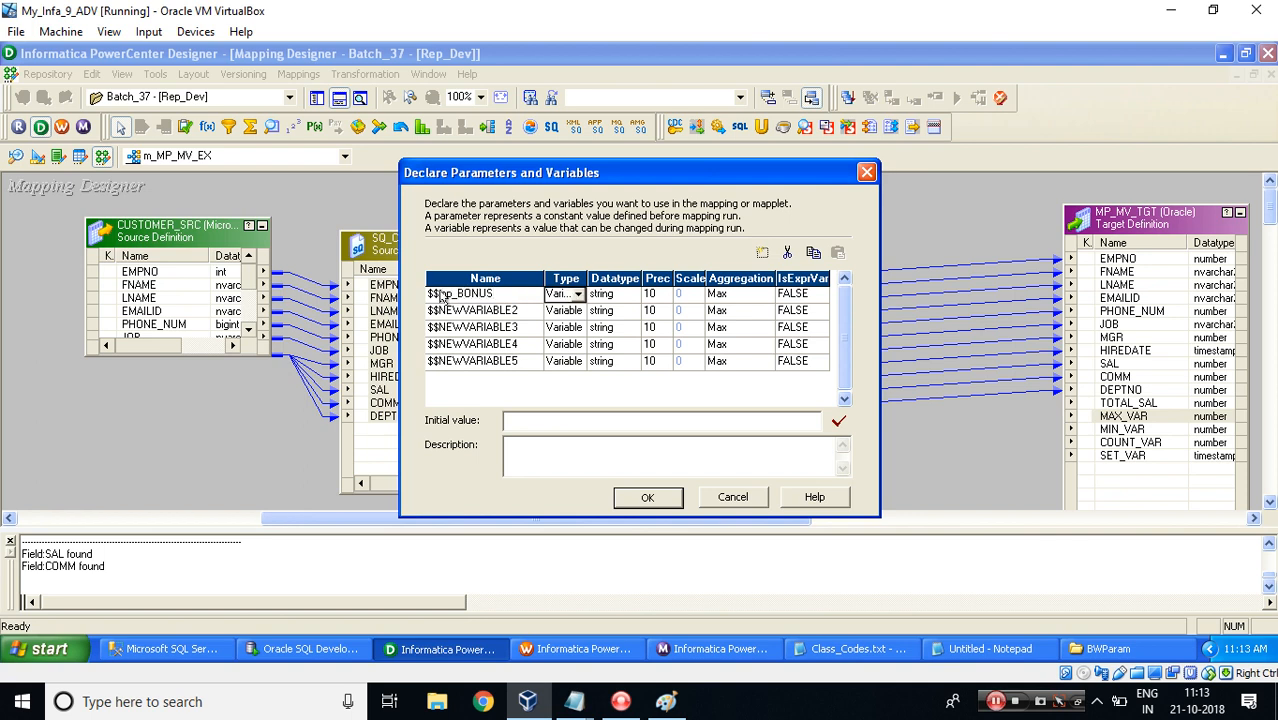
left_click(577, 294)
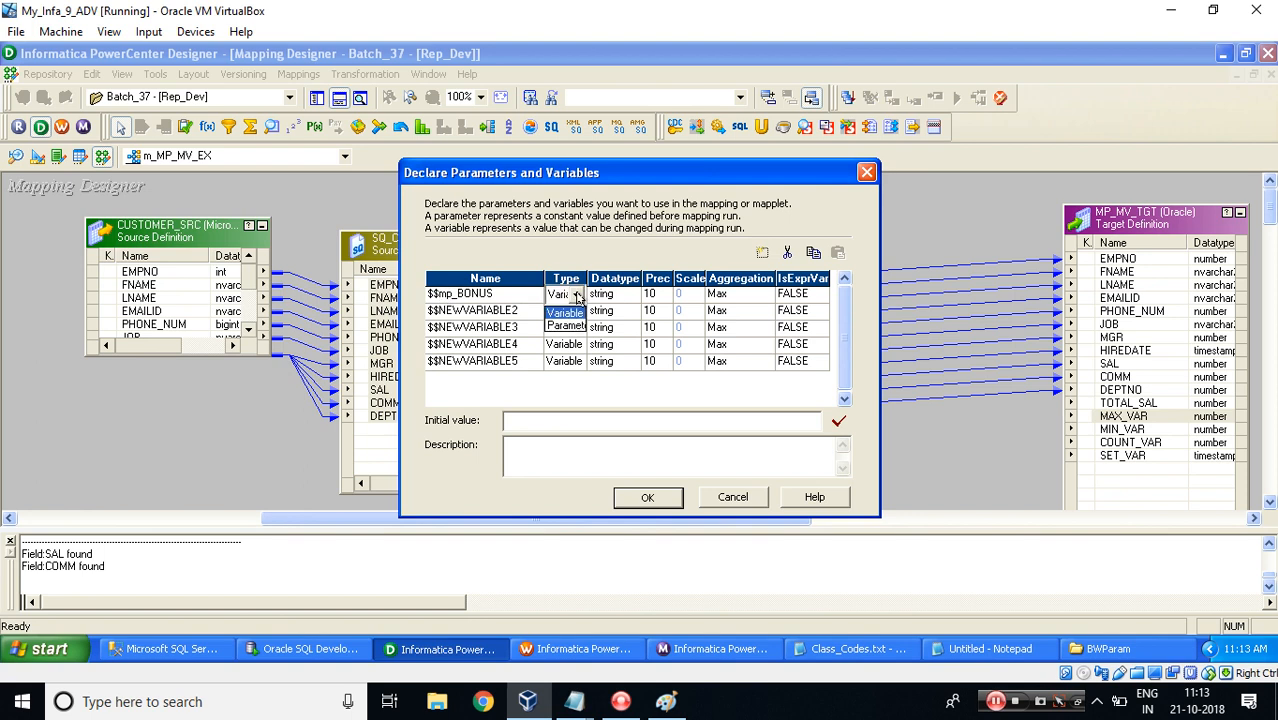
left_click(566, 327)
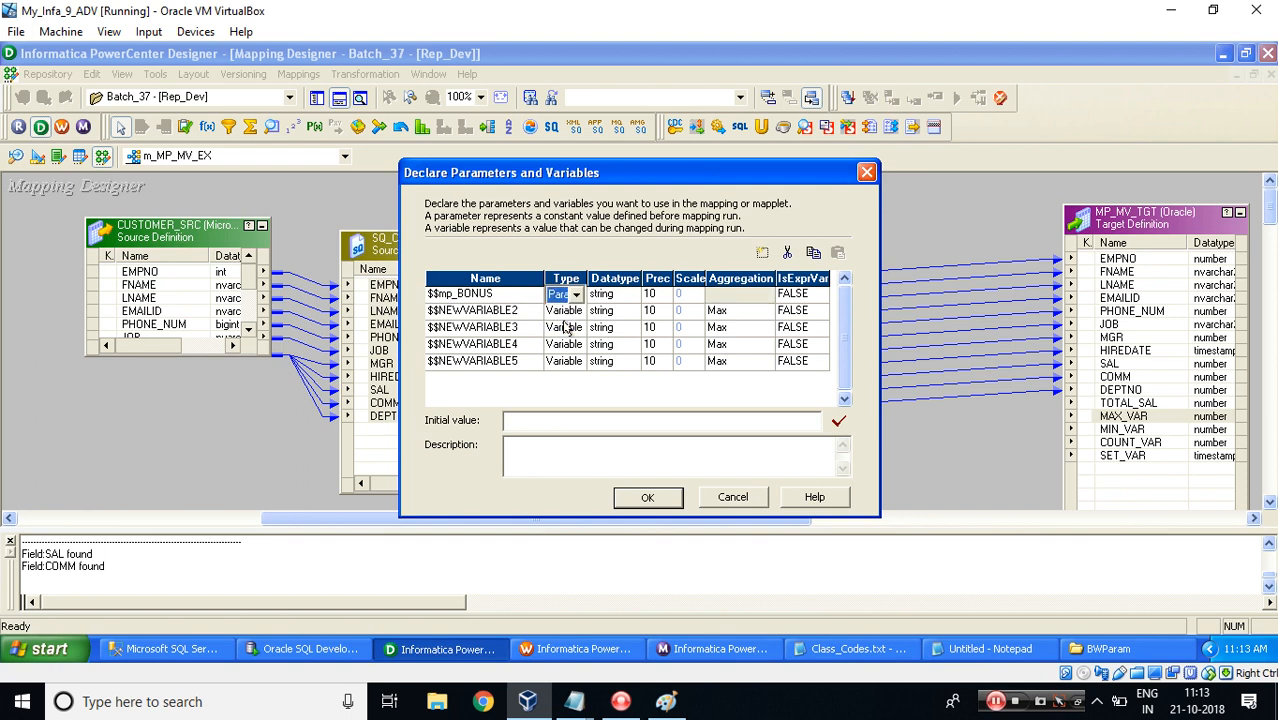
Set the $$mp_BONUS parameter's datatype to integer.
key("Tab")
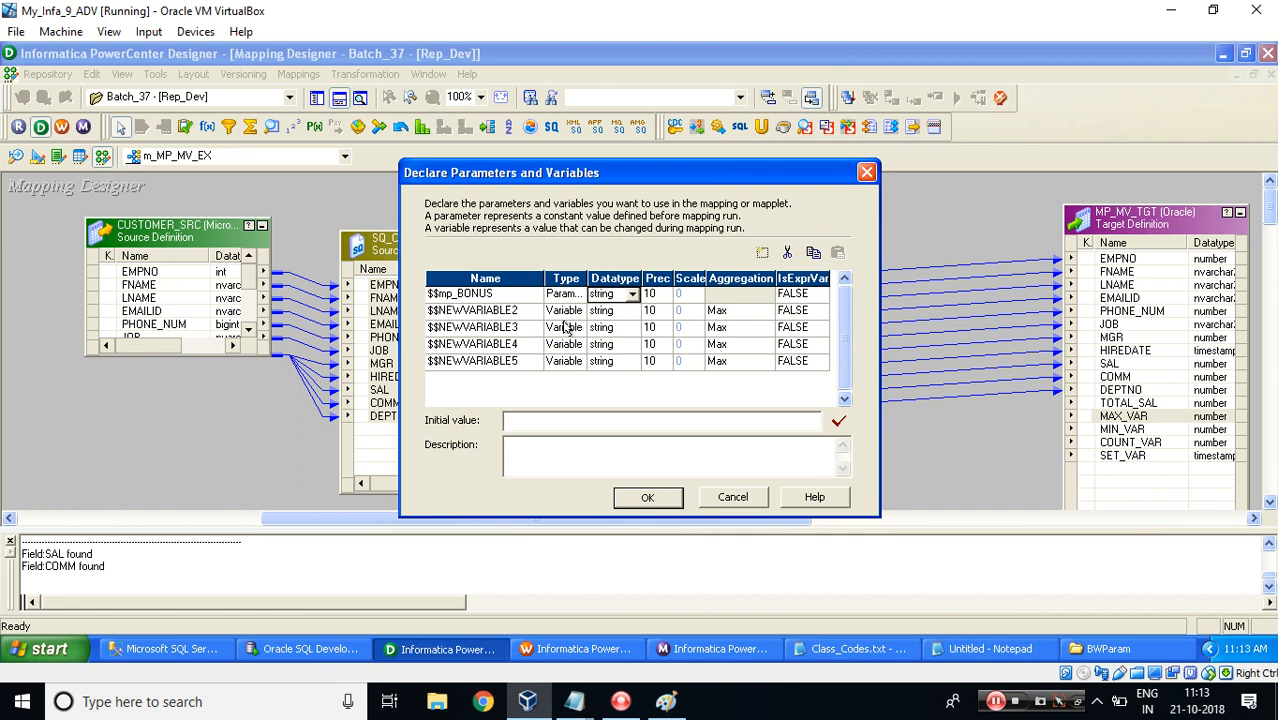
key("i")
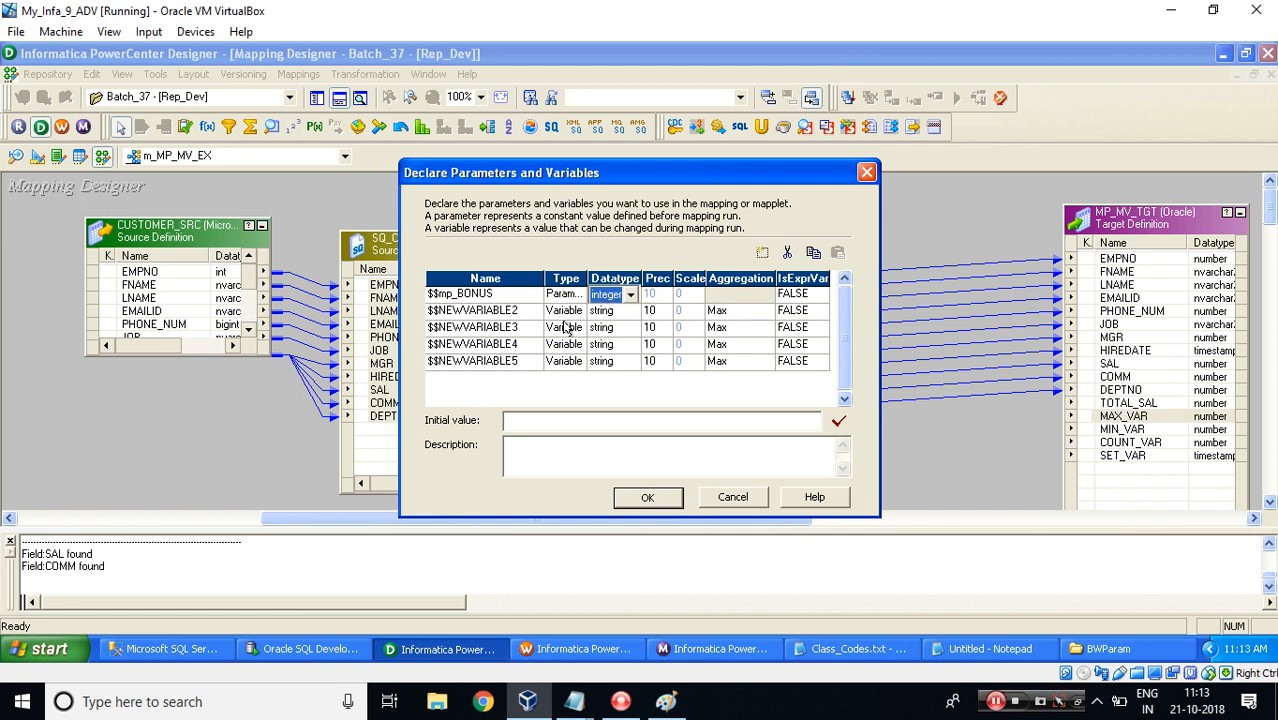
key("Tab")
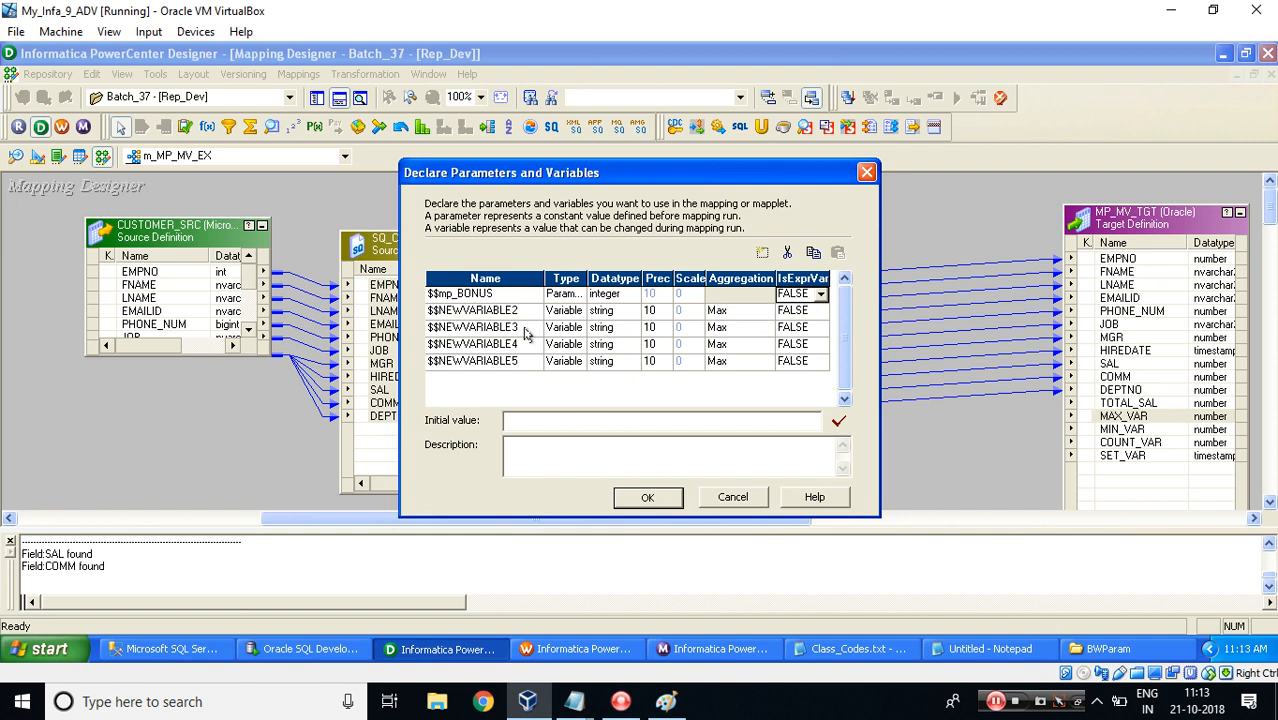
Rename the second entry to $$mv_MAX_SAL with integer datatype and Max aggregation.
left_click(440, 313)
left_click(440, 313)
key("shift+End")
key("BackSpace")
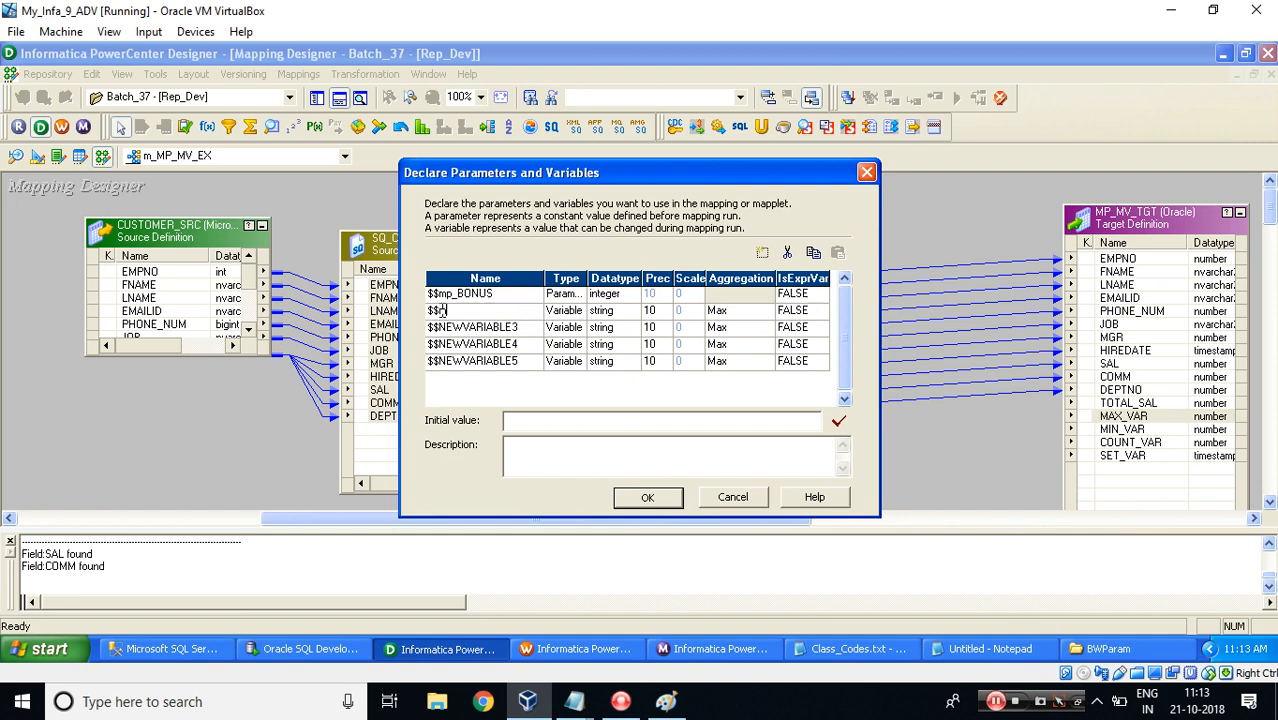
type("mv_MAX_SAL")
key("Tab")
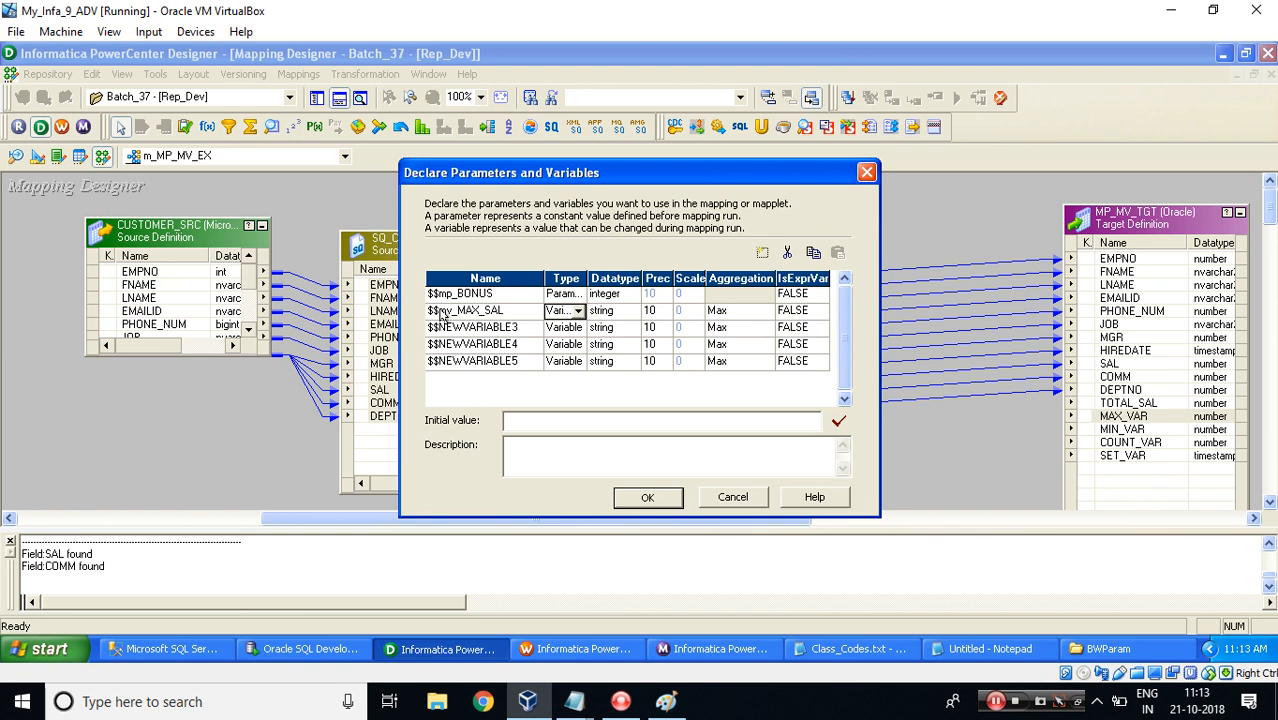
key("Tab")
key("i")
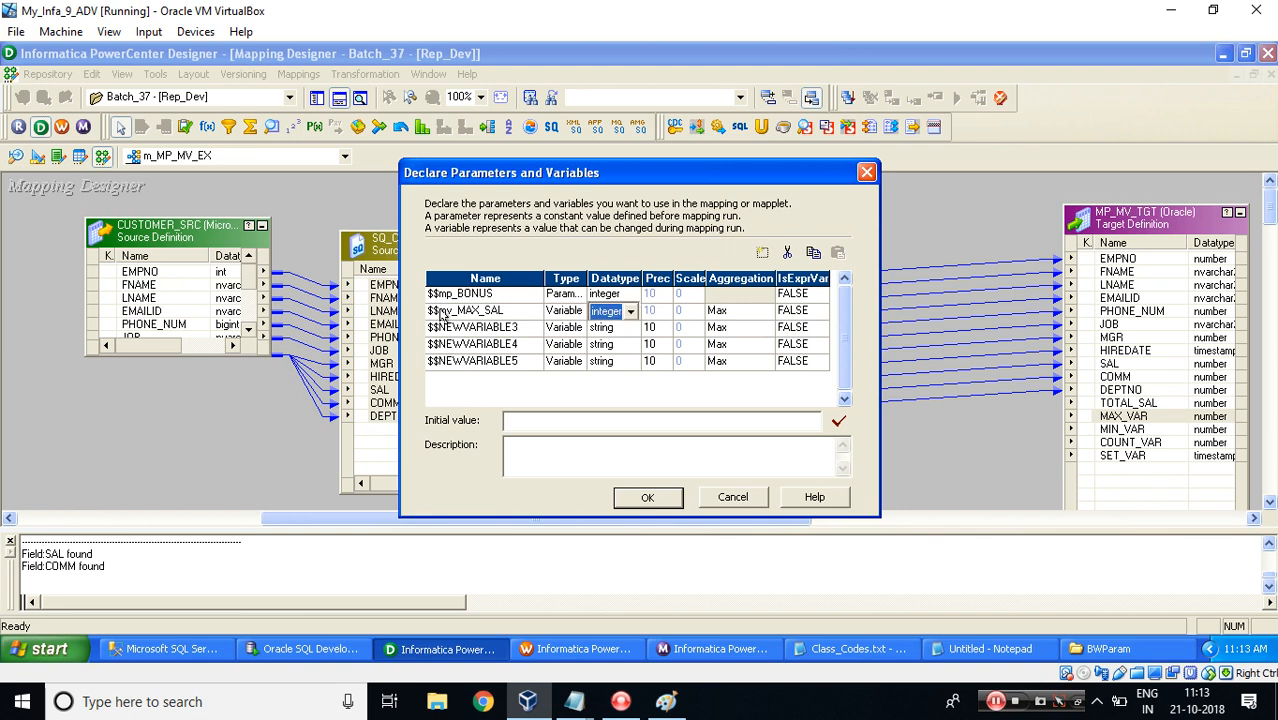
key("Tab")
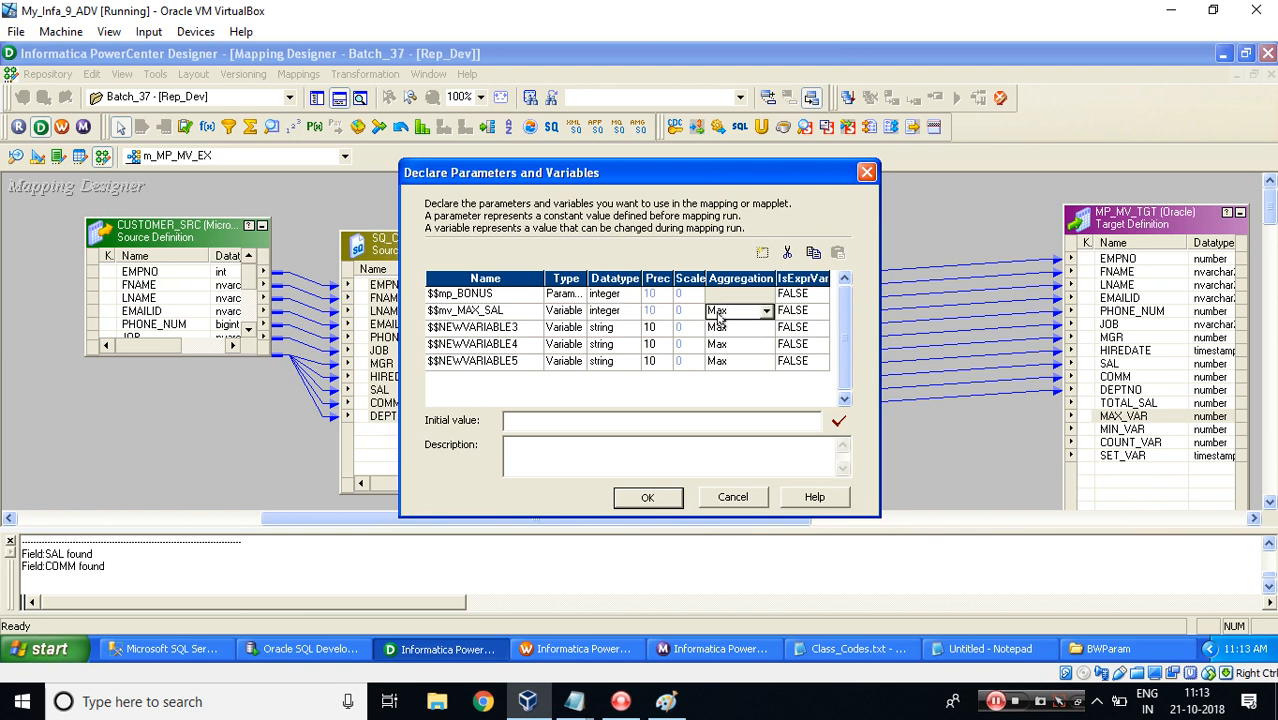
Review the notes on the order in which a mapping variable looks for its value.
left_click(504, 298)
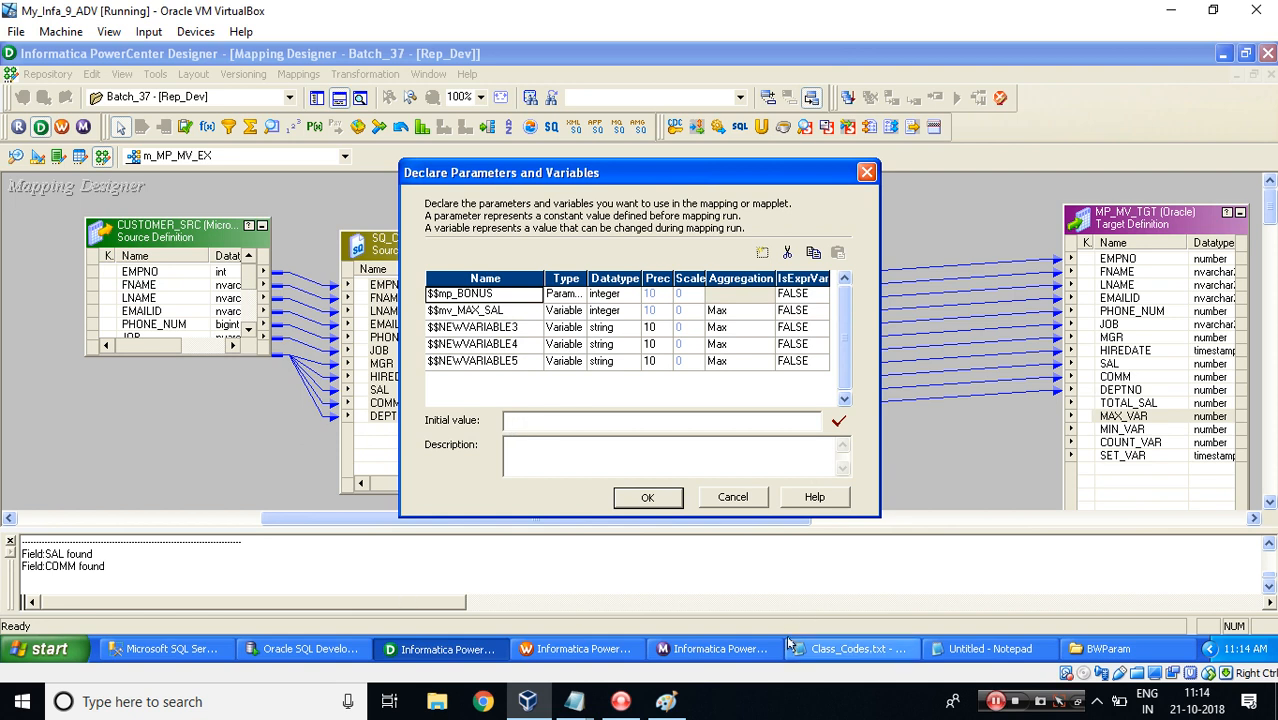
mouse_move(575, 703)
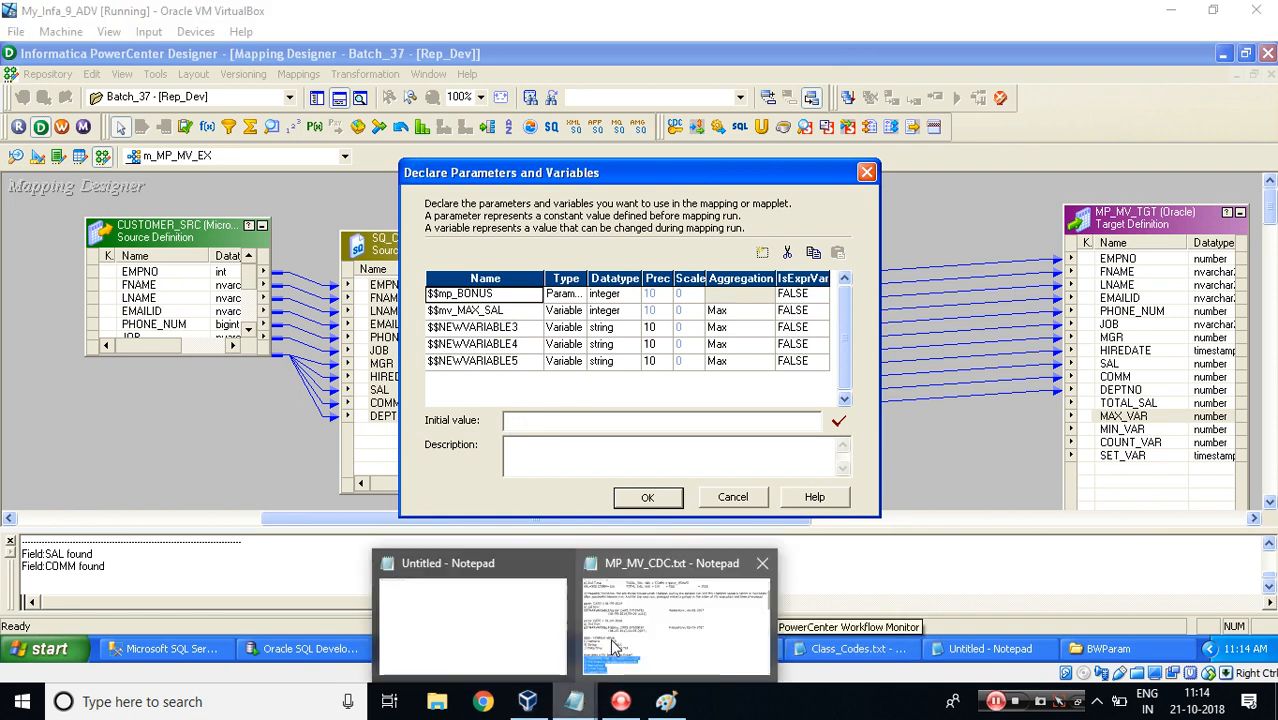
left_click(768, 622)
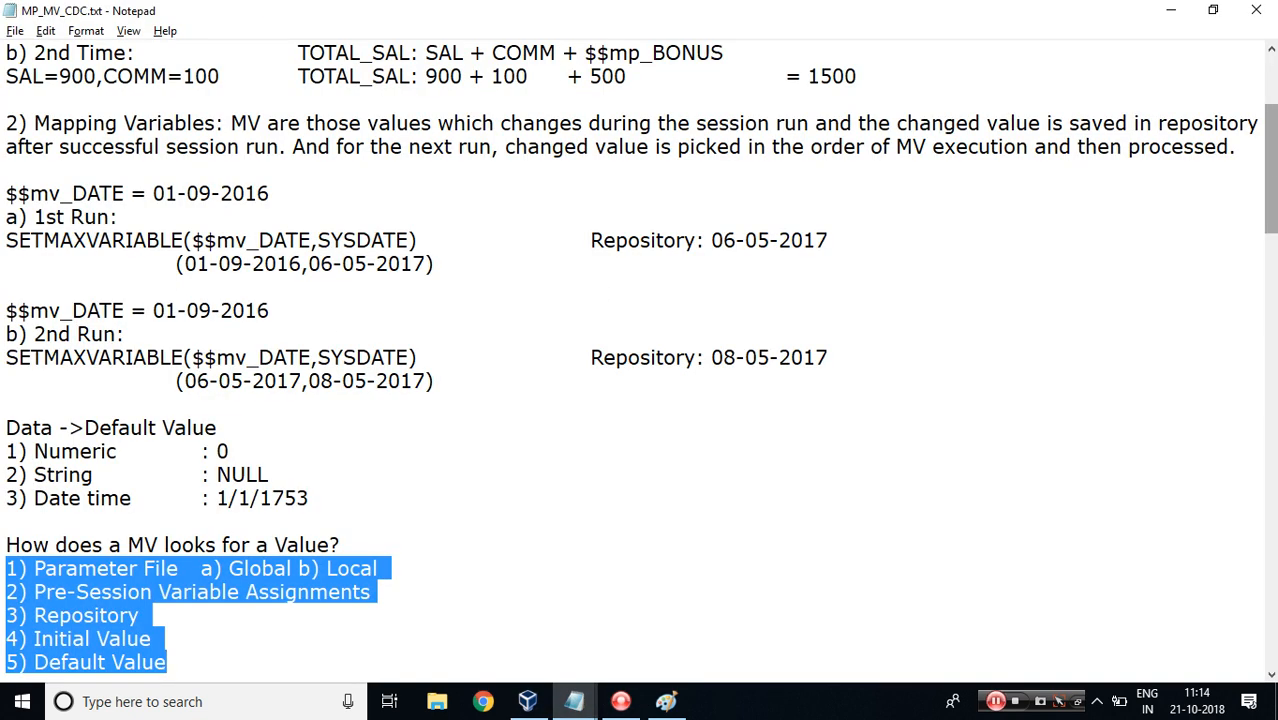
left_click_drag(1273, 160, 1273, 210)
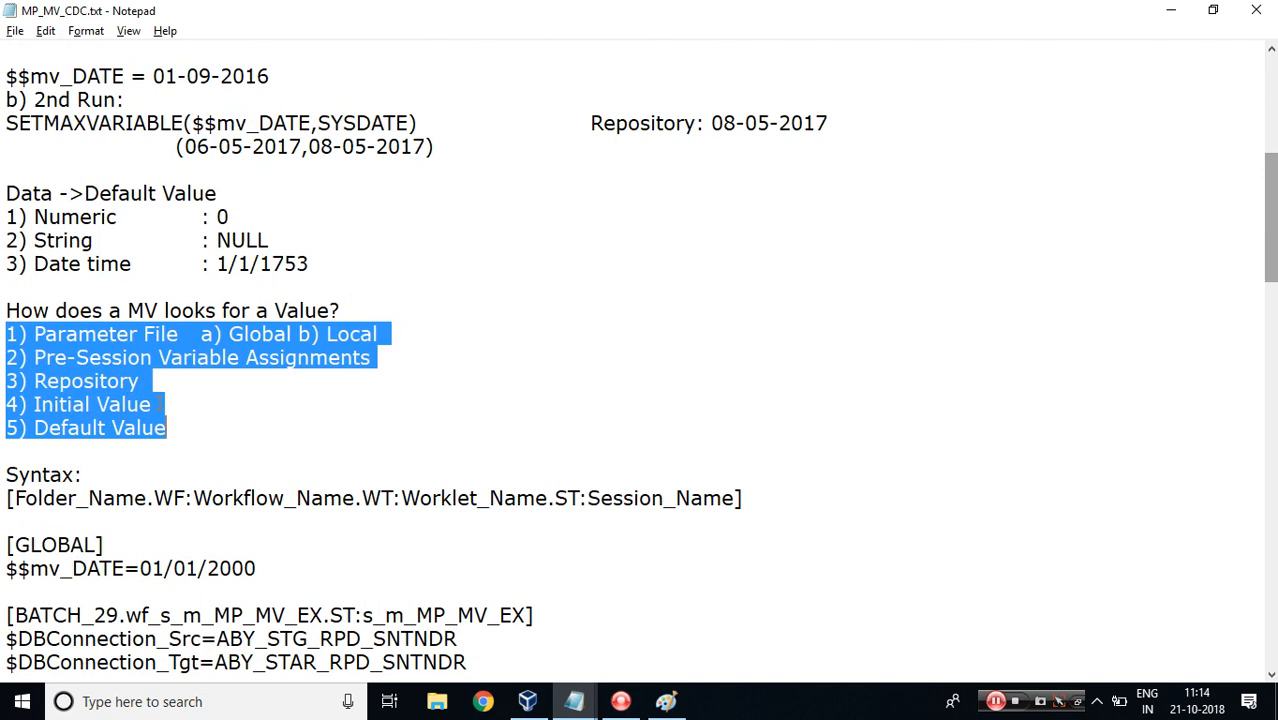
left_click_drag(157, 405, 9, 408)
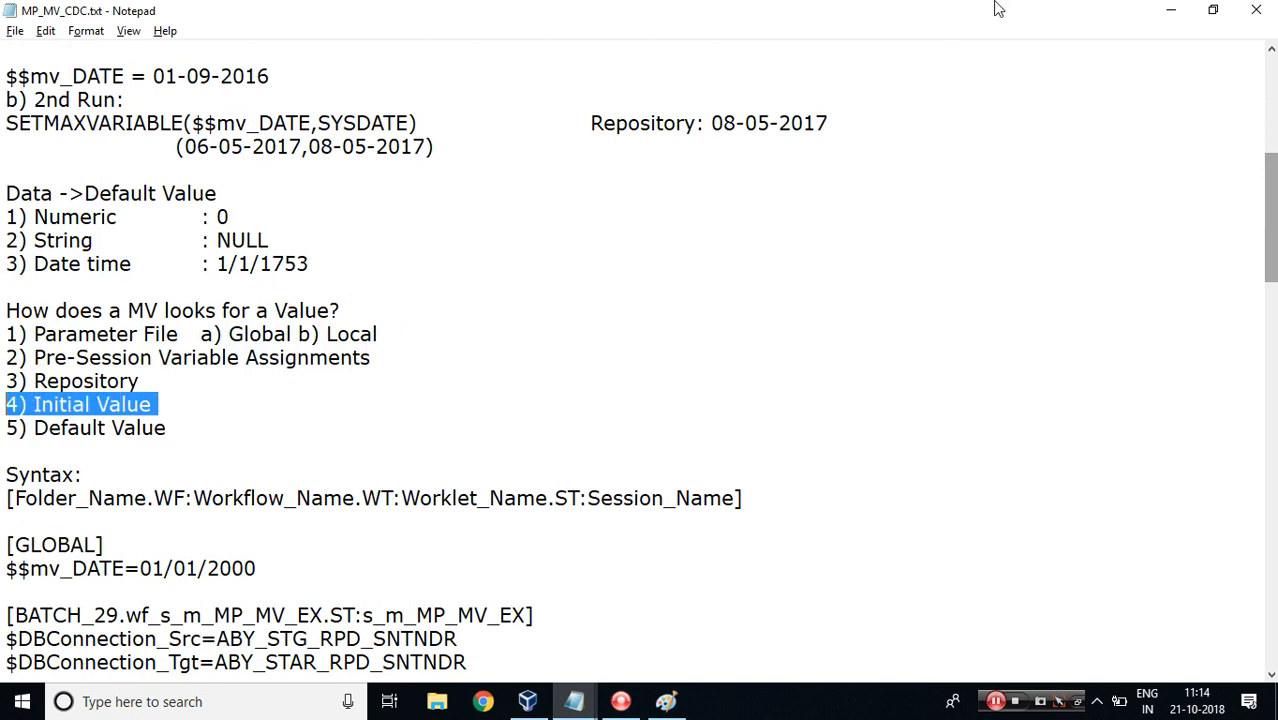
left_click(1172, 11)
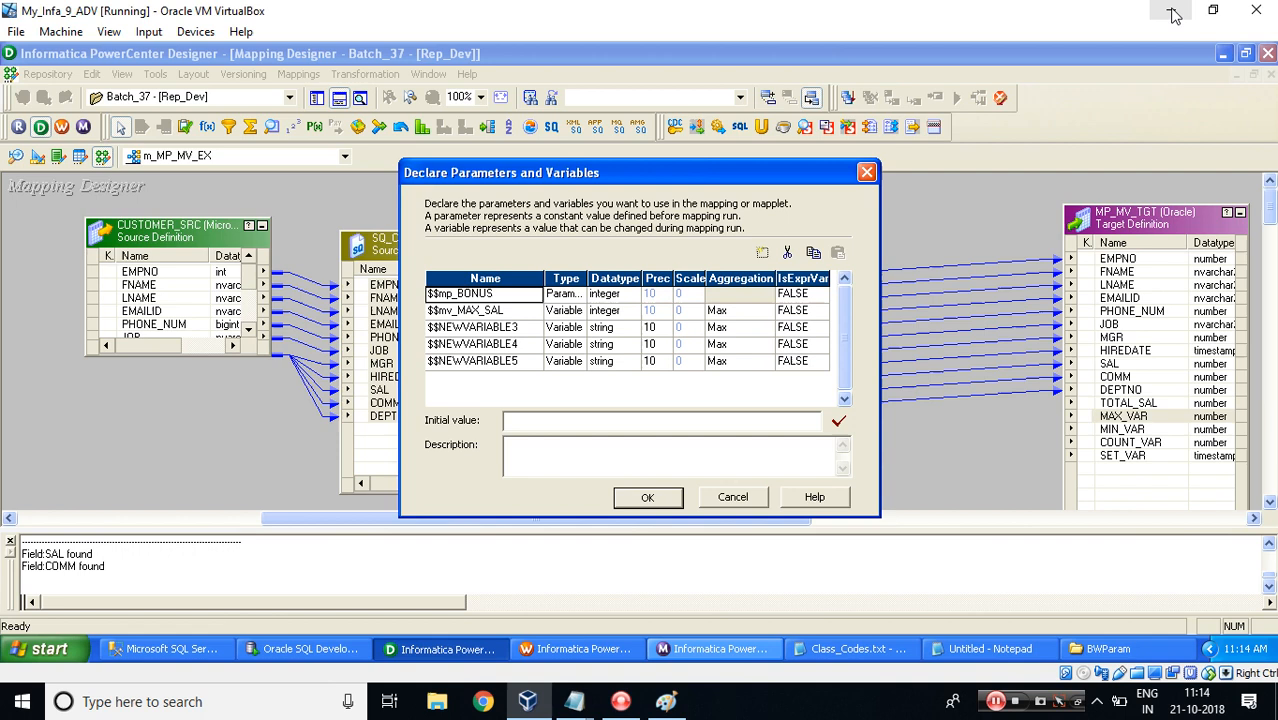
Set the $$mp_BONUS parameter's initial value to 1000.
left_click(519, 421)
type("1000")
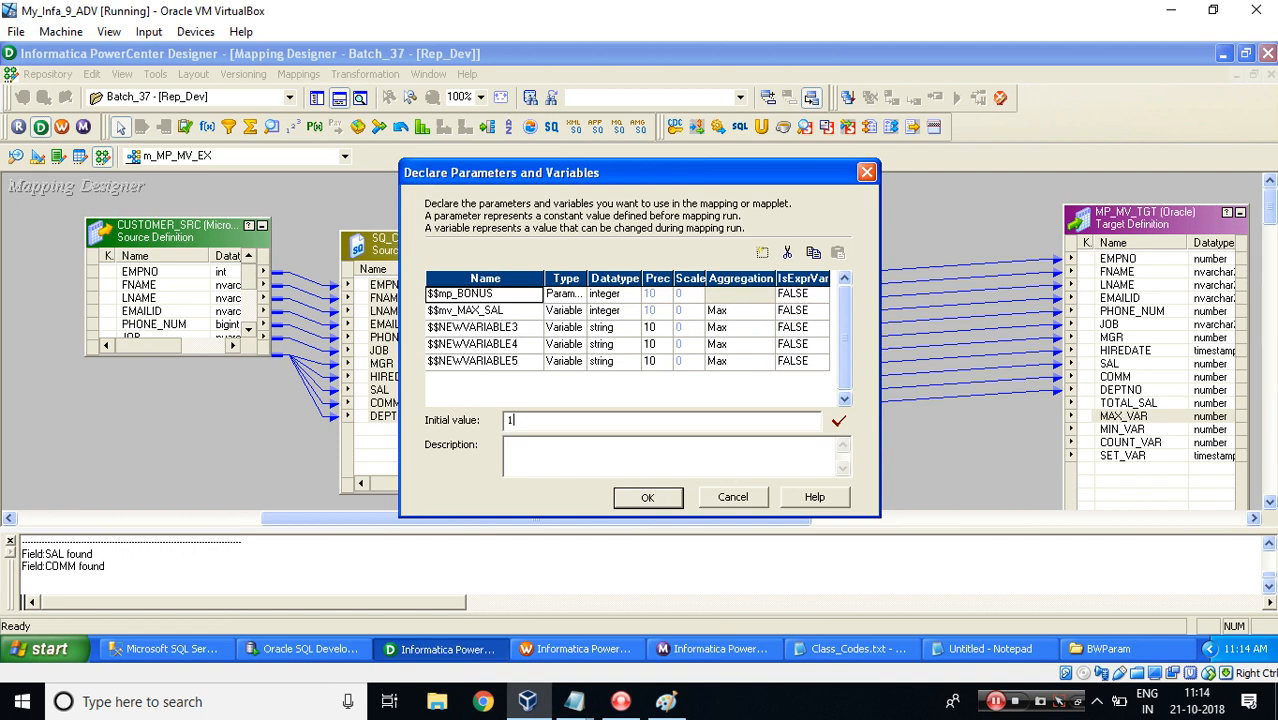
left_click(507, 313)
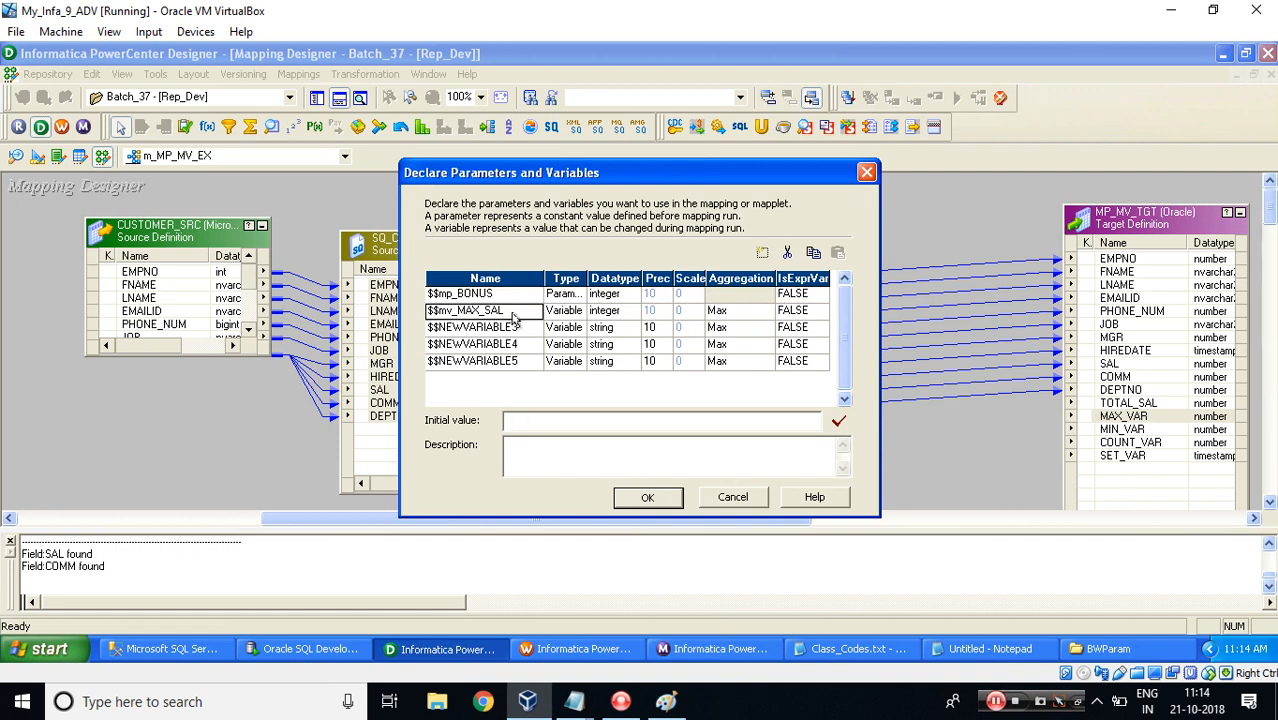
In SQL Server Management Studio, query CUSTOMER_SRC ordered by SAL to check the salary range.
left_click(165, 649)
left_click(346, 206)
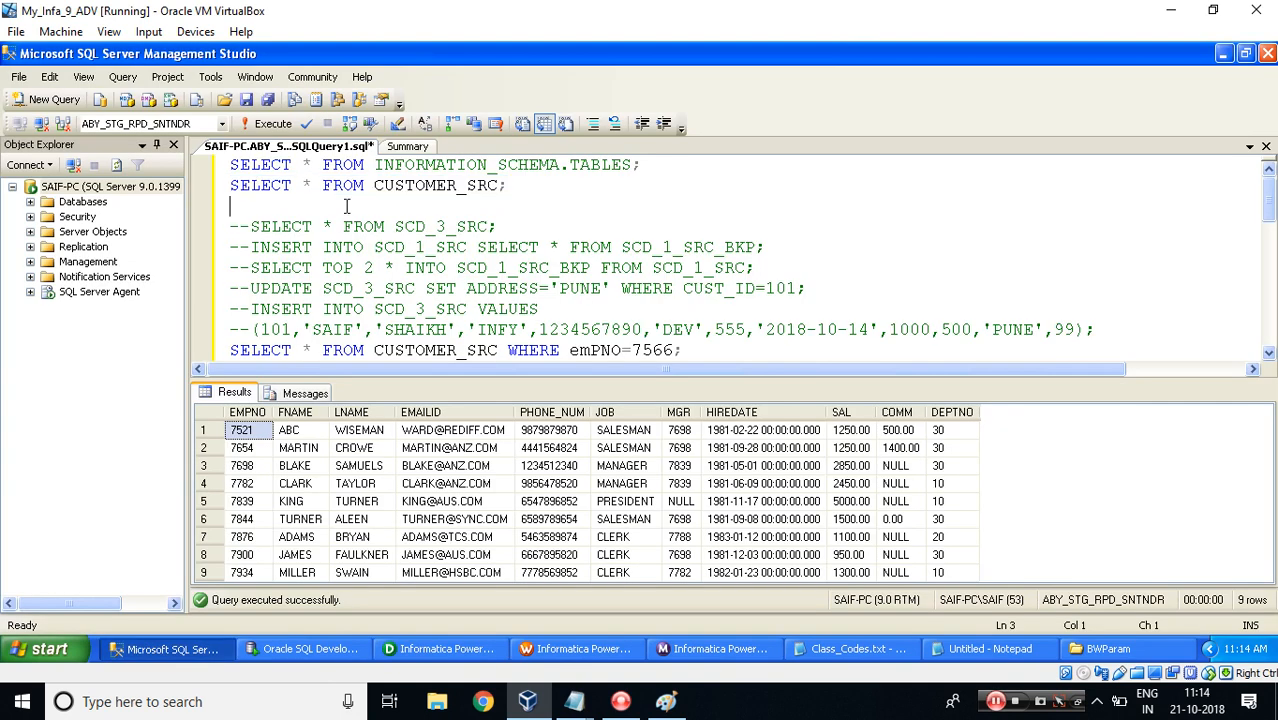
type("SELECT * FROM IN")
key("BackSpace")
key("BackSpace")
key("shift+Home")
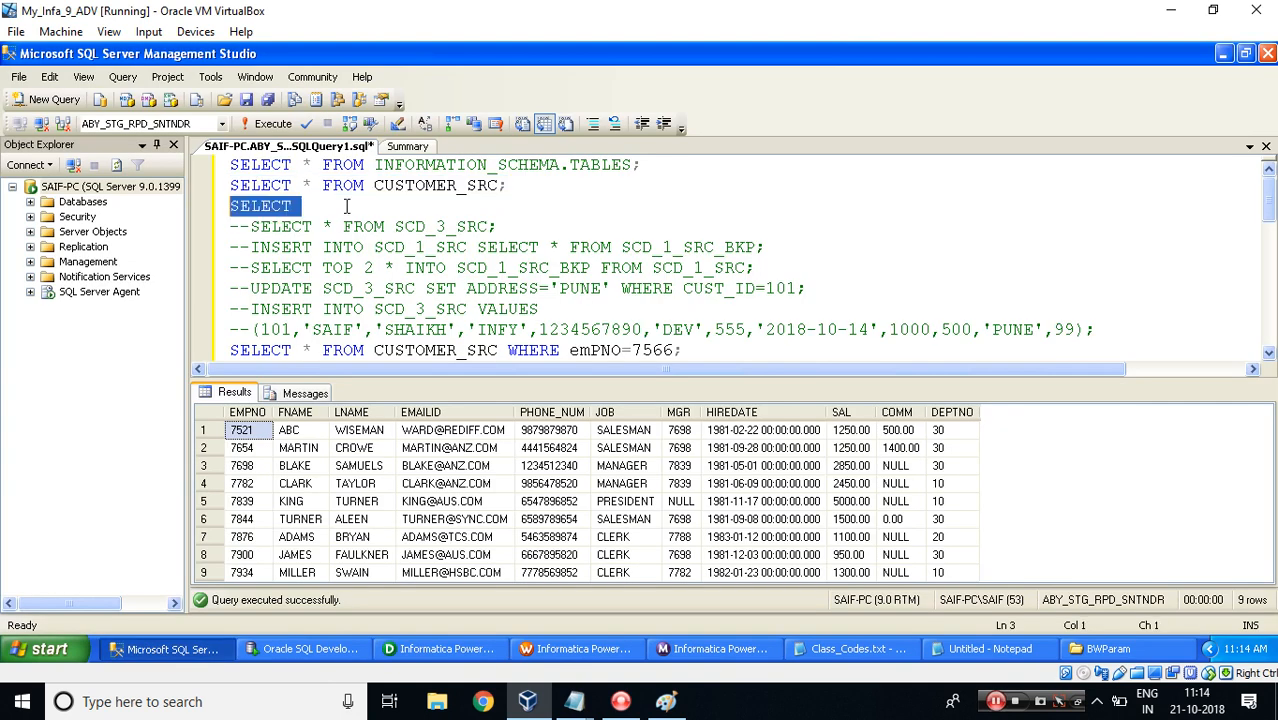
key("BackSpace")
left_click(503, 185)
type("ORD")
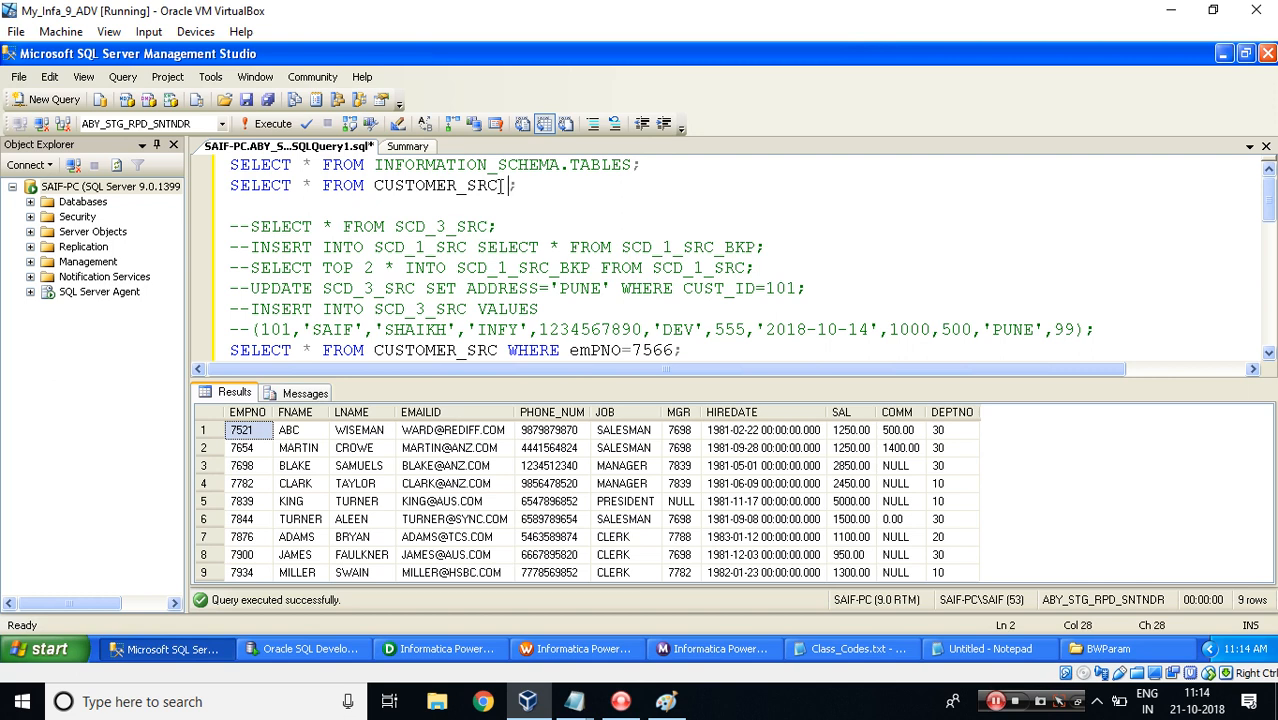
type("ER BY SAL")
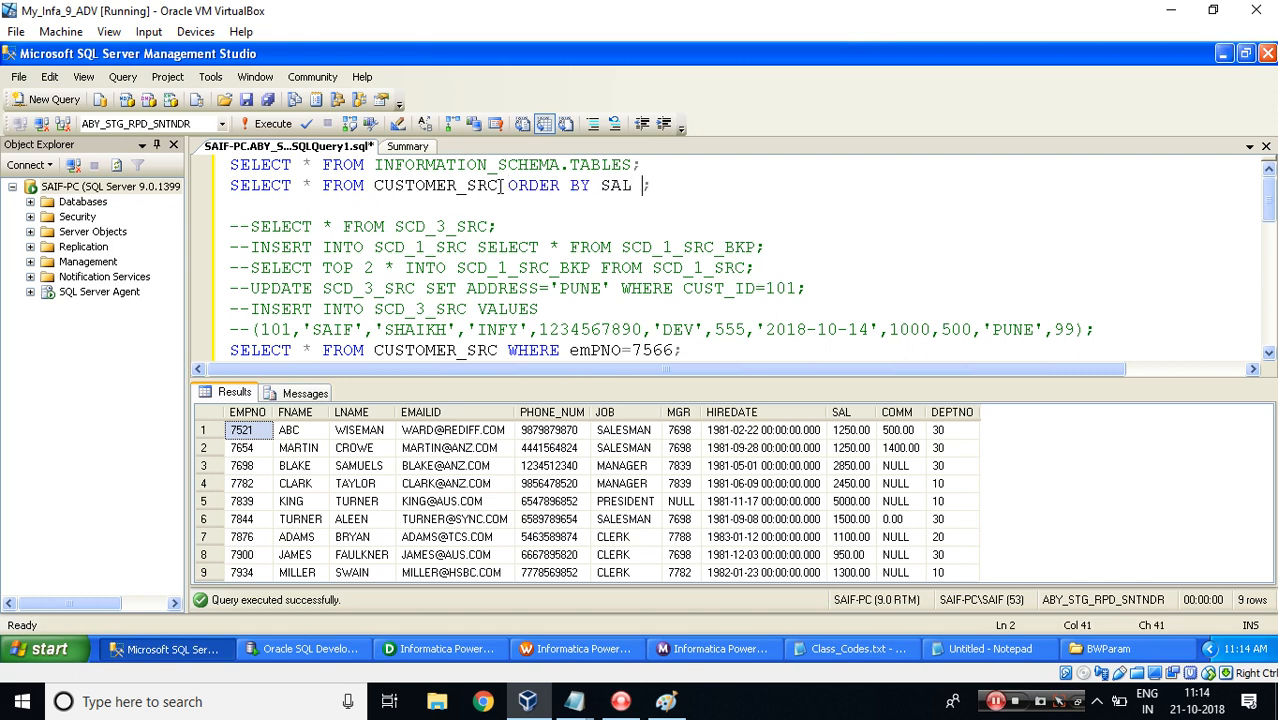
key("BackSpace")
key("End")
key("shift+Home")
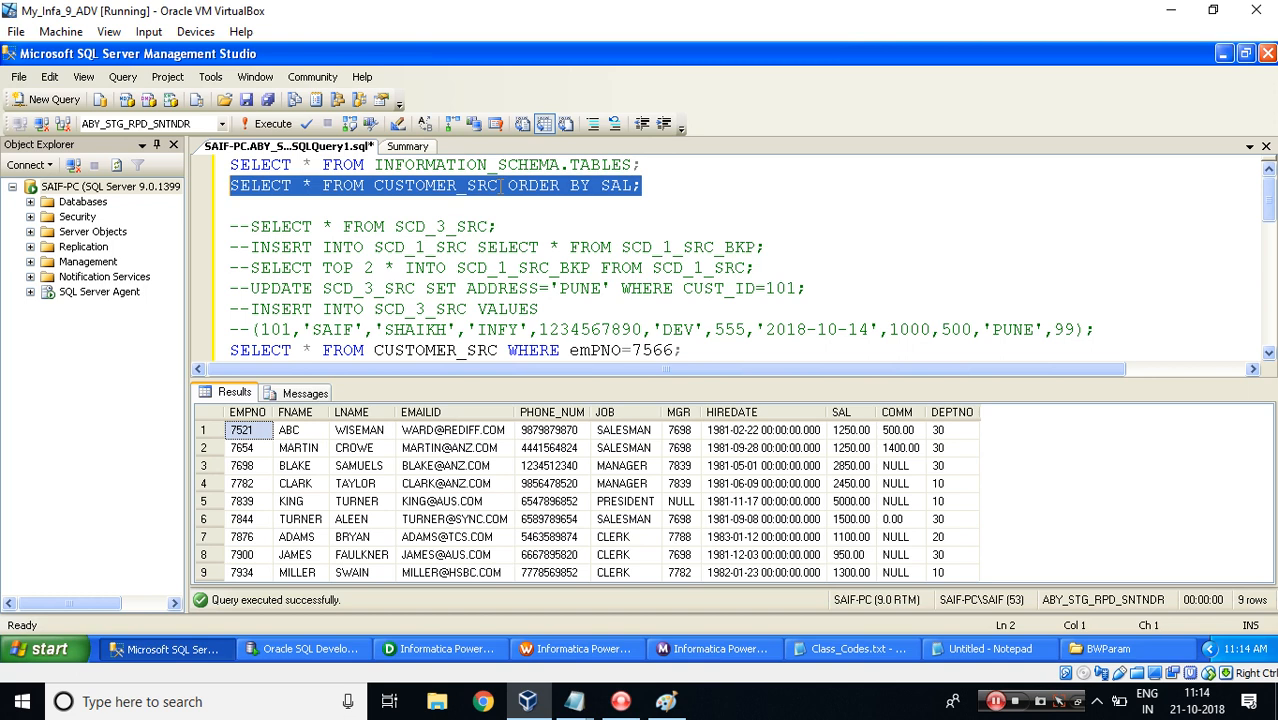
left_click(265, 122)
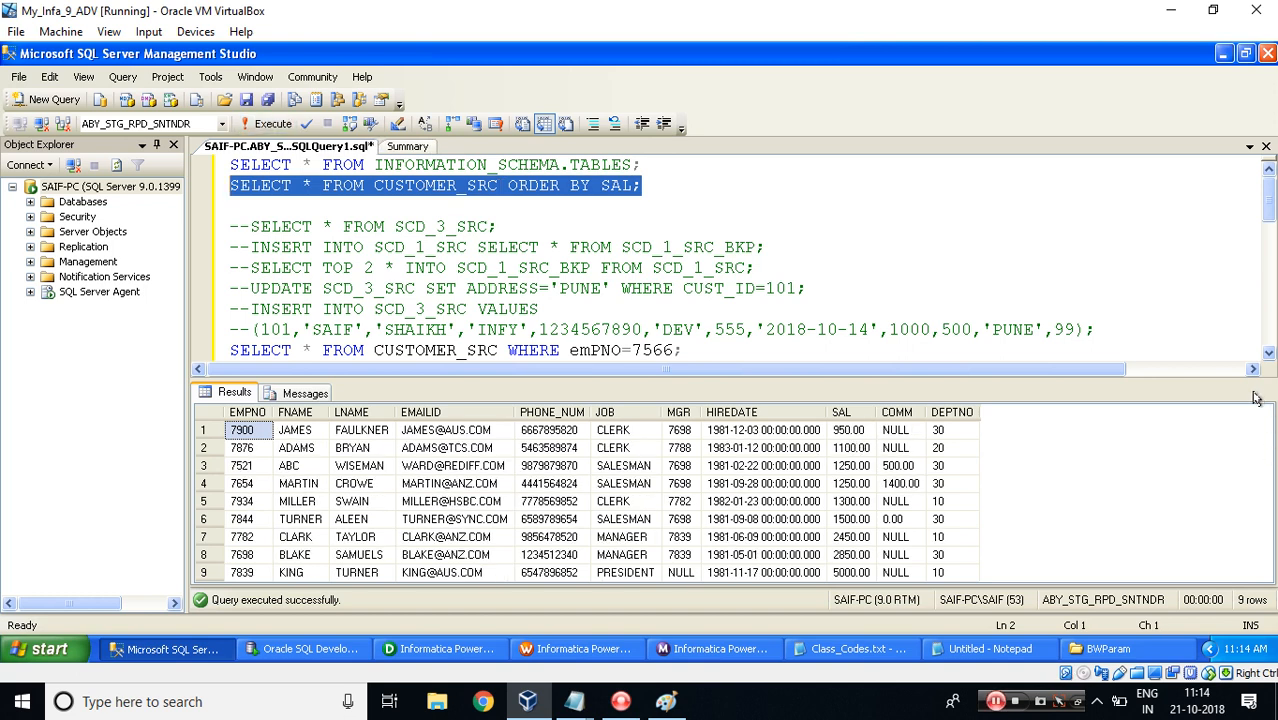
left_click(848, 573)
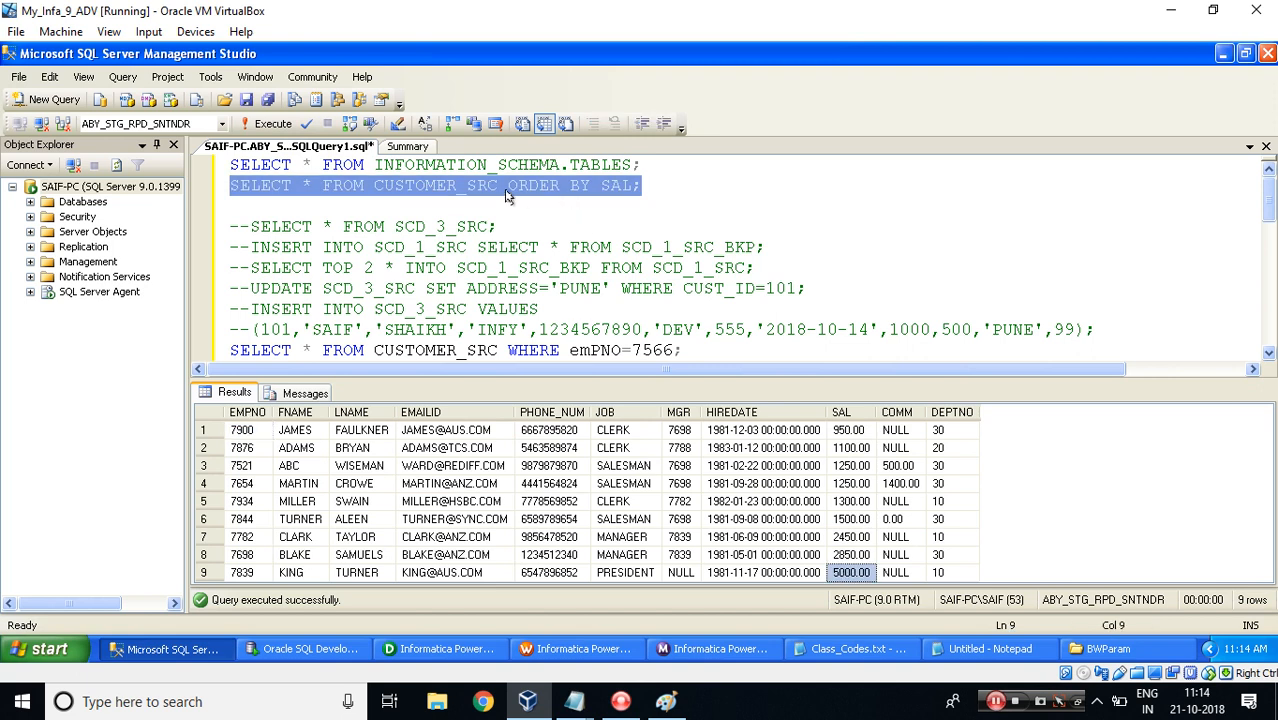
left_click_drag(497, 186, 230, 186)
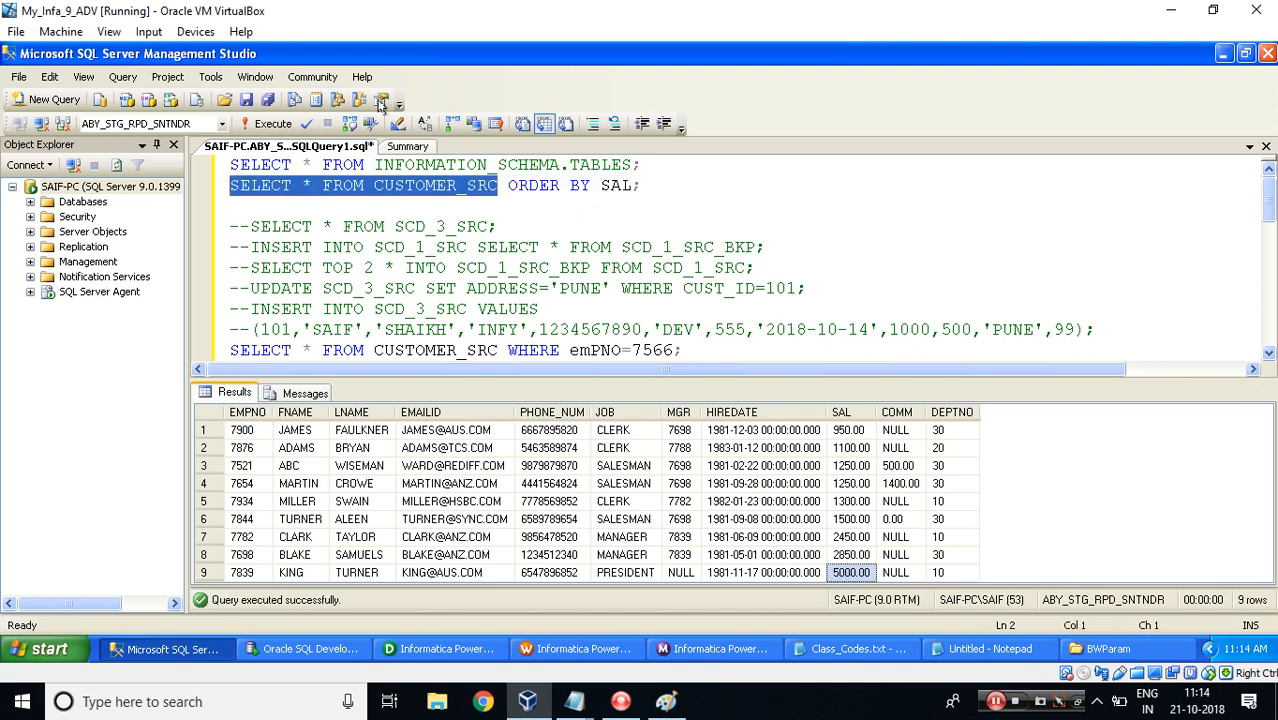
left_click(271, 124)
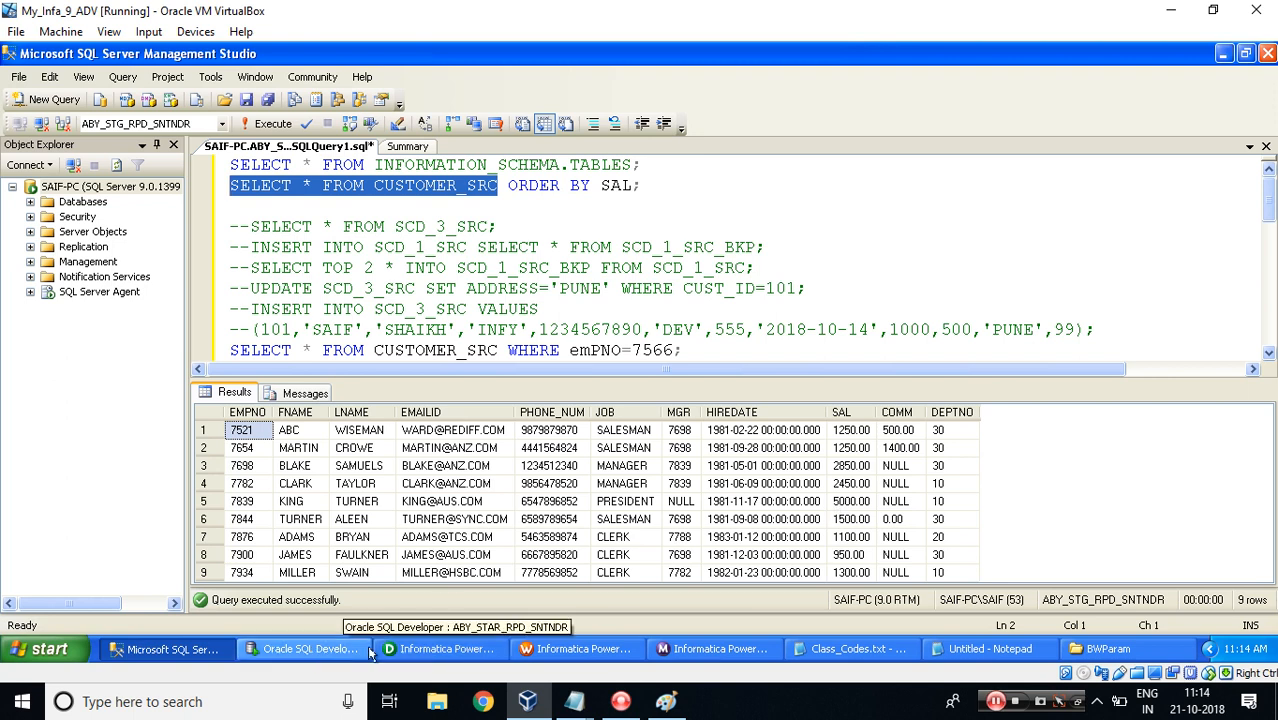
Set the $$mv_MAX_SAL variable's initial value to 1500.
left_click(452, 651)
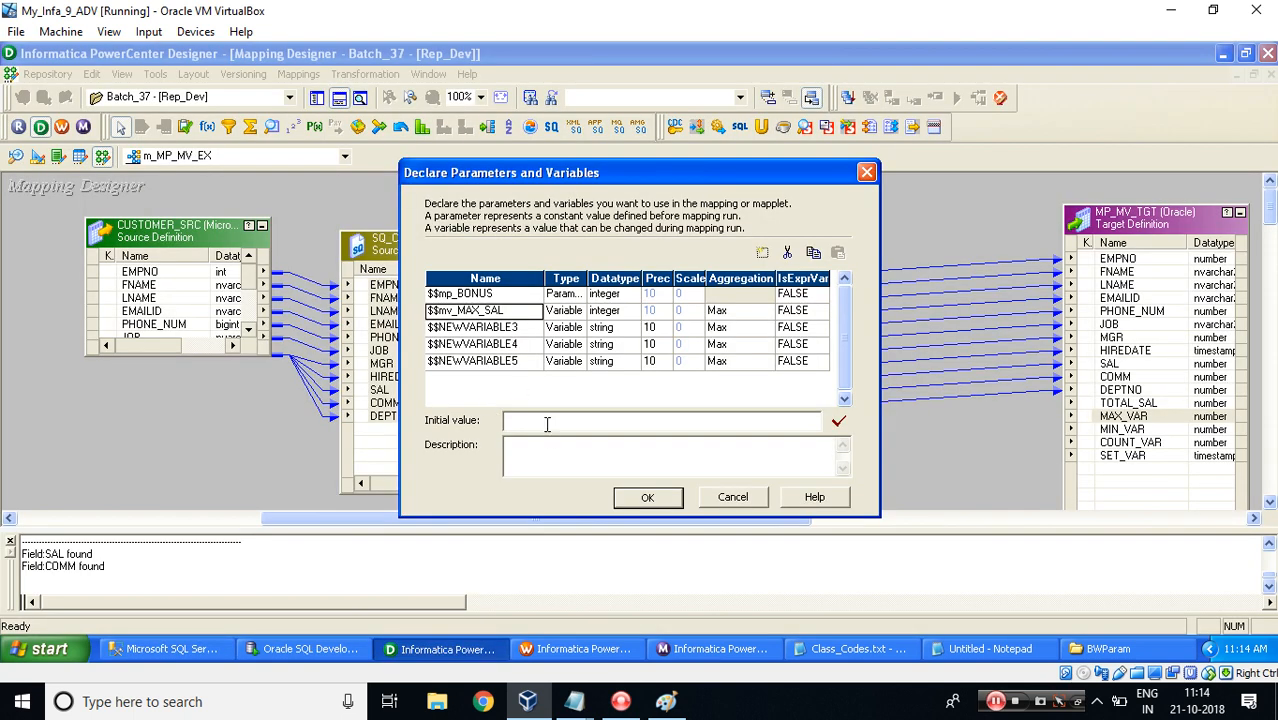
type("1500")
left_click(437, 328)
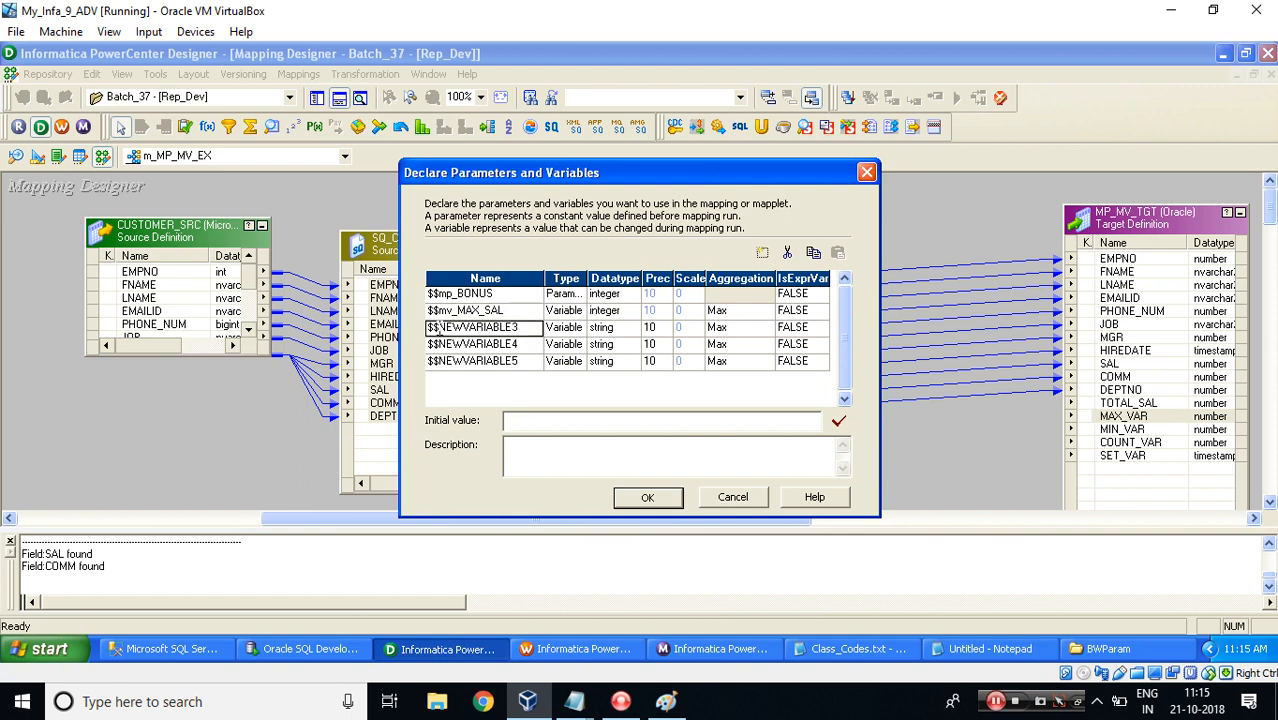
Rename the third entry to $$mv_MIN_SAL with integer datatype and Min aggregation.
left_click(438, 328)
type("m")
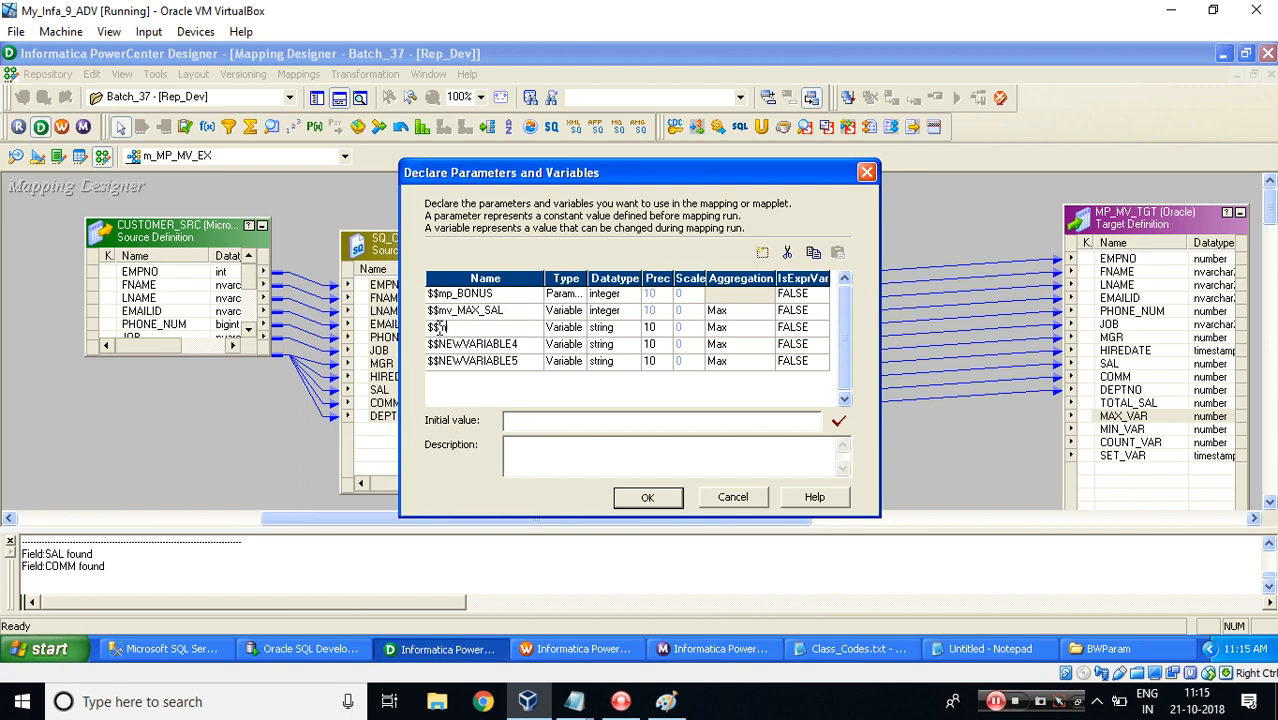
type("v_MIN_SAL")
key("Tab")
key("Tab")
key("i")
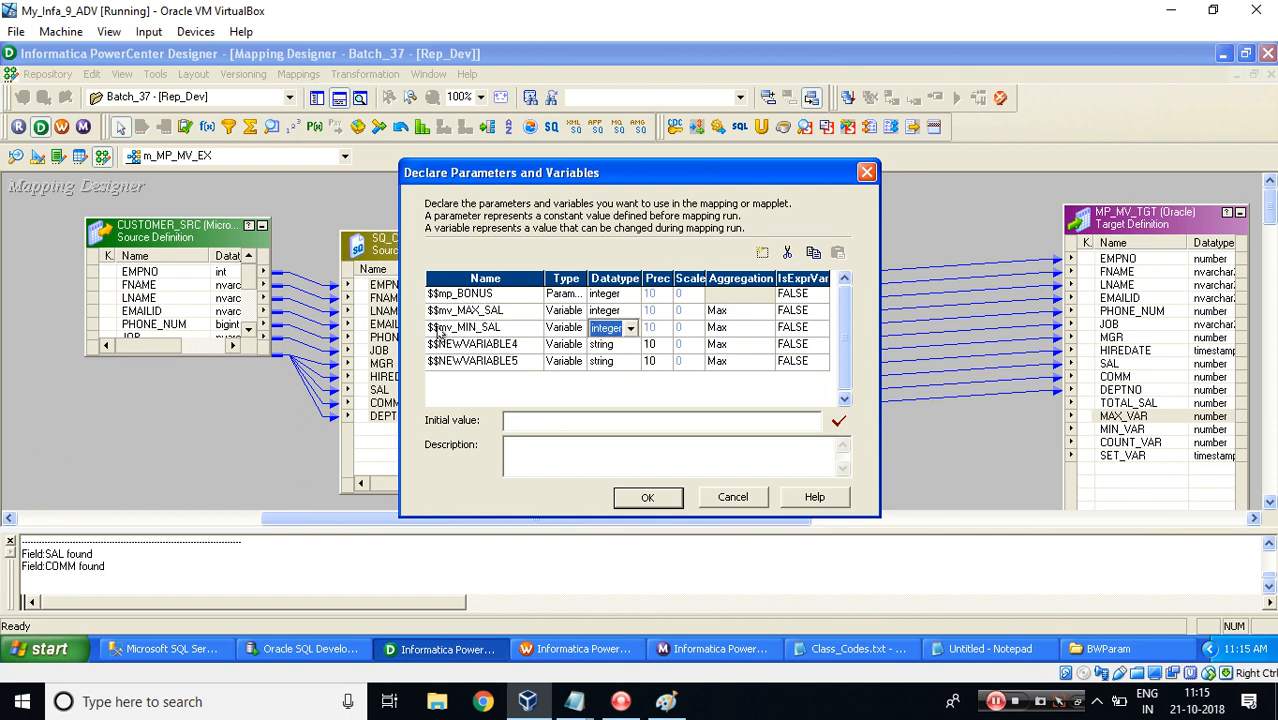
key("Tab")
key("m")
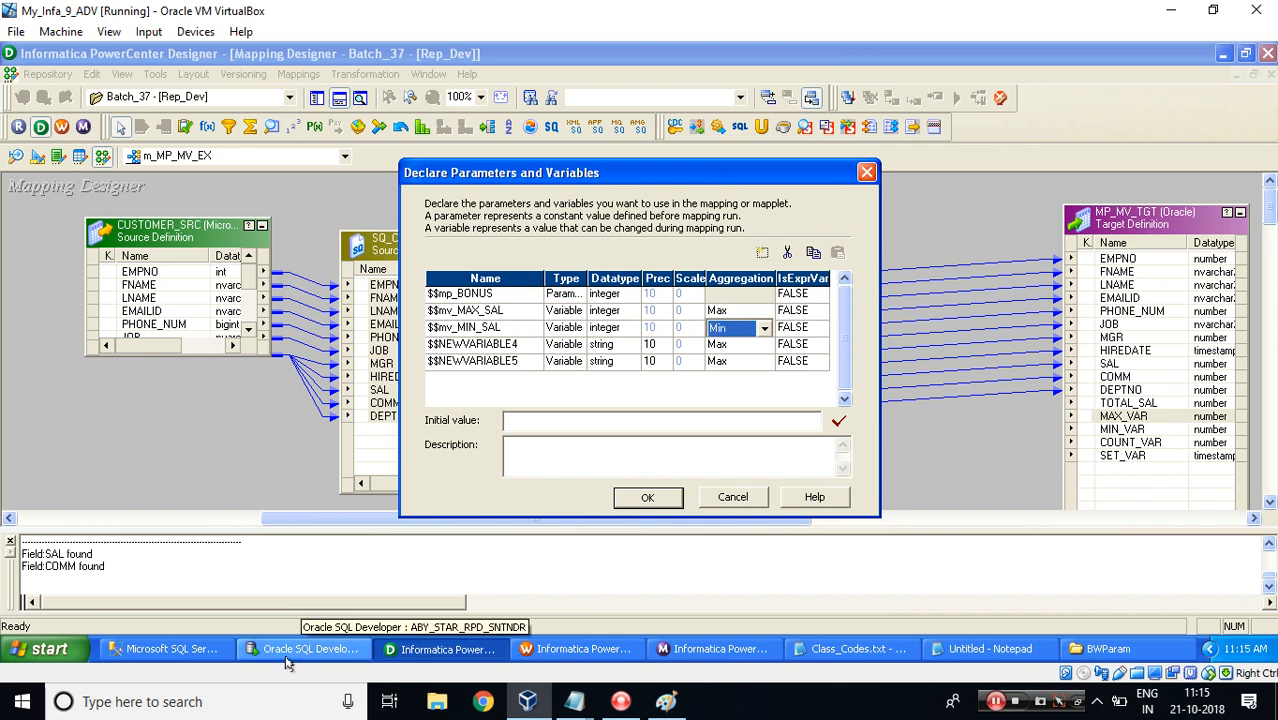
Set the $$mv_MIN_SAL variable's initial value to 1100.
left_click(165, 648)
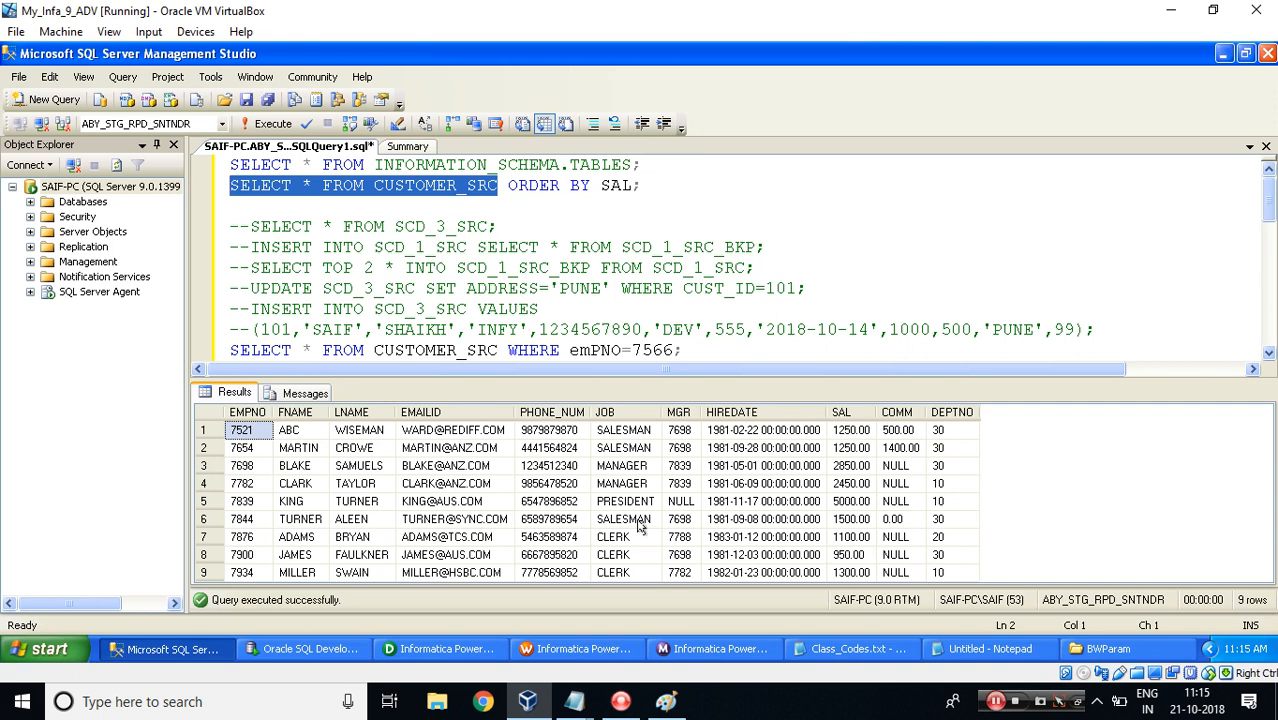
left_click(432, 649)
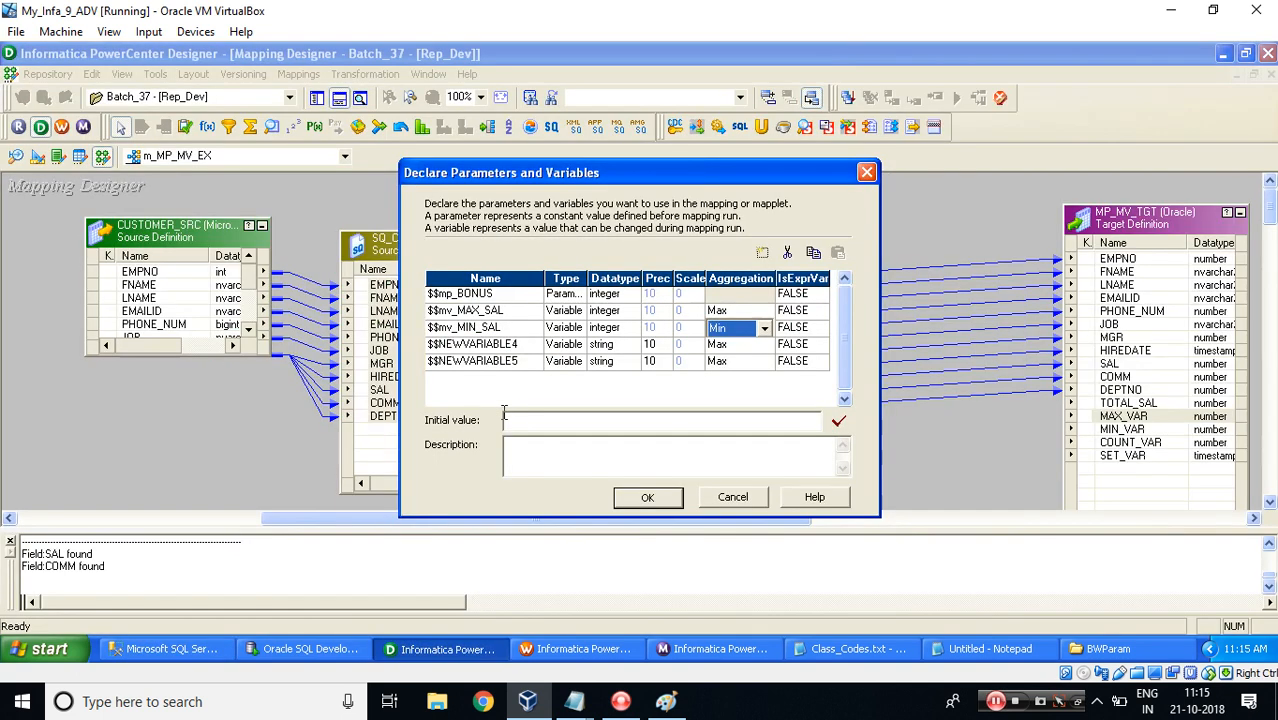
left_click(514, 420)
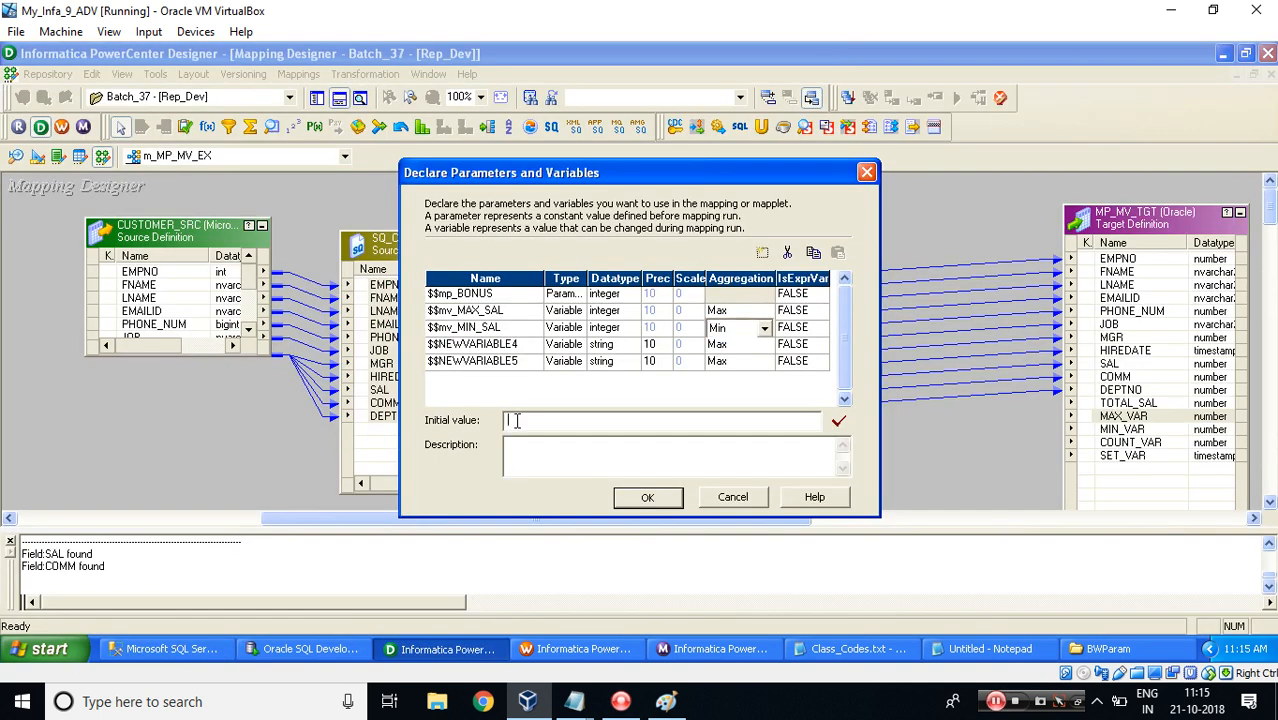
type("1100")
Rename the fourth entry to $$mv_COUNT with integer datatype and Count aggregation.
left_click(440, 344)
left_click(441, 344)
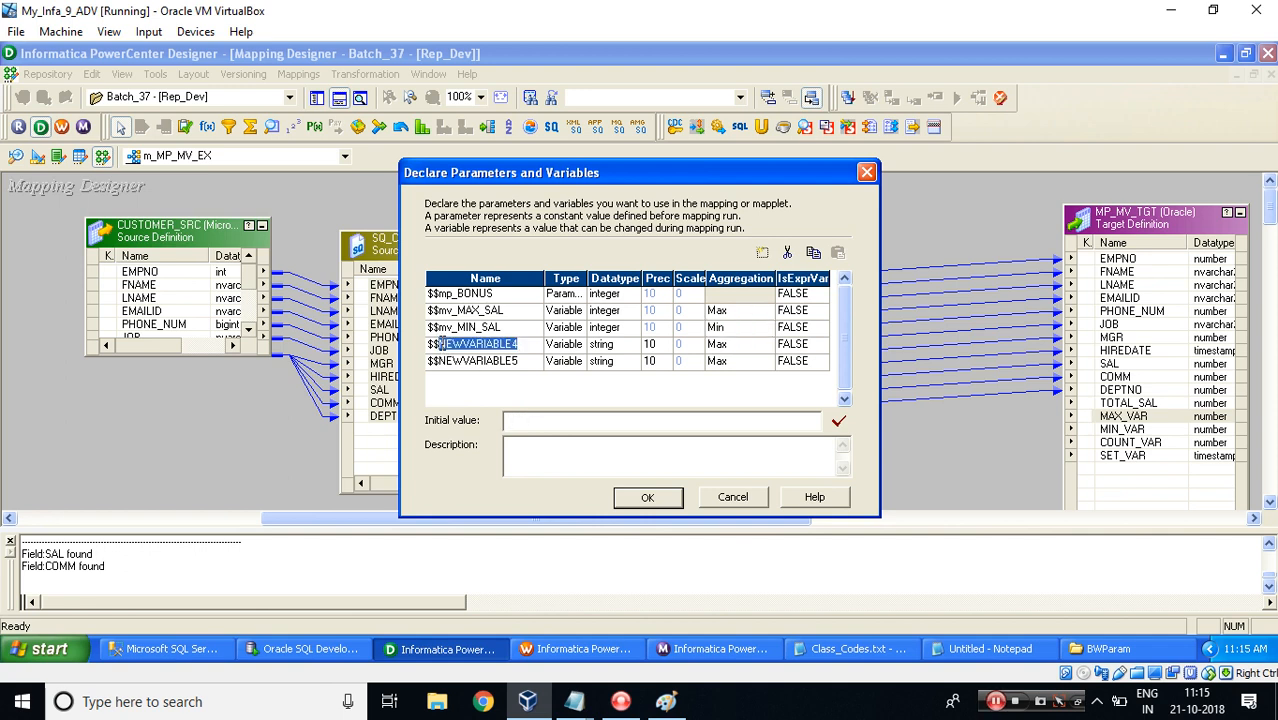
key("BackSpace")
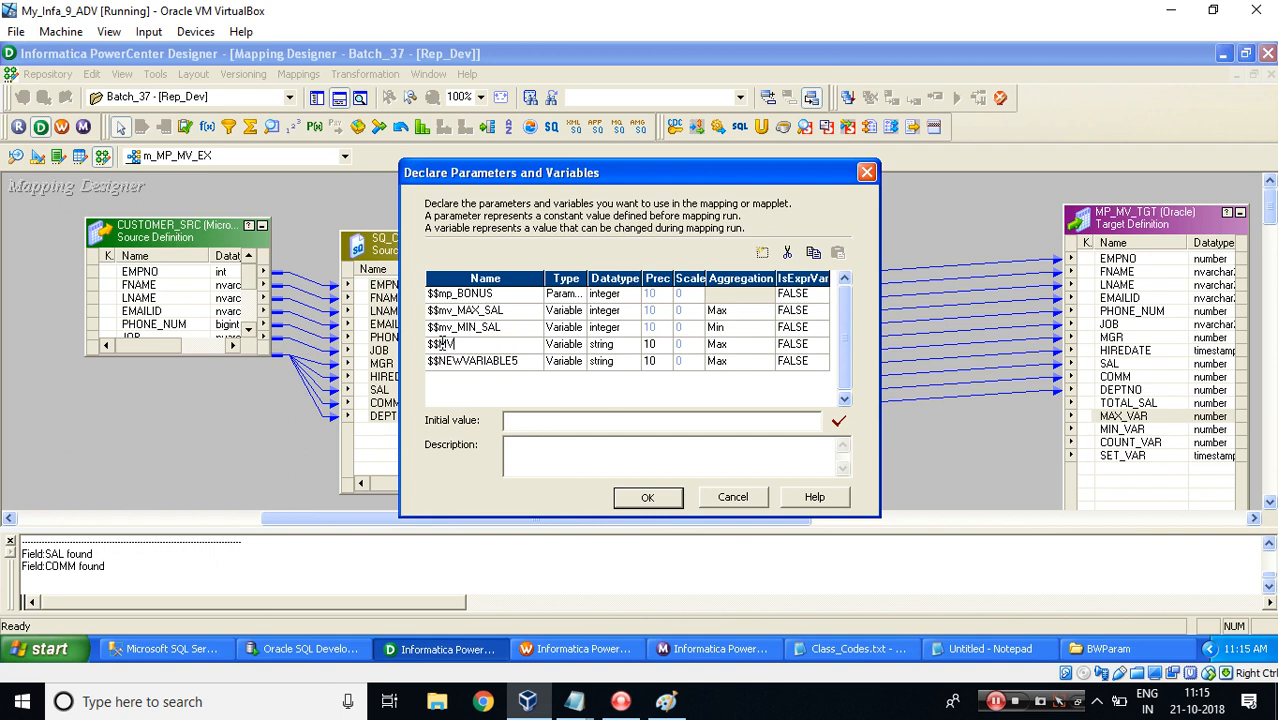
type("mv_COUNT")
key("Tab")
key("Tab")
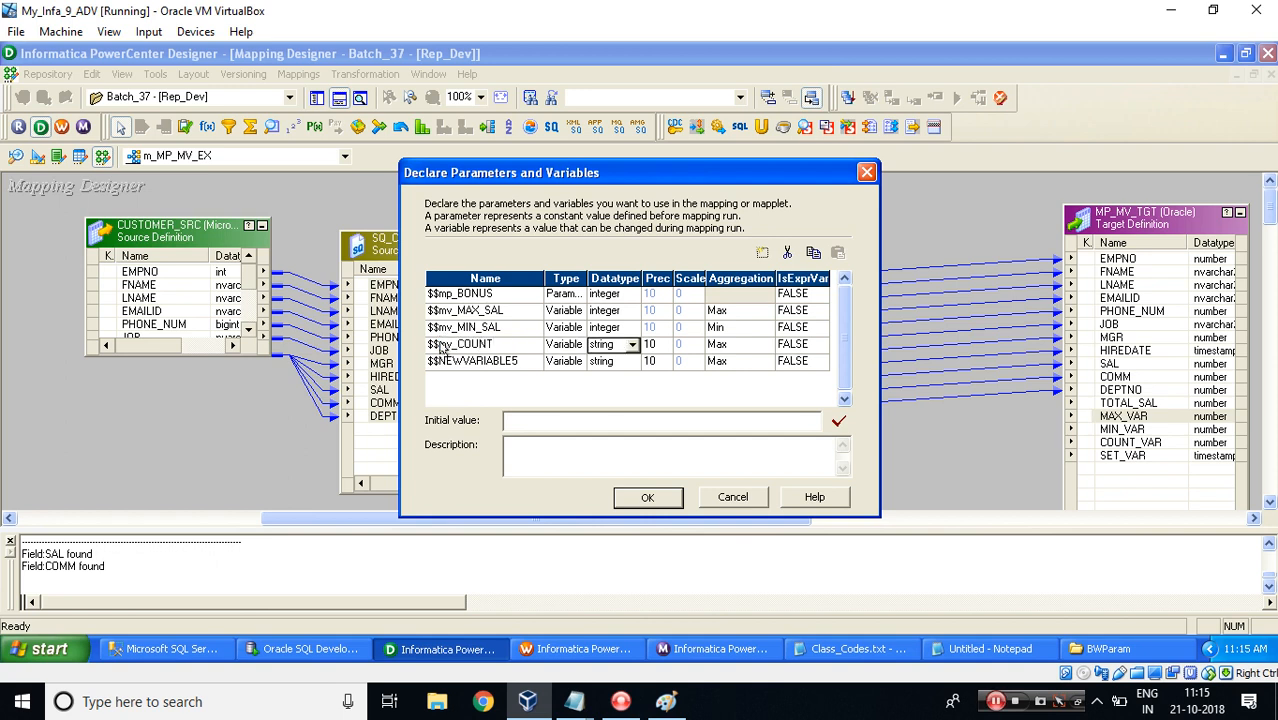
key("i")
key("Tab")
key("c")
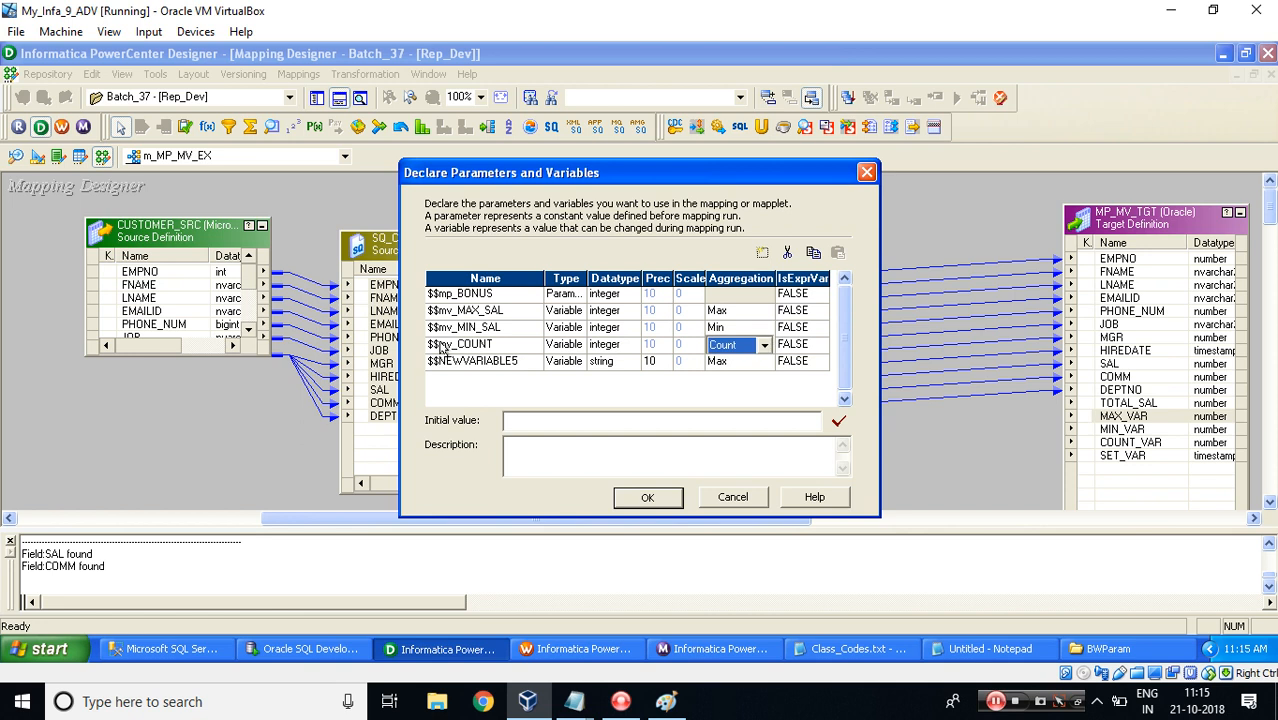
Set the $$mv_COUNT variable's initial value to 0.
left_click(520, 420)
type("0")
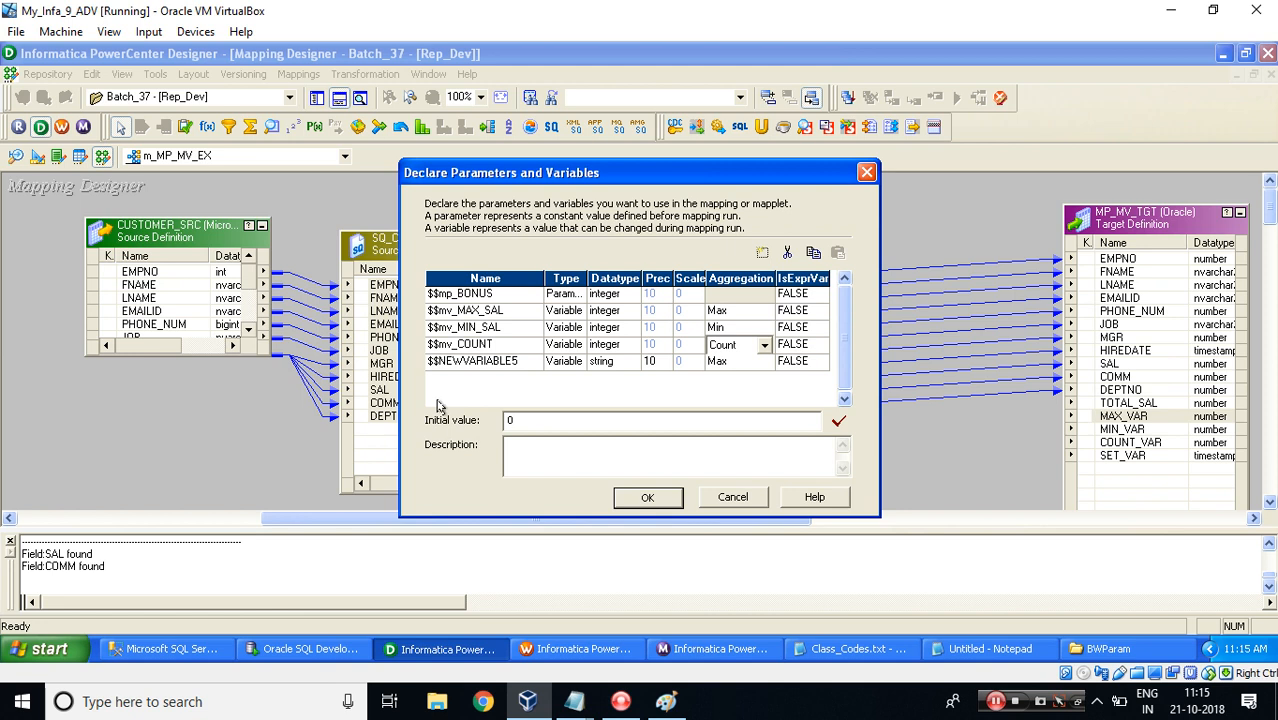
Rename the fifth entry to $$mv_SET_DATE with date/time datatype.
left_click(440, 361)
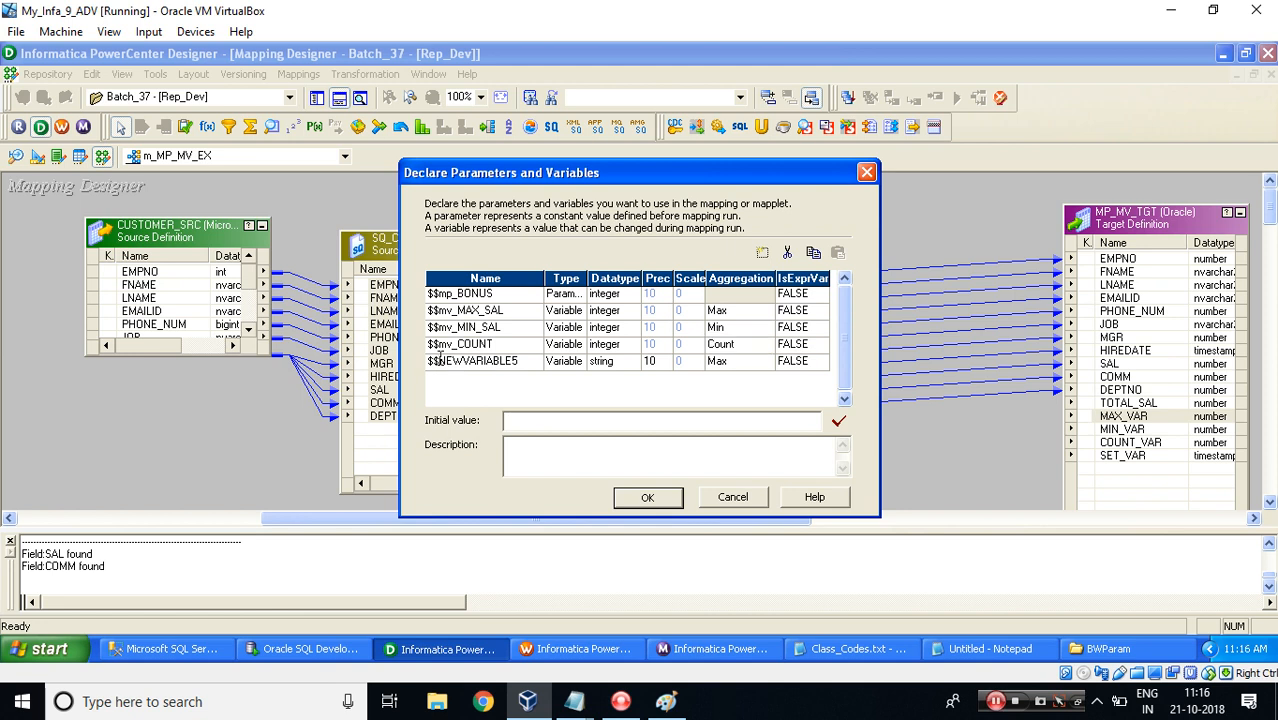
double_click(440, 360)
type("mv_SET_DATE")
key("Tab")
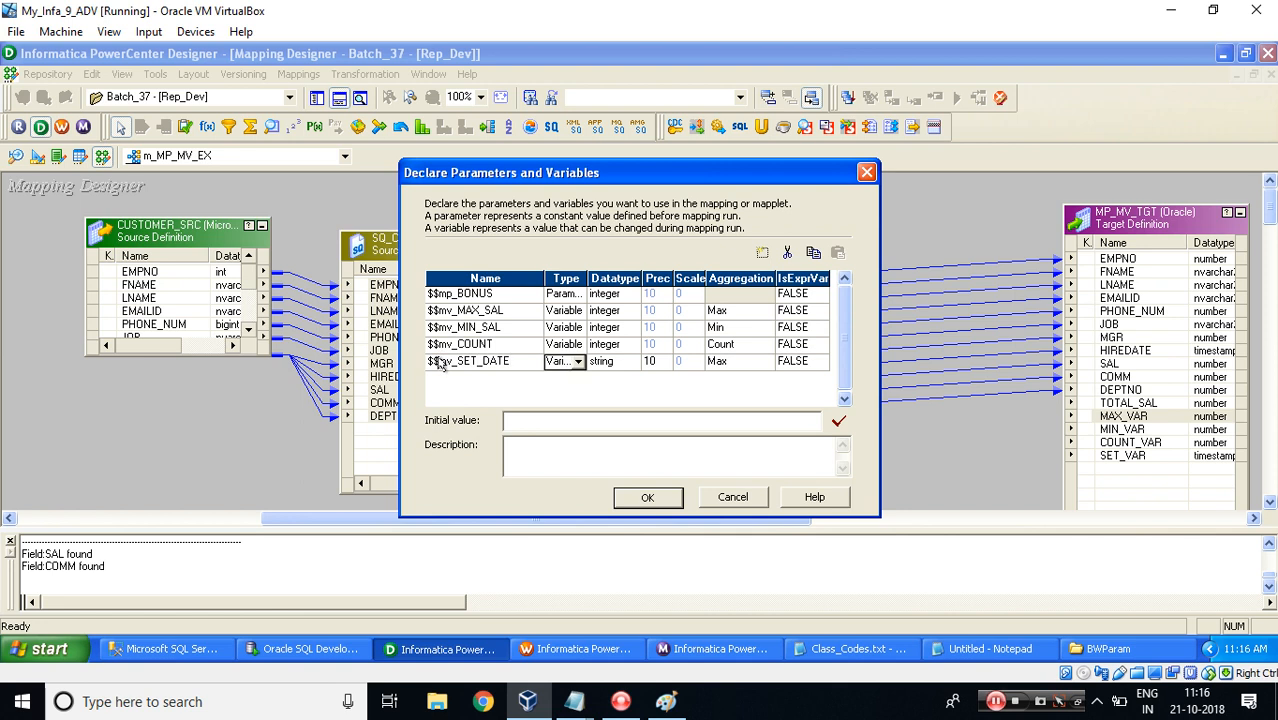
key("Tab")
key("d")
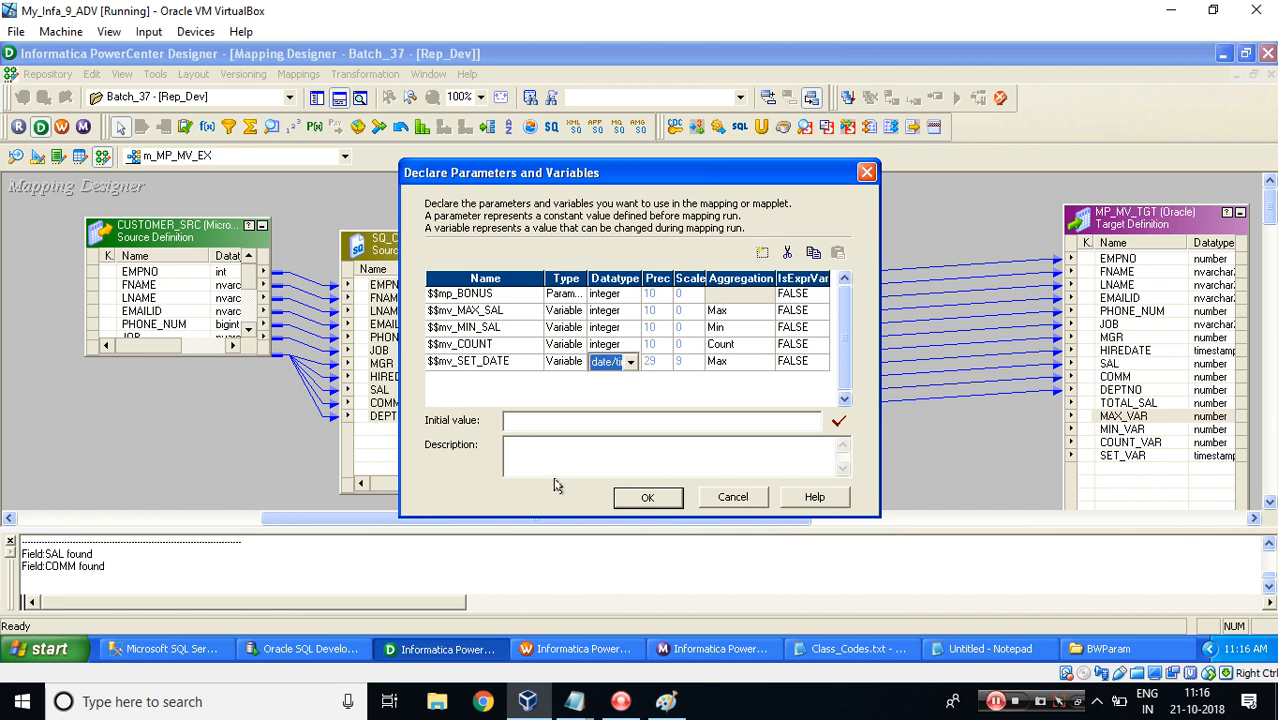
Set the $$mv_SET_DATE variable's initial value to 01/01/2018 and close the parameters and variables dialog.
left_click(517, 422)
type("01/01")
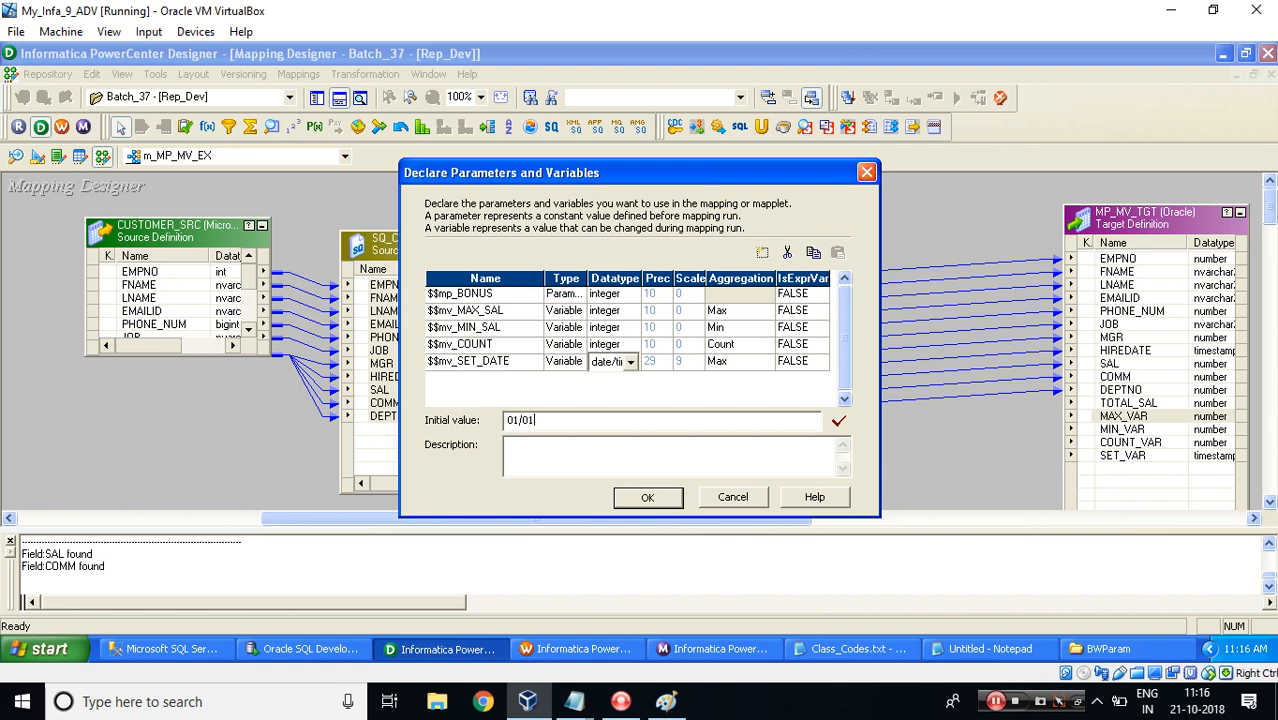
type("/2018")
mouse_move(519, 421)
left_mouse_down()
mouse_move(503, 424)
mouse_move(550, 422)
mouse_move(537, 423)
left_mouse_up()
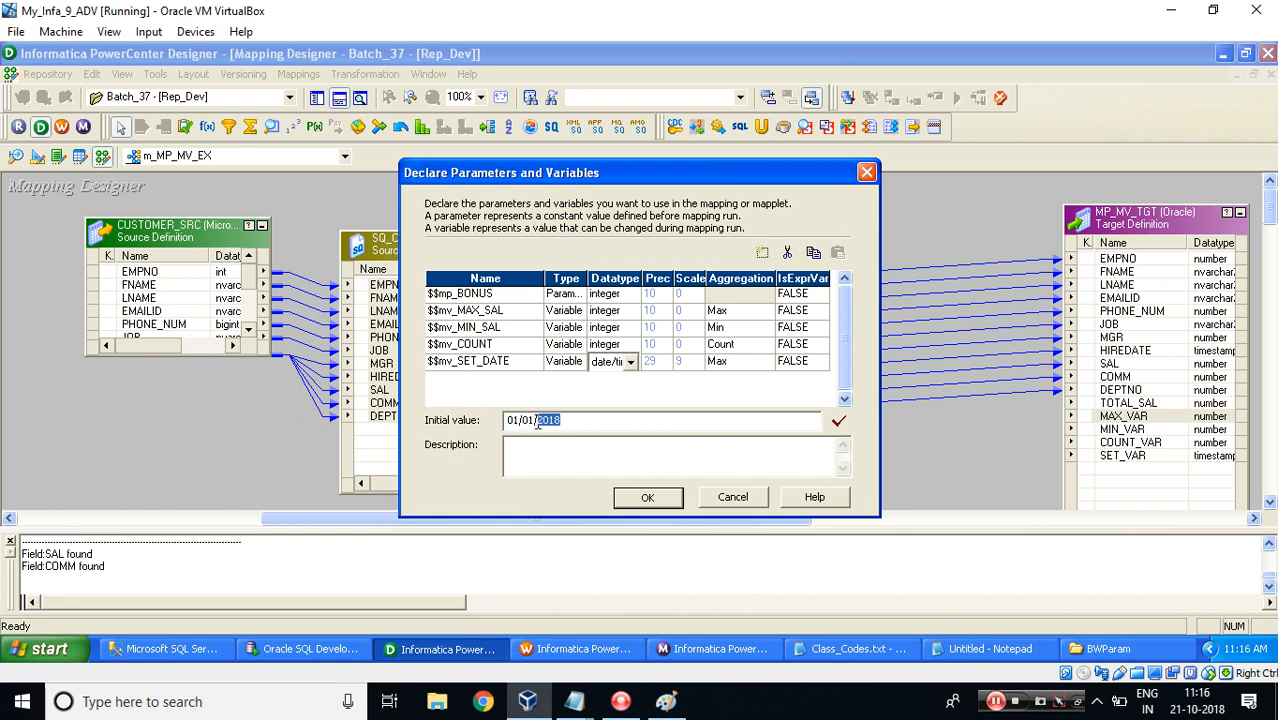
left_click(614, 424)
left_click(530, 365)
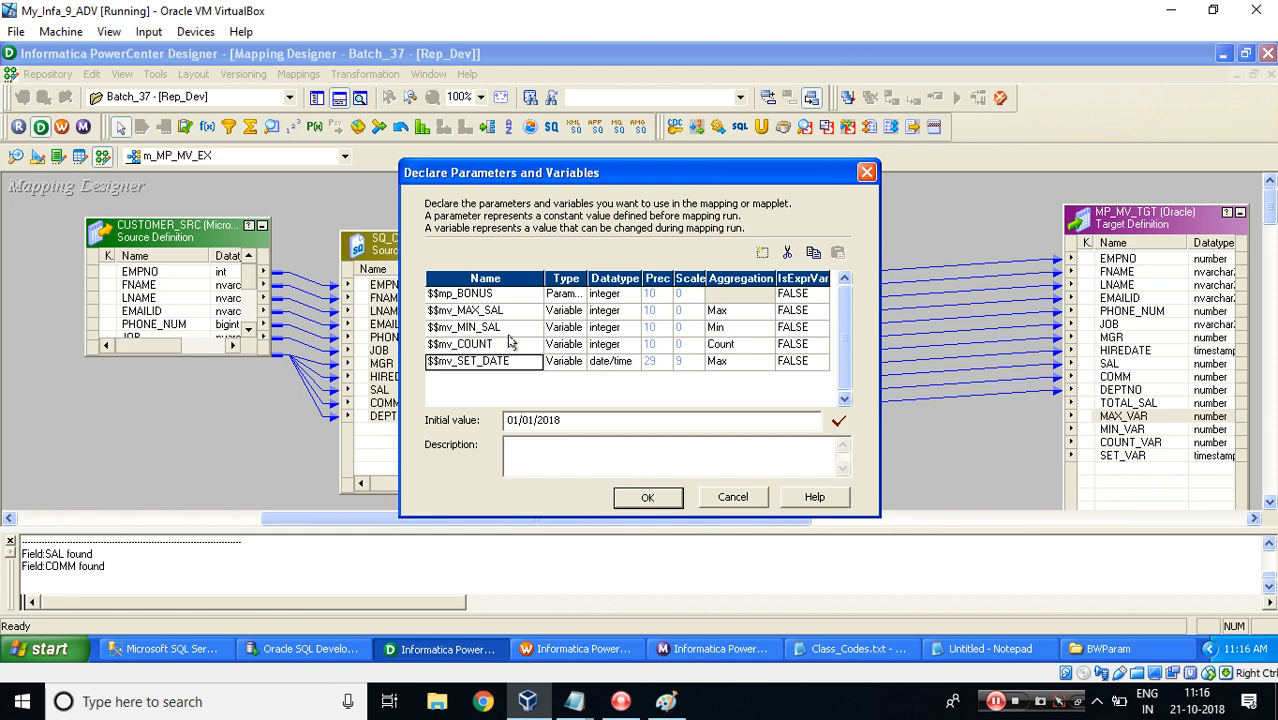
left_click(647, 497)
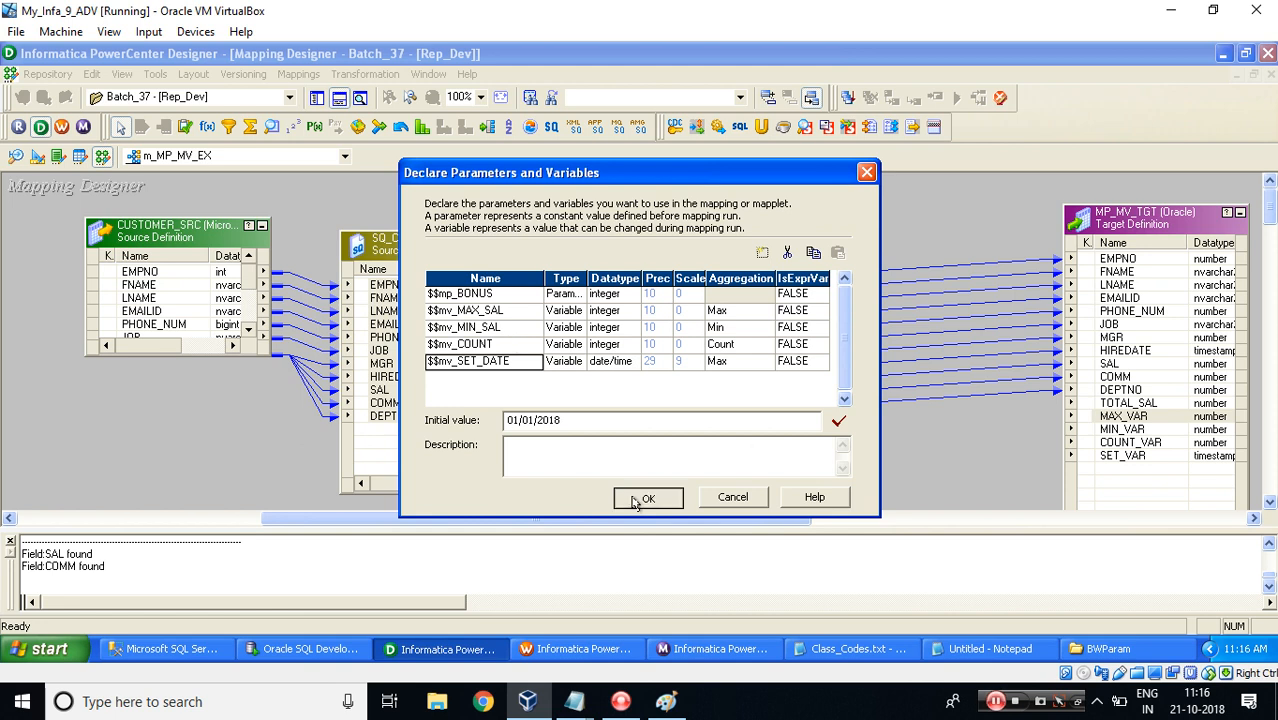
left_click(649, 424)
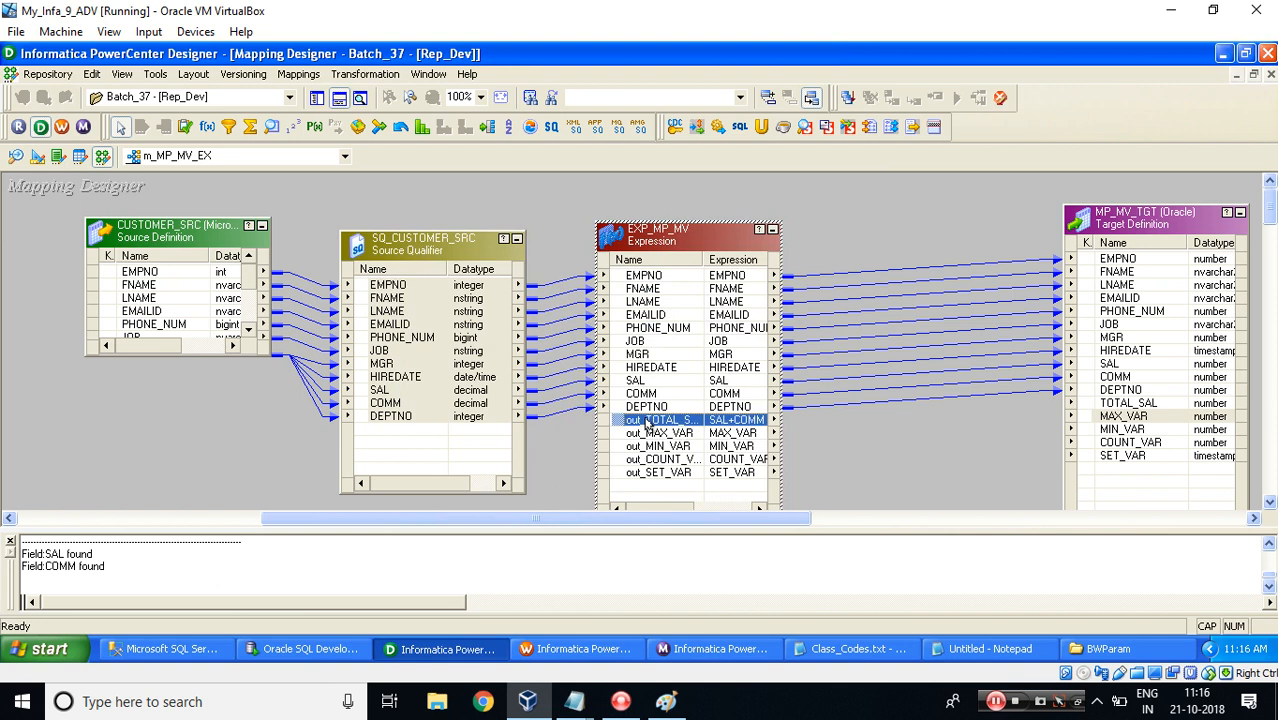
Edit the EXP_MP_MV transformation and set the out_TOTAL_SAL expression to SAL+COMM+$$mp_BONUS.
left_click(655, 476, "shift")
left_click_drag(620, 421, 1098, 404)
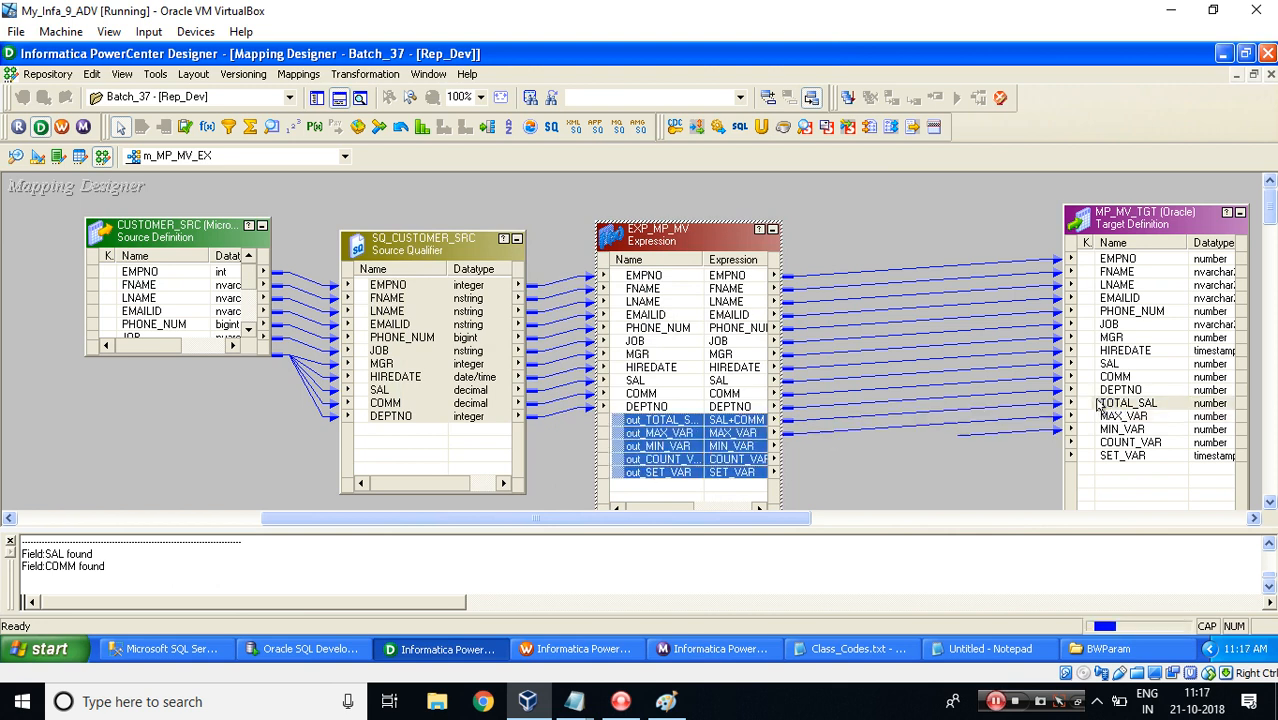
double_click(675, 431)
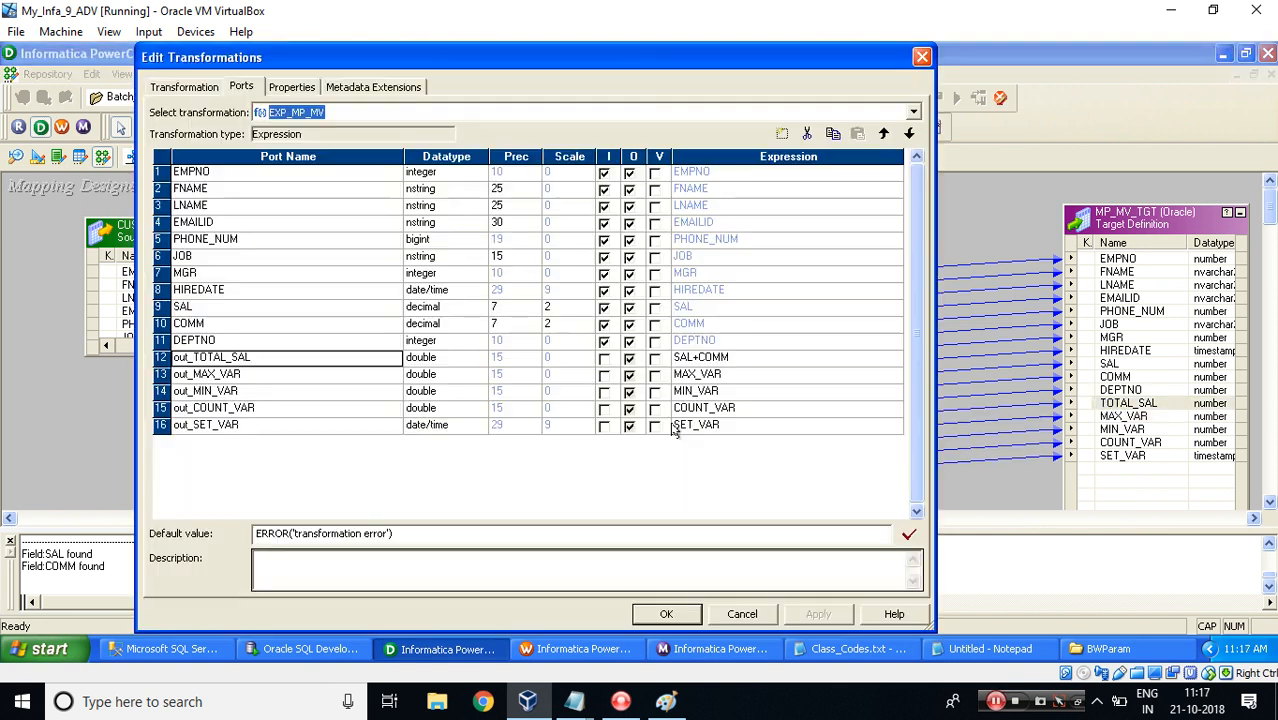
left_click(896, 363)
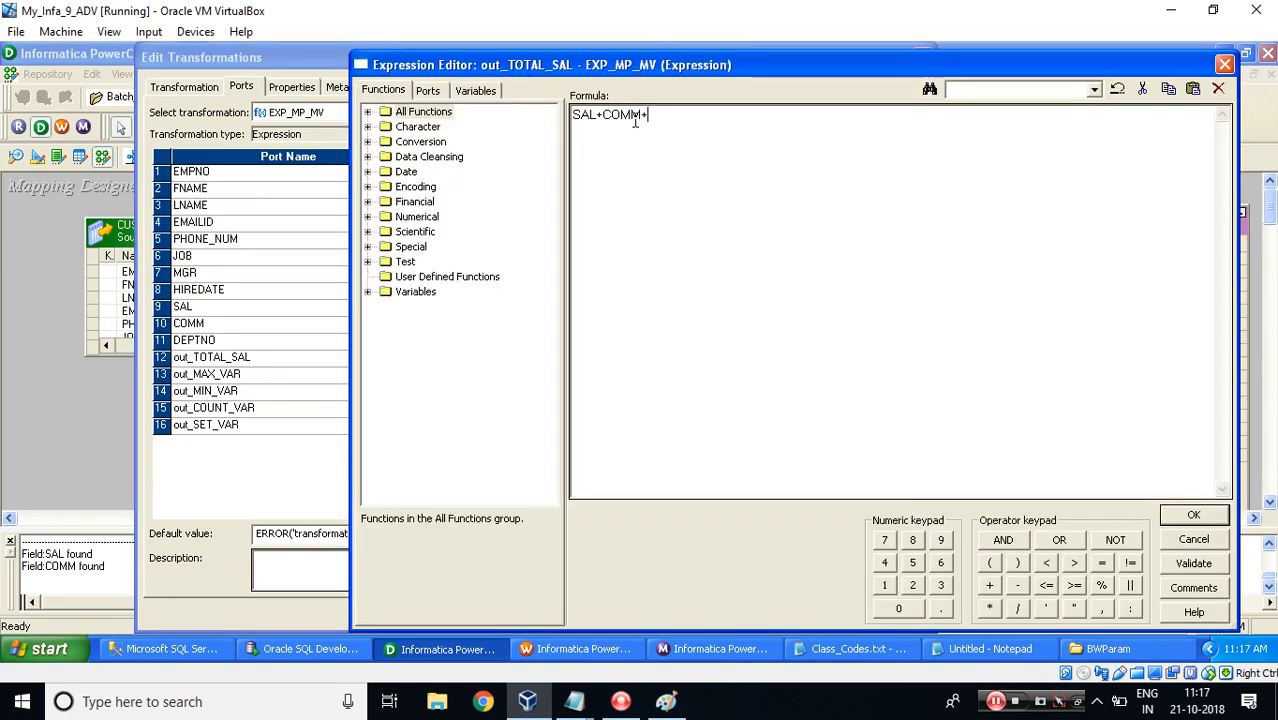
left_click(477, 90)
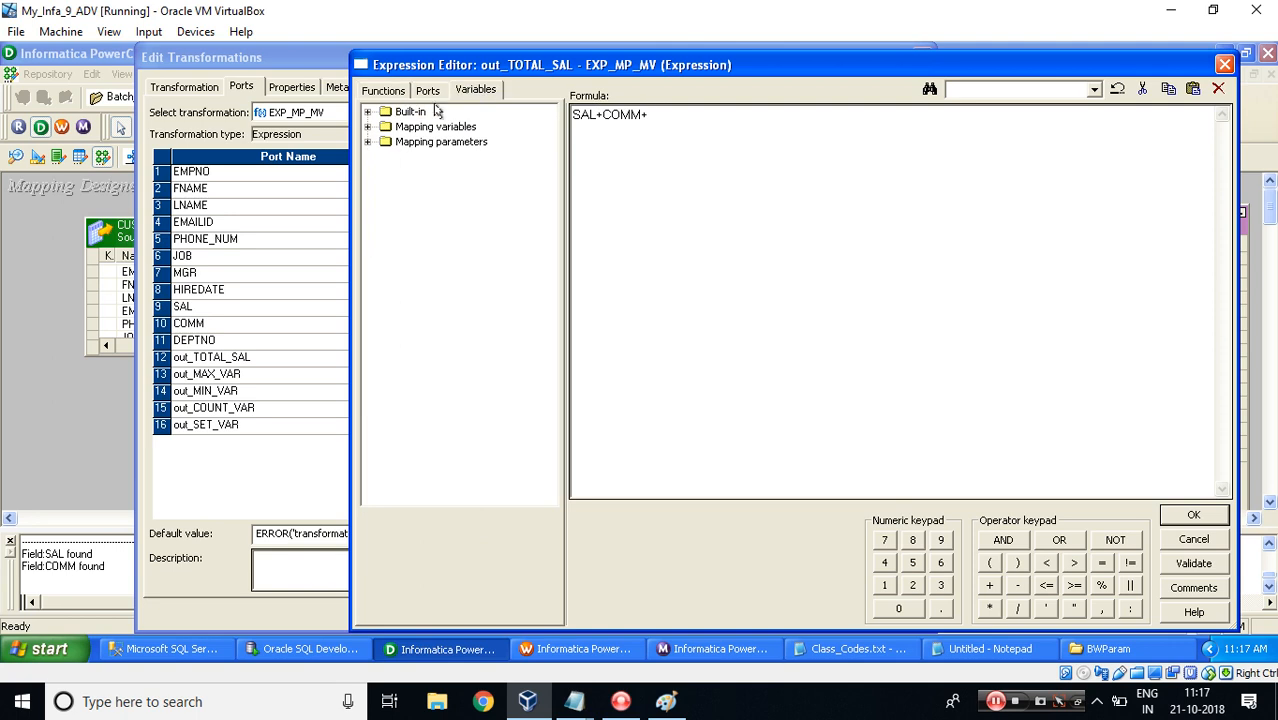
left_click(367, 112)
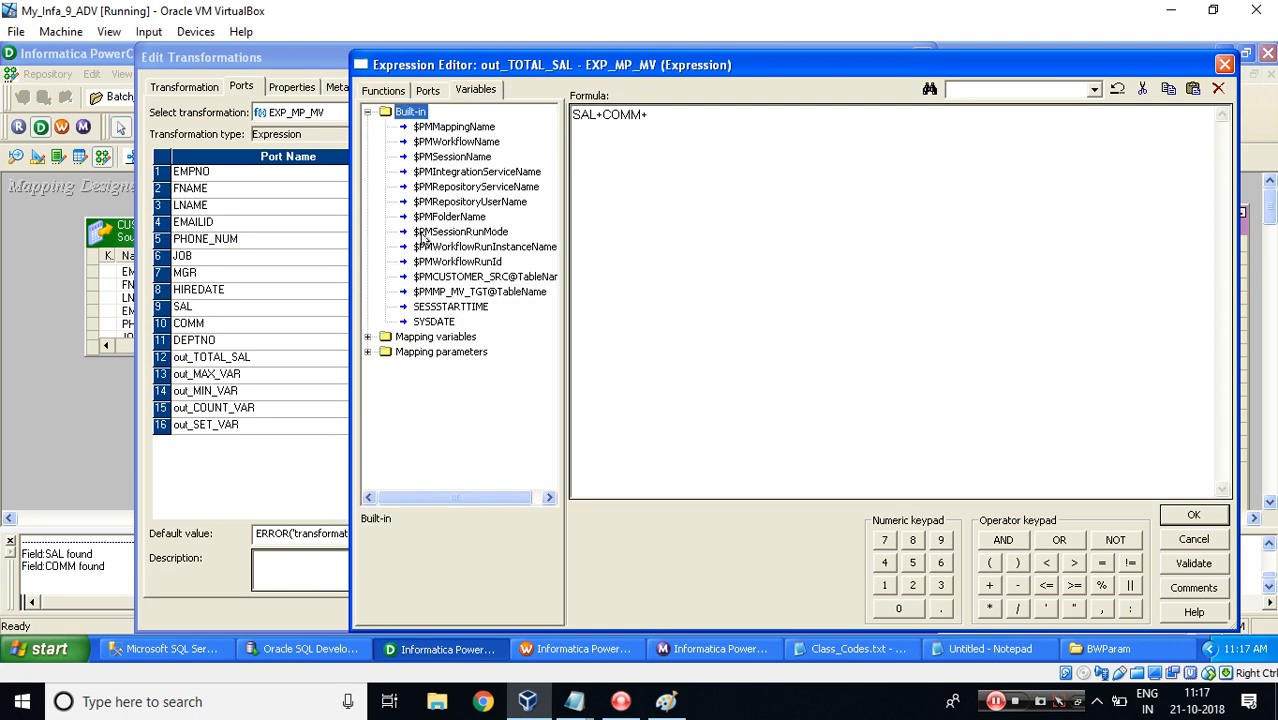
left_click(368, 113)
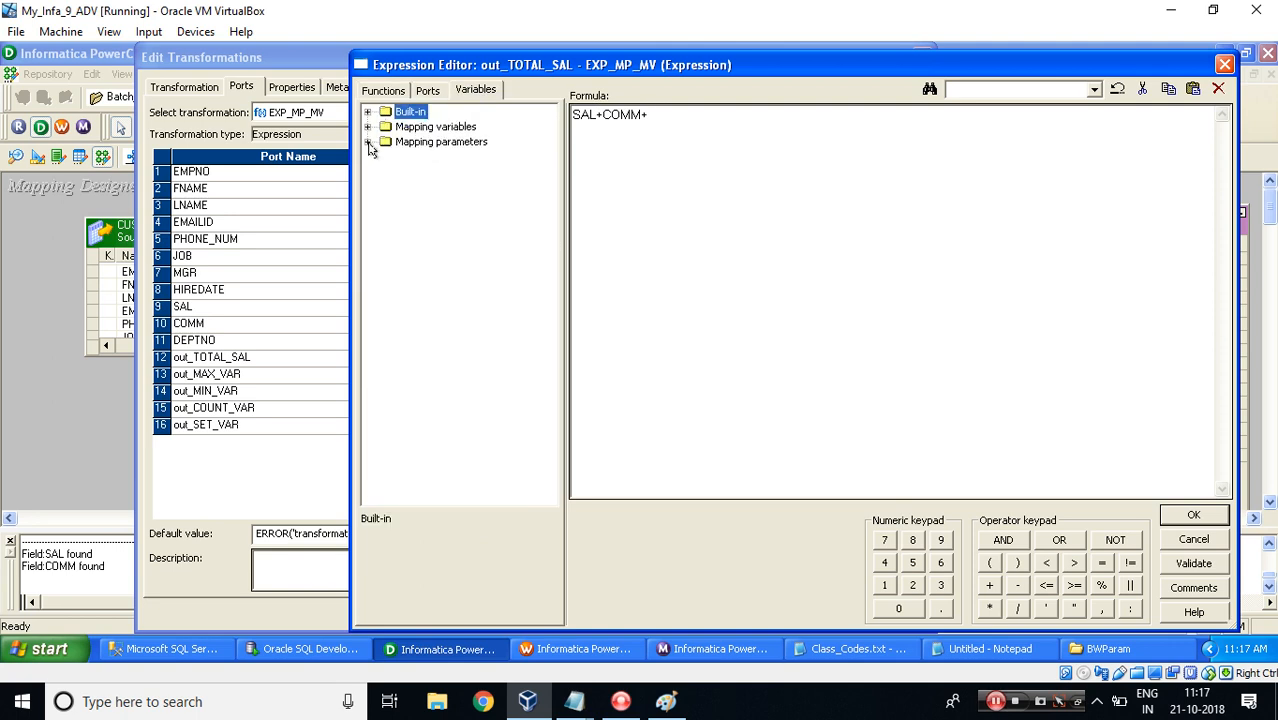
left_click(367, 142)
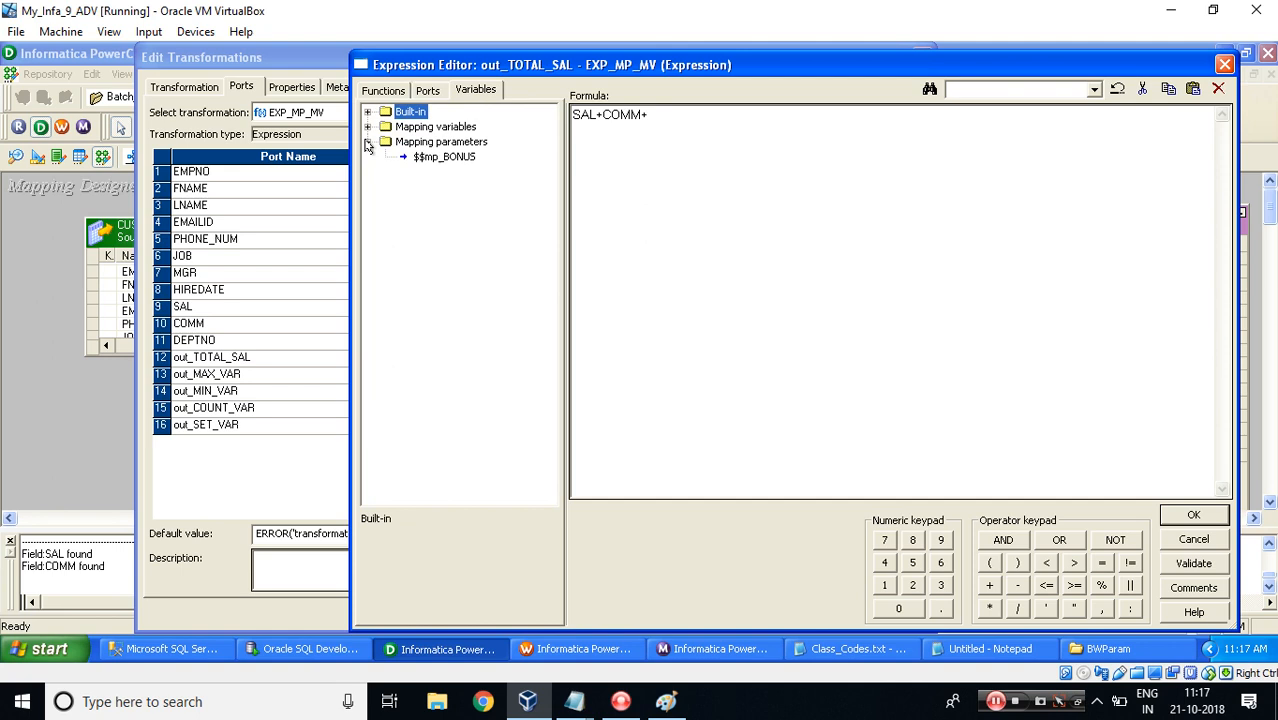
double_click(430, 159)
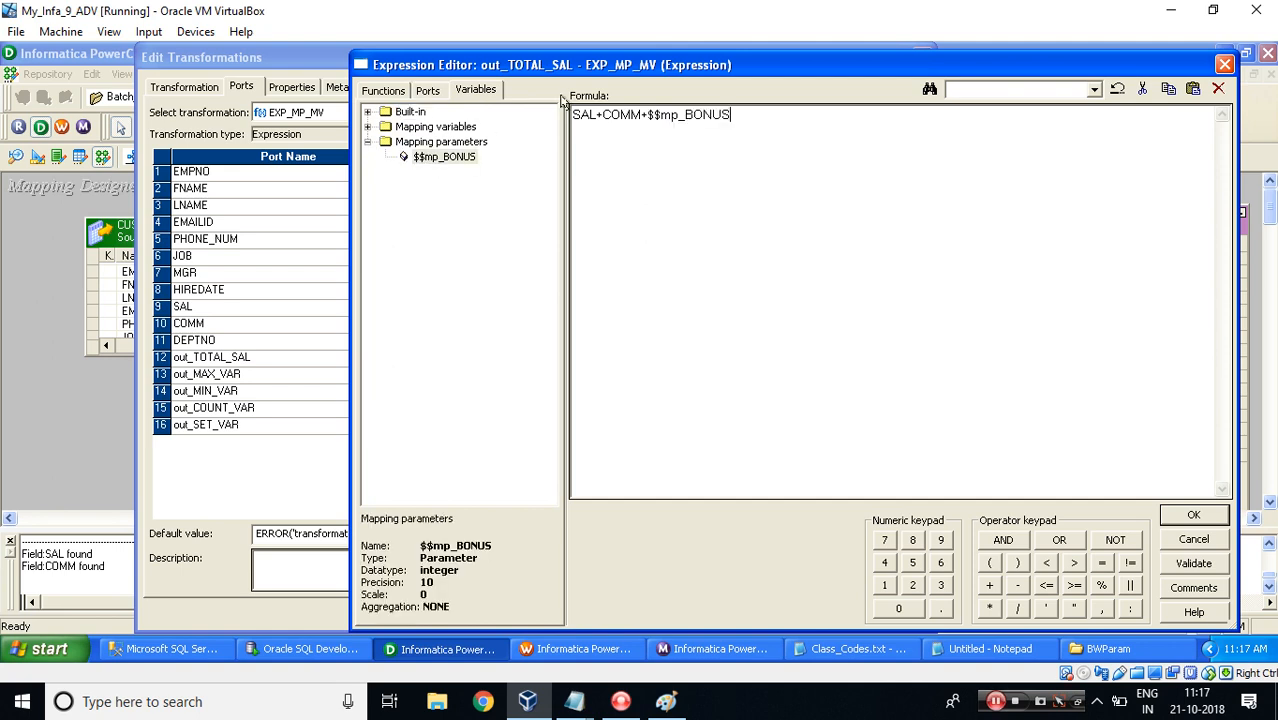
left_click_drag(597, 115, 550, 119)
left_click_drag(642, 116, 606, 117)
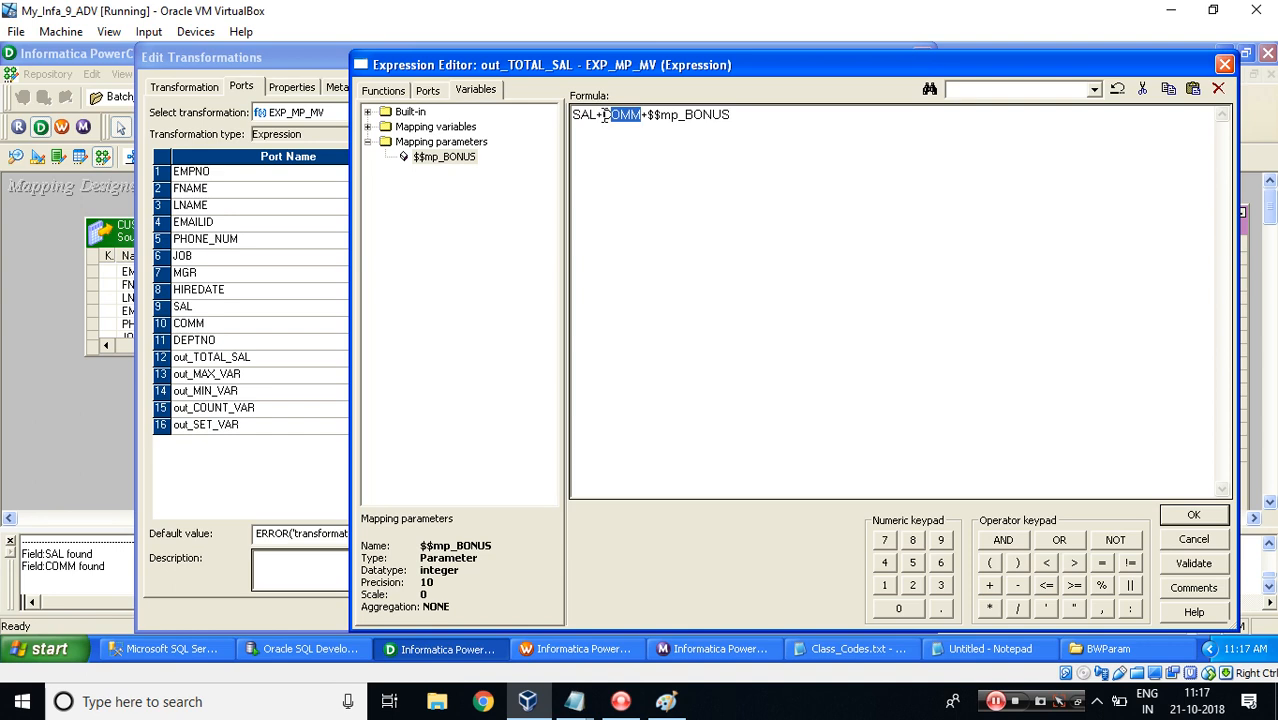
left_click_drag(736, 115, 650, 117)
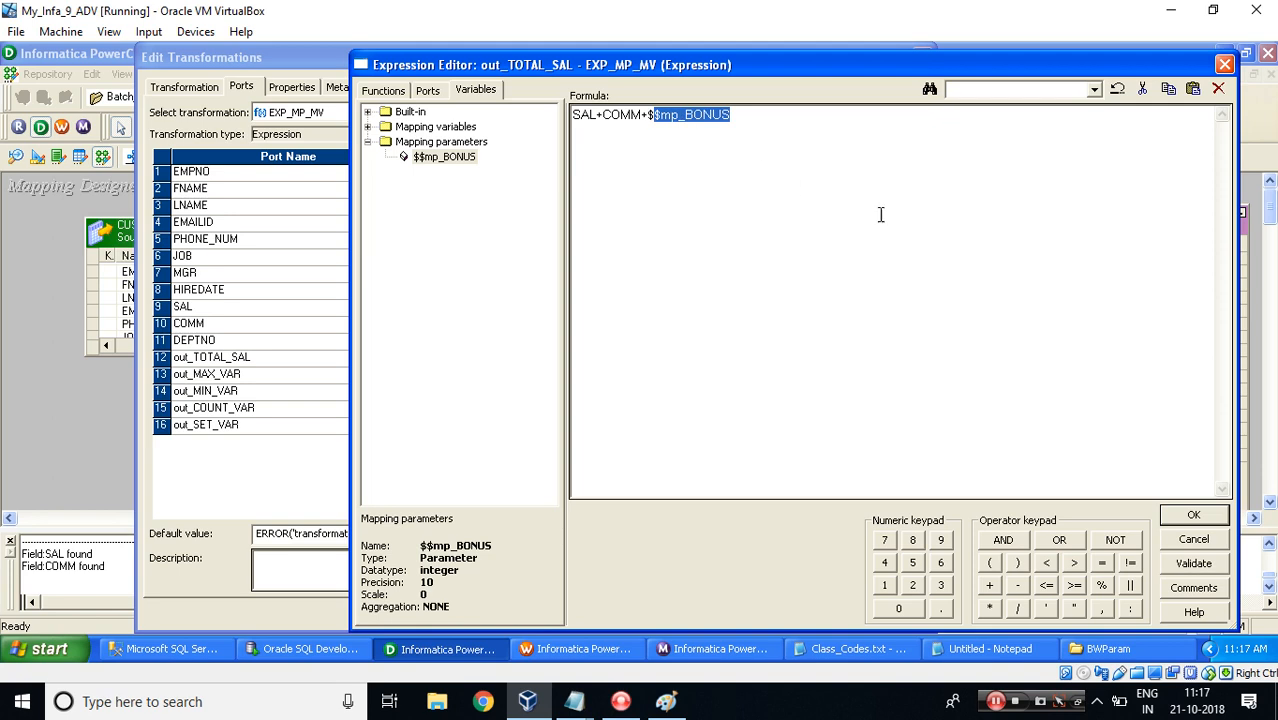
left_click(1178, 513)
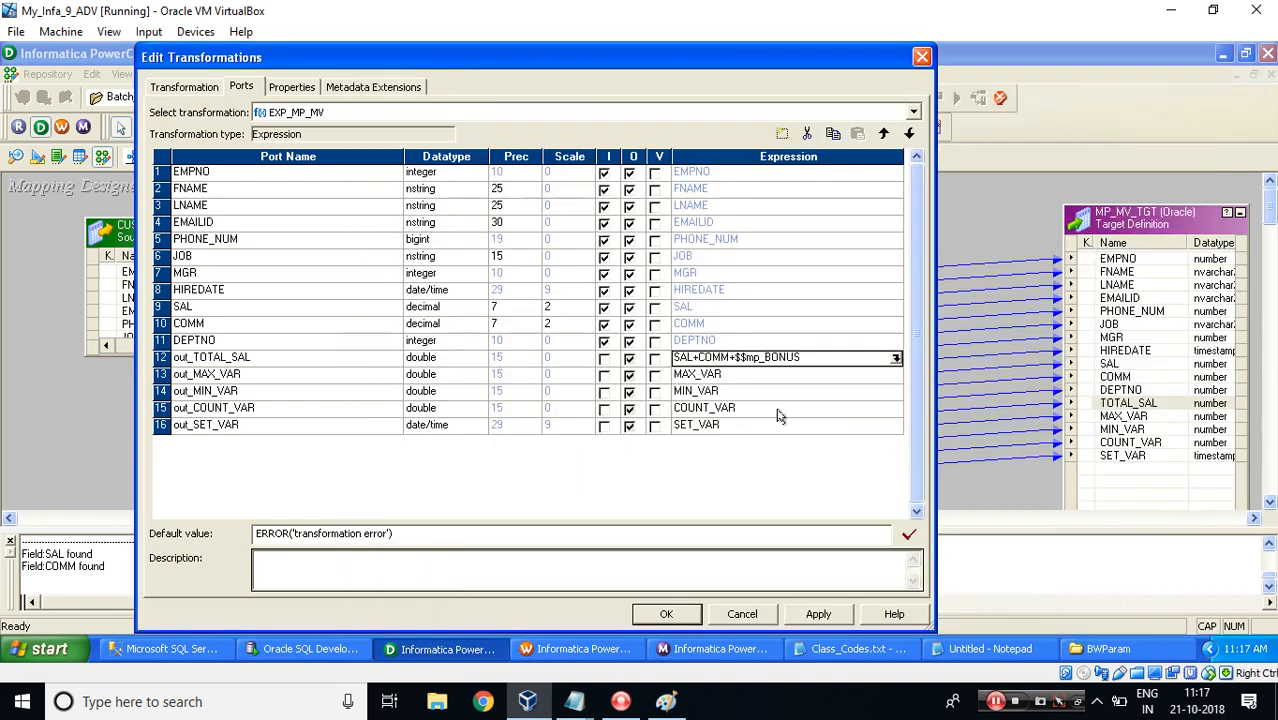
Set the out_MAX_VAR expression to SETMAXVARIABLE($$mv_MAX_SAL,SAL).
left_click(889, 376)
left_click(896, 375)
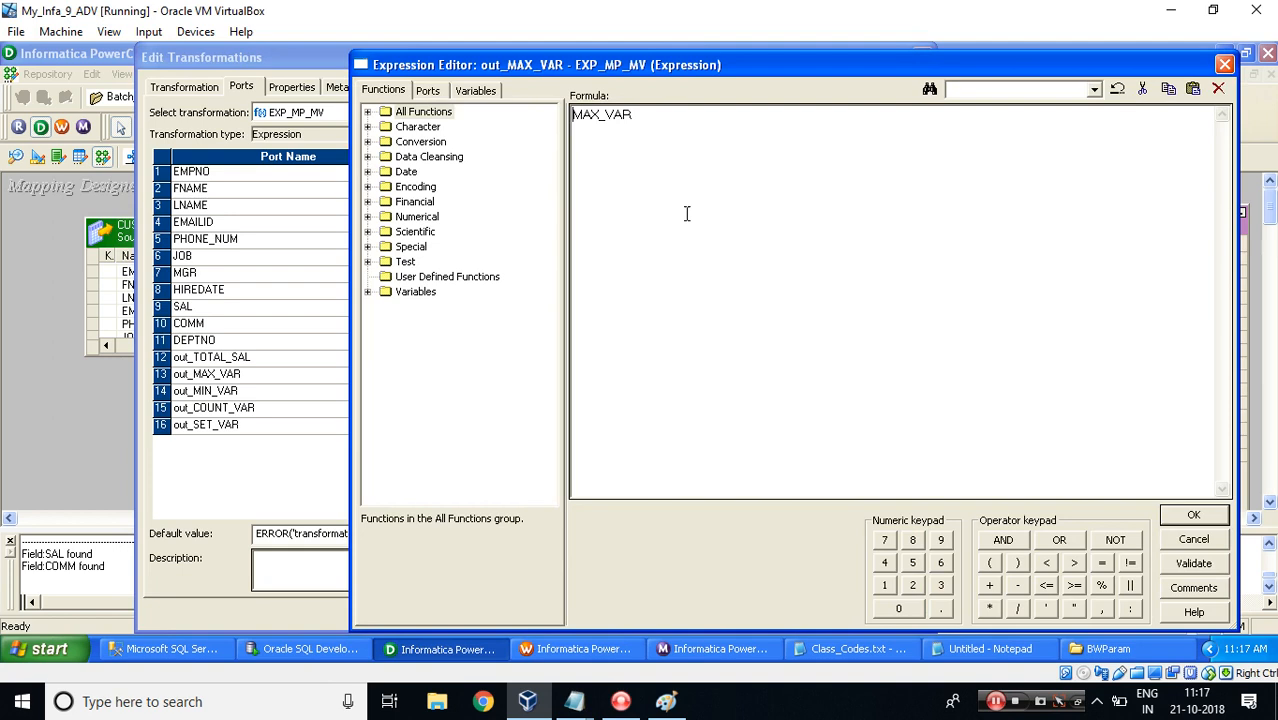
left_click(367, 292)
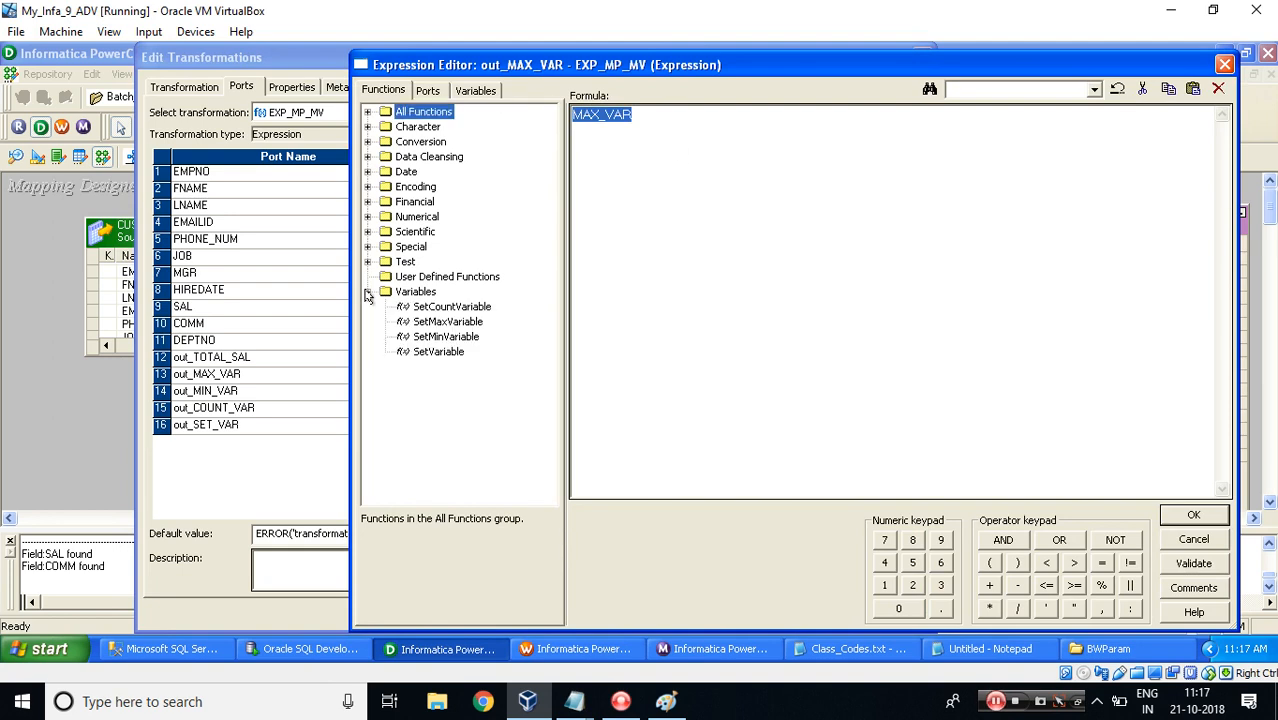
double_click(454, 322)
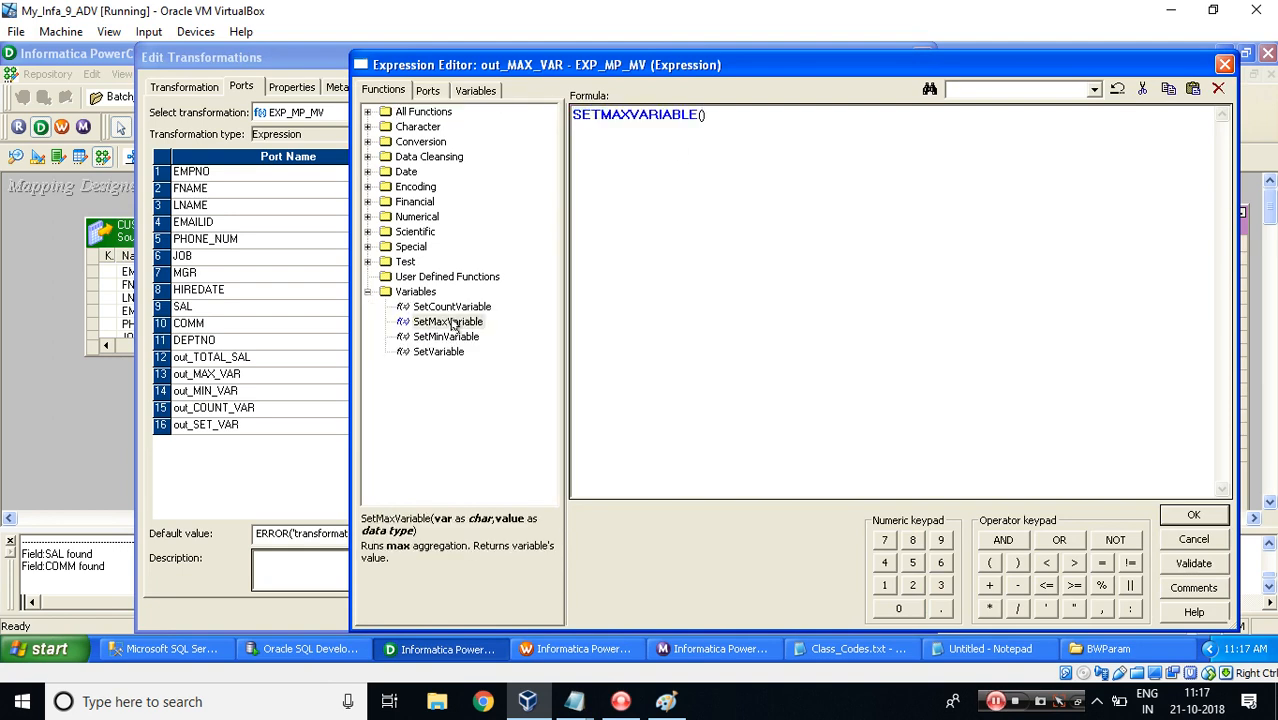
left_click(426, 92)
left_click(476, 90)
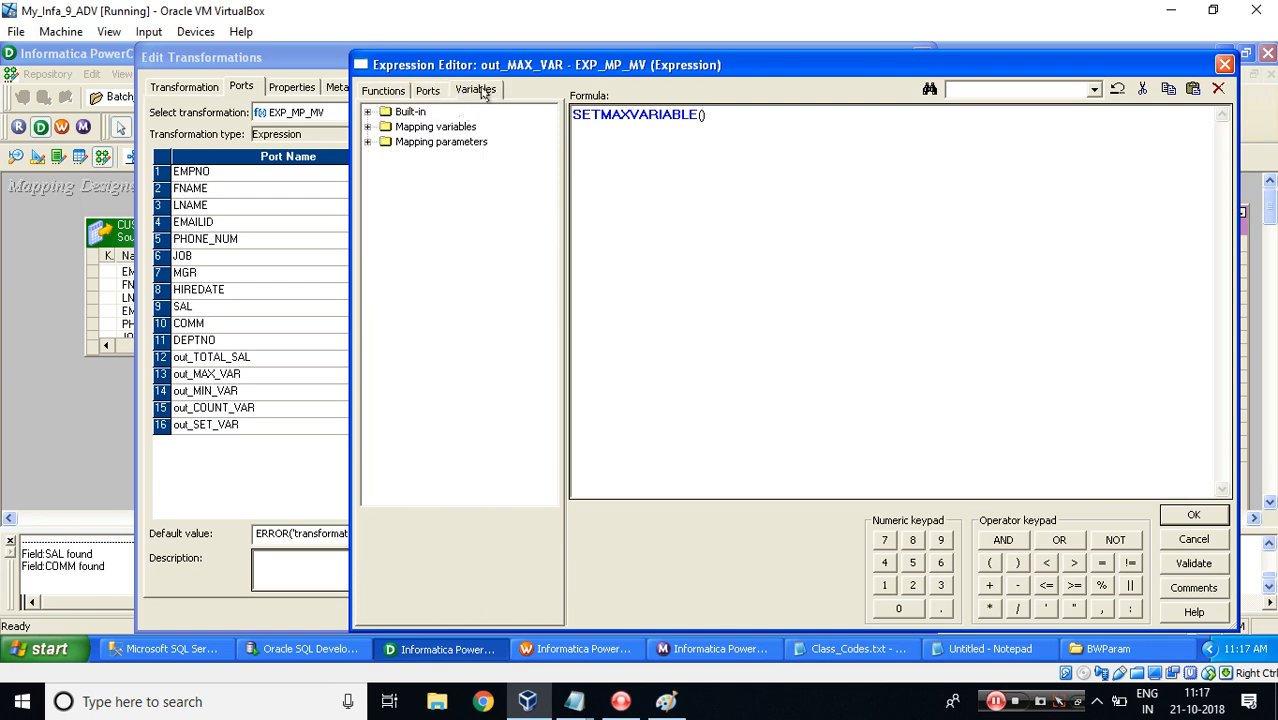
left_click(367, 127)
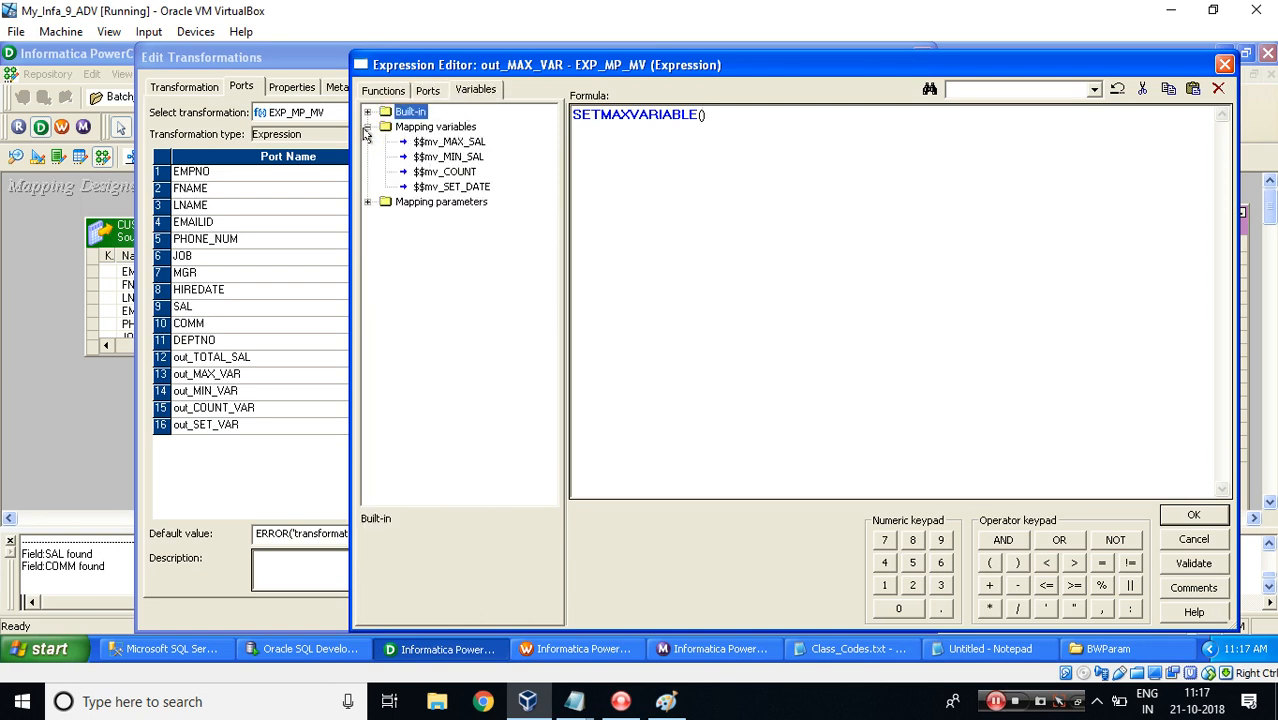
left_click(447, 145)
double_click(447, 143)
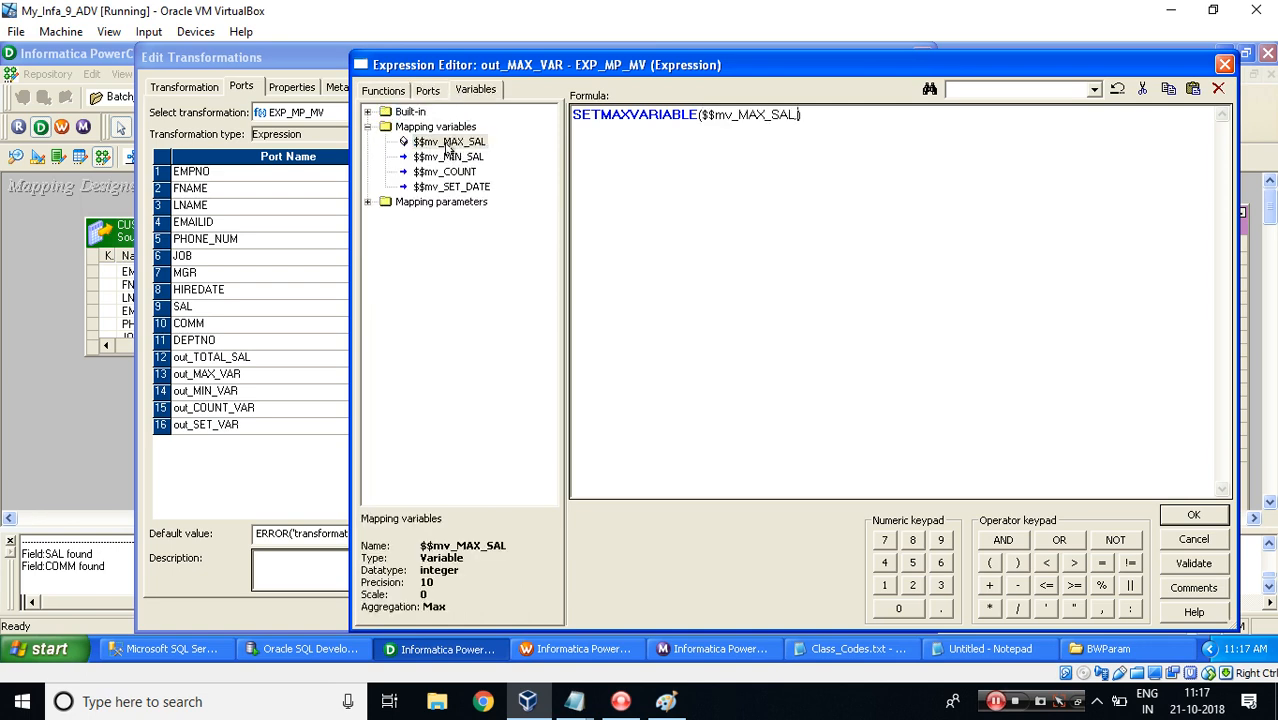
left_click(427, 91)
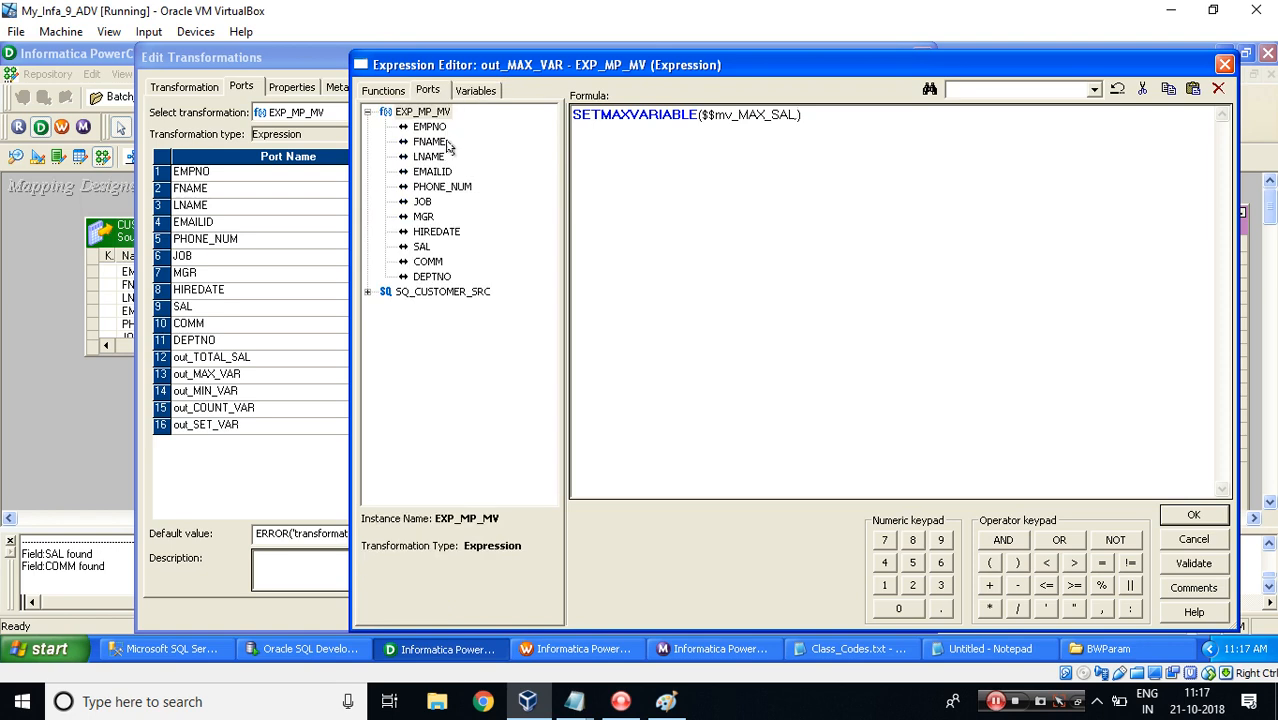
left_click(420, 247)
double_click(420, 247)
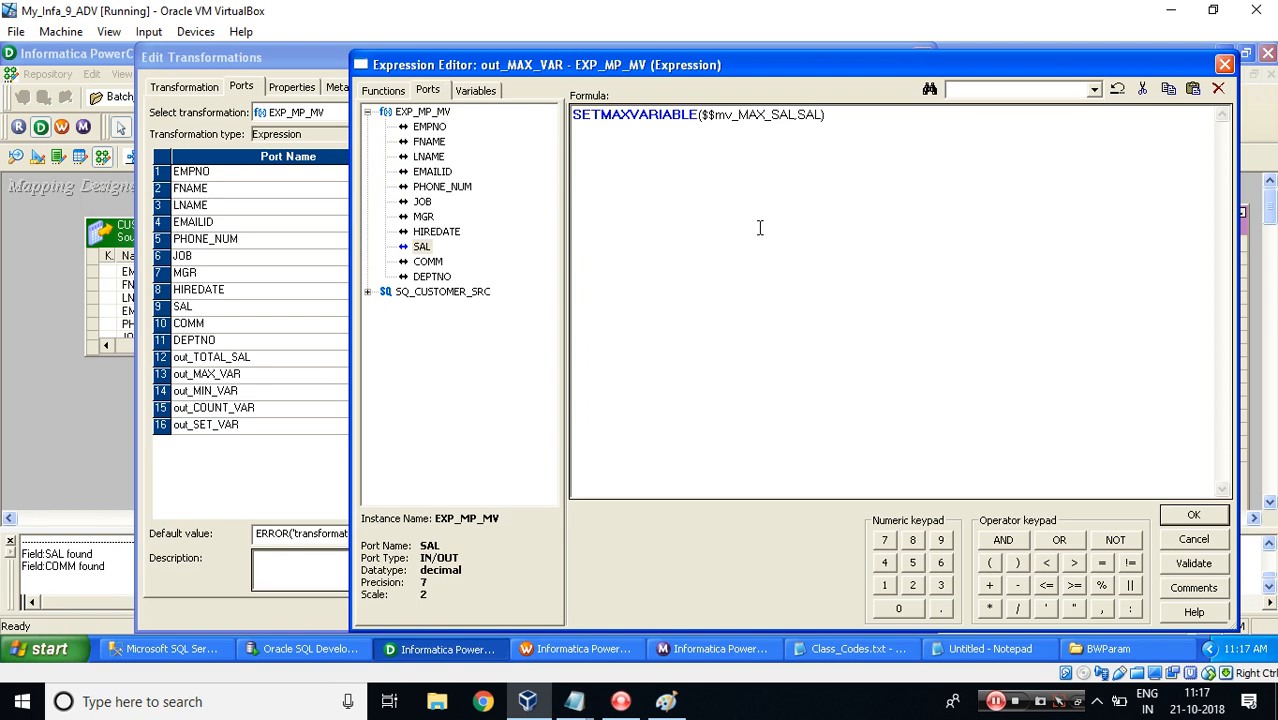
left_click(1166, 515)
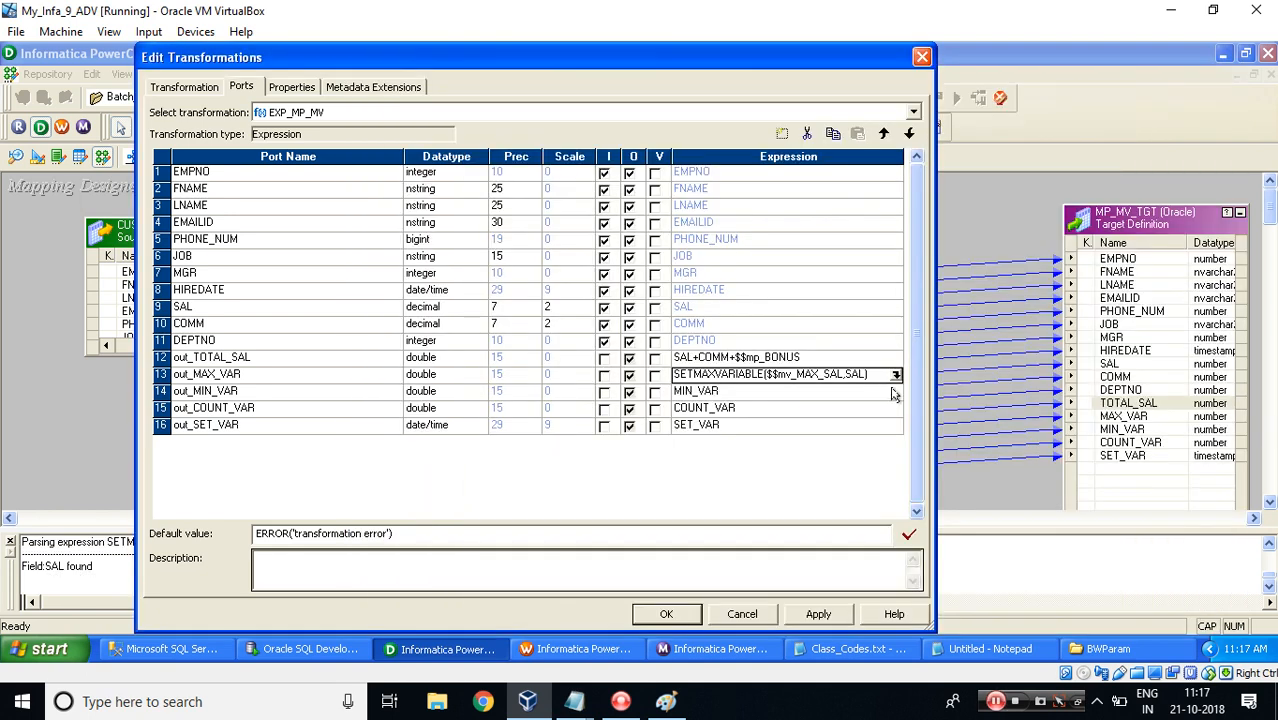
Set the out_MIN_VAR expression to SETMINVARIABLE($$mv_MIN_SAL,SAL).
double_click(896, 392)
left_click_drag(648, 124, 558, 130)
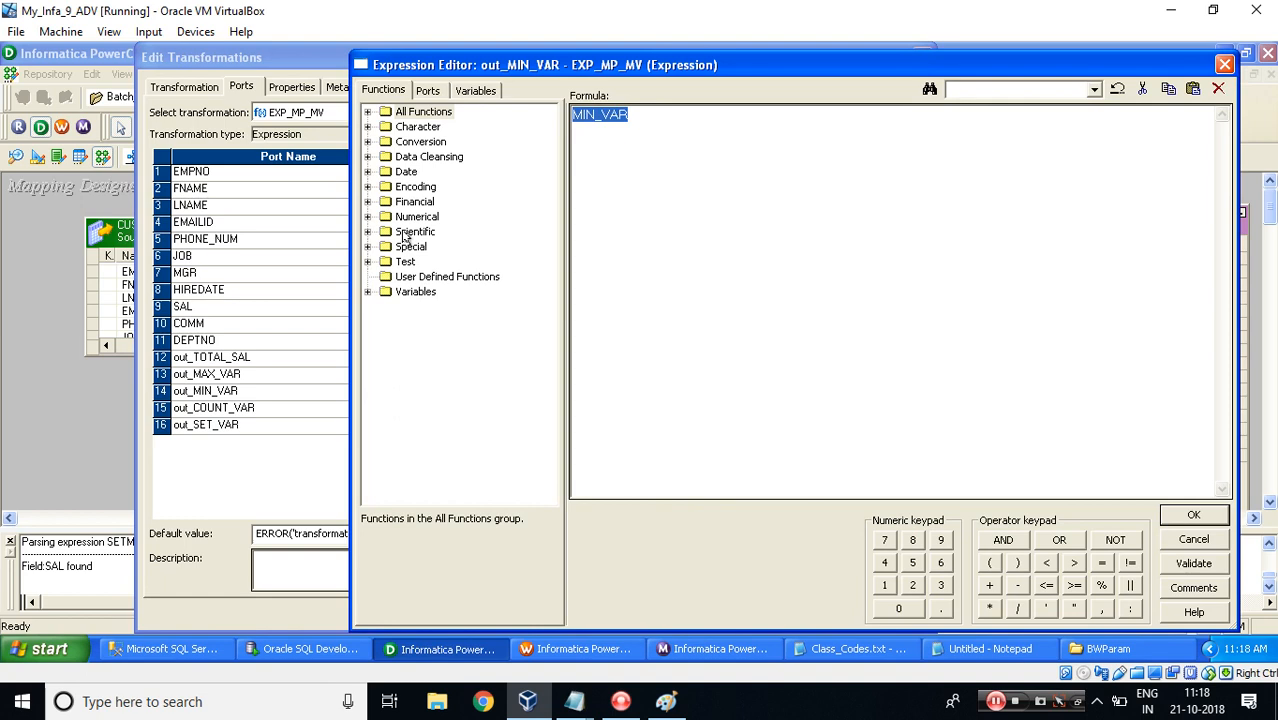
left_click(368, 292)
double_click(446, 337)
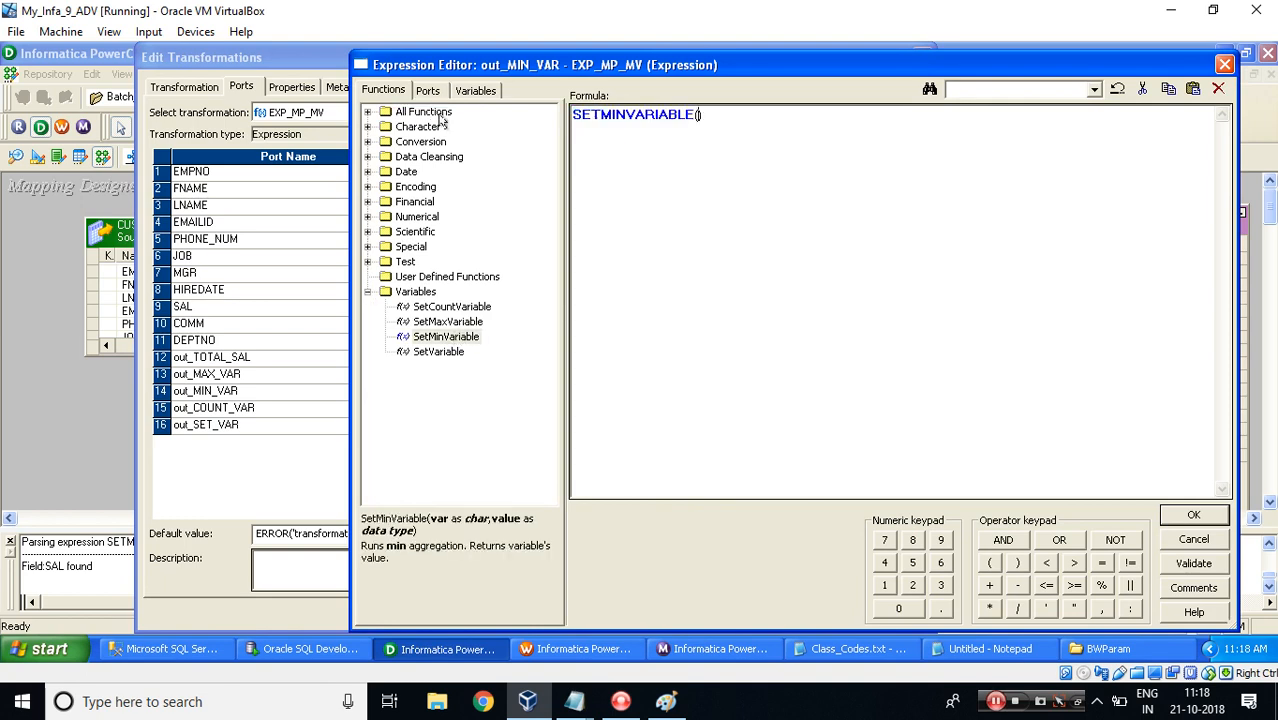
left_click(462, 91)
double_click(416, 130)
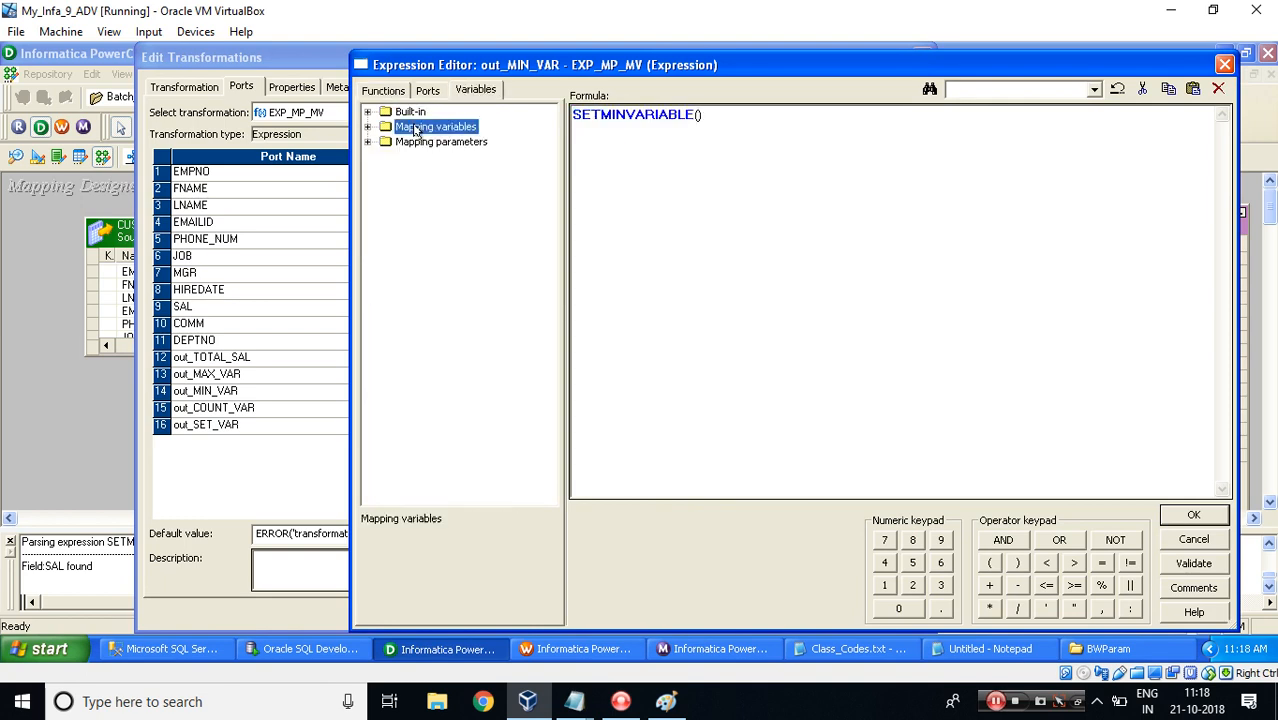
double_click(441, 160)
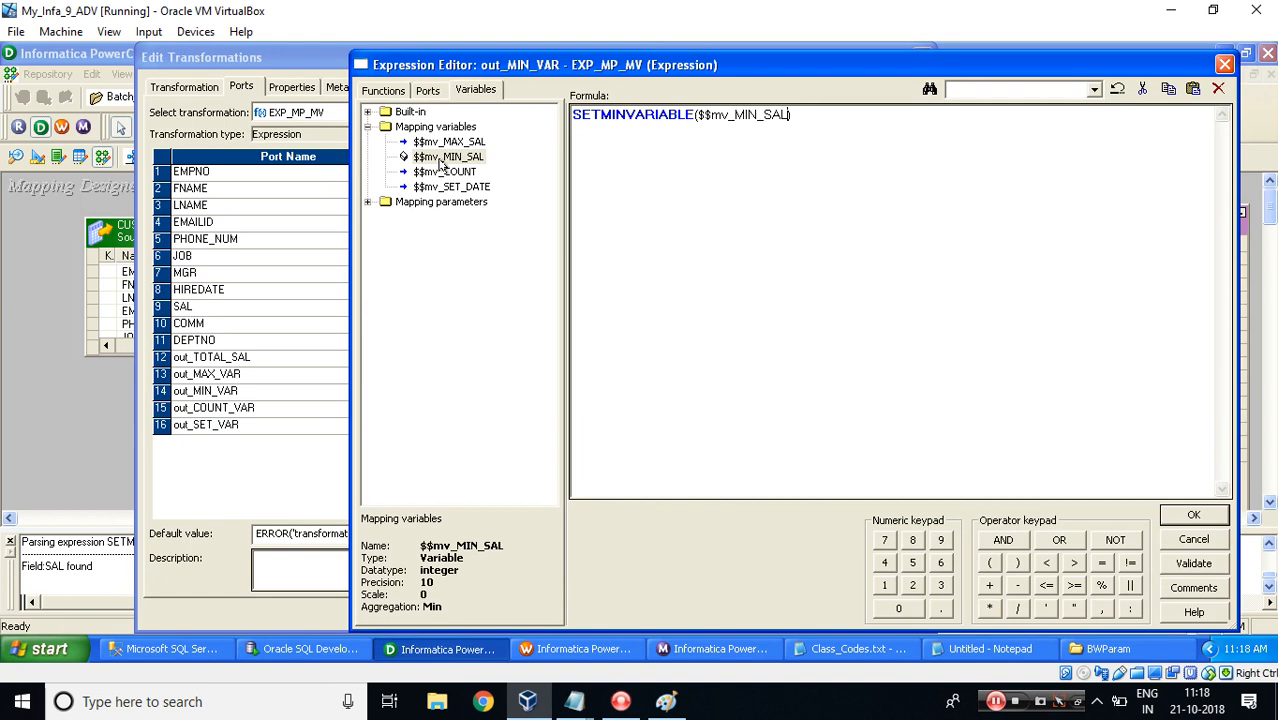
left_click(421, 92)
double_click(420, 247)
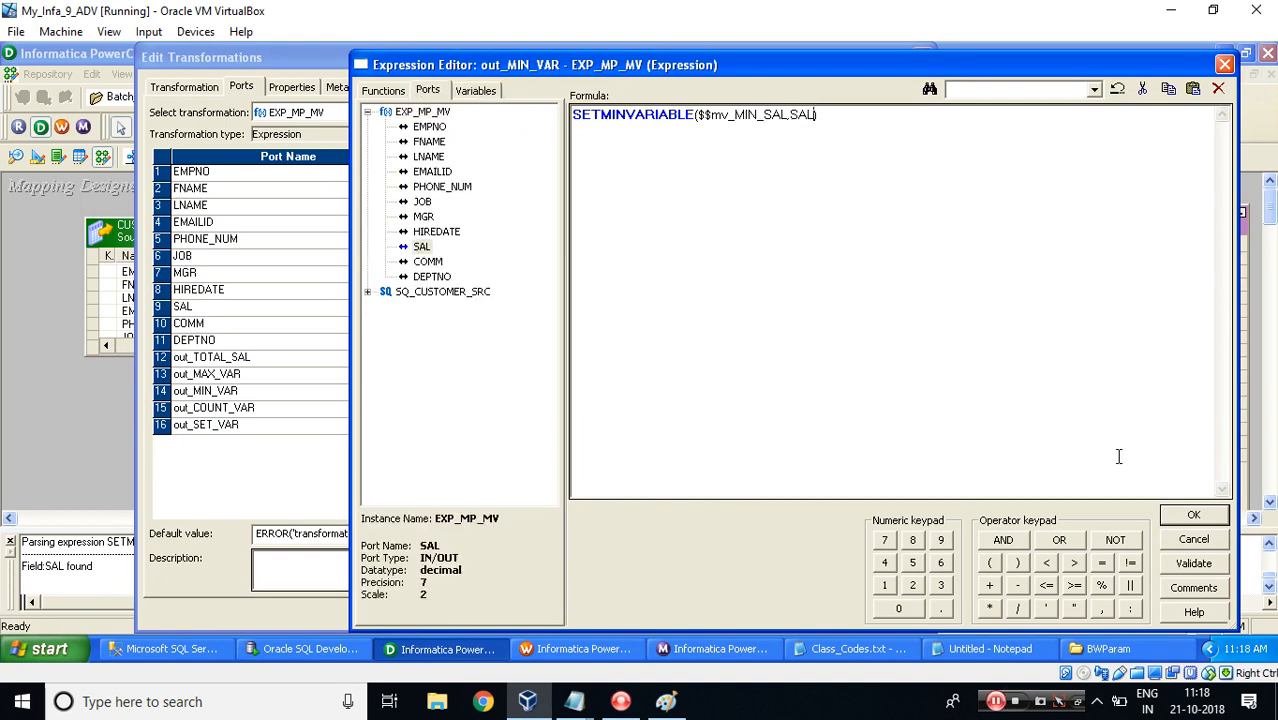
left_click(1188, 515)
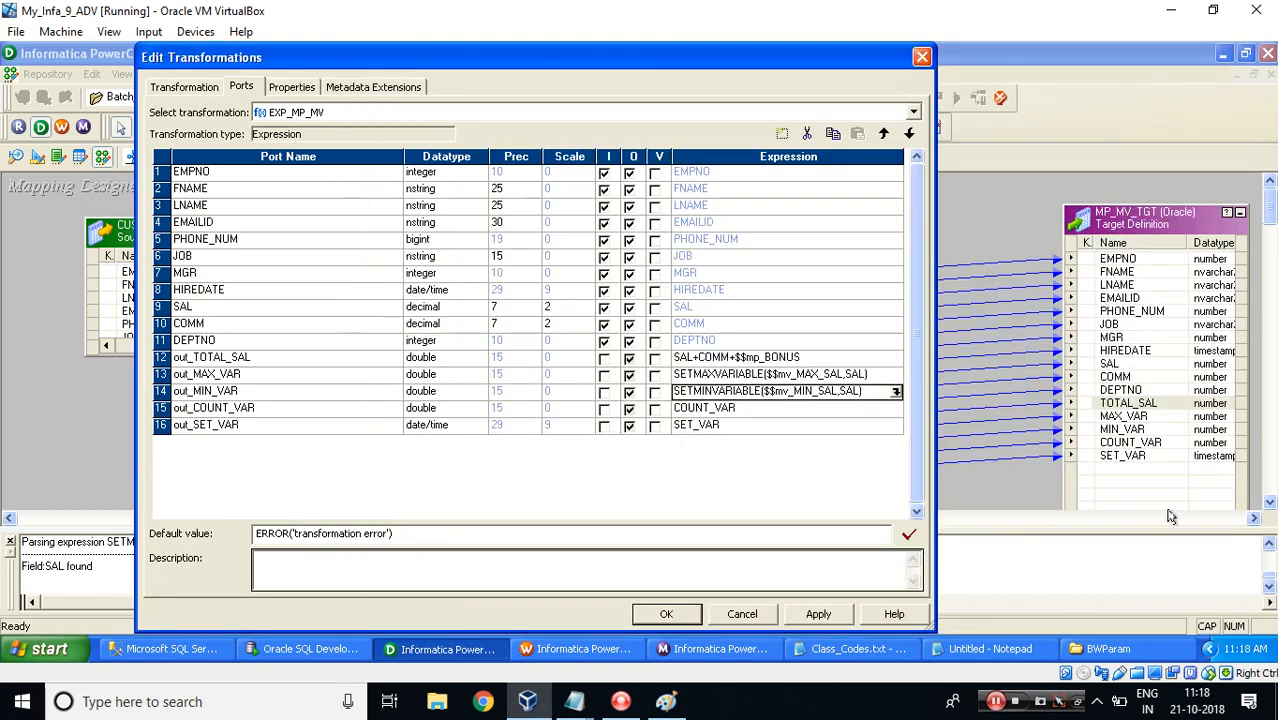
Set the out_COUNT_VAR expression to SETCOUNTVARIABLE($$mv_COUNT) using the expression editor.
left_click(886, 408)
left_click(895, 408)
left_click_drag(724, 122, 489, 107)
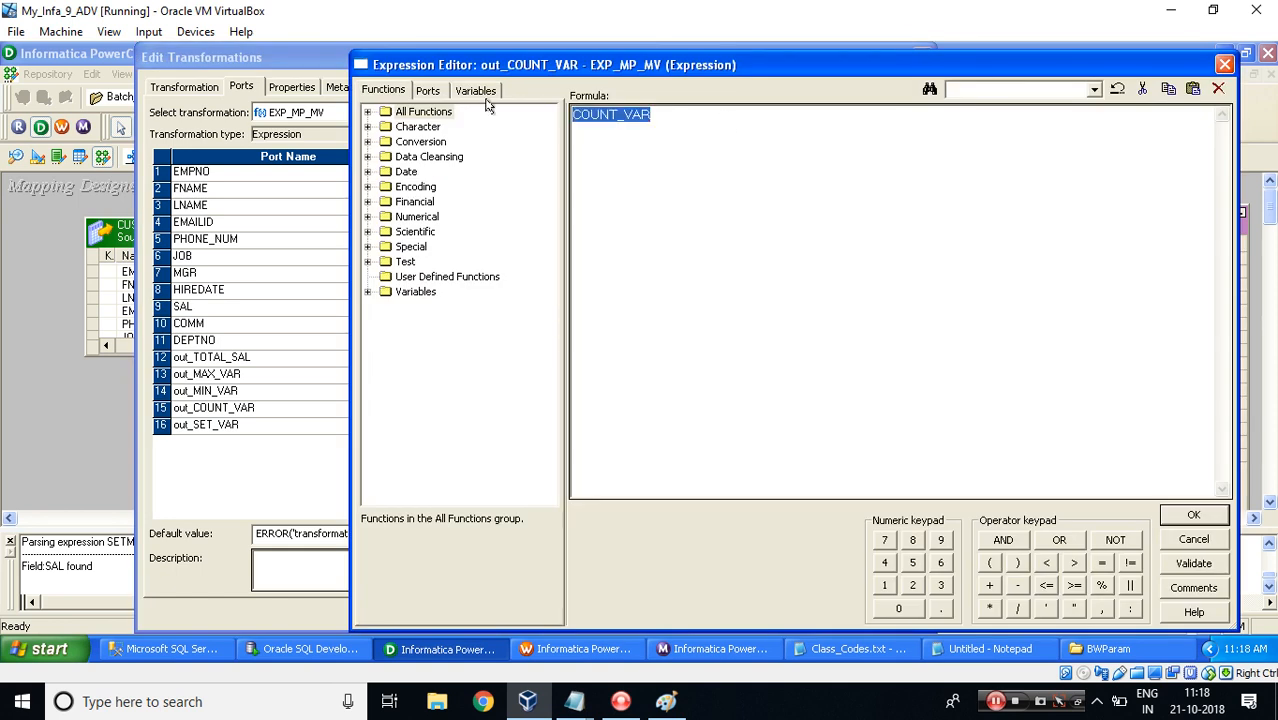
left_click(368, 292)
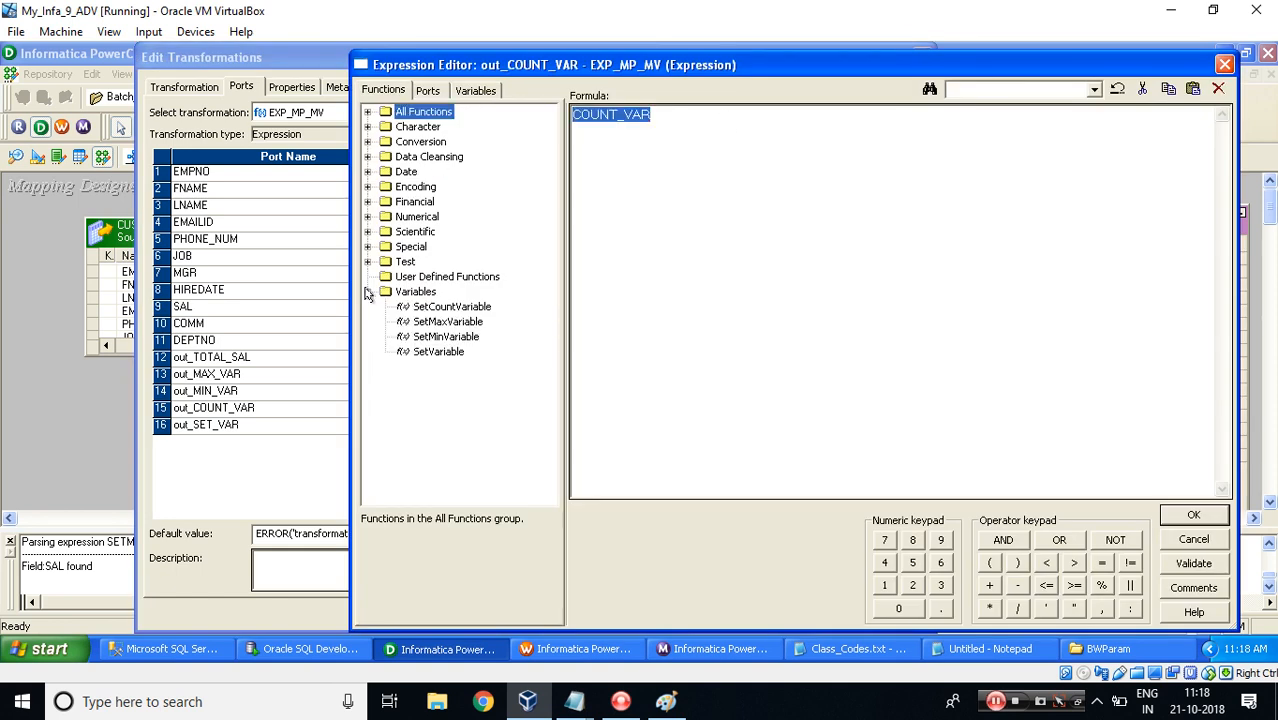
double_click(440, 307)
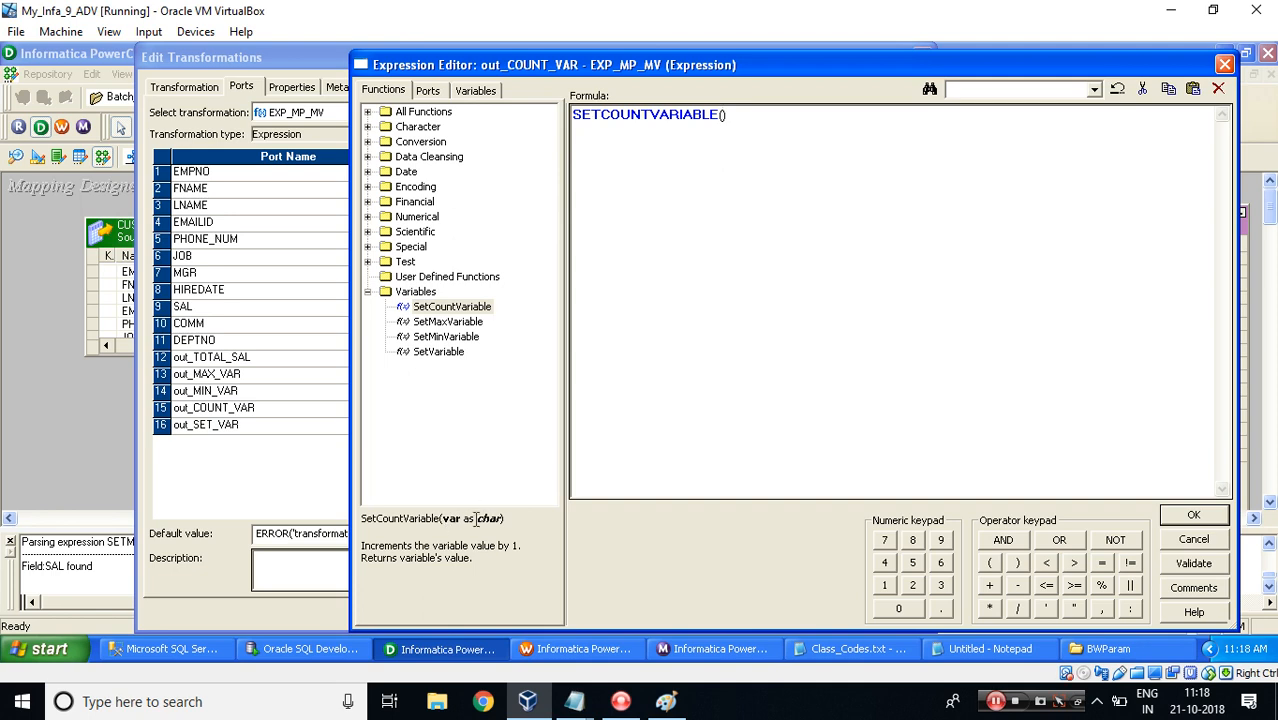
left_click(460, 89)
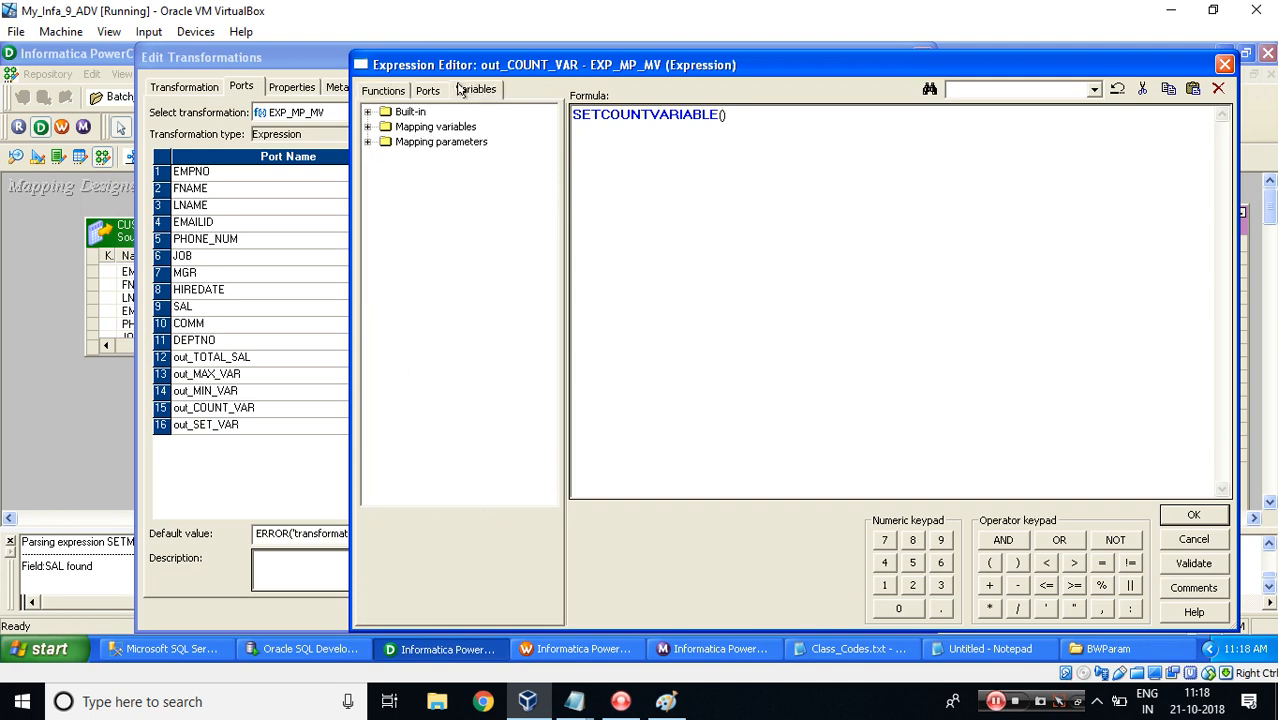
left_click(367, 142)
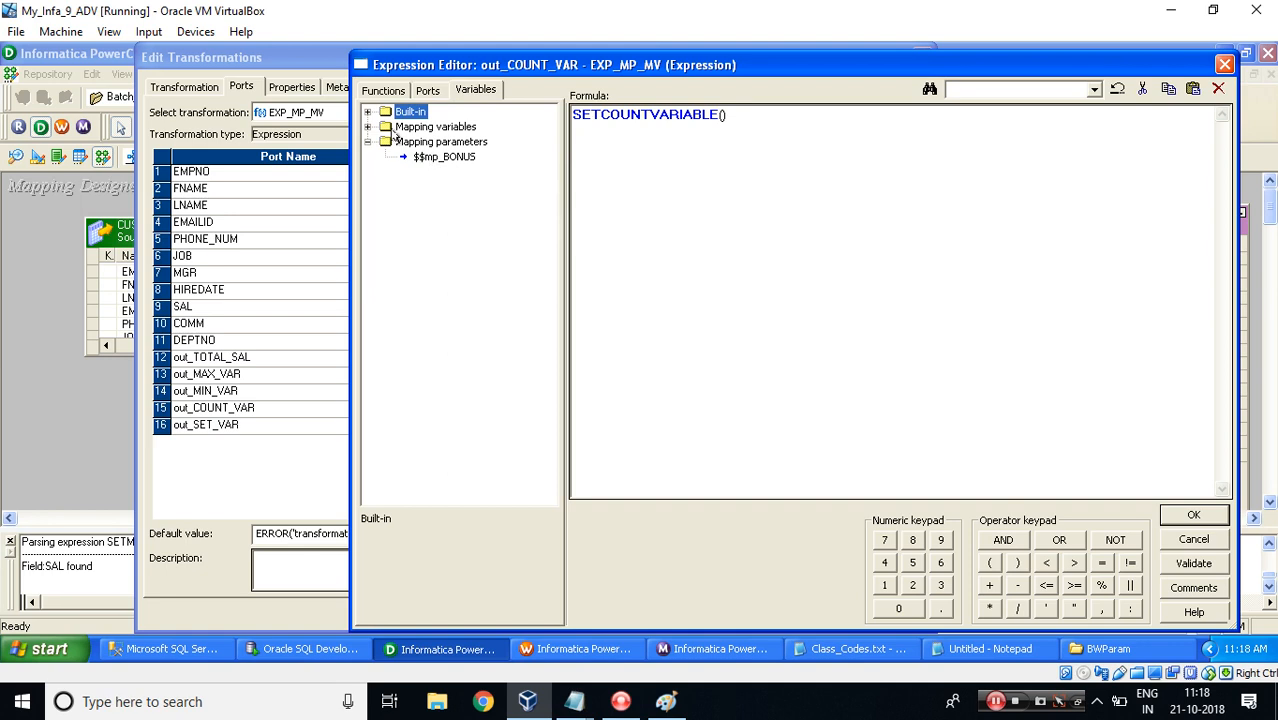
left_click(368, 127)
double_click(447, 172)
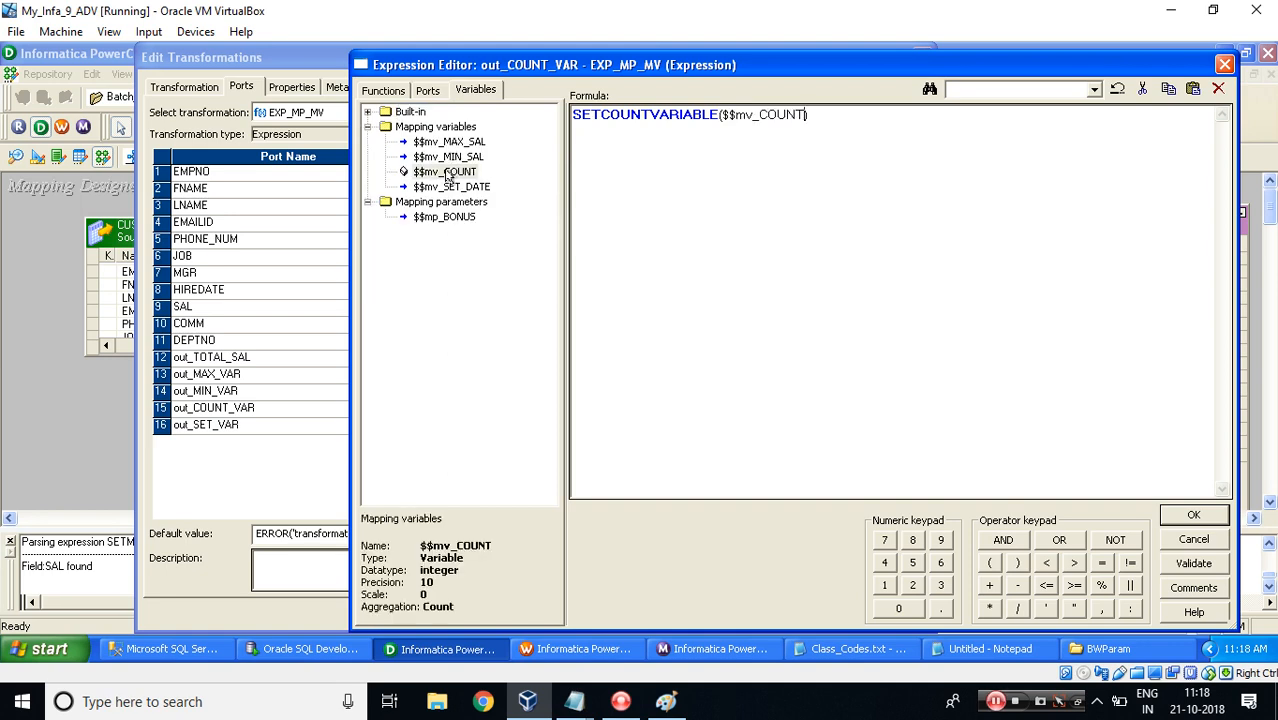
left_click(1186, 516)
Open the out_SET_VAR expression and insert SETVARIABLE with the $$mv_SET_DATE variable.
left_click(895, 427)
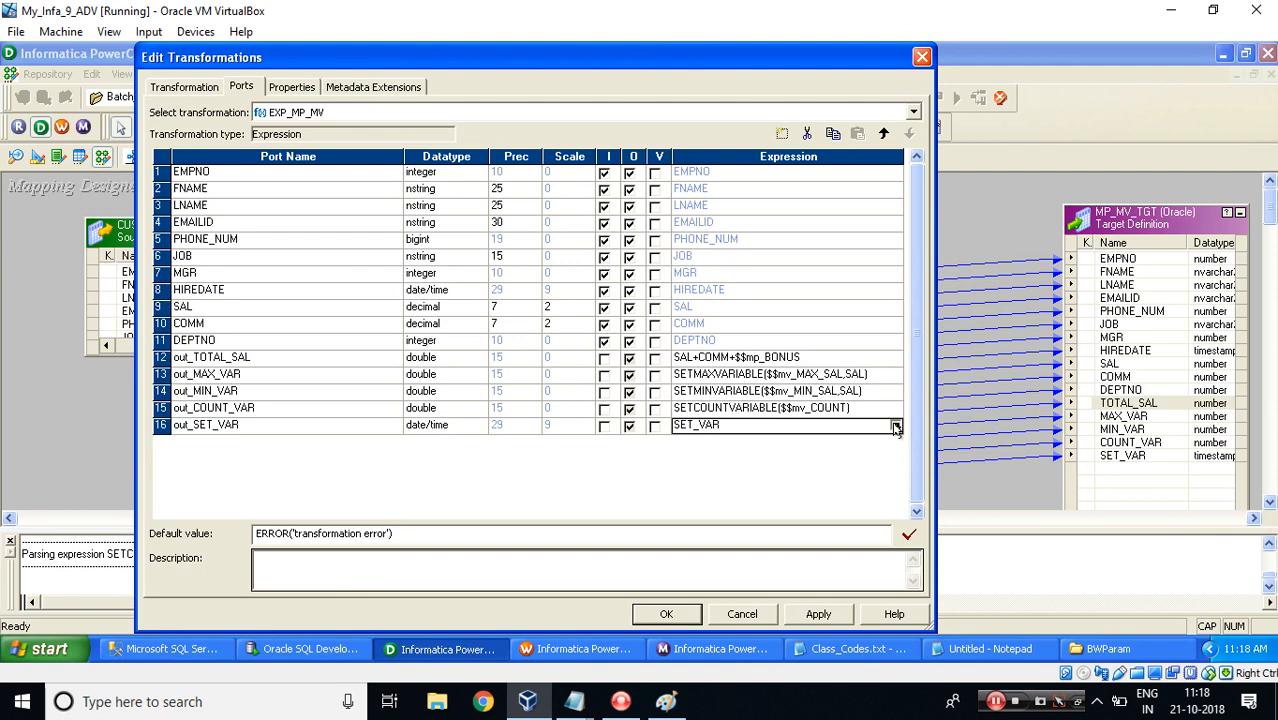
left_click(895, 427)
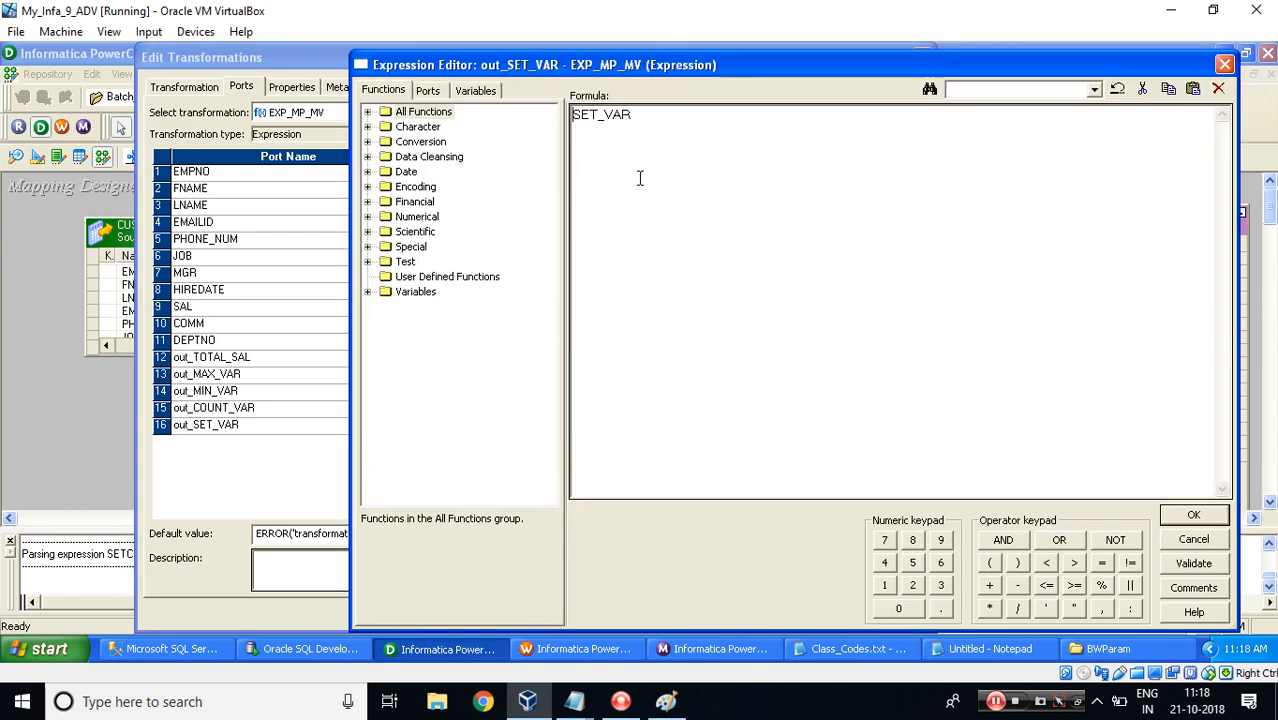
left_click(367, 292)
double_click(437, 352)
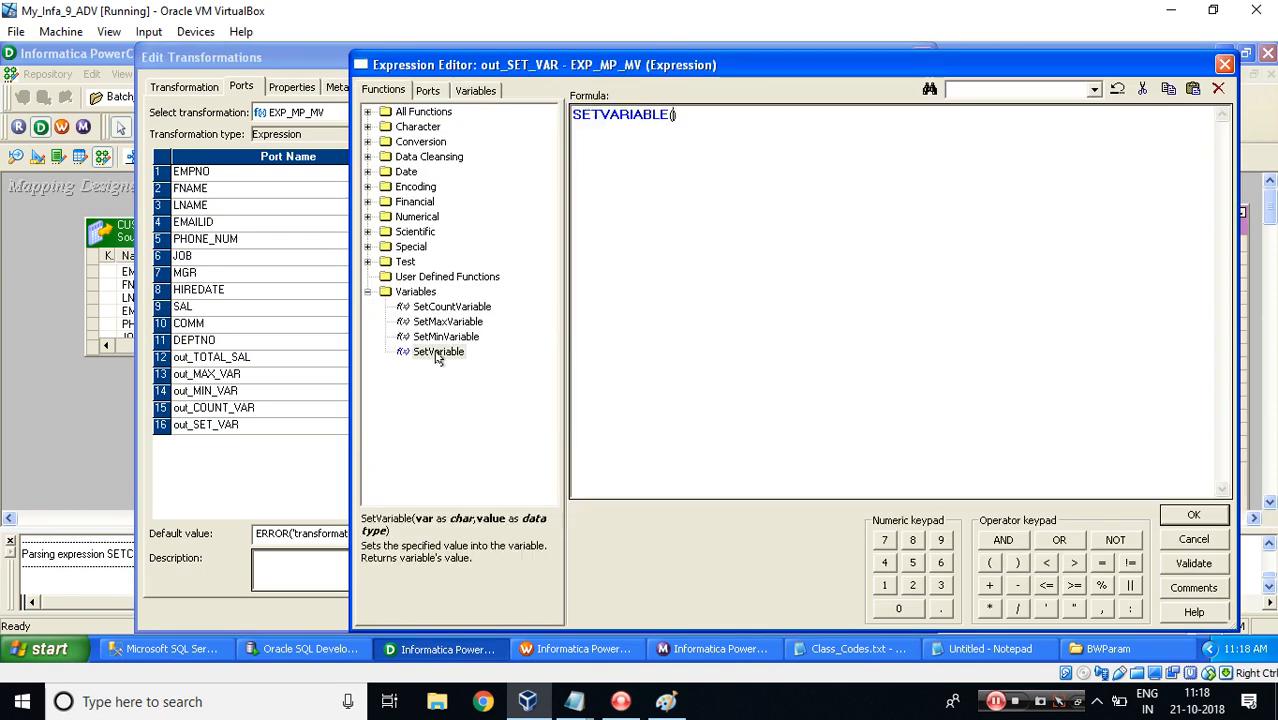
left_click(470, 90)
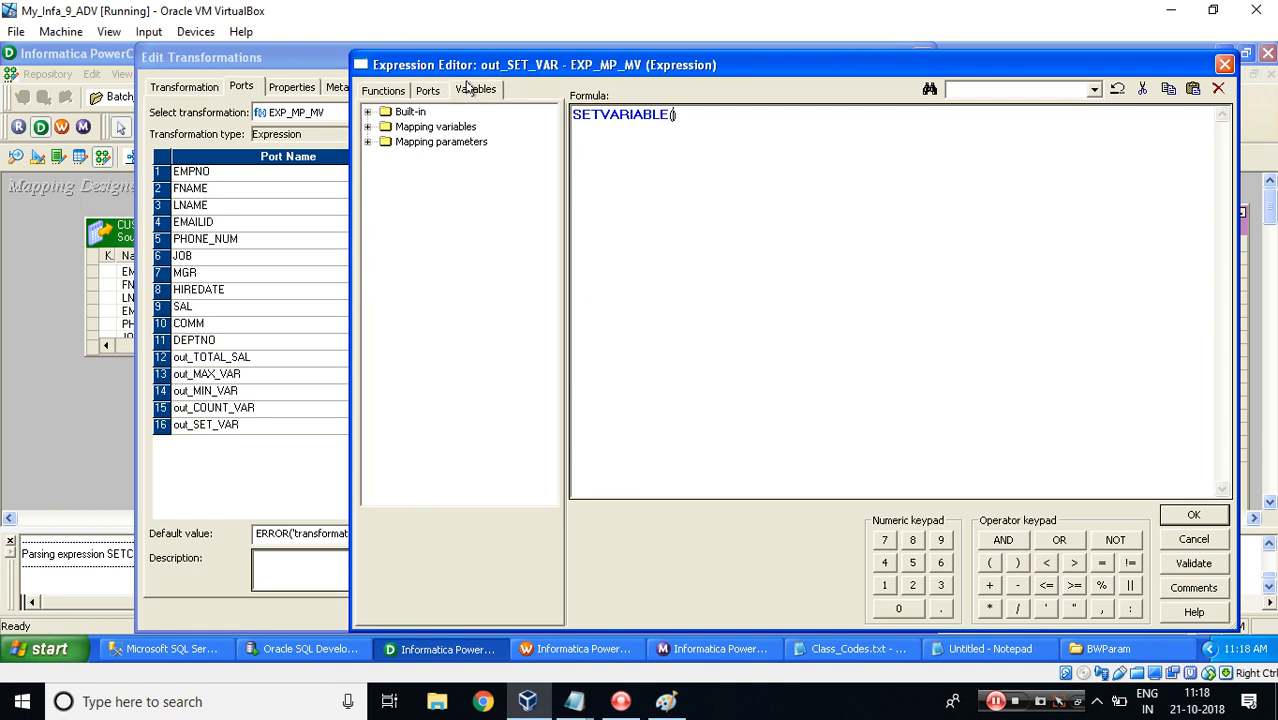
left_click(367, 126)
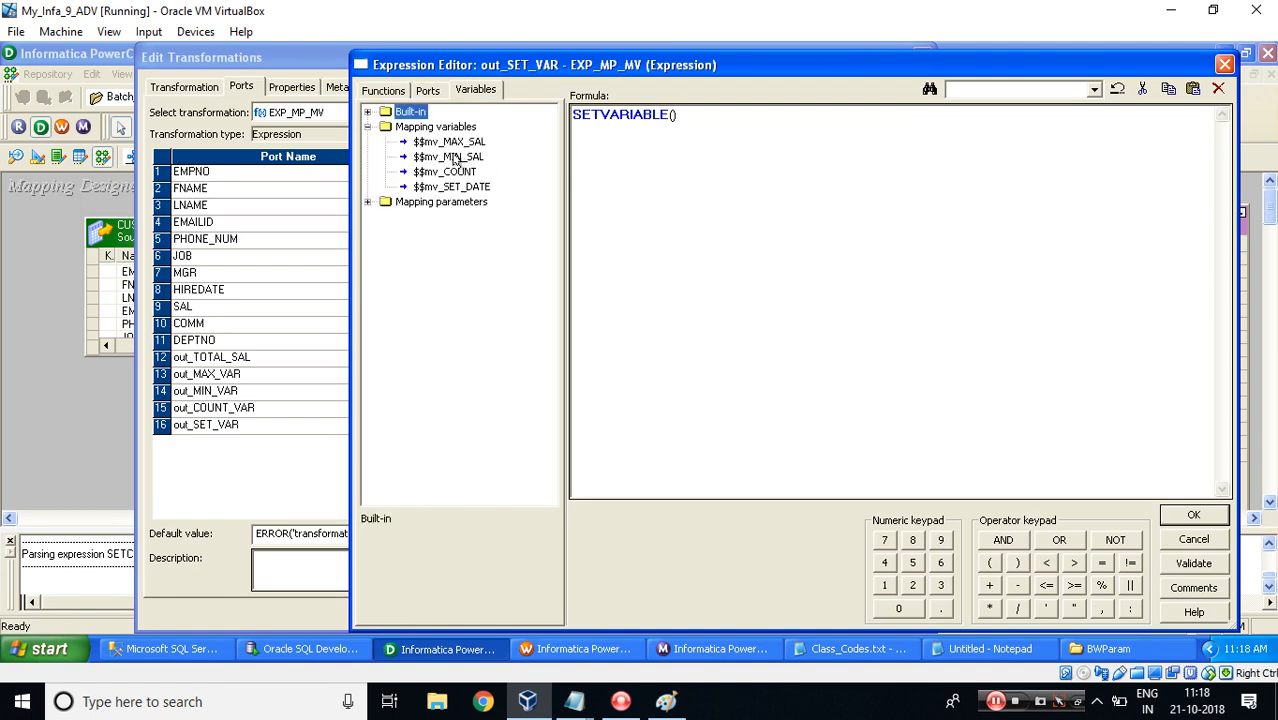
double_click(452, 188)
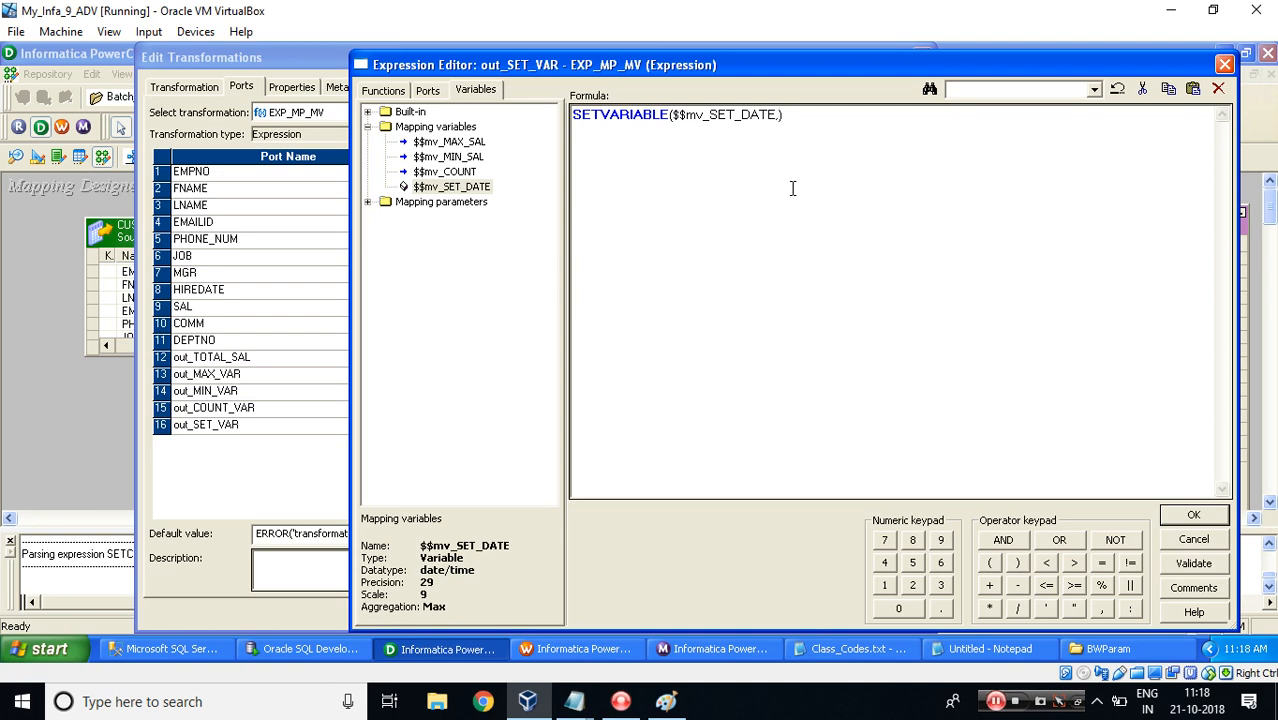
Complete the out_SET_VAR expression as SETVARIABLE($$mv_SET_DATE,ADD_TO_DATE(SYSDATE,'MM',1)) and close the editor.
type("ADD")
type("_TO_DATE(")
type("SYSDATE")
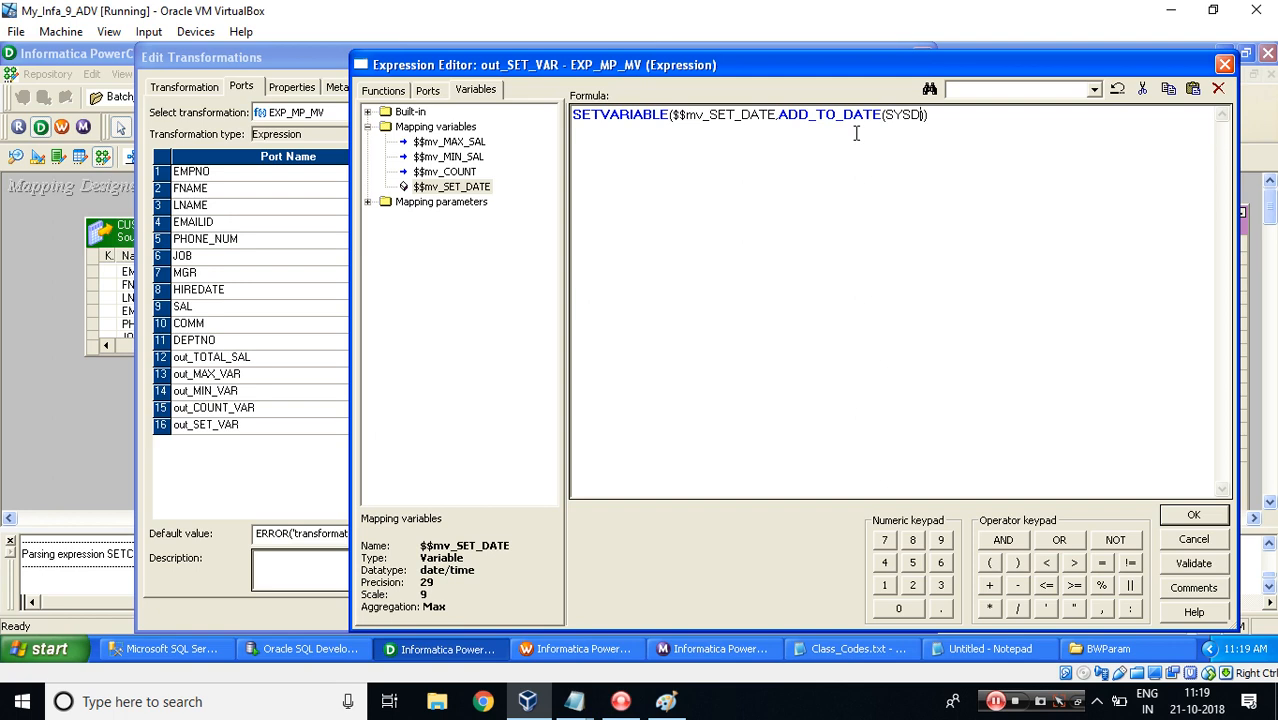
type(",'MM")
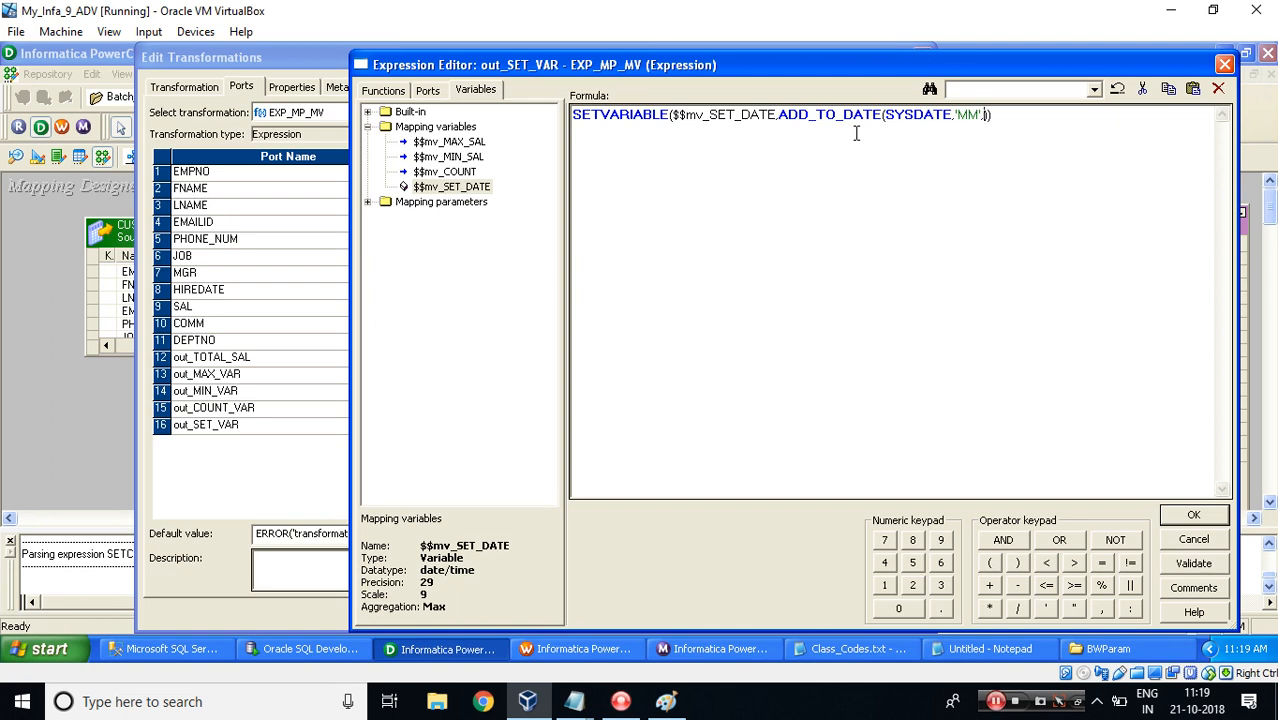
type(",1")
double_click(906, 114)
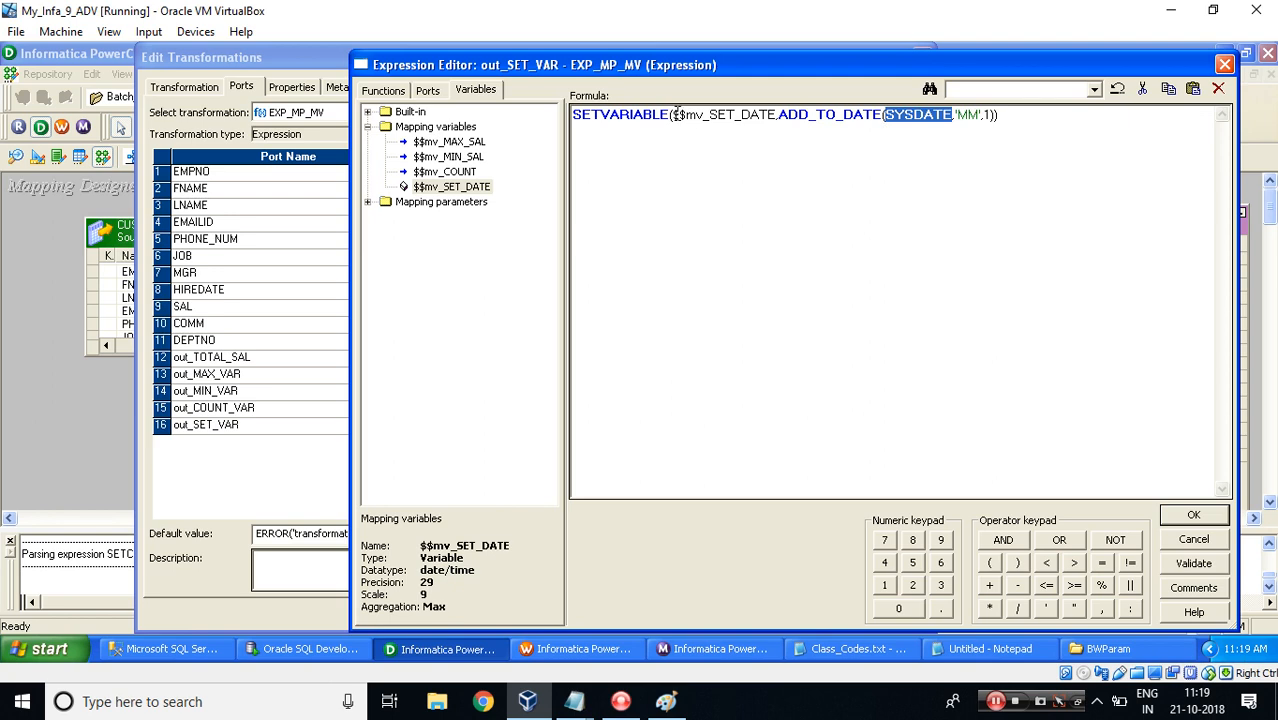
left_click_drag(673, 114, 775, 116)
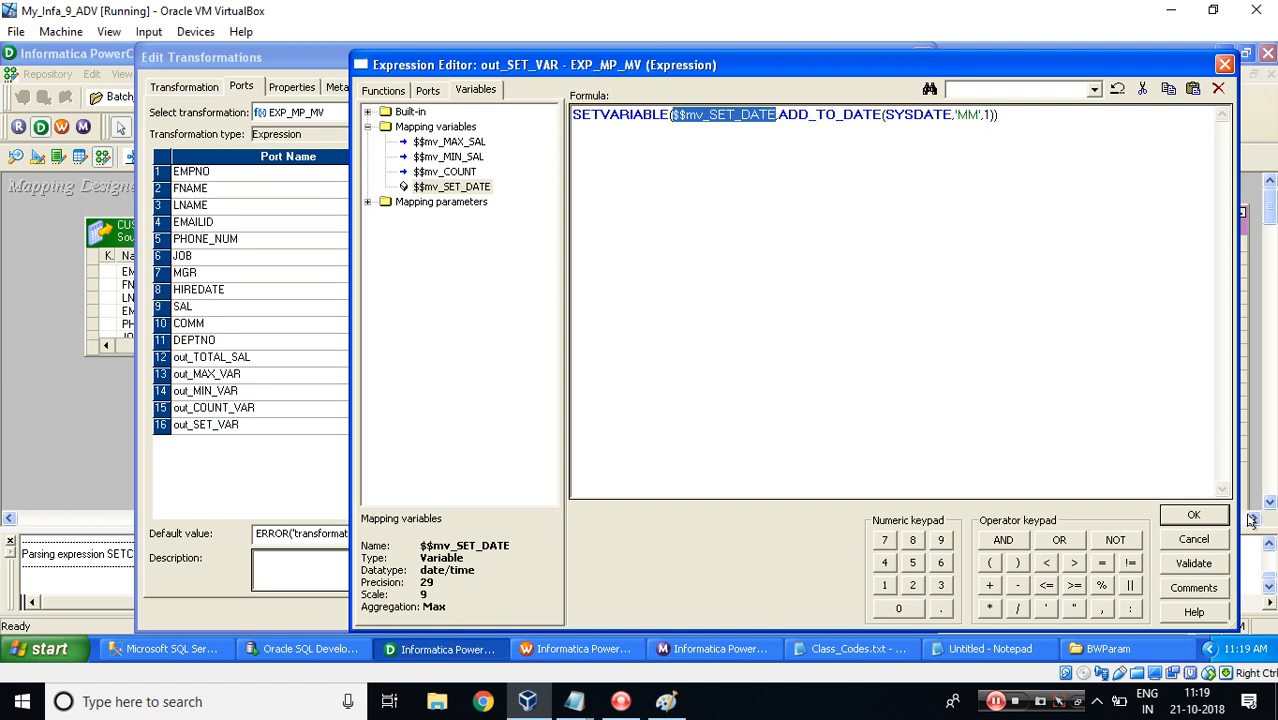
left_click(1186, 517)
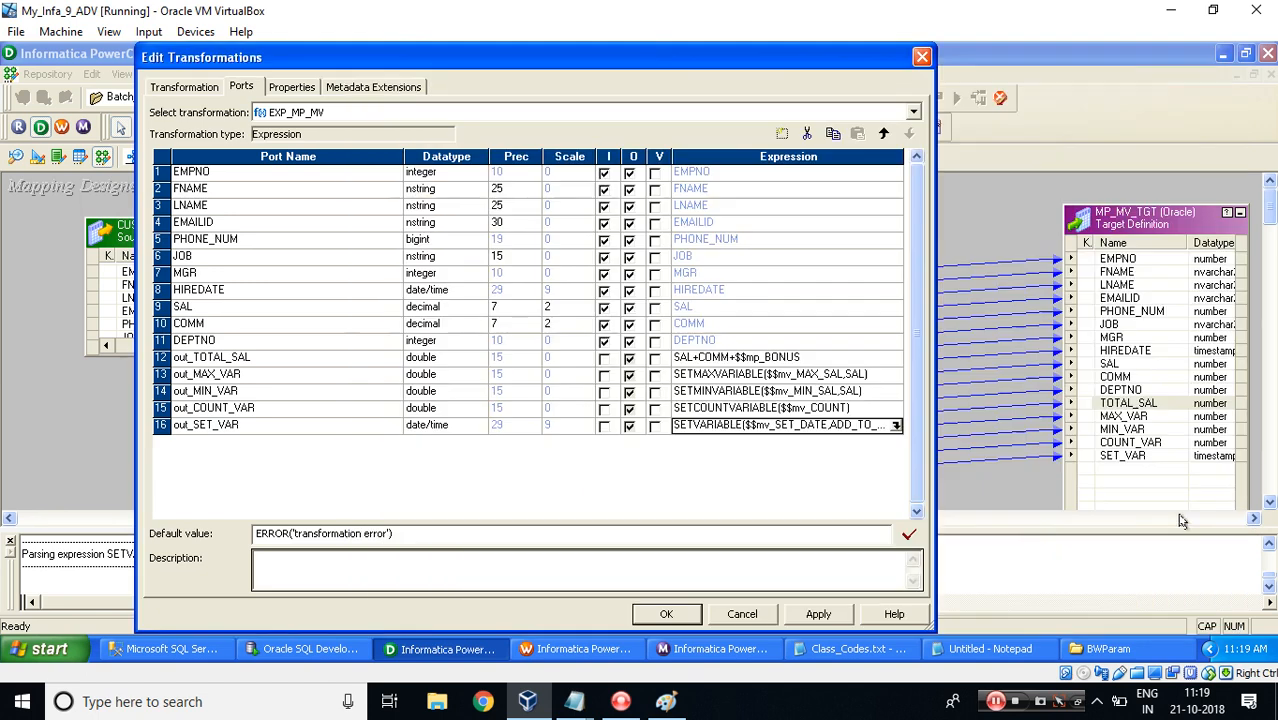
Close the transformation editor, save the m_MP_MV_EX mapping and open its mapping properties.
left_click(666, 614)
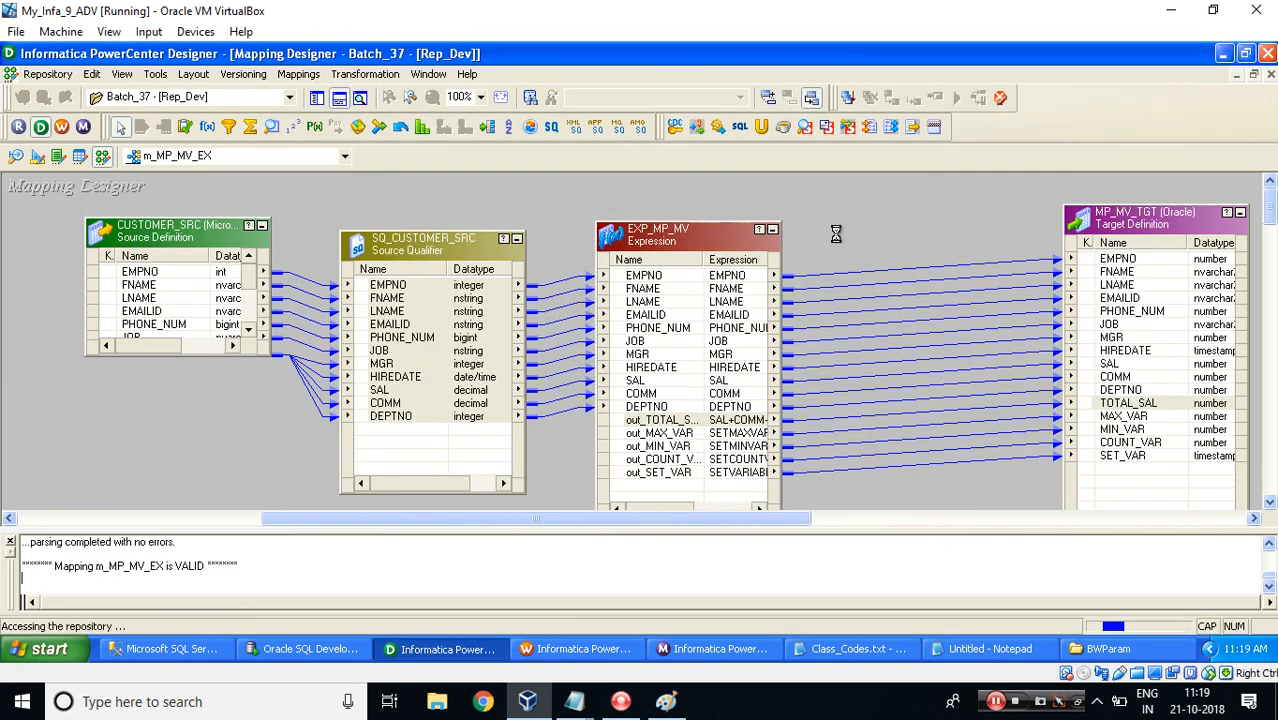
key("Return")
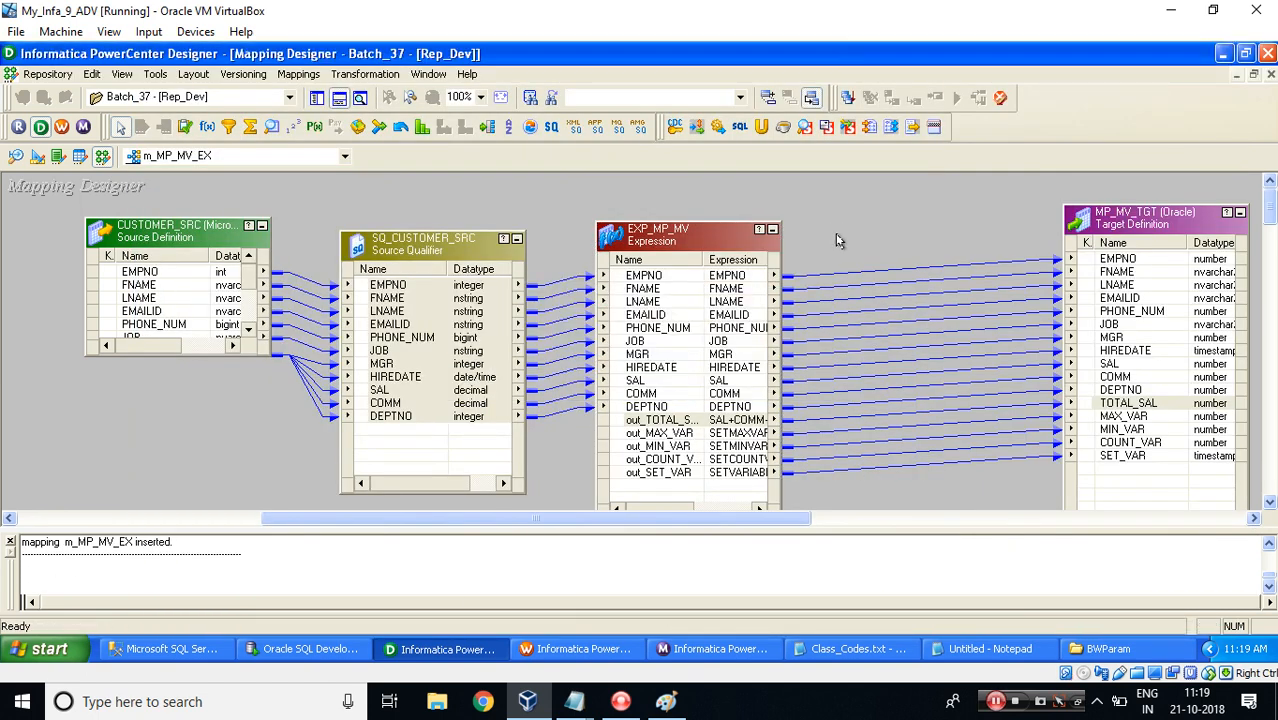
key("alt+m")
key("e")
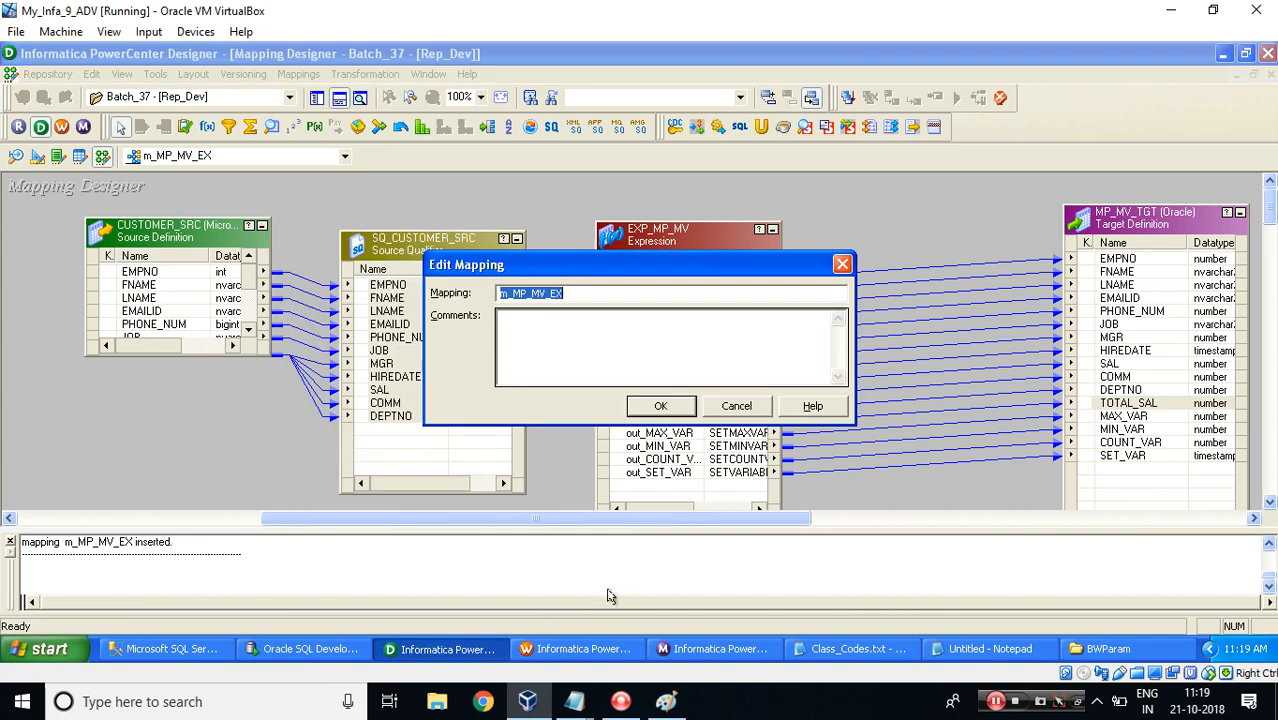
Switch to Workflow Manager and open the Batch_37 folder.
left_click(557, 648)
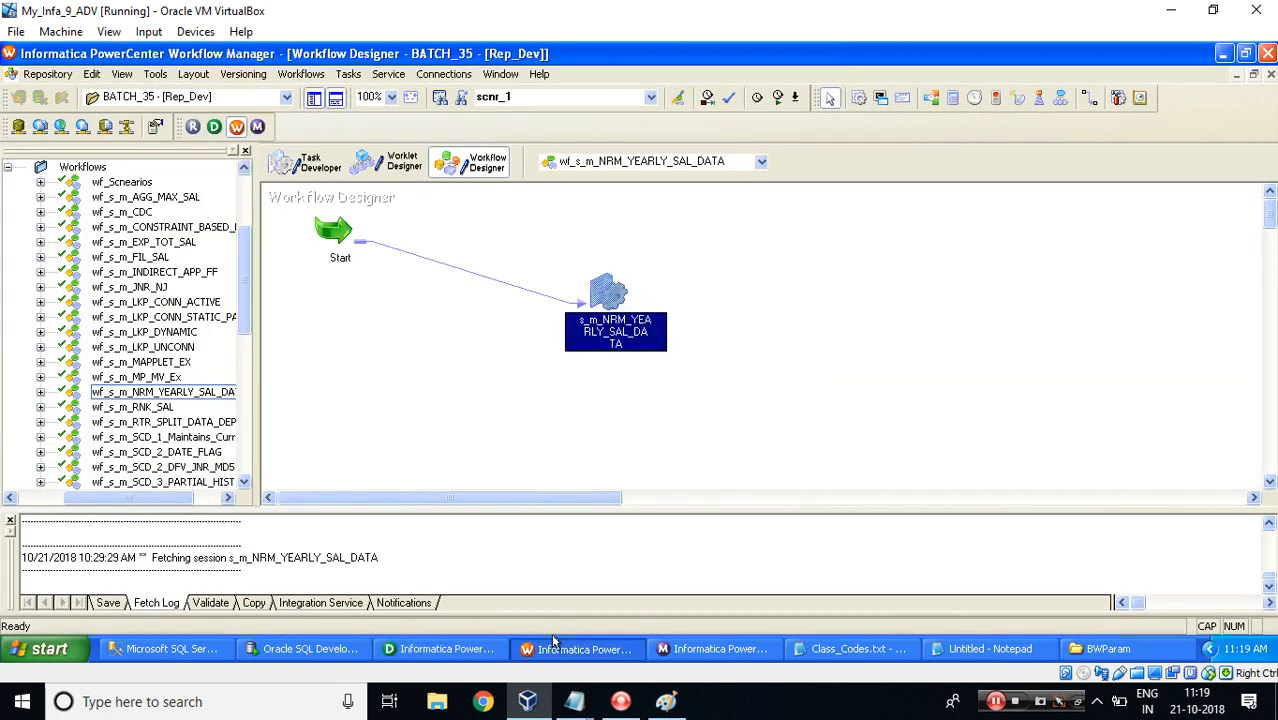
left_click(187, 101)
left_click(158, 121)
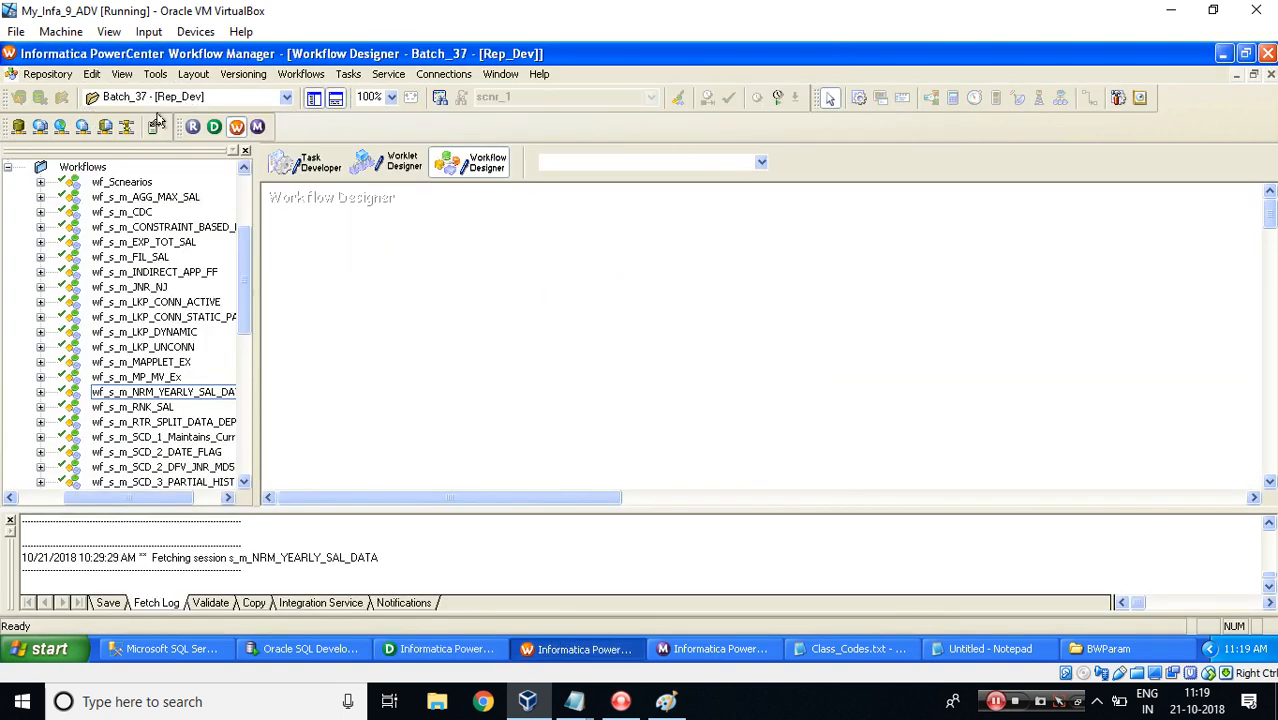
Create a new workflow named wf_s_m_MP_MV_EX.
left_click(298, 75)
left_click(306, 96)
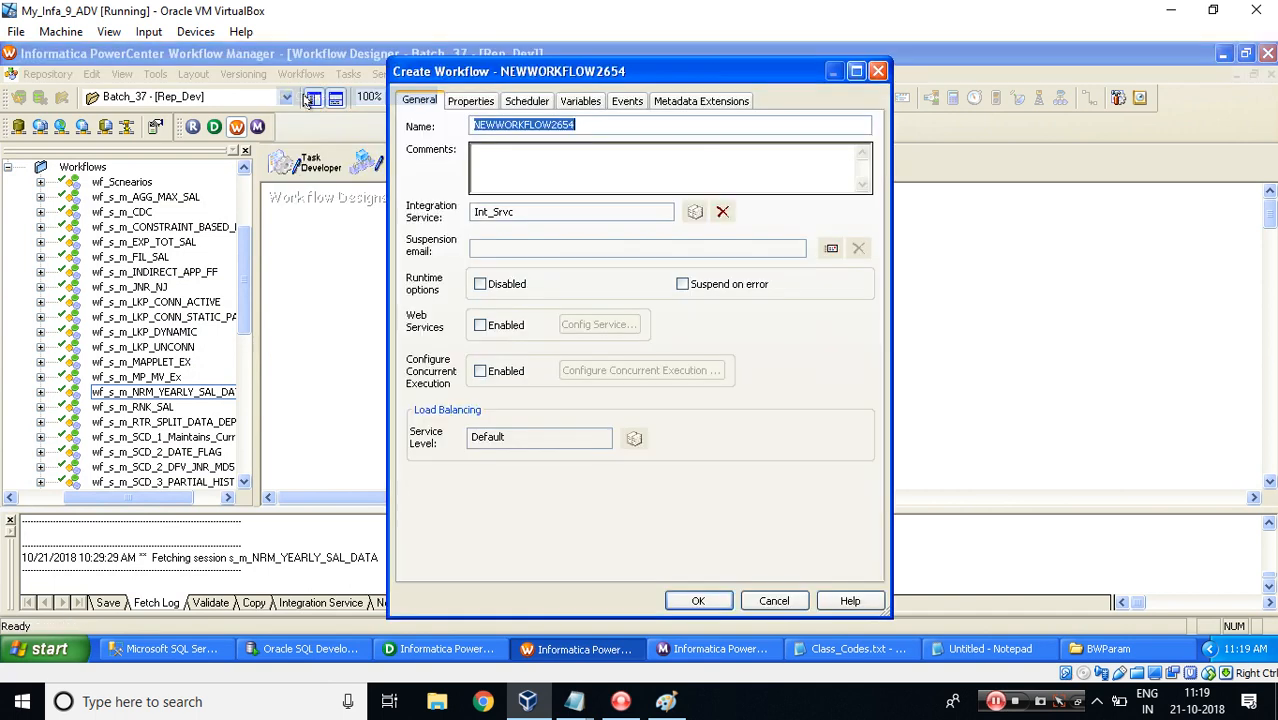
type("wf_s_m_MP_MV_EX")
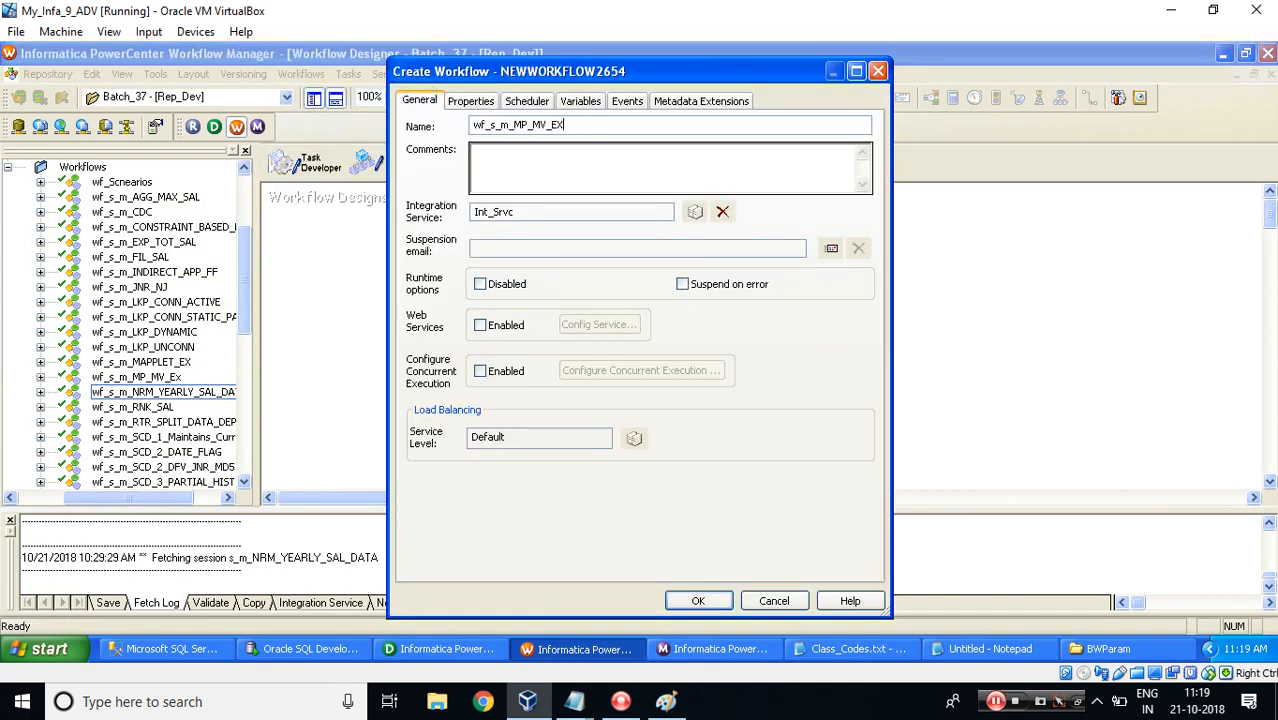
key("Return")
Create a session task named s_m_MP_MV_EX associated with the m_MP_MV_EX mapping.
left_click(347, 74)
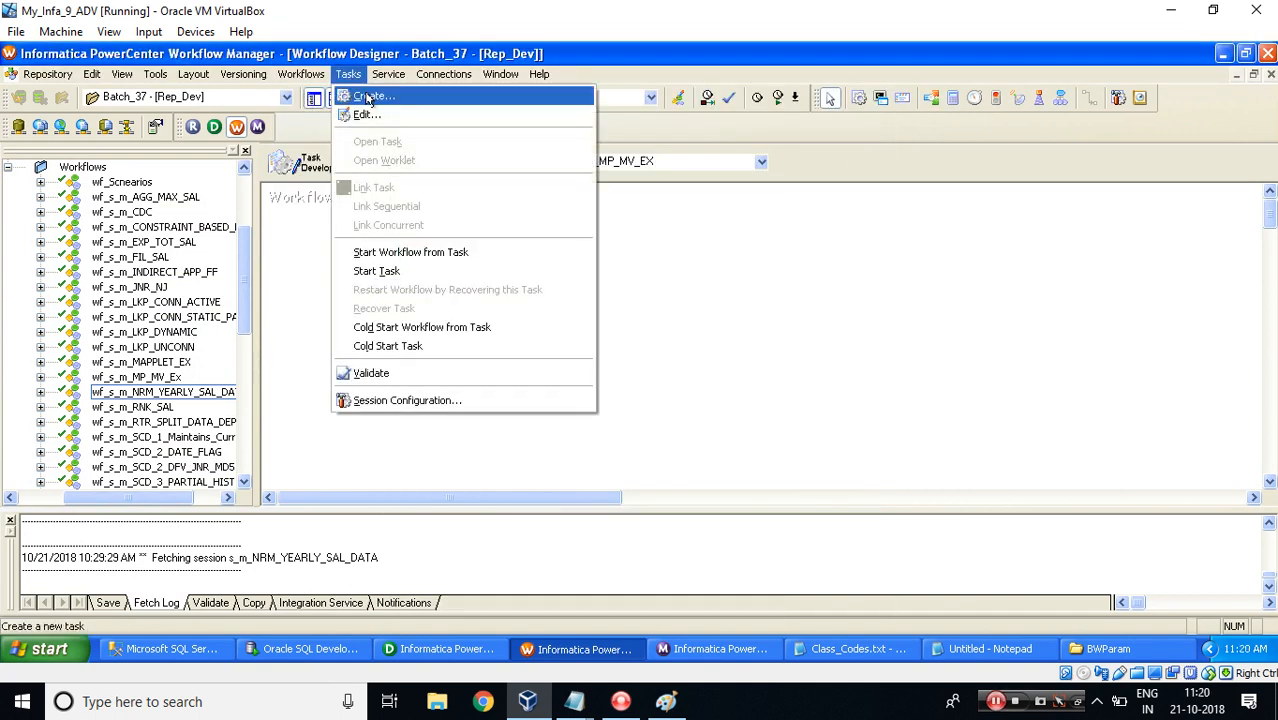
left_click(360, 95)
type("s_m_MP_MV_EX")
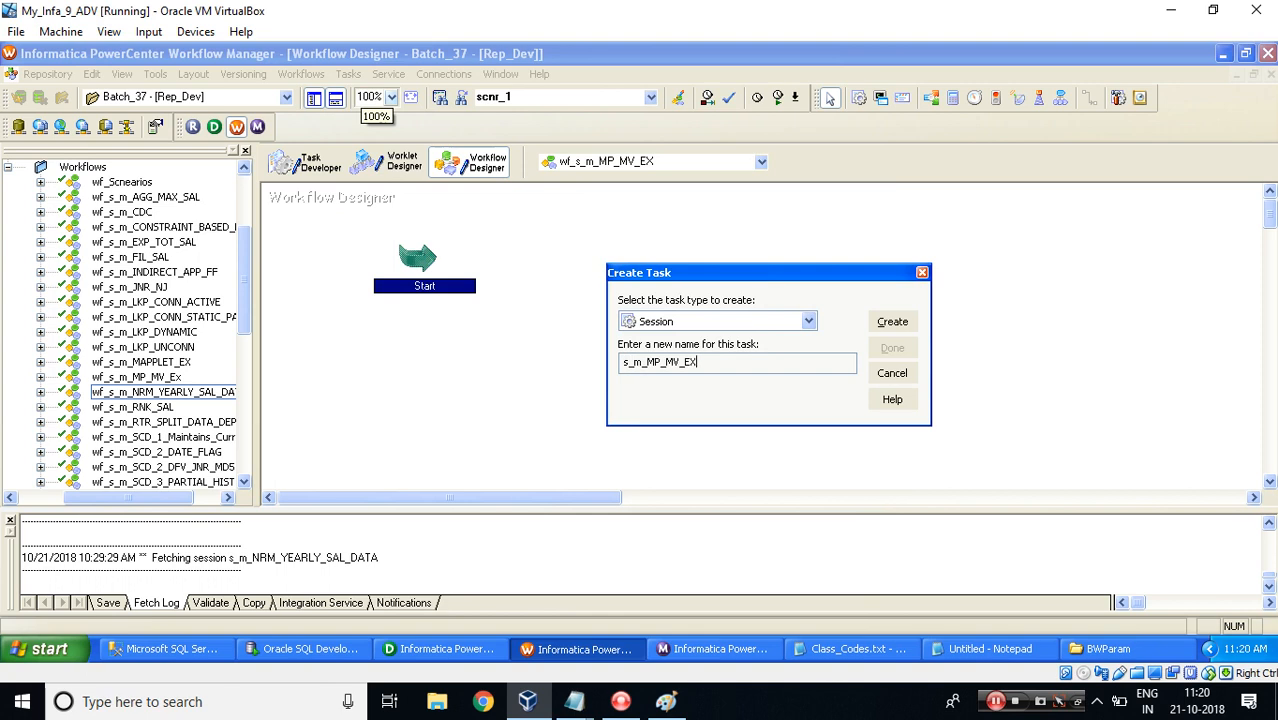
key("Return")
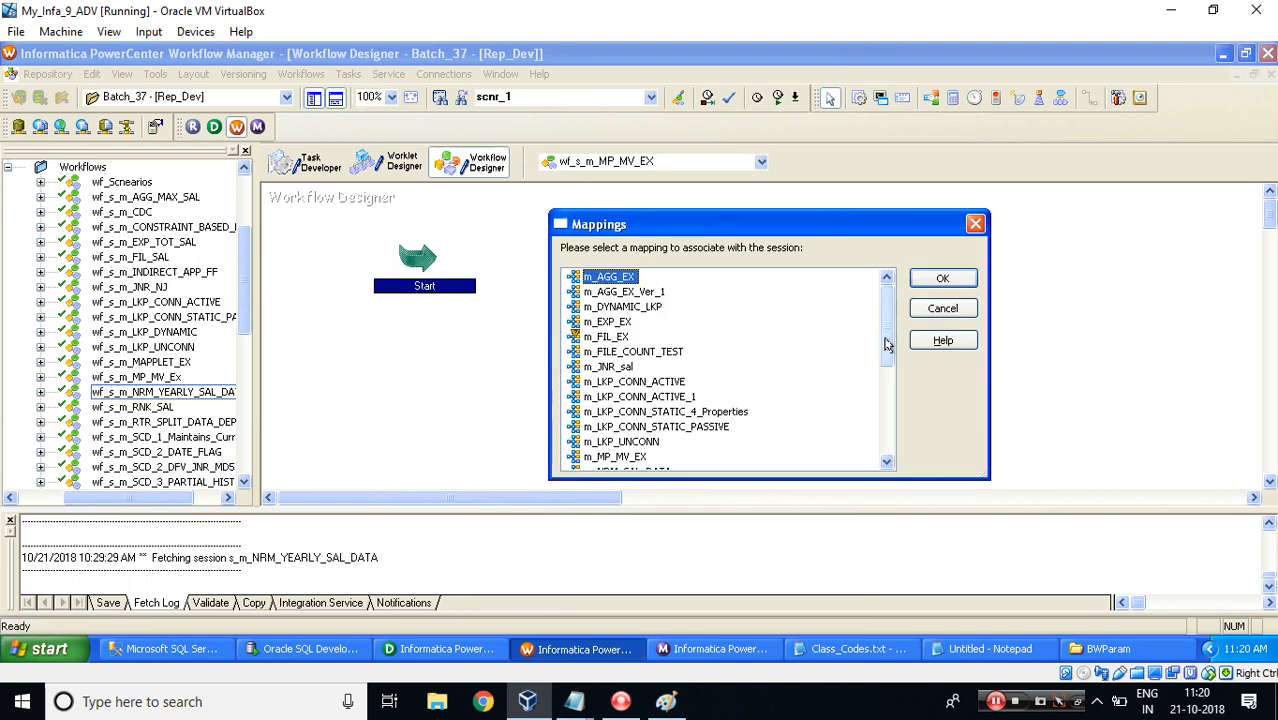
left_click_drag(884, 343, 883, 399)
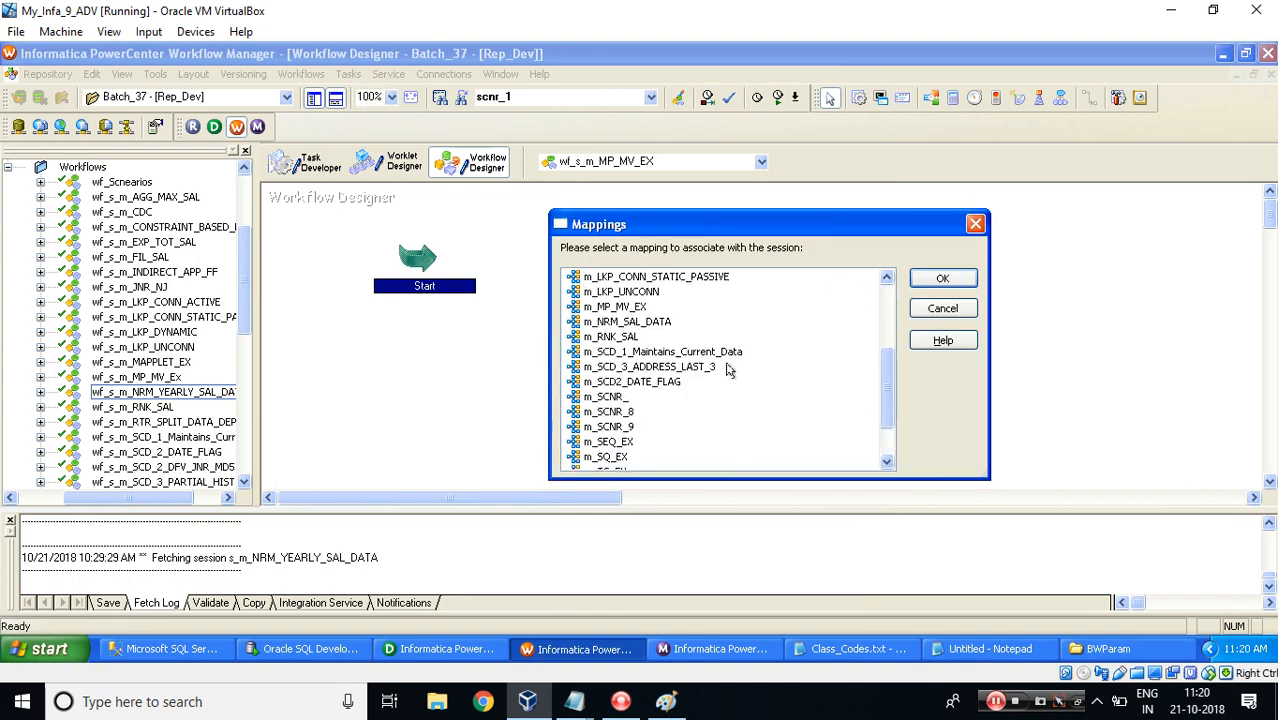
double_click(604, 307)
left_click(892, 349)
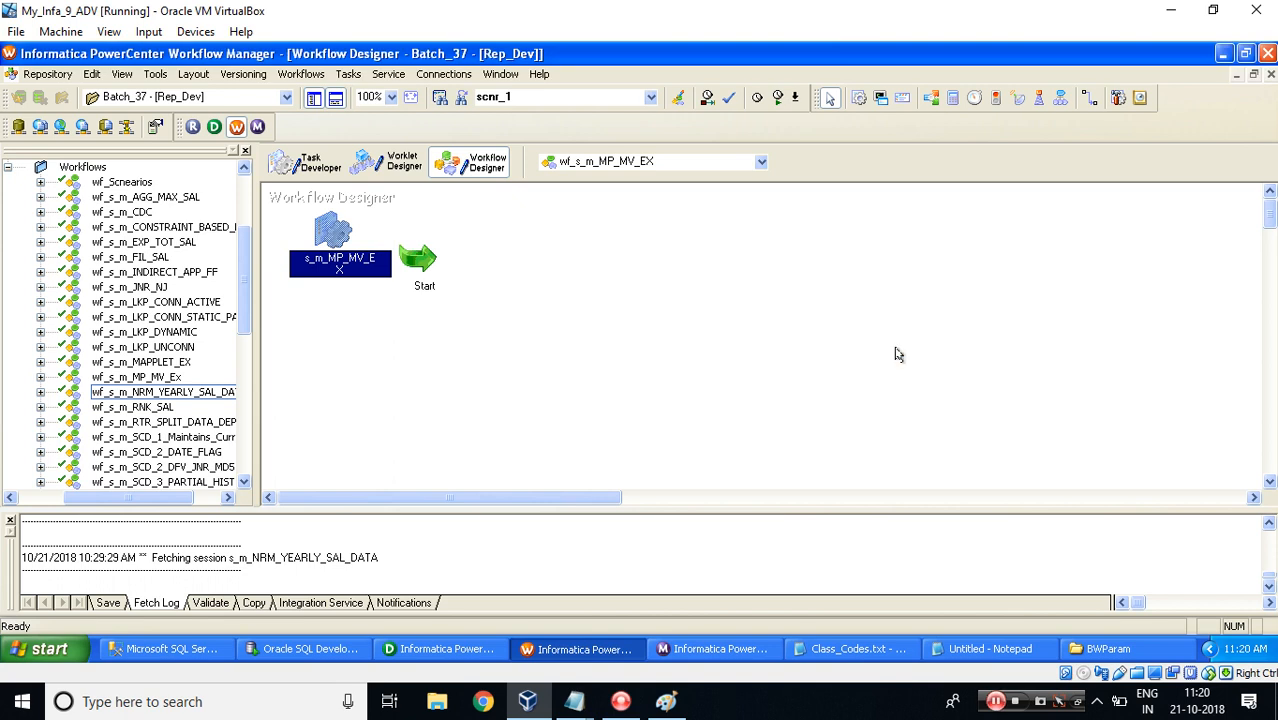
Reposition the session and link the Start task to s_m_MP_MV_EX.
left_click_drag(335, 236, 678, 306)
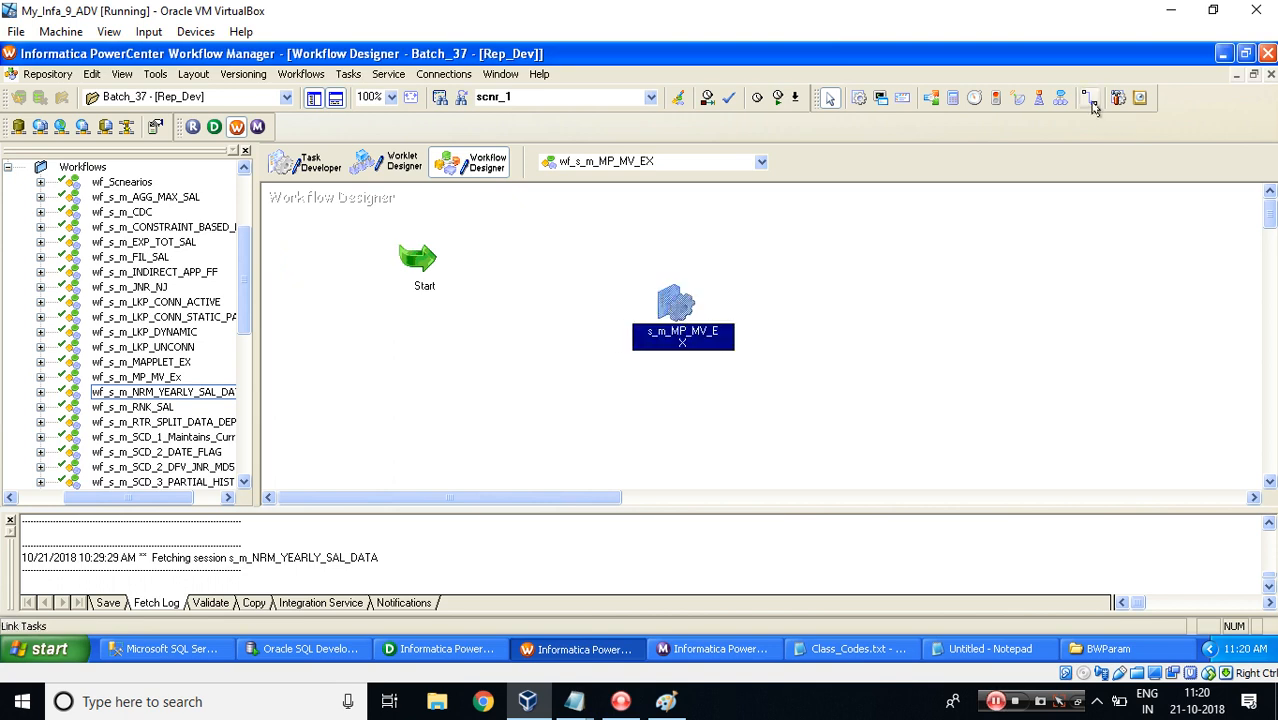
left_click(1089, 97)
left_click_drag(417, 260, 683, 300)
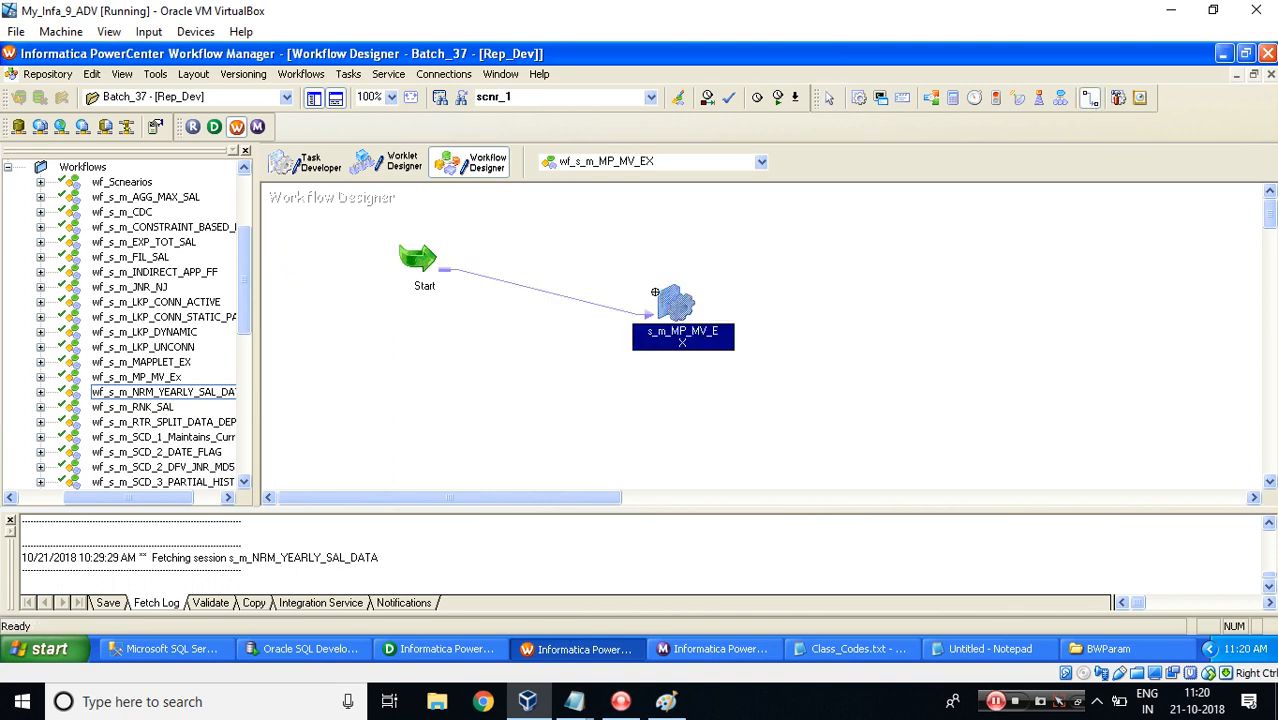
Edit the session and set the SQ_CUSTOMER_SRC source connection to SS_ABY_STG_RPD_SNTNDR.
double_click(686, 305)
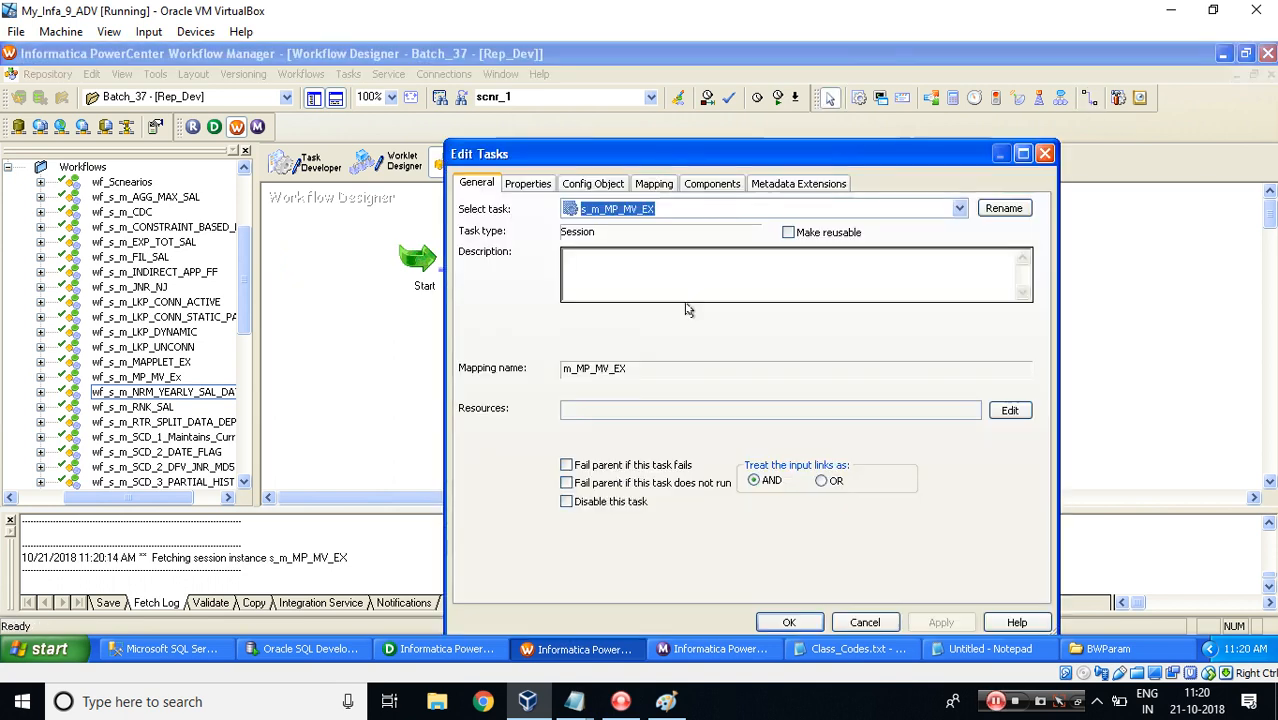
double_click(645, 155)
left_click(214, 84)
left_click(100, 245)
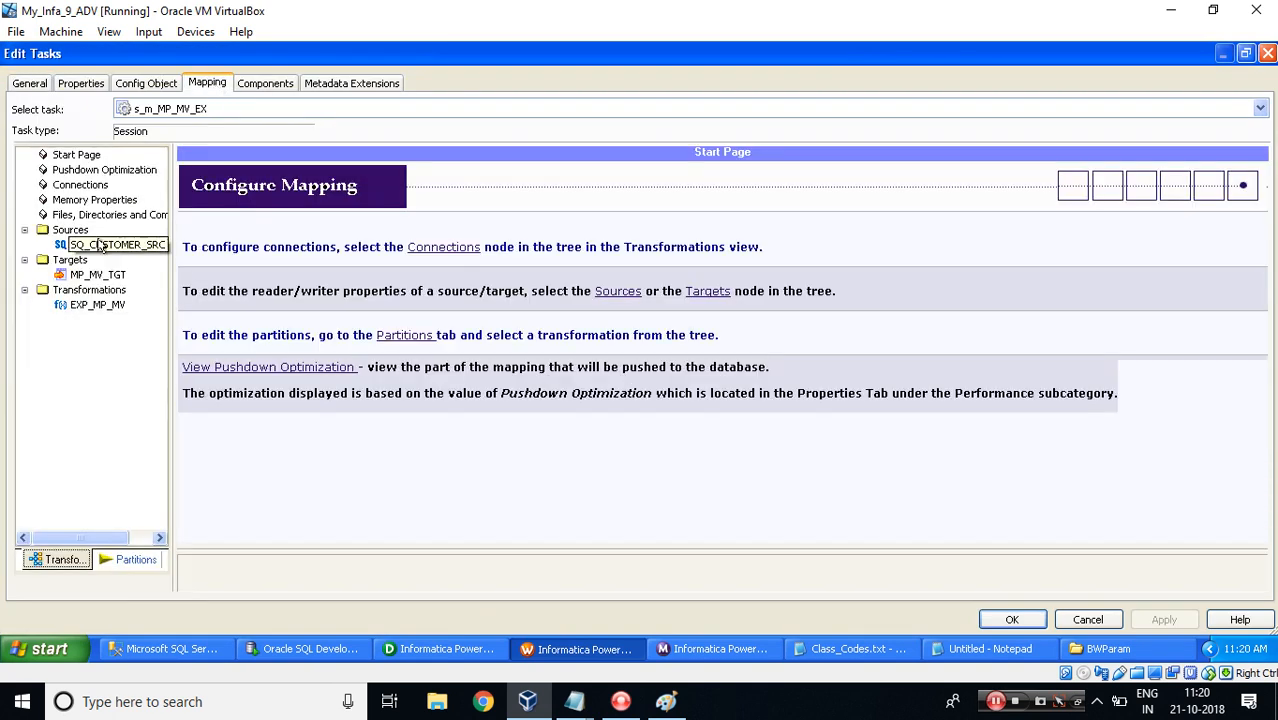
left_click(930, 365)
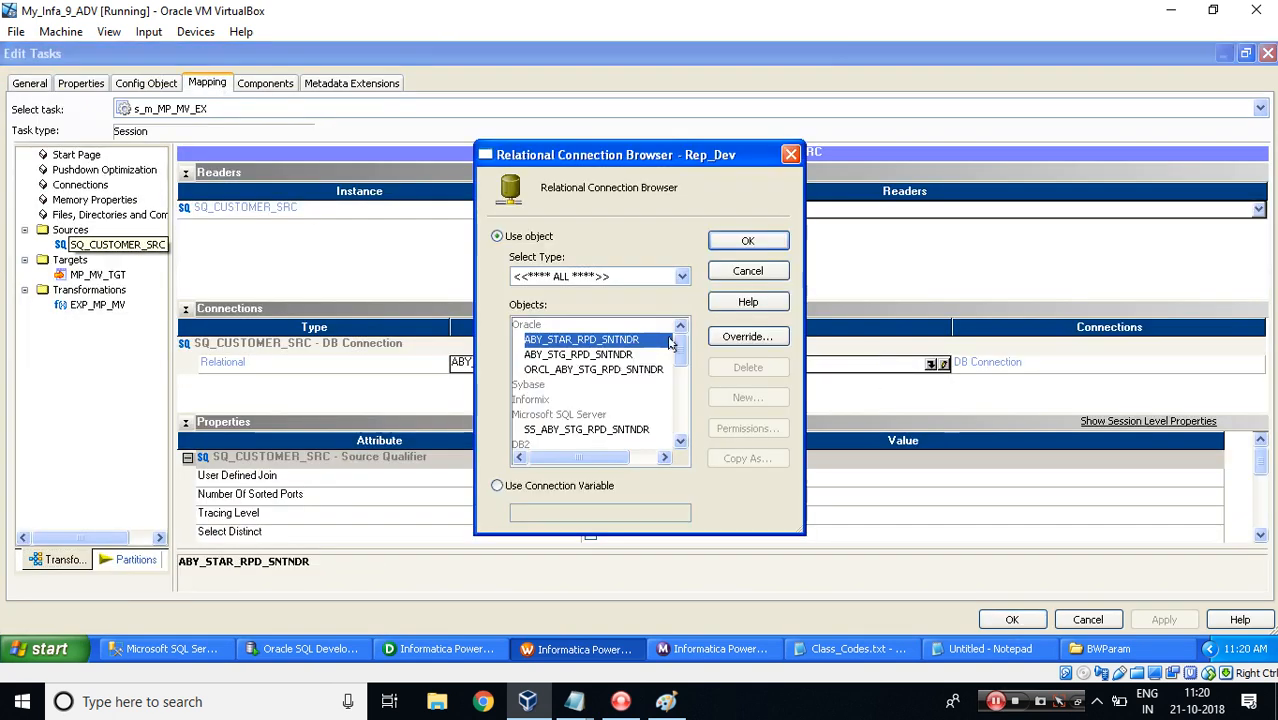
double_click(545, 430)
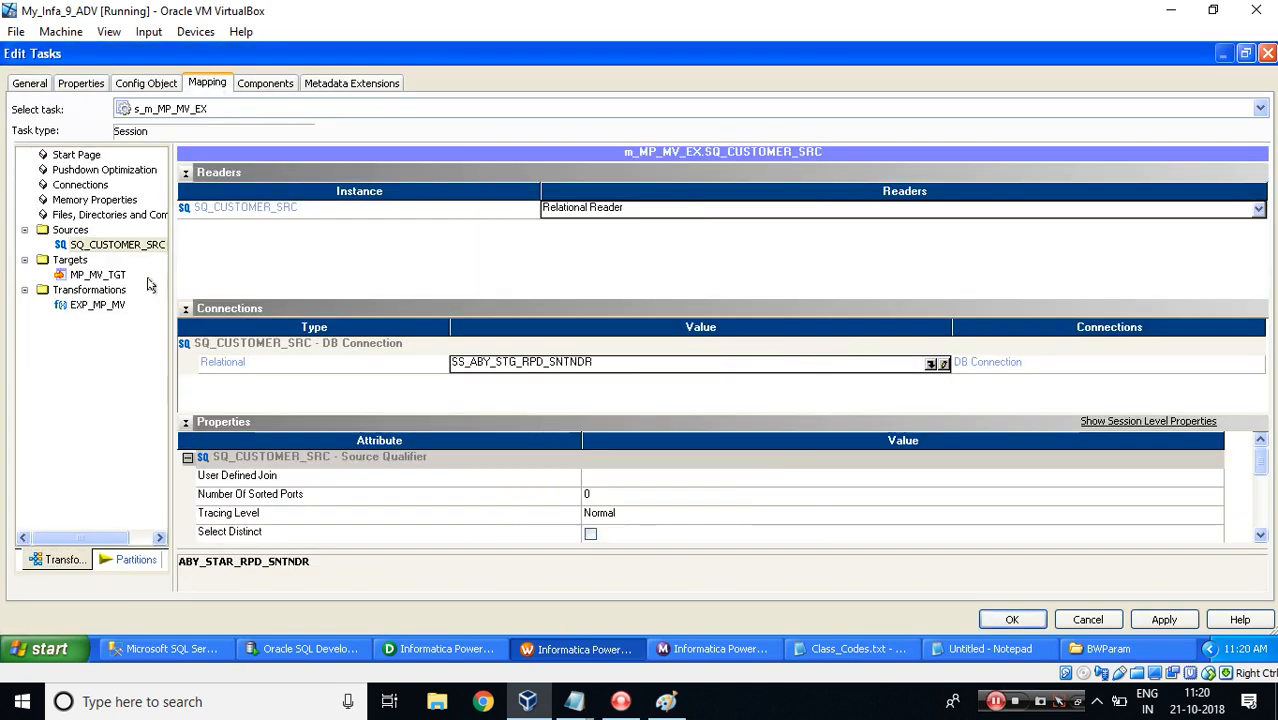
For the MP_MV_TGT target, set the target load type to Normal, clear Update as Update and Delete, and enable Truncate target table option.
left_click(100, 275)
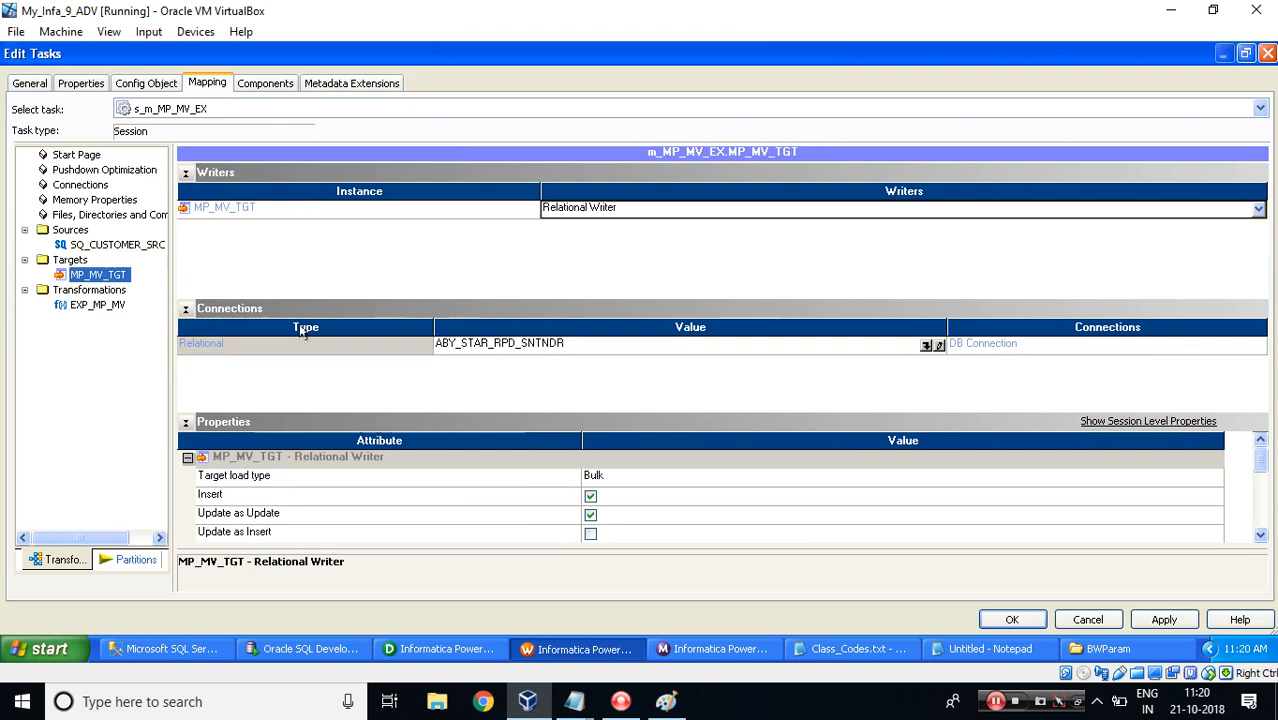
left_click(187, 310)
left_click(645, 476)
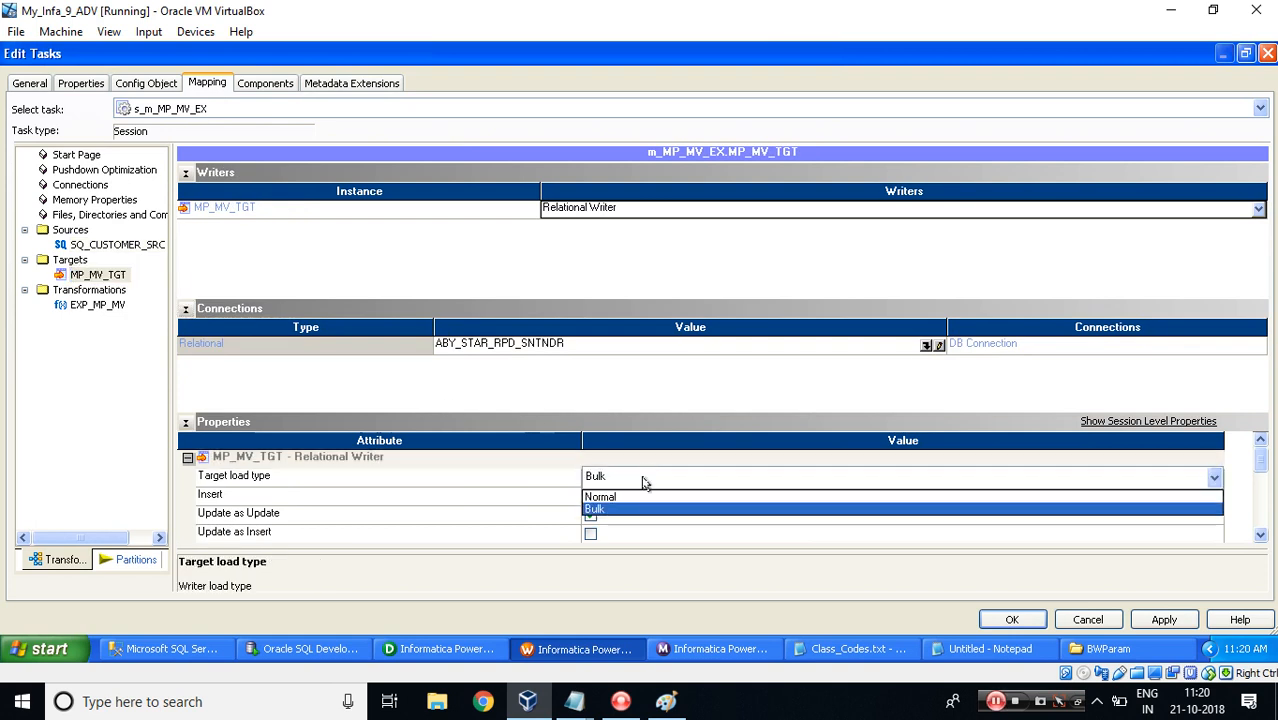
left_click(642, 497)
left_click(185, 311)
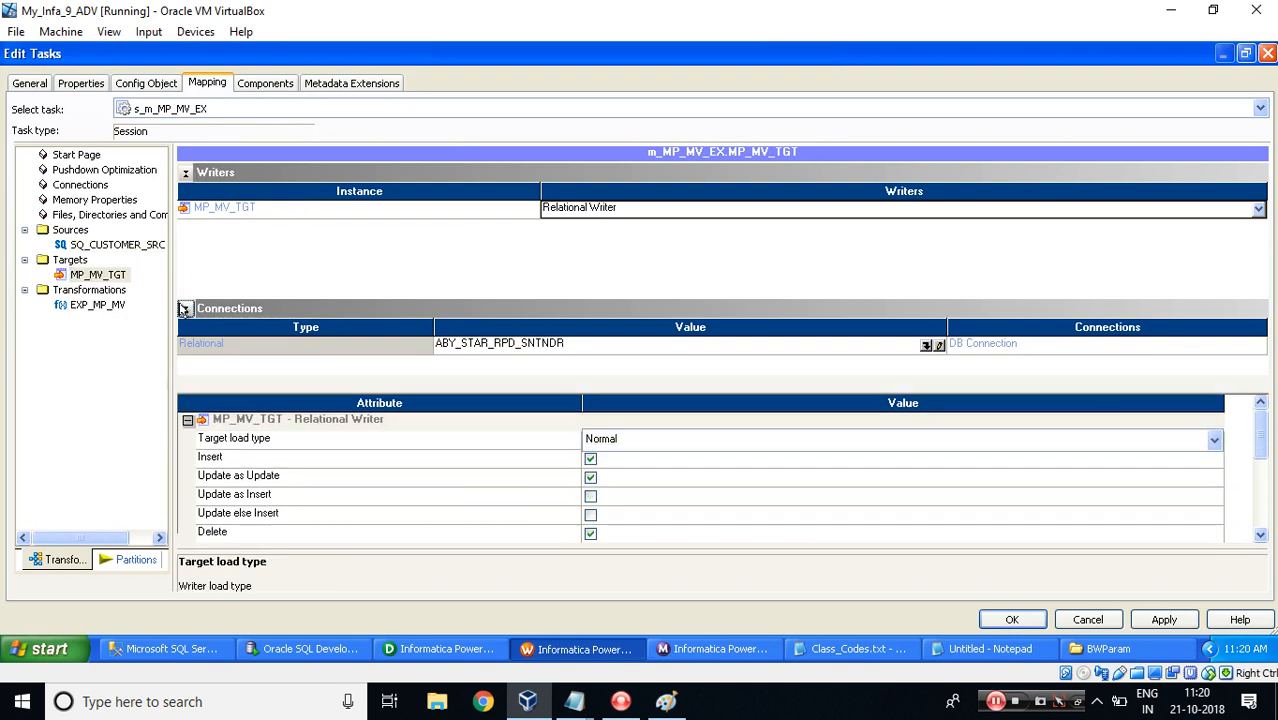
left_click(590, 421)
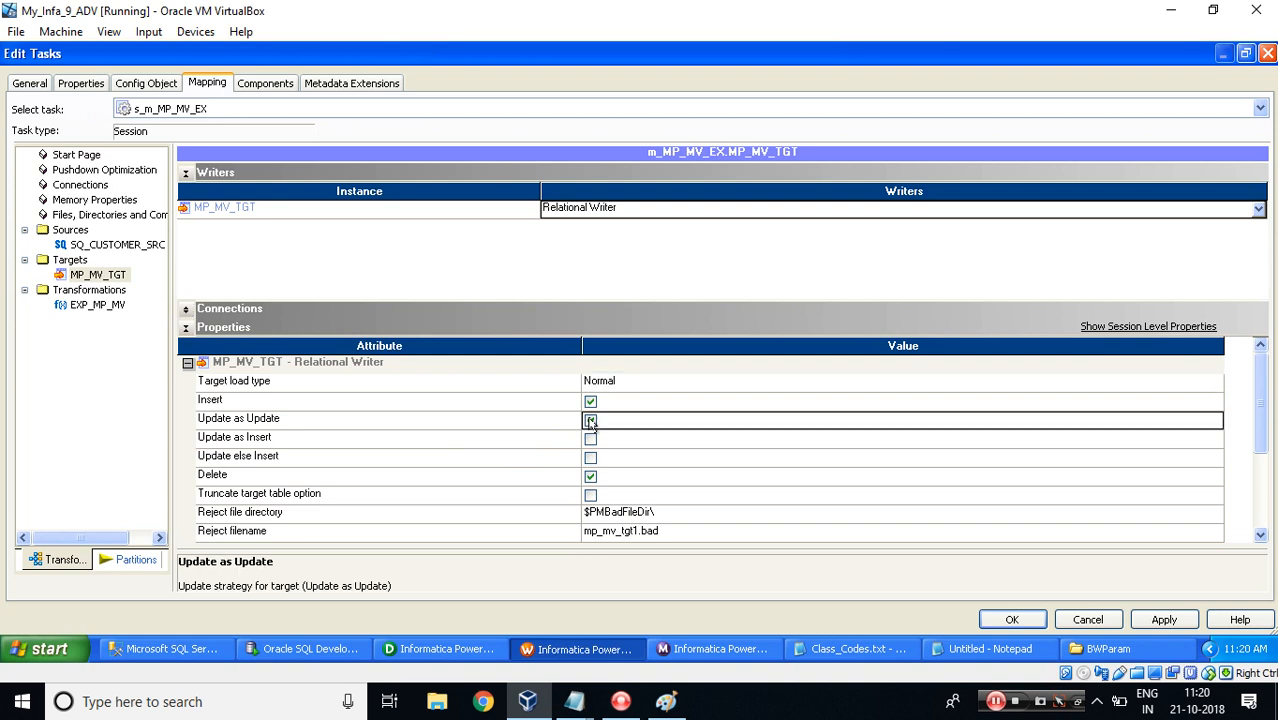
left_click(590, 476)
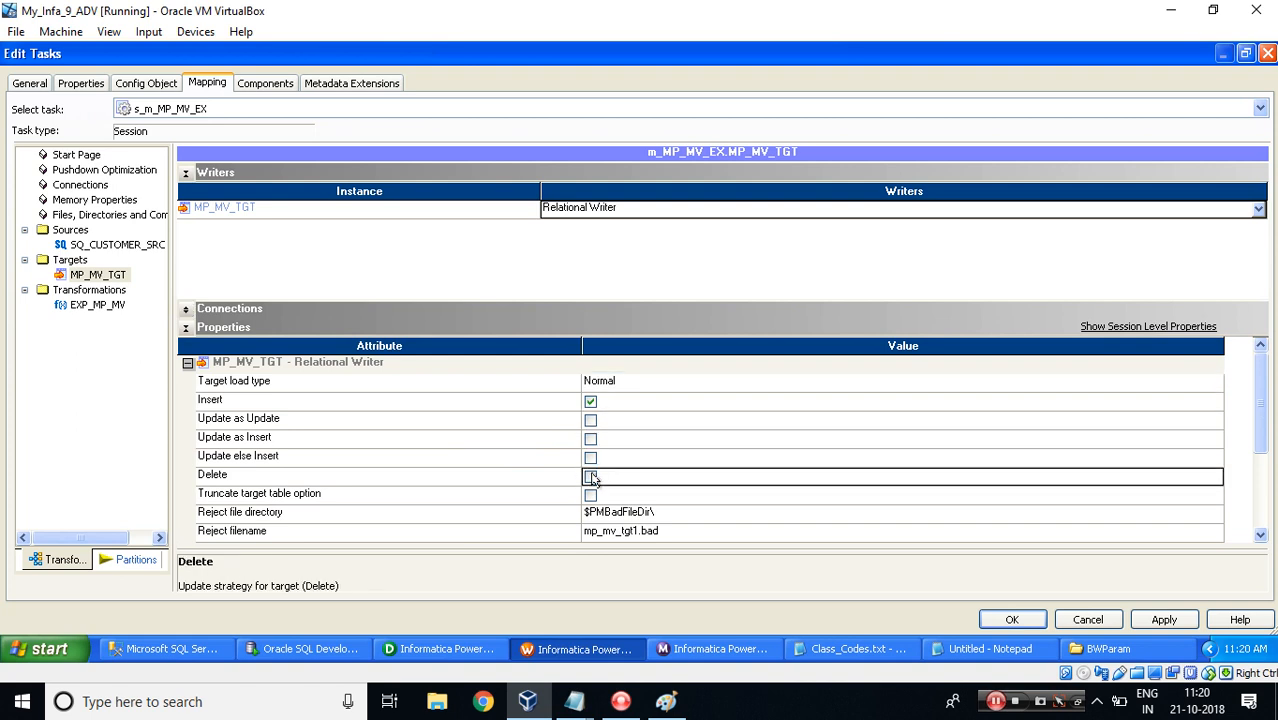
left_click(590, 495)
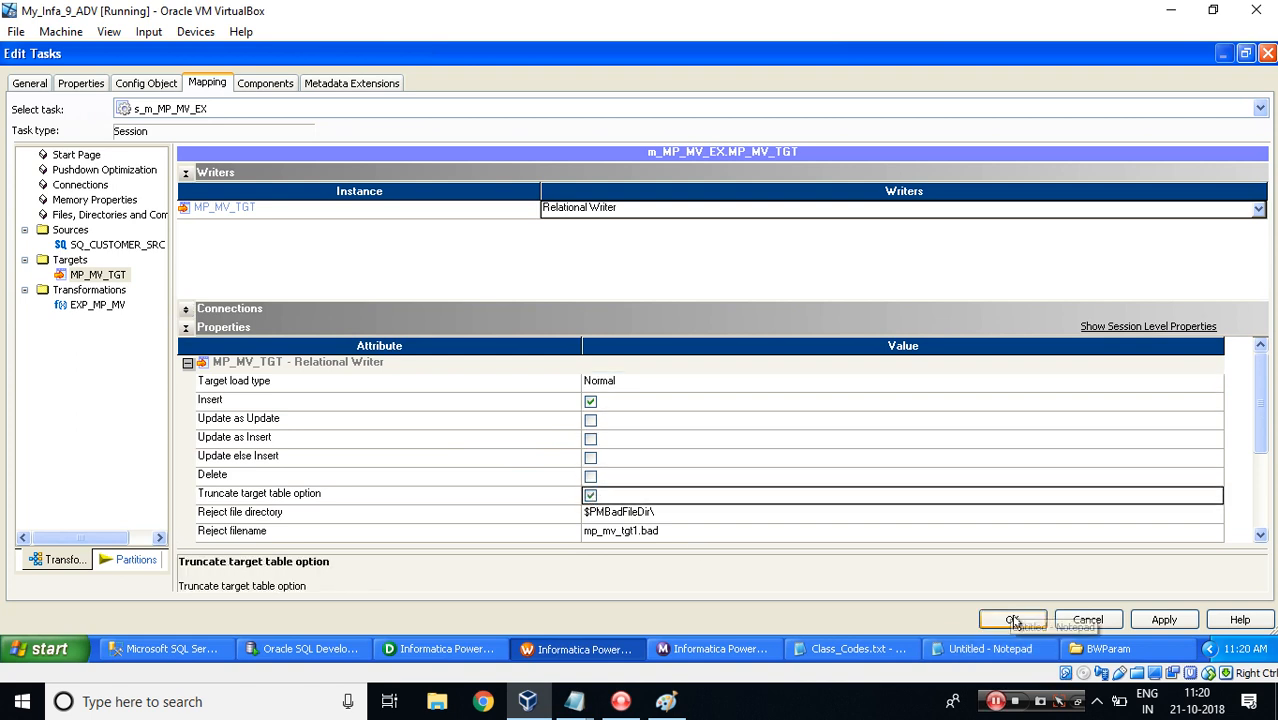
left_click(1012, 619)
Save the workflow and start wf_s_m_MP_MV_EX.
key("ctrl+s")
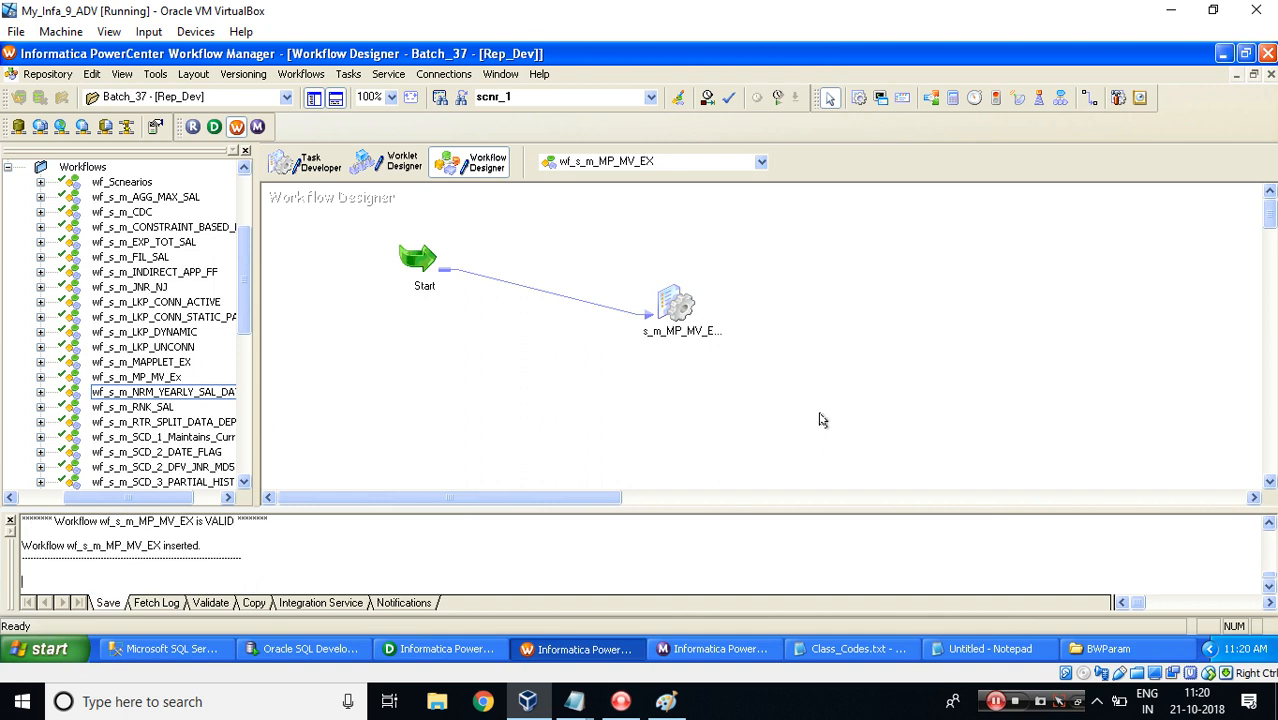
right_click(819, 283)
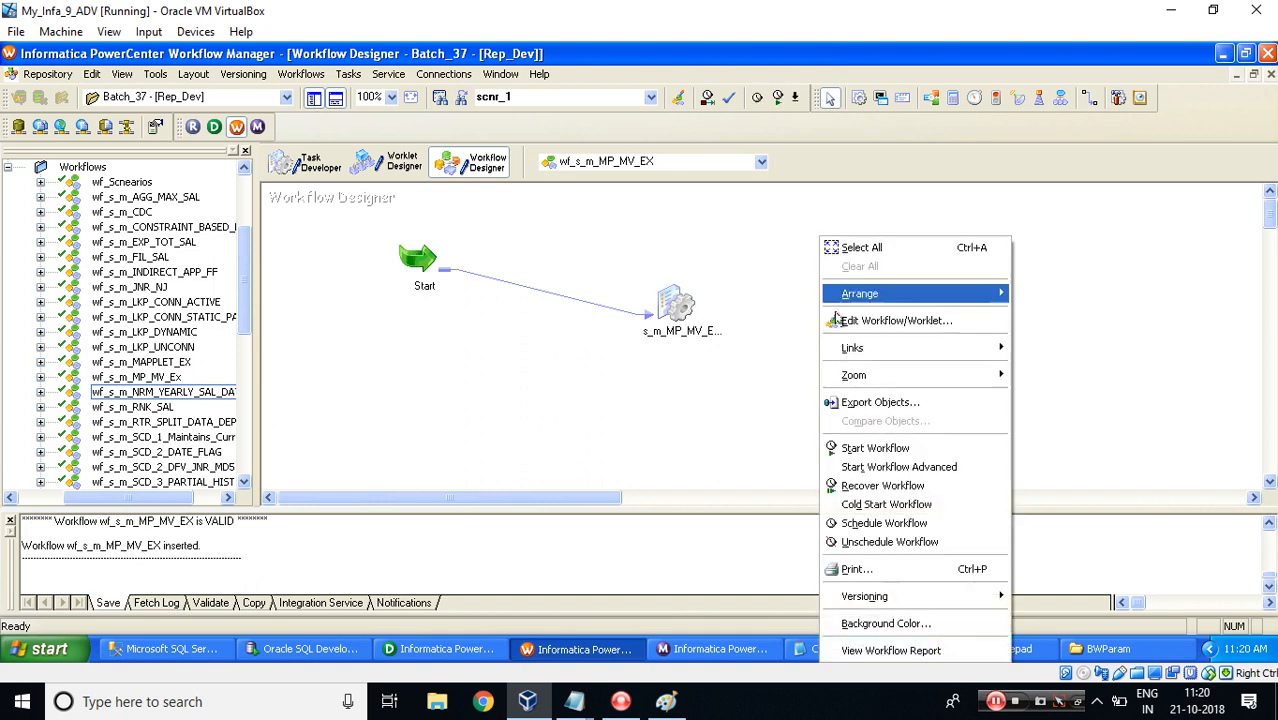
left_click(868, 448)
Switch to Workflow Monitor and review the source/target statistics of the s_m_MP_MV_EX run in Batch_37.
left_click(698, 645)
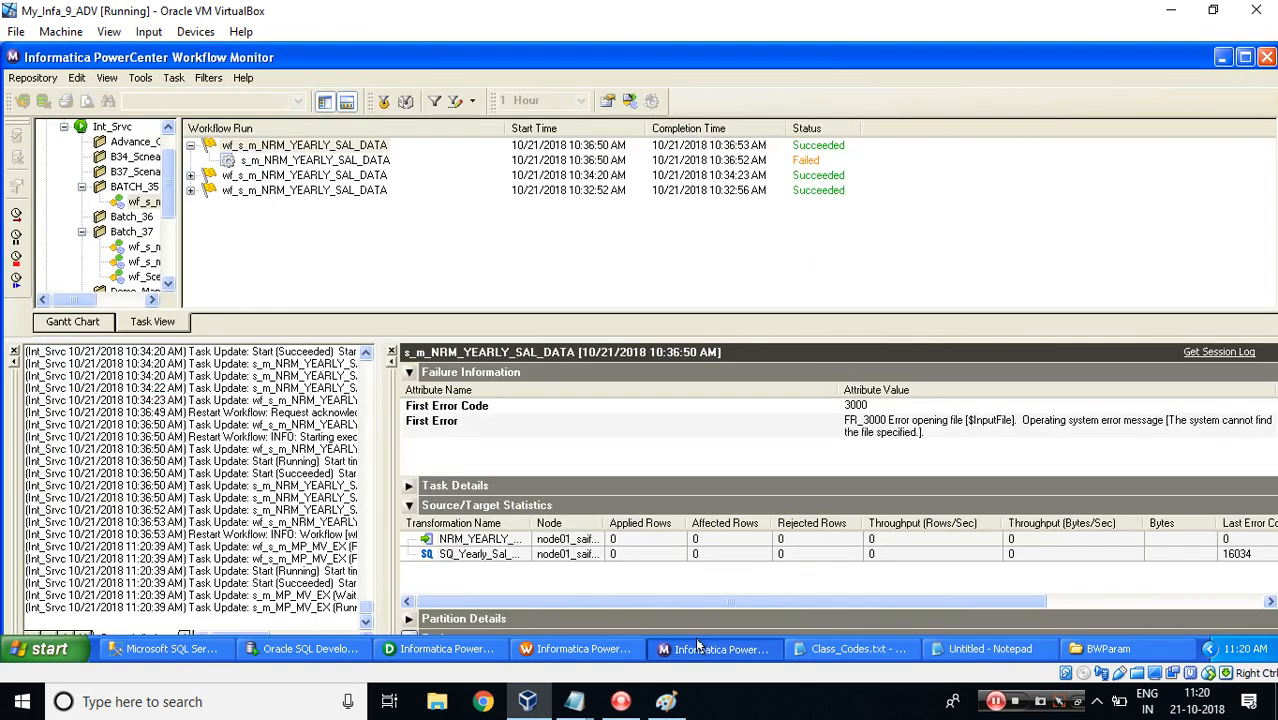
left_click(133, 233)
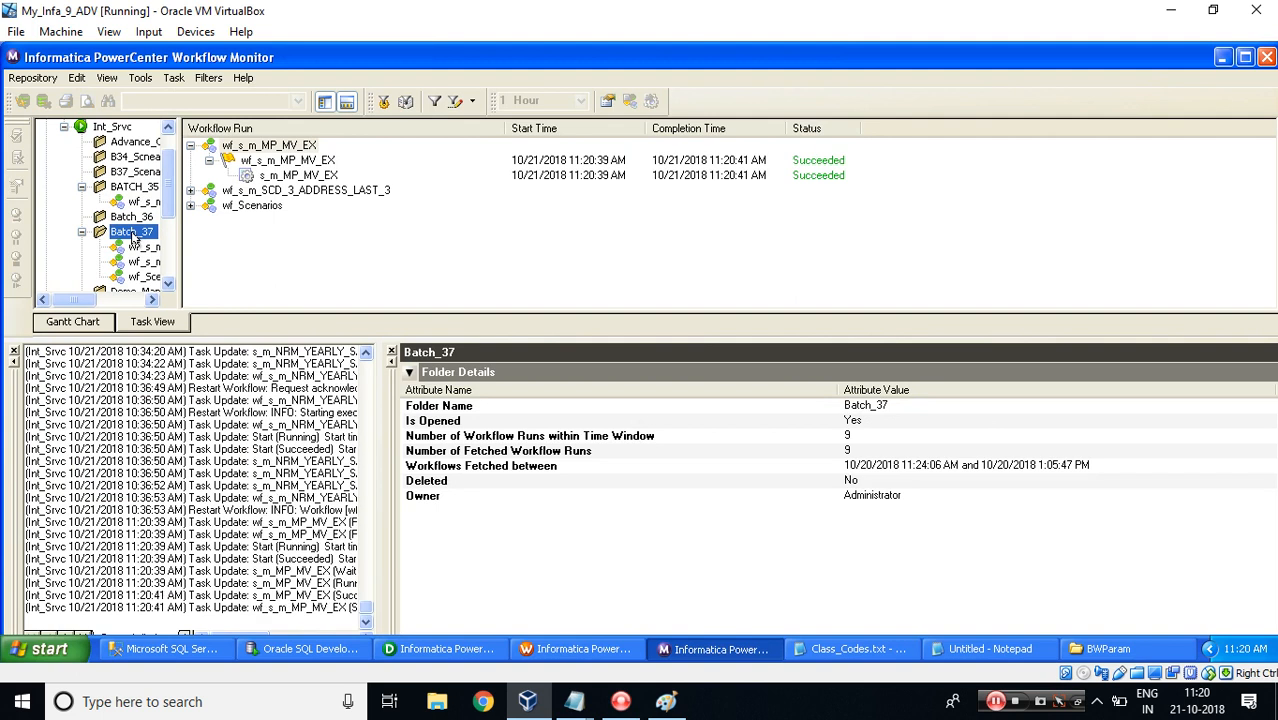
left_click(278, 176)
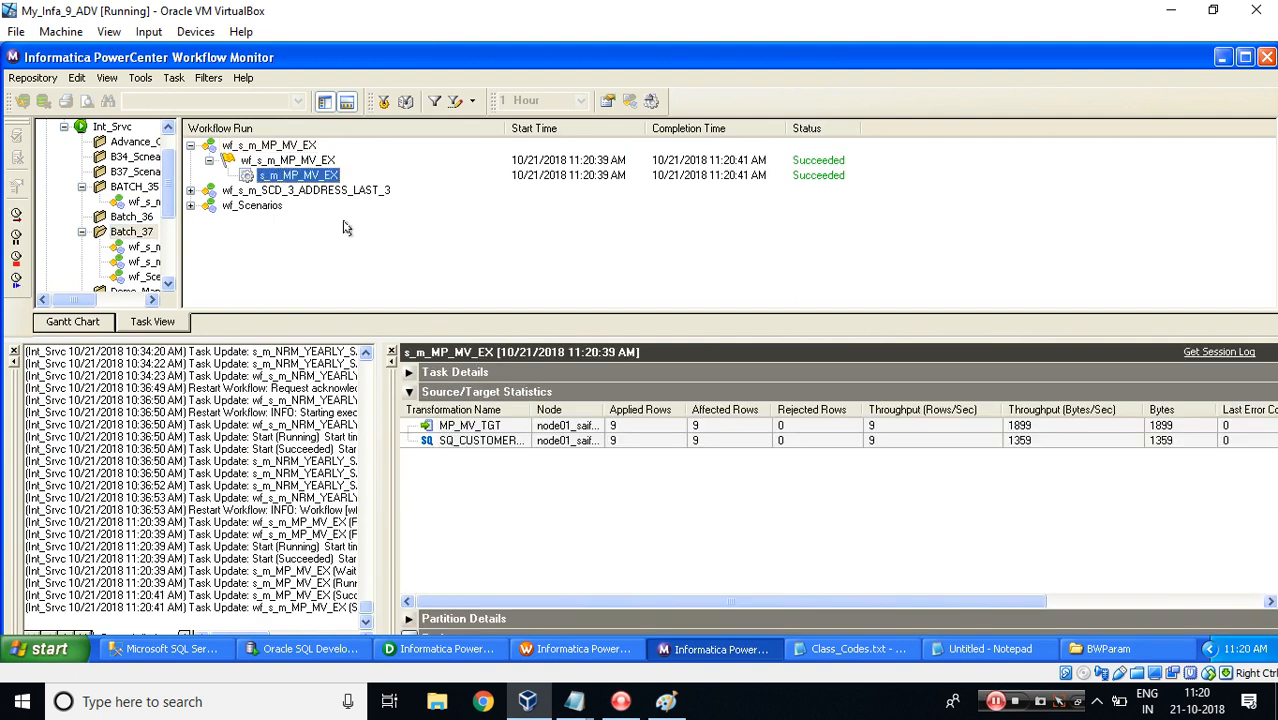
left_click(513, 428)
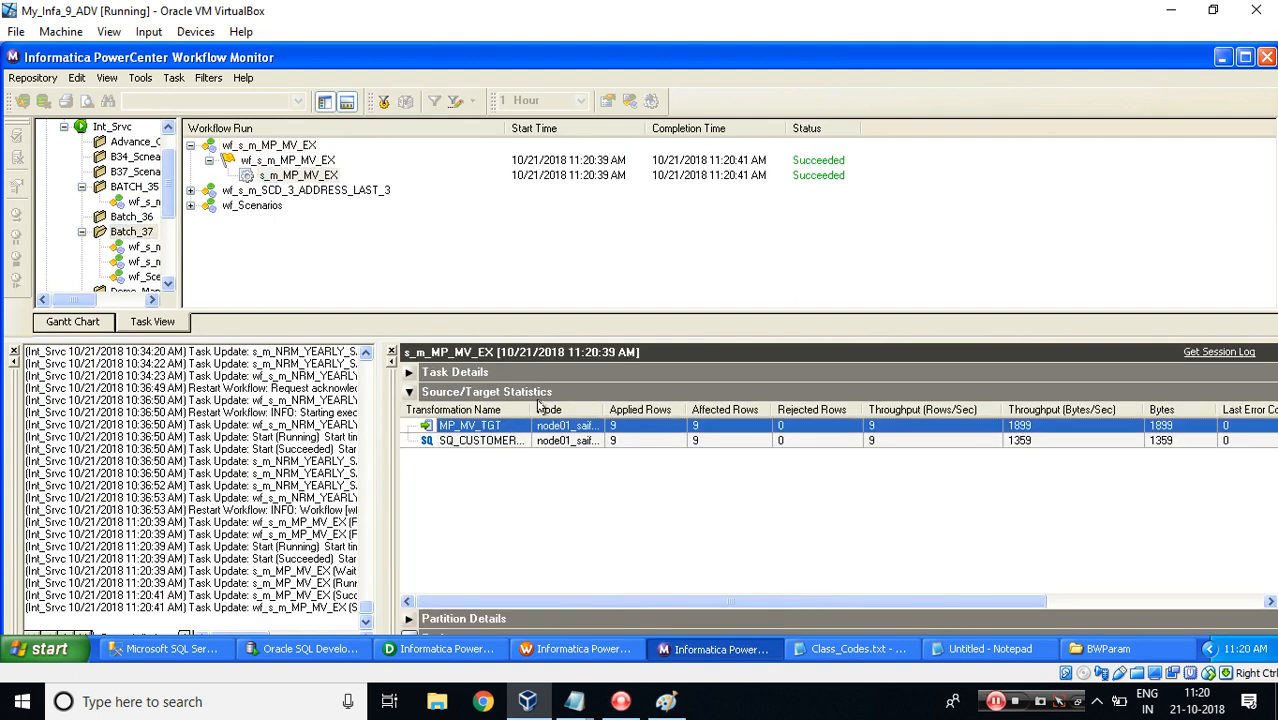
left_click_drag(532, 410, 632, 416)
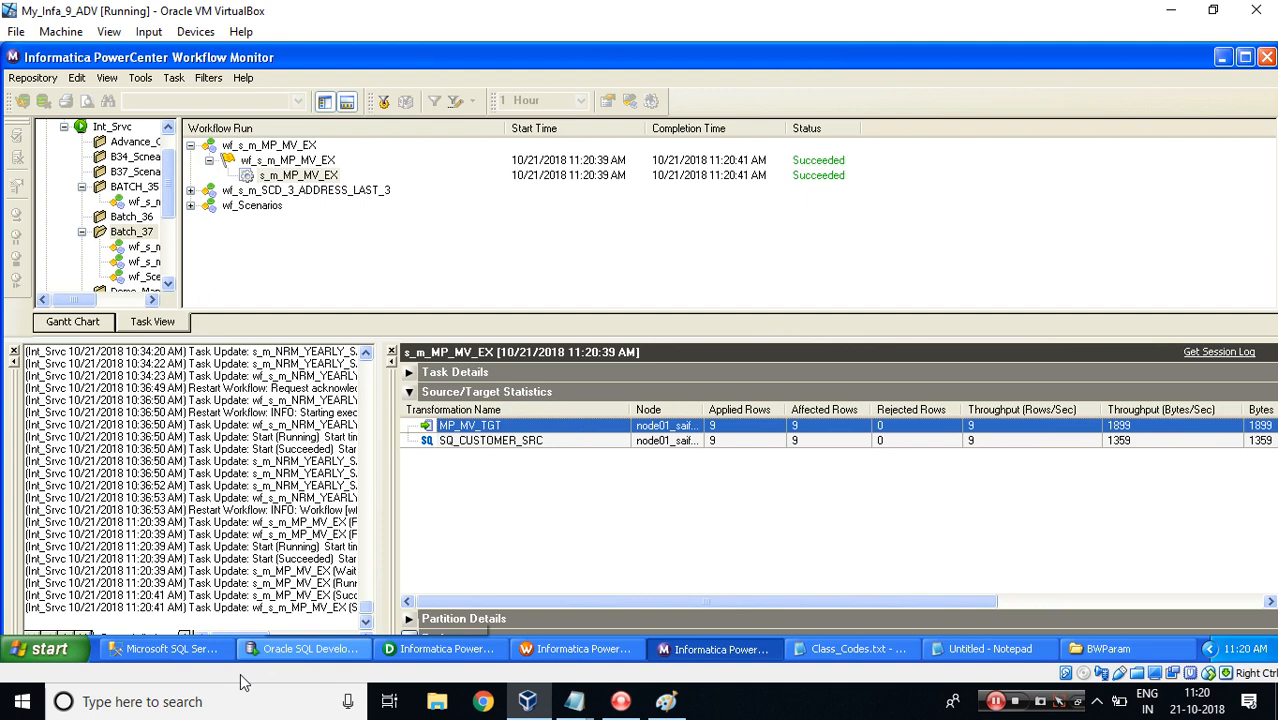
Switch to SQL Developer and run SELECT * FROM MP_MV_TGT to inspect the loaded rows.
left_click(305, 649)
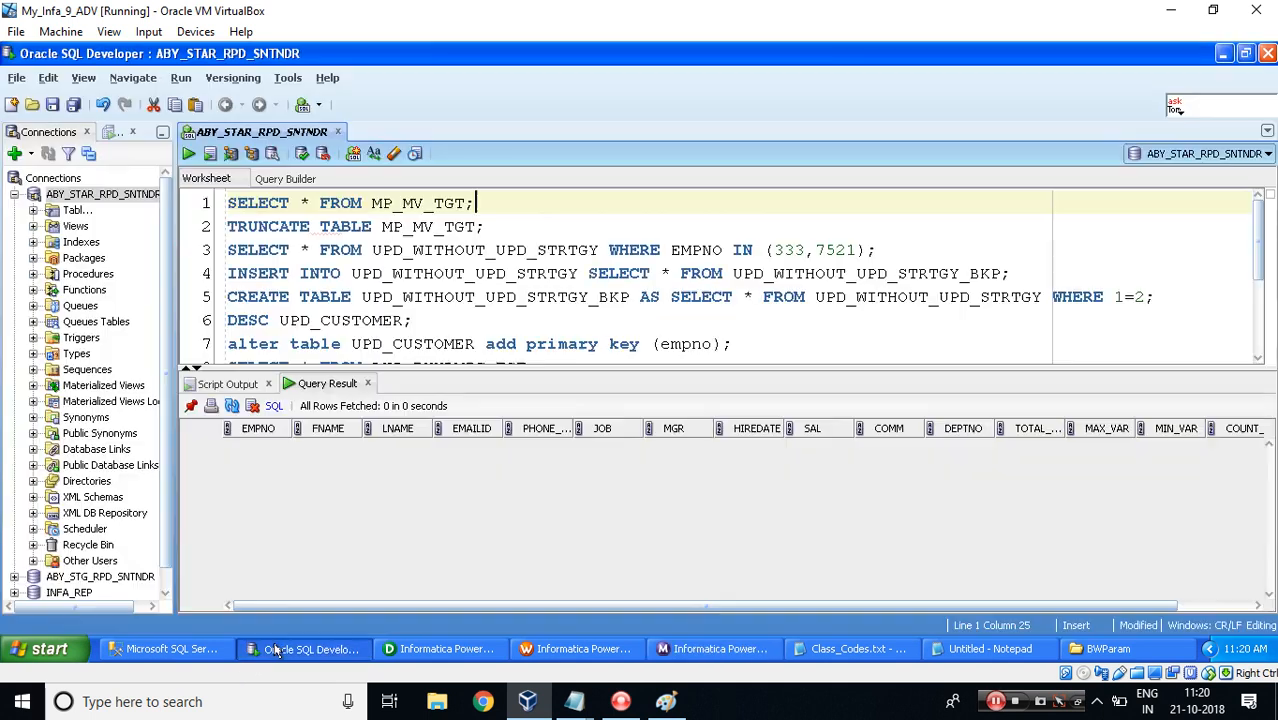
left_click(187, 154)
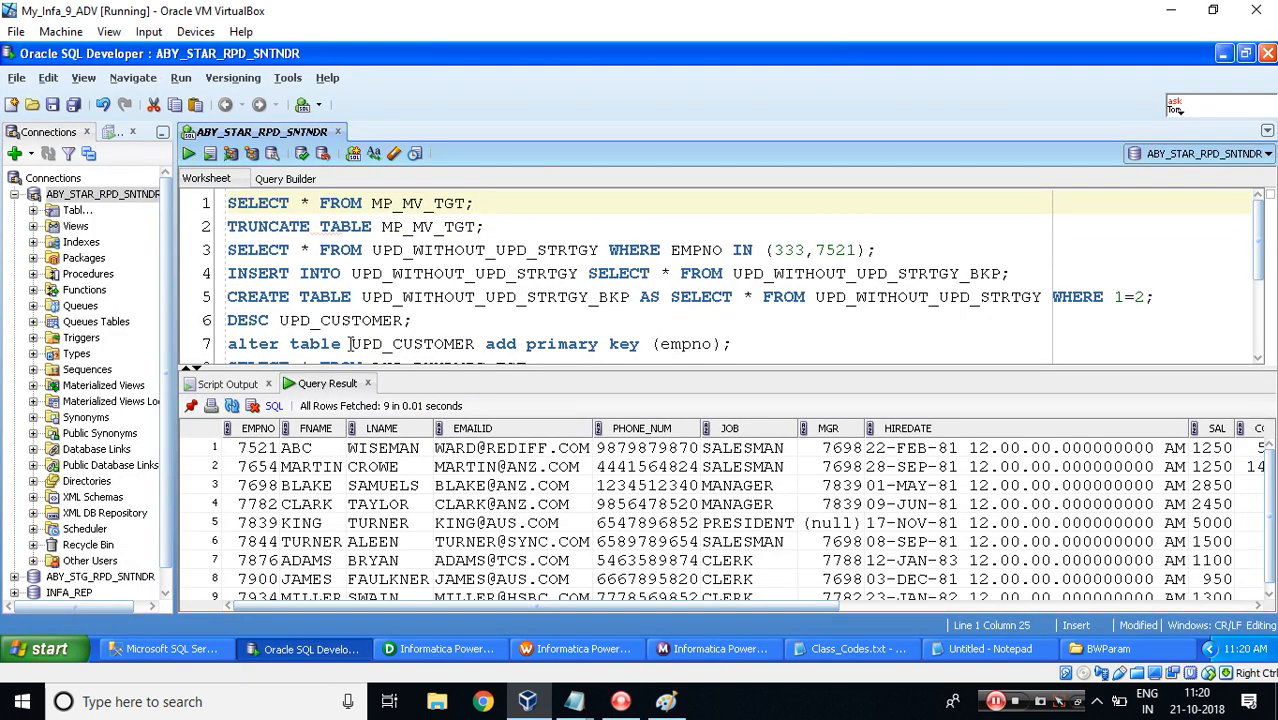
left_click_drag(400, 604, 884, 620)
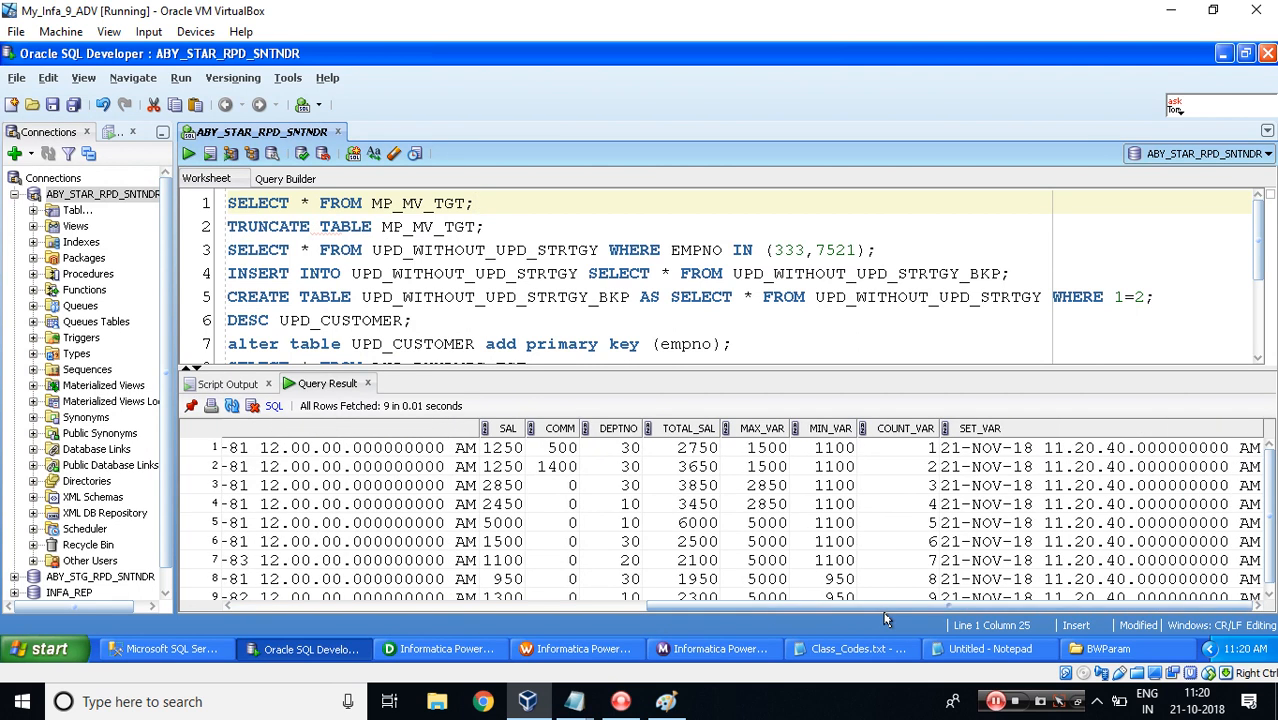
left_click(505, 452)
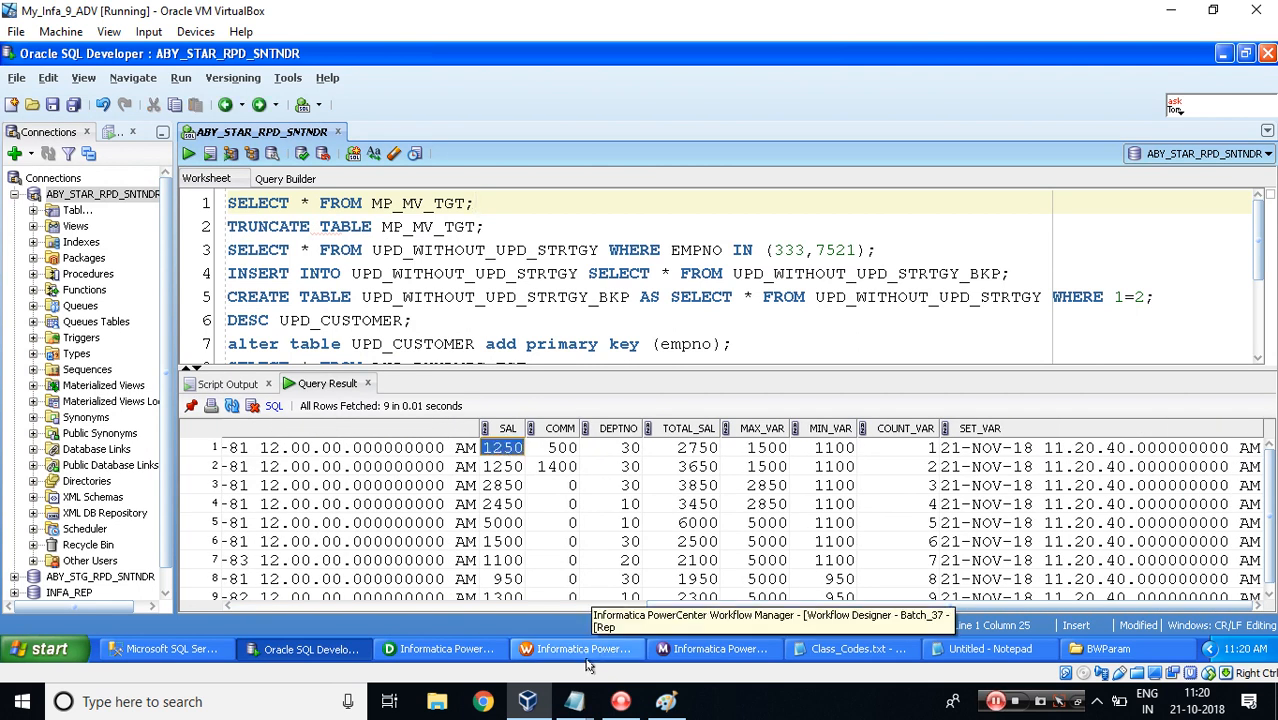
Back in the Designer, open the m_MP_MV_EX parameters and variables and select $$mp_BONUS to view its initial value.
left_click(440, 649)
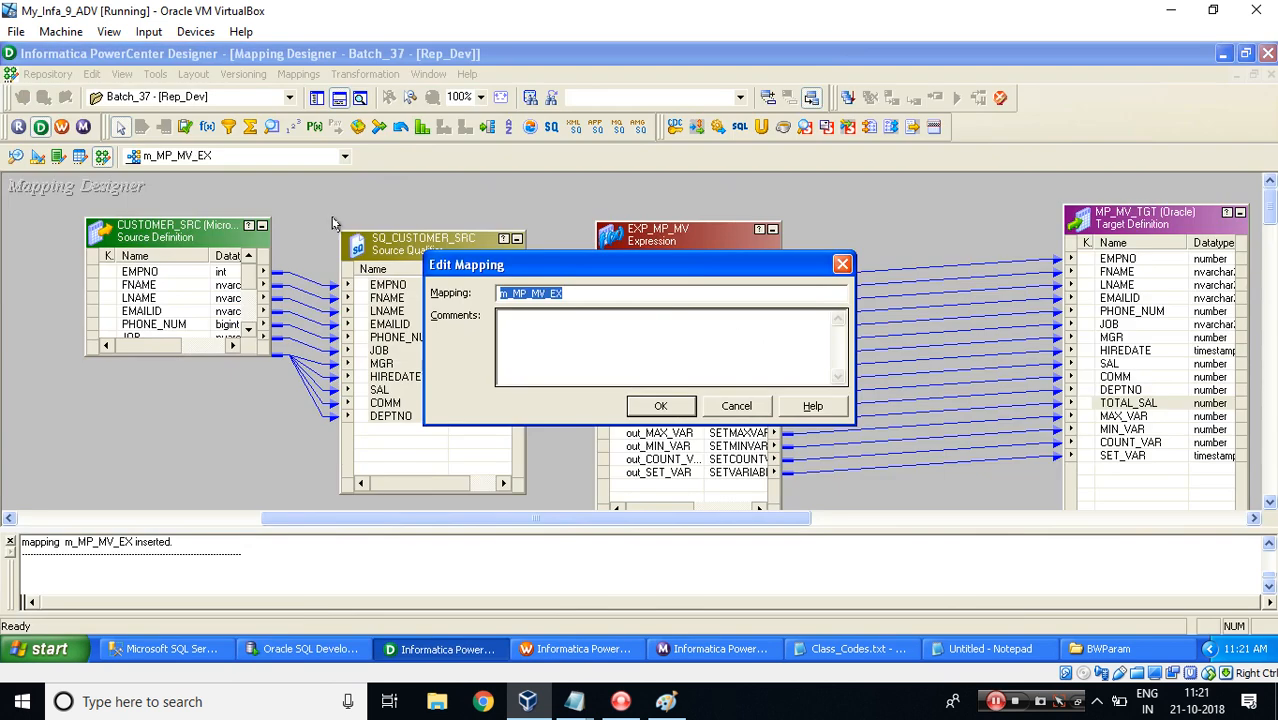
key("Return")
left_click(299, 74)
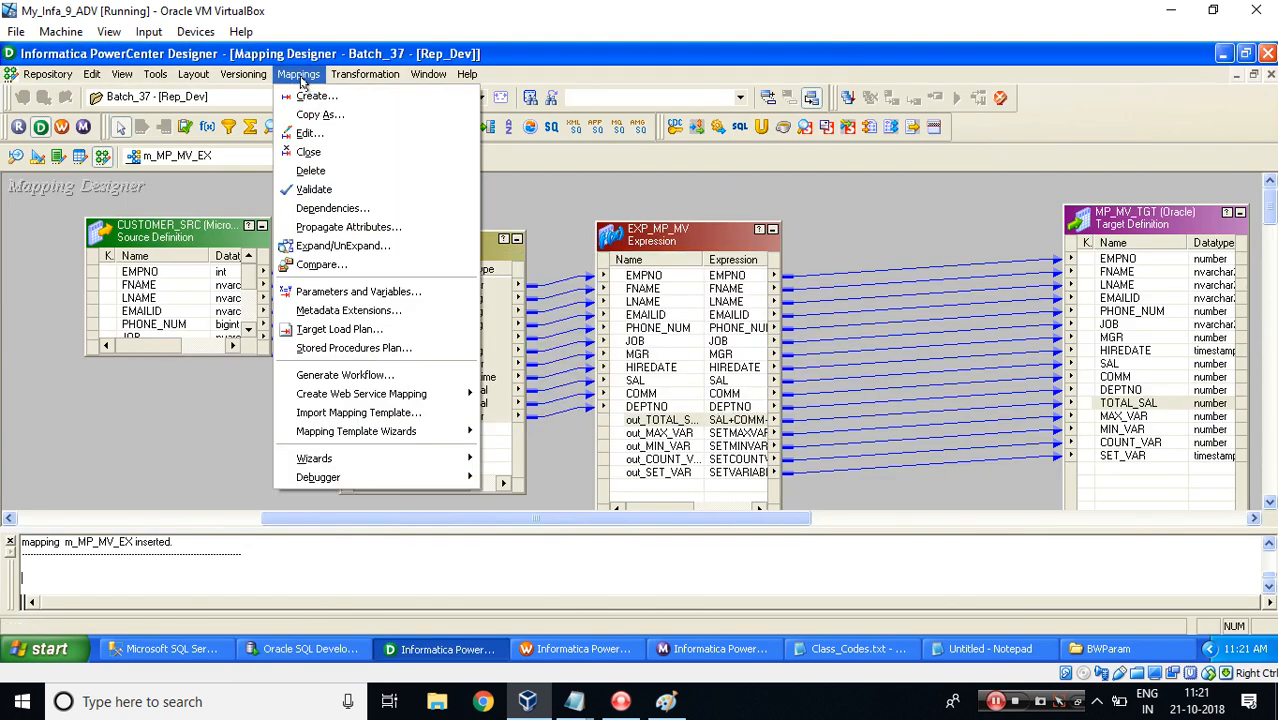
left_click(330, 293)
left_click(504, 294)
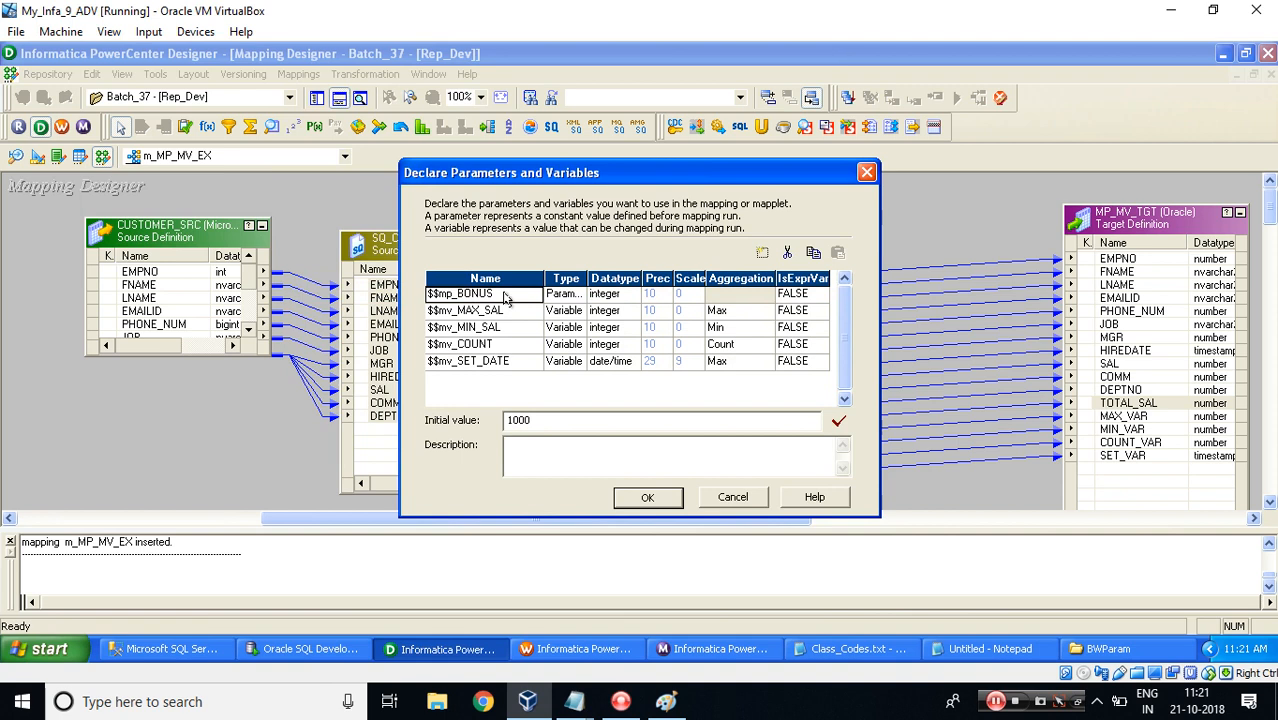
In the SQL Developer results, compare the SAL, COMM and TOTAL_SAL values across several rows.
key("alt+Tab")
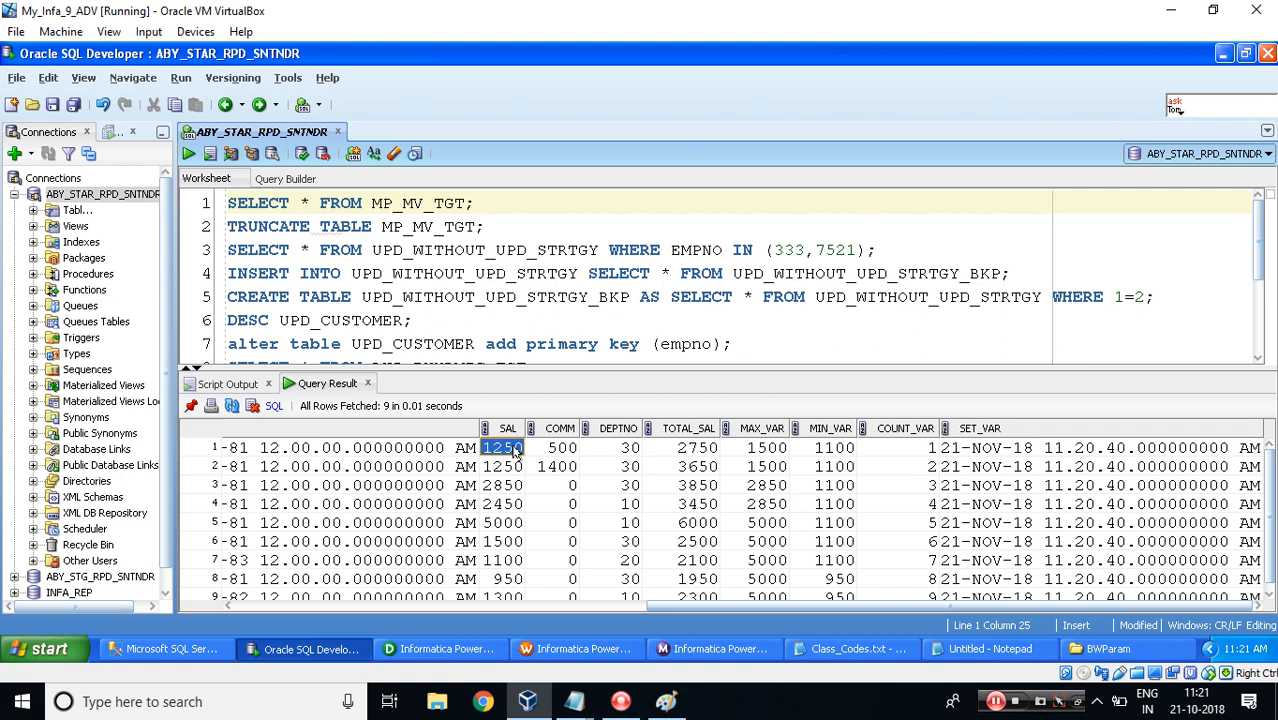
left_click(558, 455, "shift")
left_click(698, 452)
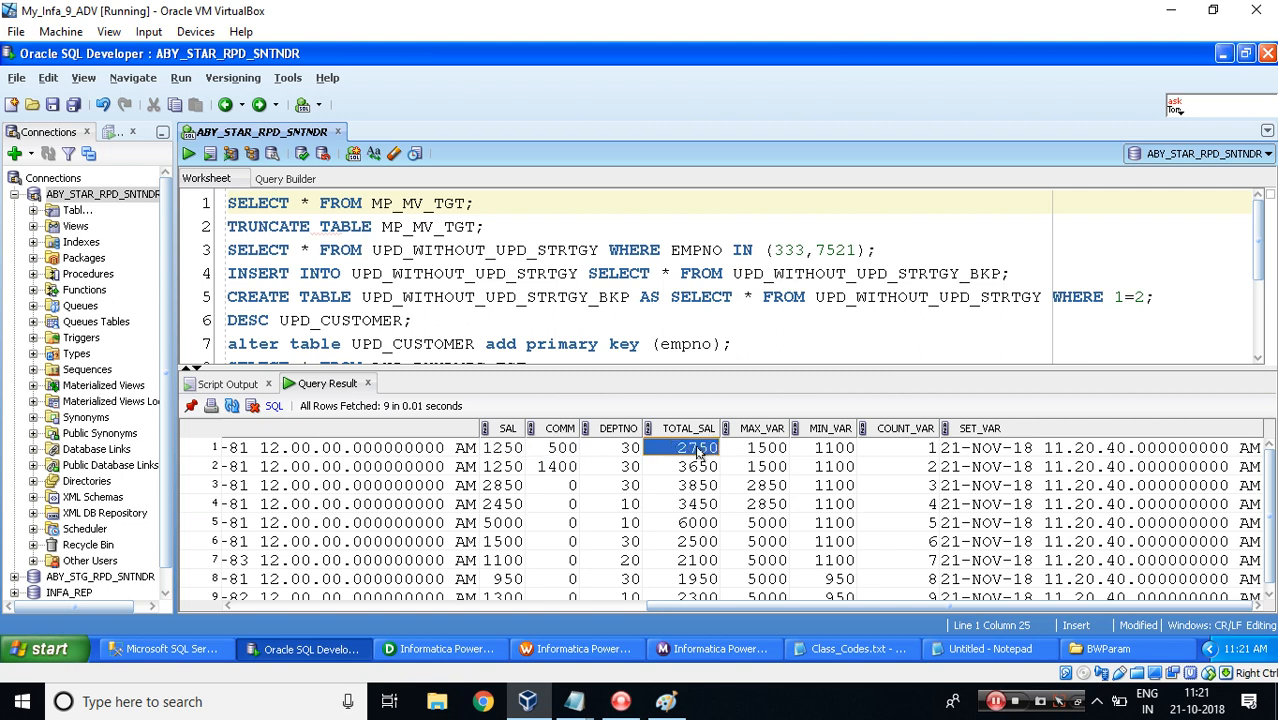
left_click(501, 468)
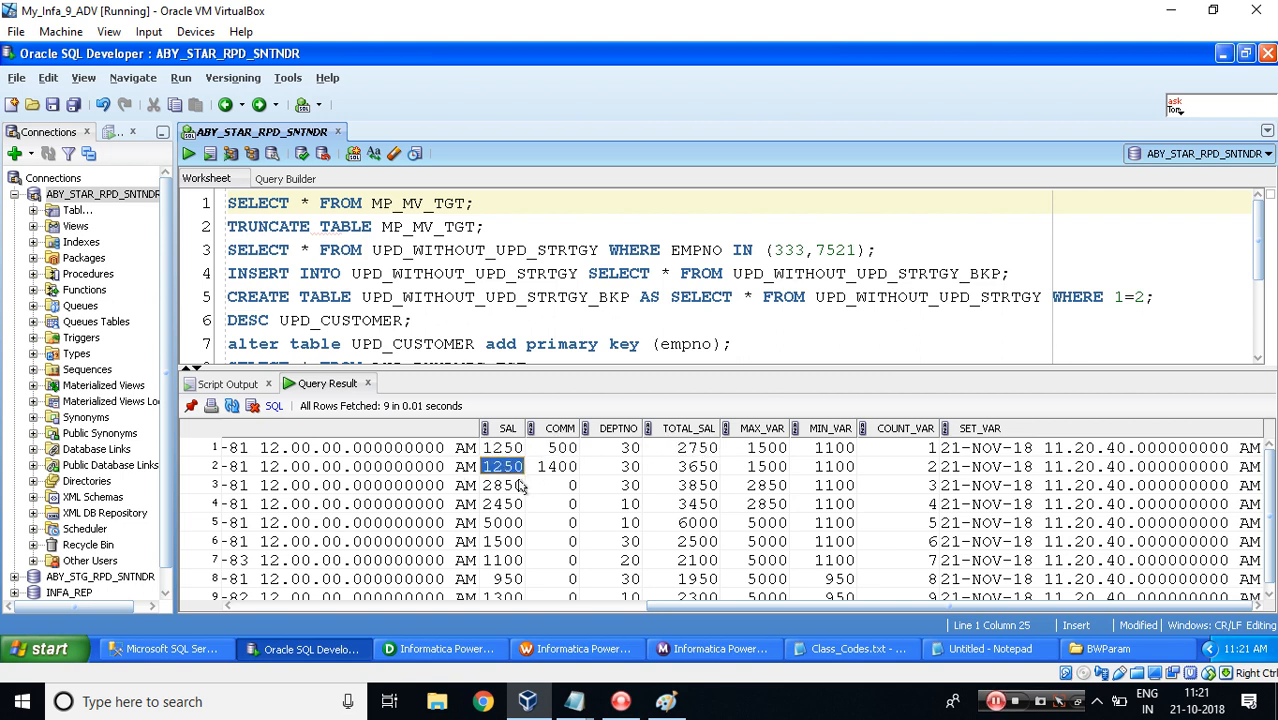
left_click(491, 487)
key("shift+Right")
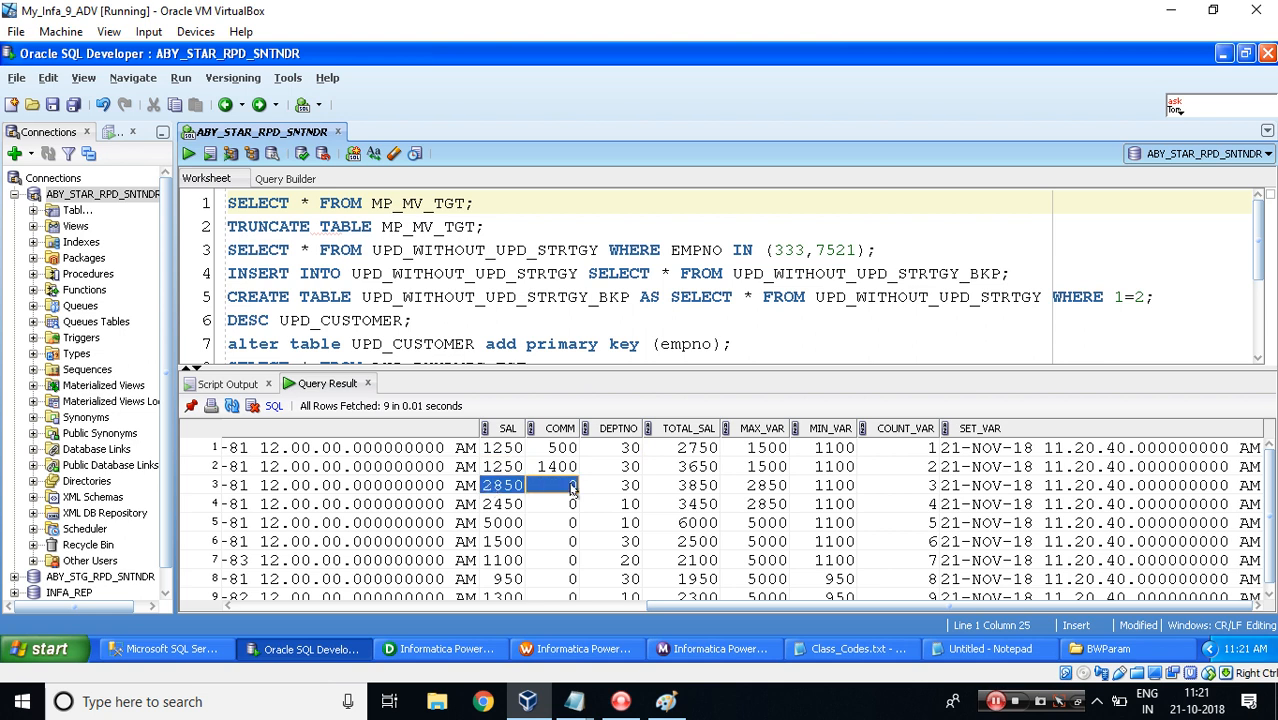
left_click(692, 487)
left_click(492, 526)
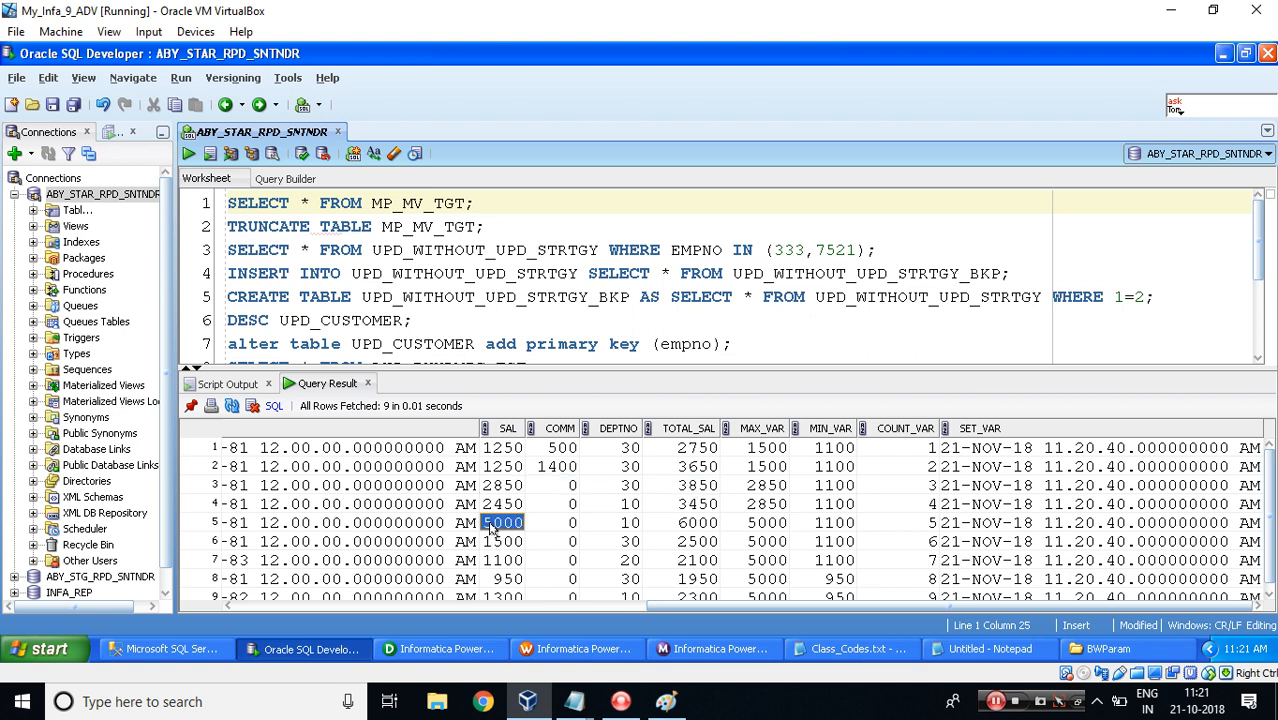
key("shift+Right")
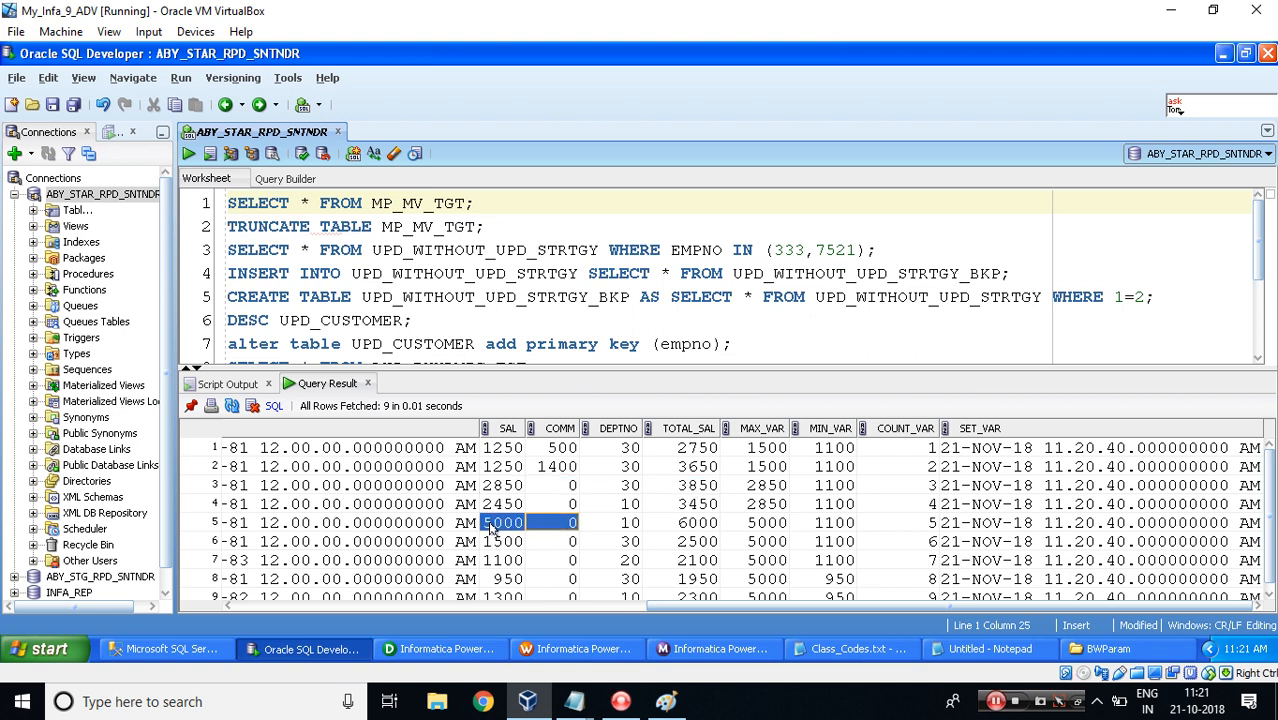
left_click(692, 527)
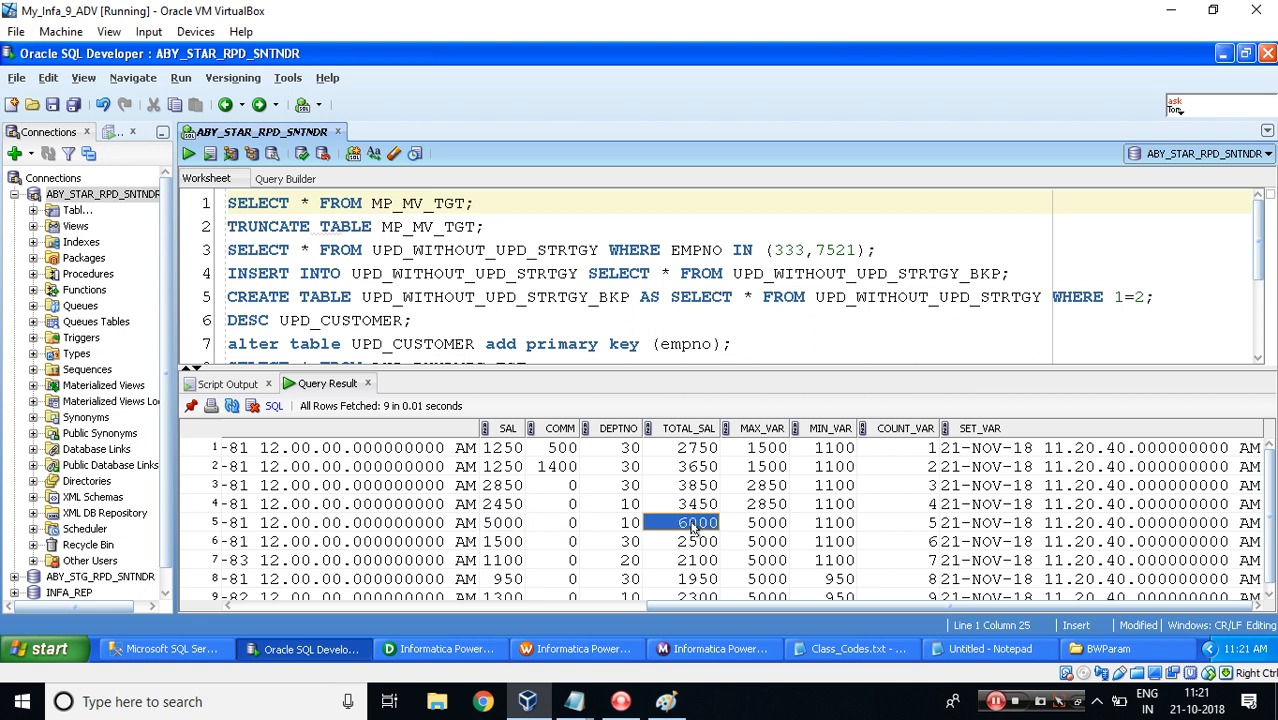
left_click(505, 451)
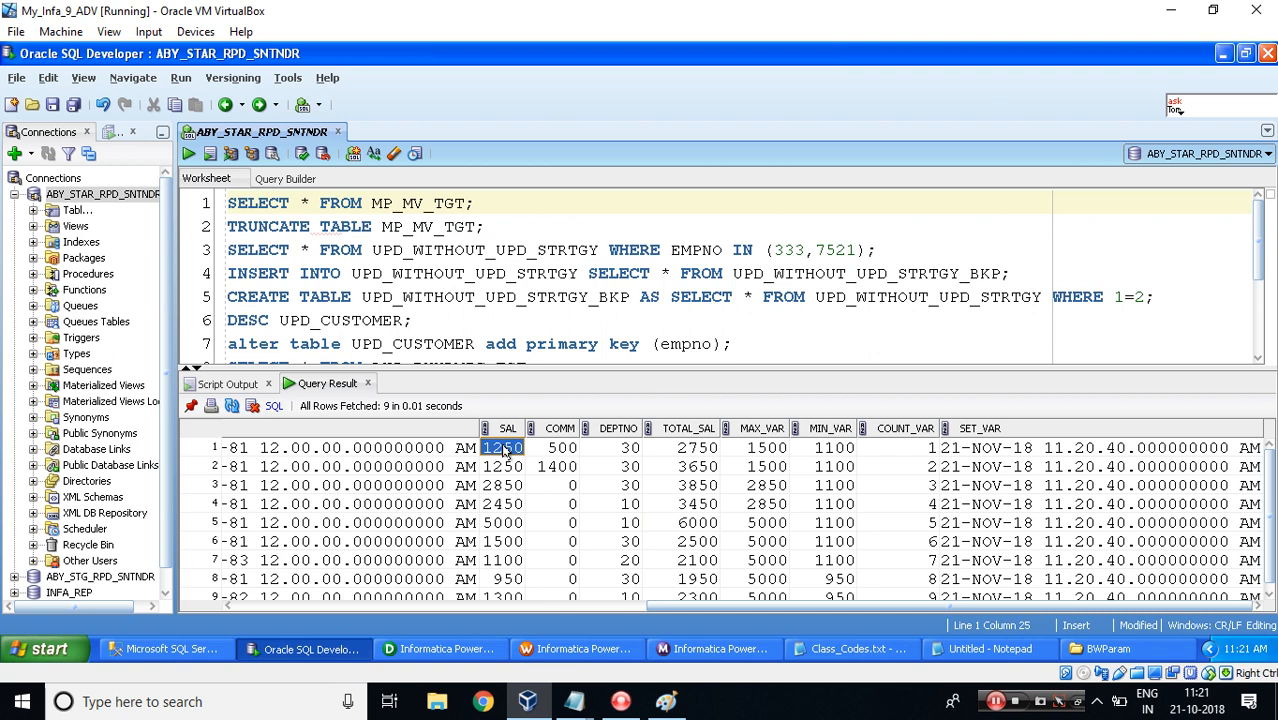
Return to the parameters and variables dialog and select $$mv_MAX_SAL to view its initial value.
key("alt+Tab")
left_click(513, 313)
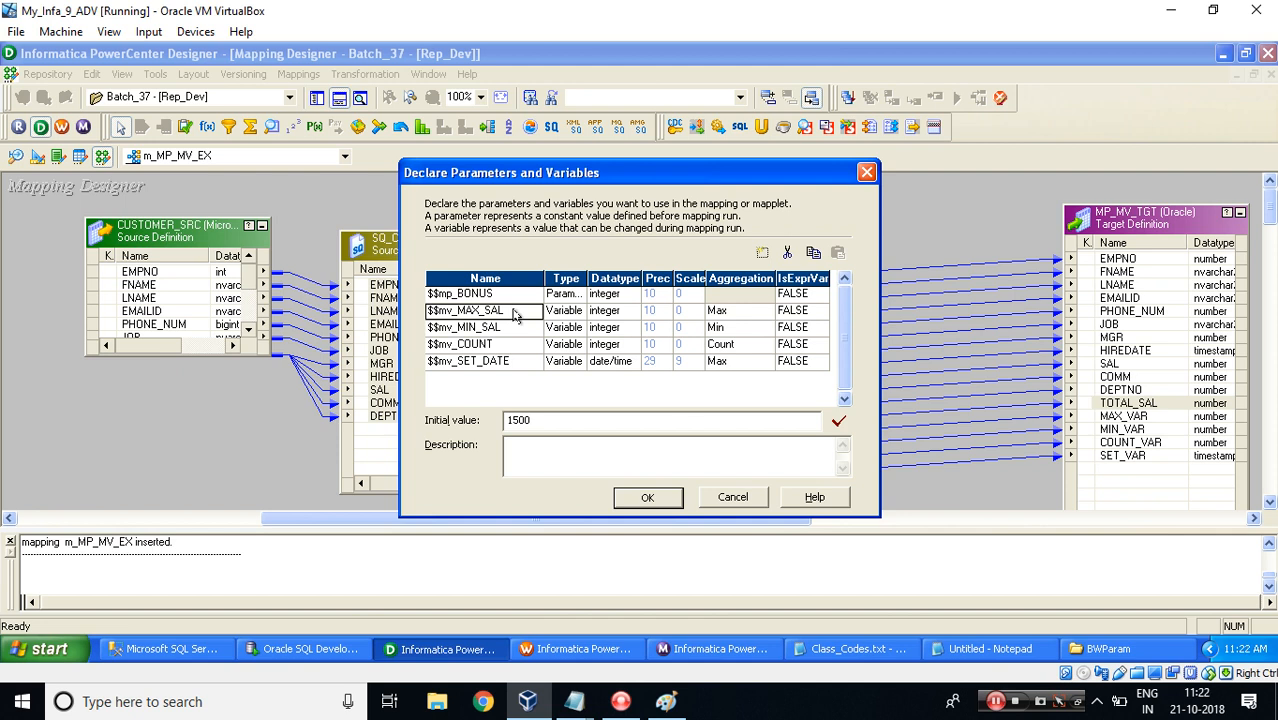
Switch to SQL Developer and compare each row's SAL value with its MAX_VAR value in the MP_MV_TGT results.
key("alt+Tab")
key("alt+Tab")
key("alt+Tab")
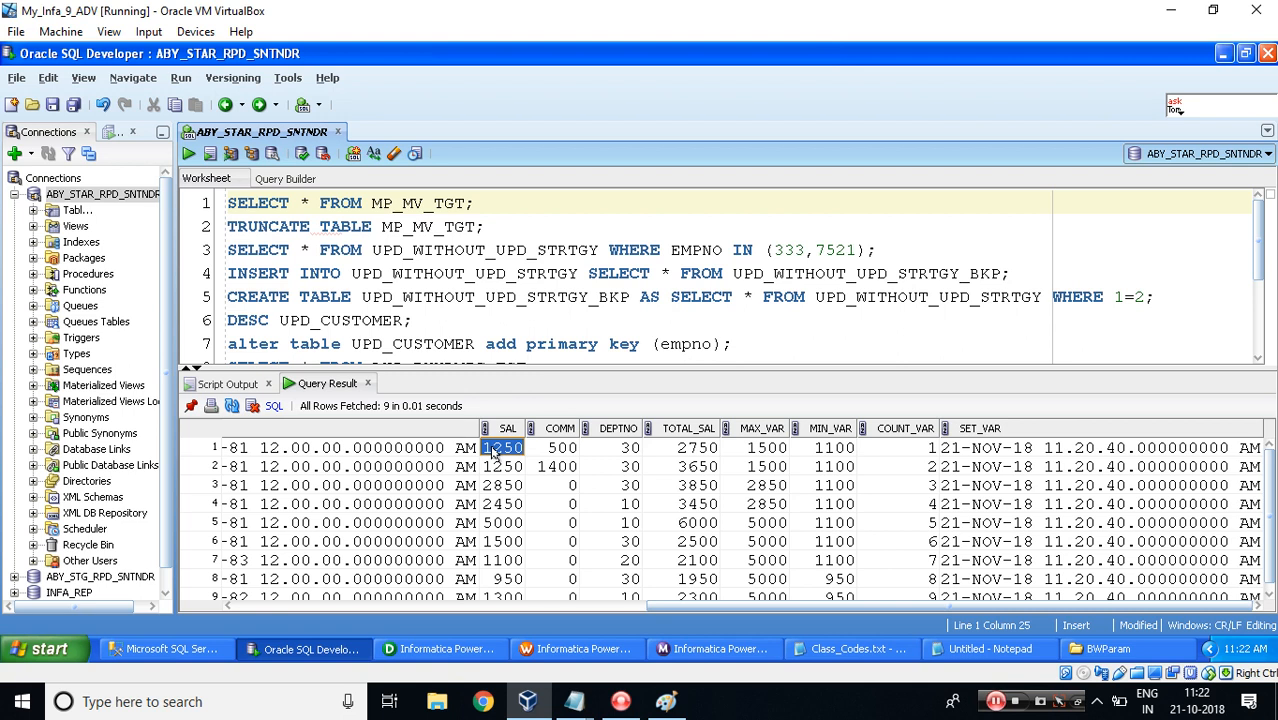
left_click(760, 450)
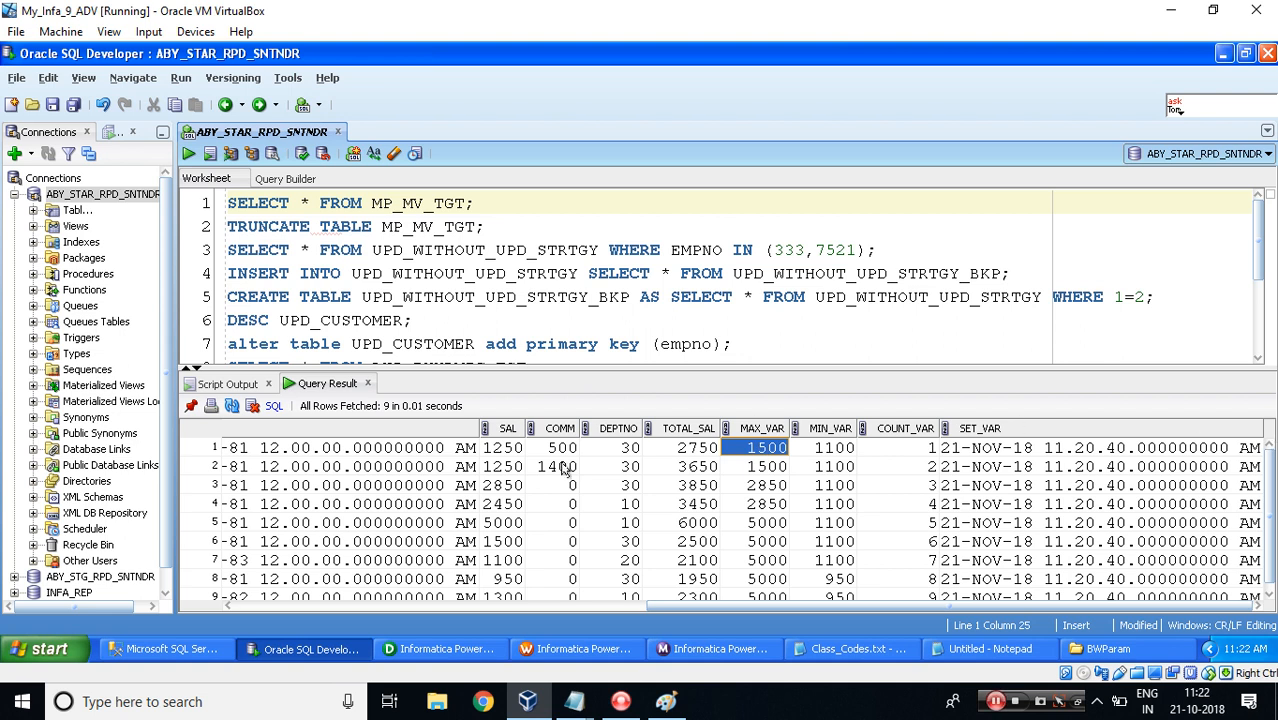
left_click(502, 470)
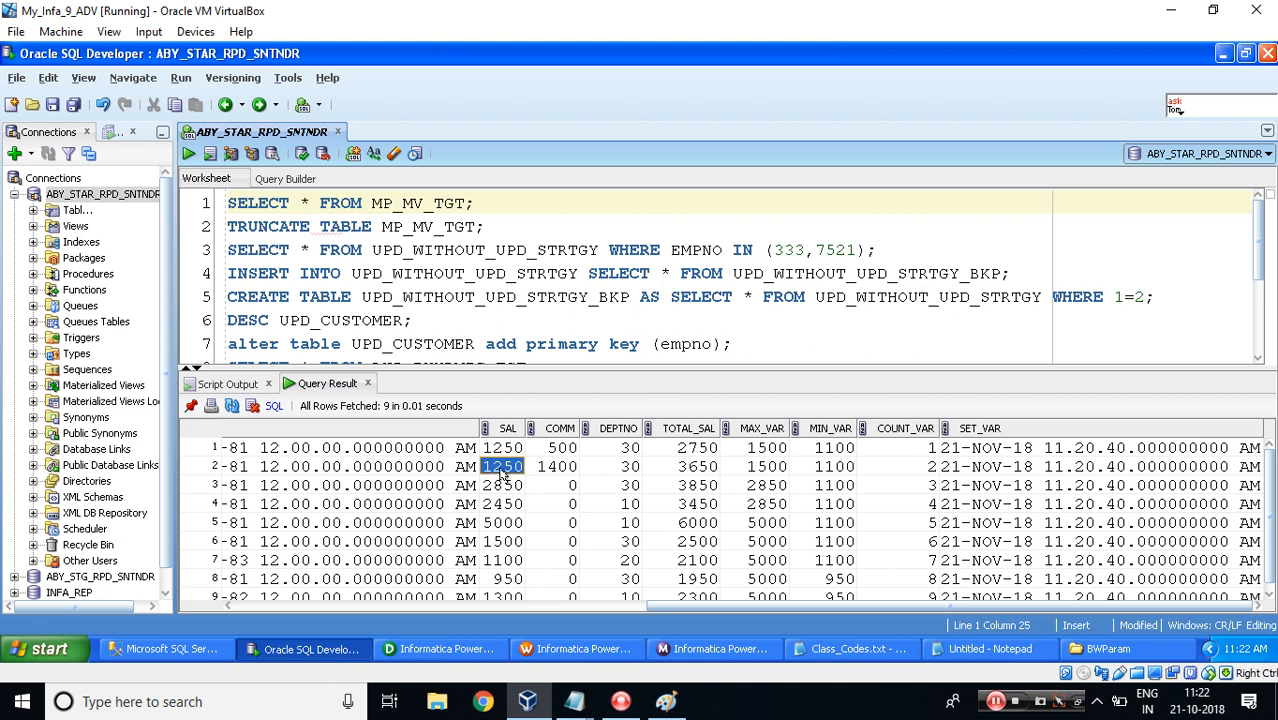
left_click(766, 468)
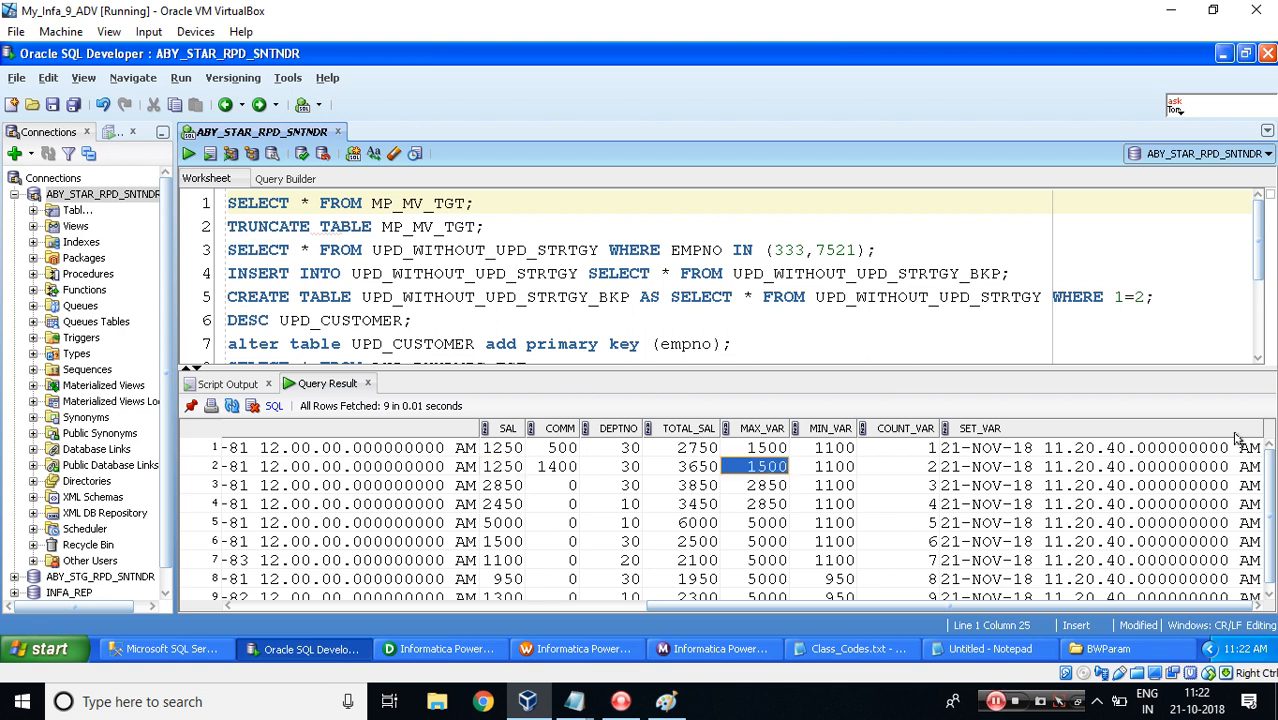
left_click(494, 487)
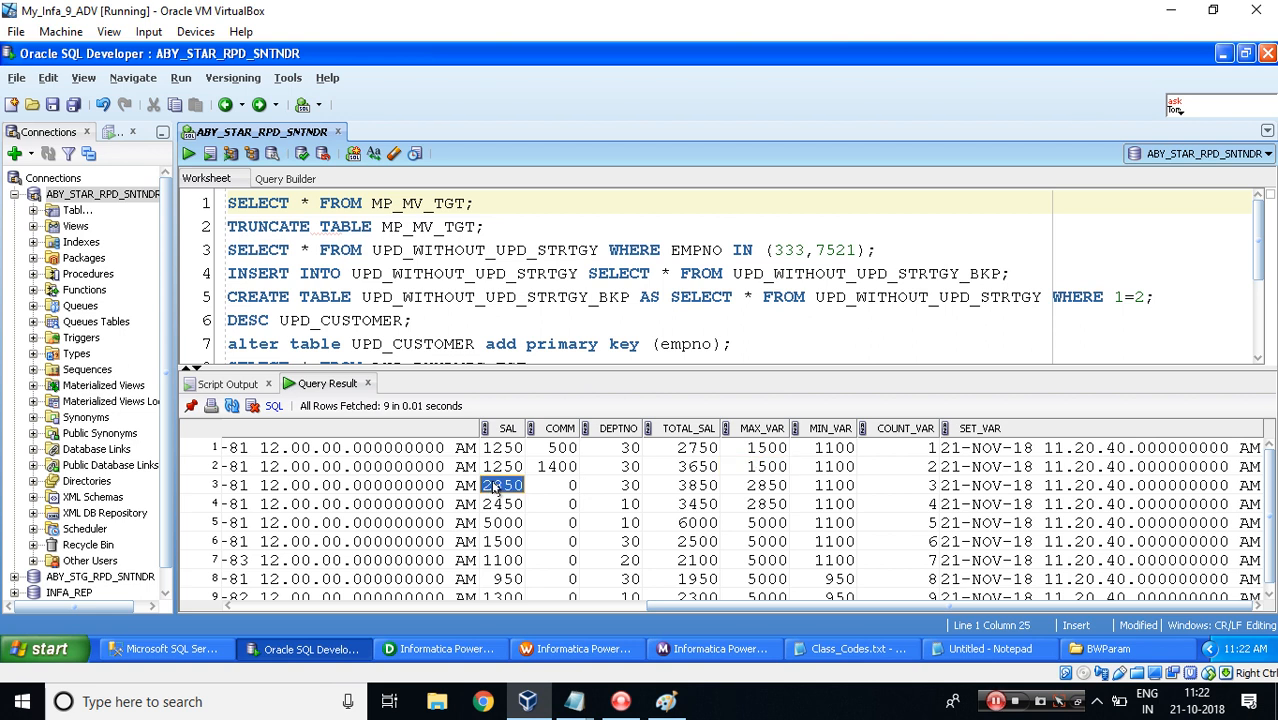
left_click(764, 489)
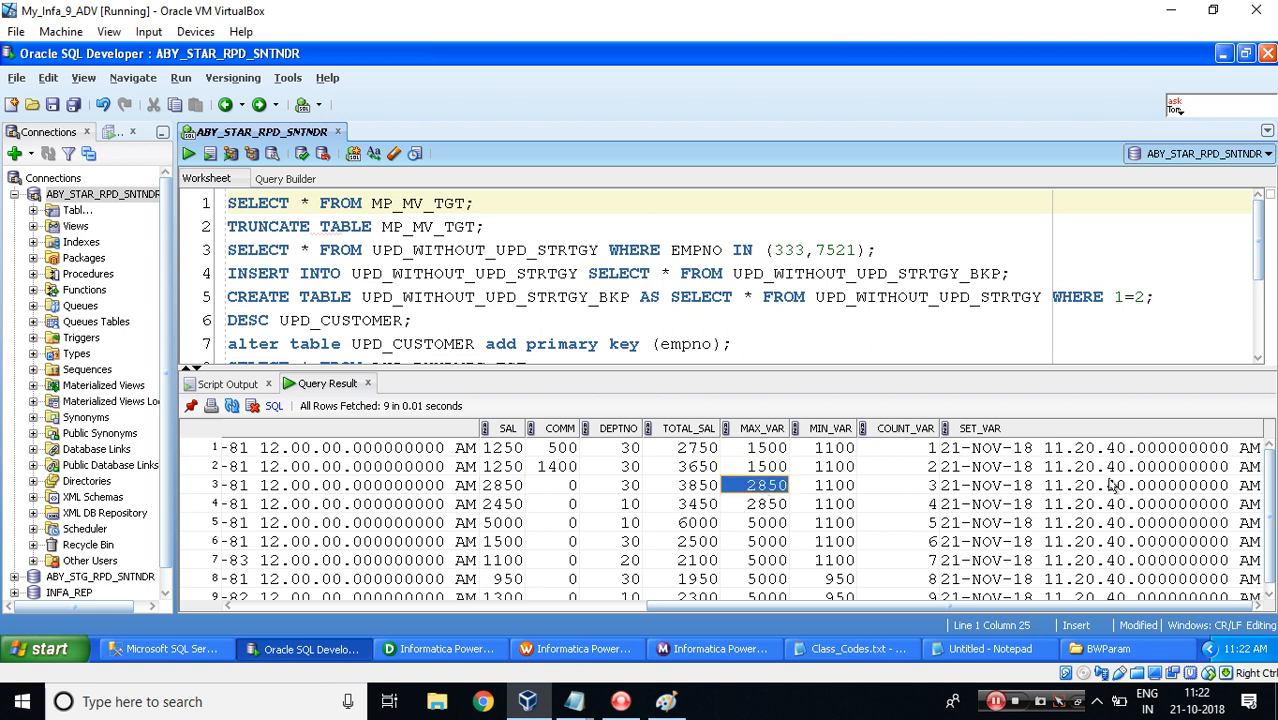
left_click(495, 505)
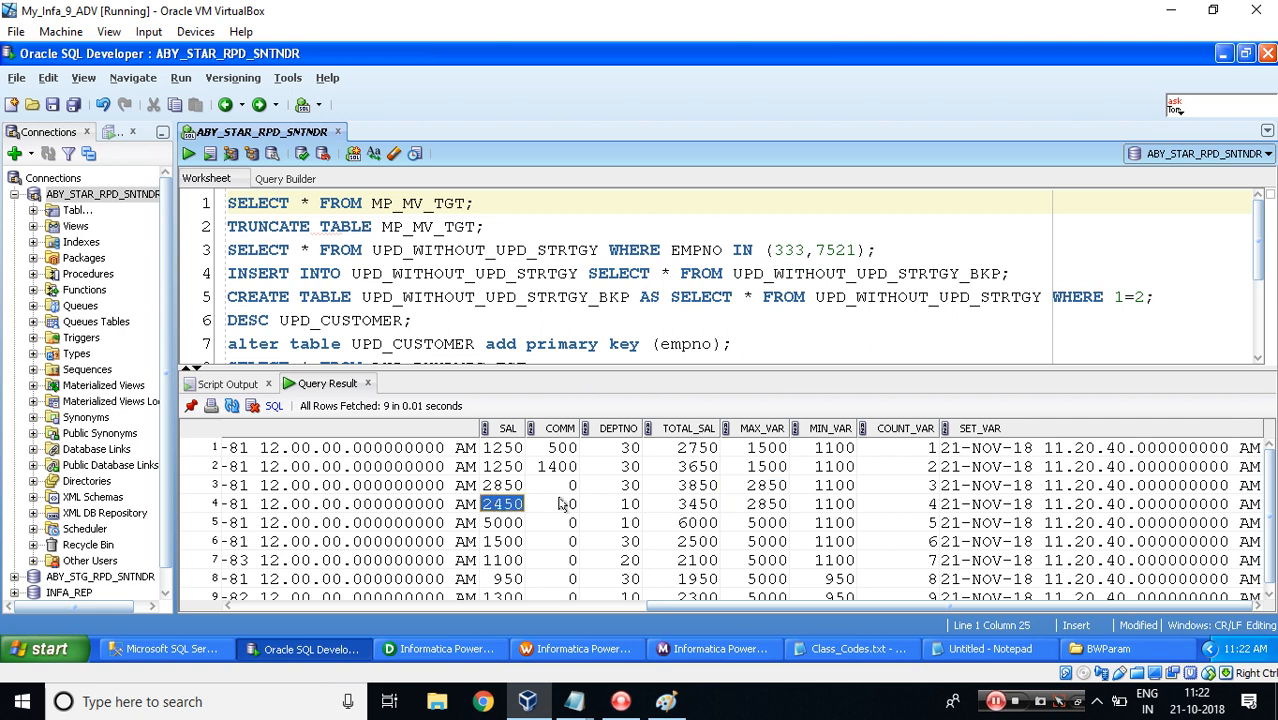
left_click(772, 510)
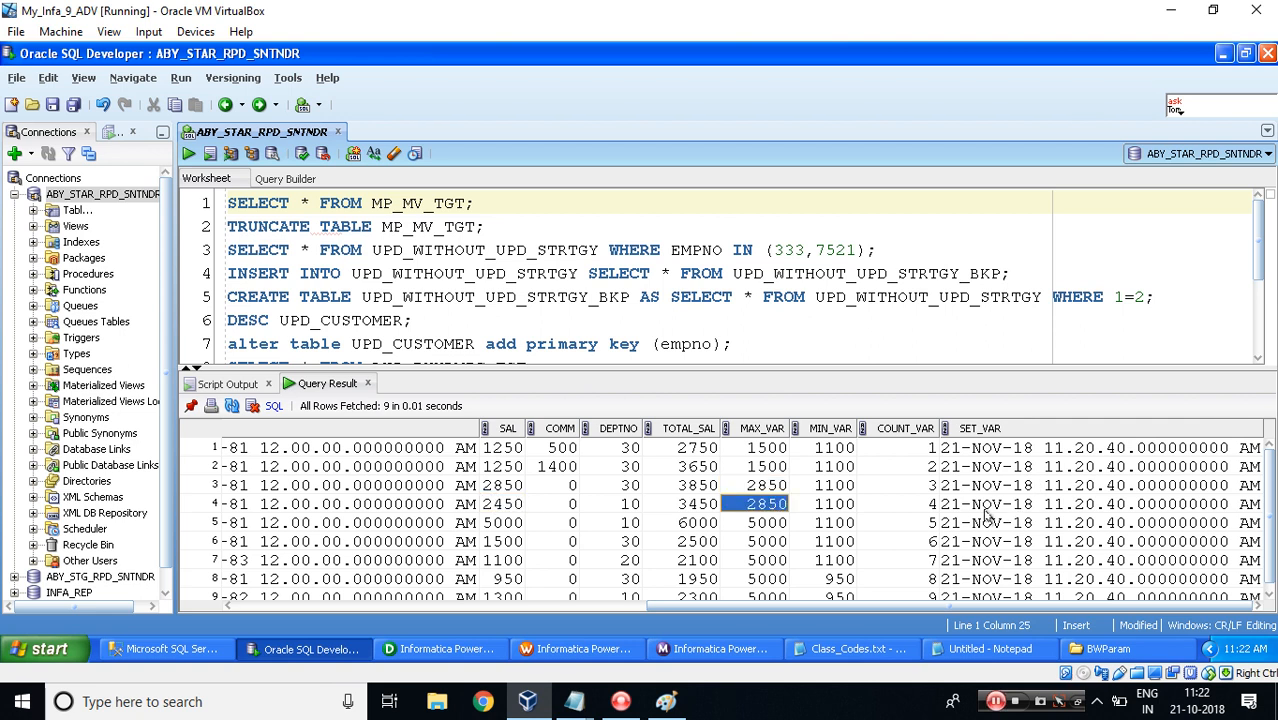
left_click(514, 525)
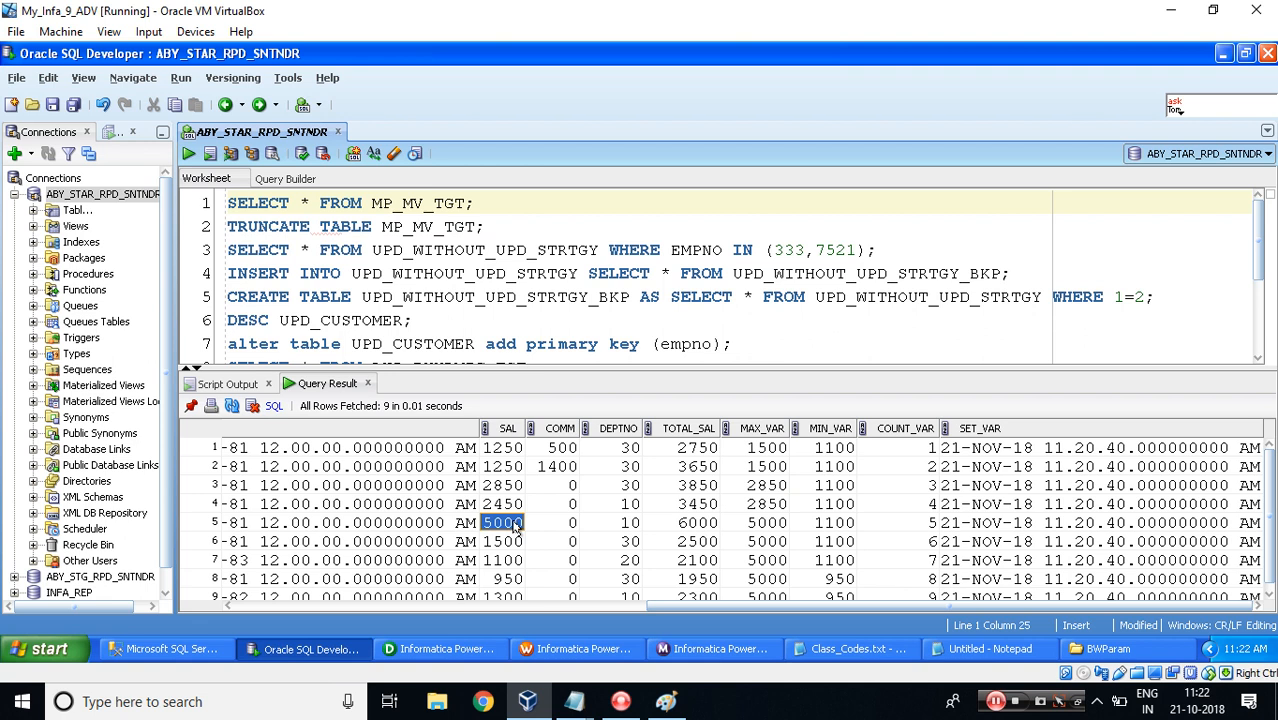
left_click(767, 522)
left_click(494, 524)
key("Down")
key("Down")
key("Down")
key("Down")
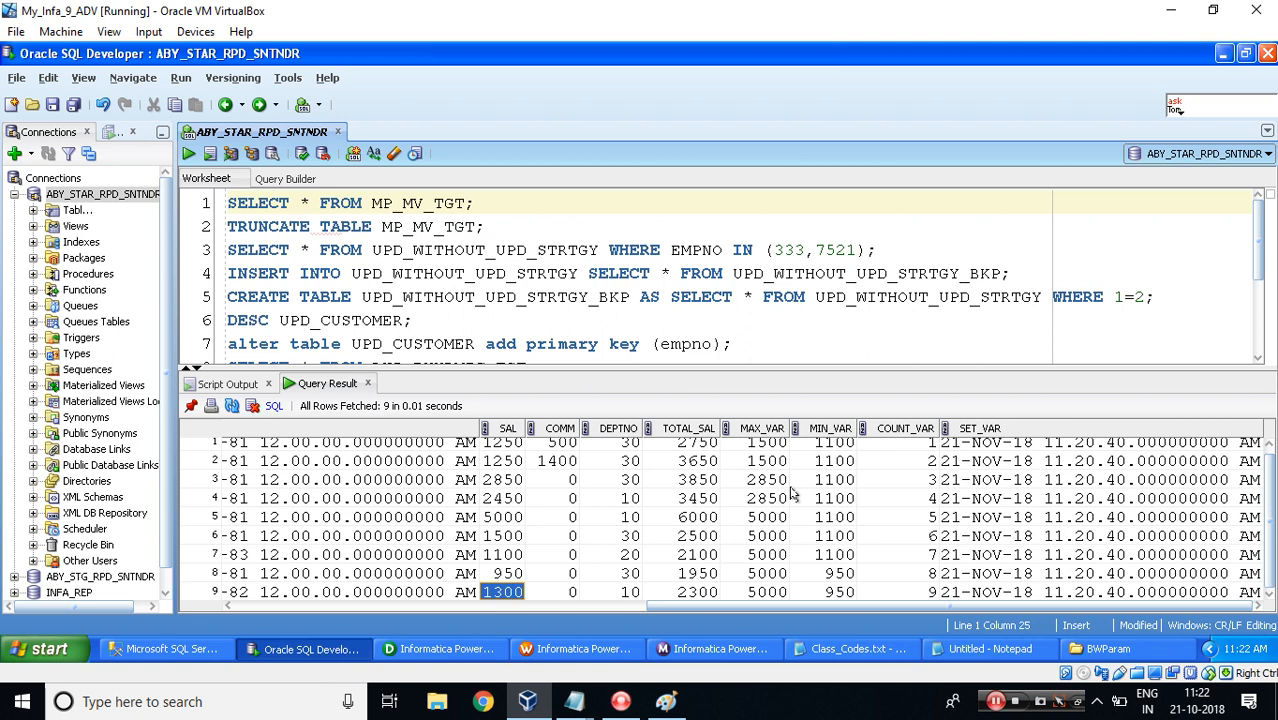
left_click(770, 521)
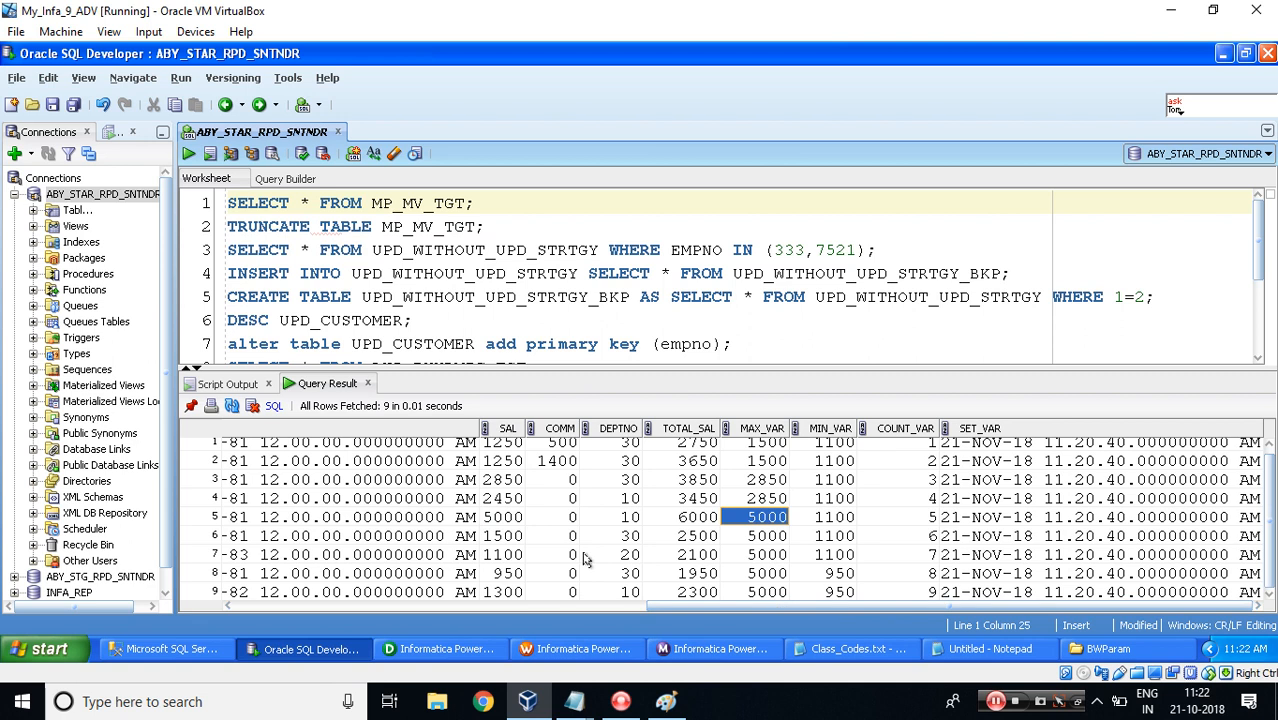
left_click(490, 481)
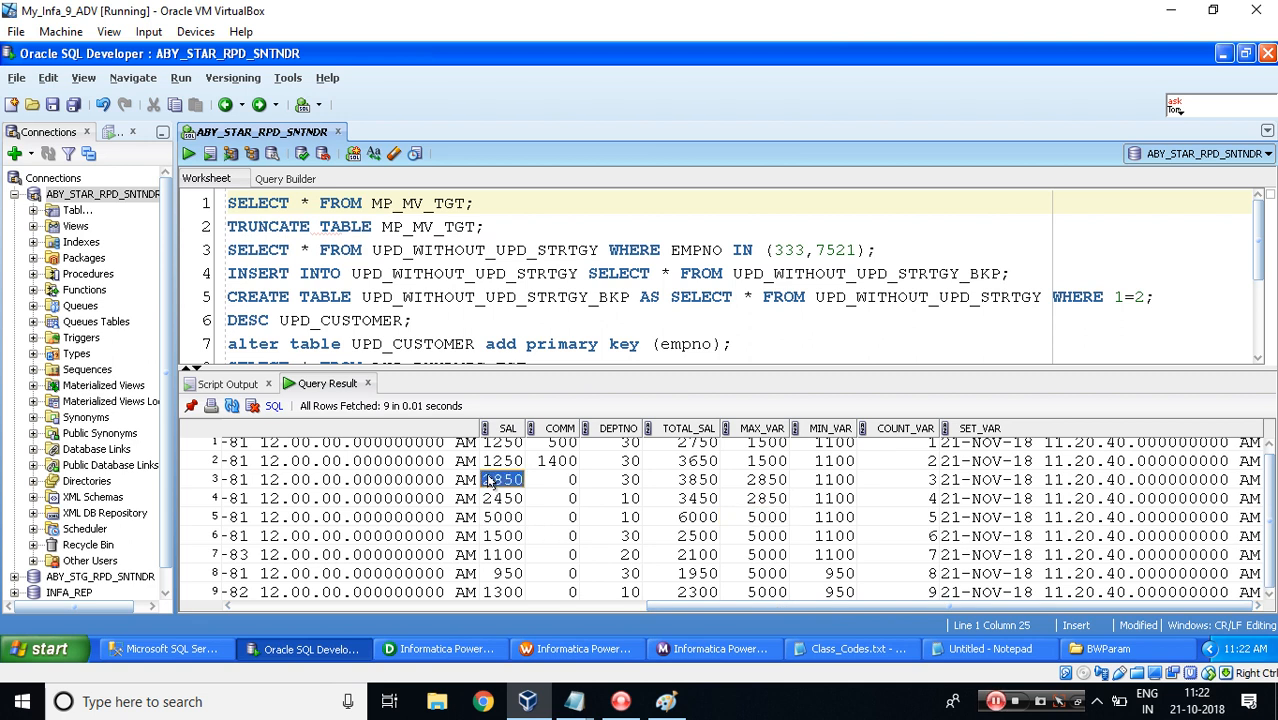
left_click_drag(1268, 520, 1268, 508)
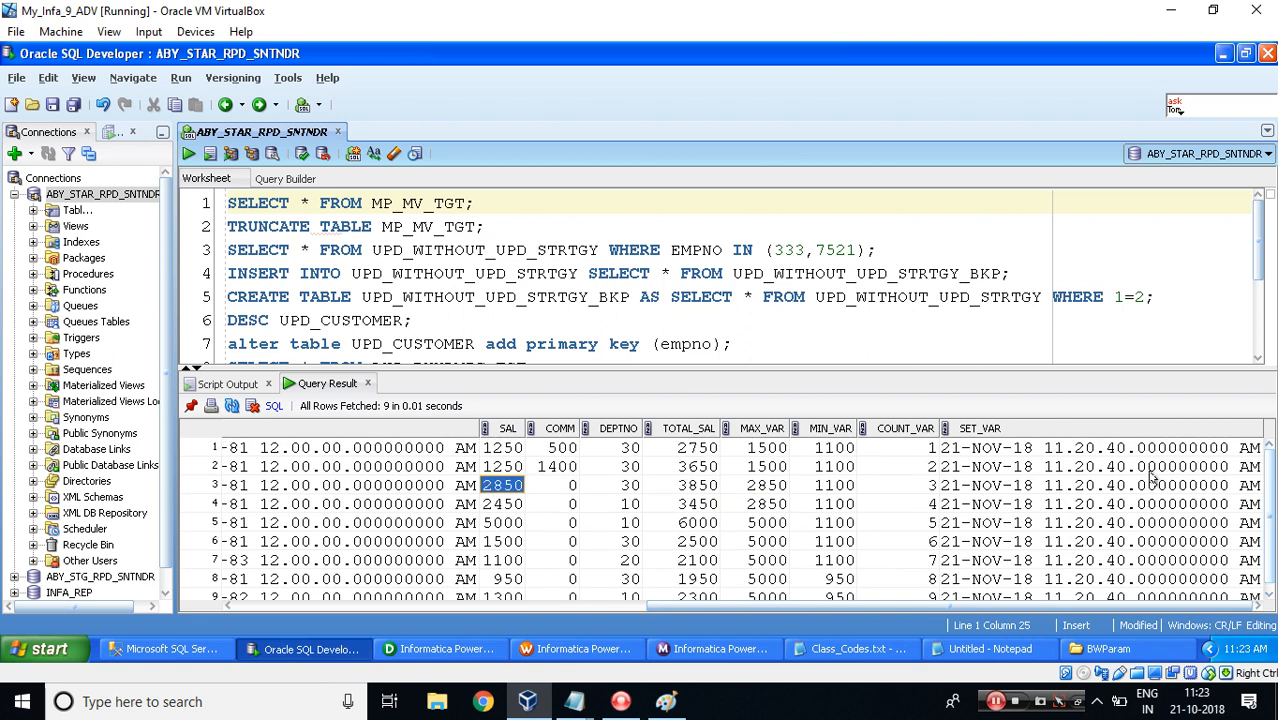
Back in the Designer's parameters and variables dialog, select $$mv_MIN_SAL to view its initial value.
left_click(445, 649)
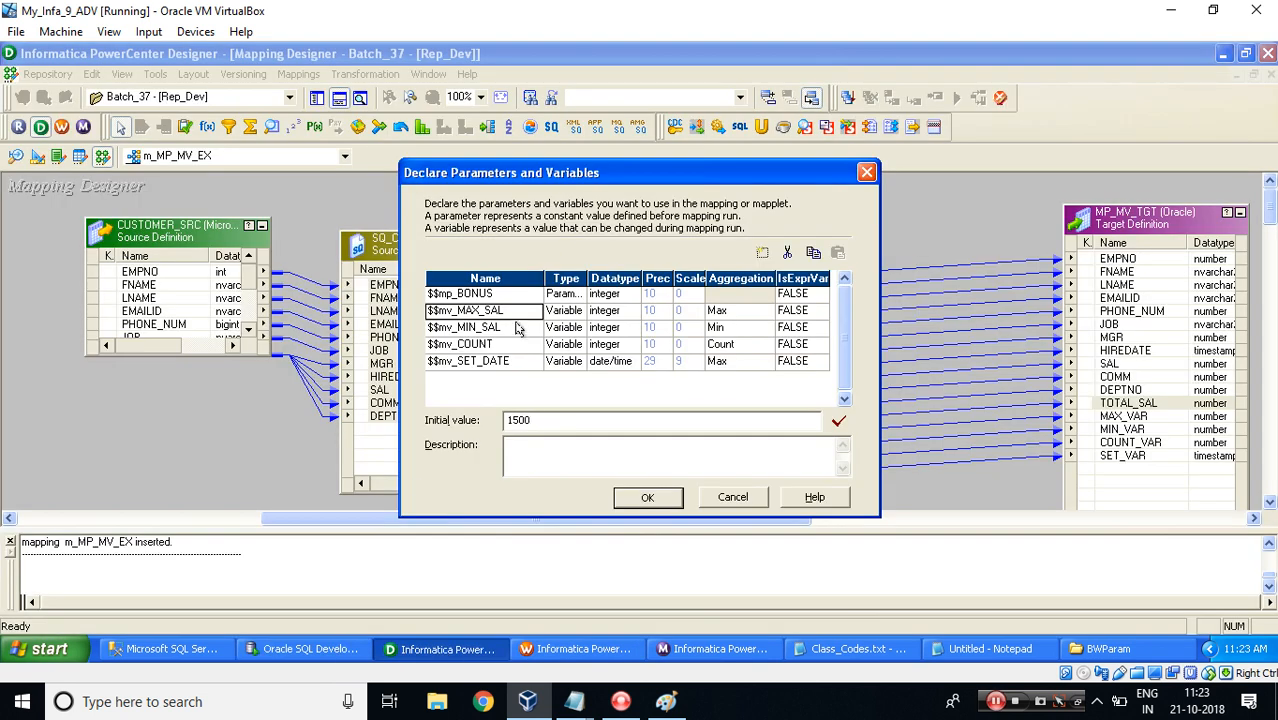
left_click(518, 328)
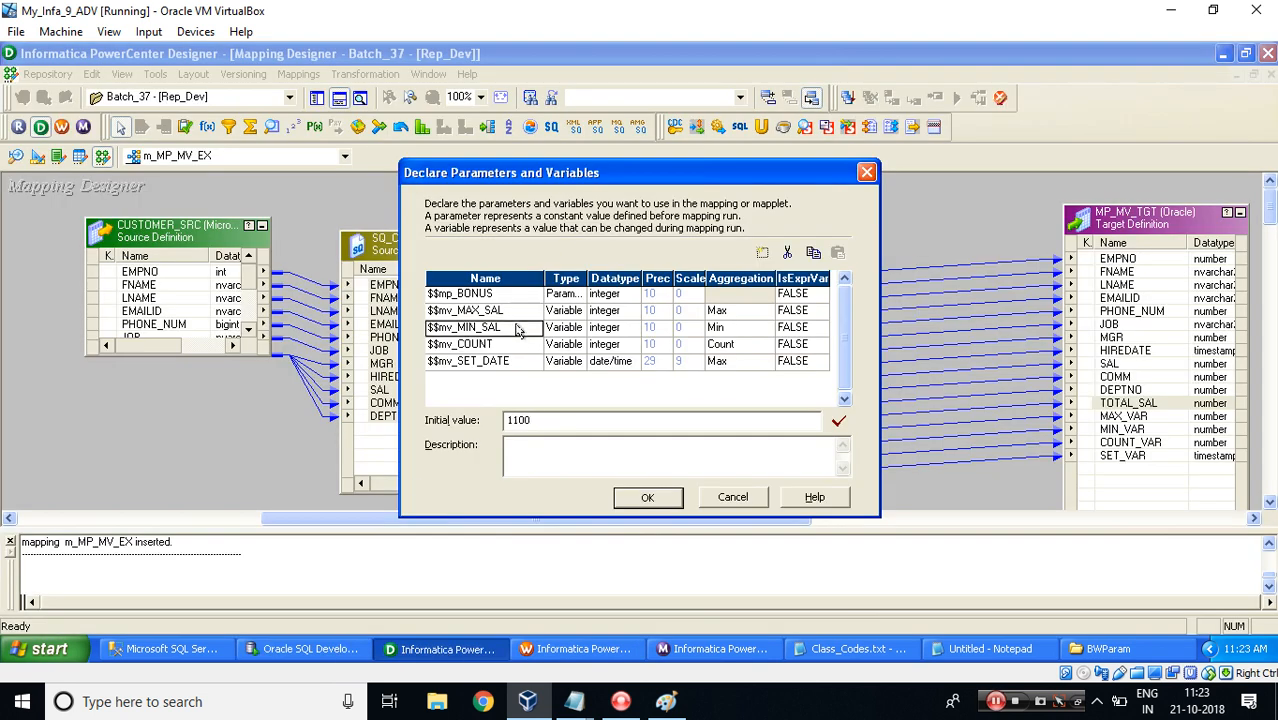
Return to the SQL Developer results and compare each row's SAL value with its MIN_VAR value.
key("alt+Tab")
left_click(496, 447)
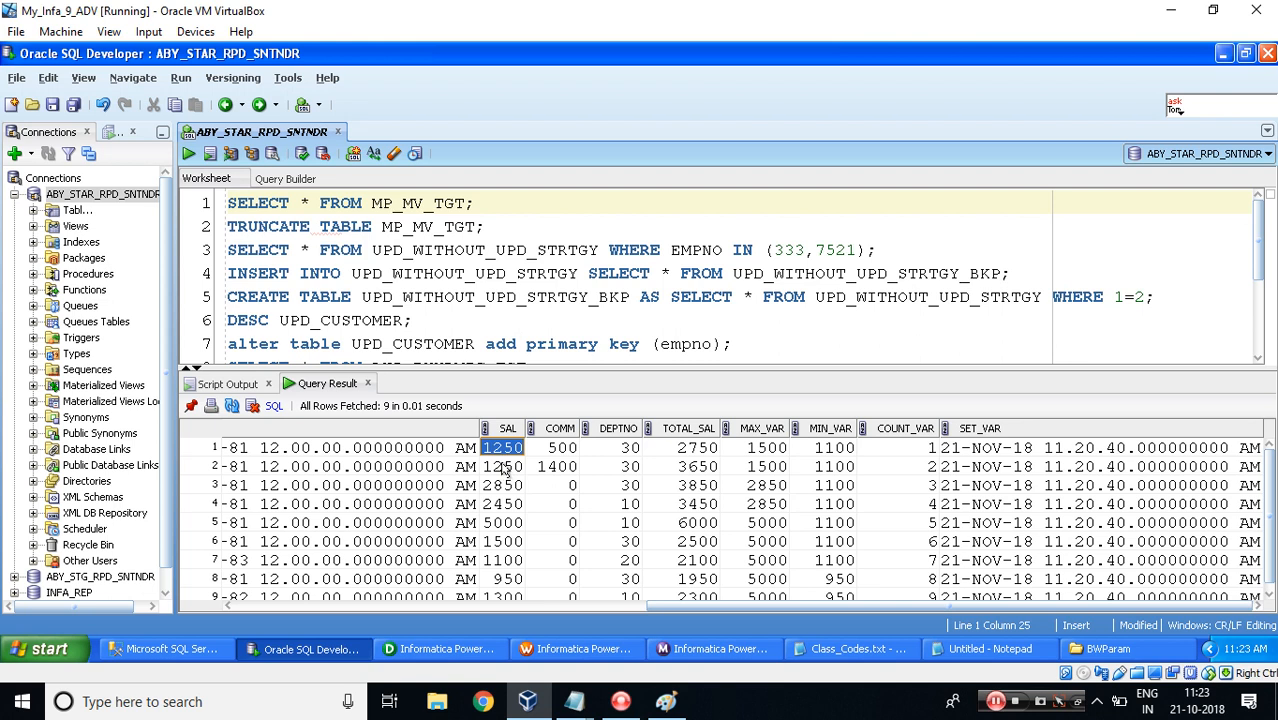
left_click(838, 450)
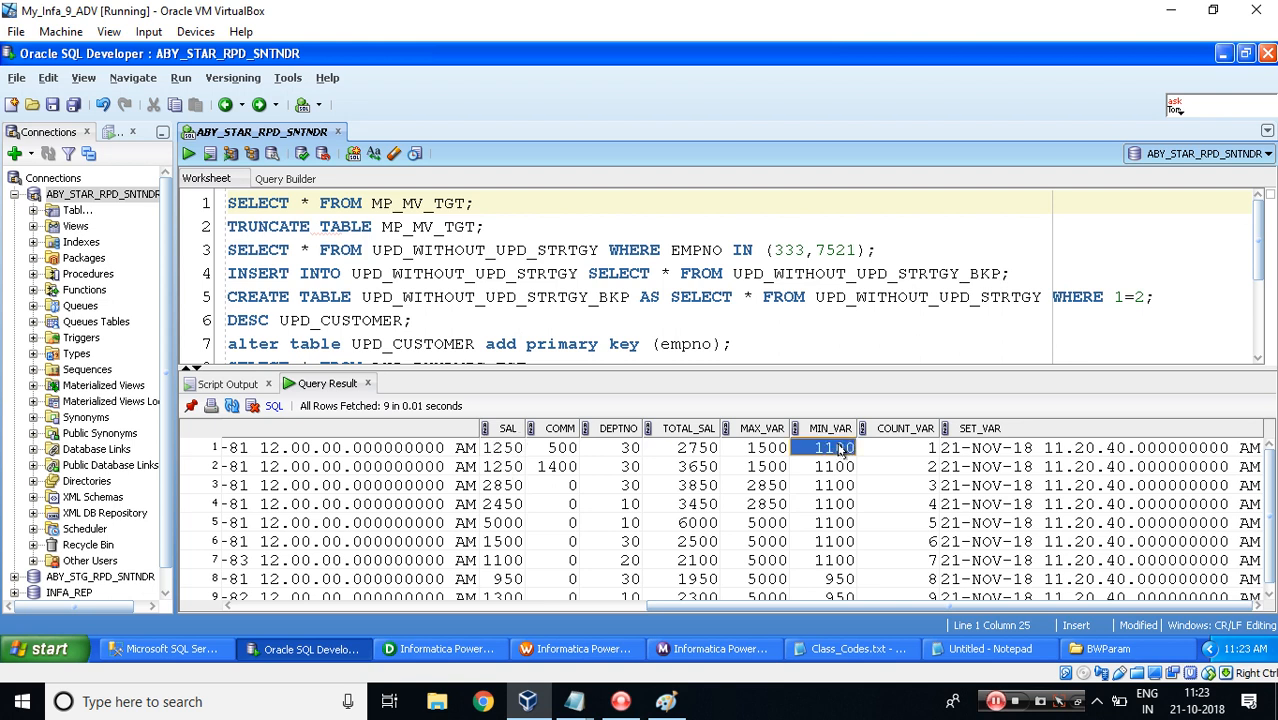
left_click(510, 466)
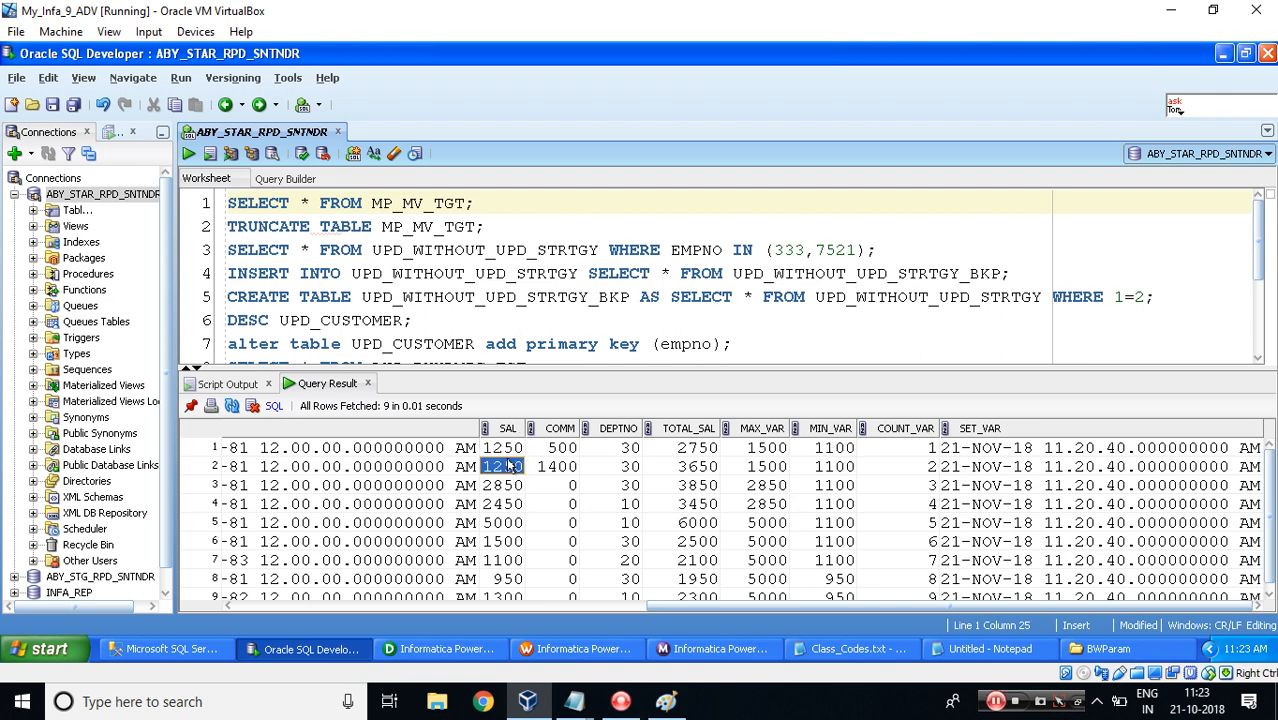
left_click(492, 487)
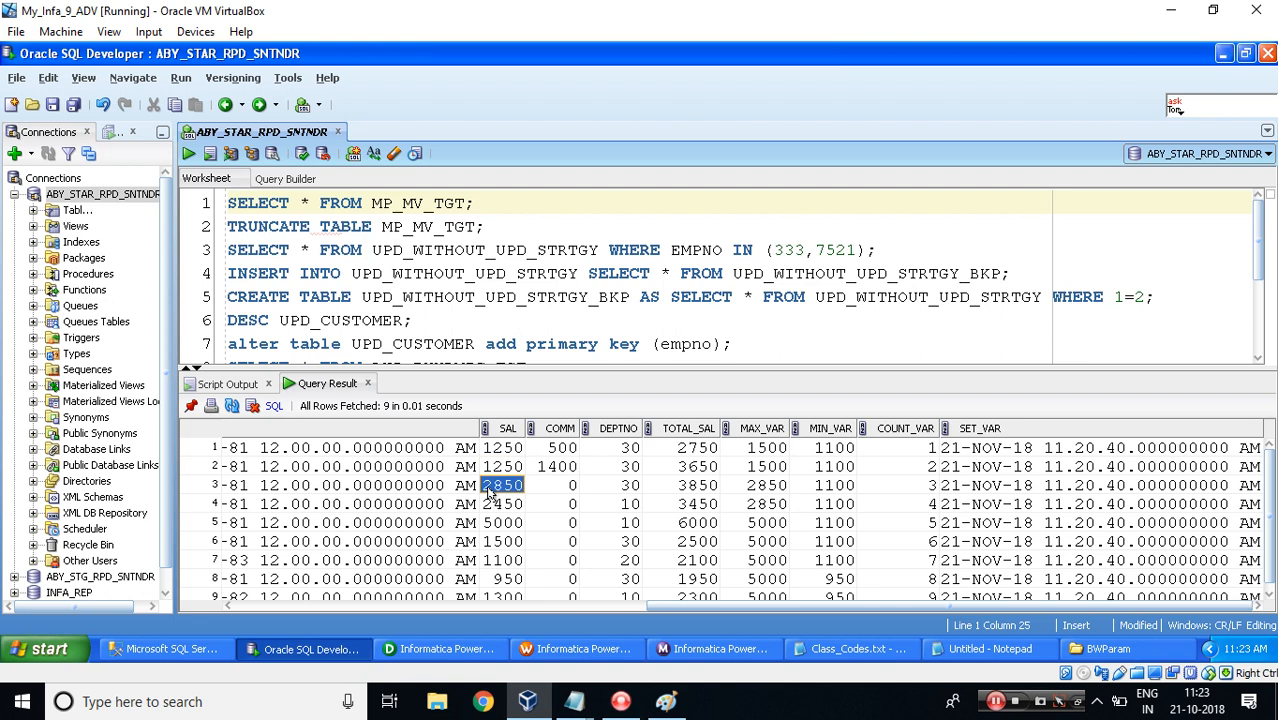
left_click(496, 562)
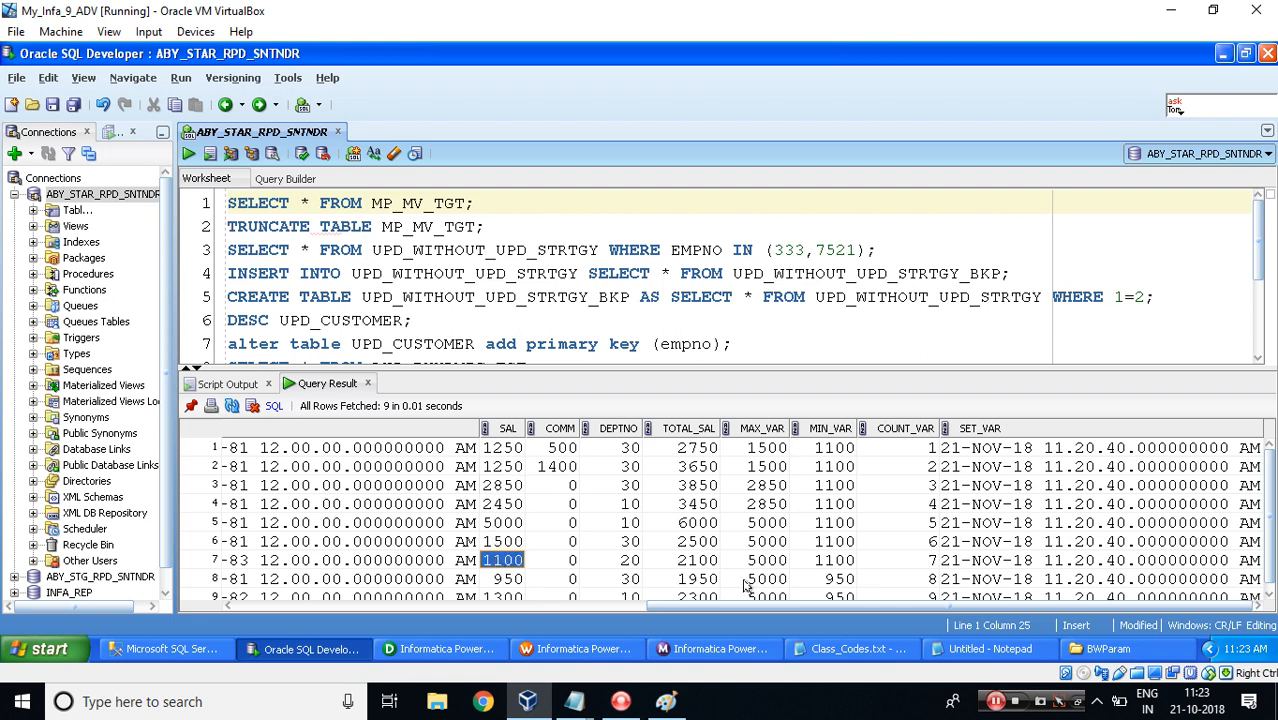
left_click(822, 561)
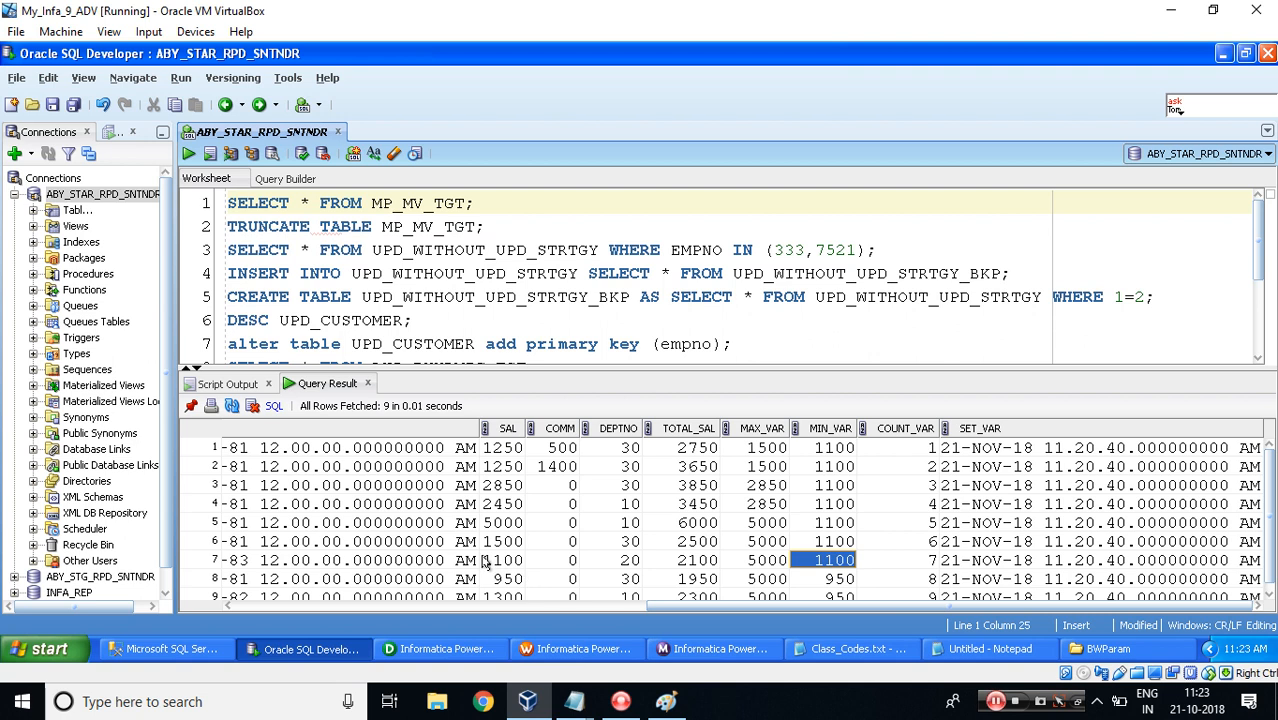
left_click(503, 580)
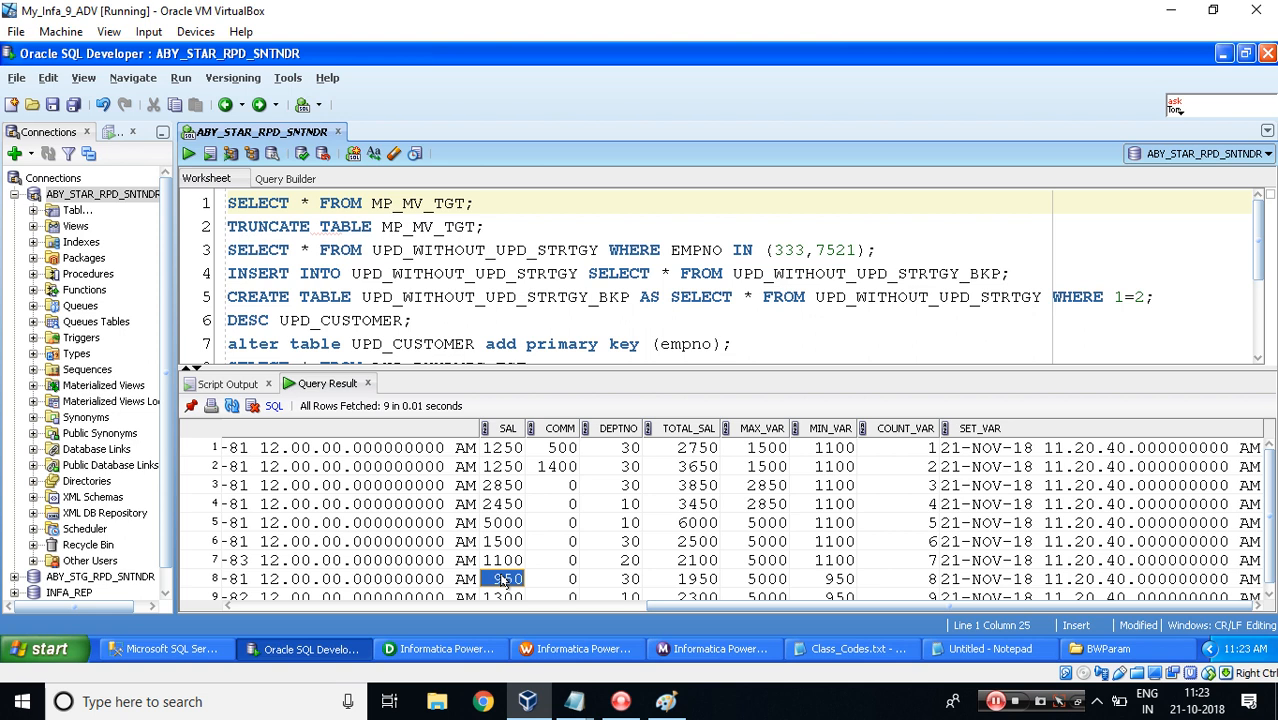
left_click(818, 580)
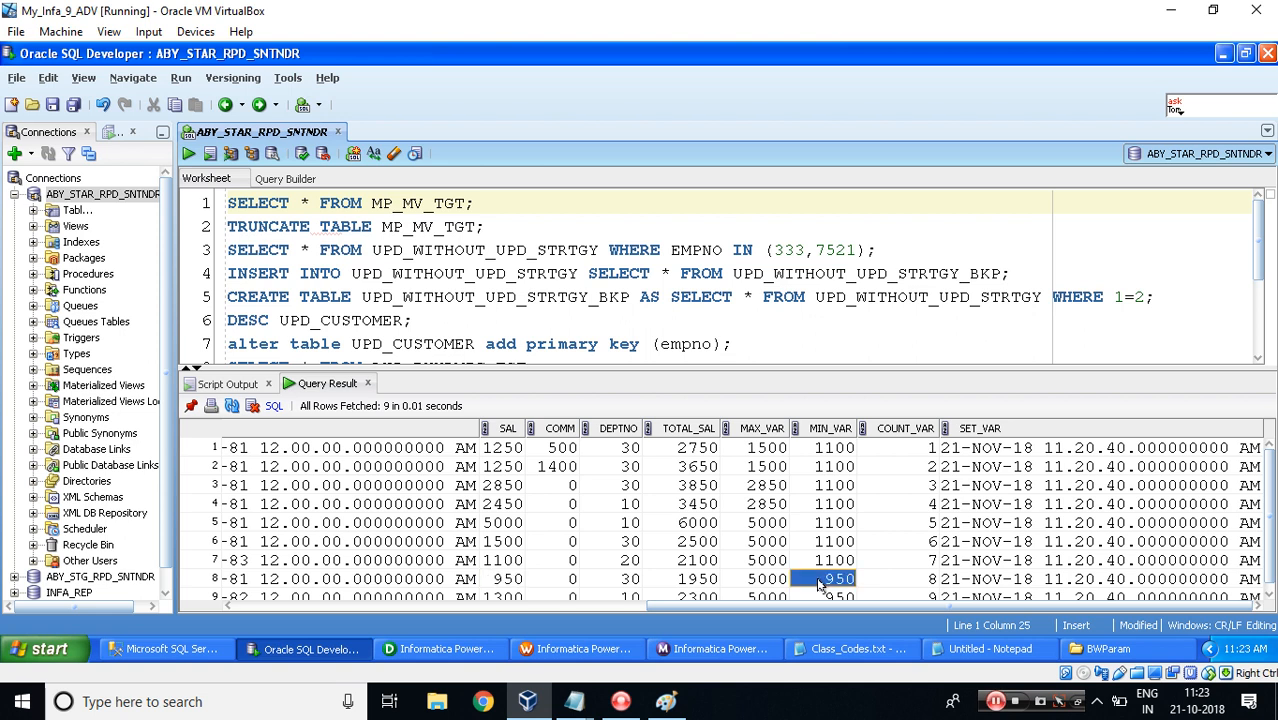
left_click(516, 597)
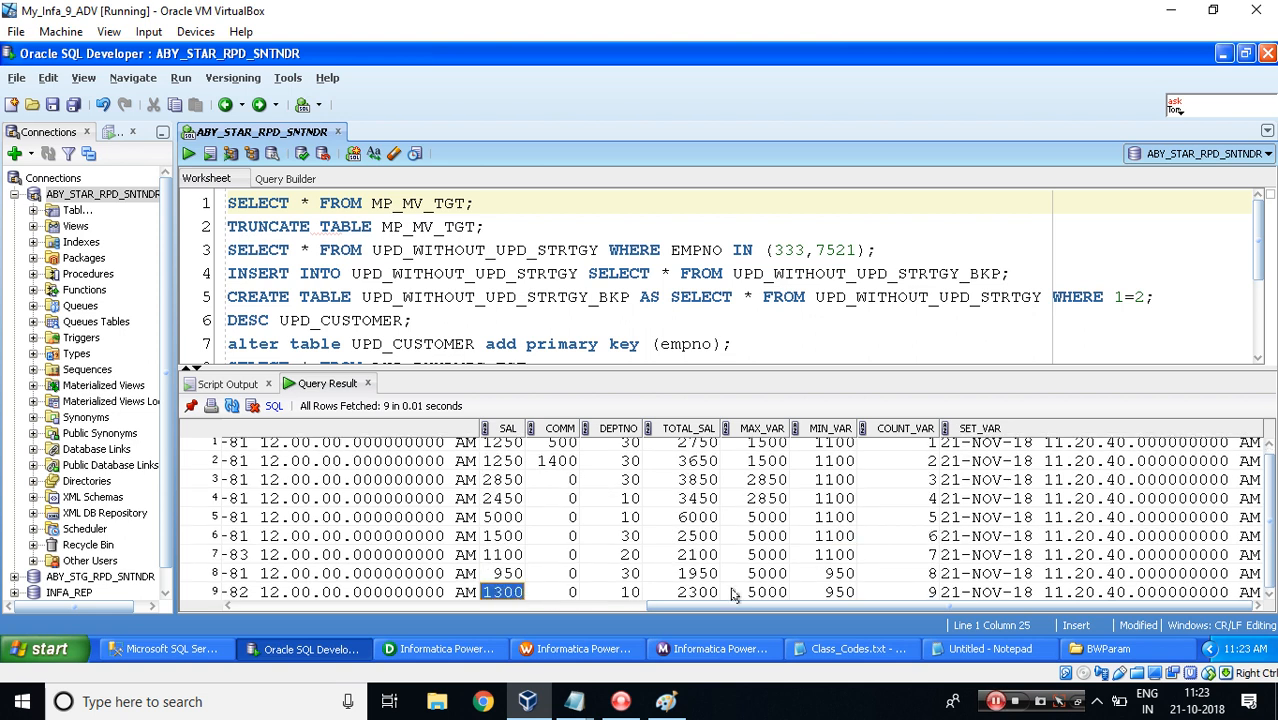
left_click(829, 576)
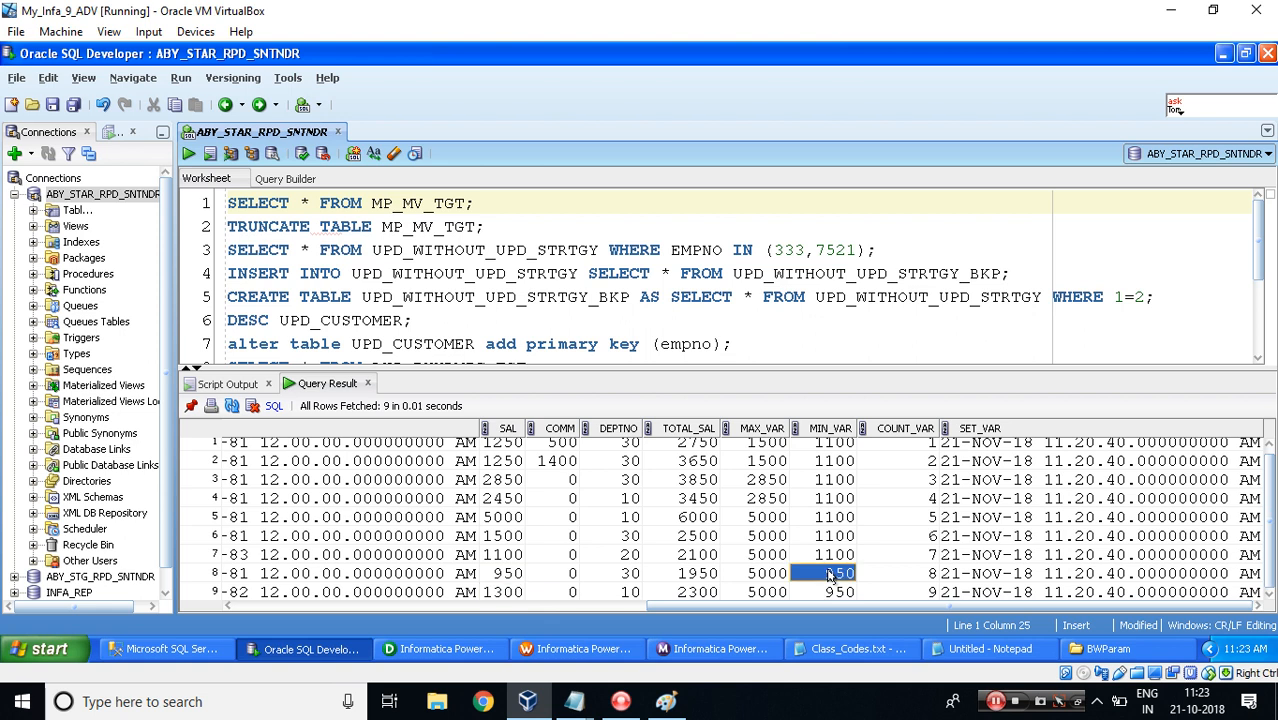
Examine the COUNT_VAR values row by row and the SET_VAR timestamp in the query results.
left_click(908, 450)
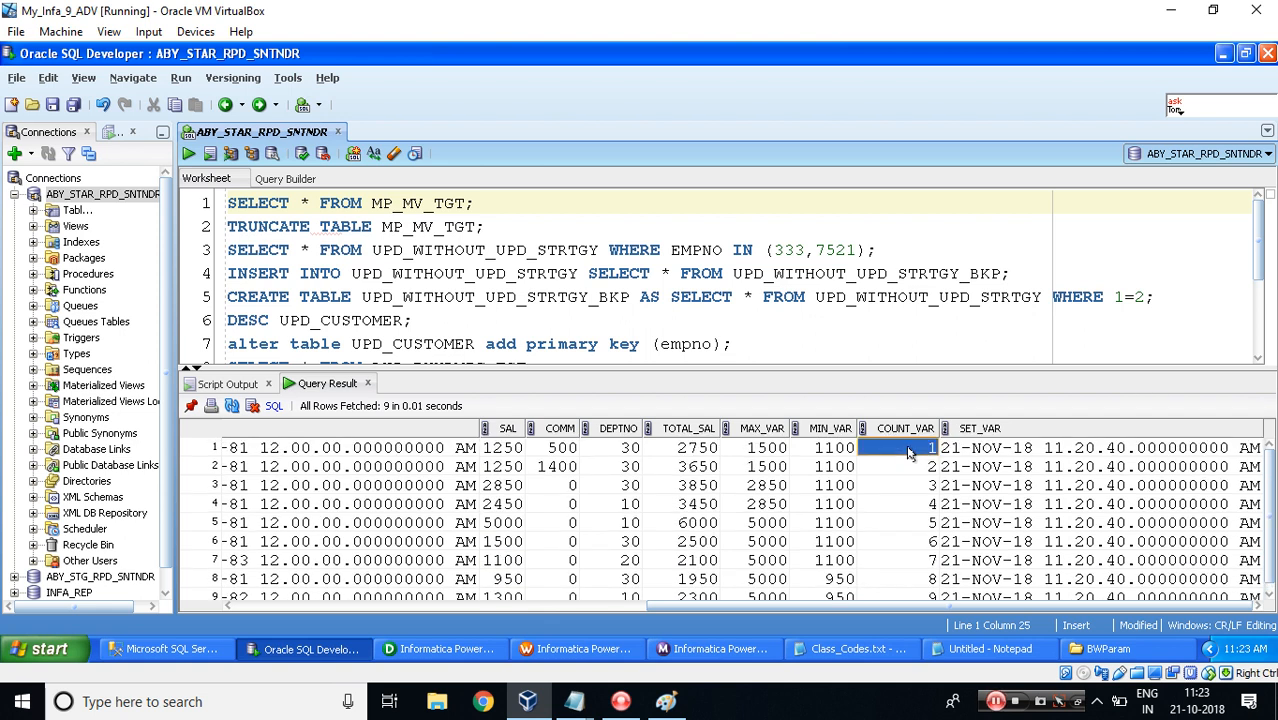
key("Down")
key("Down")
key("Down")
key("Down")
key("Down")
key("Down")
key("Down")
key("Down")
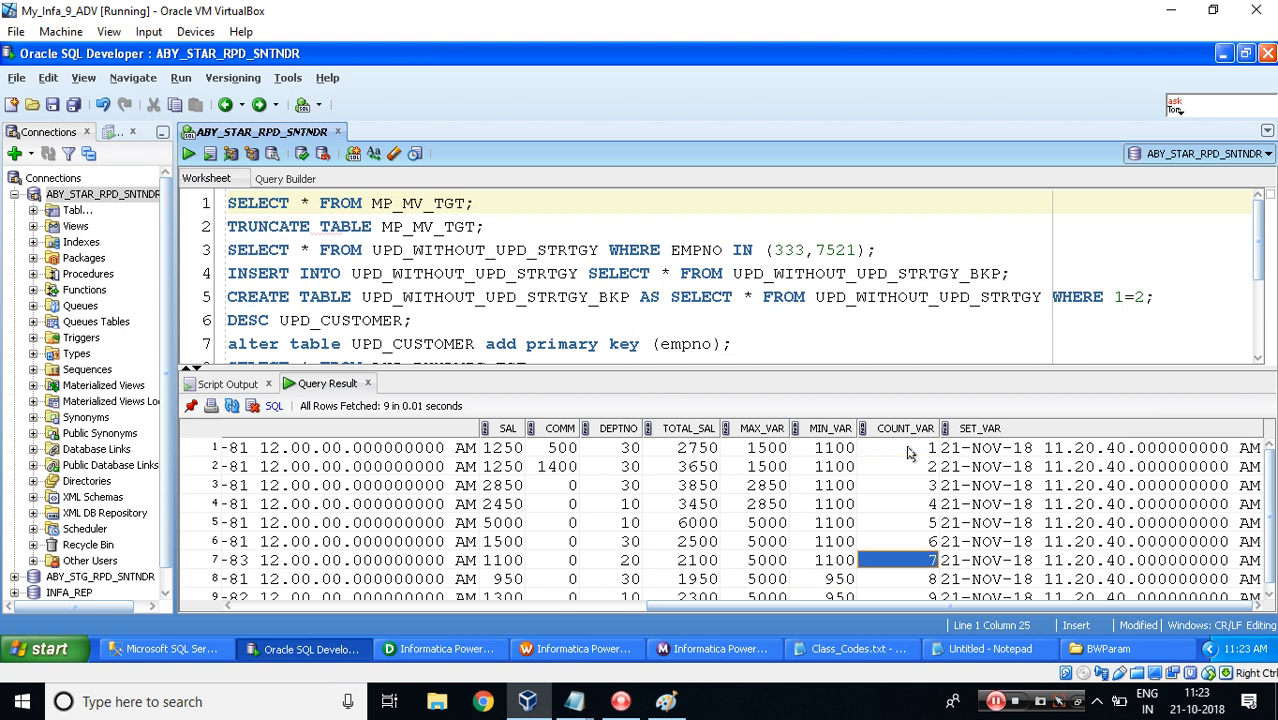
key("Up")
key("Up")
key("Up")
key("Up")
key("Up")
key("Up")
key("Up")
key("Up")
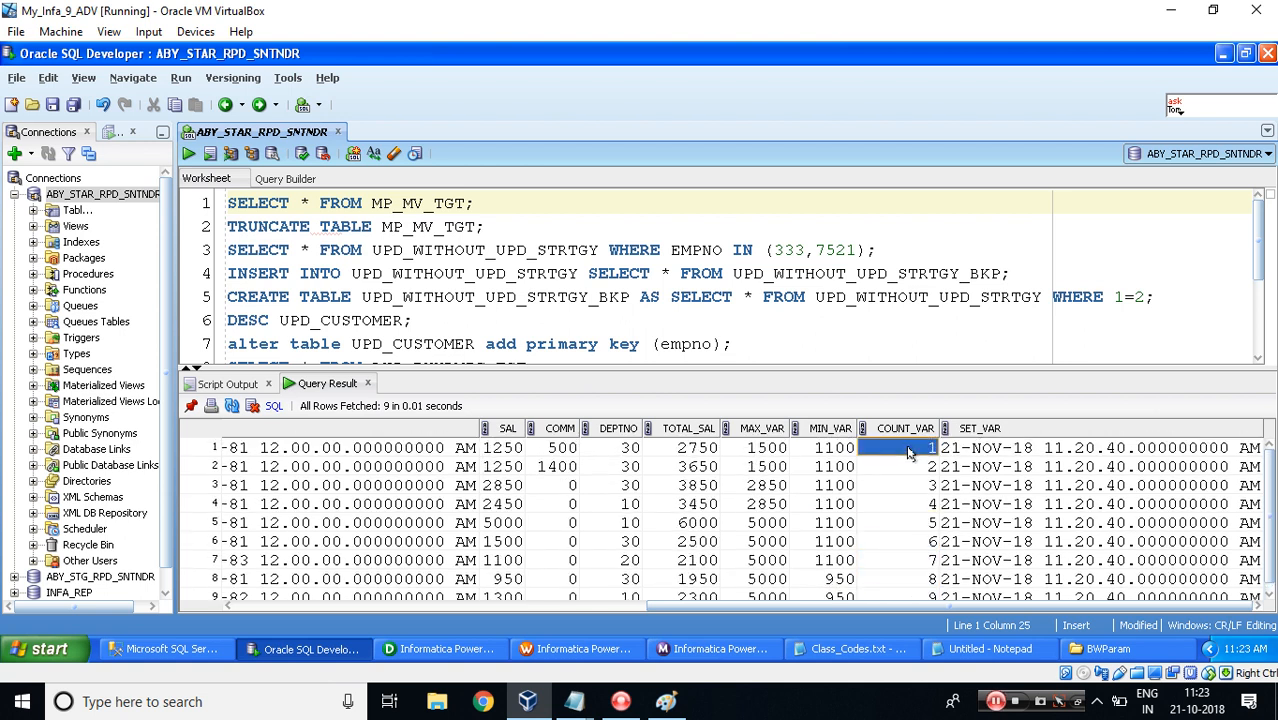
left_click(1024, 450)
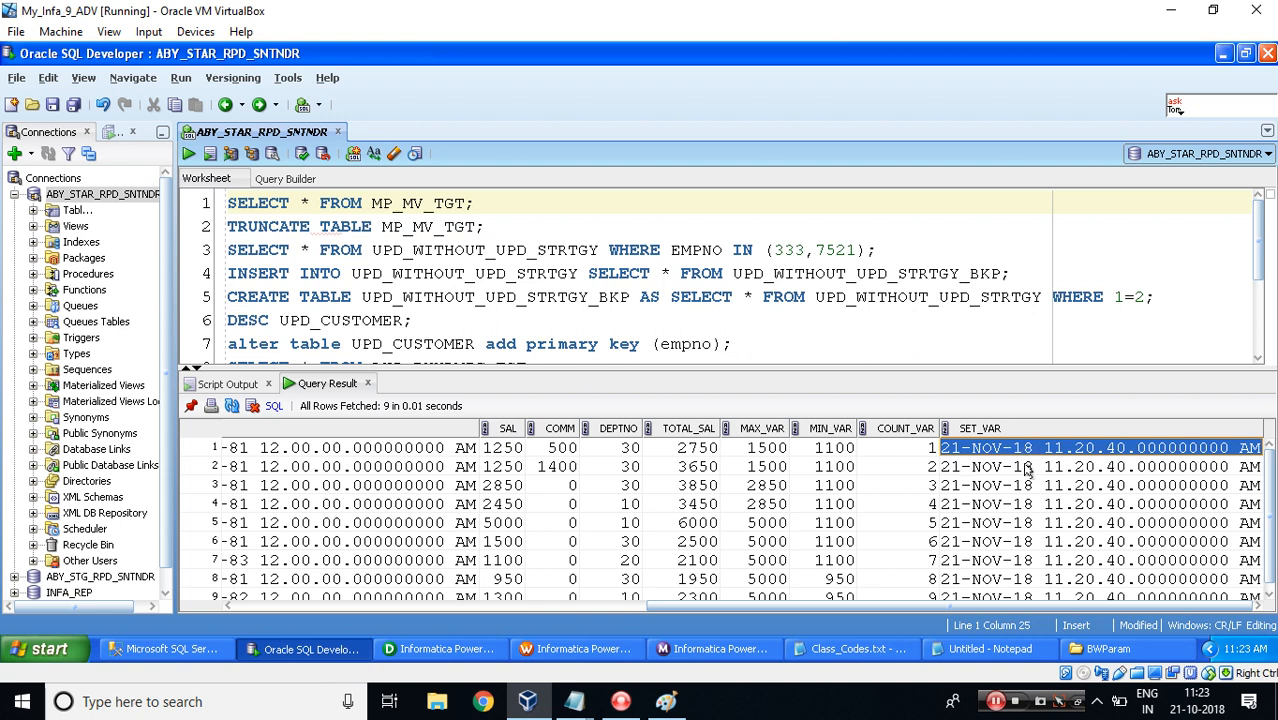
Recheck the dialog's variables against the first row's MAX_VAR and MIN_VAR values in the SQL Developer results.
left_click(443, 650)
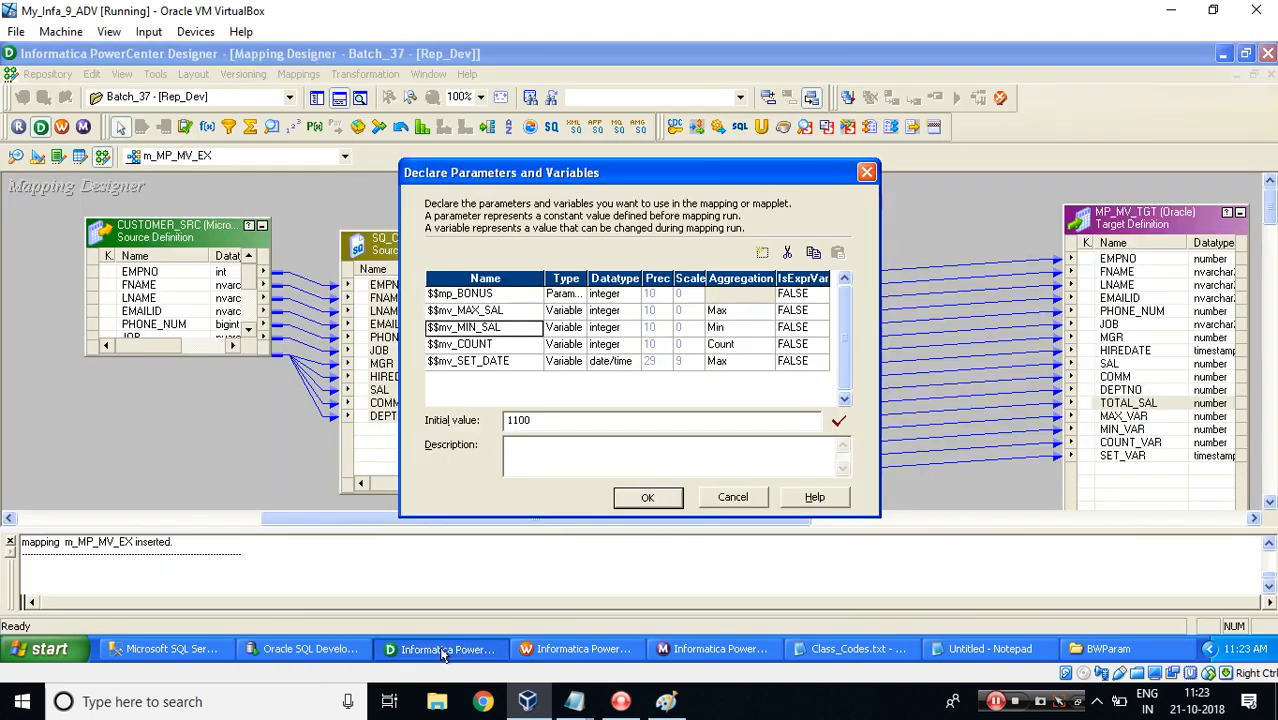
left_click(443, 652)
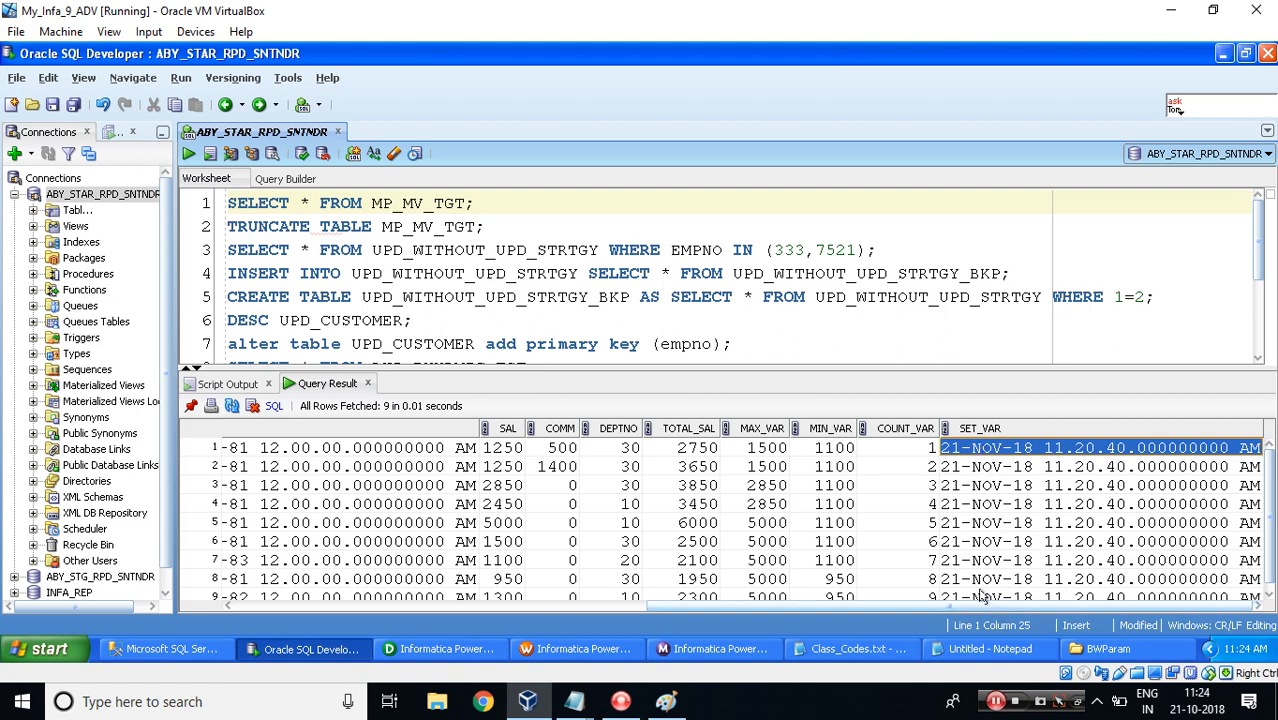
left_click(685, 451)
left_click(771, 449)
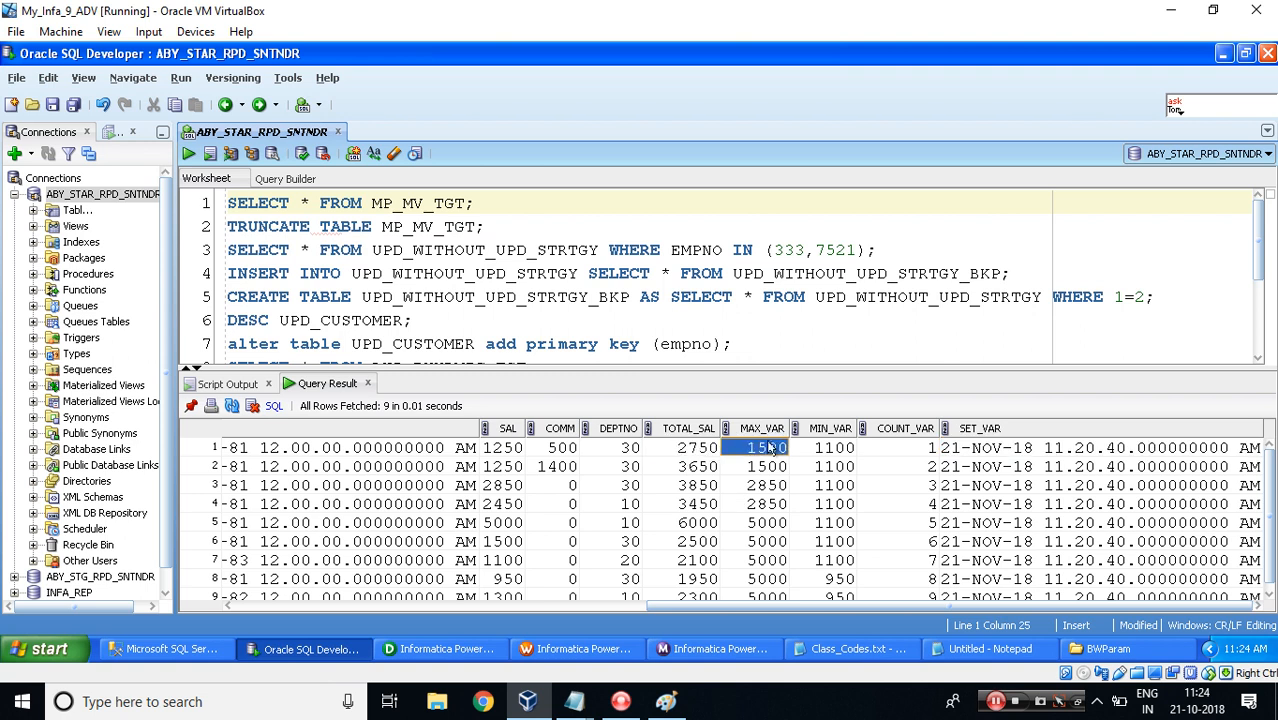
left_click(838, 450)
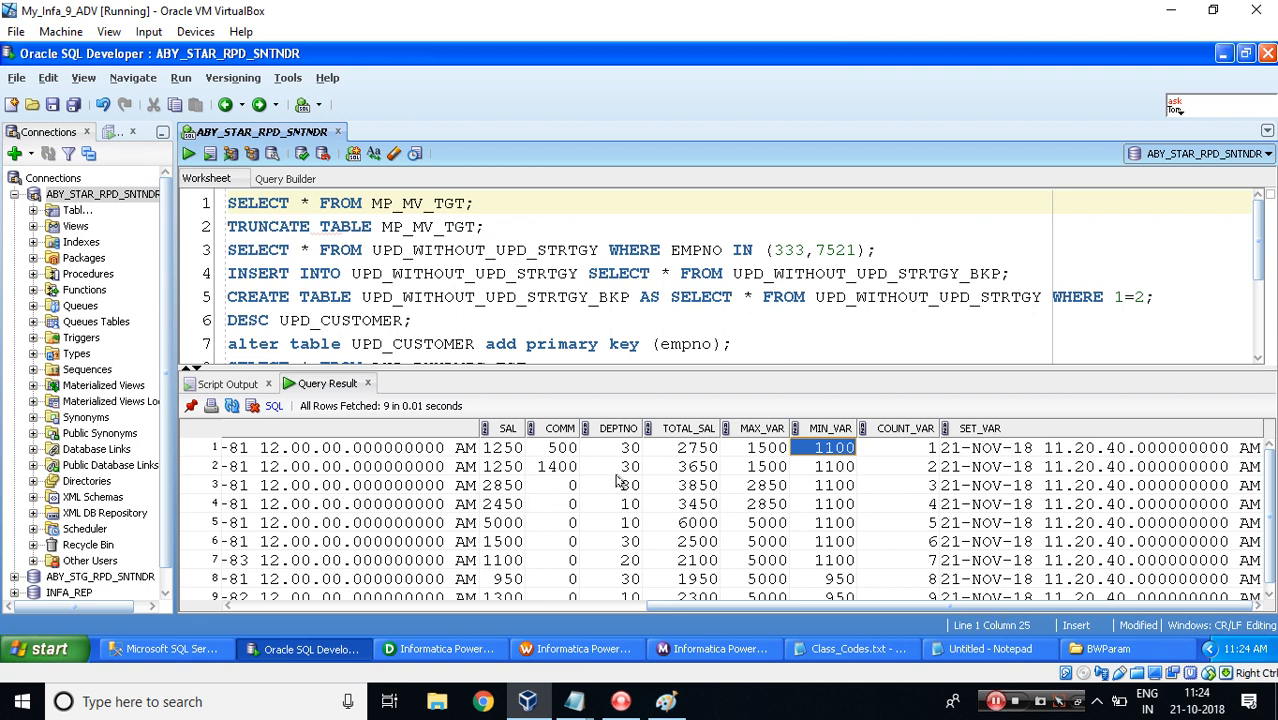
Open the MP_MV_CDC.txt notes in Notepad to review how a mapping variable finds its value.
mouse_move(580, 705)
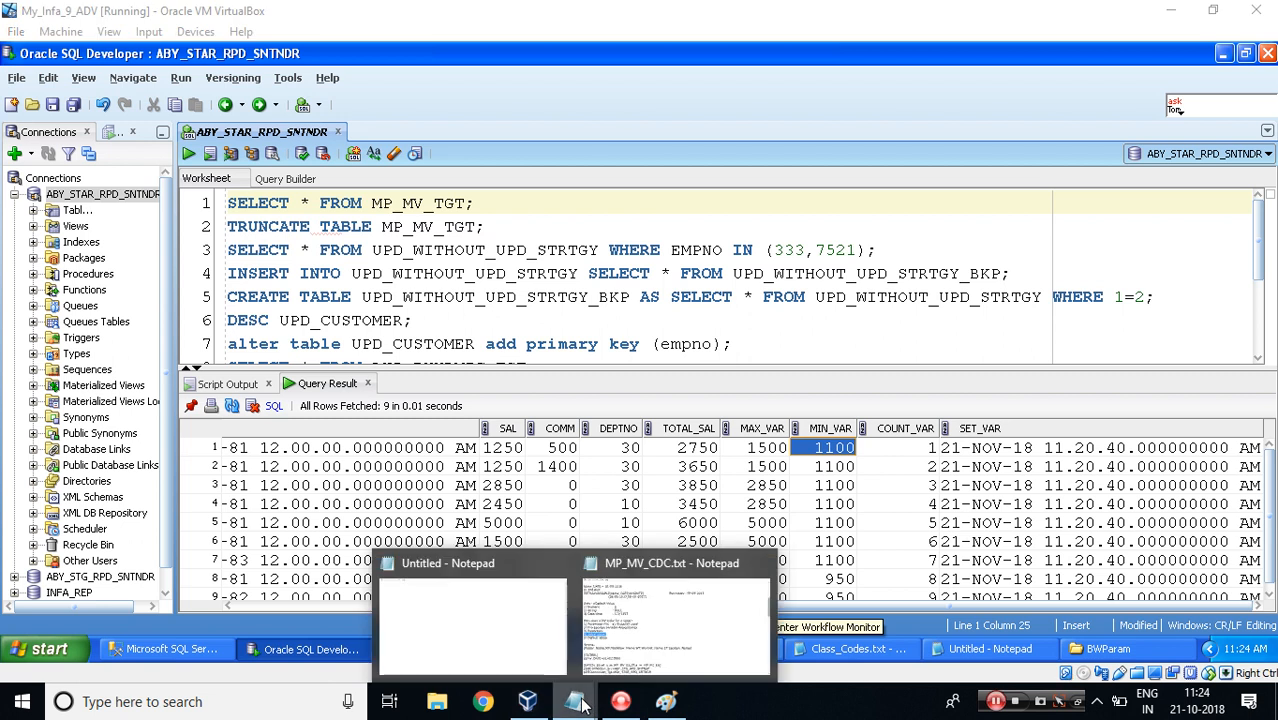
left_click(645, 600)
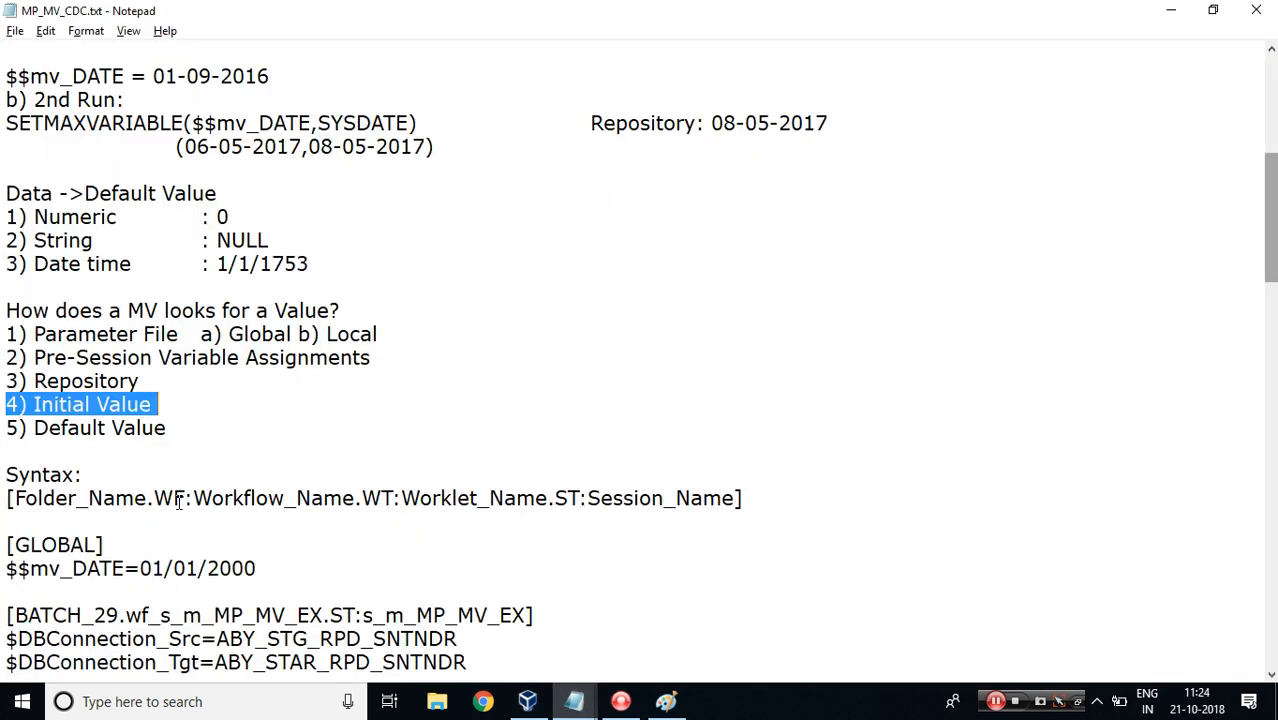
Mark the Initial Value item in the notes' mapping-variable lookup list as done.
left_click(162, 408)
type("-->")
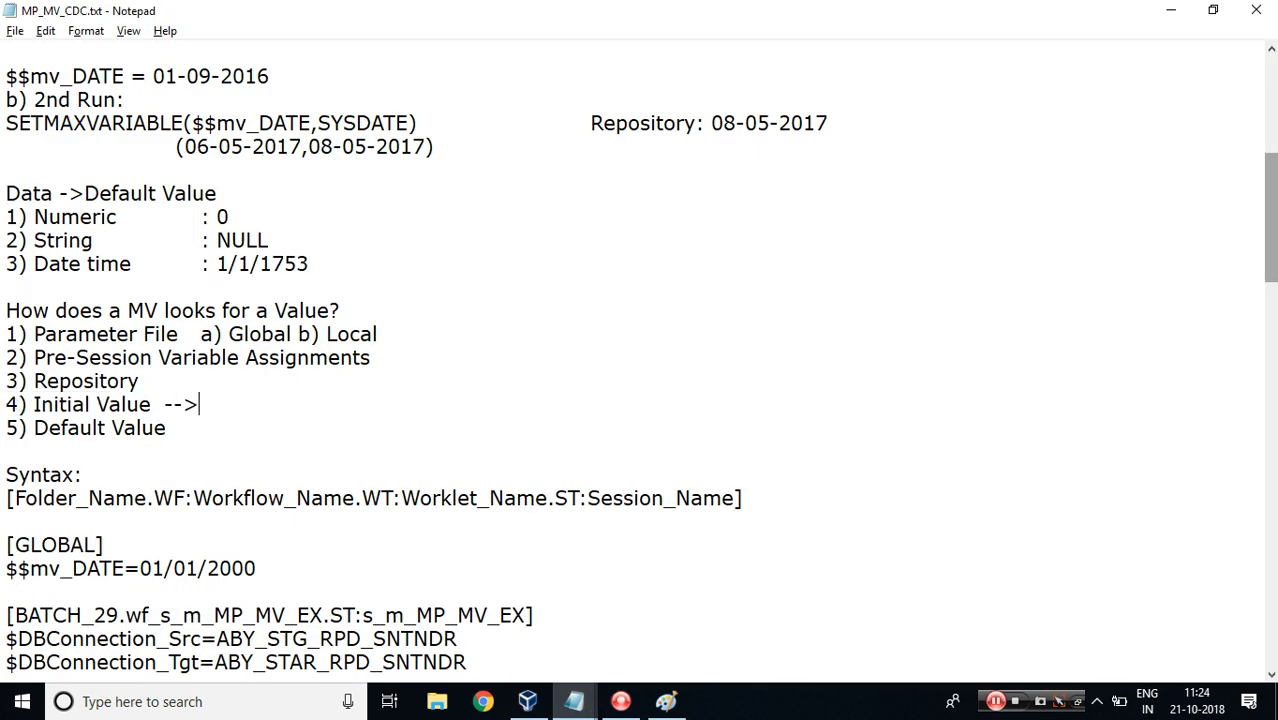
type(" done")
left_click(995, 701)
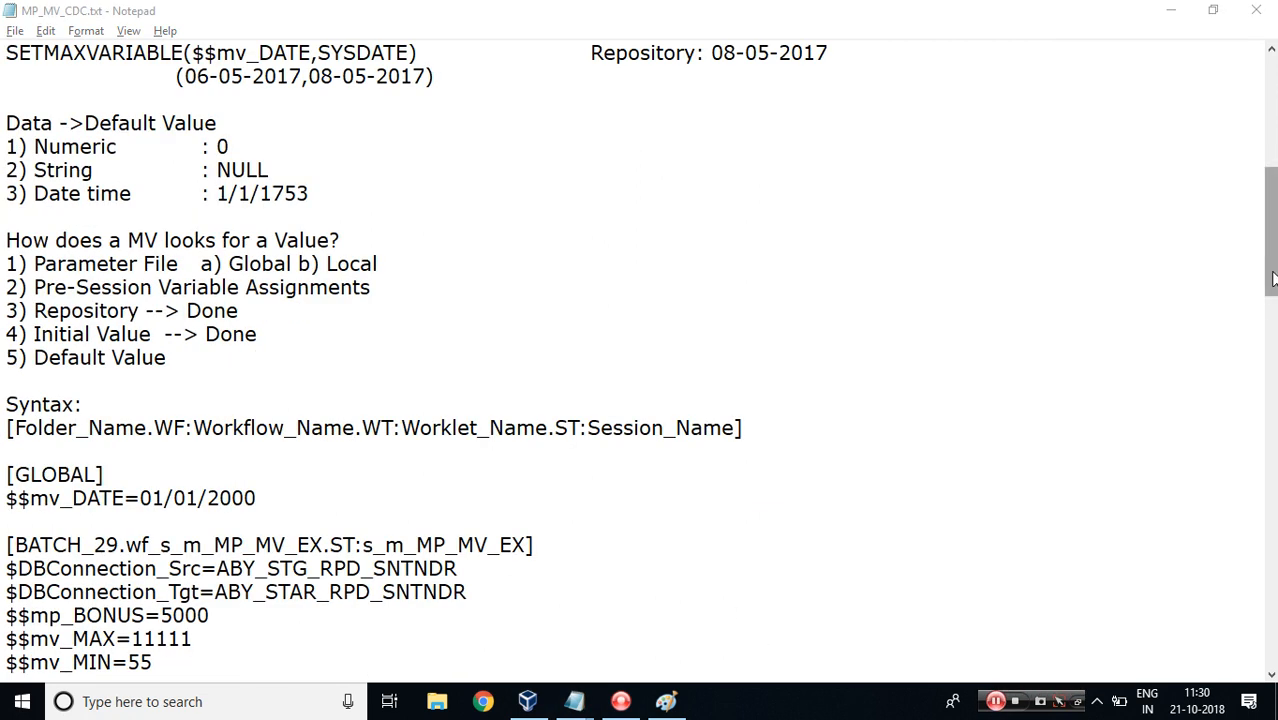
Open the persistent values of the mapping variables for the s_m_MP_MV_EX session in Workflow Manager.
left_click_drag(1271, 281, 1273, 336)
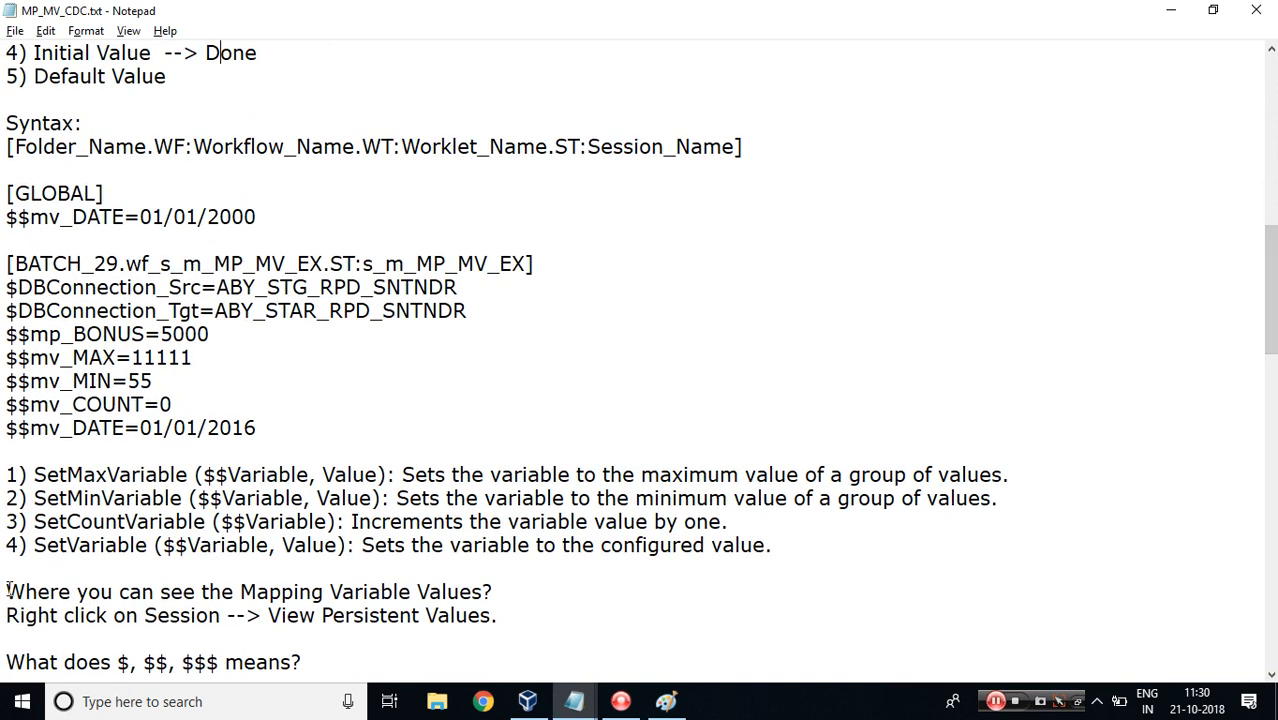
left_click_drag(7, 590, 494, 591)
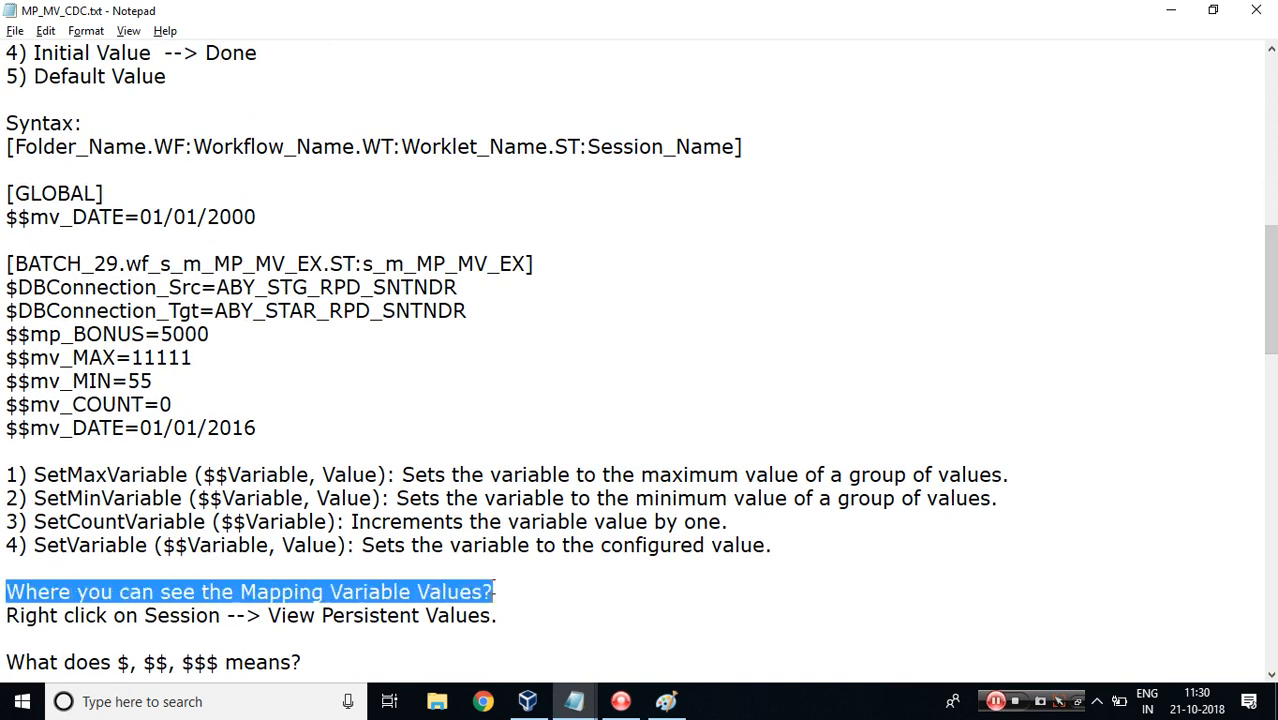
left_click(528, 701)
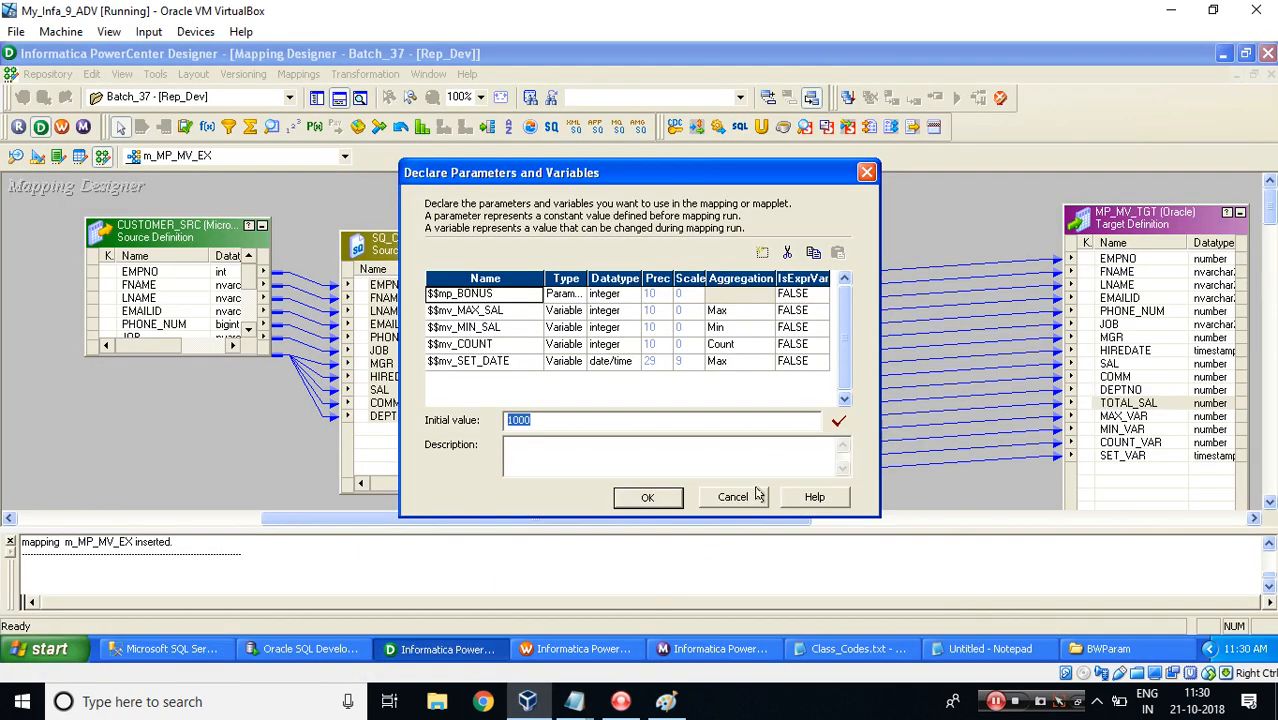
left_click(605, 652)
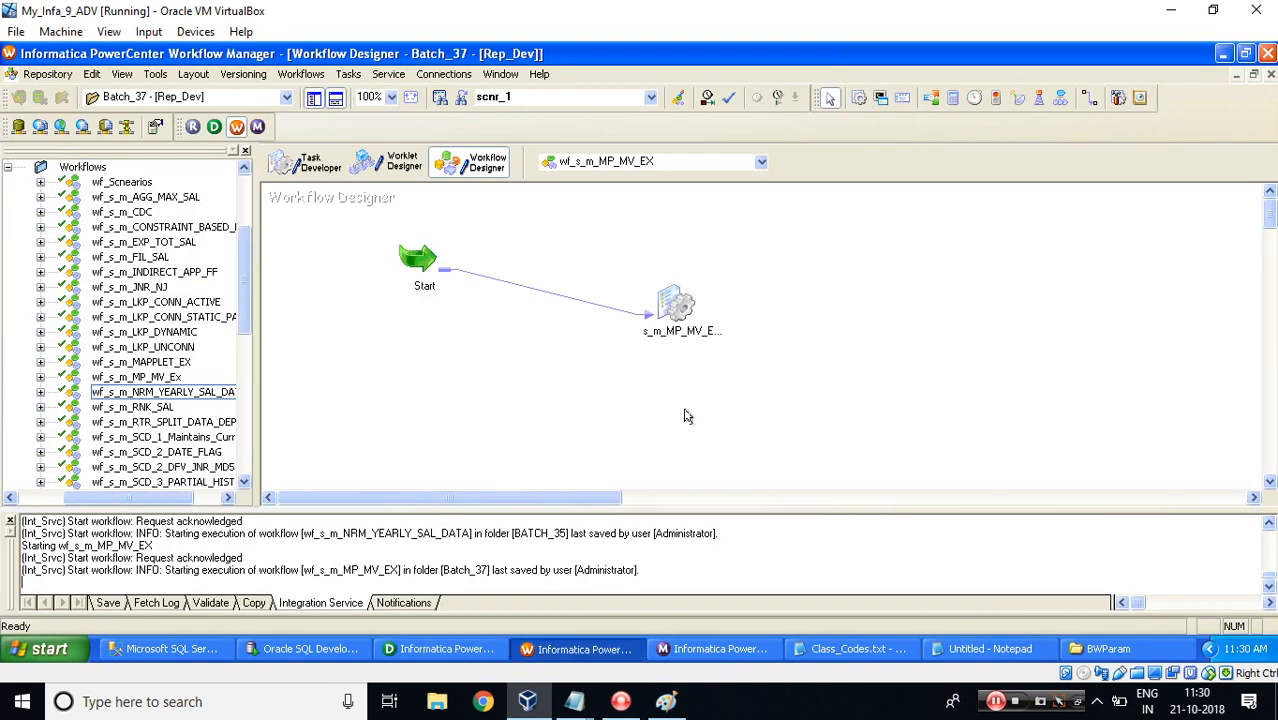
right_click(670, 298)
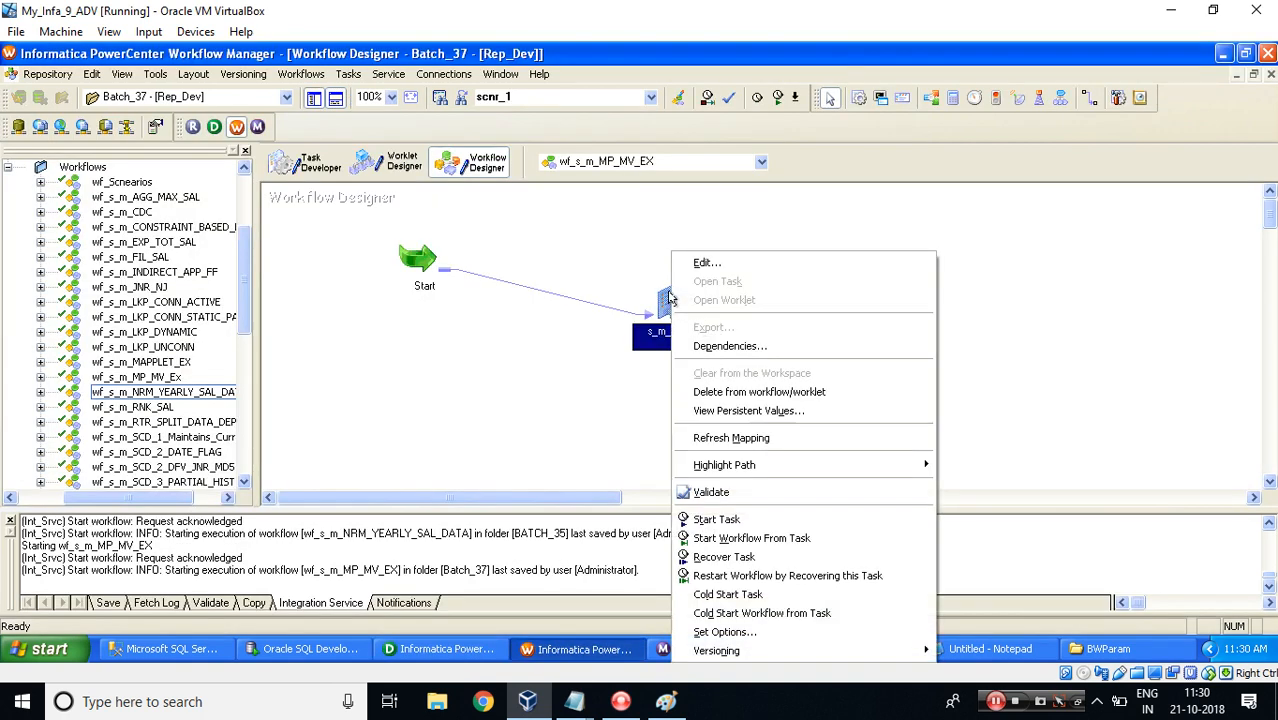
left_click(724, 411)
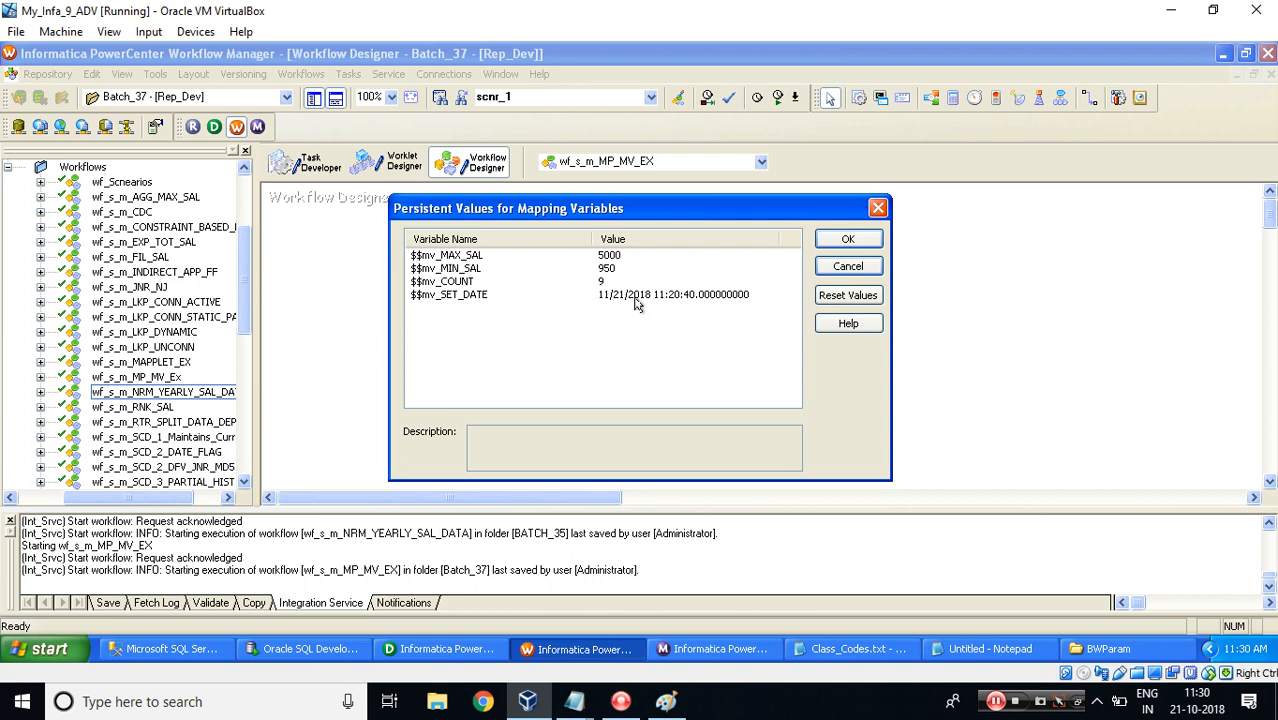
Run an UPDATE on CUSTOMER_SRC setting SAL to 5500 where EMPNO is 7698.
left_click(168, 649)
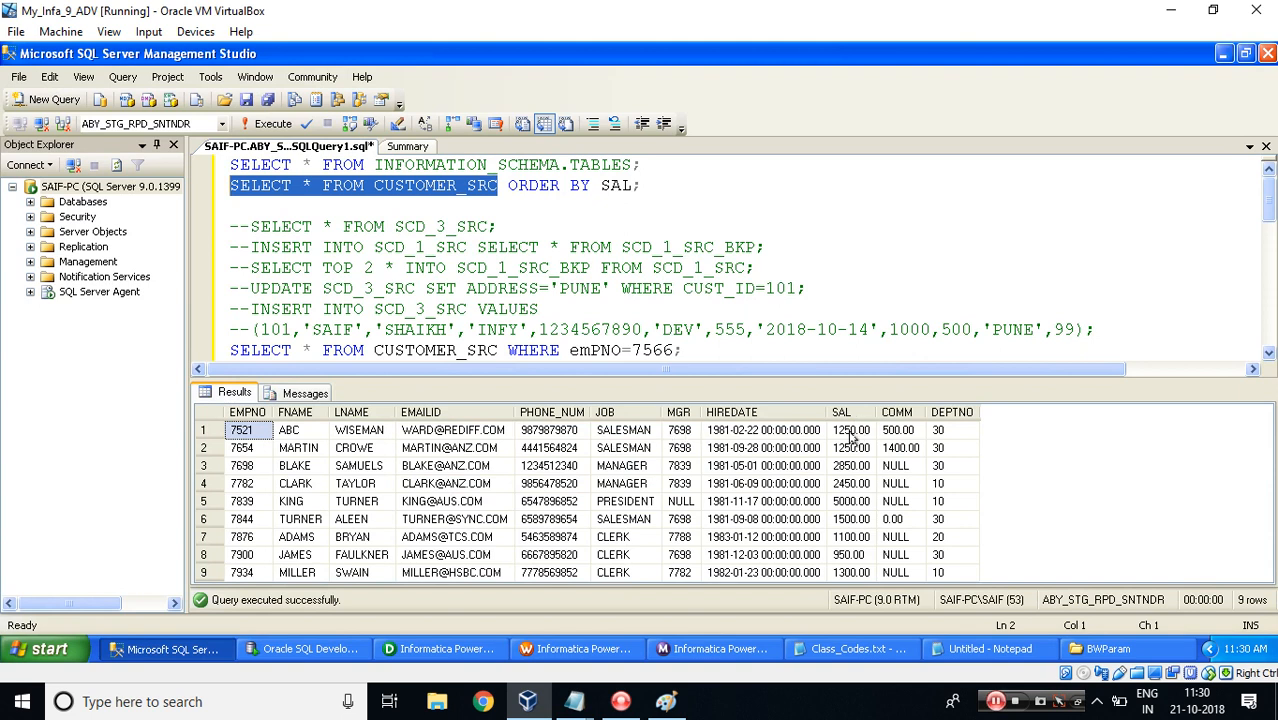
left_click(851, 431)
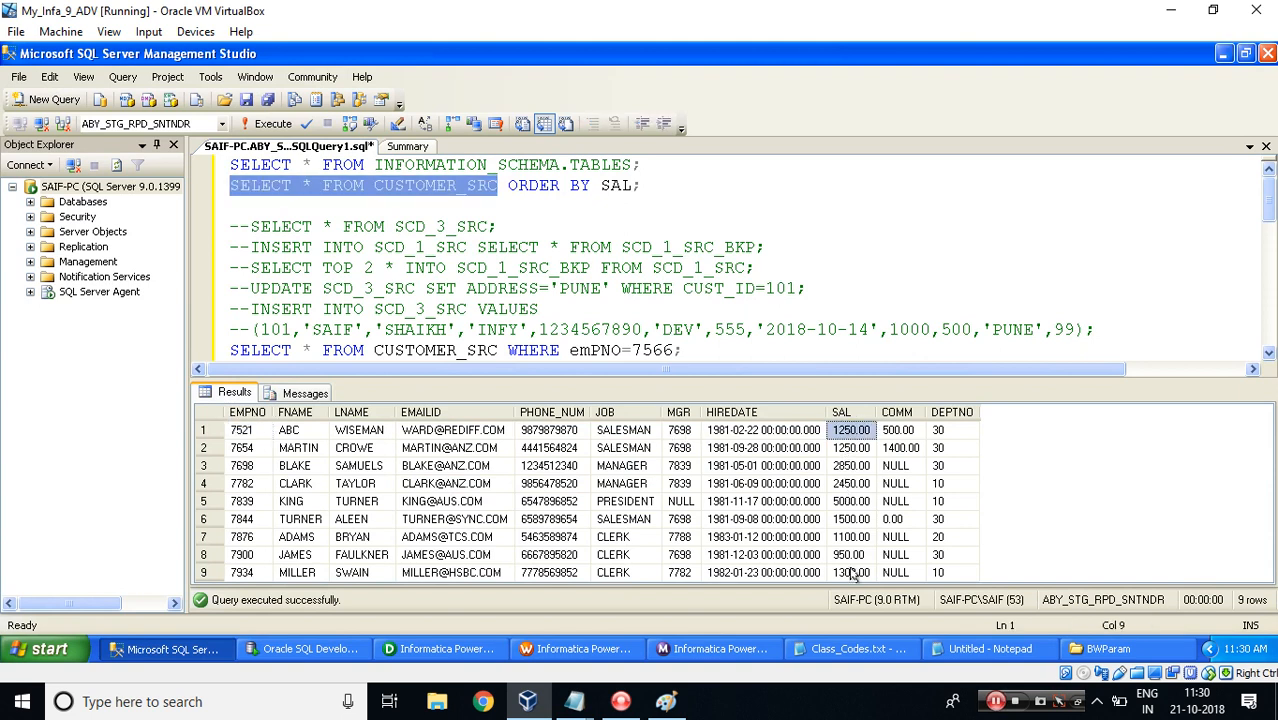
left_click(842, 468)
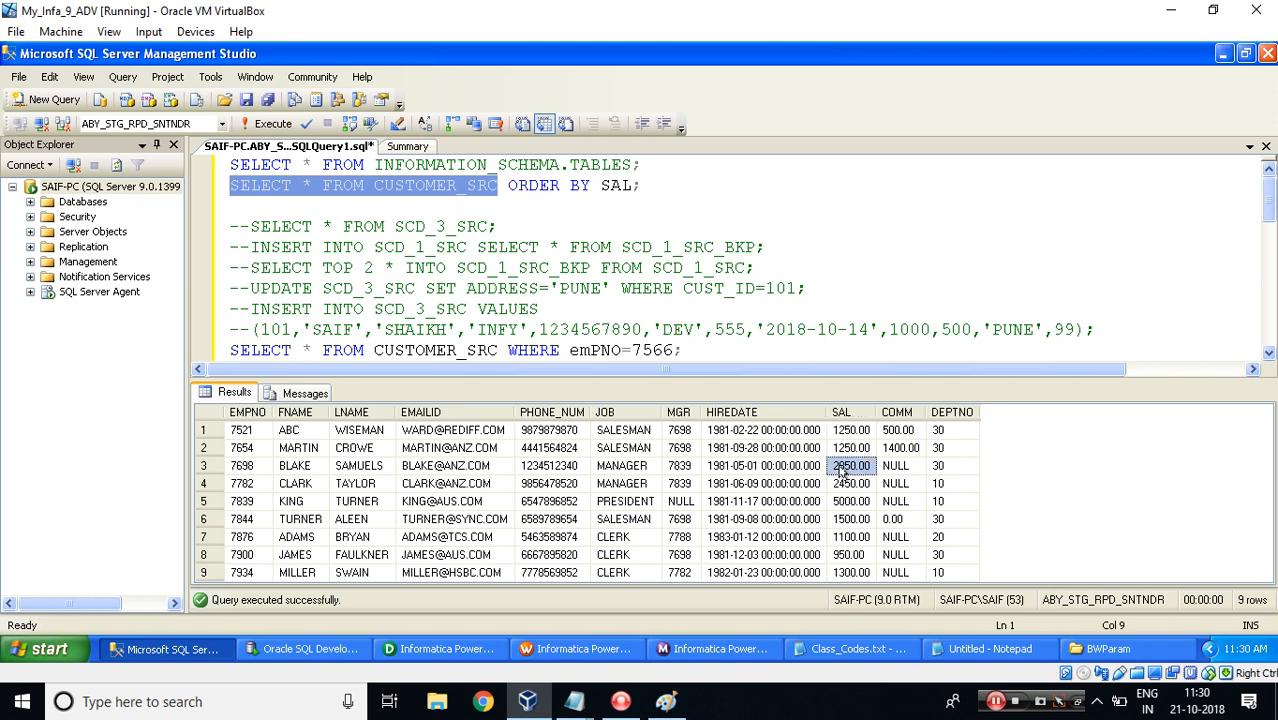
key("Left")
key("Left")
key("Left")
key("Left")
key("Left")
key("Left")
key("Left")
key("Left")
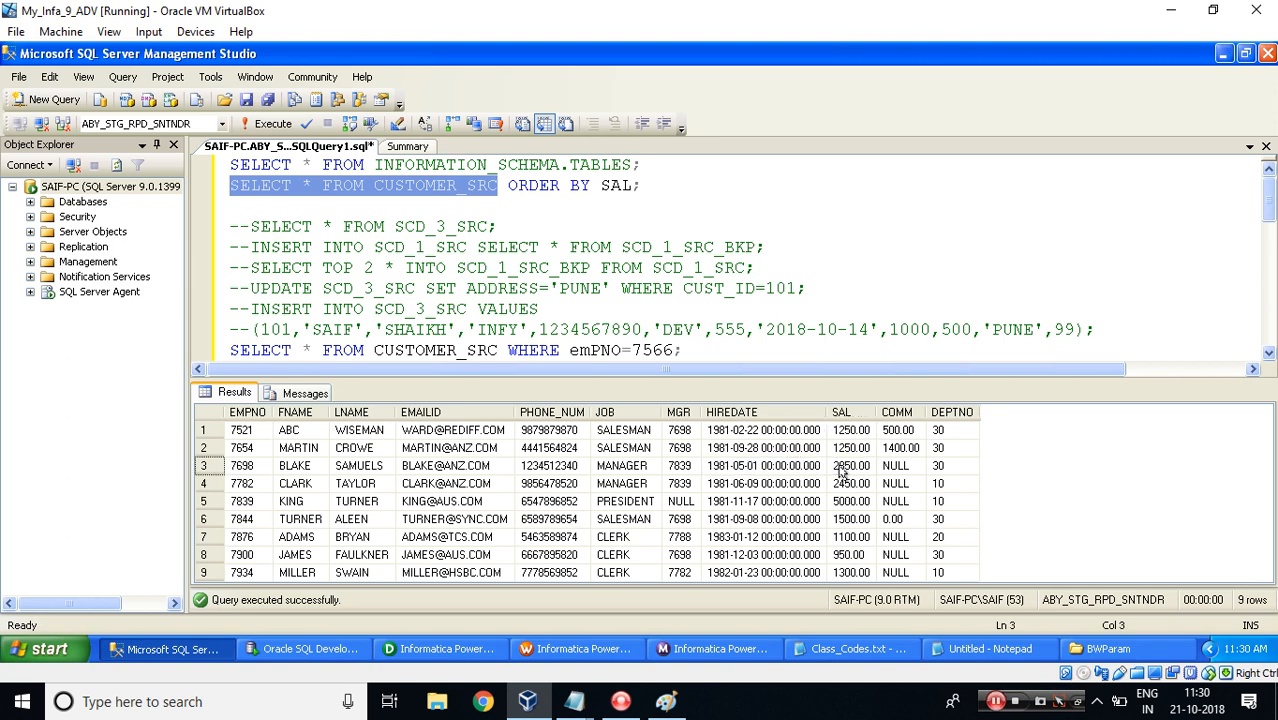
left_click(275, 206)
type("UPDATE")
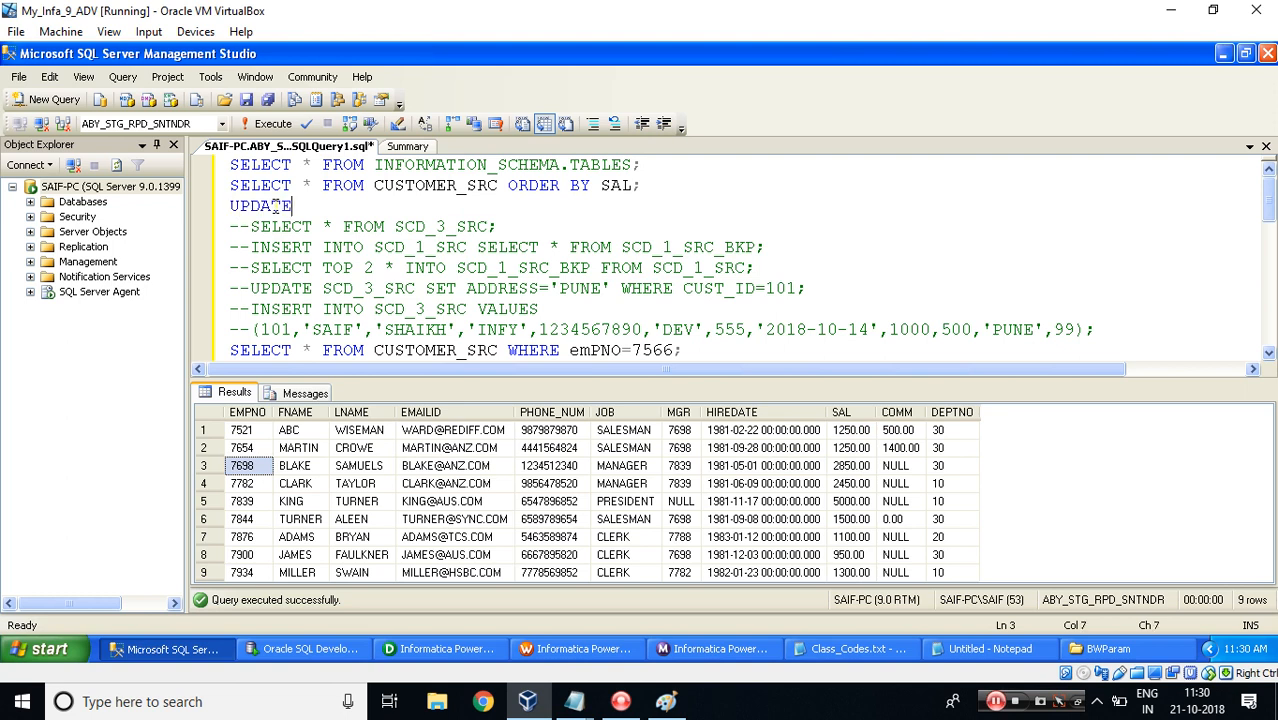
type(" CUSTOMER_SR")
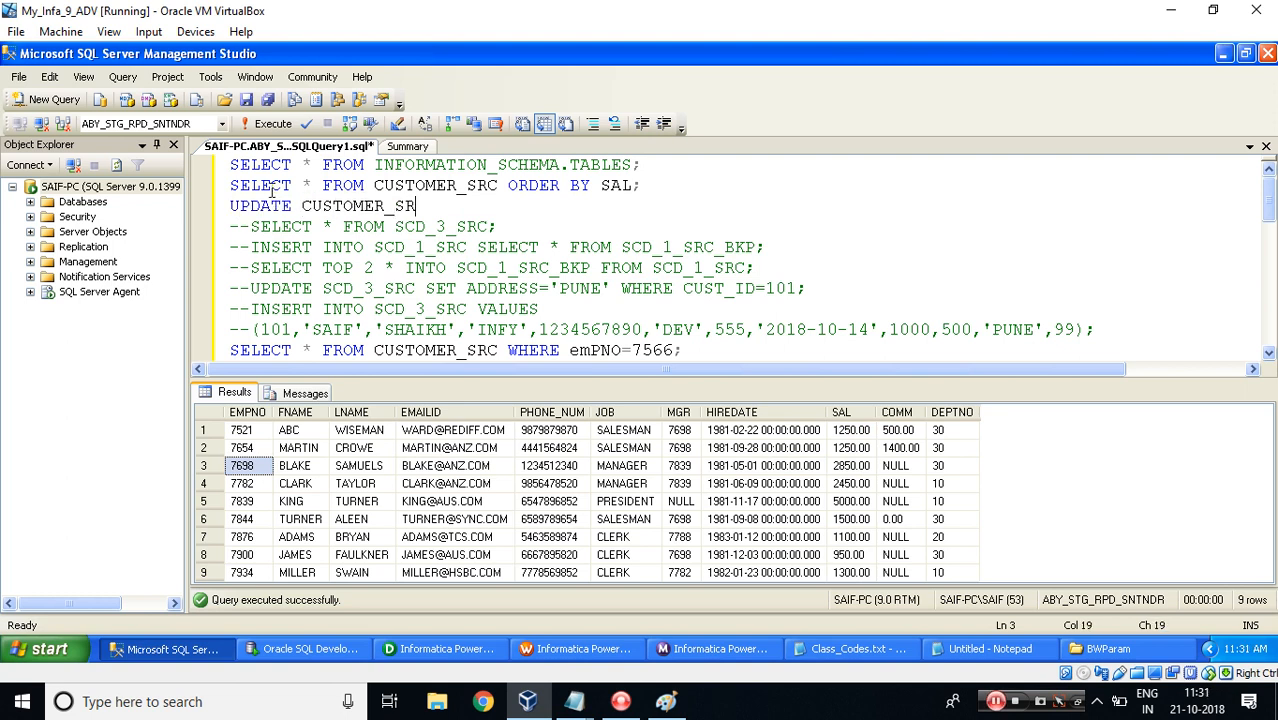
type("C SET SAL")
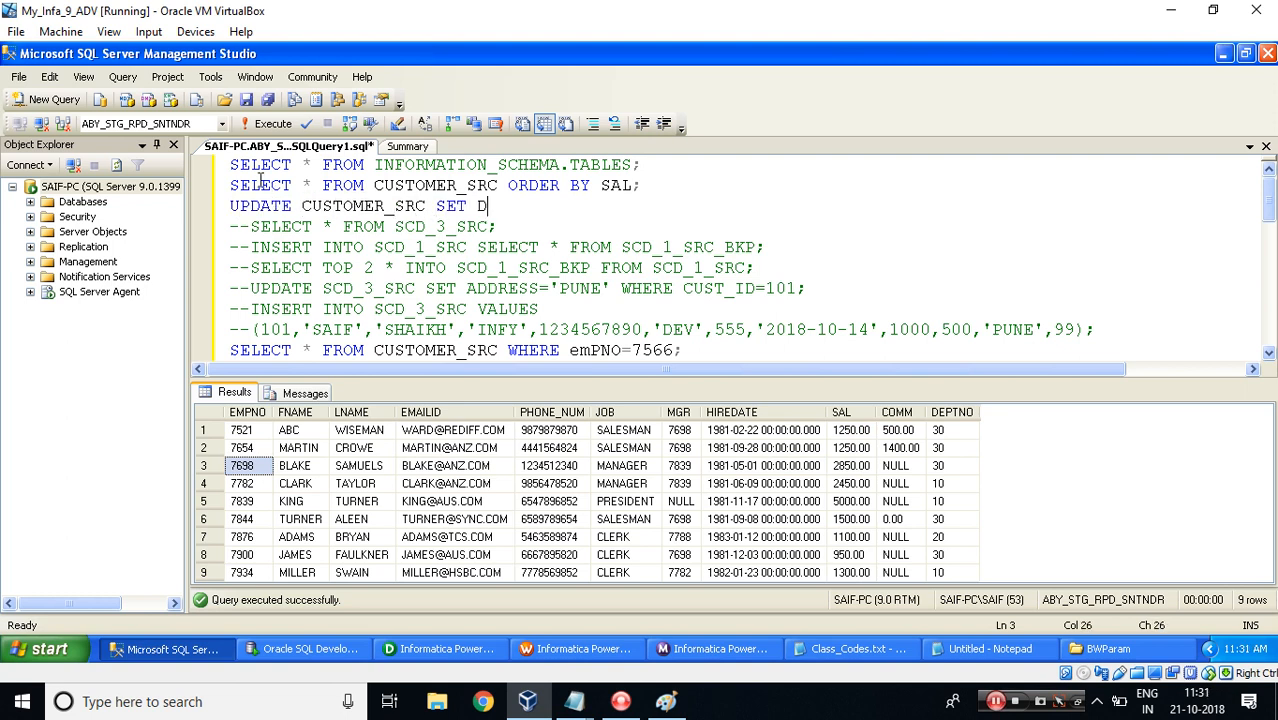
type("=5500 ")
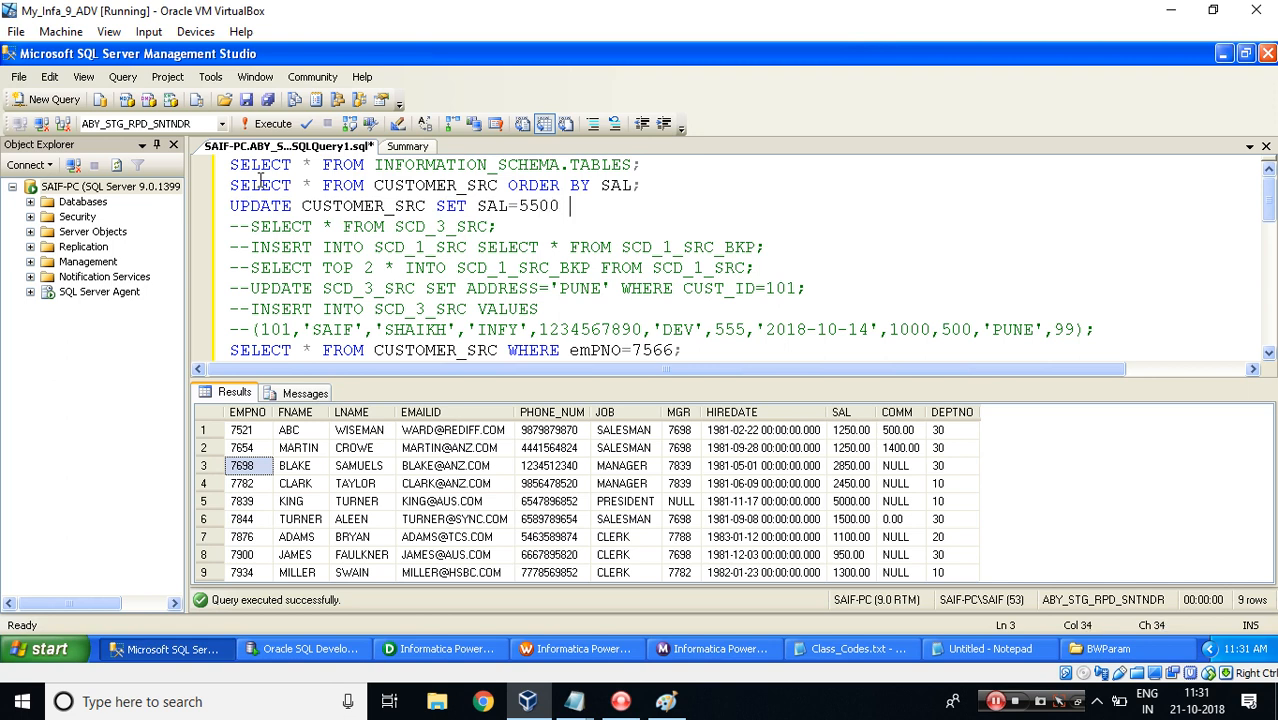
type("WHERE EMPNO=")
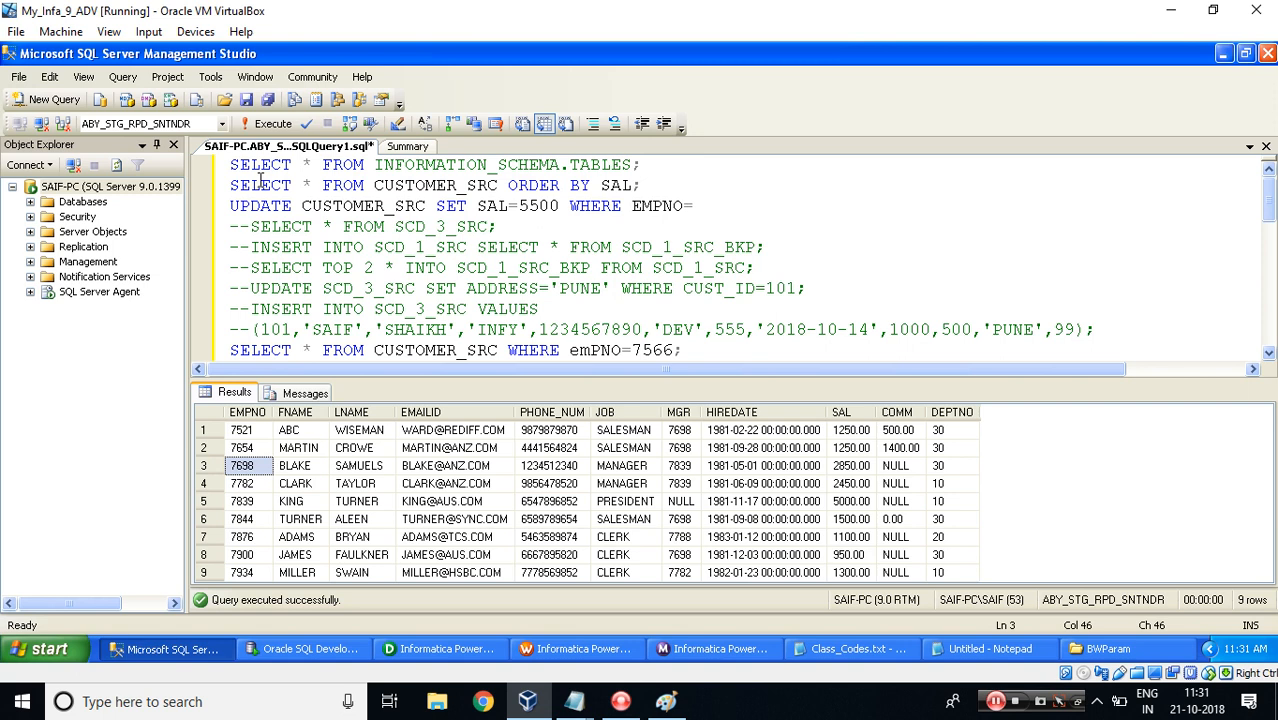
type("7698")
key("shift+Home")
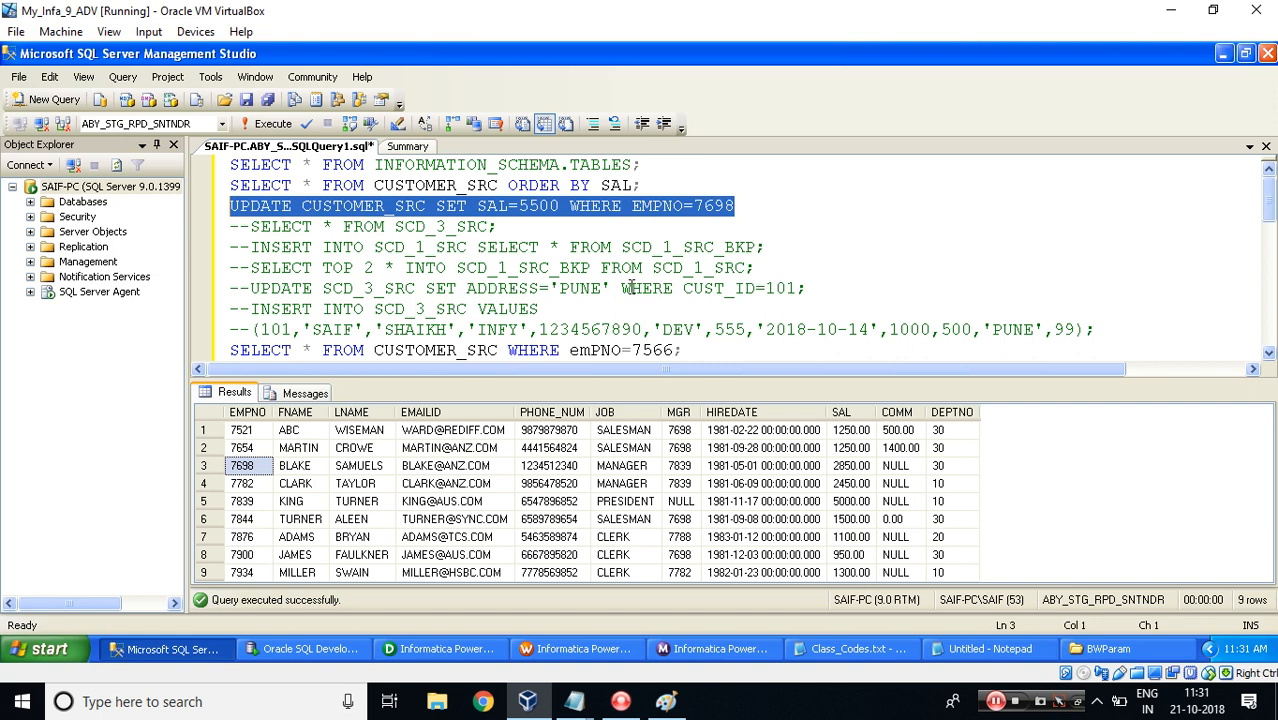
left_click(268, 125)
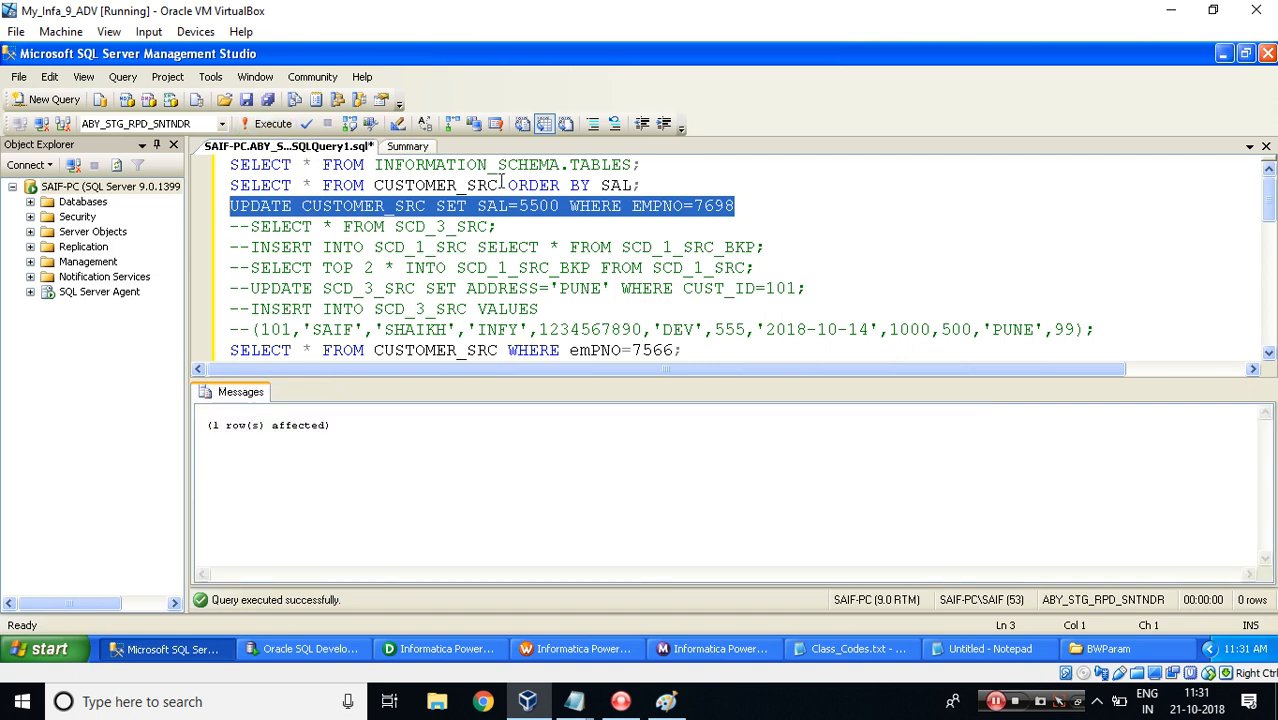
Rerun the CUSTOMER_SRC query ordered by SAL and check the changed salaries.
left_click_drag(499, 185, 201, 176)
left_click(268, 125)
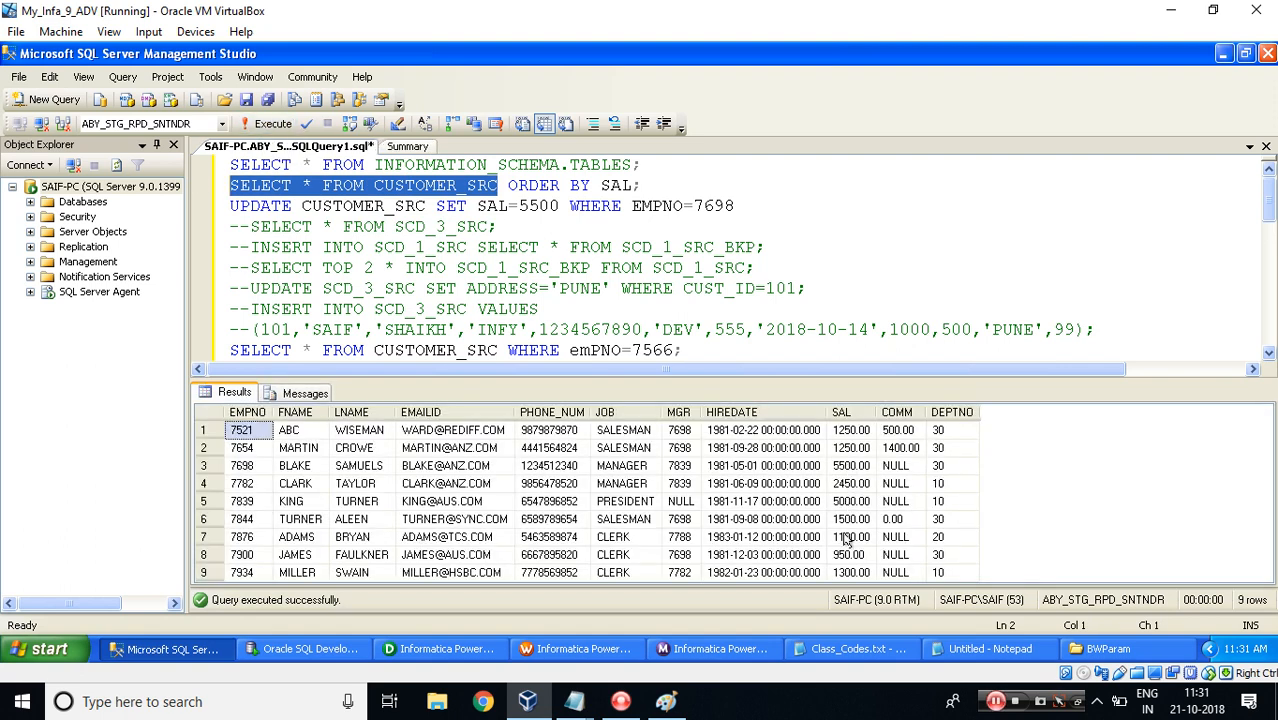
left_click(846, 537)
key("Left")
key("Left")
key("Left")
key("Left")
key("Left")
key("Left")
key("Left")
key("Left")
key("Left")
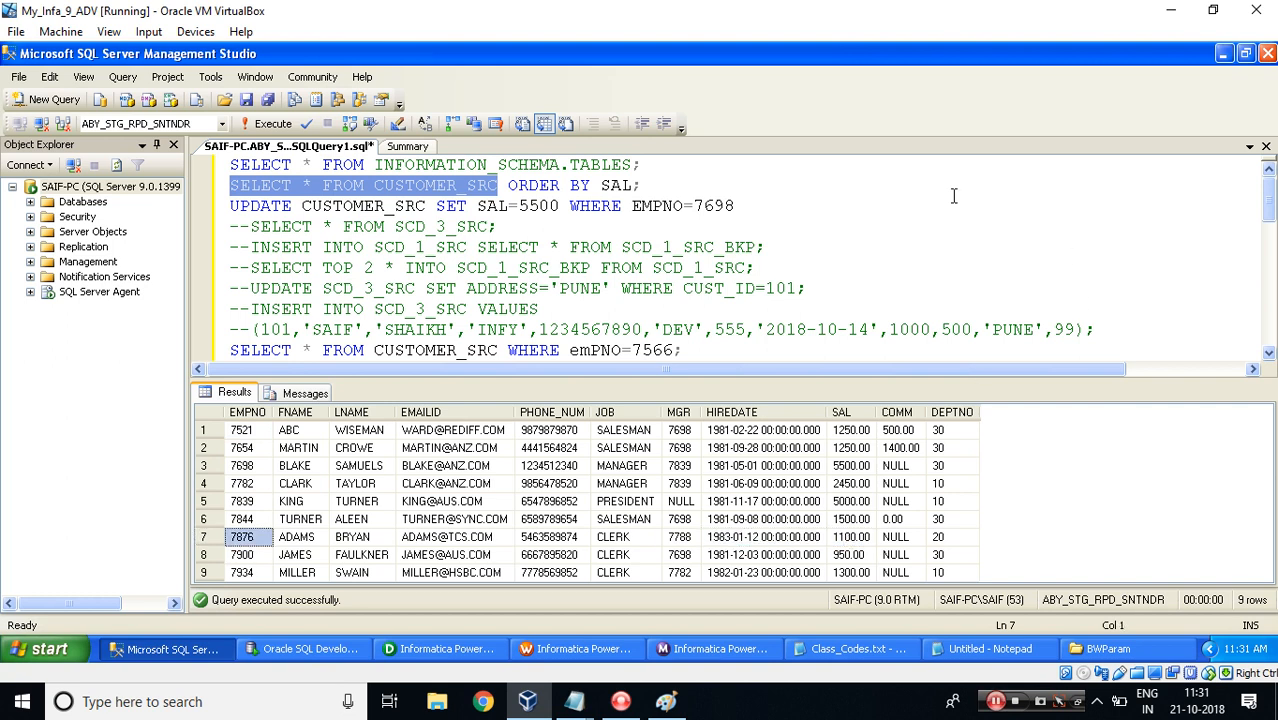
Edit and run the UPDATE to set SAL to 6000 where EMPNO is 7876.
left_click(546, 204)
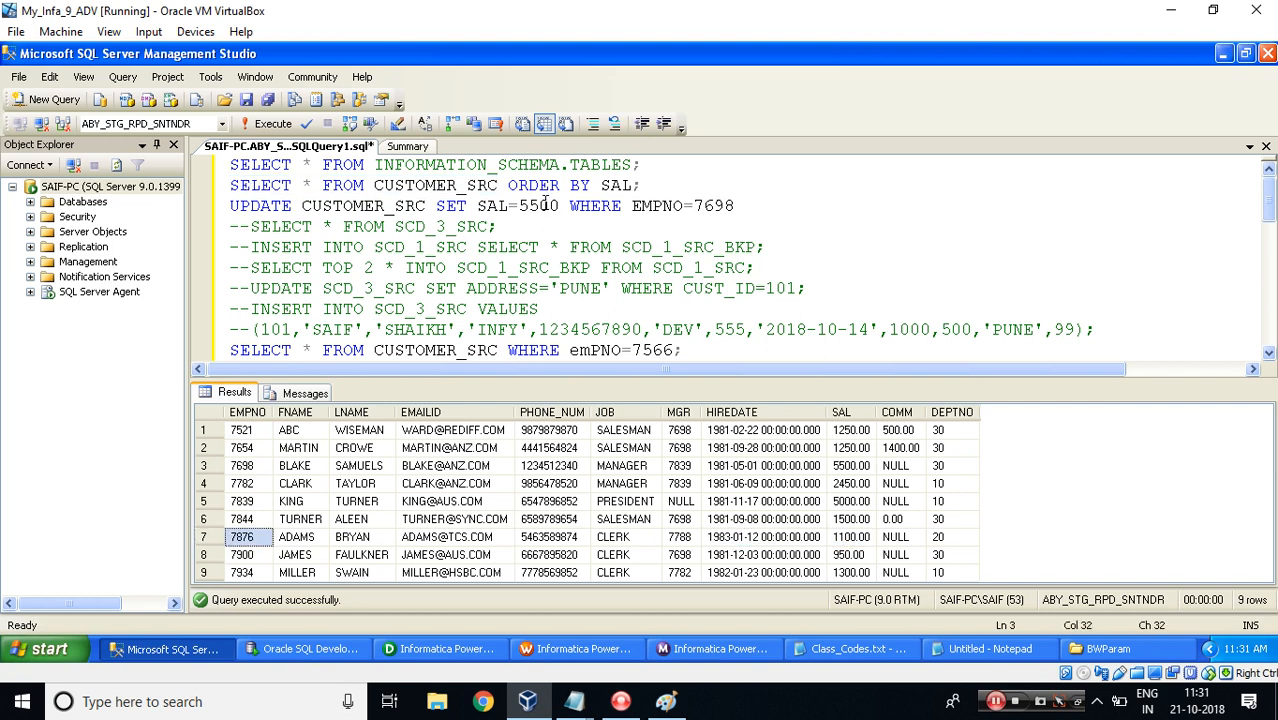
key("Left")
key("BackSpace")
key("BackSpace")
type("60")
double_click(718, 205)
type("7876")
key("shift+Home")
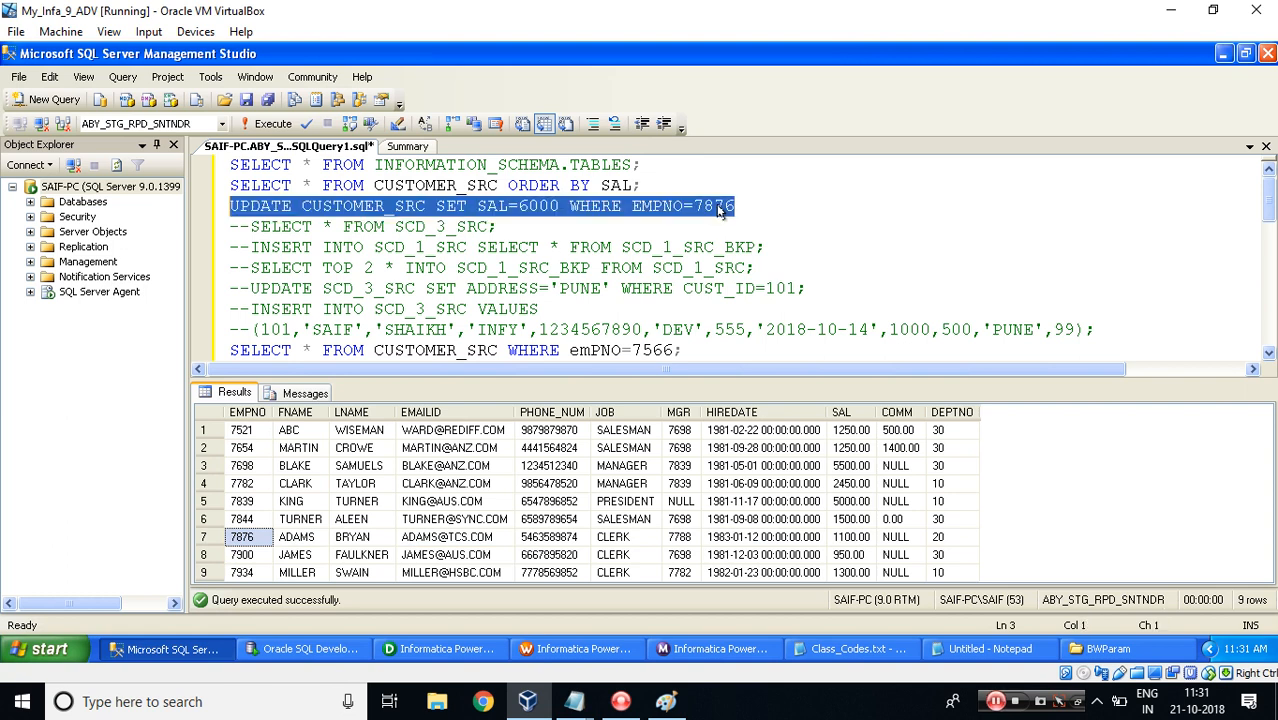
left_click(276, 127)
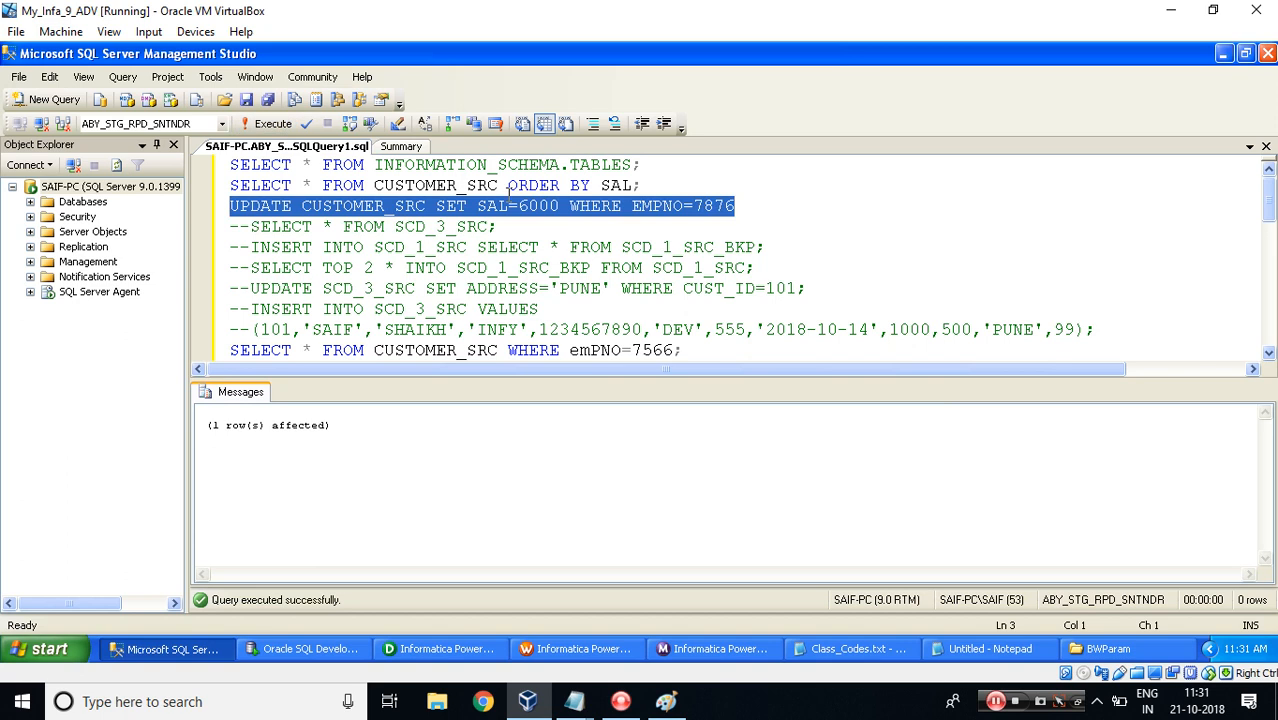
Rerun the CUSTOMER_SRC query ordered by SAL and review the salaries row by row.
left_click_drag(498, 186, 228, 186)
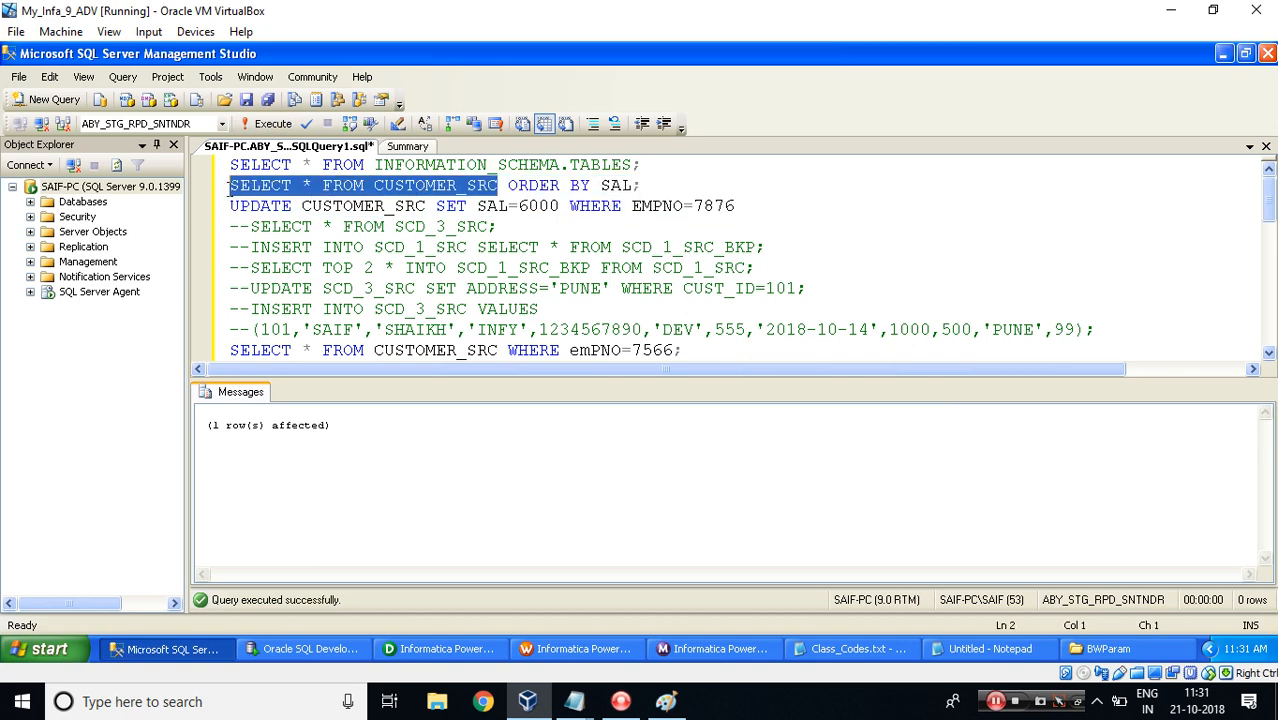
left_click(273, 124)
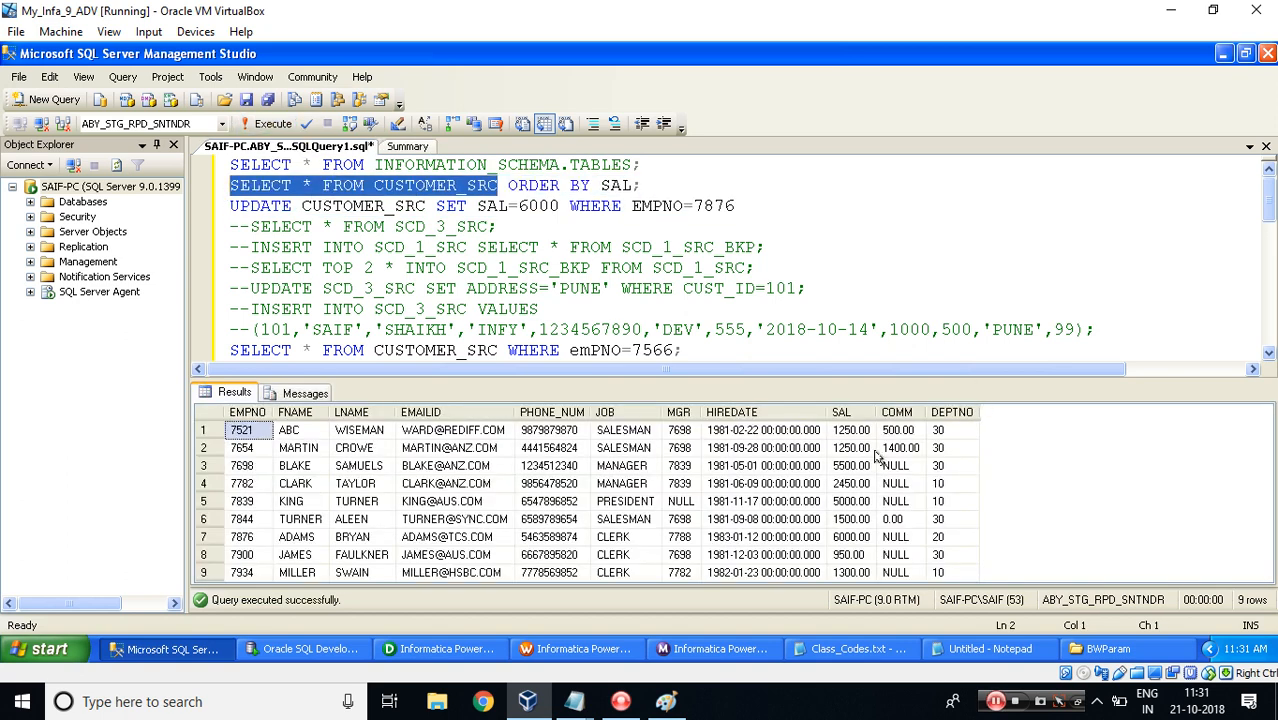
left_click(846, 436)
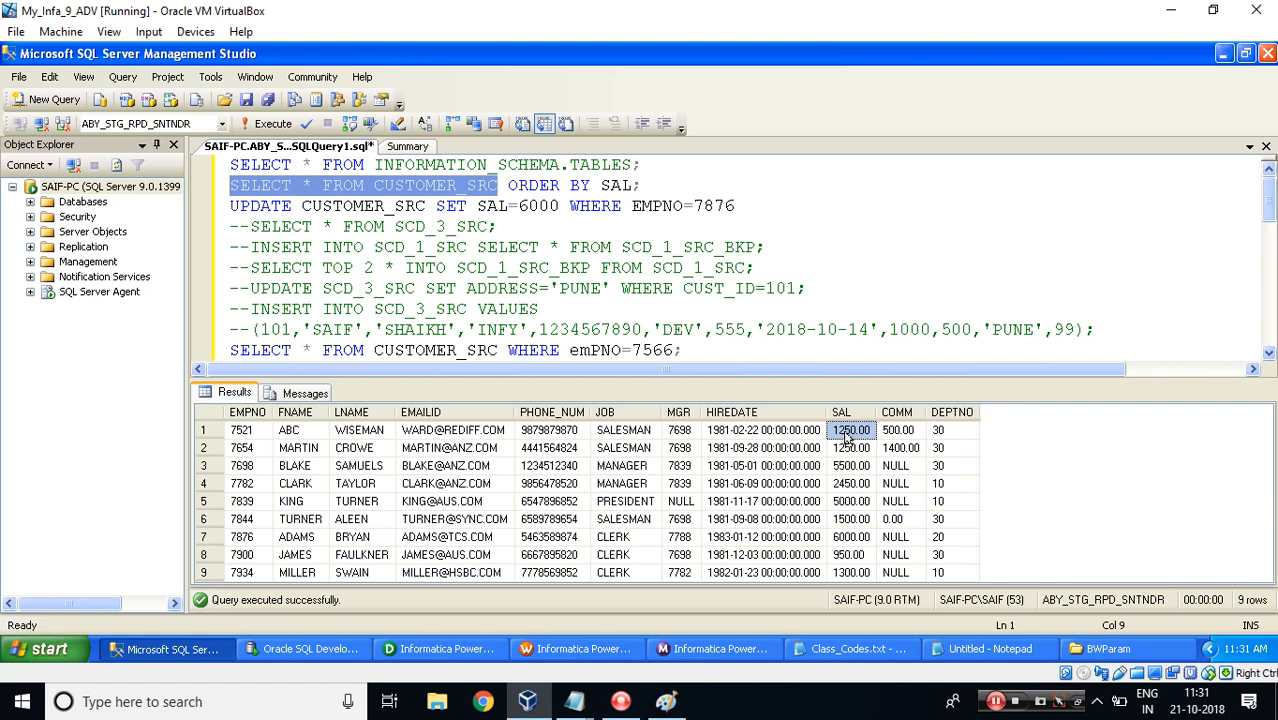
left_click(844, 486)
key("Left")
key("Home")
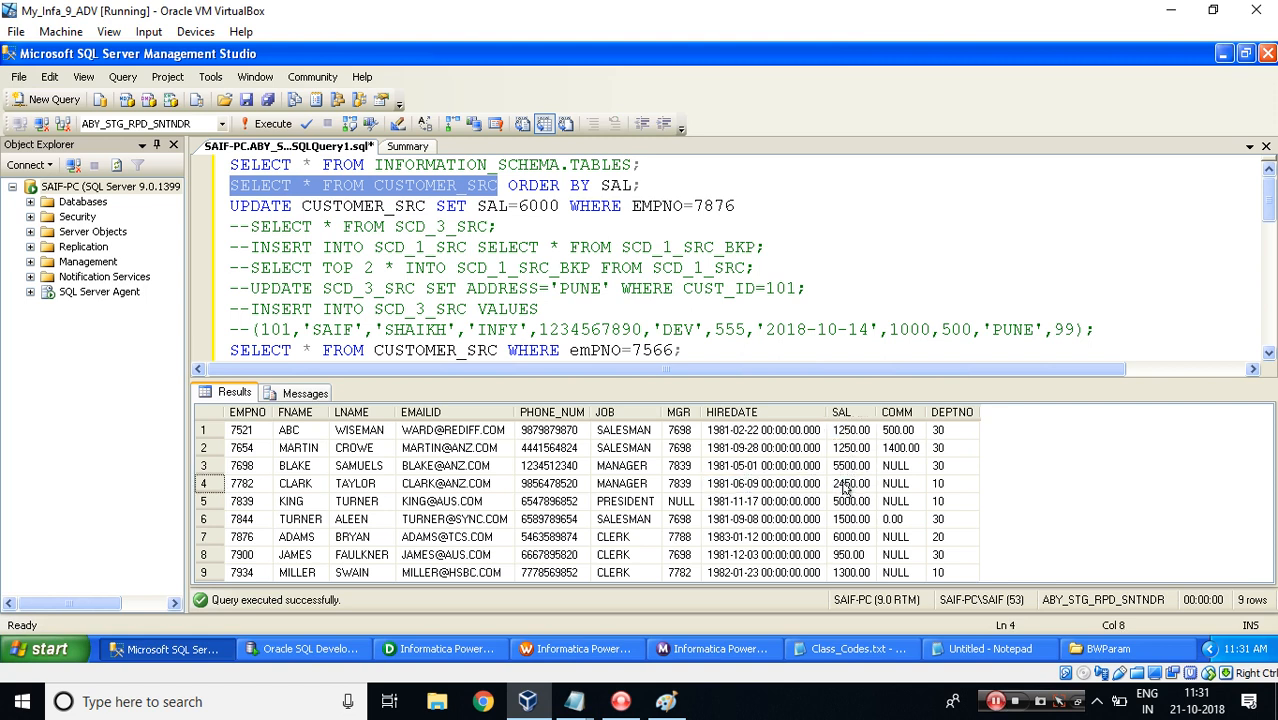
key("Right")
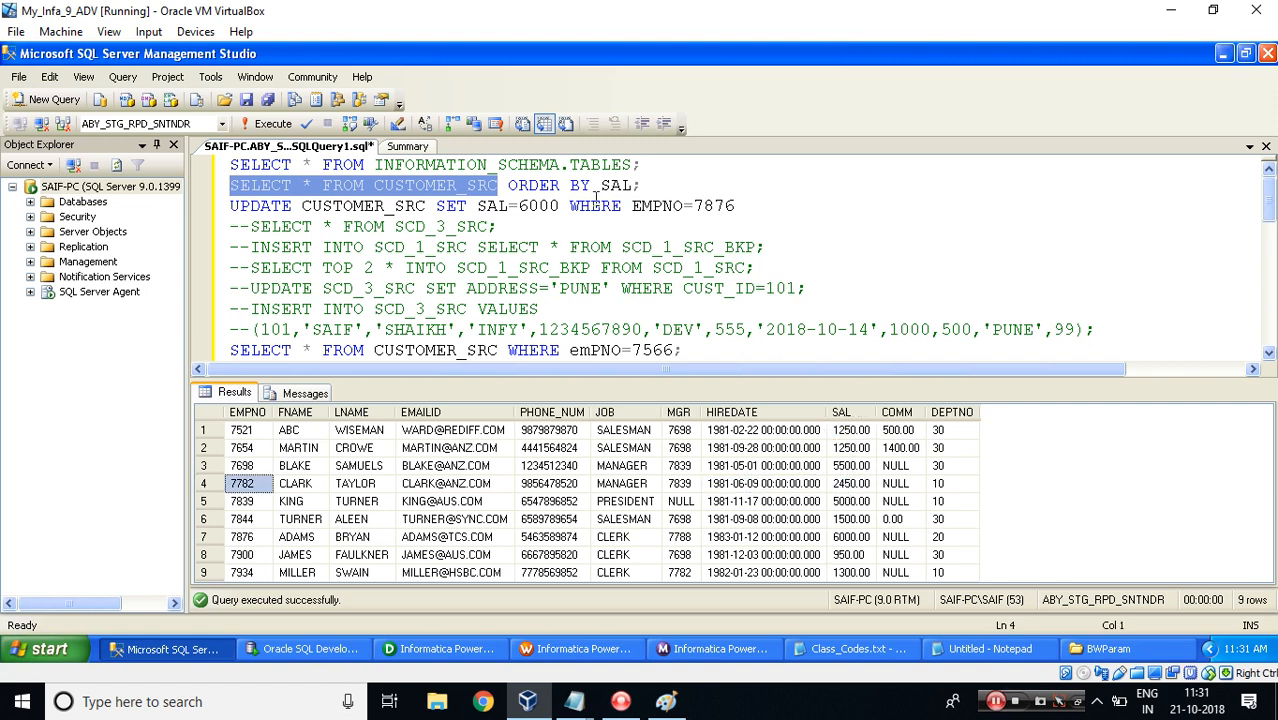
Run the UPDATE with SAL 800 for EMPNO 7782, then rerun the CUSTOMER_SRC query ordered by SAL.
left_click(538, 205)
key("BackSpace")
key("BackSpace")
type("8")
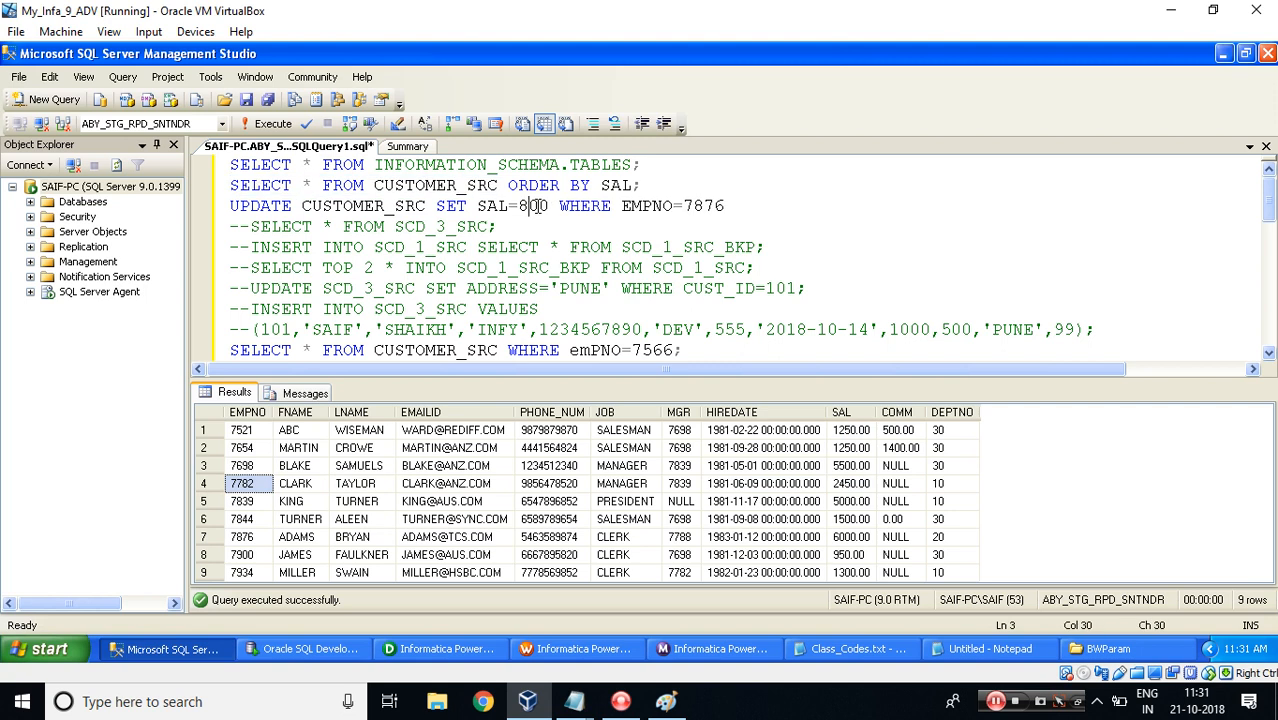
double_click(703, 205)
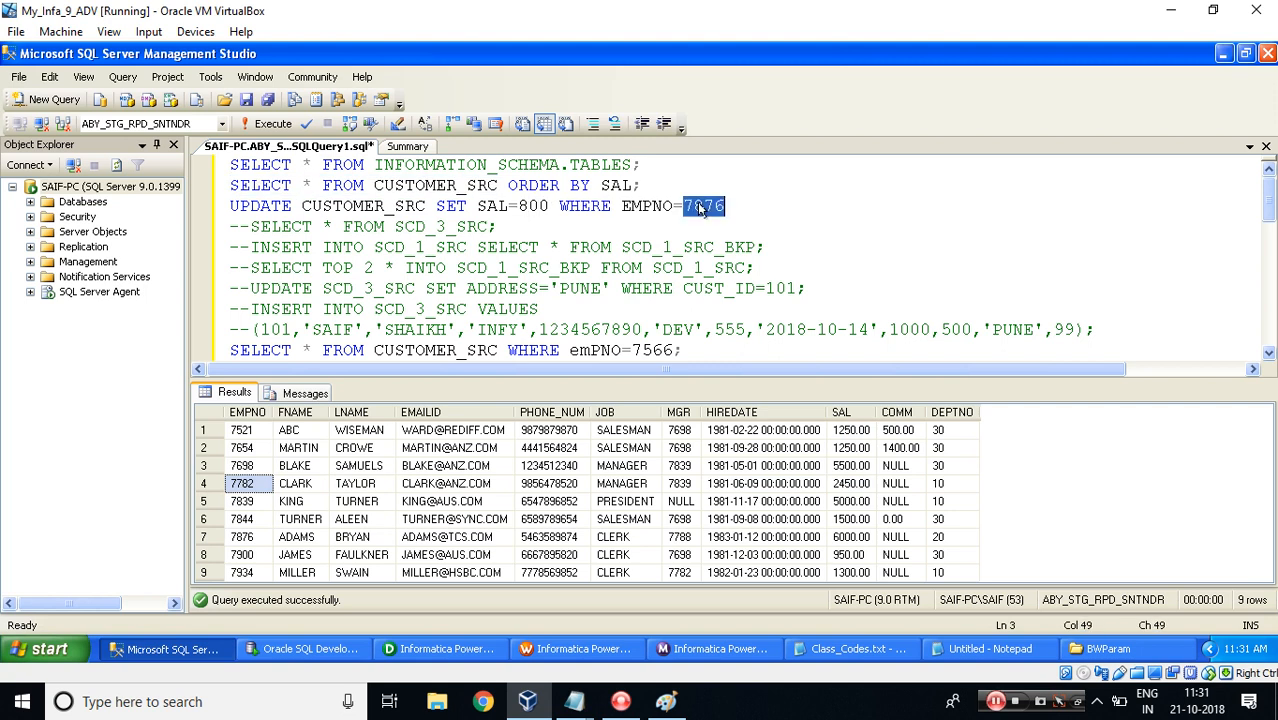
type("7782")
key("shift+Home")
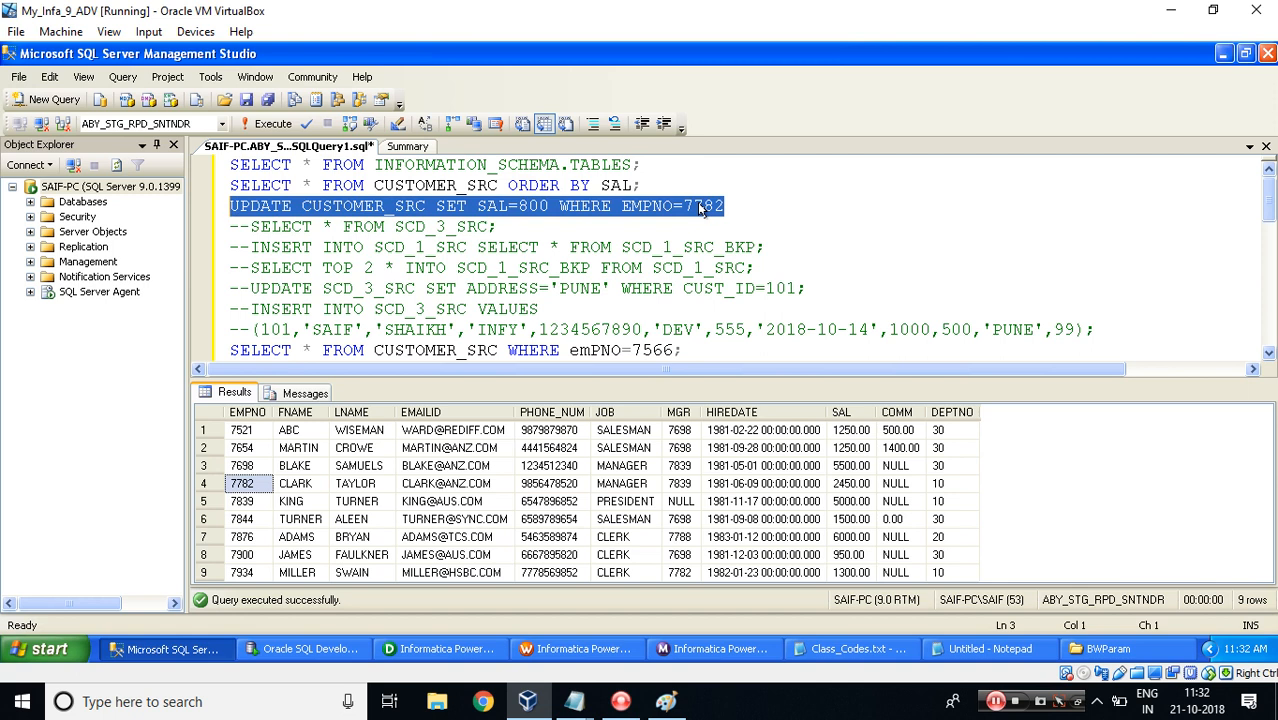
left_click(268, 123)
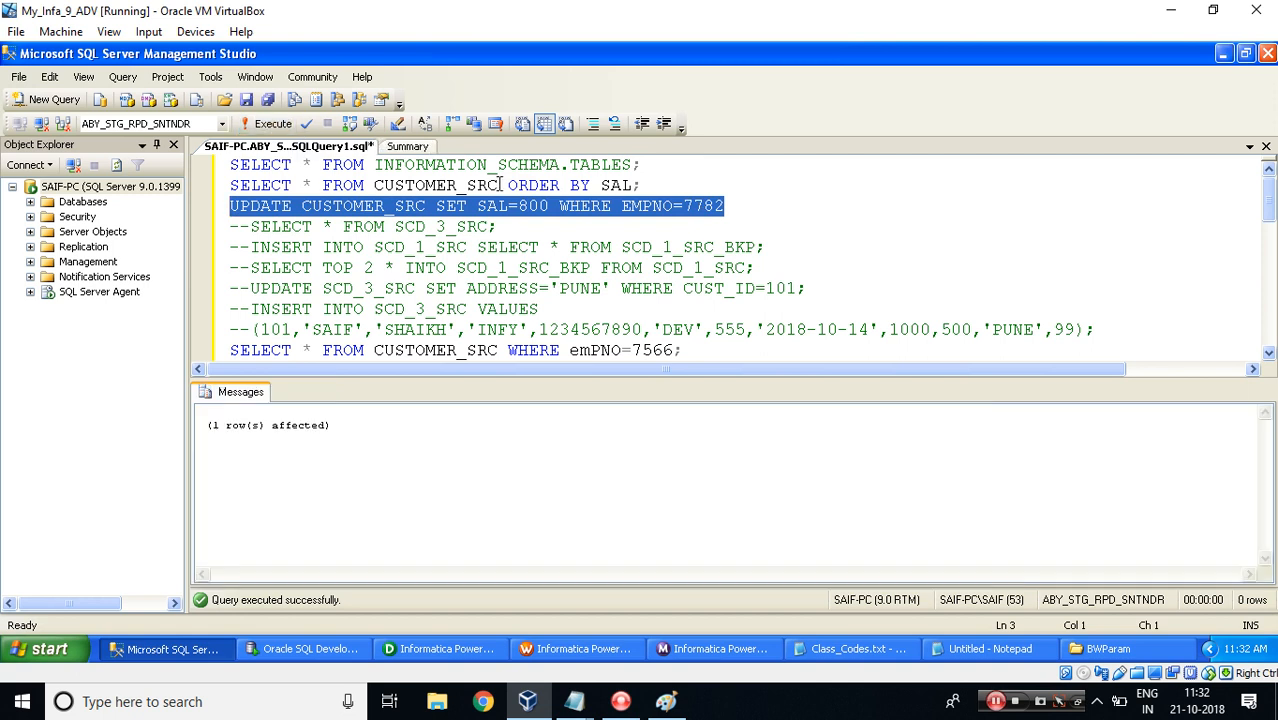
left_click_drag(498, 186, 208, 186)
left_click(268, 123)
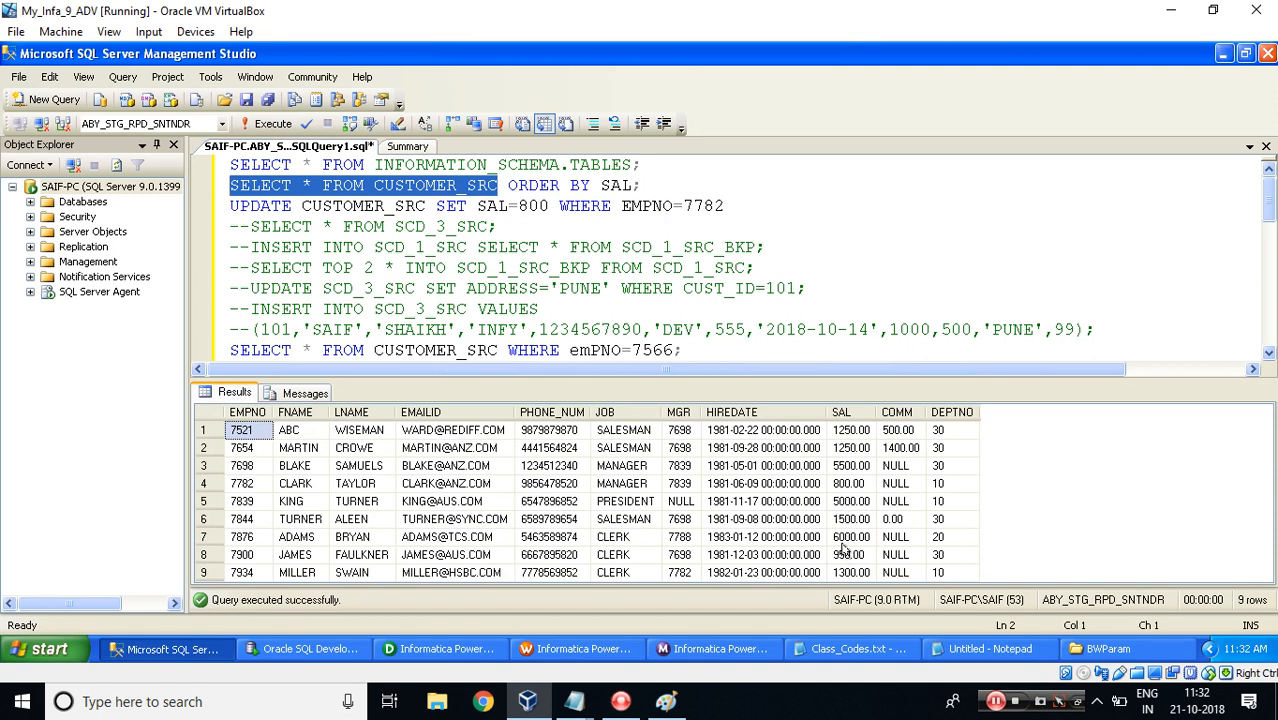
Run the UPDATE setting SAL to 750 where EMPNO is 7900, then rerun the CUSTOMER_SRC query ordered by SAL.
left_click(848, 554)
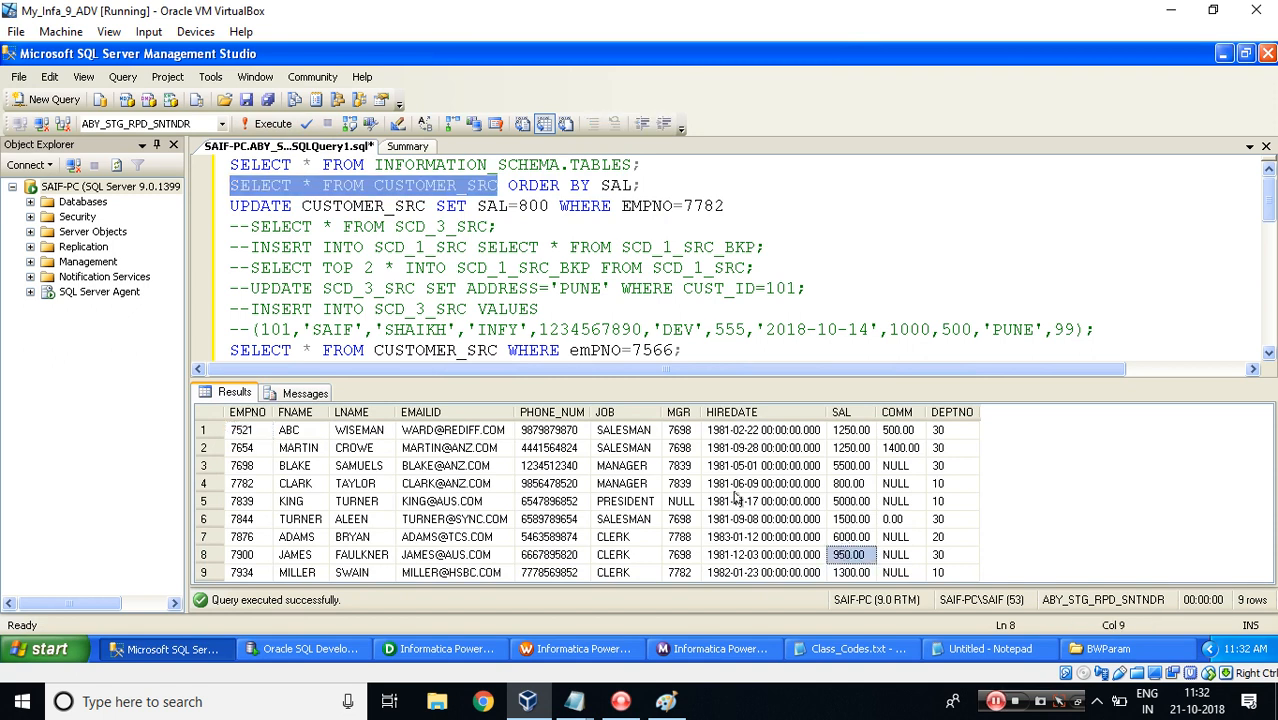
left_click(531, 206)
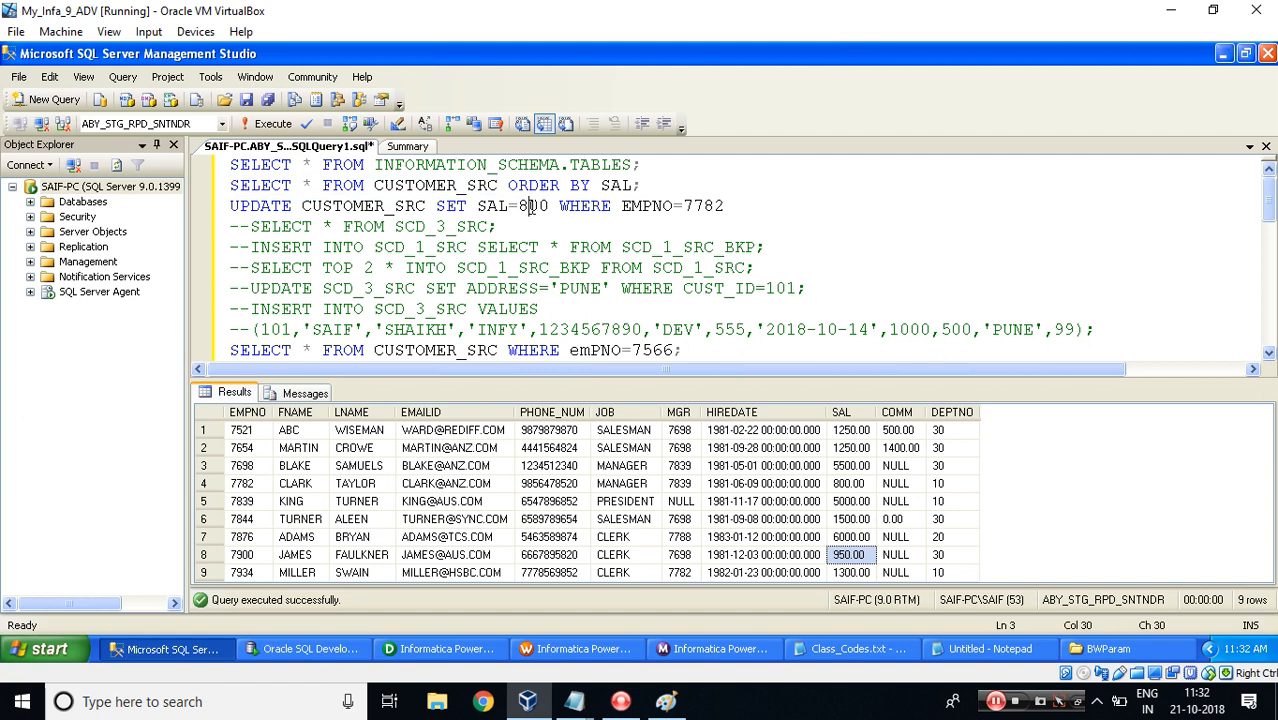
key("Delete")
key("BackSpace")
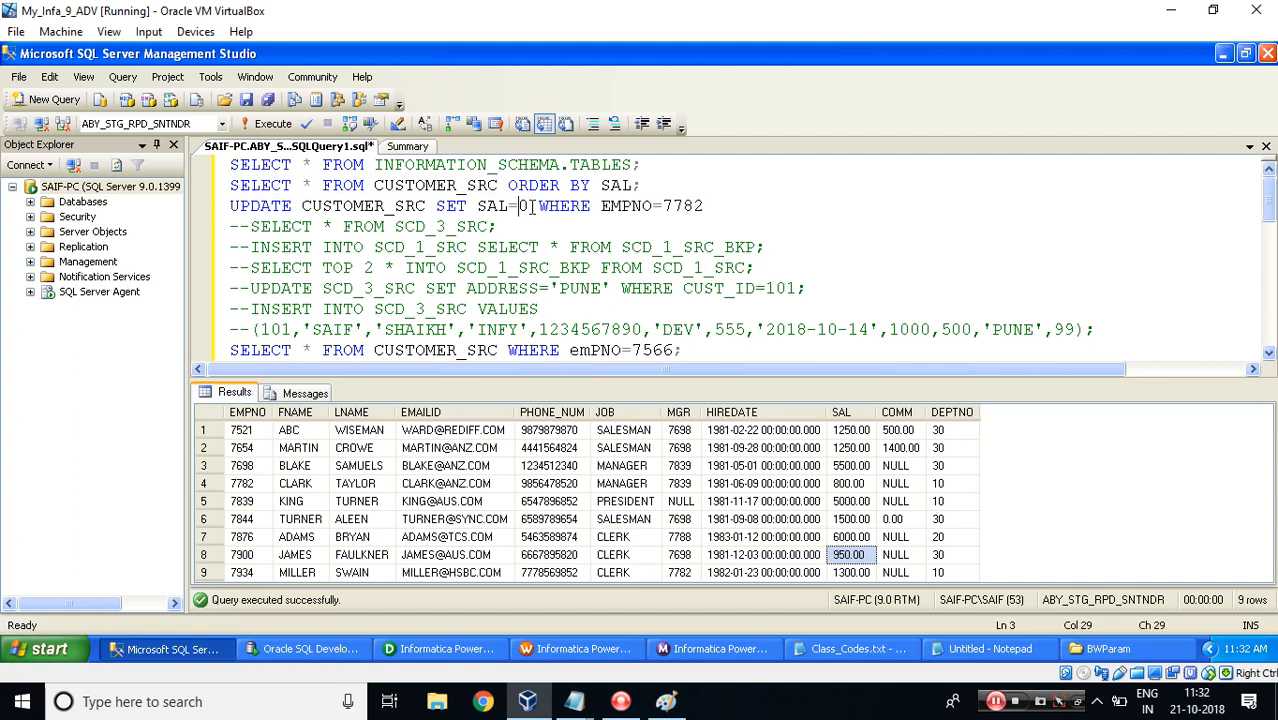
type("75")
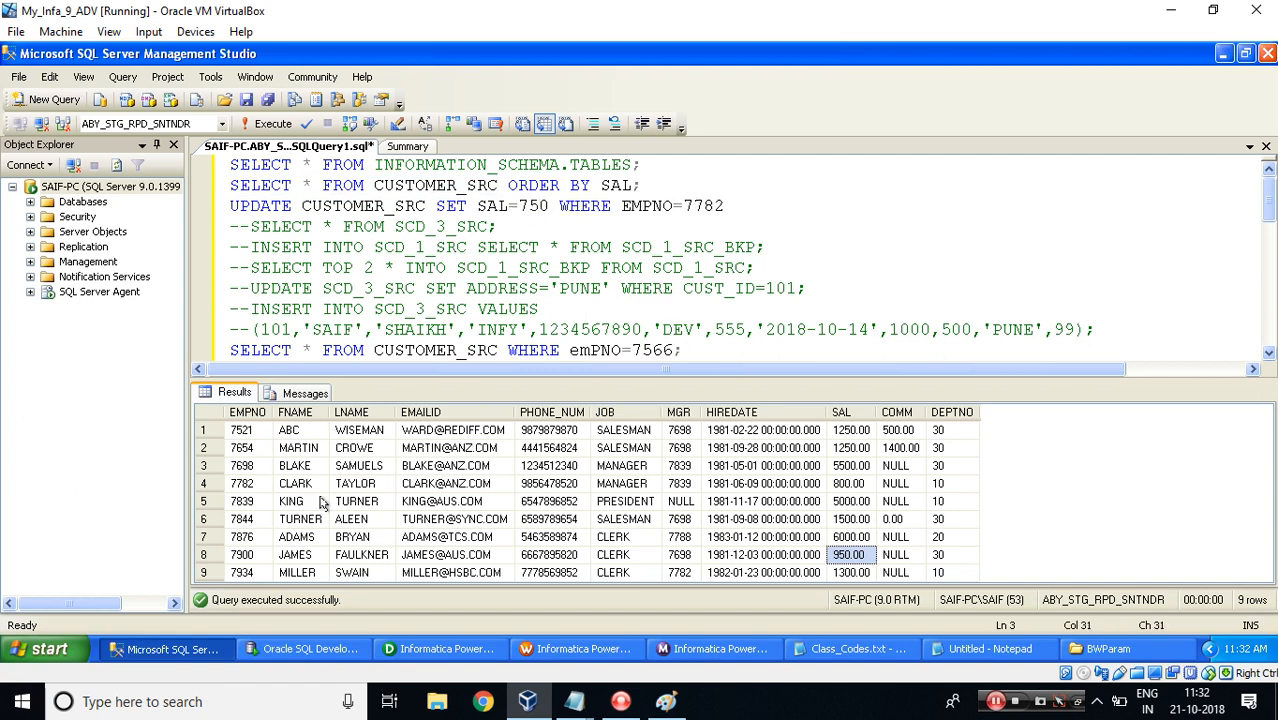
double_click(700, 205)
type("7900")
key("shift+Home")
left_click(268, 123)
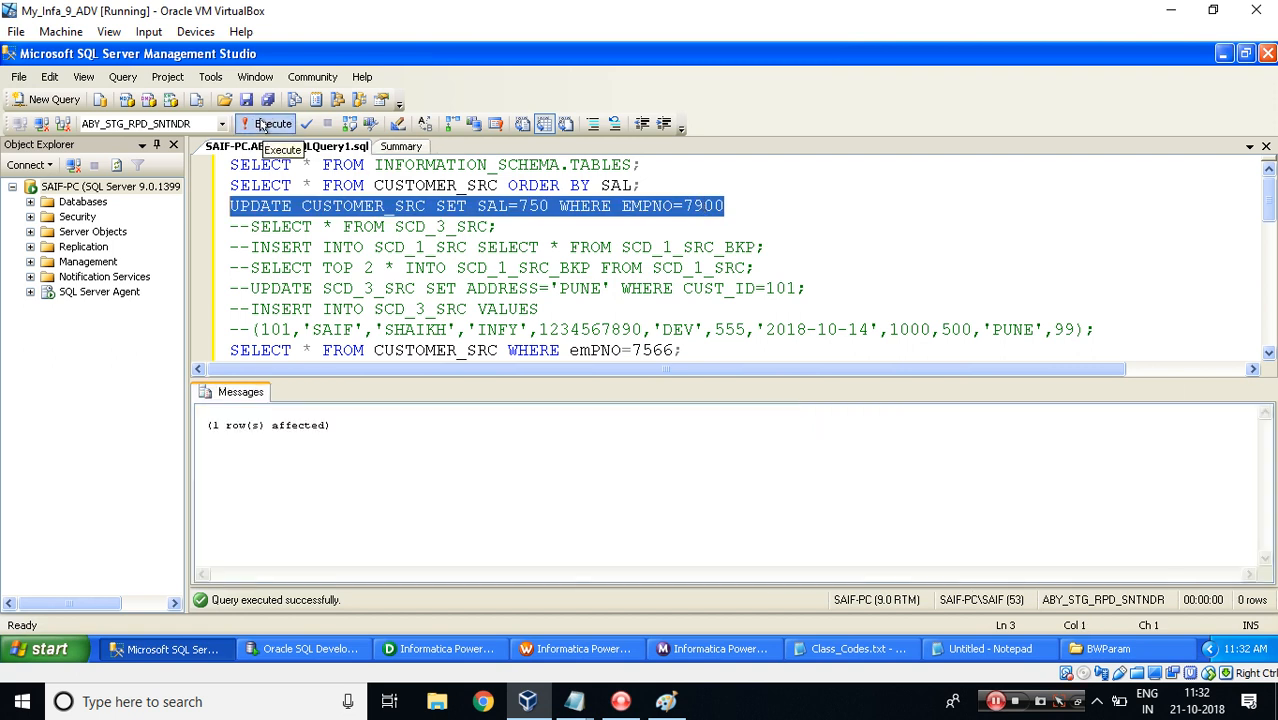
left_click_drag(497, 185, 215, 185)
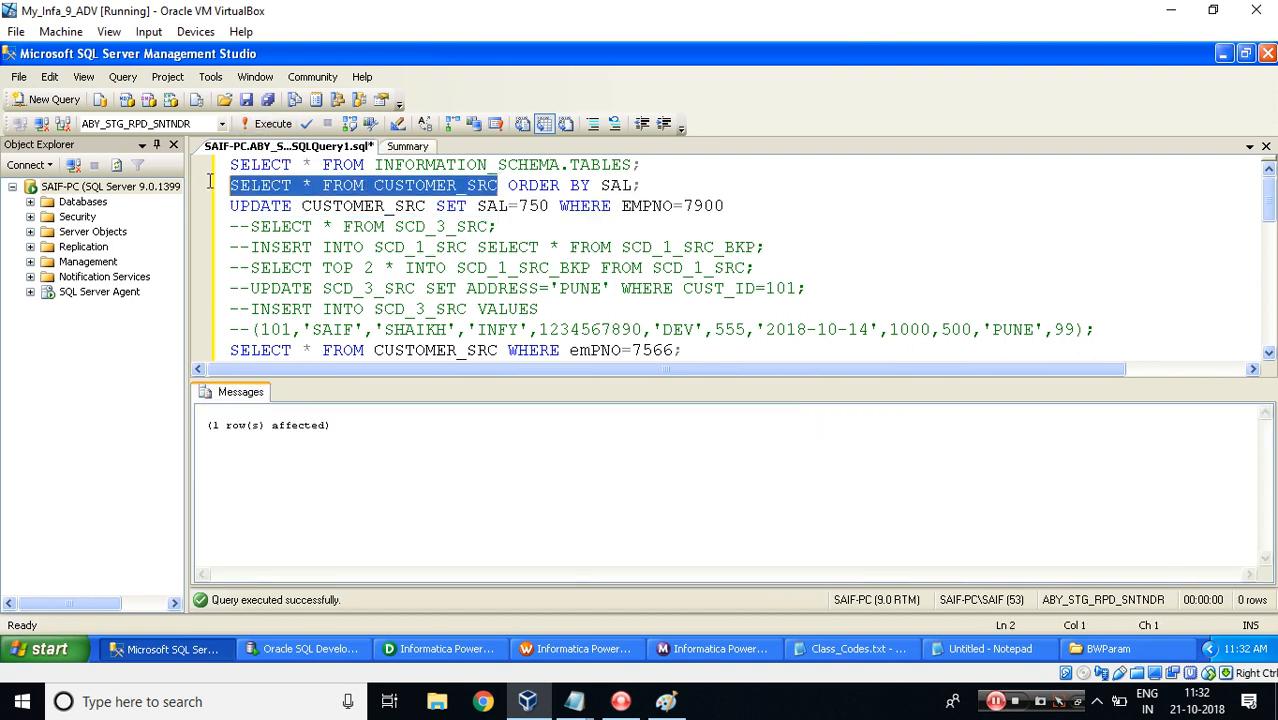
left_click(272, 122)
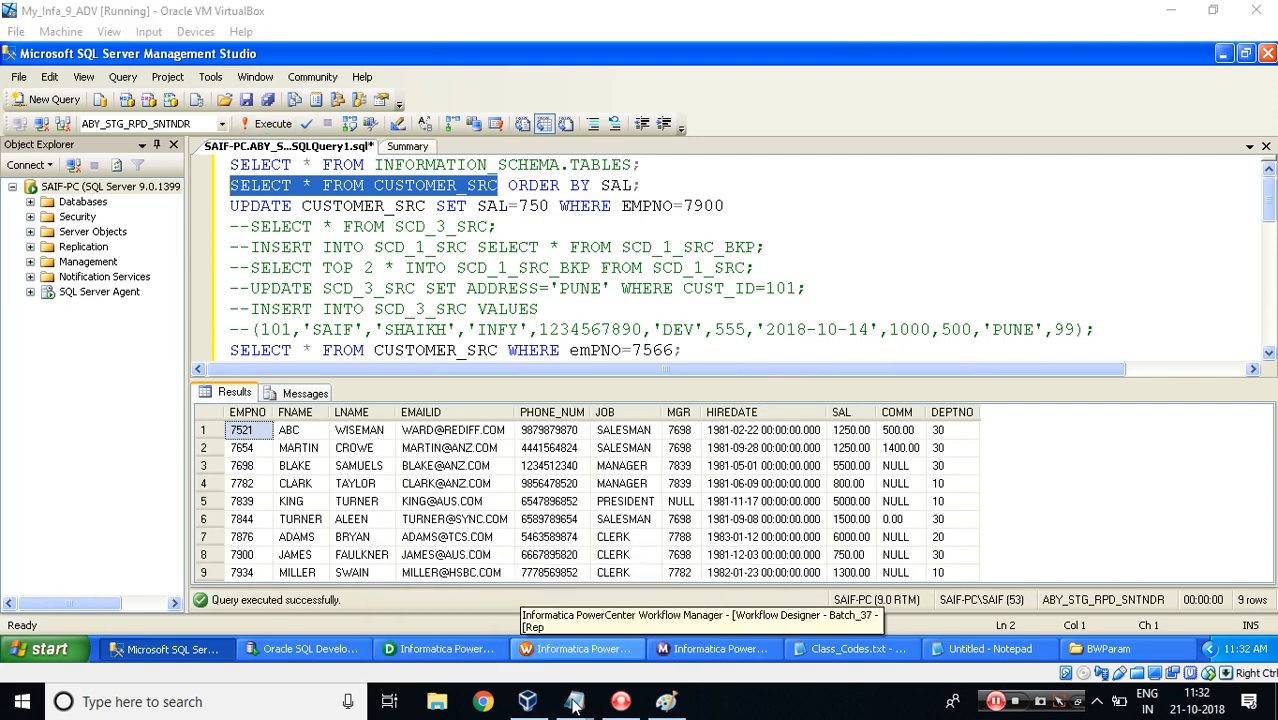
Switch to the MP_MV_CDC notes and highlight the Initial Value entry in the variable lookup order.
mouse_move(590, 690)
left_click(625, 625)
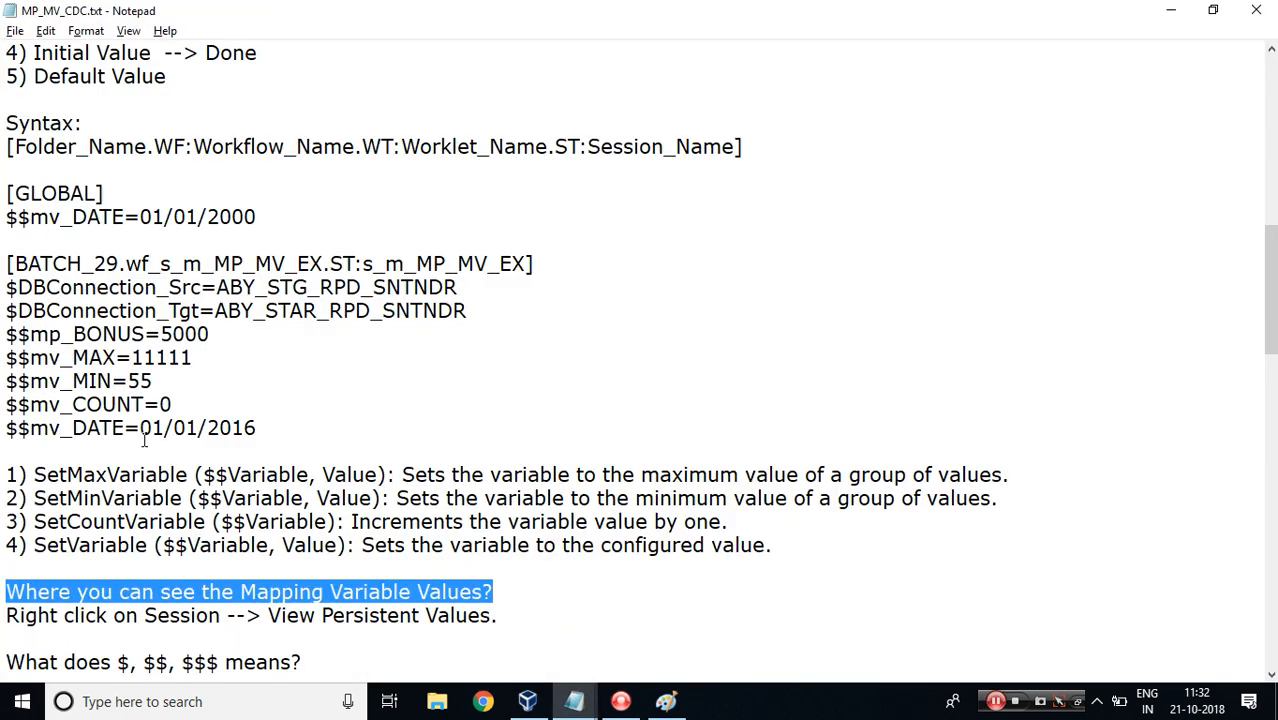
left_click_drag(1260, 284, 1260, 213)
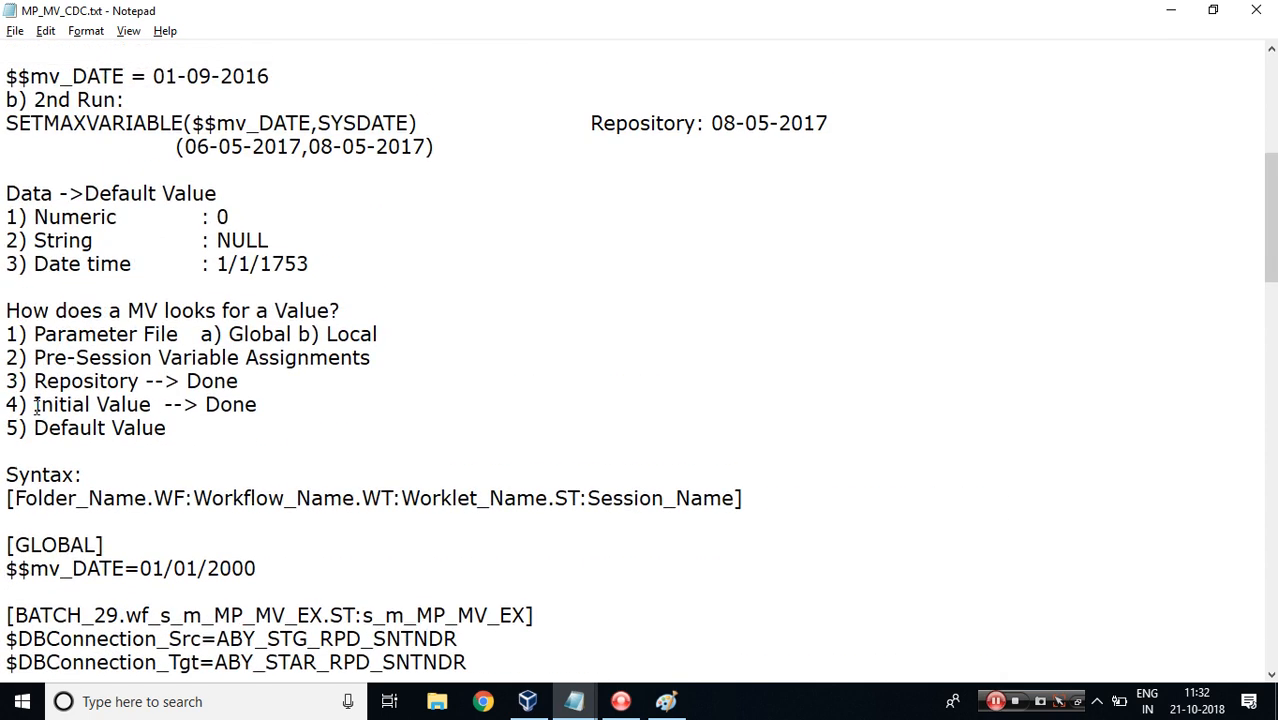
left_click_drag(34, 404, 152, 404)
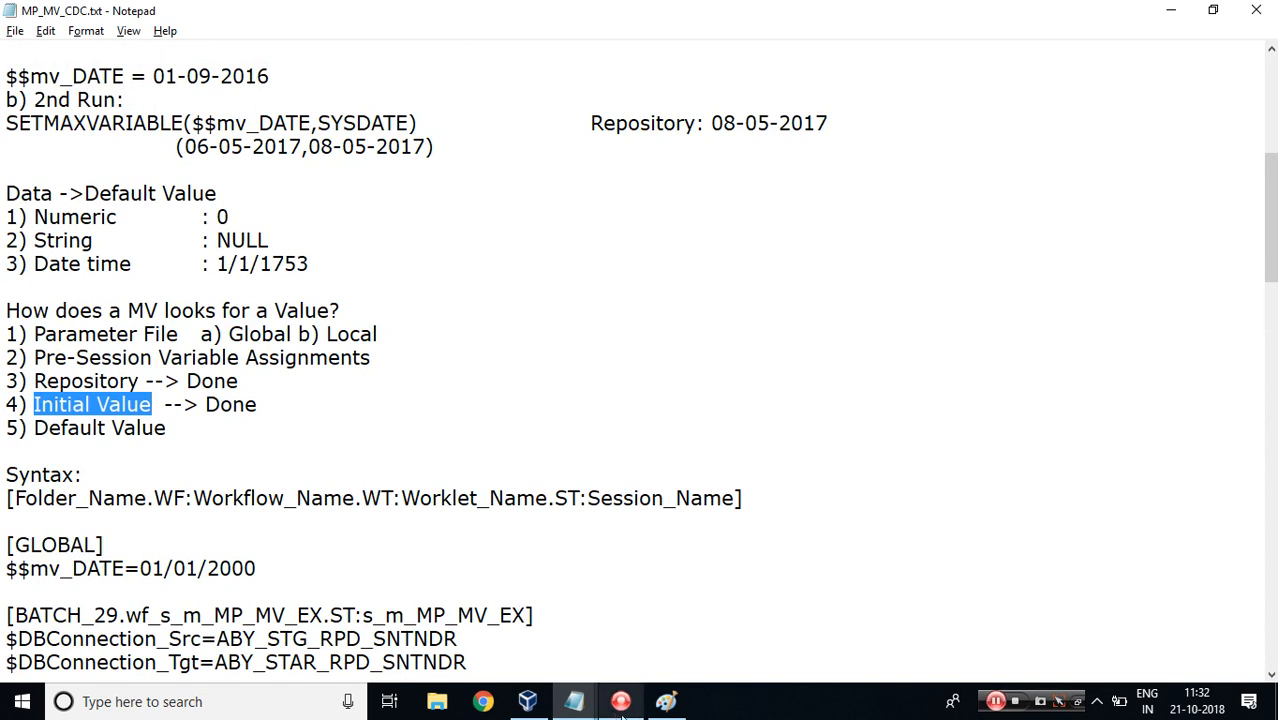
Close the persistent values dialog and reopen View Persistent Values for the s_m_MP_MV_EX session.
left_click(537, 705)
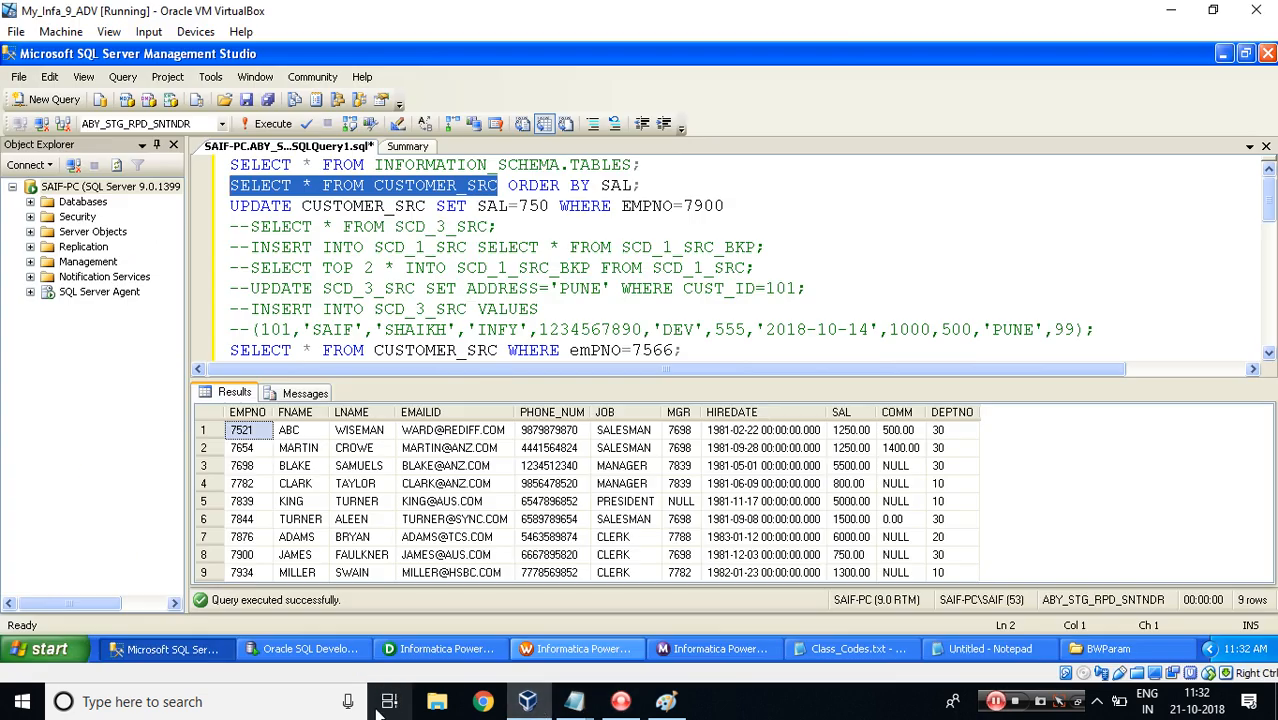
left_click(527, 649)
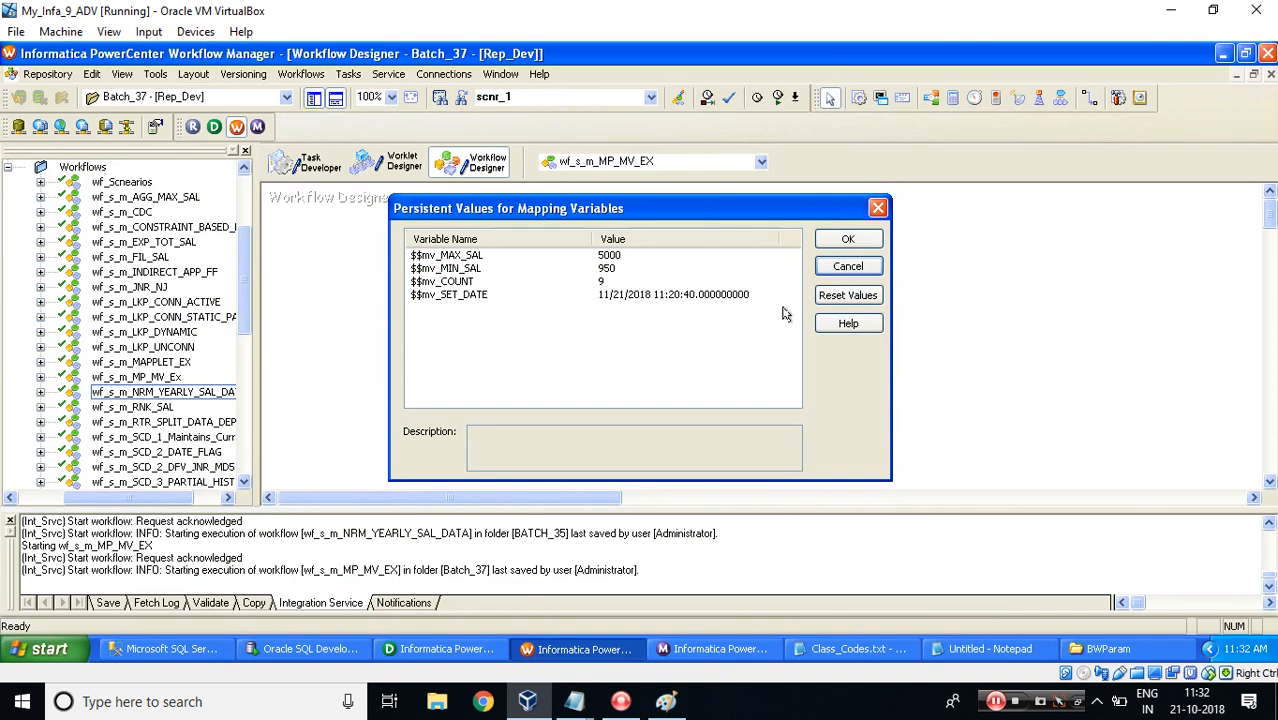
left_click(850, 243)
right_click(890, 240)
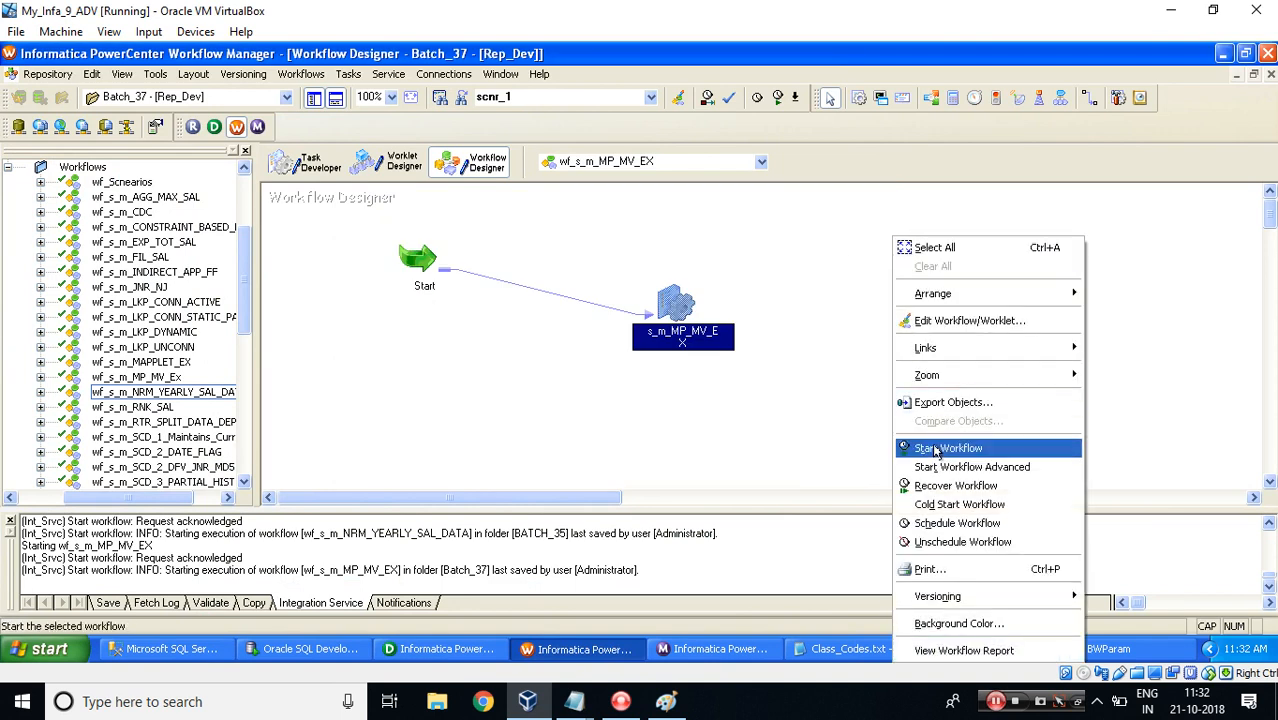
double_click(680, 306)
key("Escape")
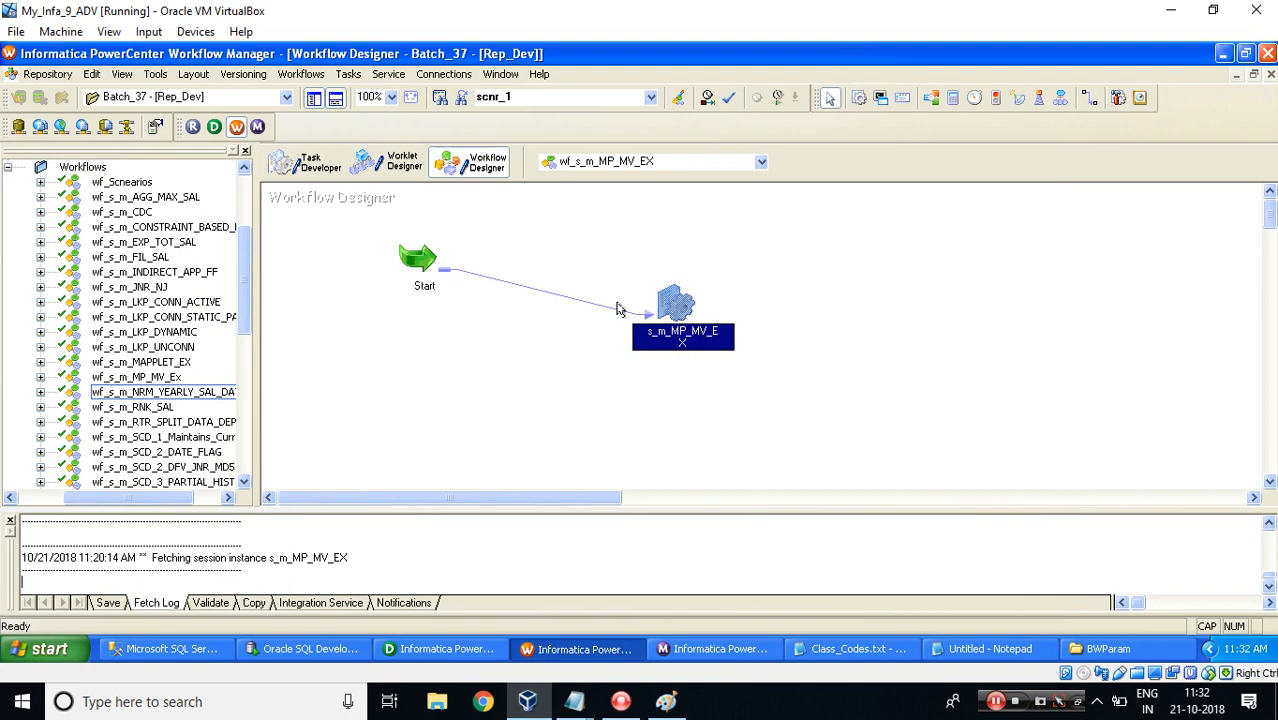
right_click(670, 306)
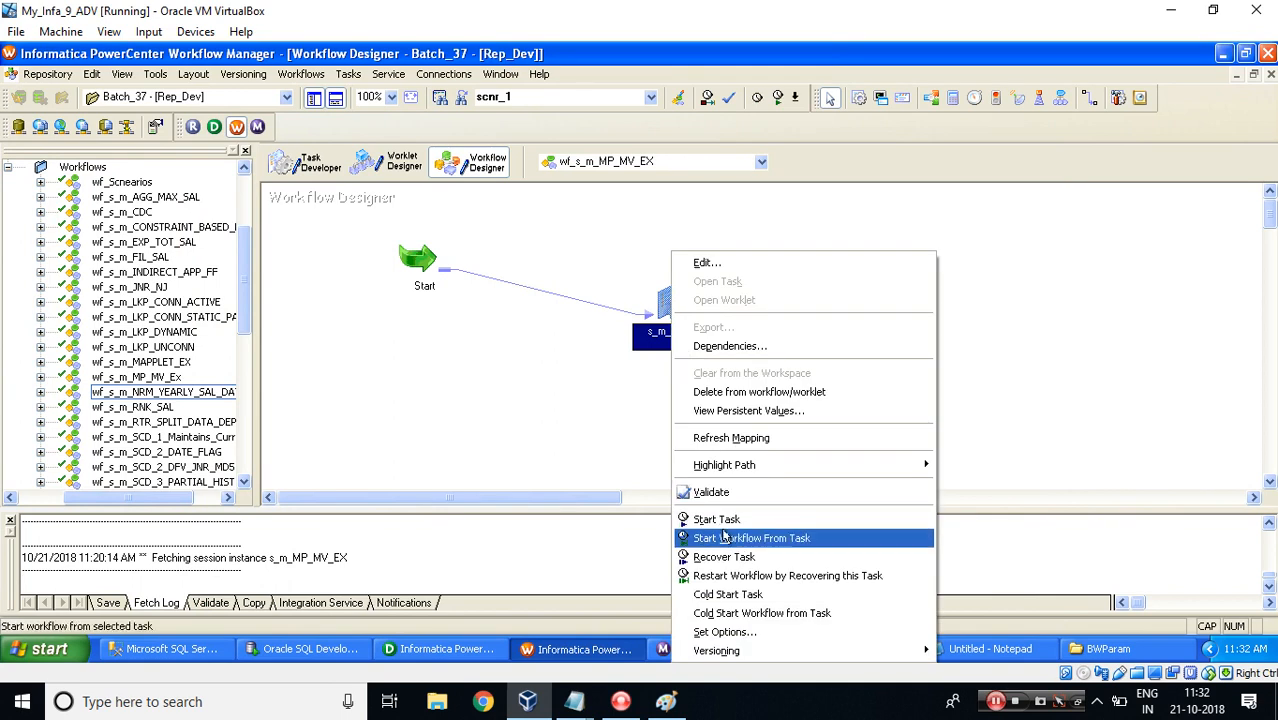
left_click(716, 411)
Restart the wf_s_m_MP_MV_EX workflow in Workflow Monitor.
left_click(674, 646)
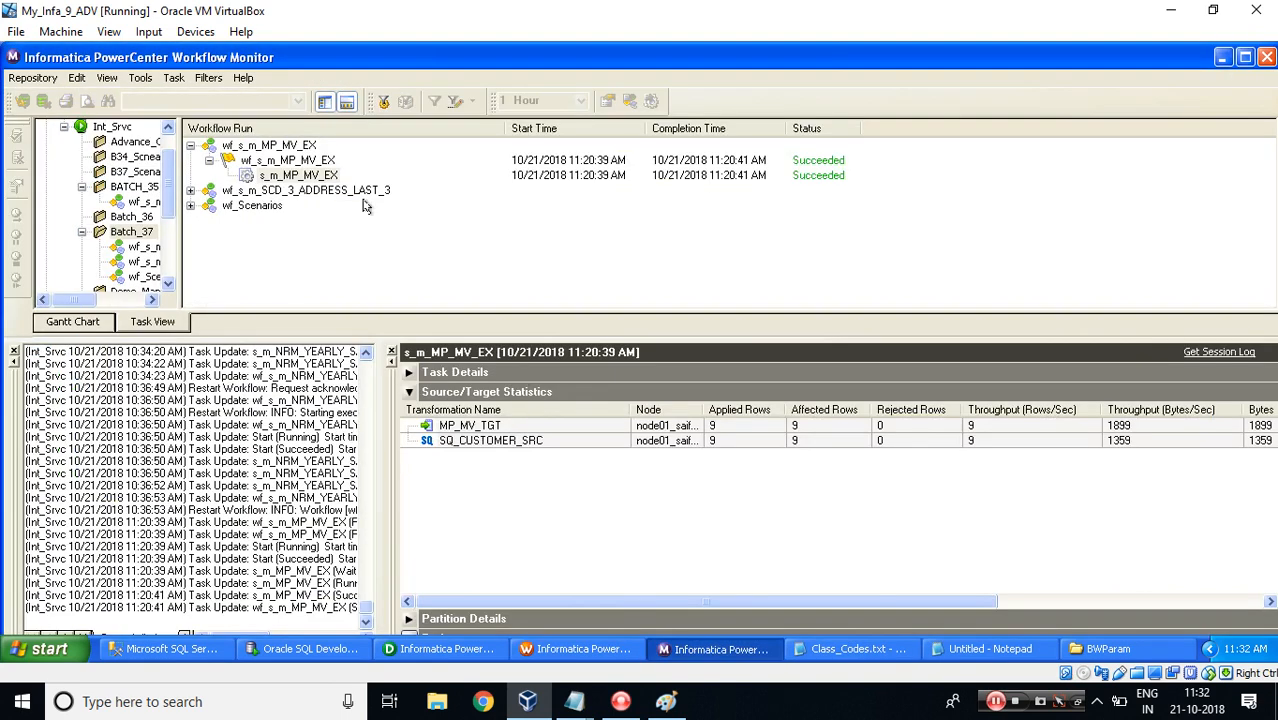
right_click(281, 163)
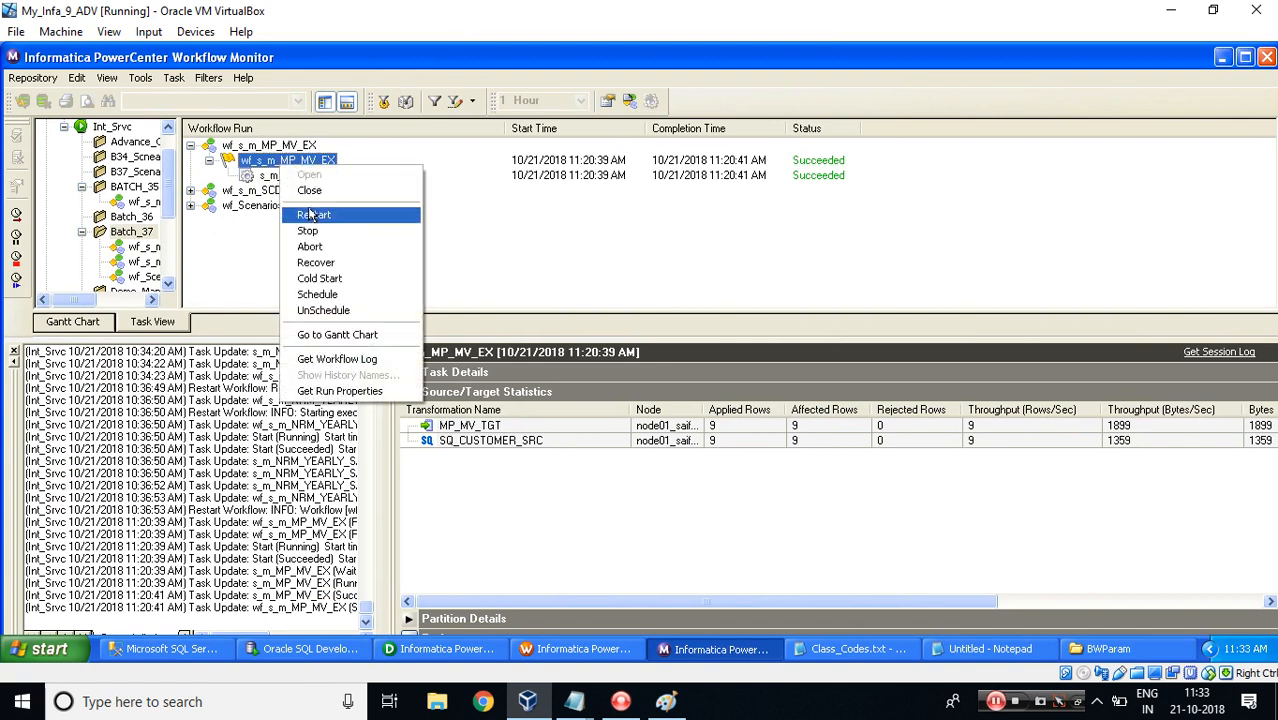
left_click(313, 214)
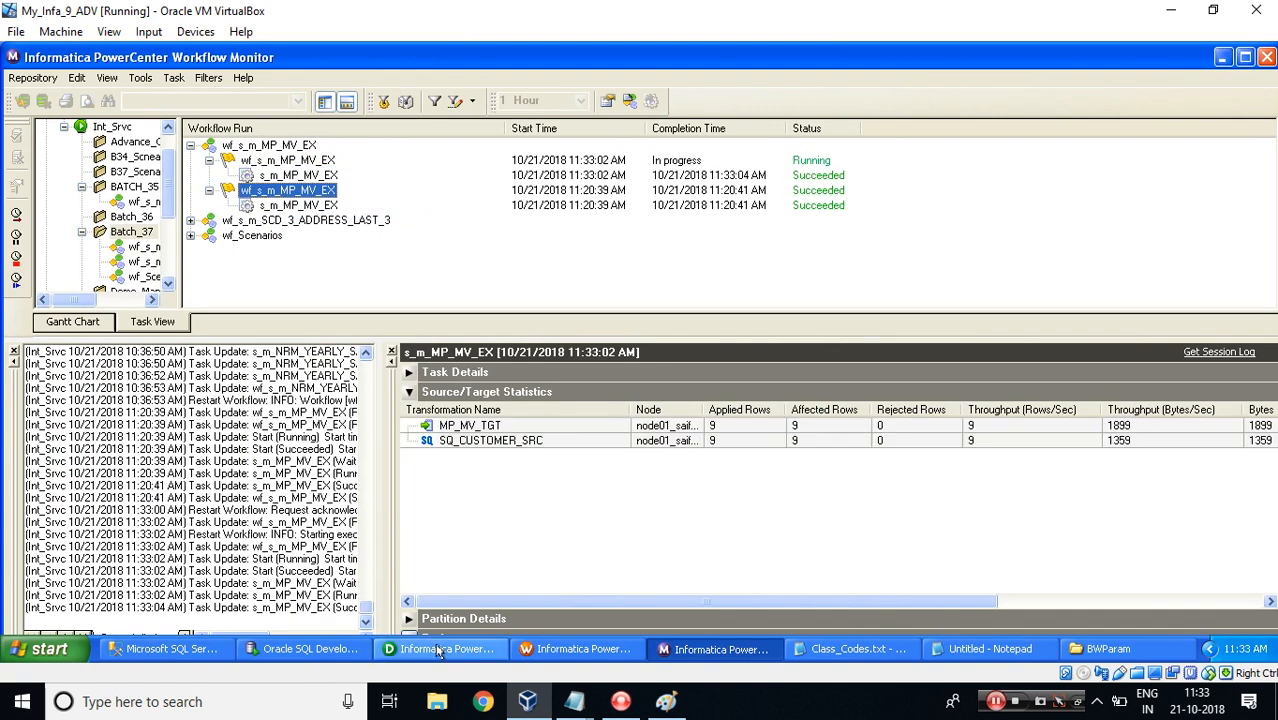
Rerun the MP_MV_TGT query and scroll the results to the variable columns.
left_click(306, 650)
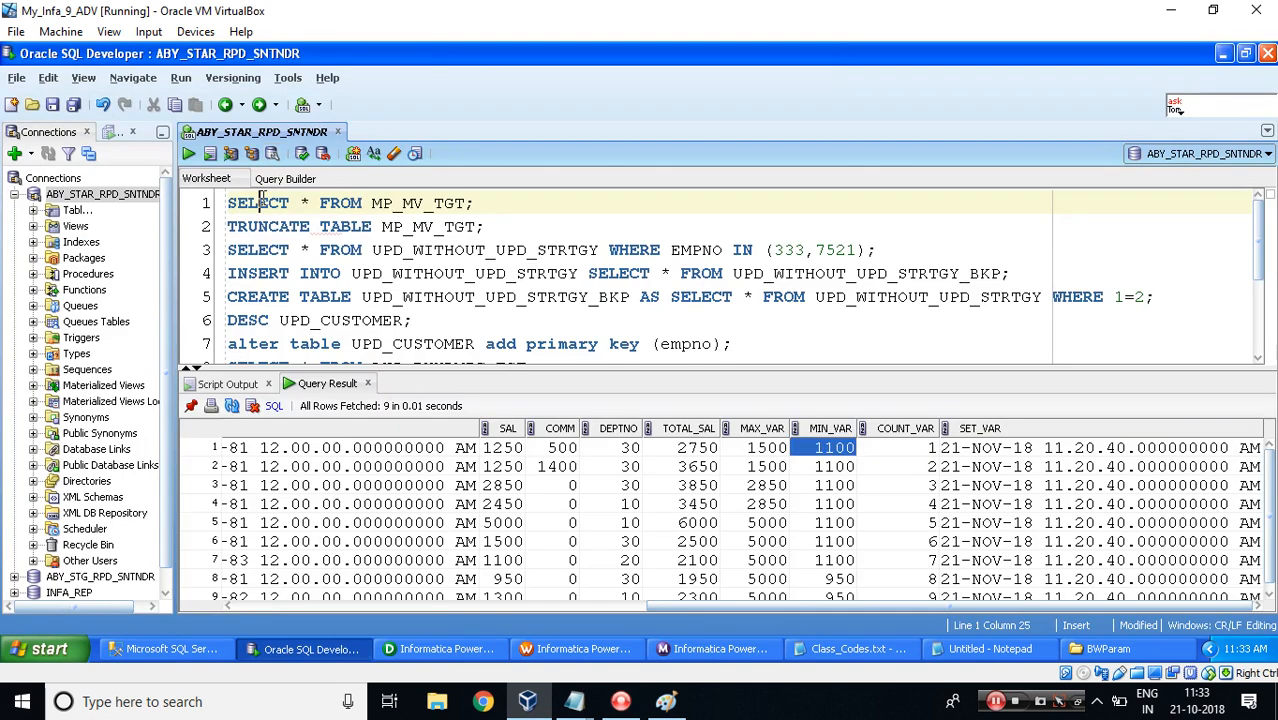
left_click(188, 154)
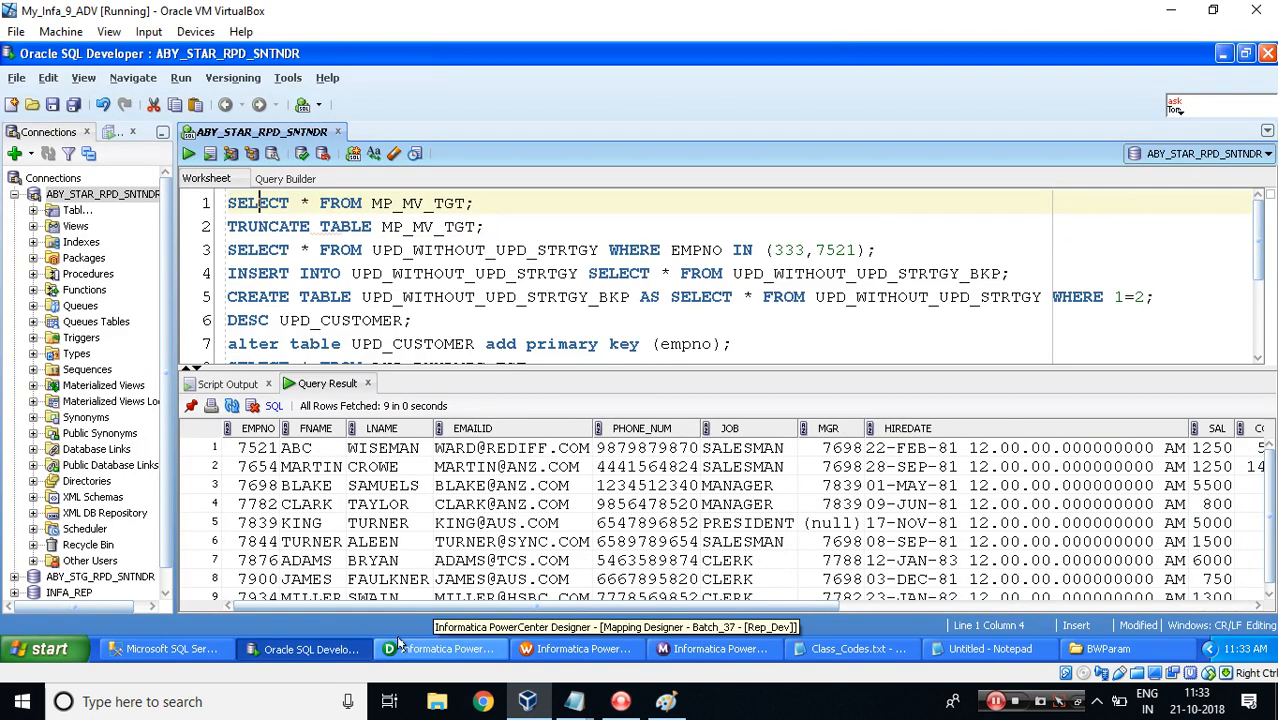
left_click_drag(384, 607, 794, 607)
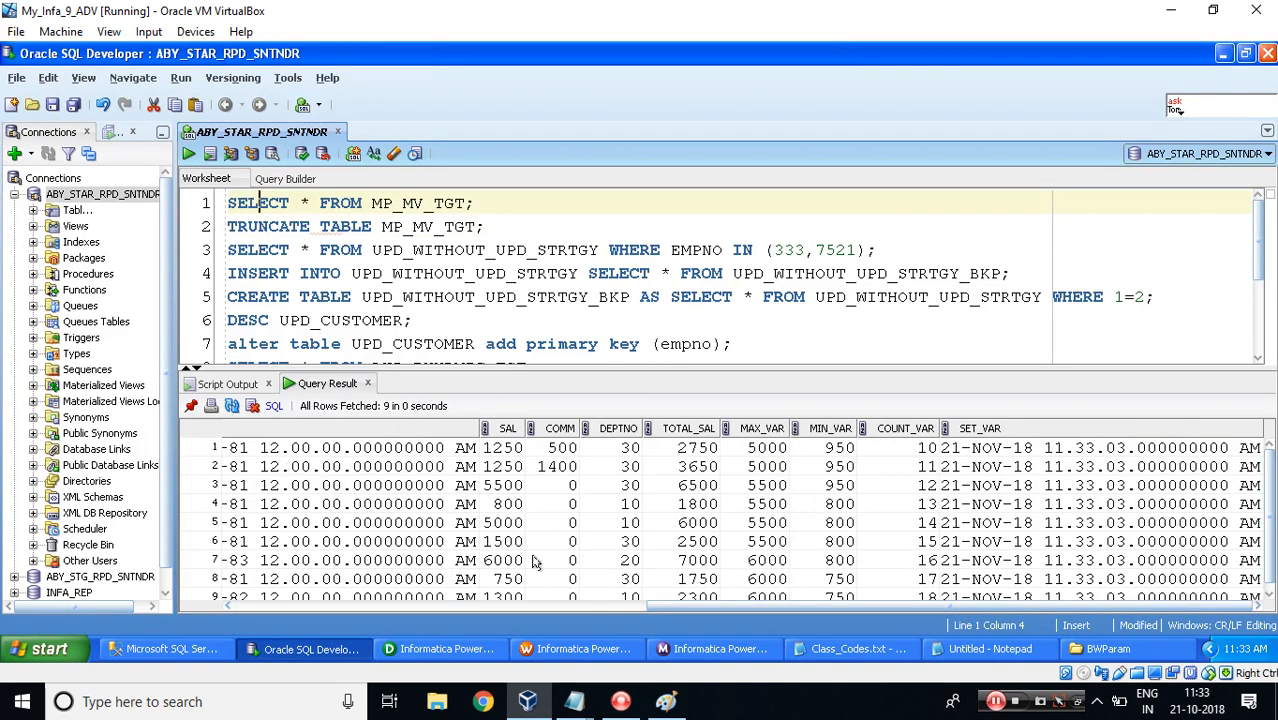
Compare the $$mp_BONUS initial value in Declare Parameters and Variables with the MP_MV_TGT salary, total and variable columns.
left_click(440, 649)
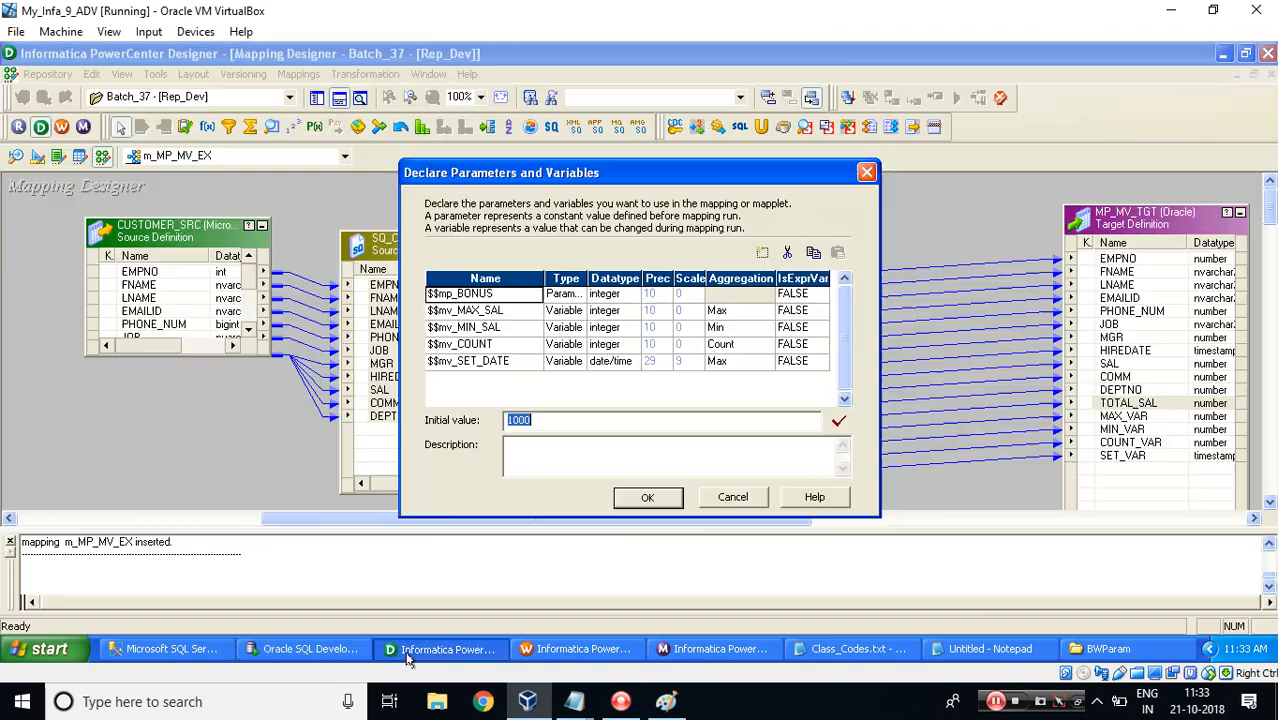
left_click(517, 295)
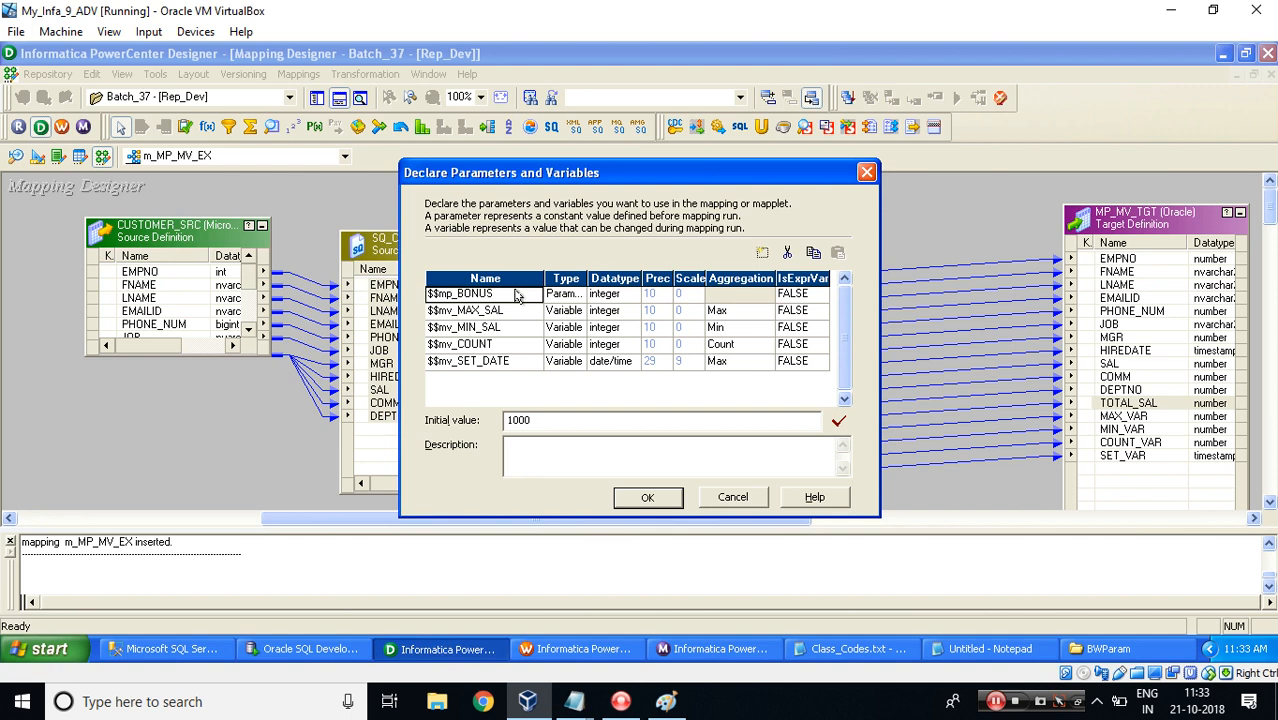
key("alt+Tab")
left_click(481, 448)
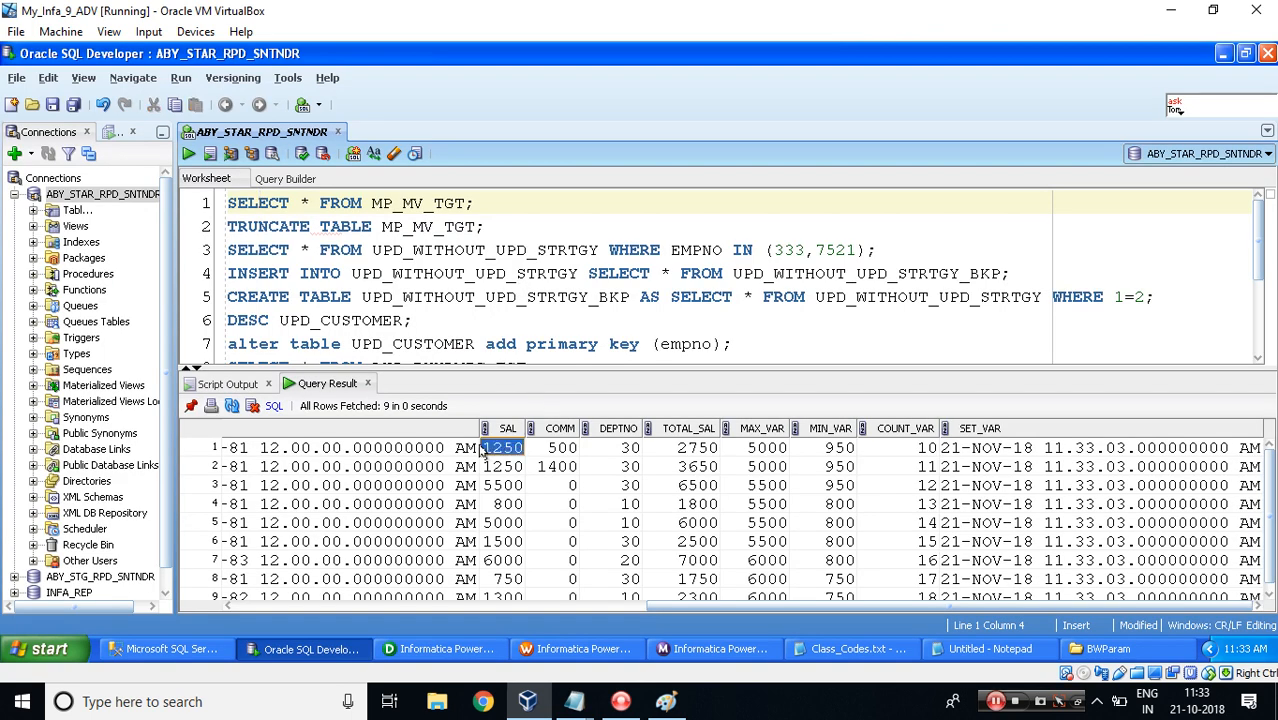
key("shift+Right")
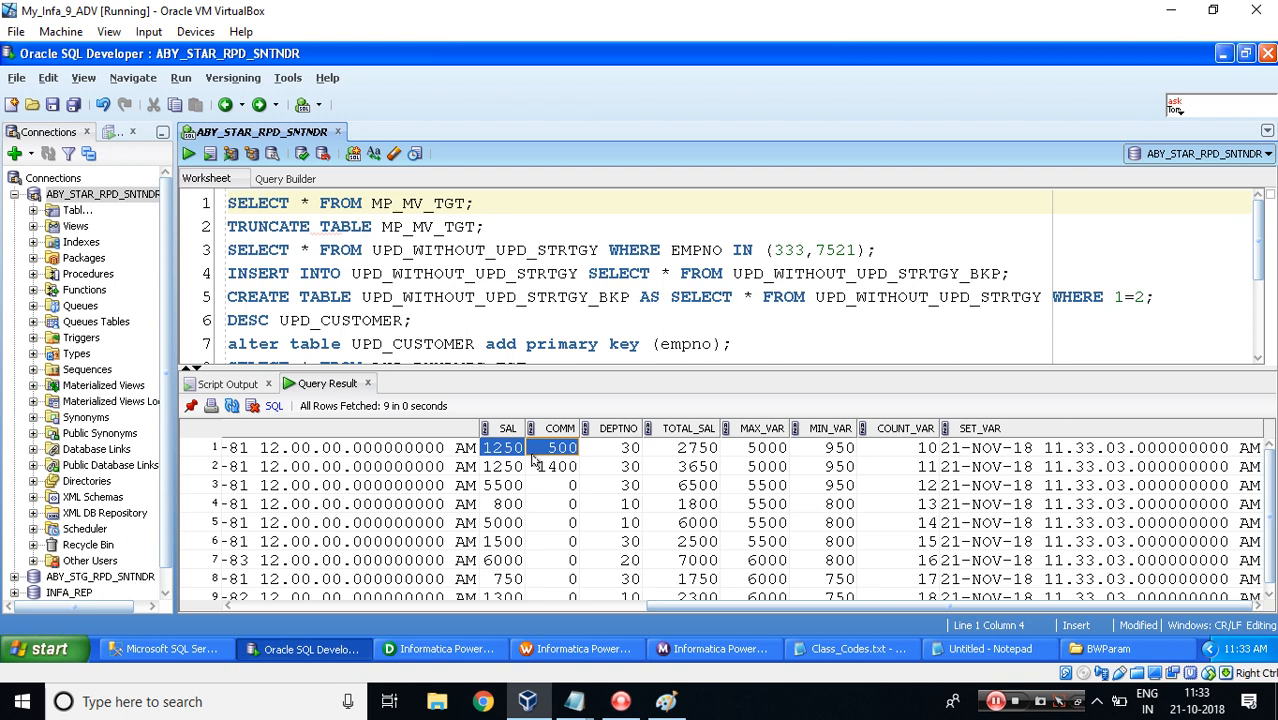
left_click(694, 455)
left_click(500, 489)
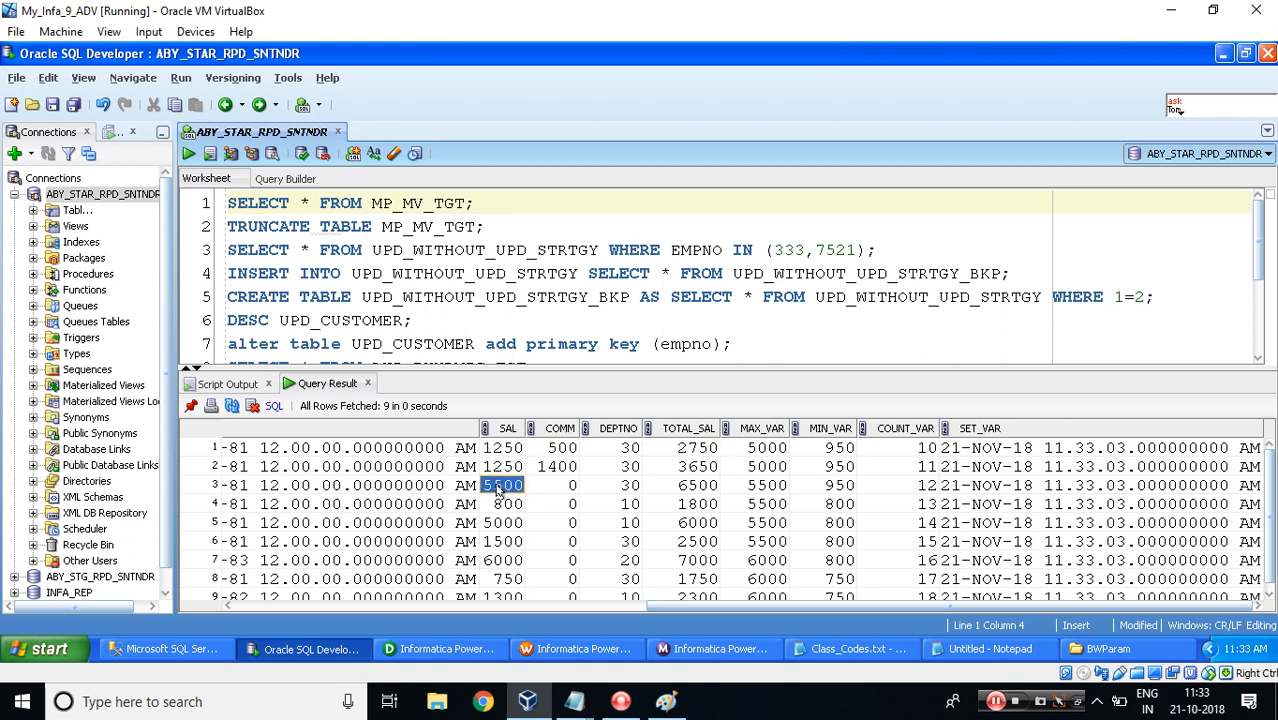
left_click(557, 488)
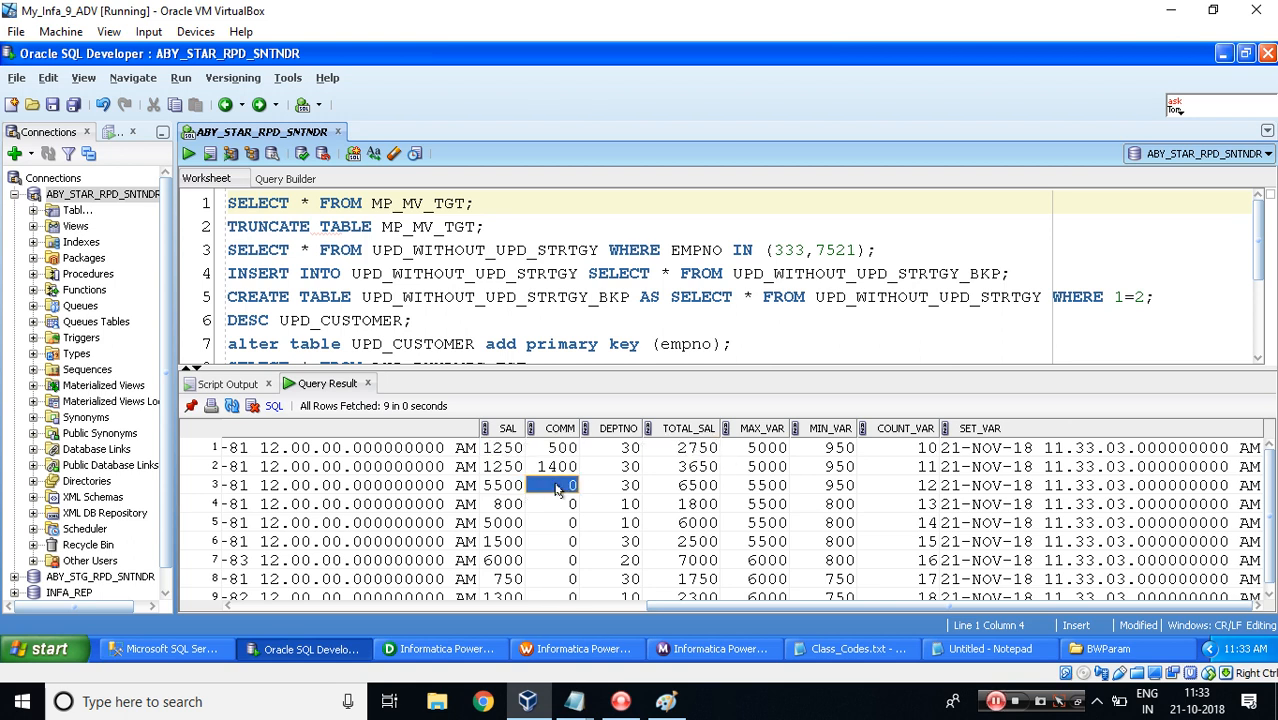
left_click(493, 492)
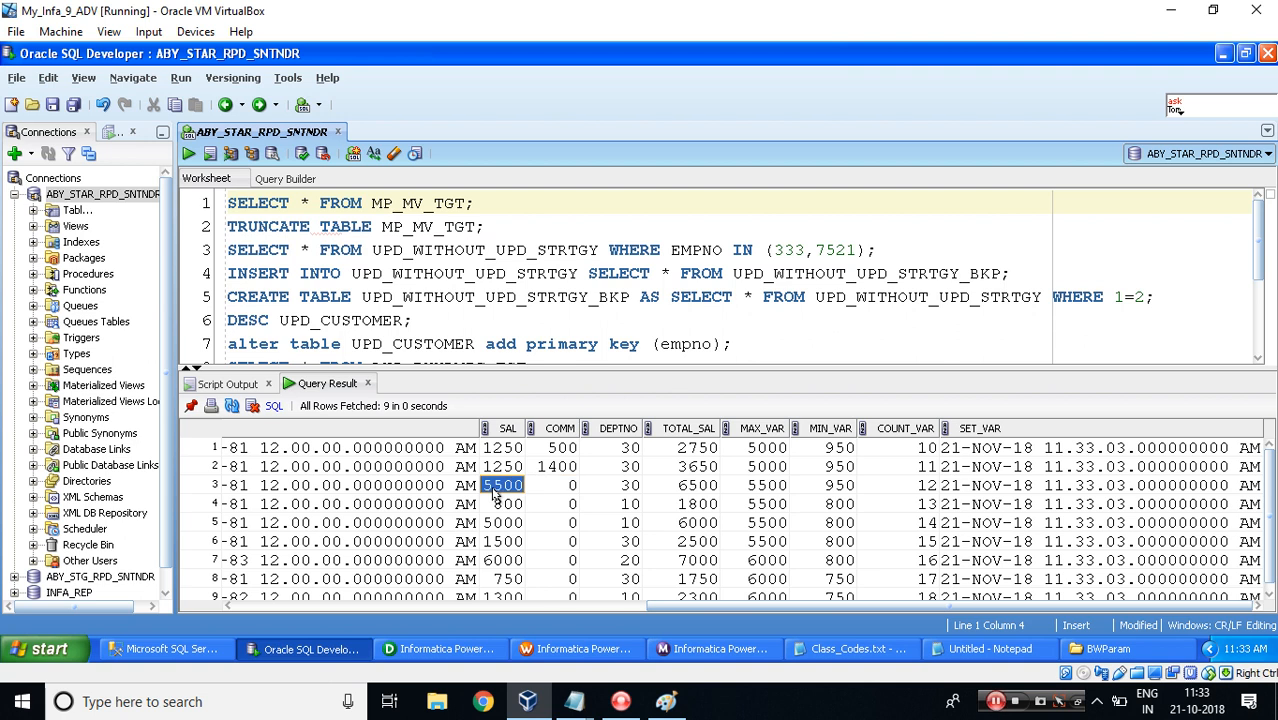
left_click(686, 487)
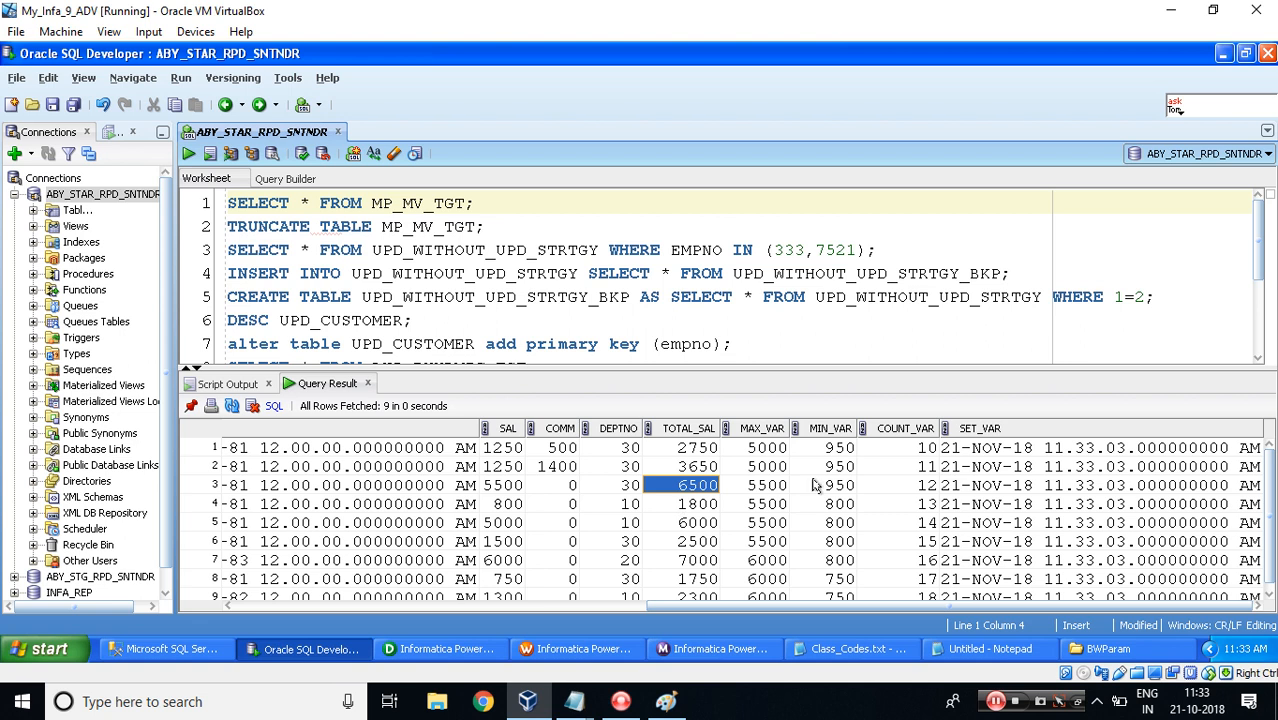
left_click(764, 451)
key("alt+Tab")
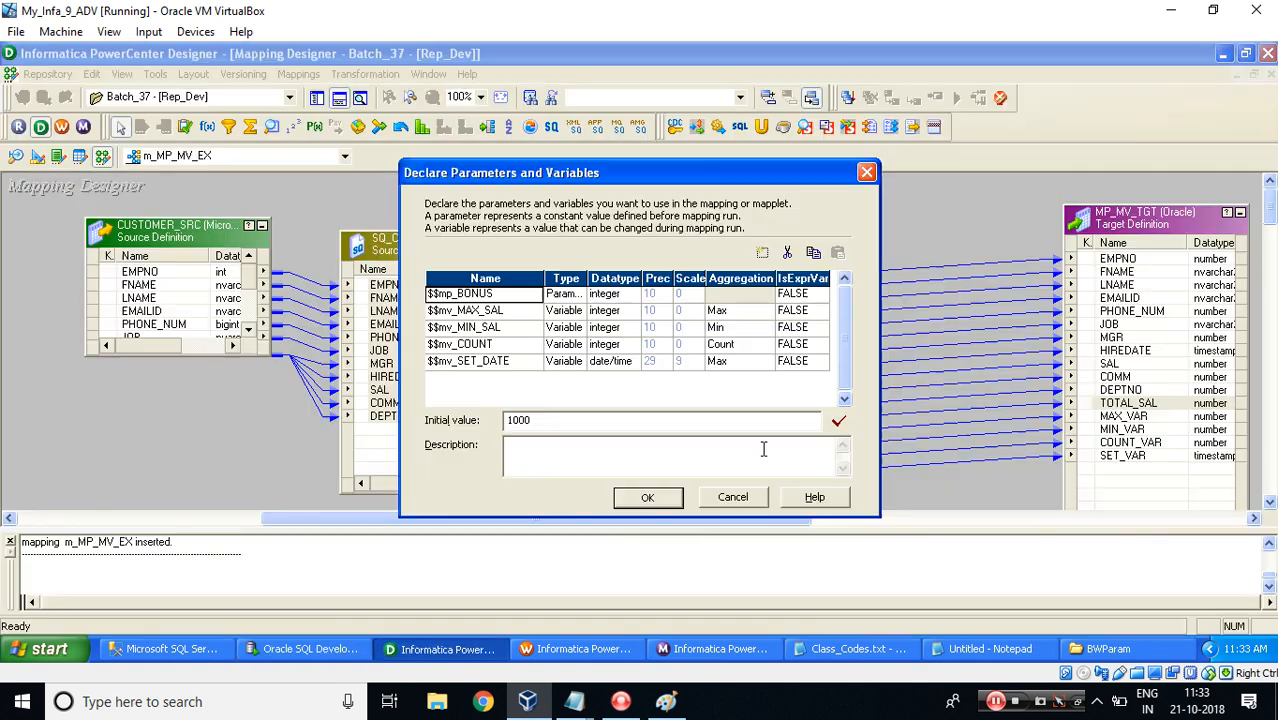
Check the $$mv_MAX_SAL initial value against the MAX_VAR column, then return to the MP_MV_CDC notes.
left_click(513, 312)
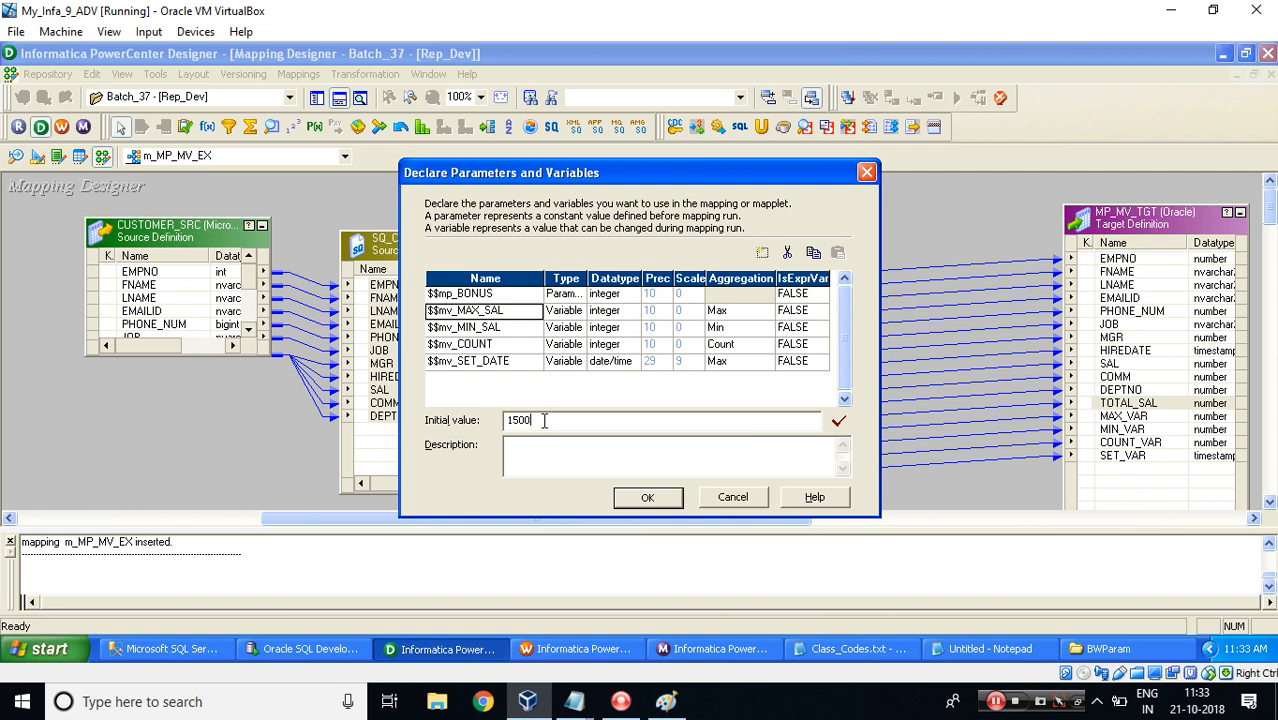
key("alt+Tab")
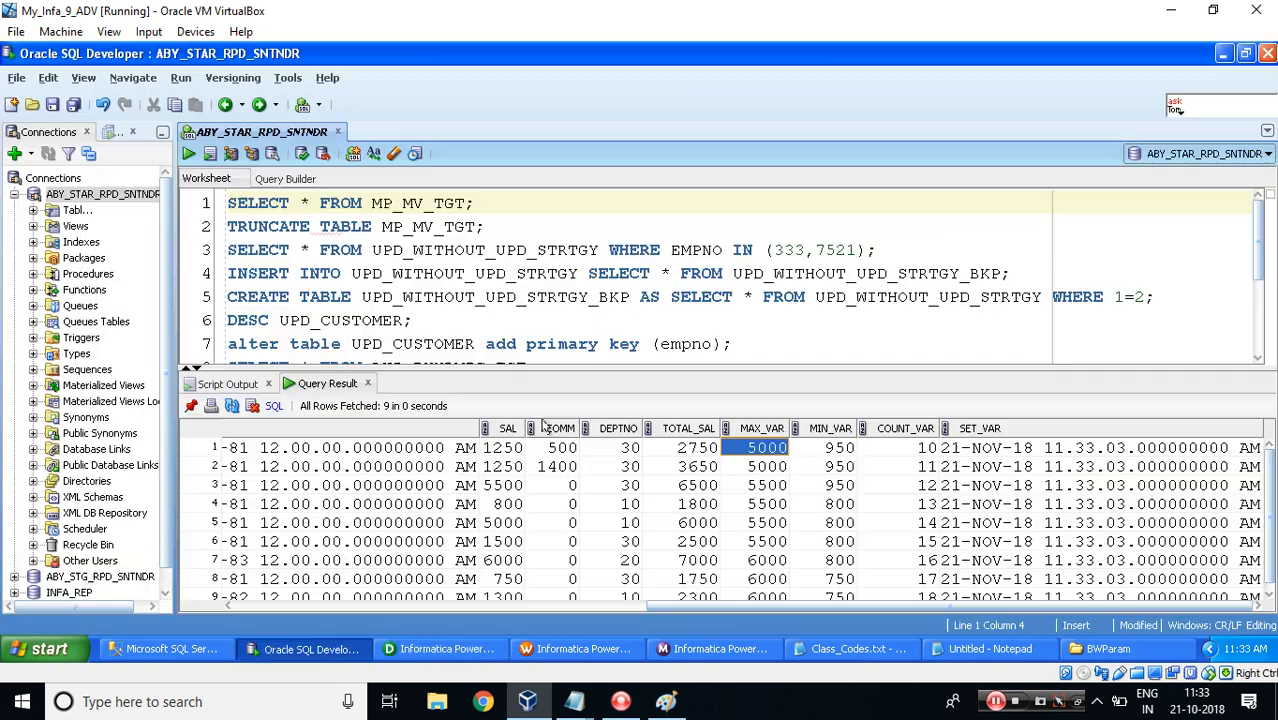
left_click(495, 450)
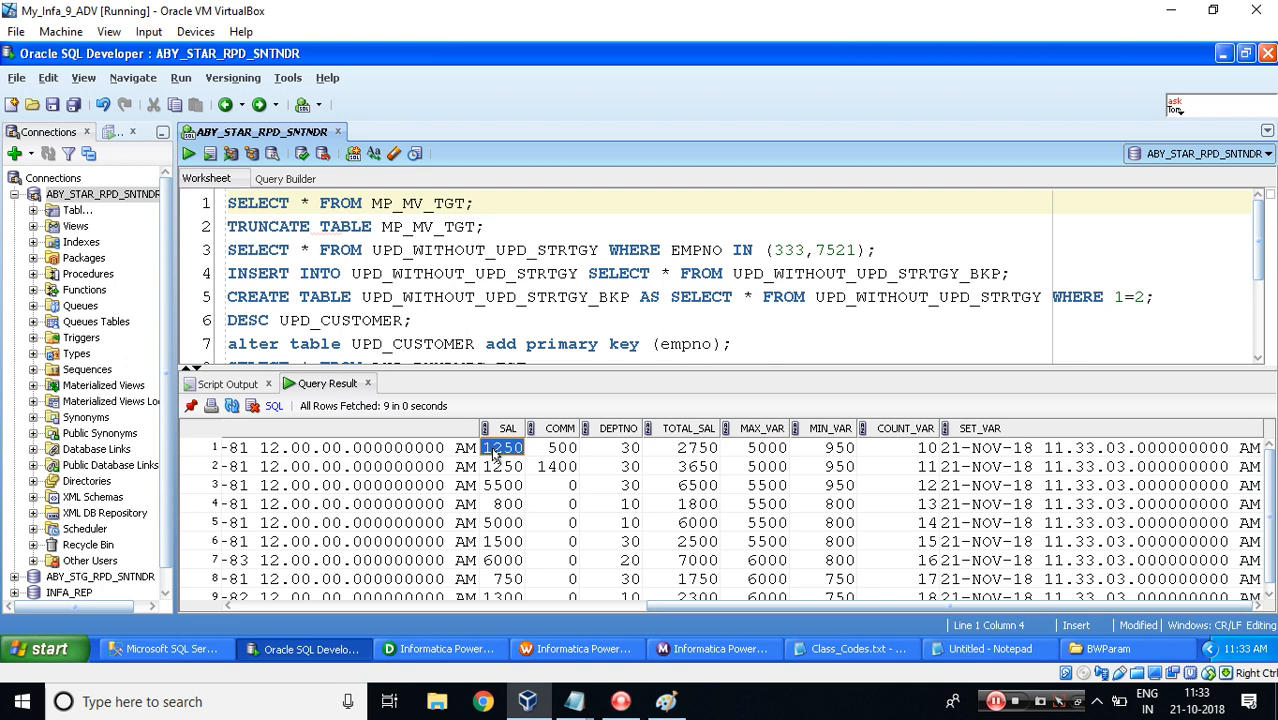
left_click(767, 450)
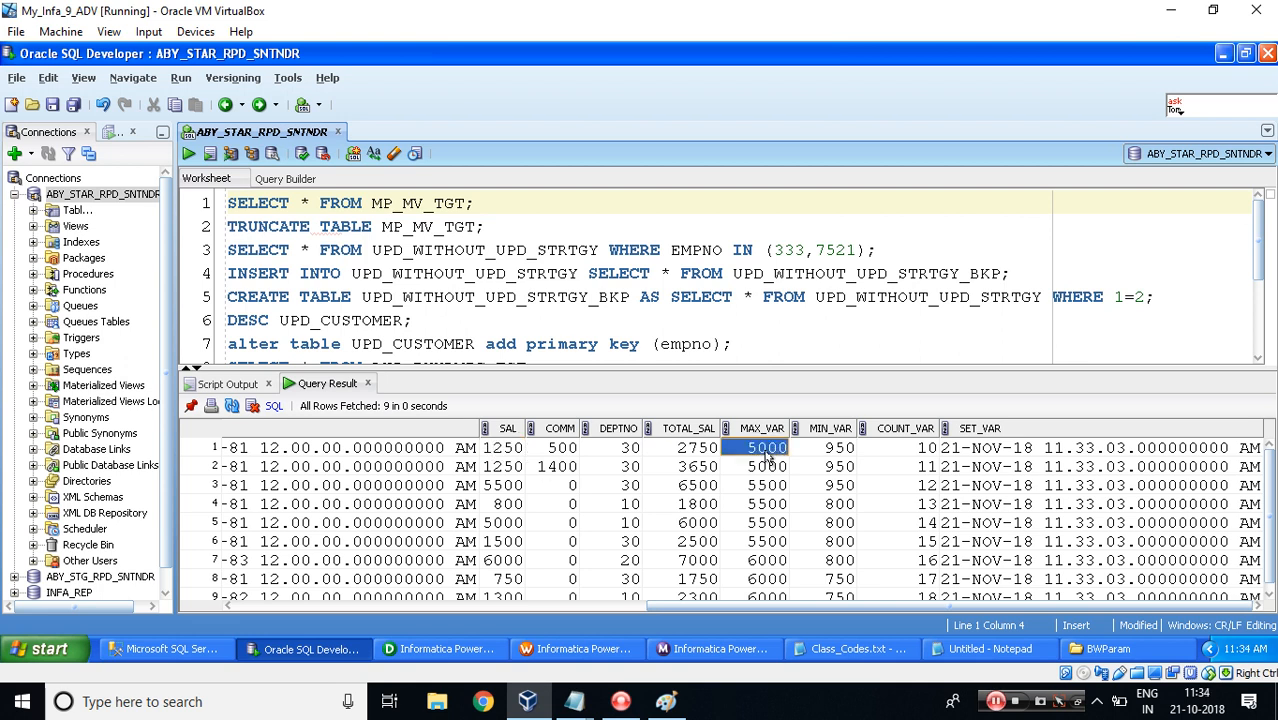
mouse_move(577, 701)
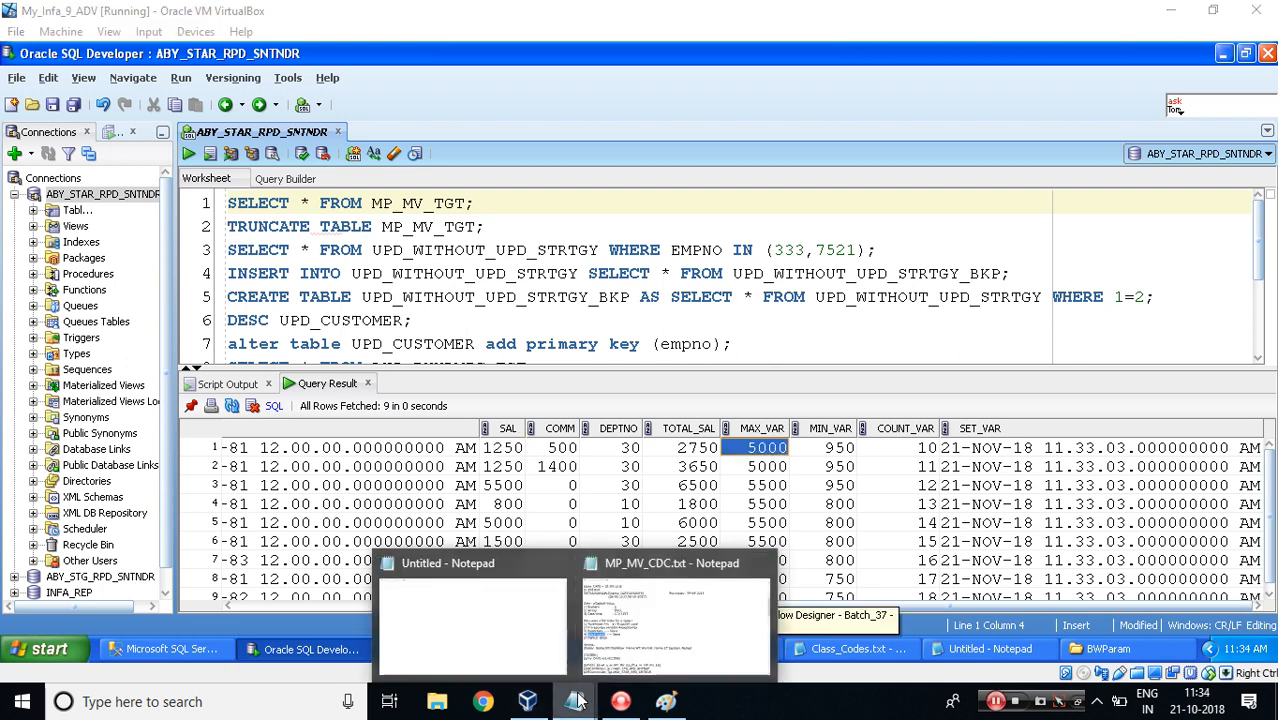
left_click(625, 622)
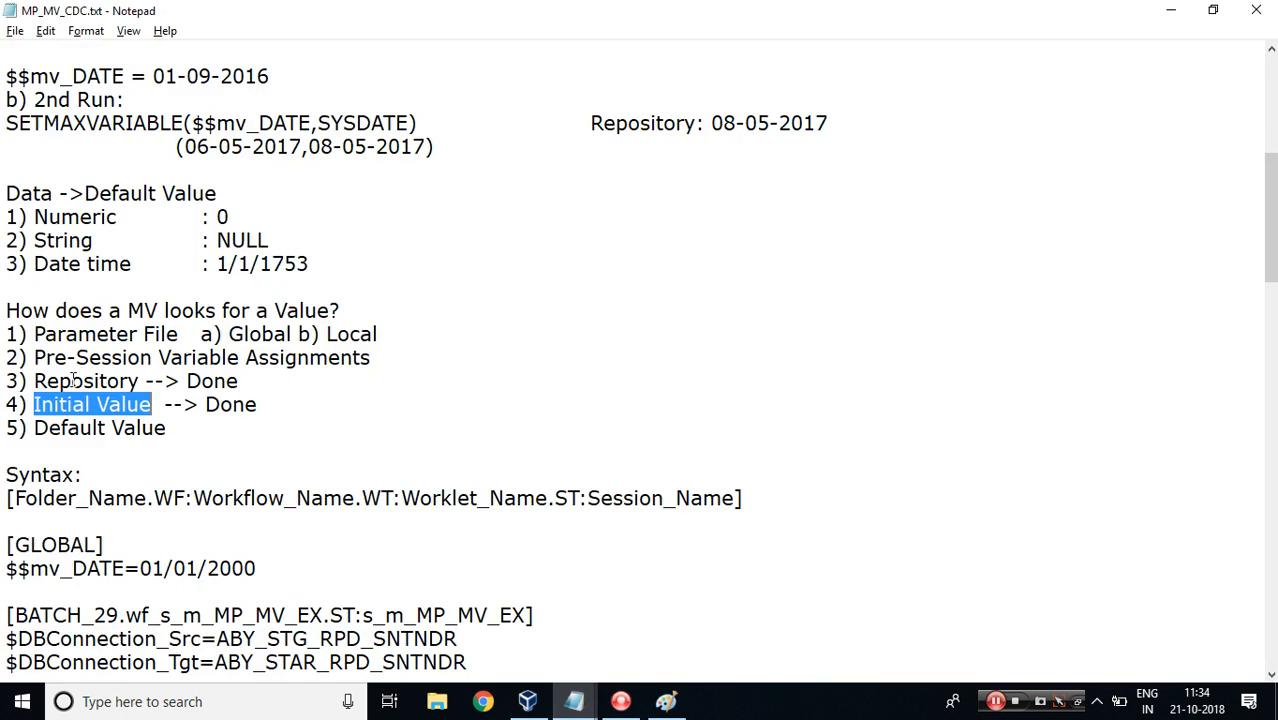
Highlight the Repository entry in the MP_MV_CDC notes and review the persistent values of the mapping variables for the workflow.
double_click(73, 381)
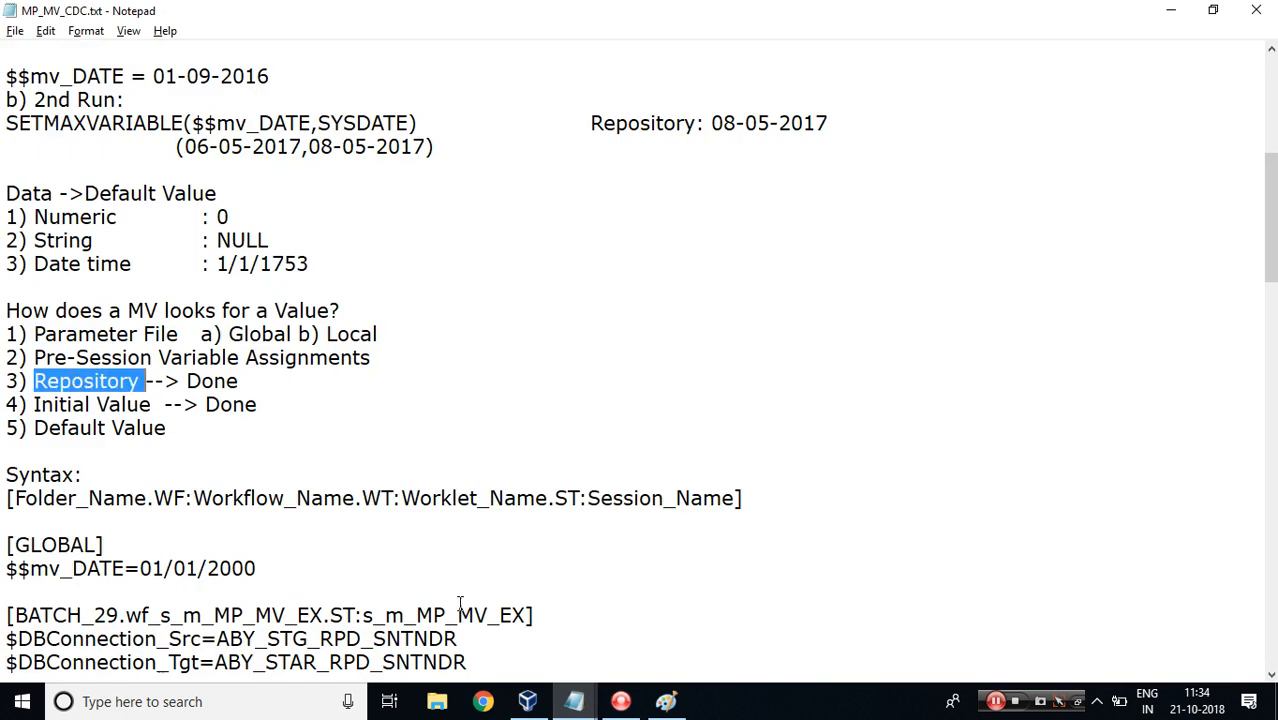
left_click(530, 695)
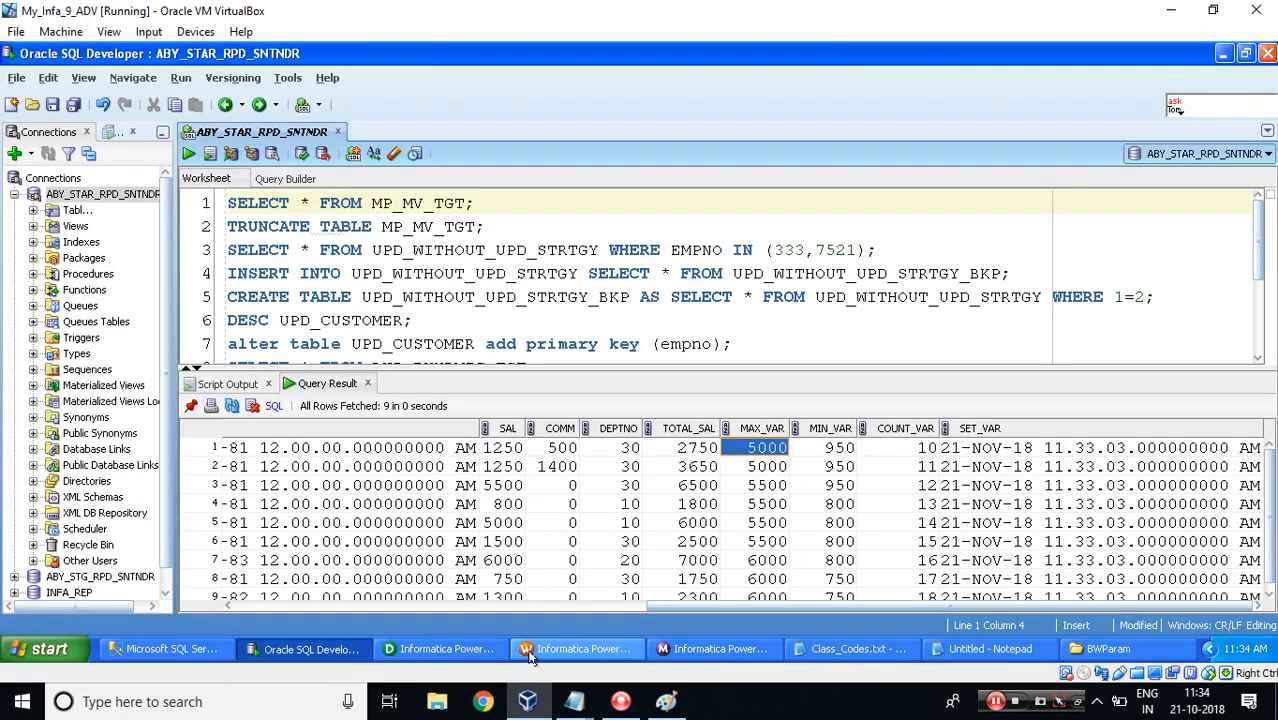
left_click(535, 652)
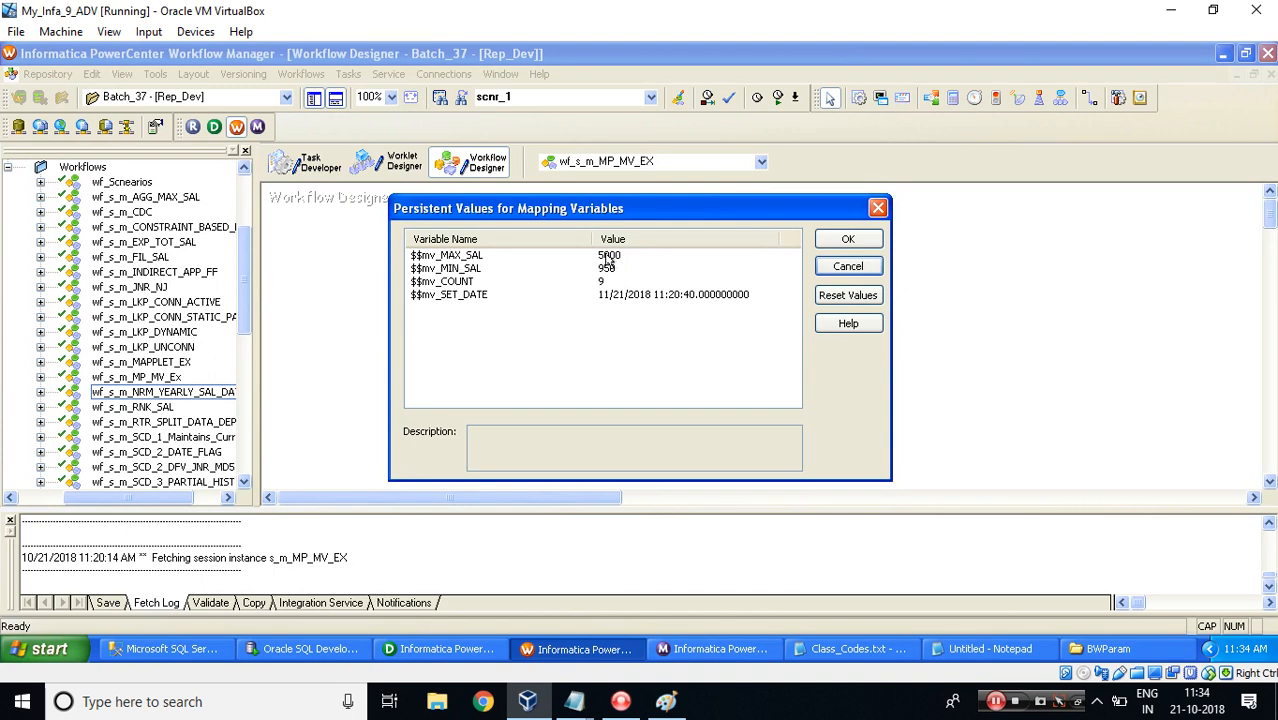
key("alt+Tab")
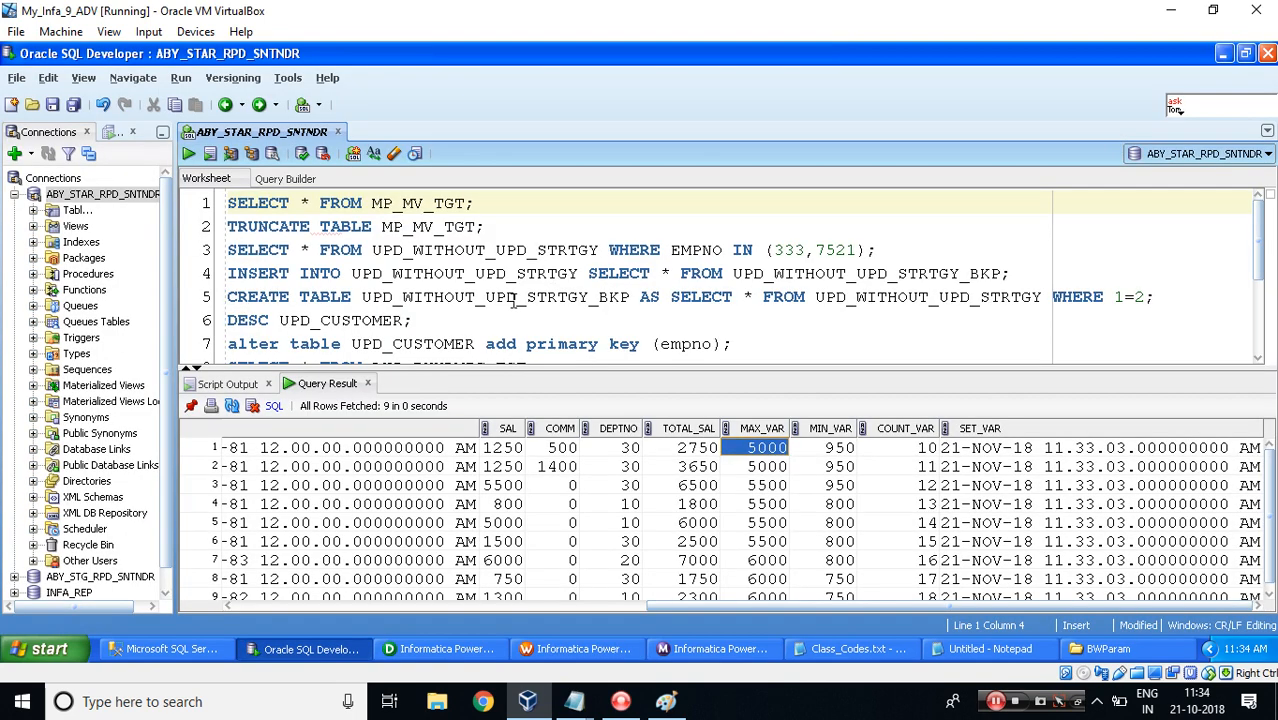
Compare the SAL values of the MP_MV_TGT query results row by row with the MAX_VAR column.
left_click(503, 448)
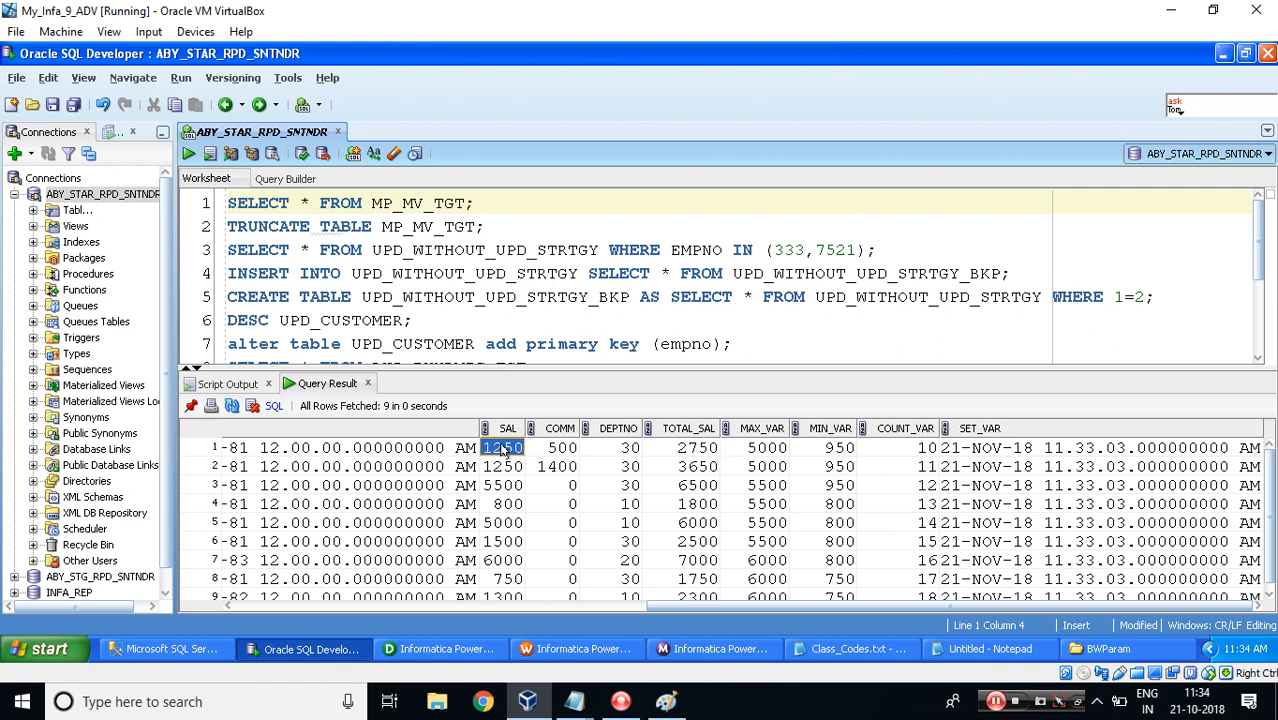
left_click(499, 467)
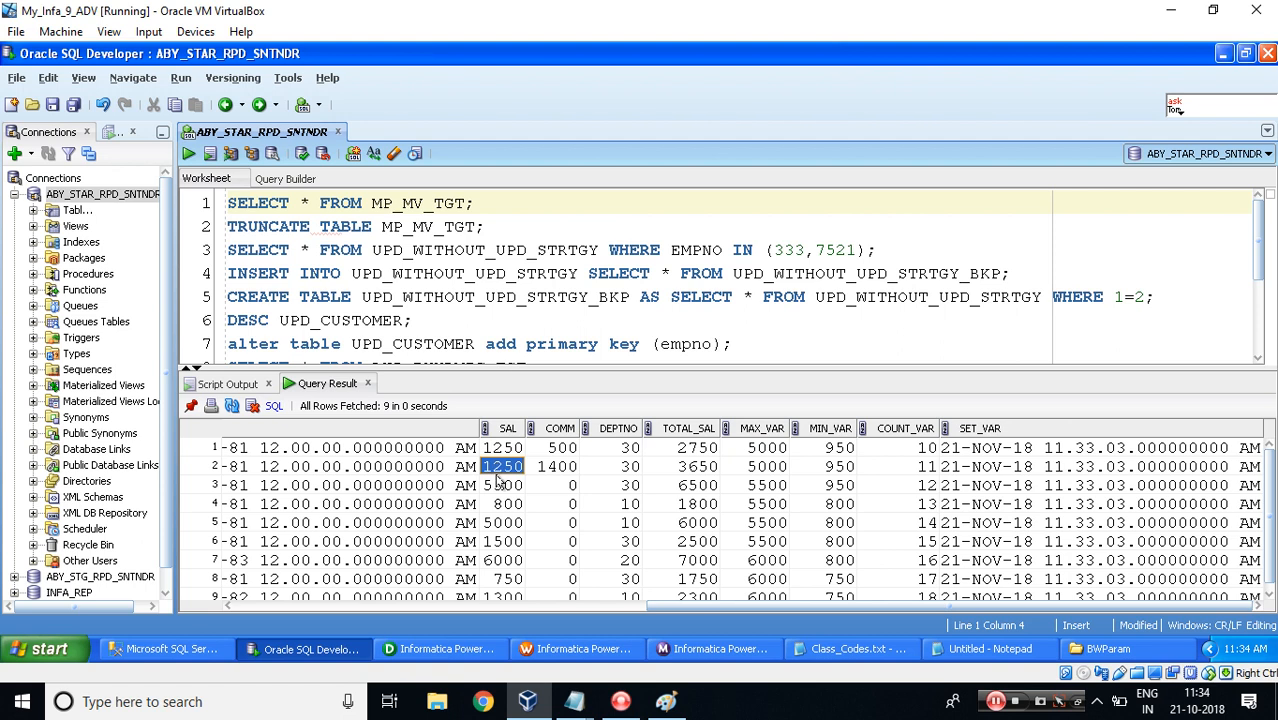
left_click(494, 487)
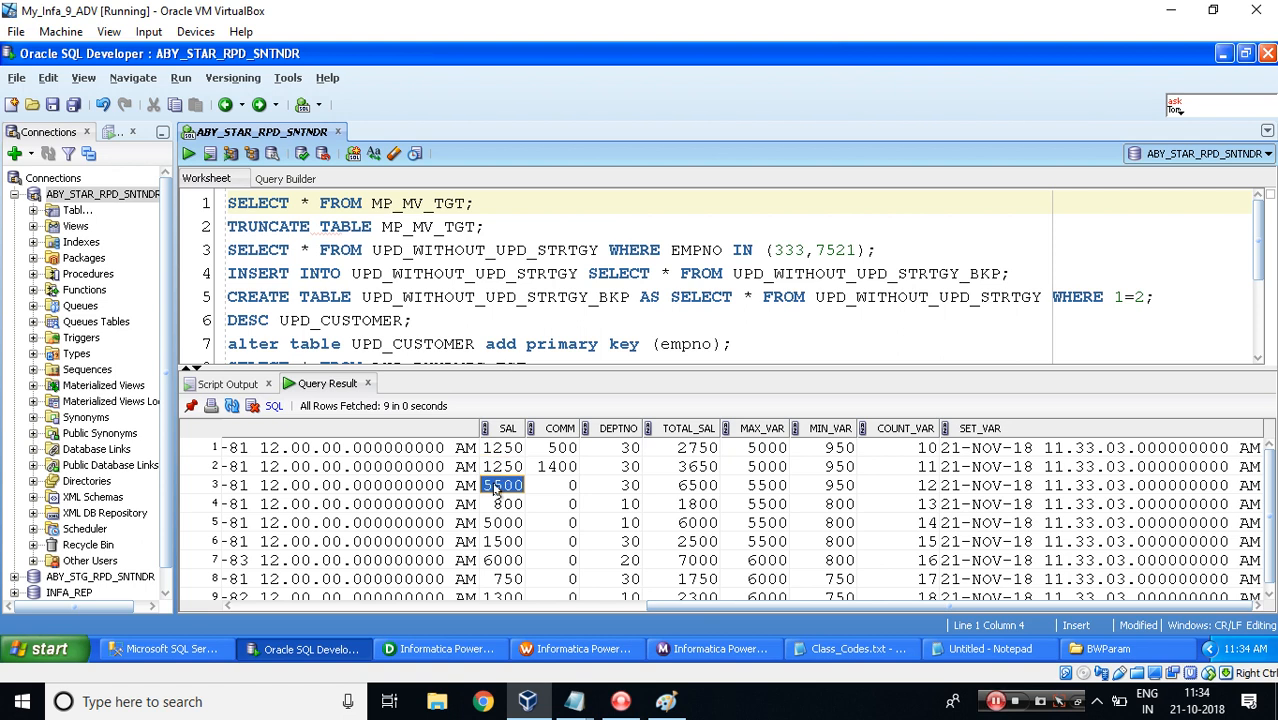
left_click(500, 563)
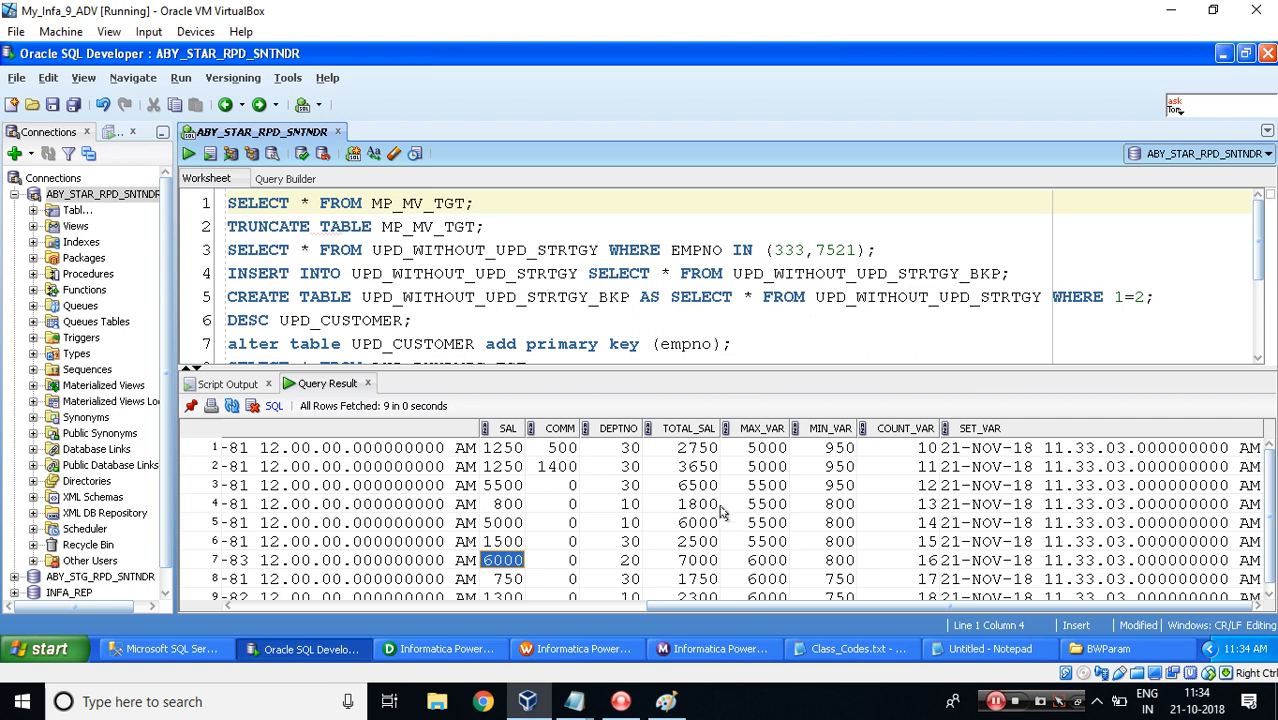
left_click(749, 451)
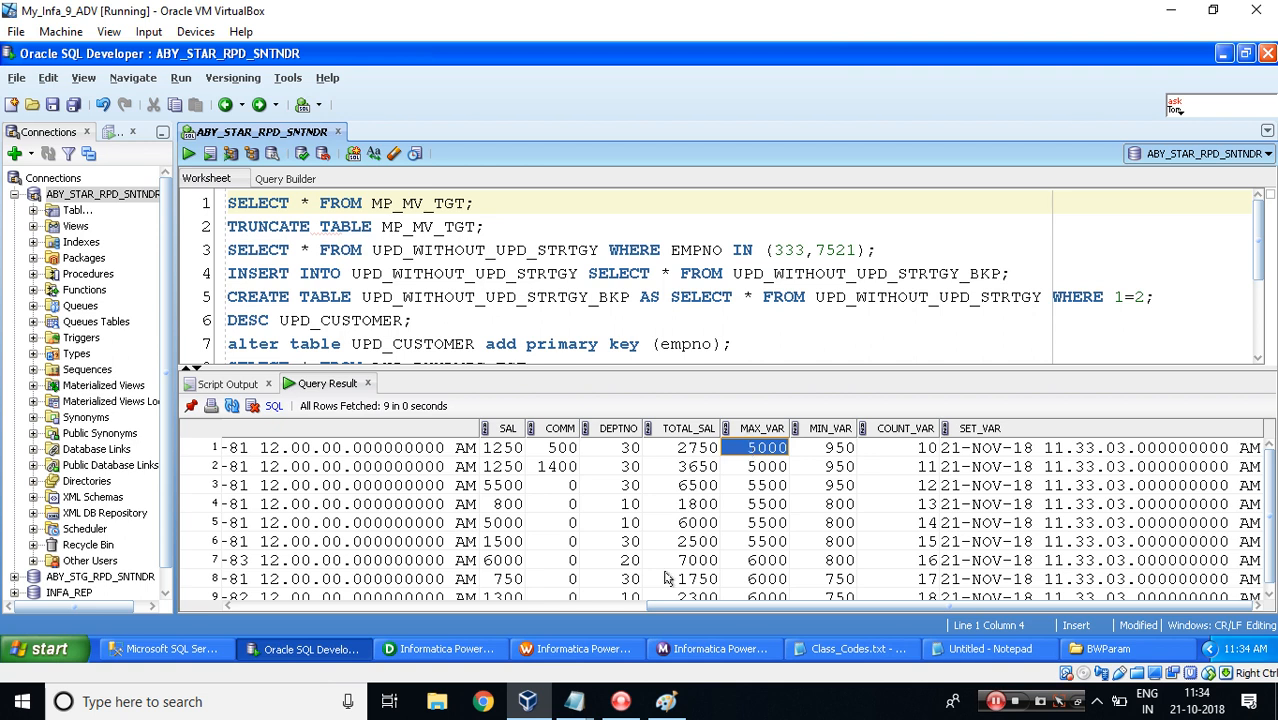
Check the $$mv_MIN_SAL initial value in Declare Parameters and Variables against the persistent mapping variable values.
left_click(442, 649)
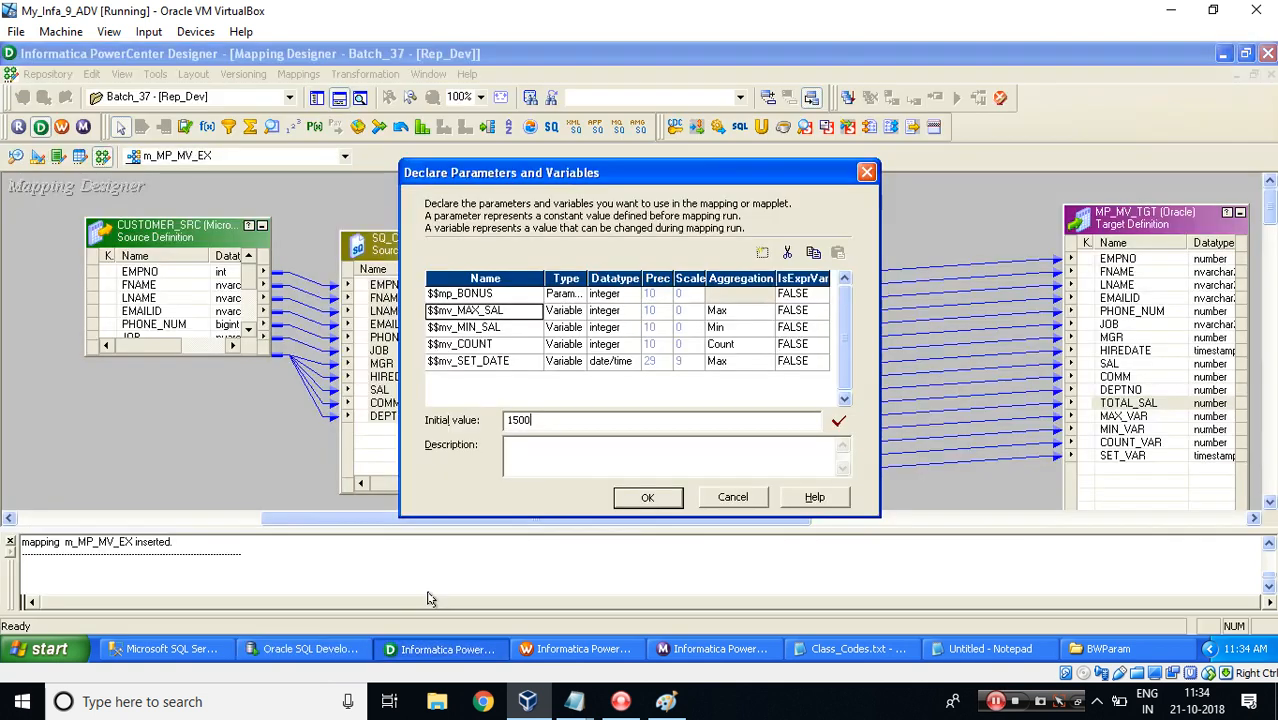
left_click(519, 328)
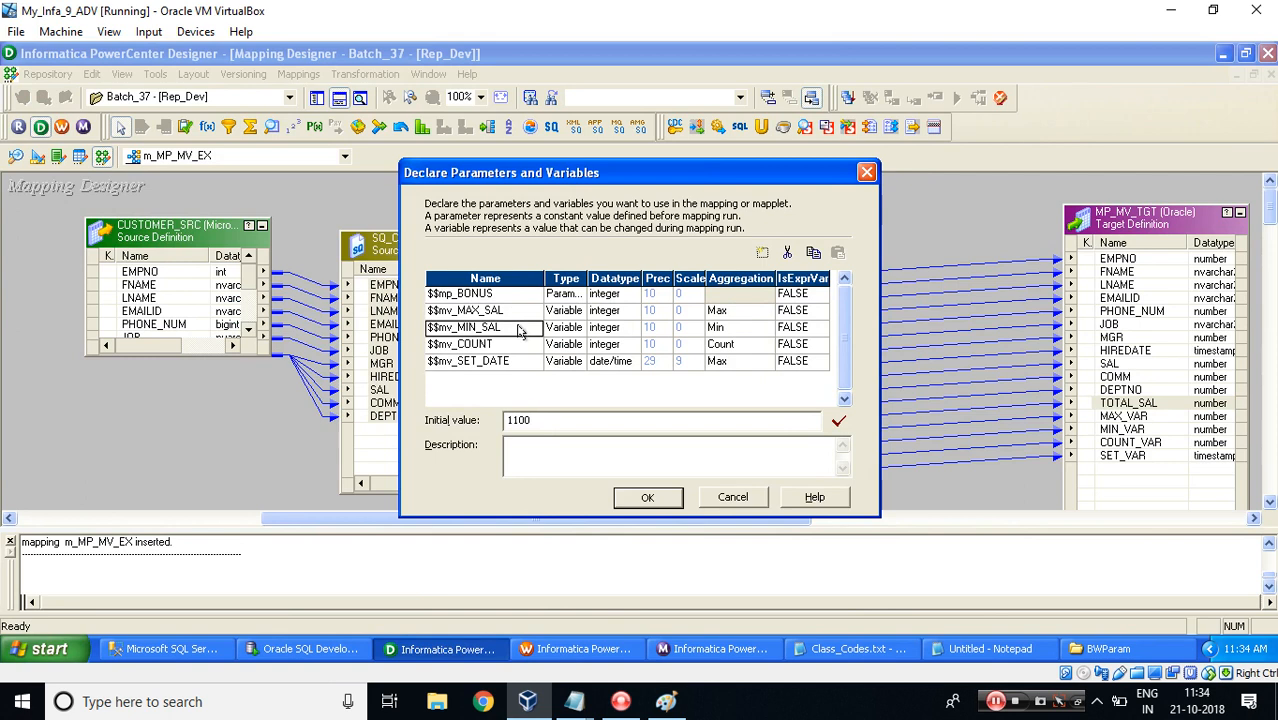
left_click(545, 645)
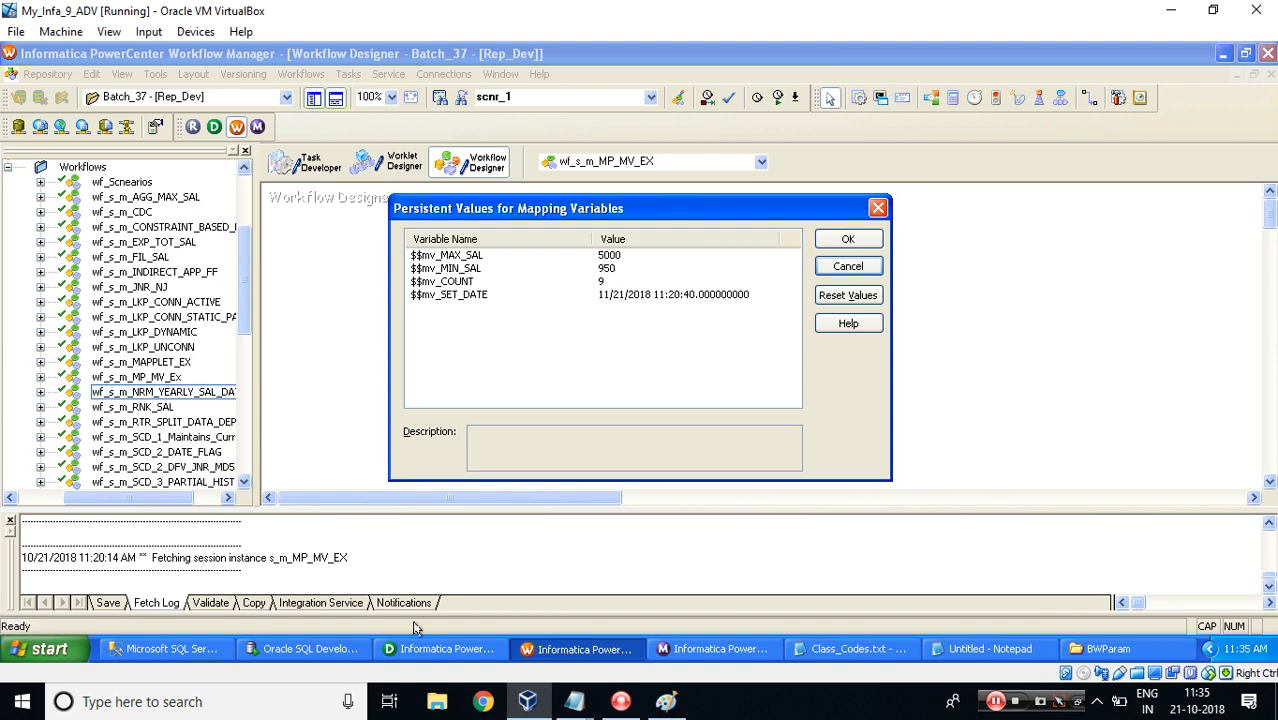
Compare the SAL values of the MP_MV_TGT query results row by row with the MIN_VAR column.
left_click(316, 648)
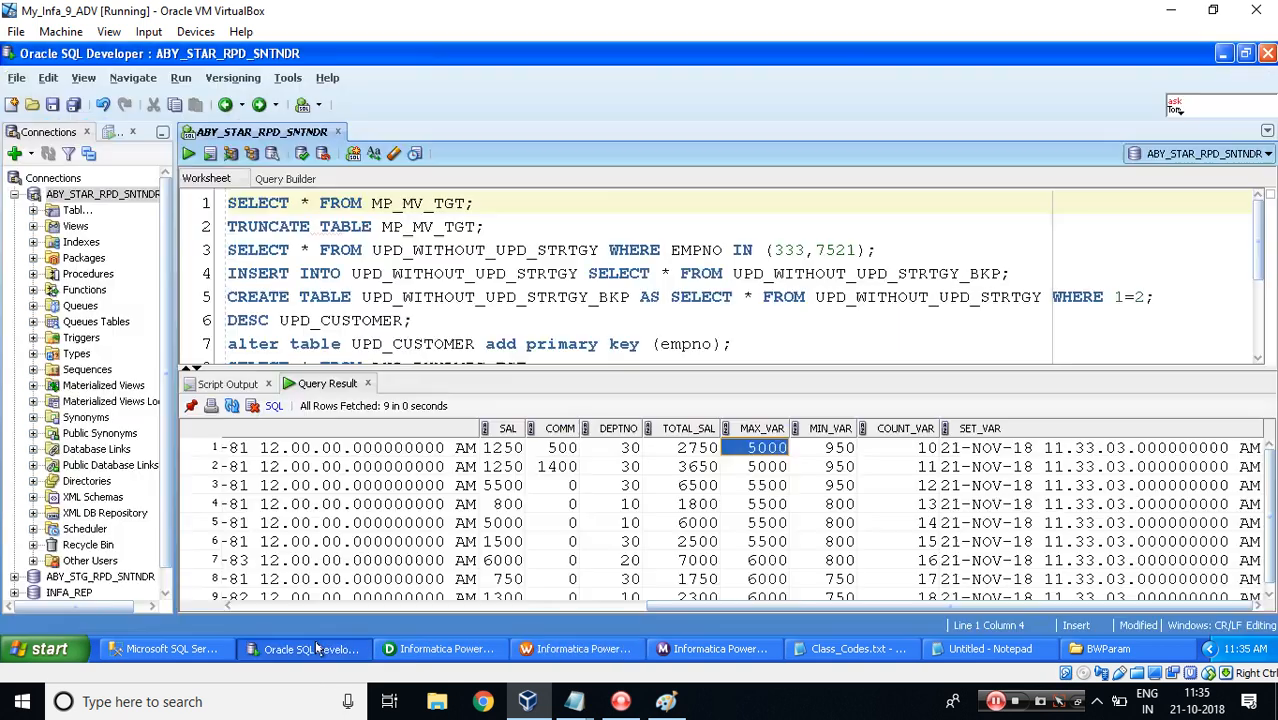
left_click(493, 449)
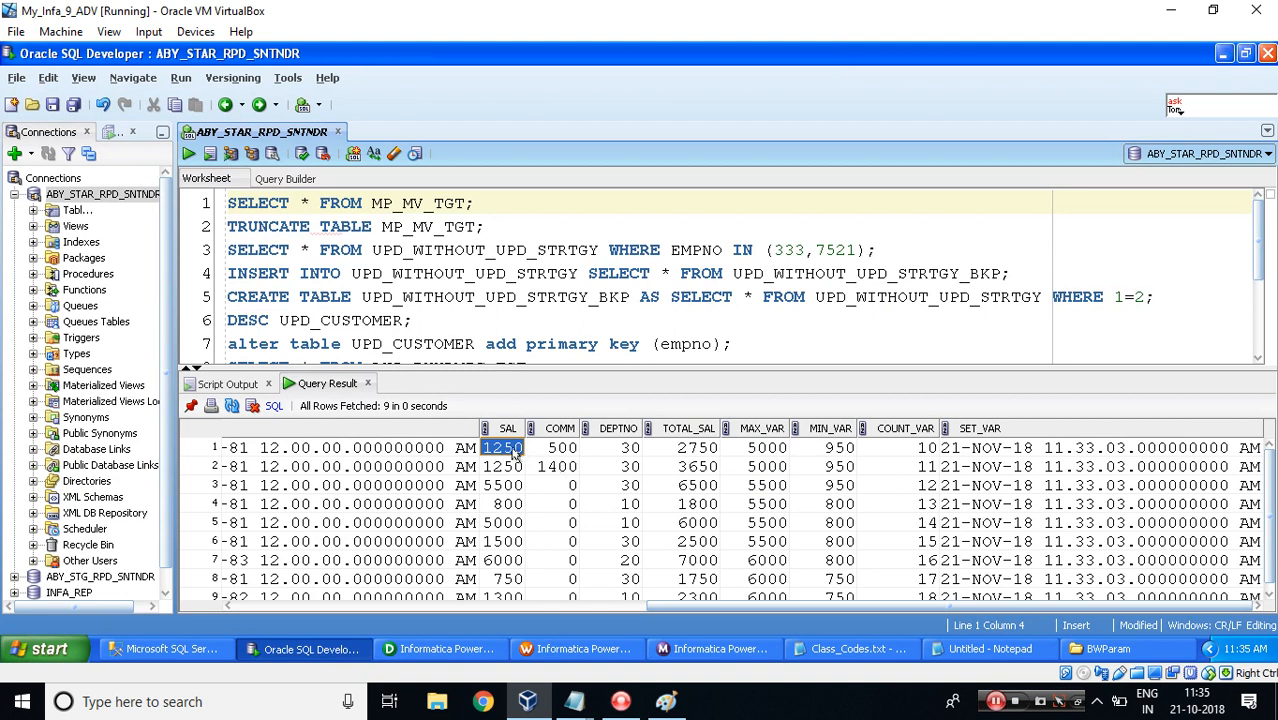
left_click(830, 448)
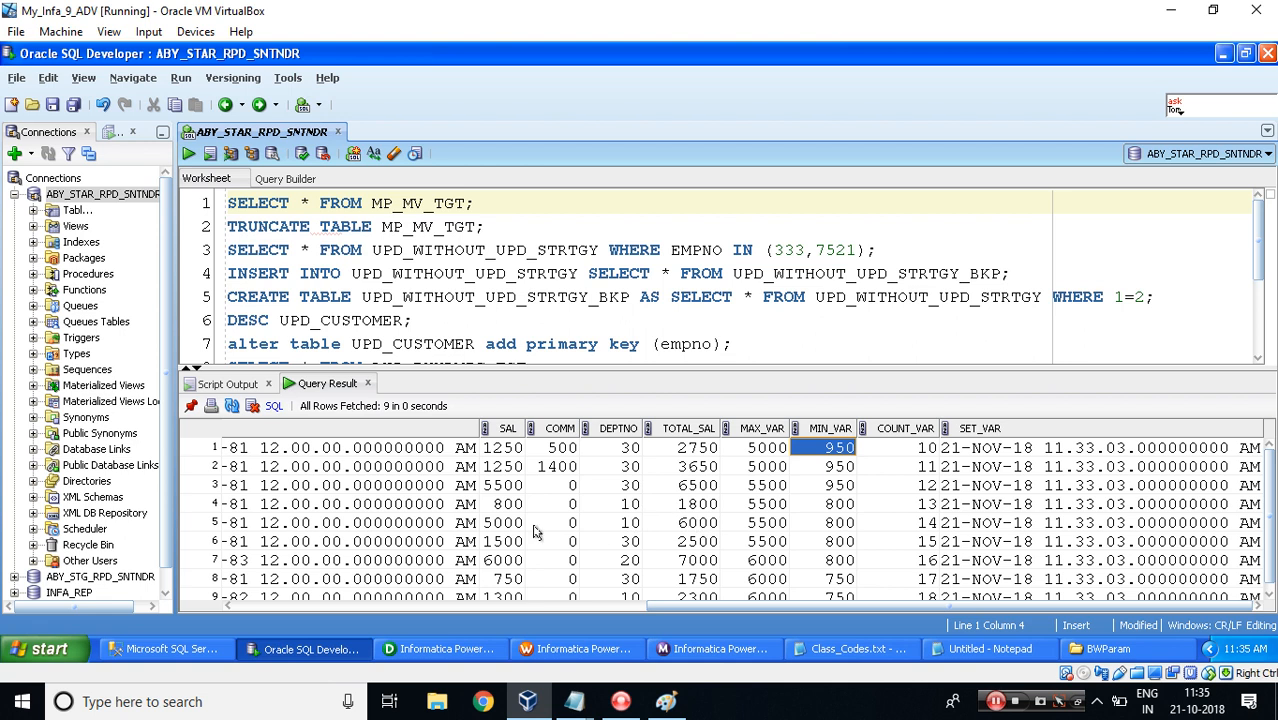
left_click(503, 505)
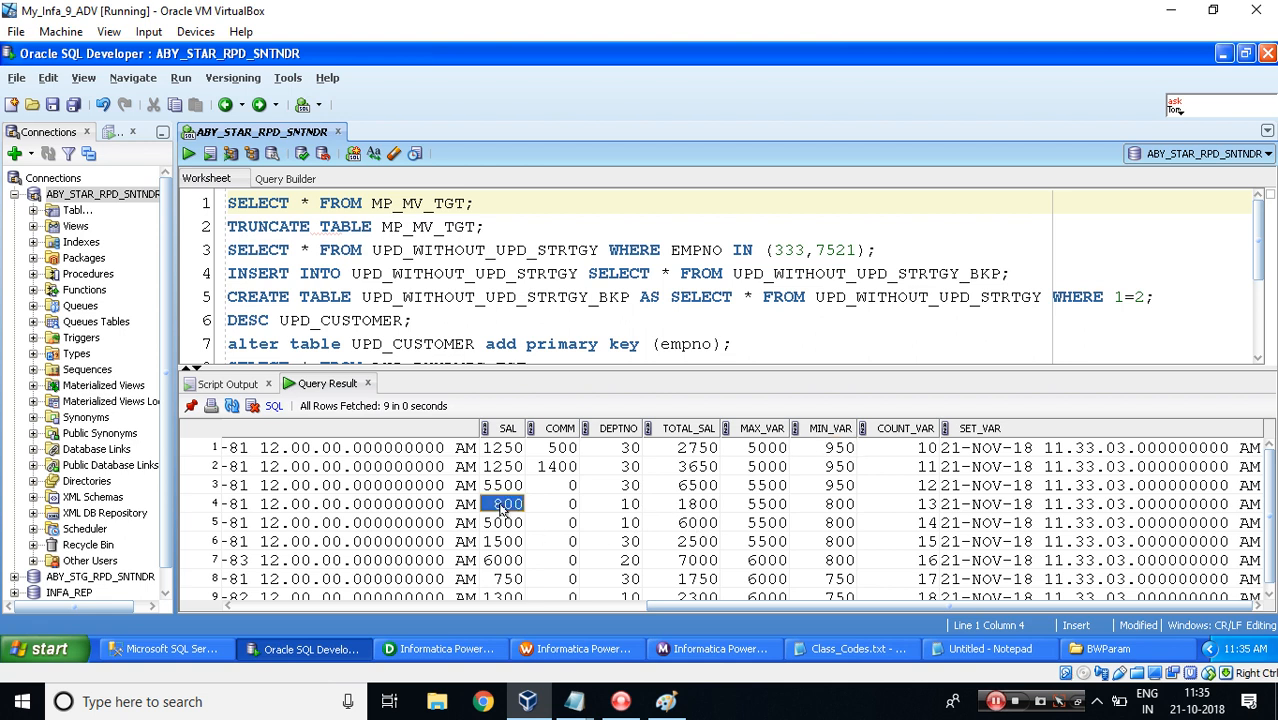
left_click(840, 505)
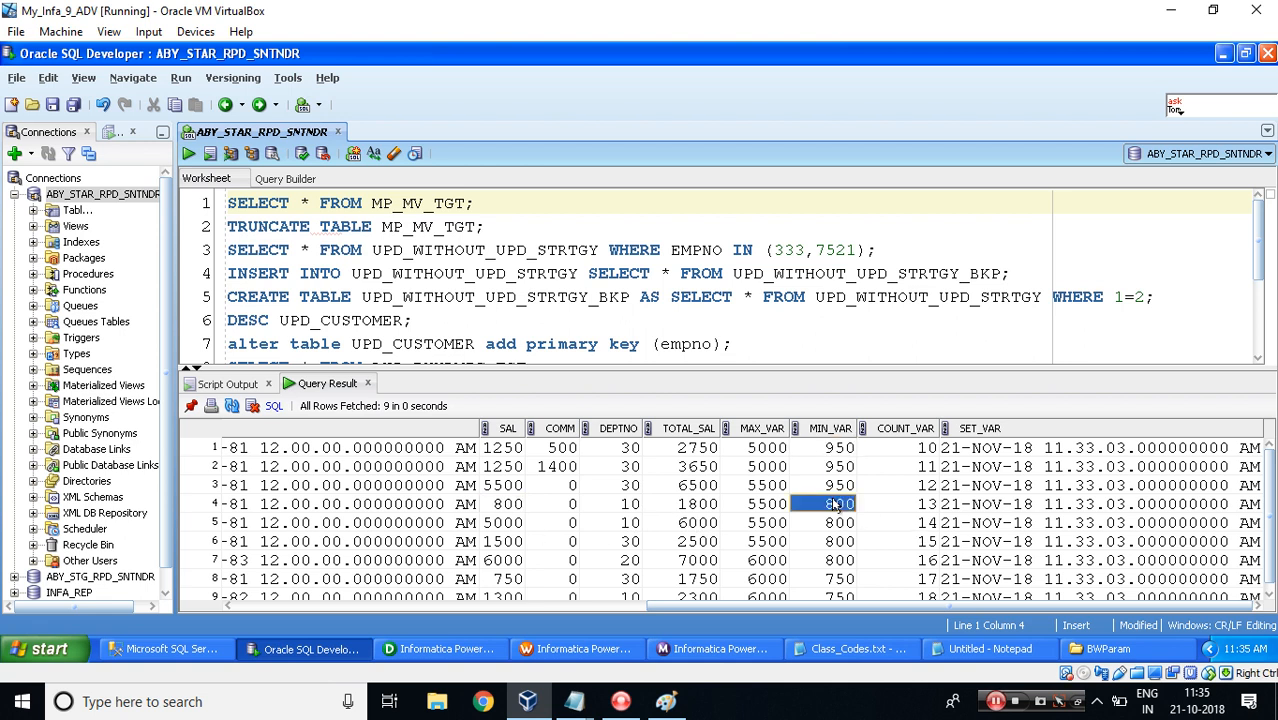
left_click(502, 580)
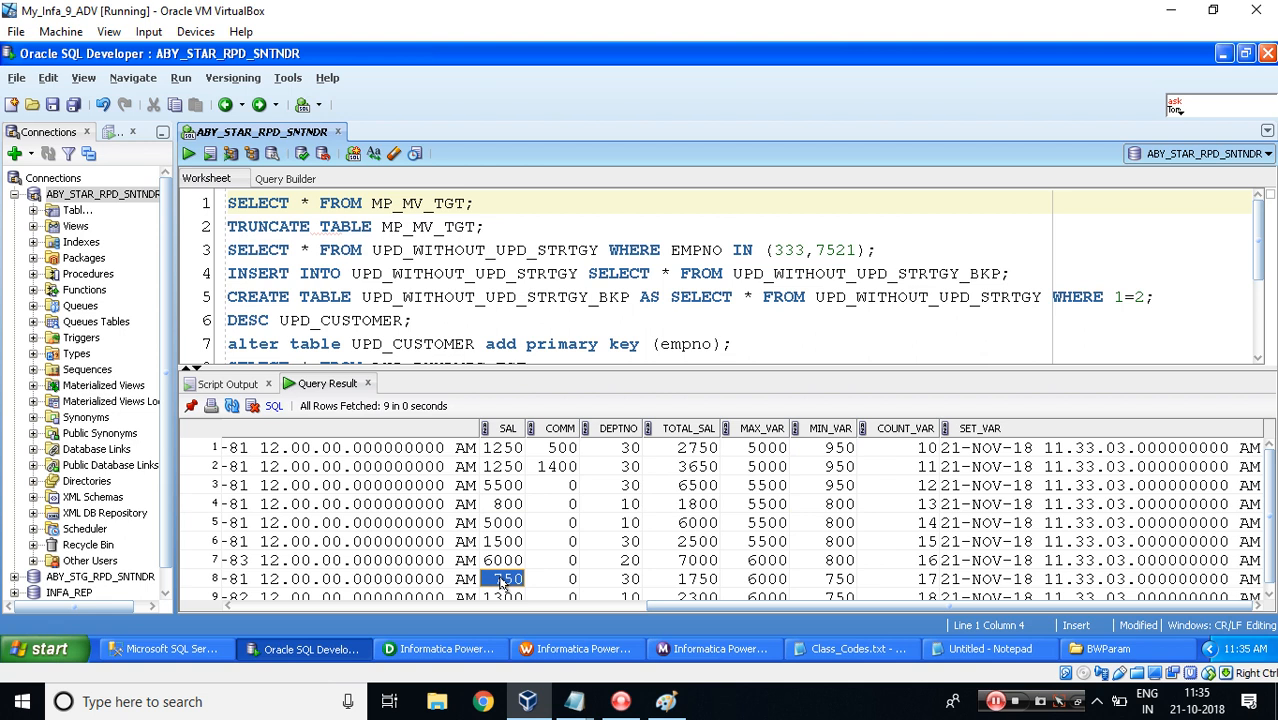
left_click(826, 586)
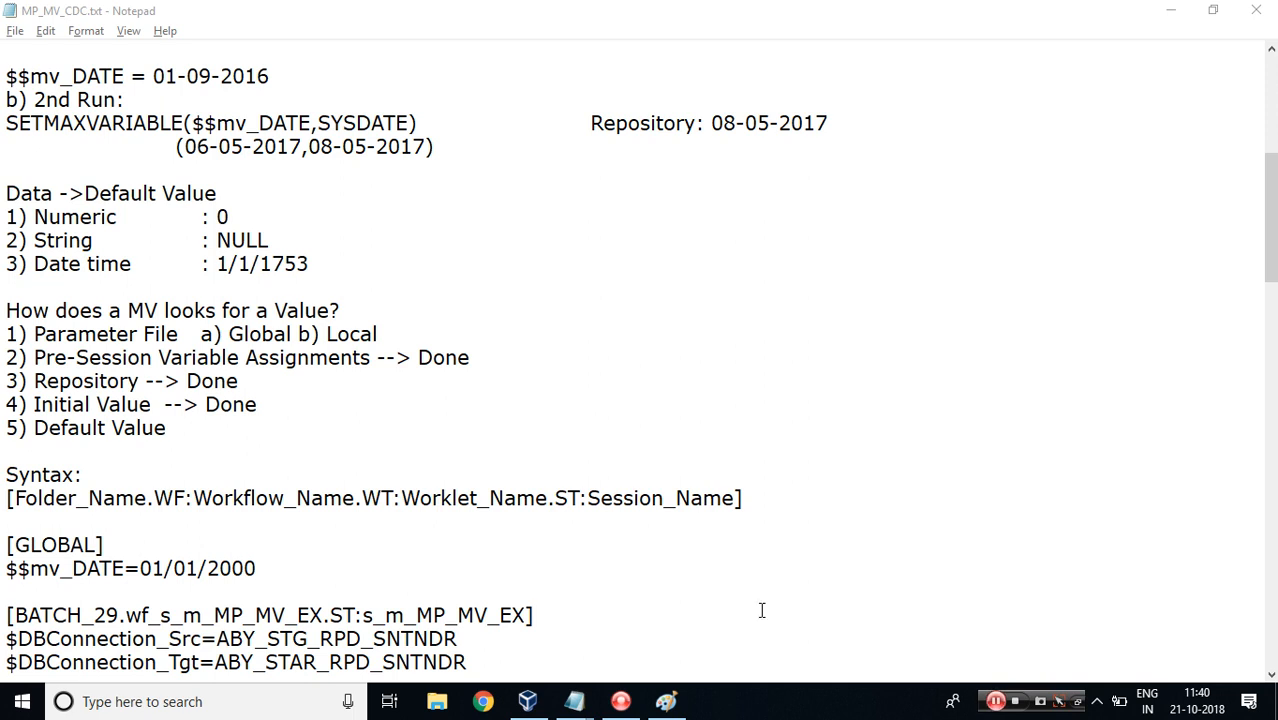
Examine the refreshed MP_MV_TGT results, enlarging the result pane to inspect the COUNT_VAR column.
left_click(528, 701)
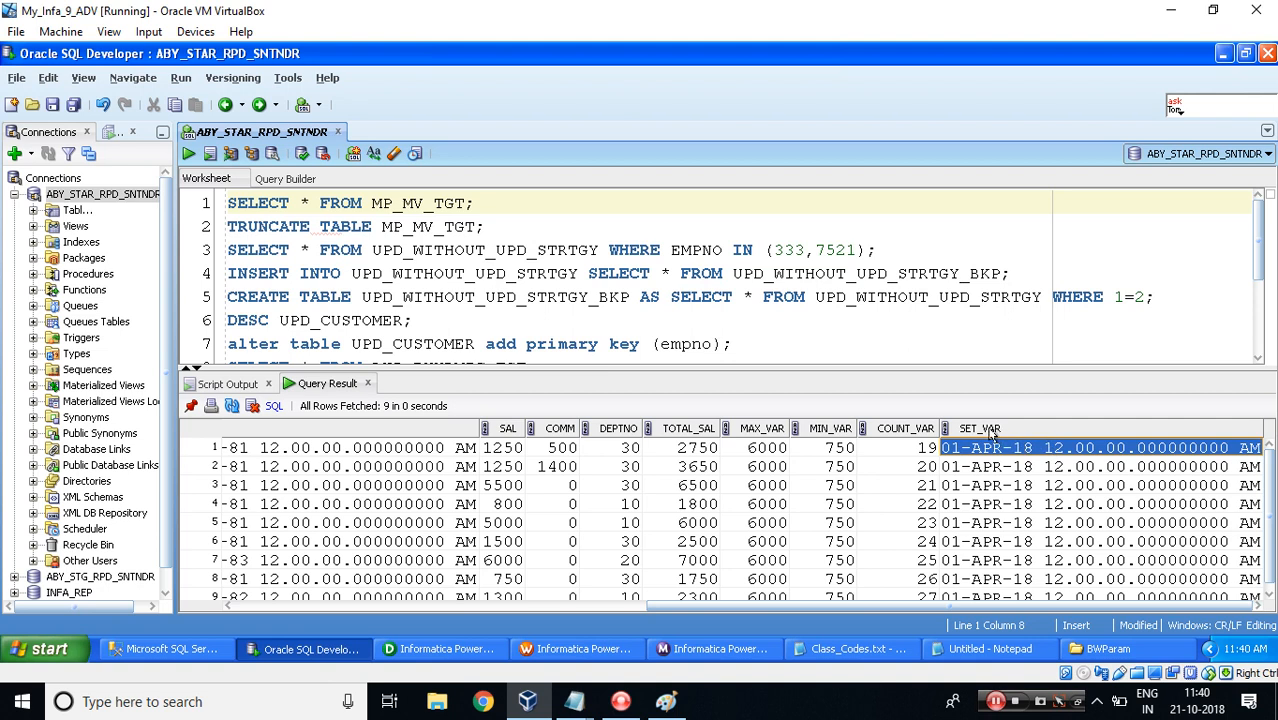
left_click(922, 597)
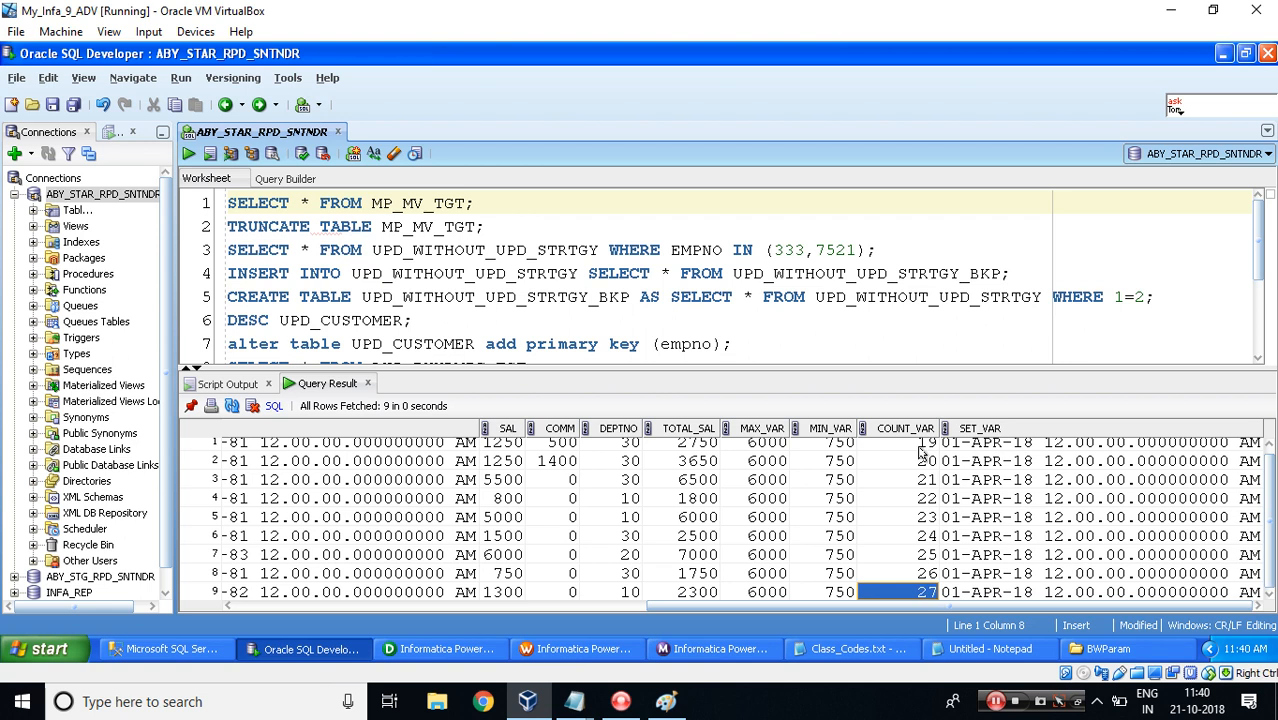
left_click_drag(860, 367, 860, 331)
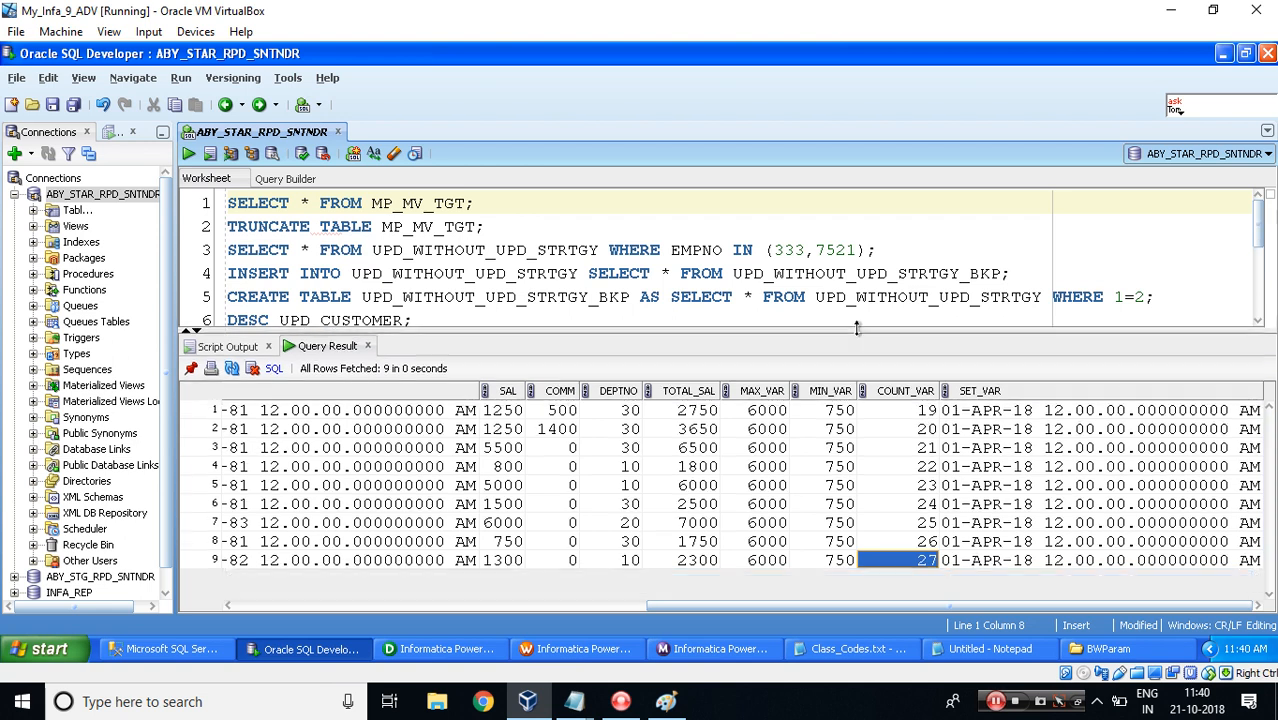
left_click(910, 414)
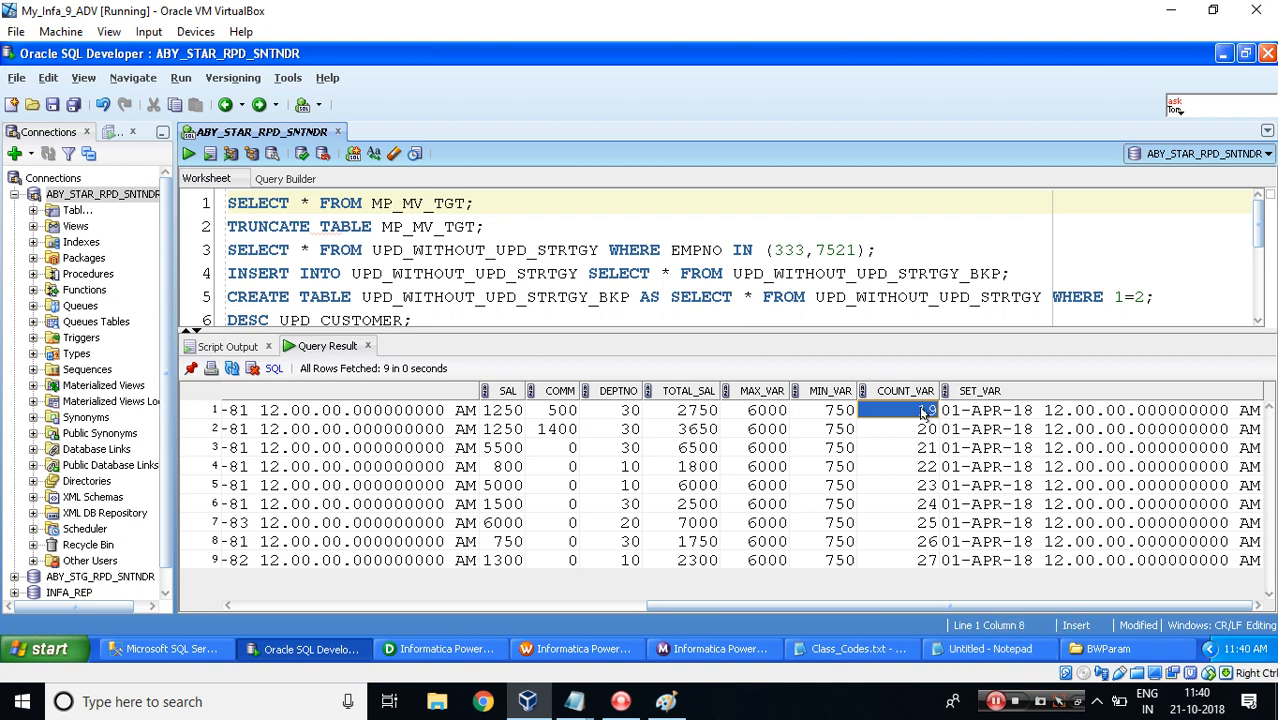
Highlight the Pre-Session Variable Assignments entry in the MP_MV_CDC notes.
left_click(994, 702)
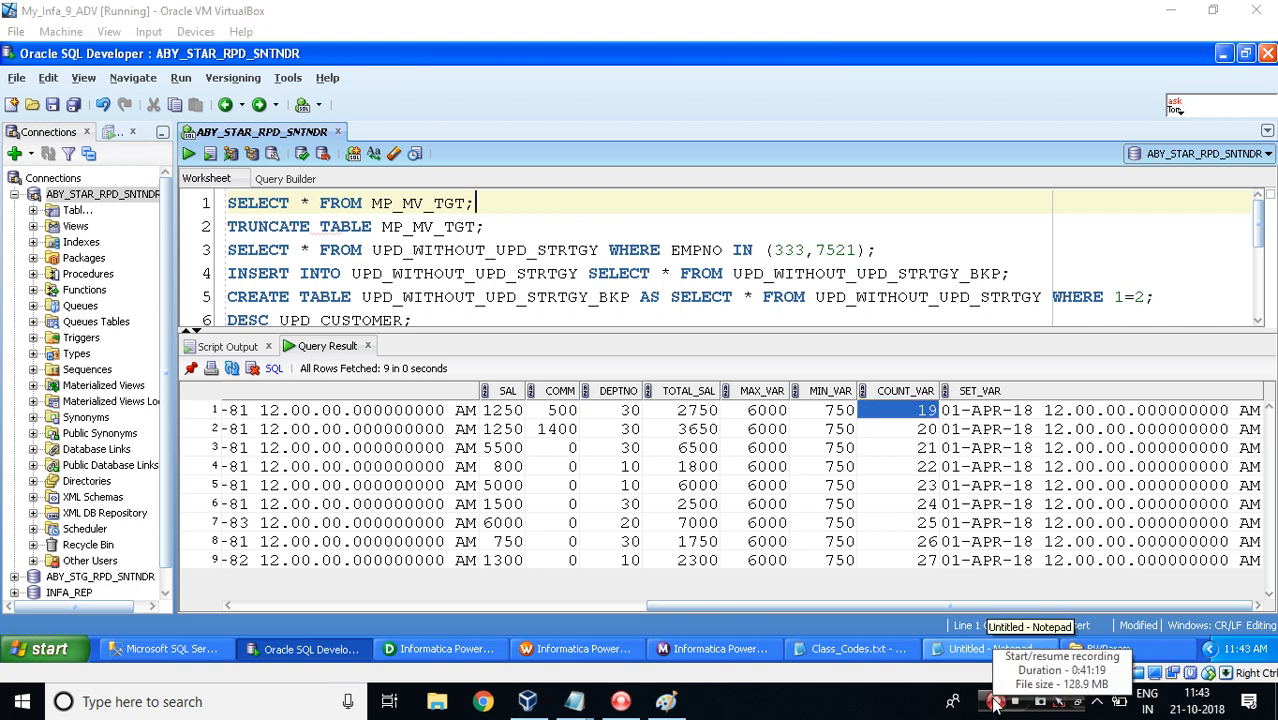
mouse_move(578, 700)
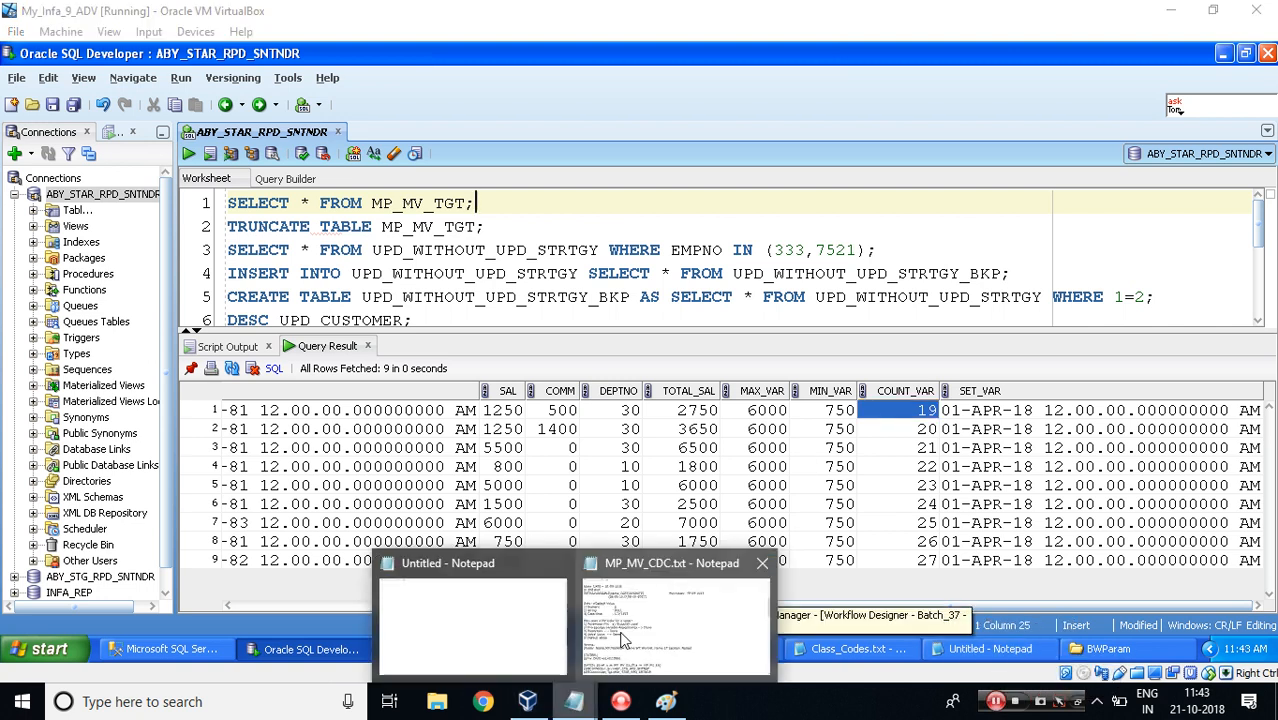
left_click(622, 638)
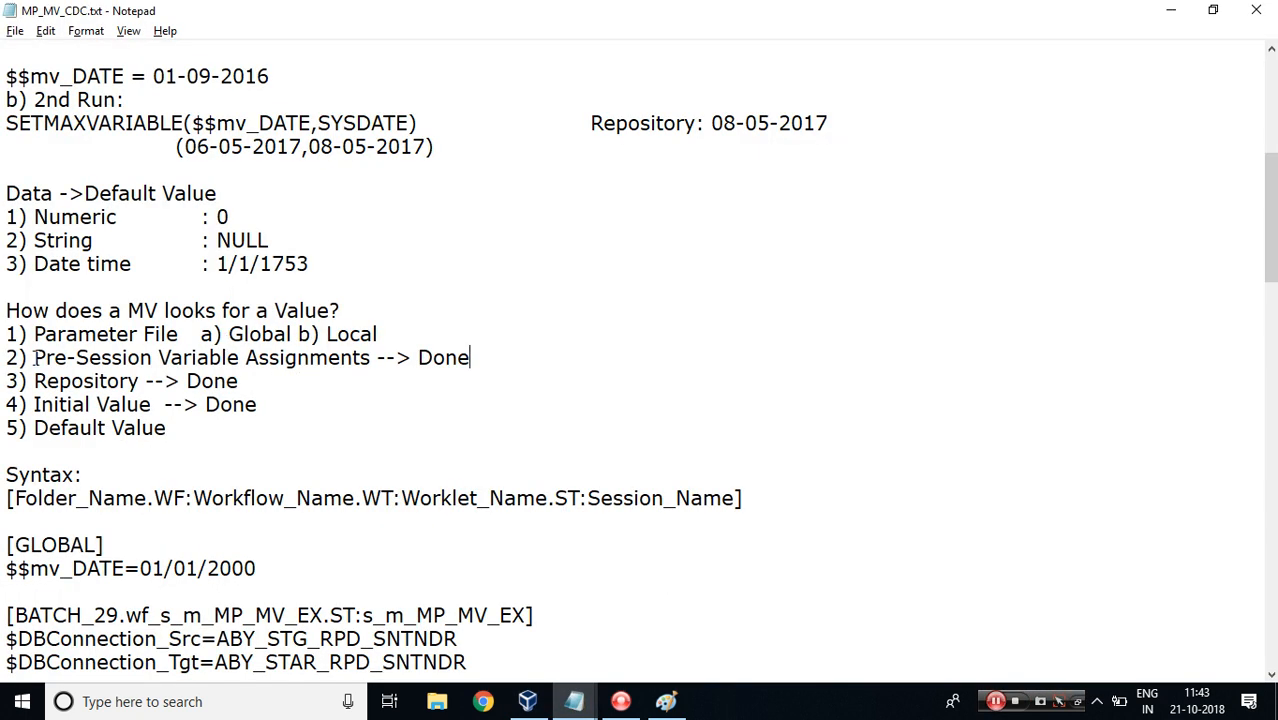
left_click_drag(34, 357, 373, 361)
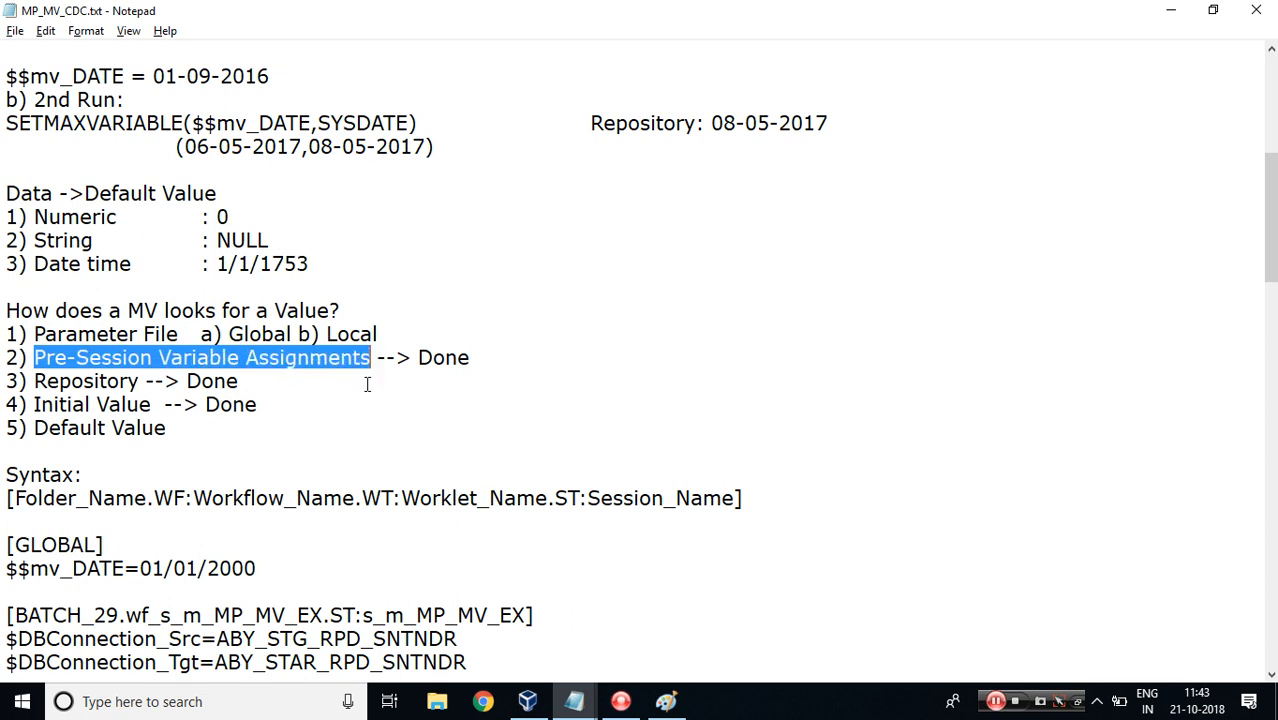
Edit the wf_s_m_MP_MV_EX workflow and add an integer workflow variable named $$wv_COUNT.
left_click(528, 700)
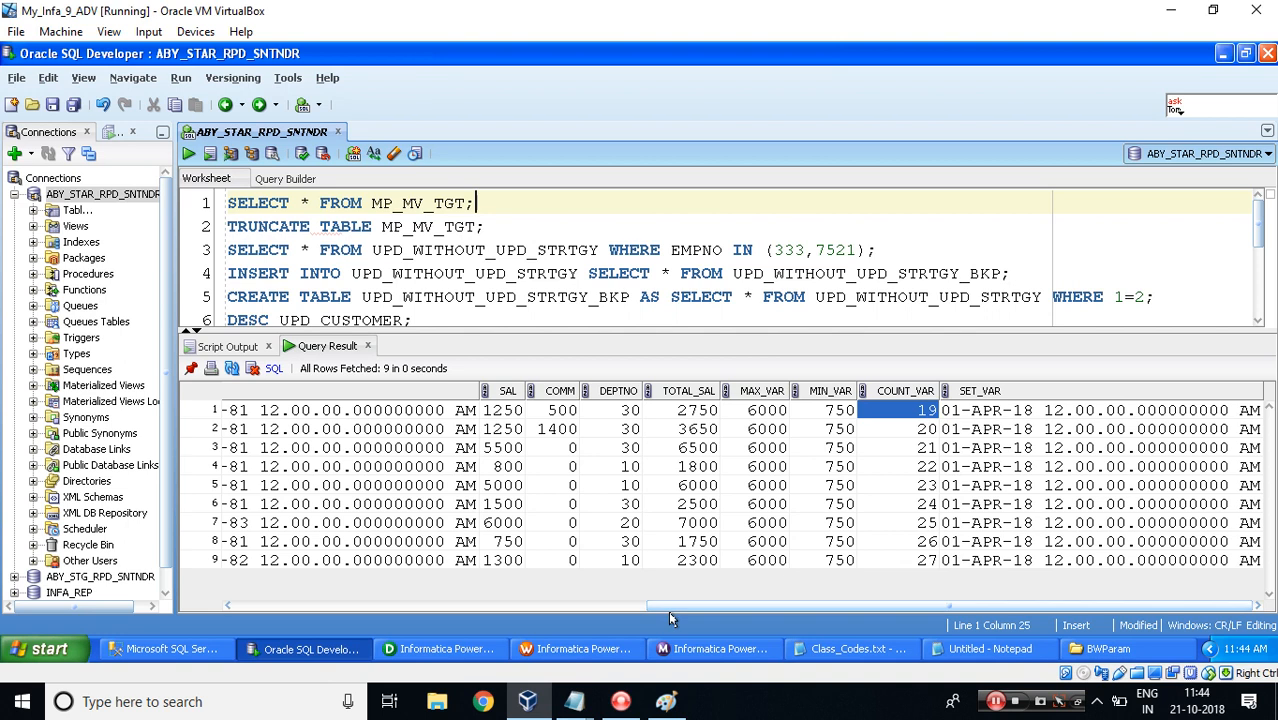
left_click(575, 648)
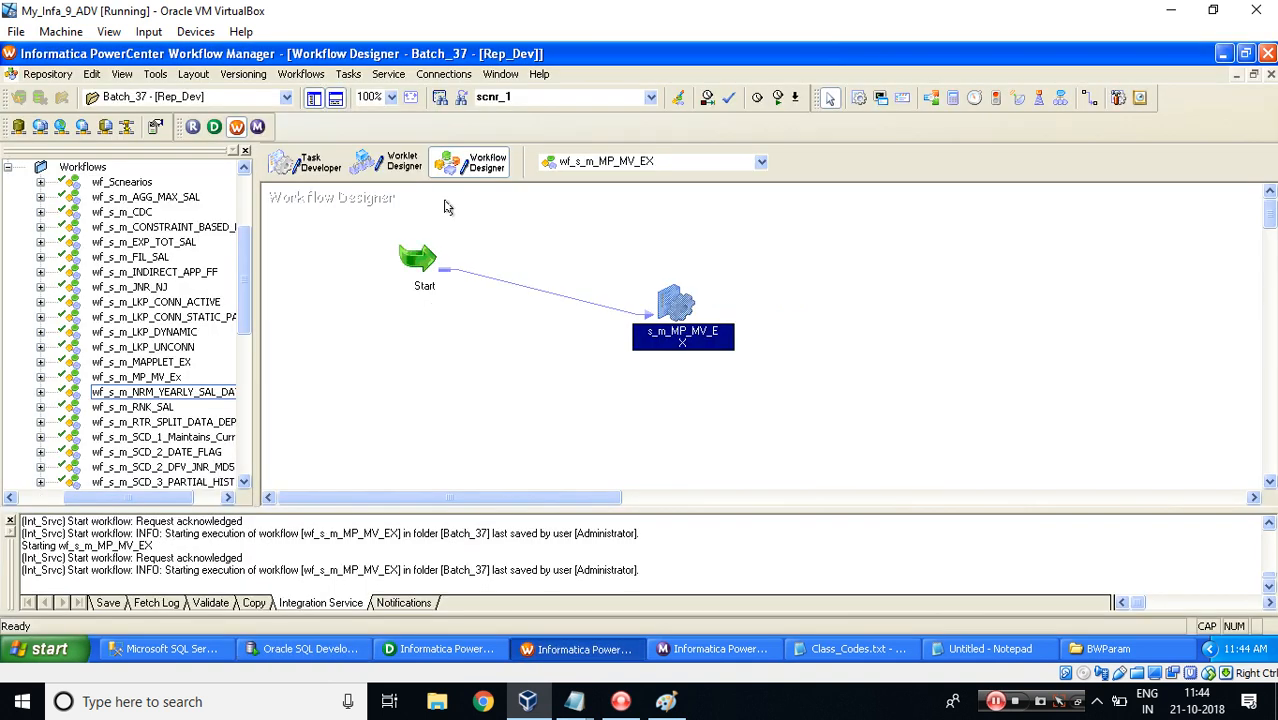
left_click(301, 75)
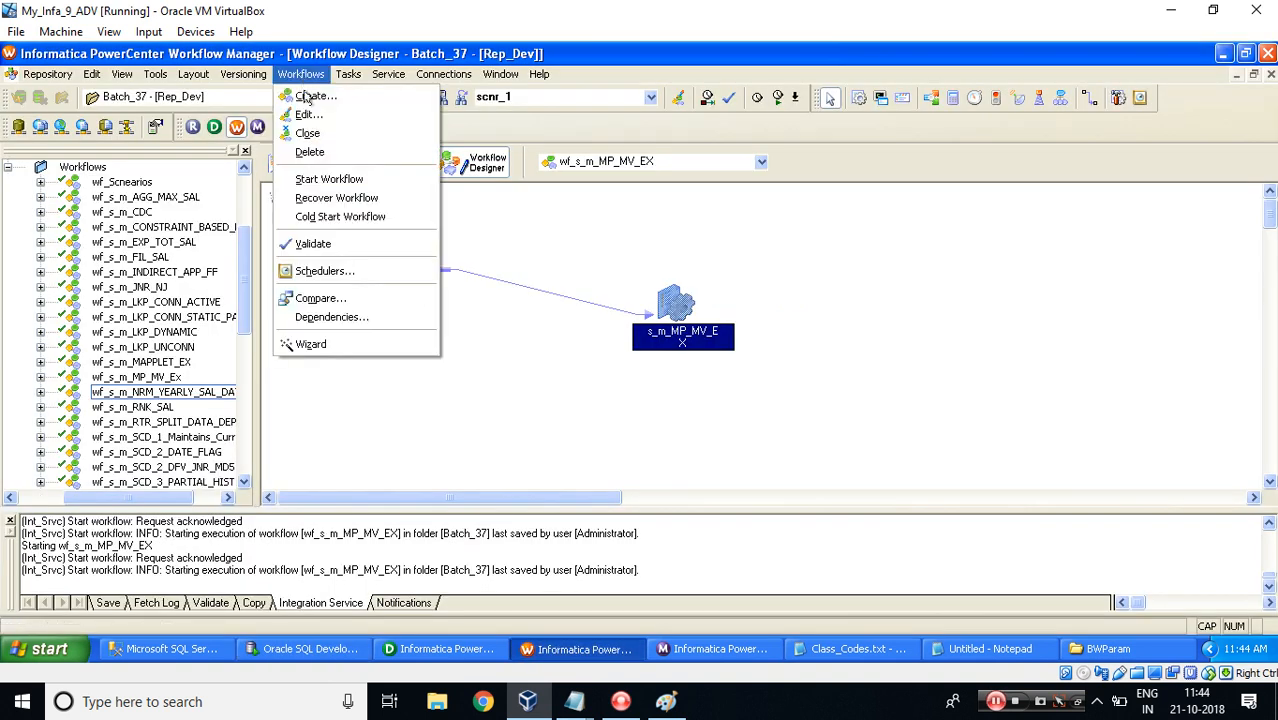
left_click(307, 117)
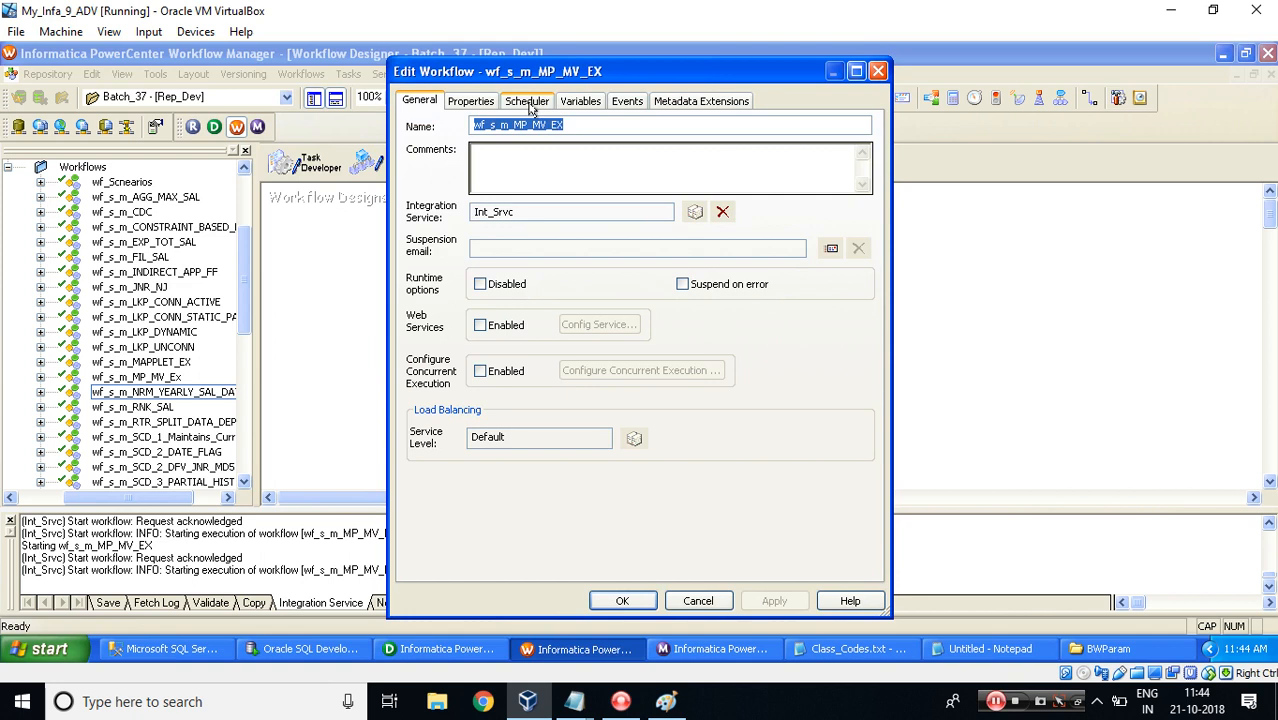
left_click(574, 104)
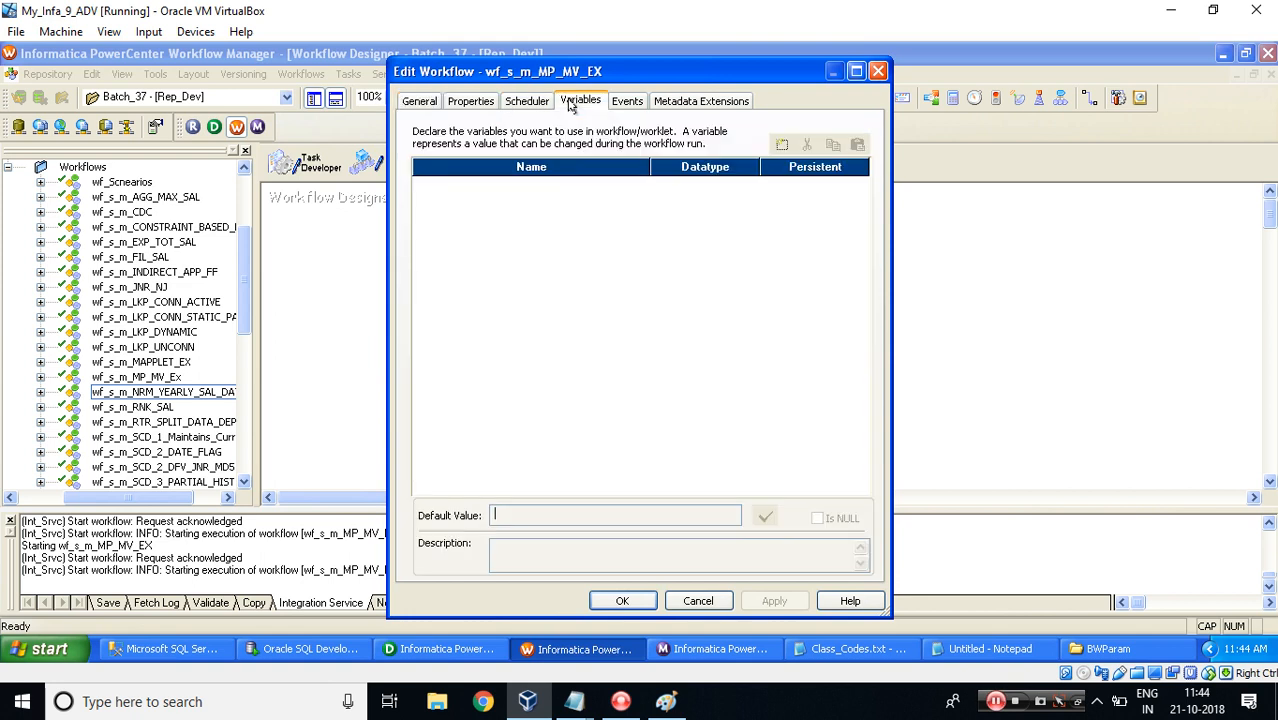
left_click(782, 144)
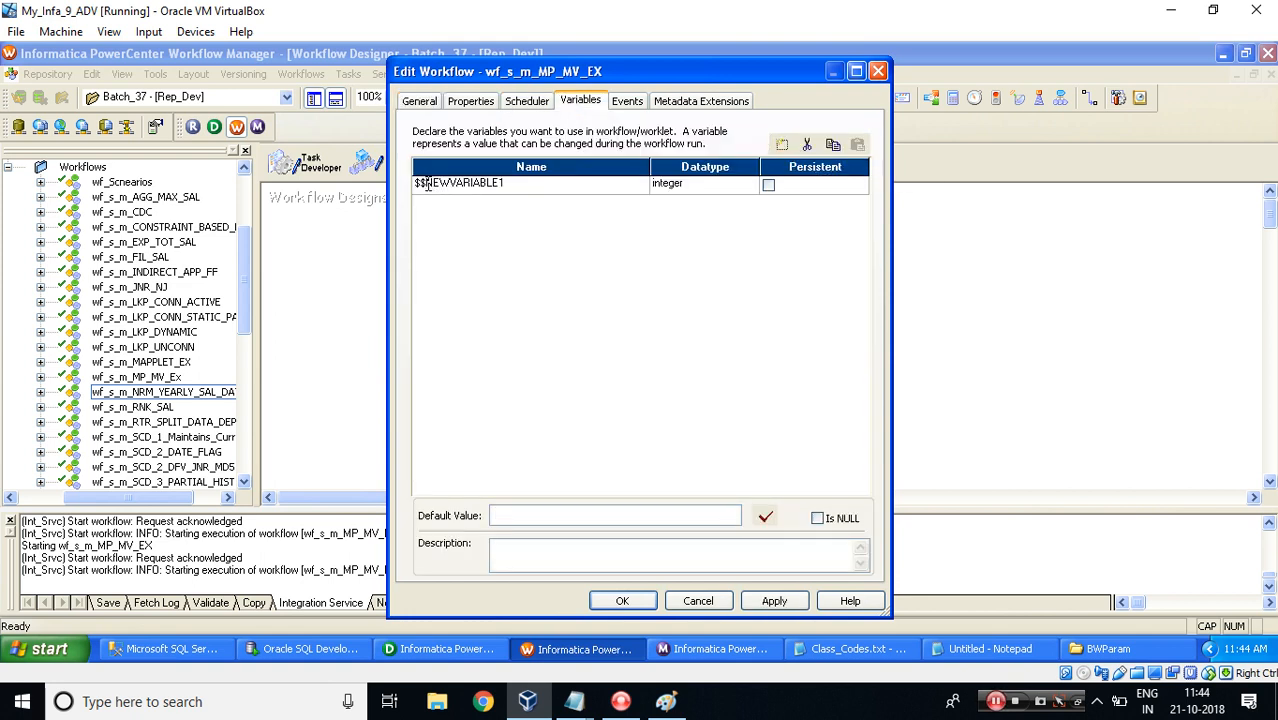
left_click(428, 184)
type("MV_COUNT")
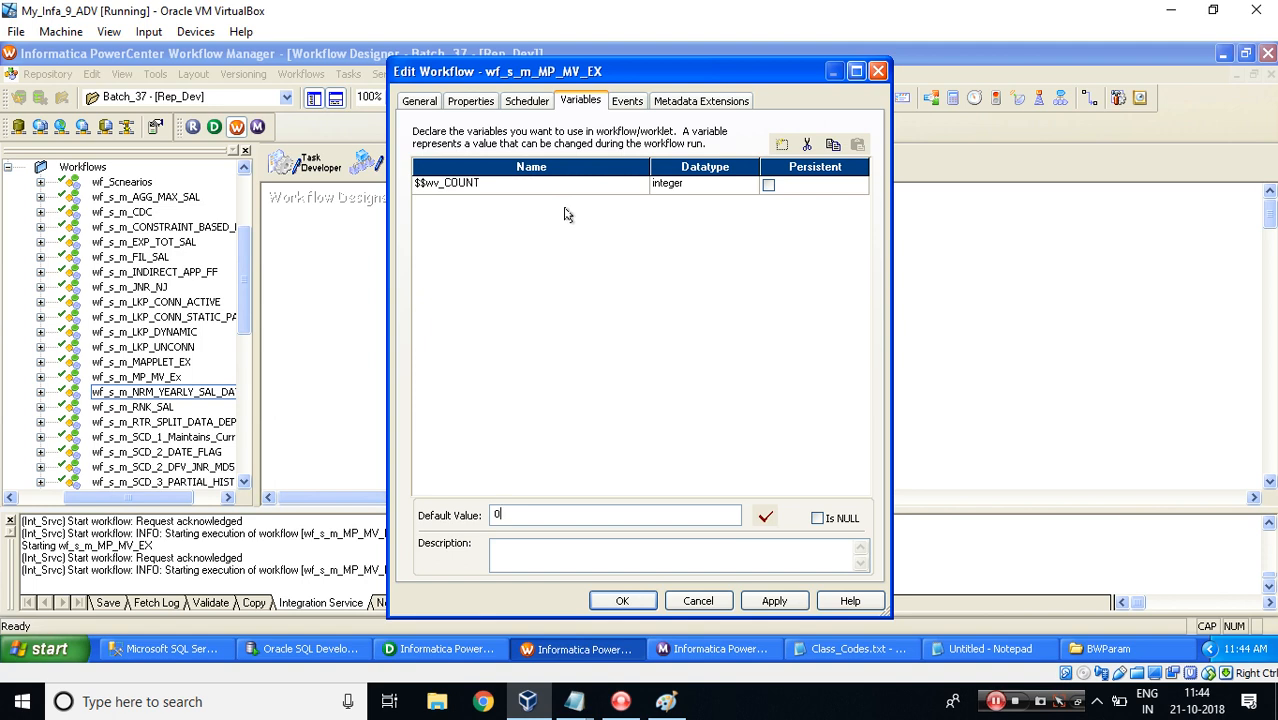
left_click(614, 600)
Open the s_m_MP_MV_EX session's pre-session variable assignments and add a row using workflow variable $$wv_COUNT.
double_click(662, 302)
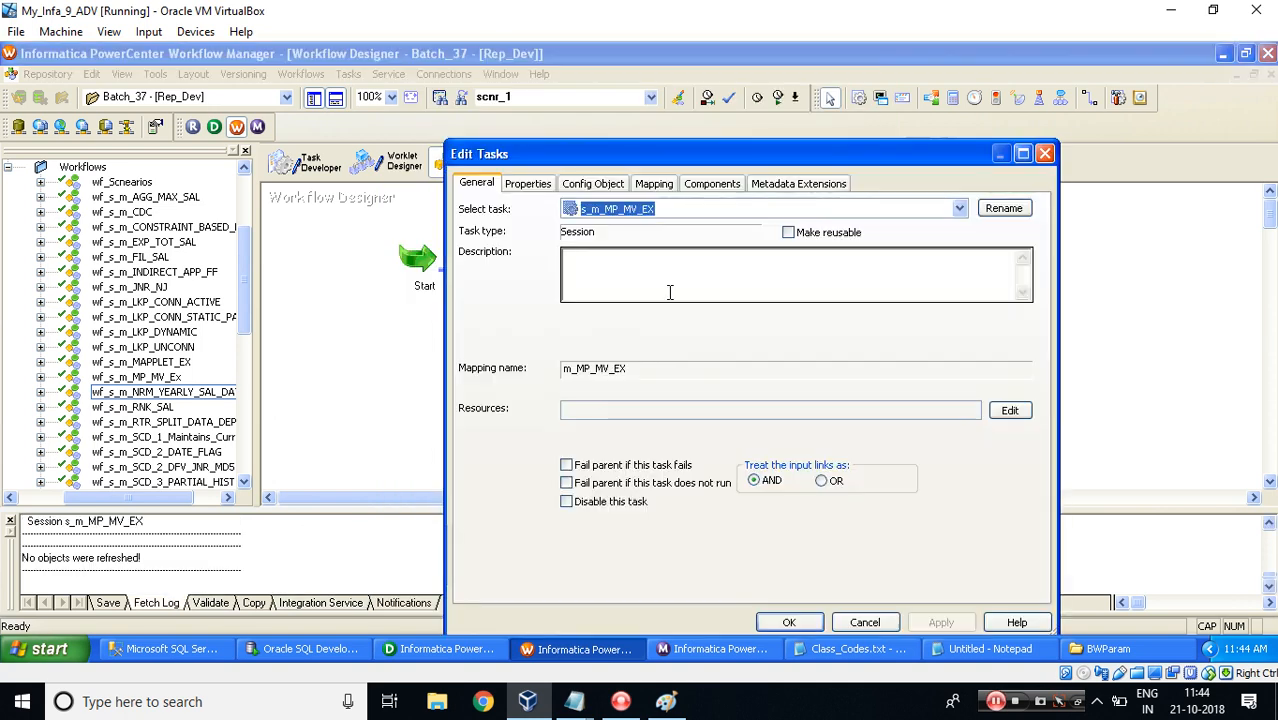
double_click(670, 155)
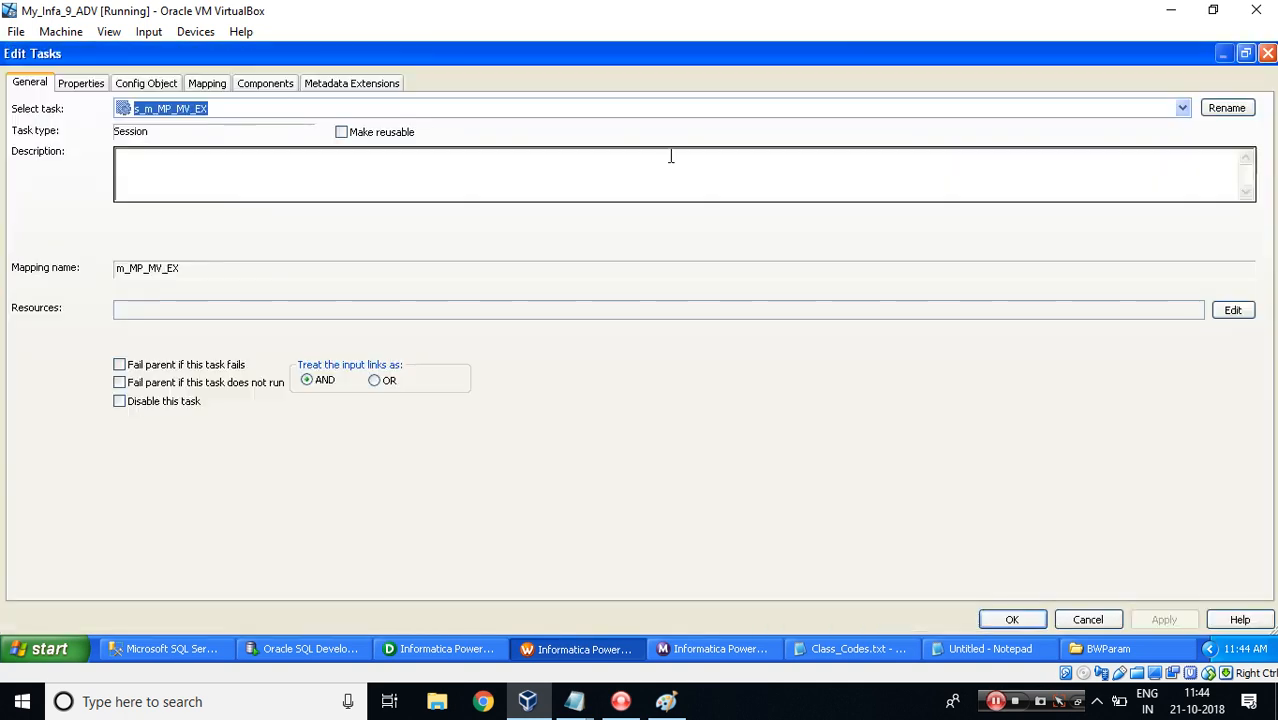
left_click(267, 84)
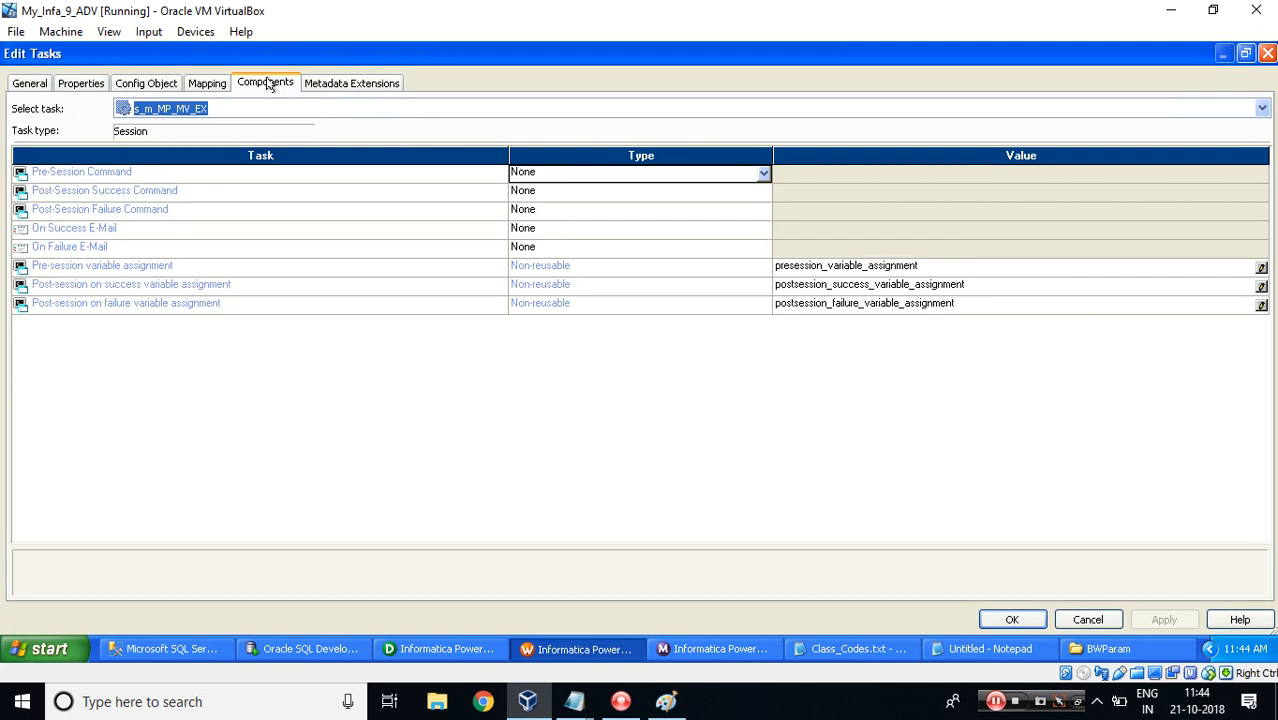
left_click(202, 268)
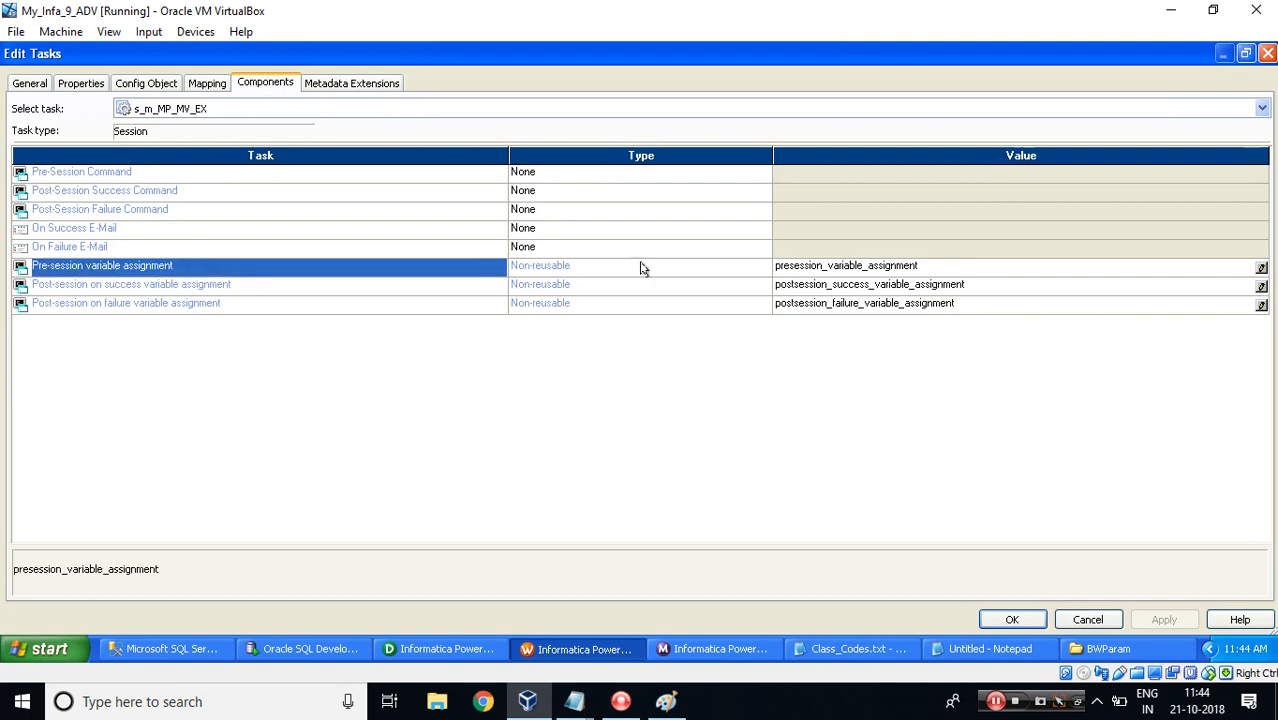
left_click(1261, 269)
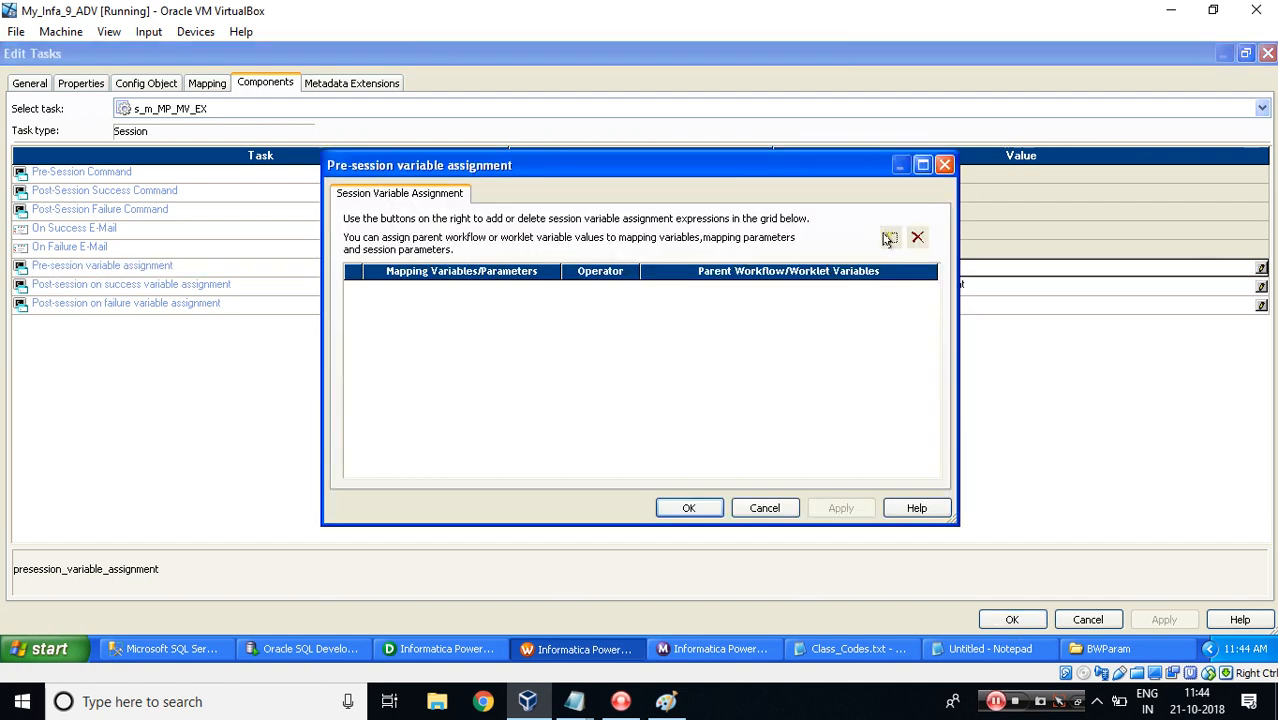
left_click(891, 240)
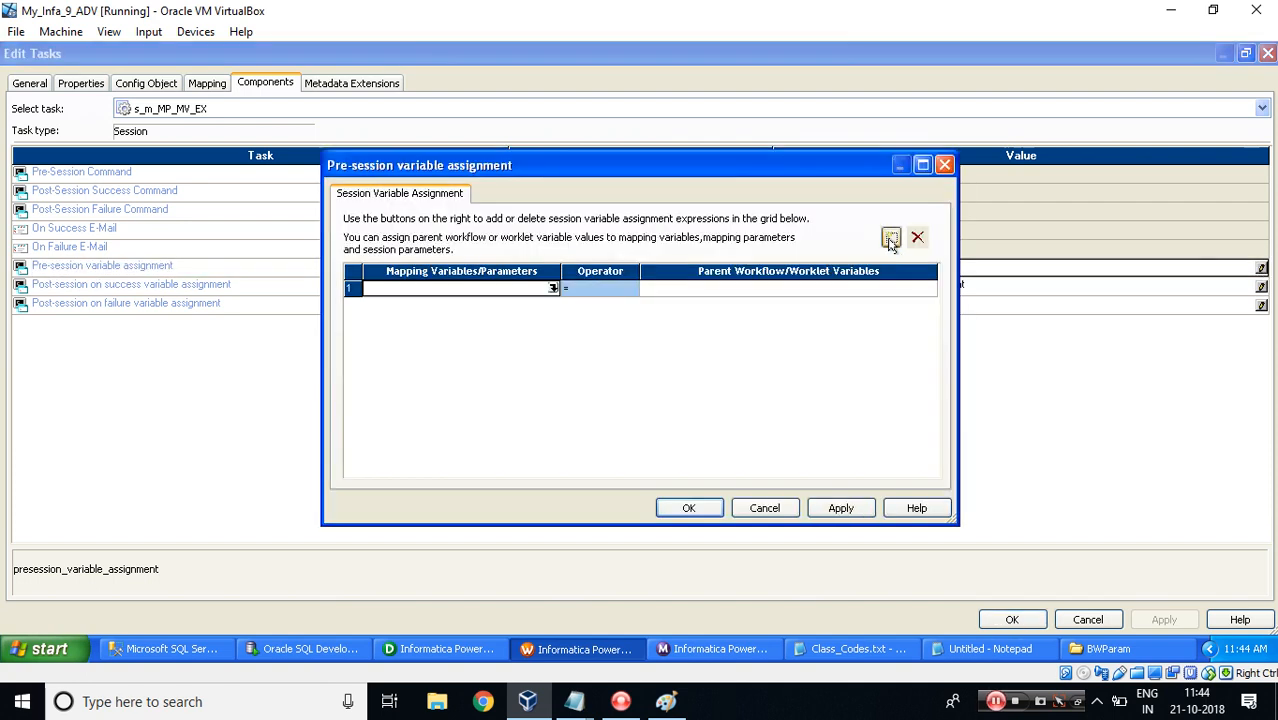
left_click(929, 290)
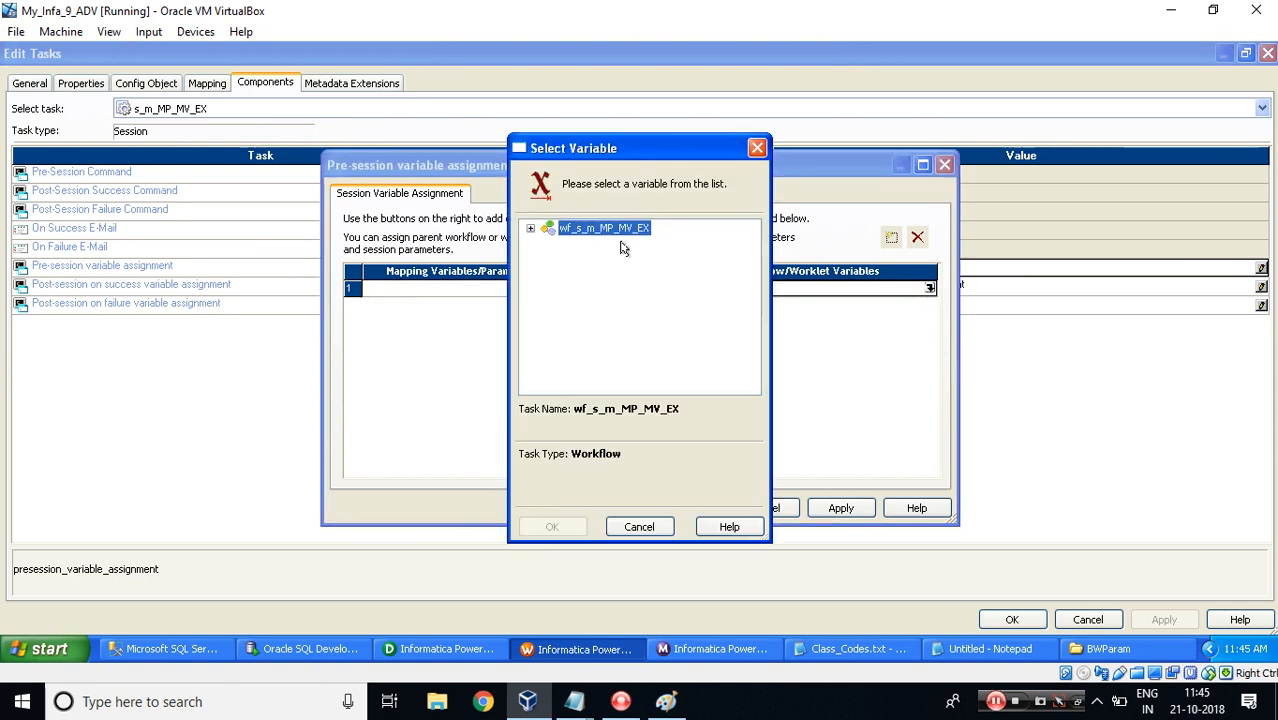
left_click(531, 229)
left_click(597, 245)
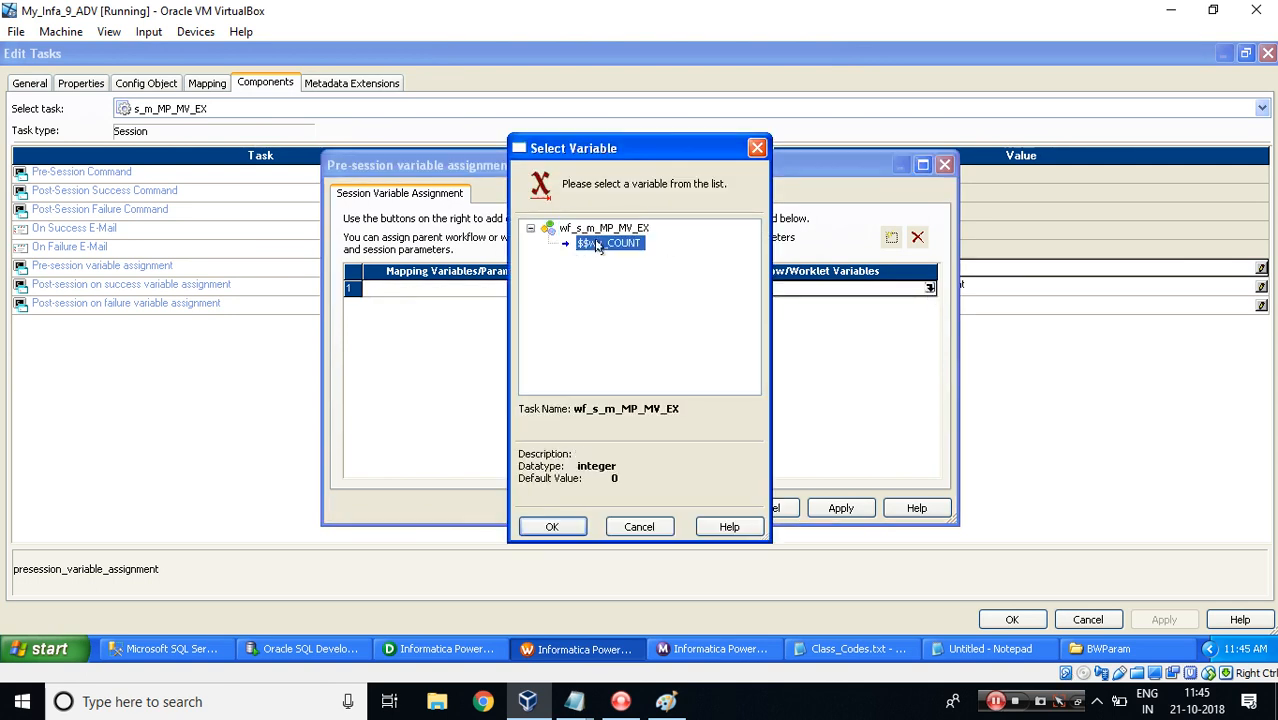
double_click(597, 245)
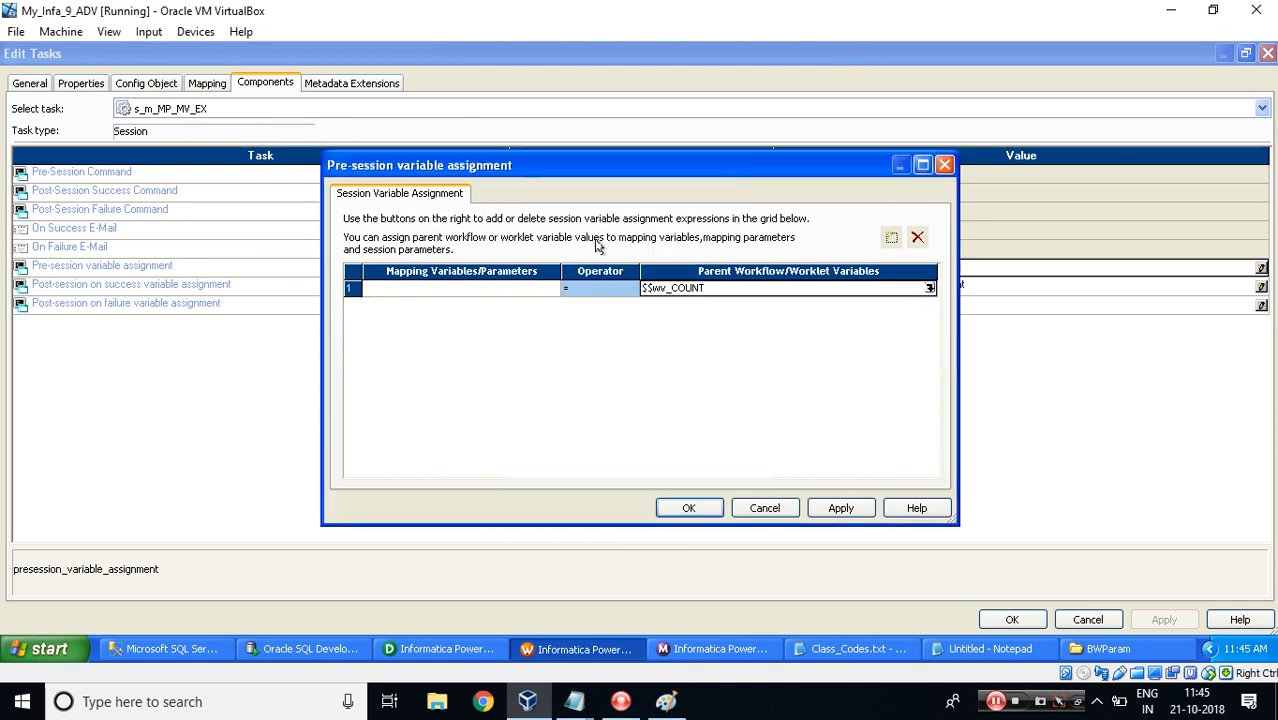
Set the row's mapping variable to $$mv_COUNT and confirm the assignment and the session edits.
left_click(555, 290)
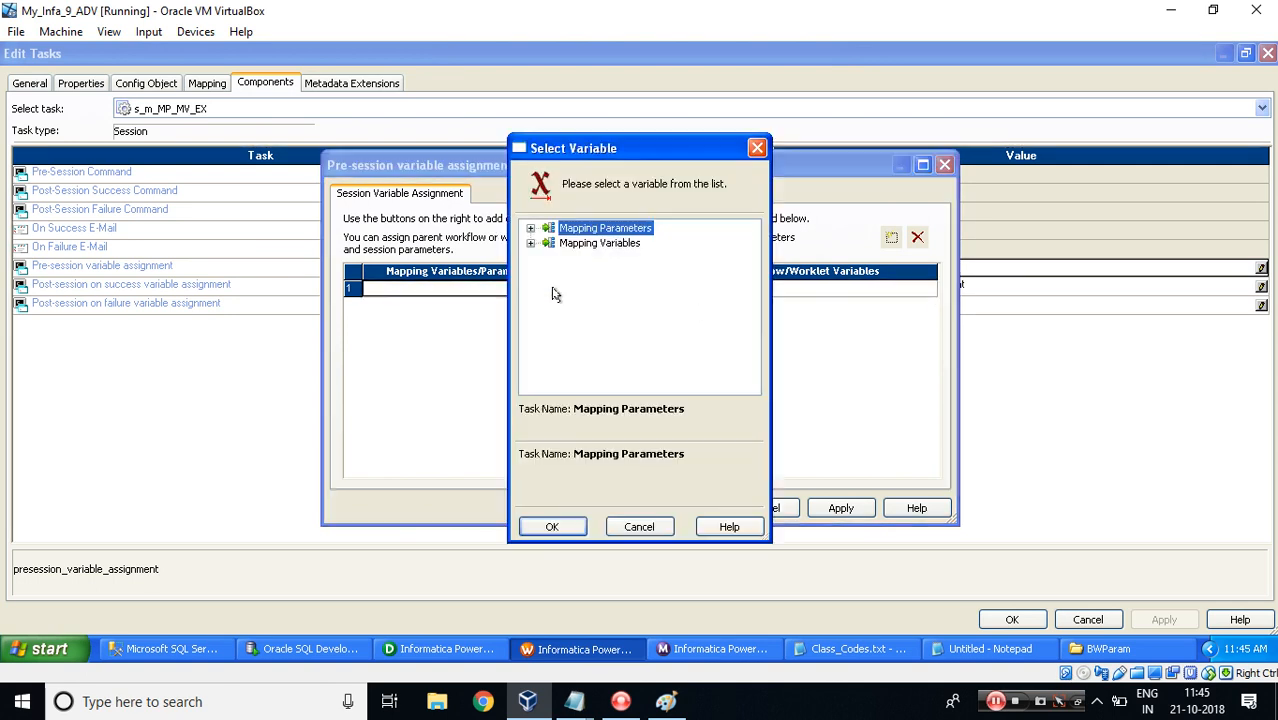
left_click(531, 244)
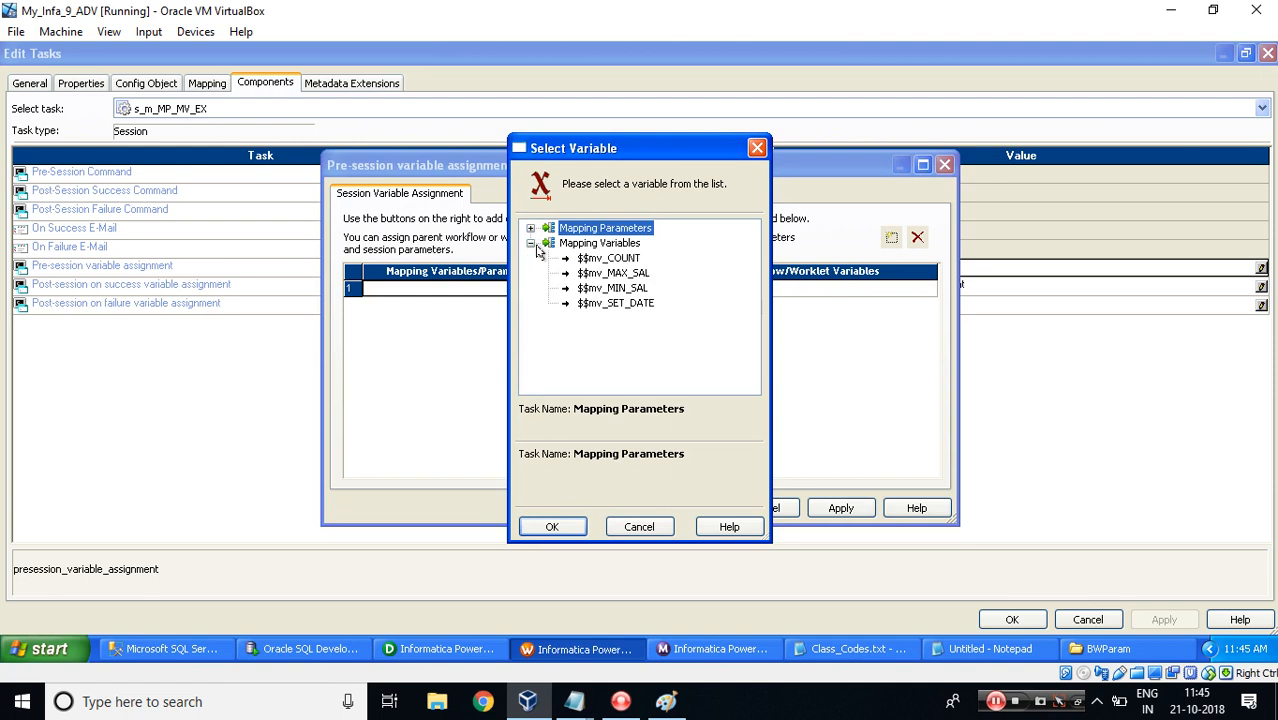
double_click(604, 260)
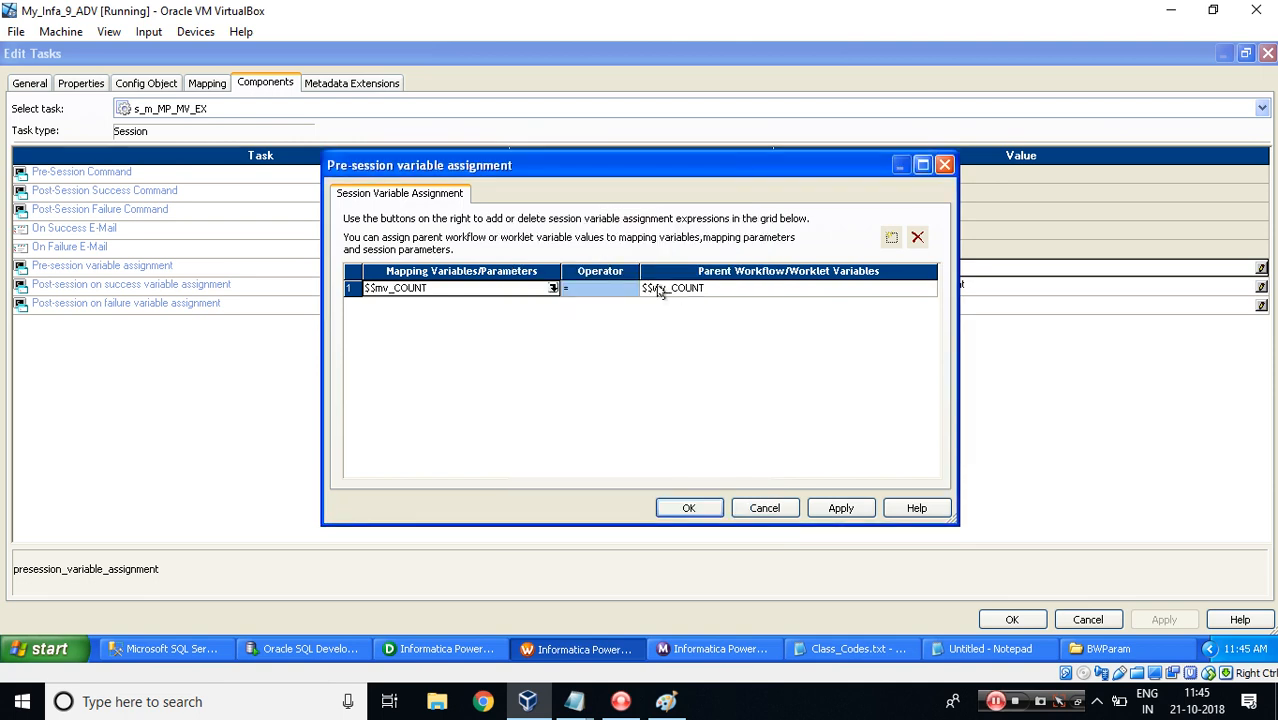
left_click(686, 508)
left_click(1012, 619)
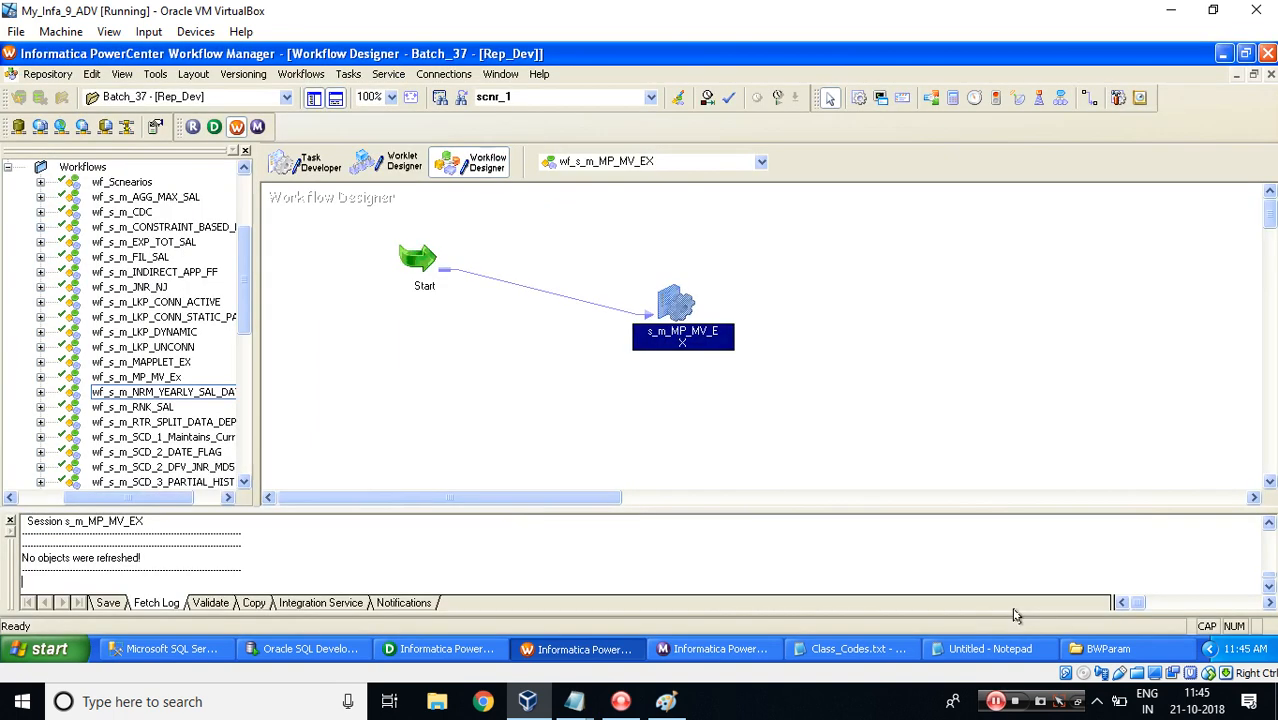
Save the workflow and start wf_s_m_MP_MV_EX.
left_click(758, 412)
key("ctrl+s")
right_click(788, 296)
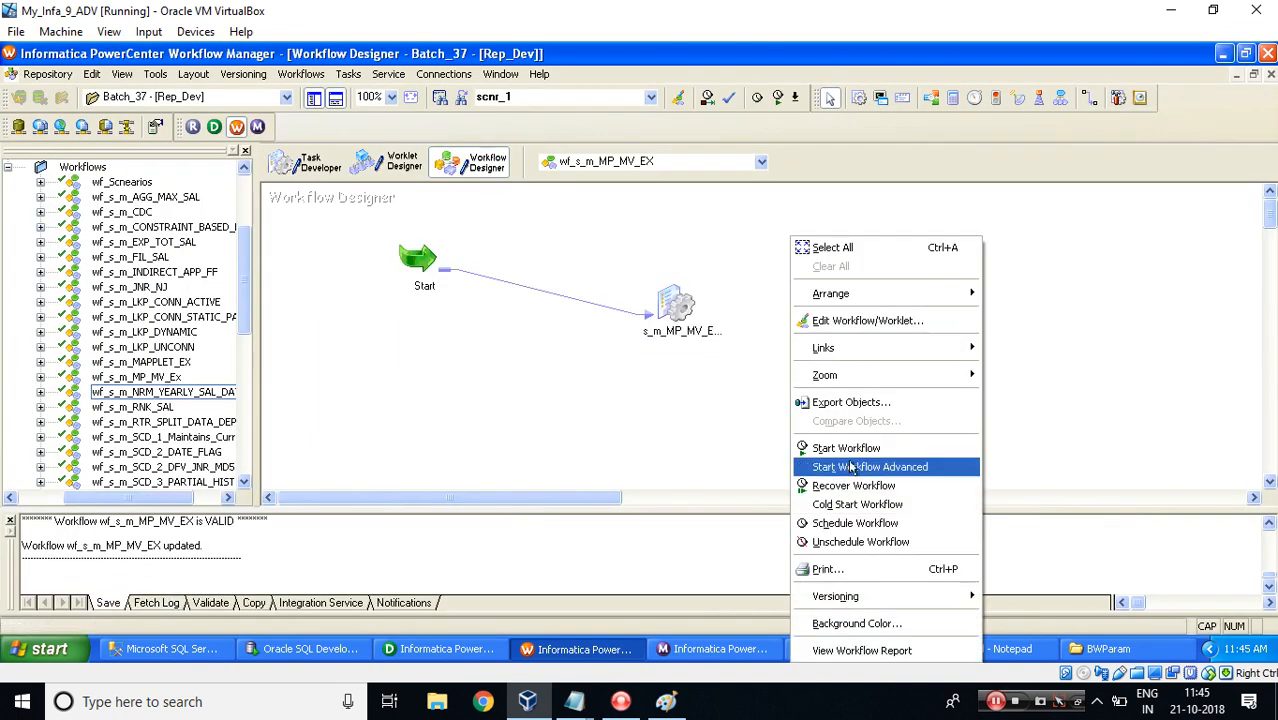
left_click(846, 448)
Check the session run in the Workflow Monitor and re-query MP_MV_TGT to inspect the COUNT_VAR and SET_VAR columns.
left_click(684, 646)
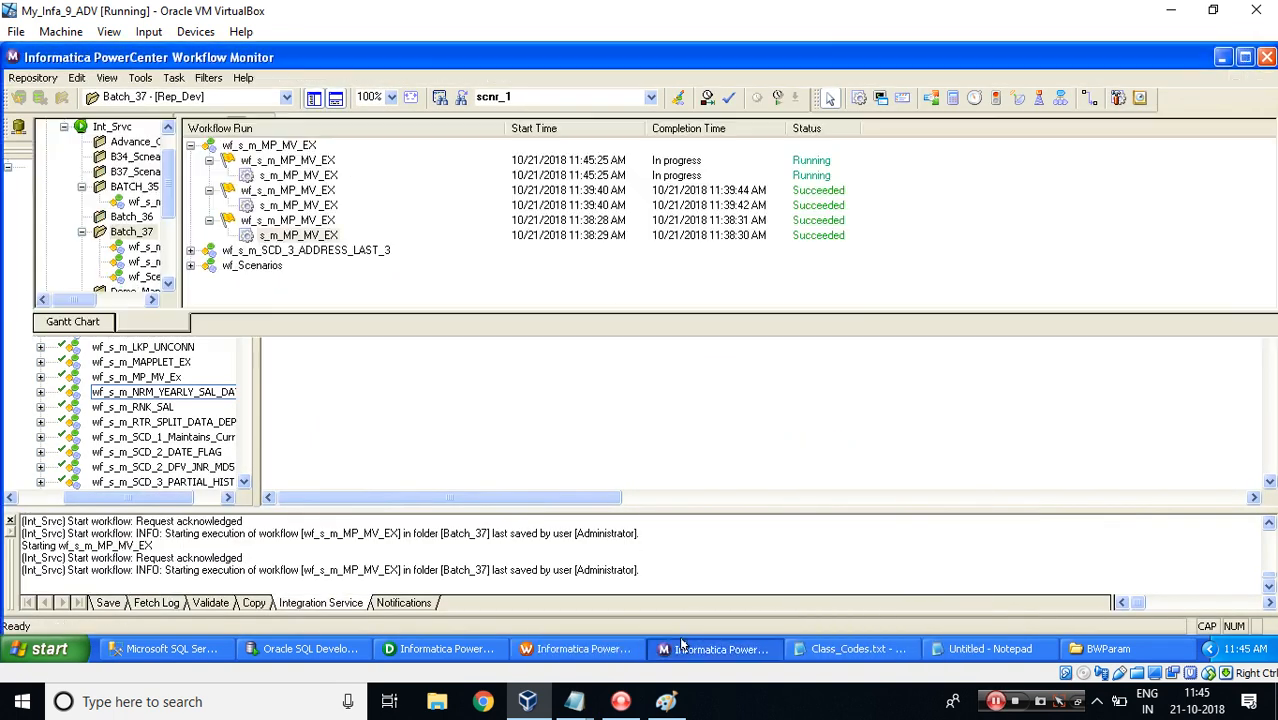
left_click(292, 176)
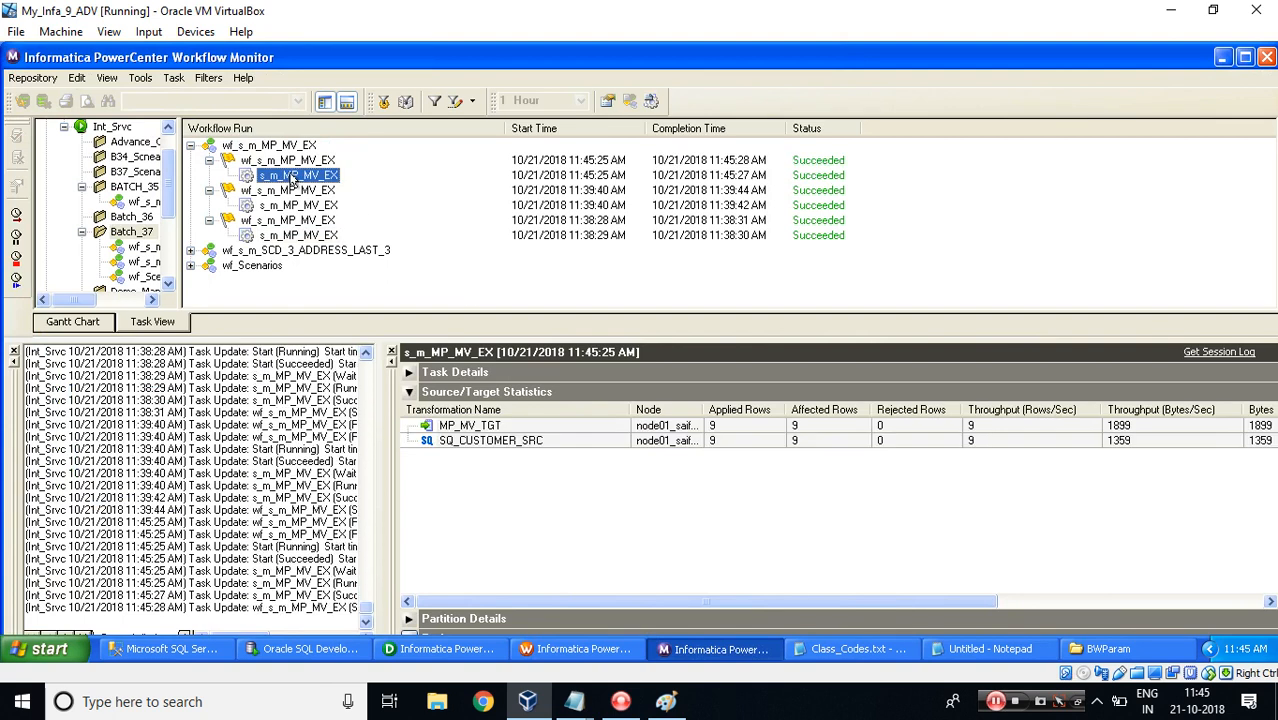
left_click(310, 648)
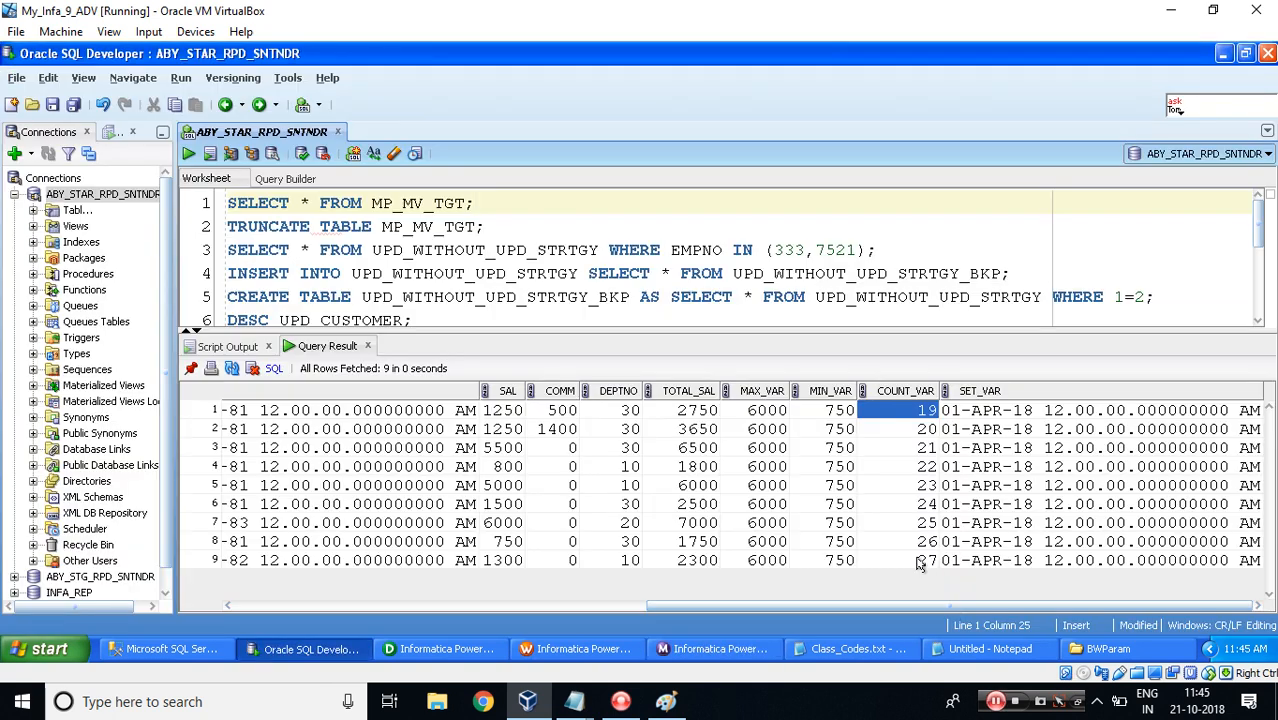
left_click(920, 563)
left_click(313, 203)
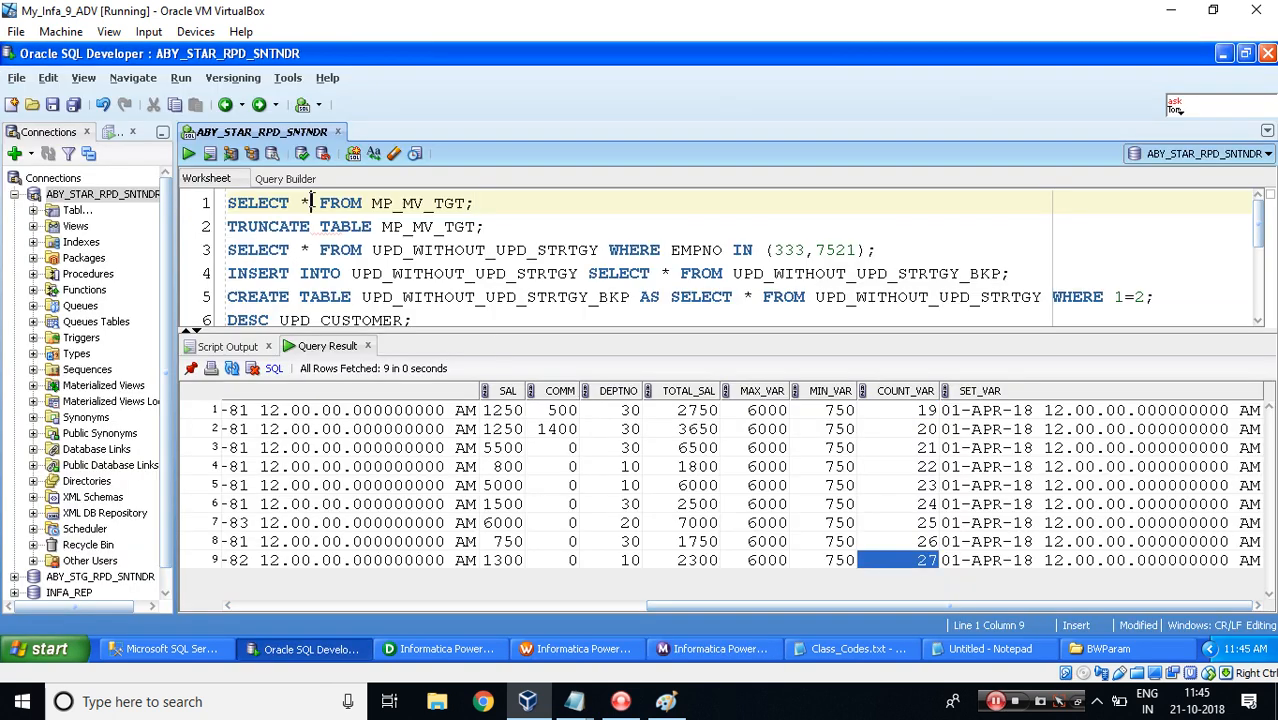
left_click(188, 155)
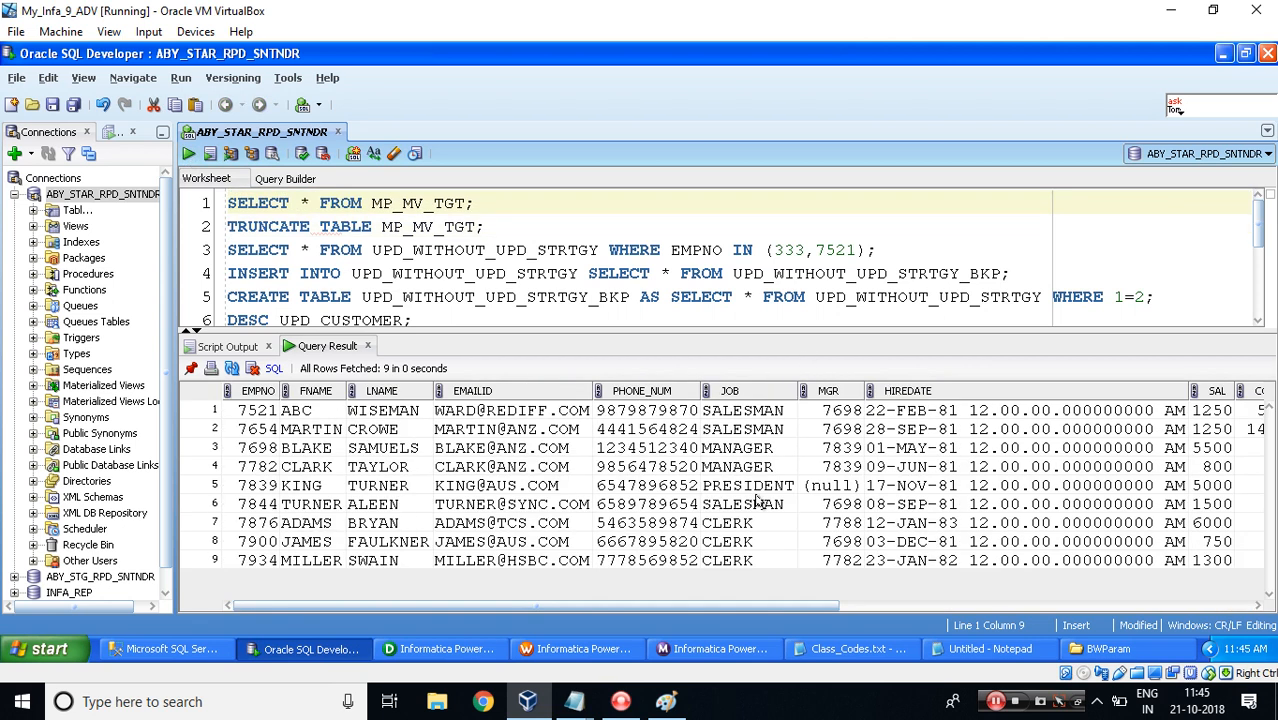
left_click_drag(540, 612, 970, 614)
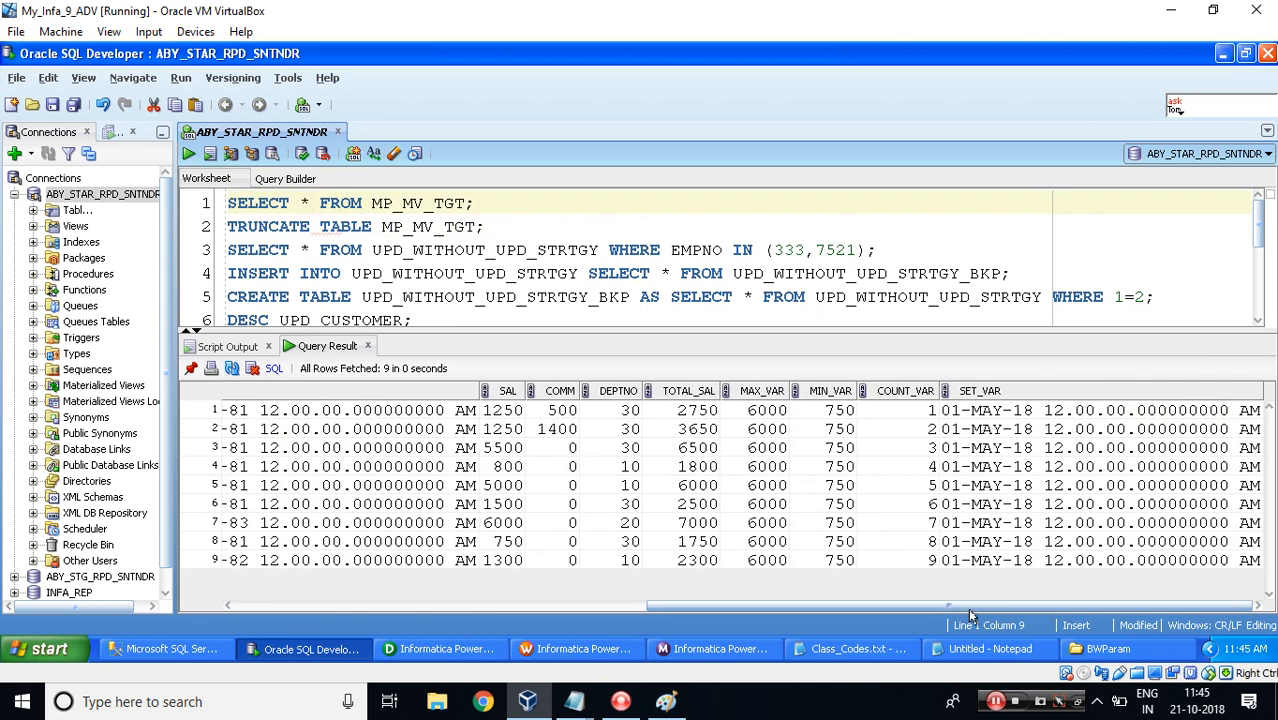
left_click(906, 411)
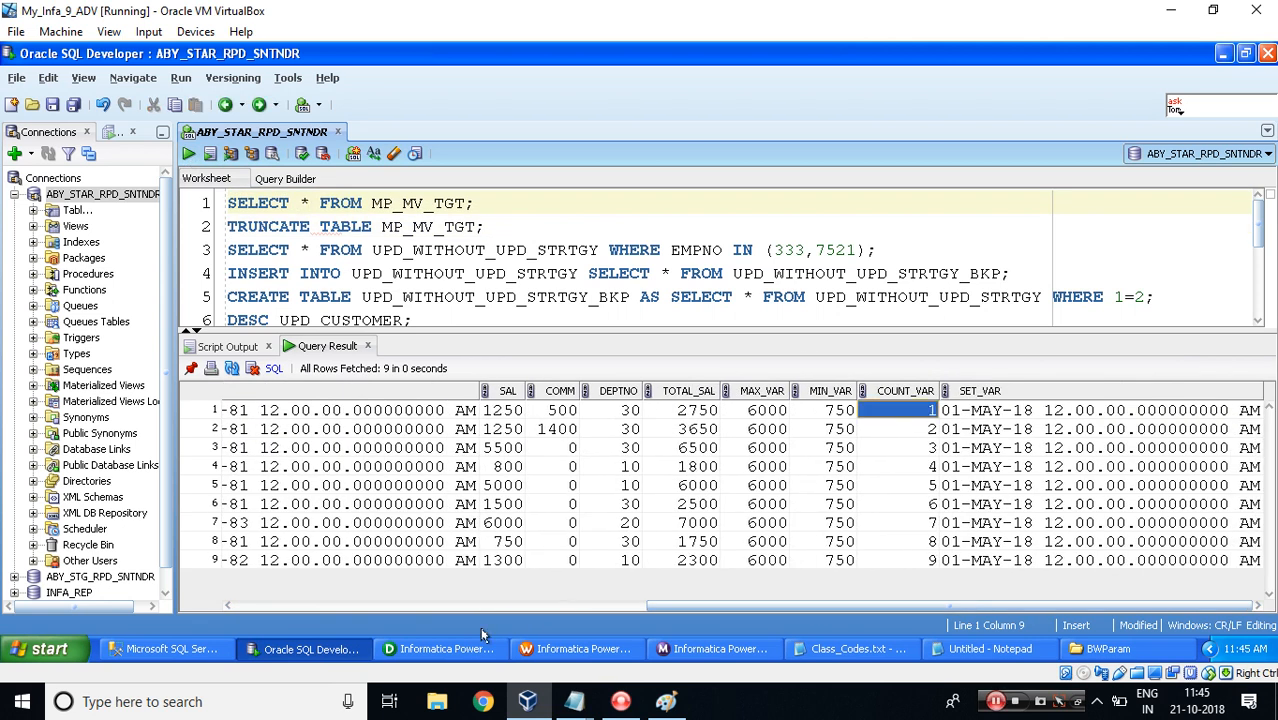
View the persistent values of the mapping variables for the s_m_MP_MV_EX session.
left_click(565, 649)
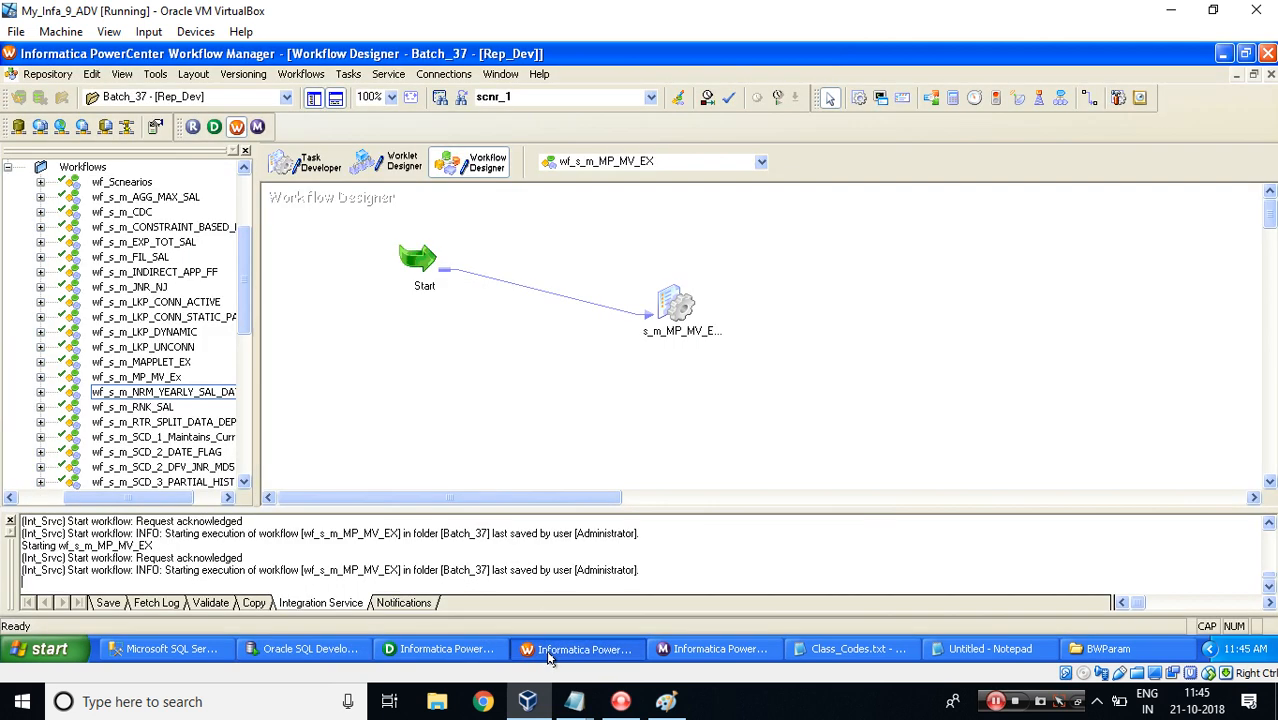
right_click(673, 314)
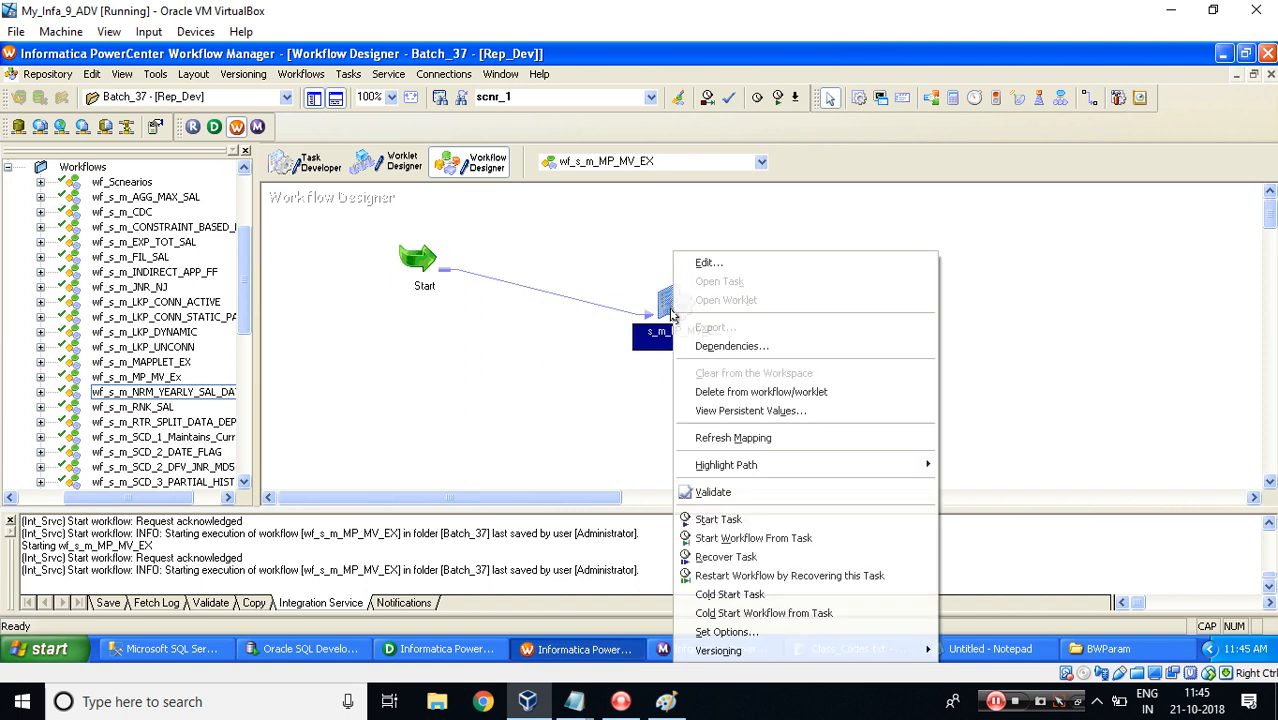
left_click(708, 412)
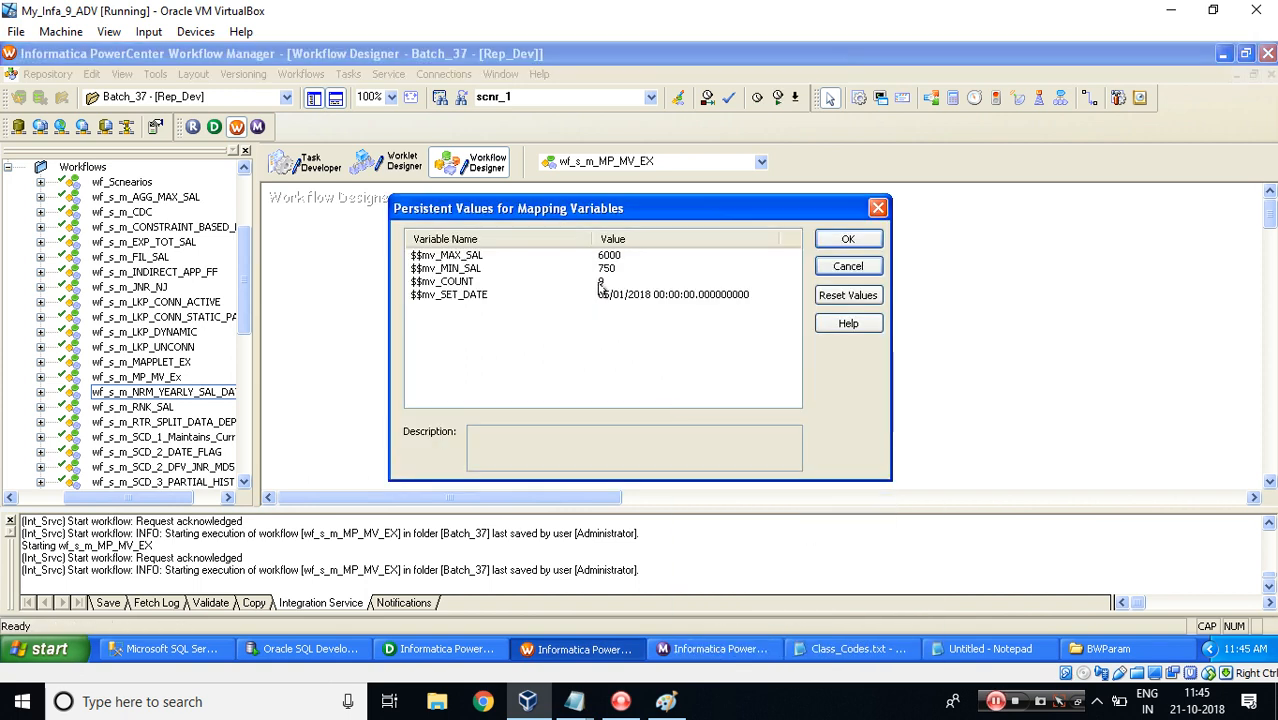
key("Escape")
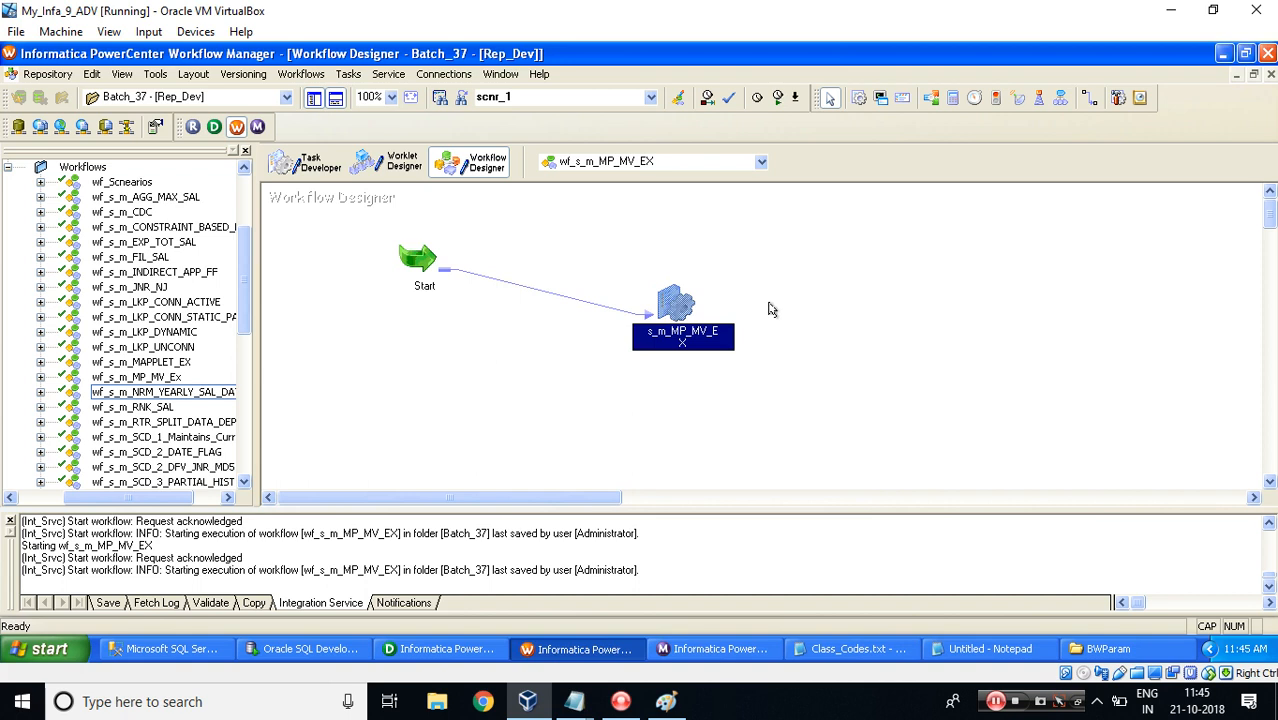
Run the workflow again and re-query MP_MV_TGT to check the COUNT_VAR and SET_VAR columns.
right_click(770, 305)
left_click(827, 448)
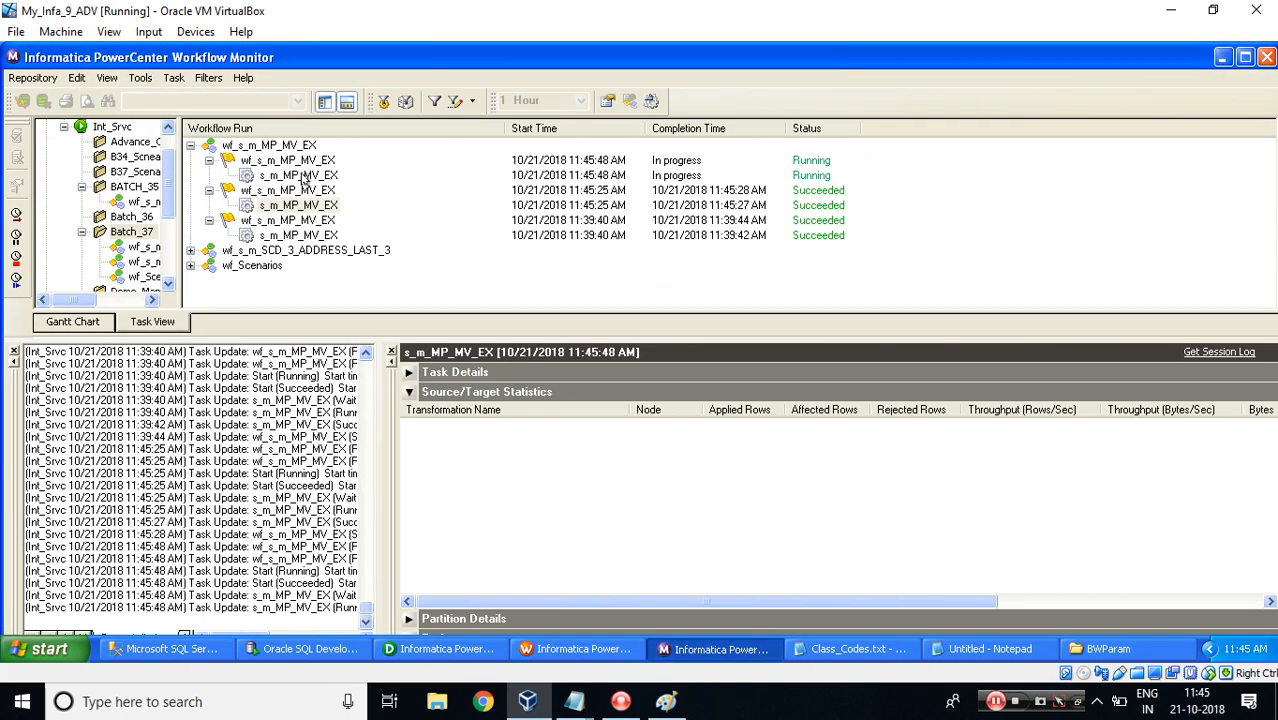
left_click(300, 176)
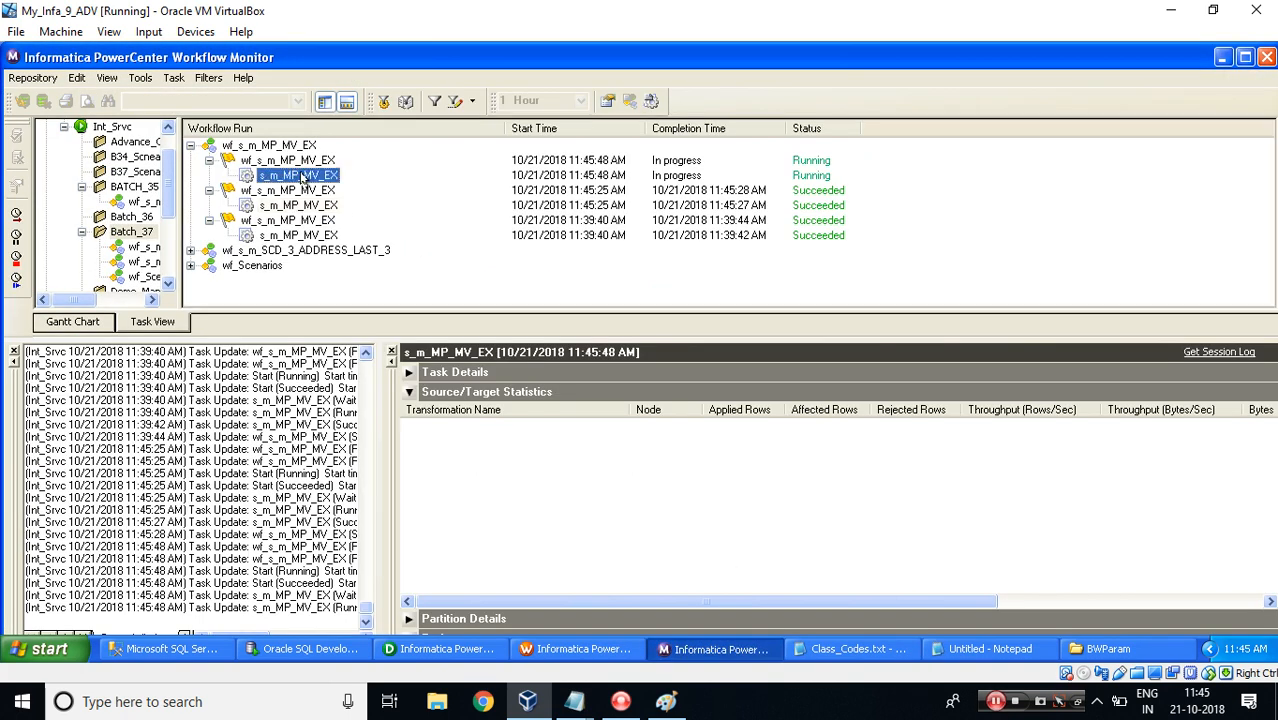
left_click(330, 651)
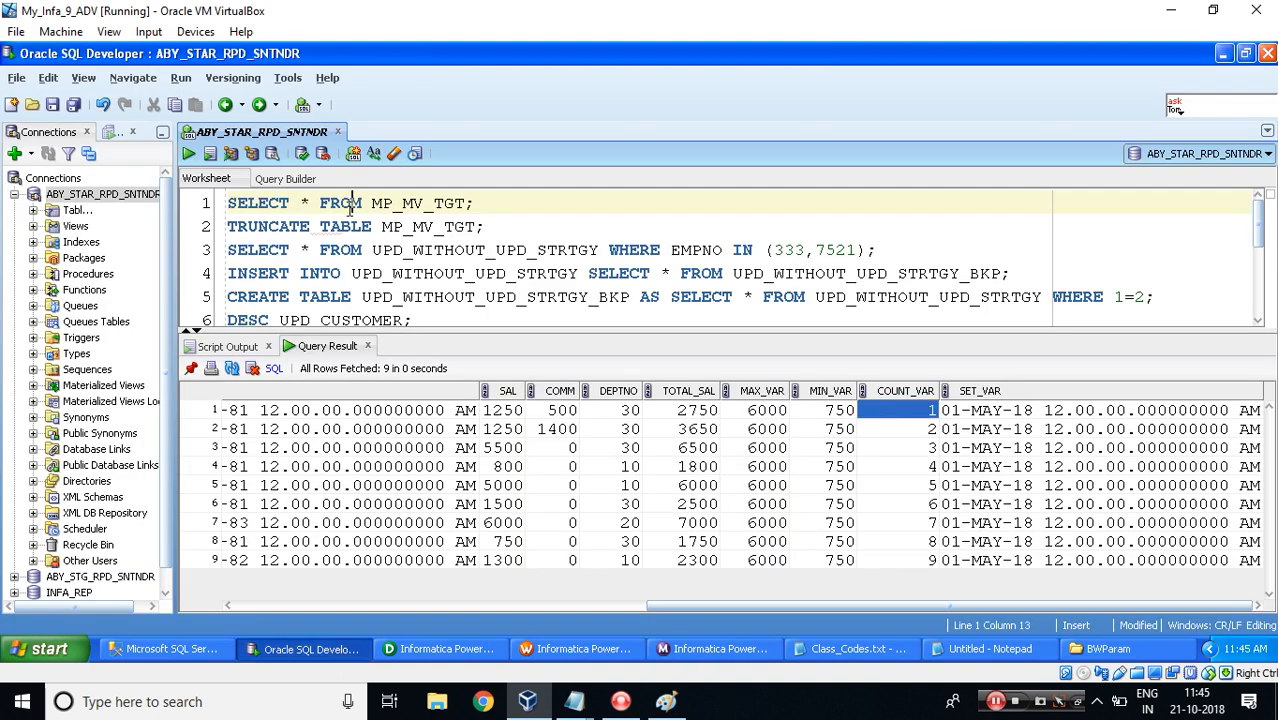
left_click(188, 154)
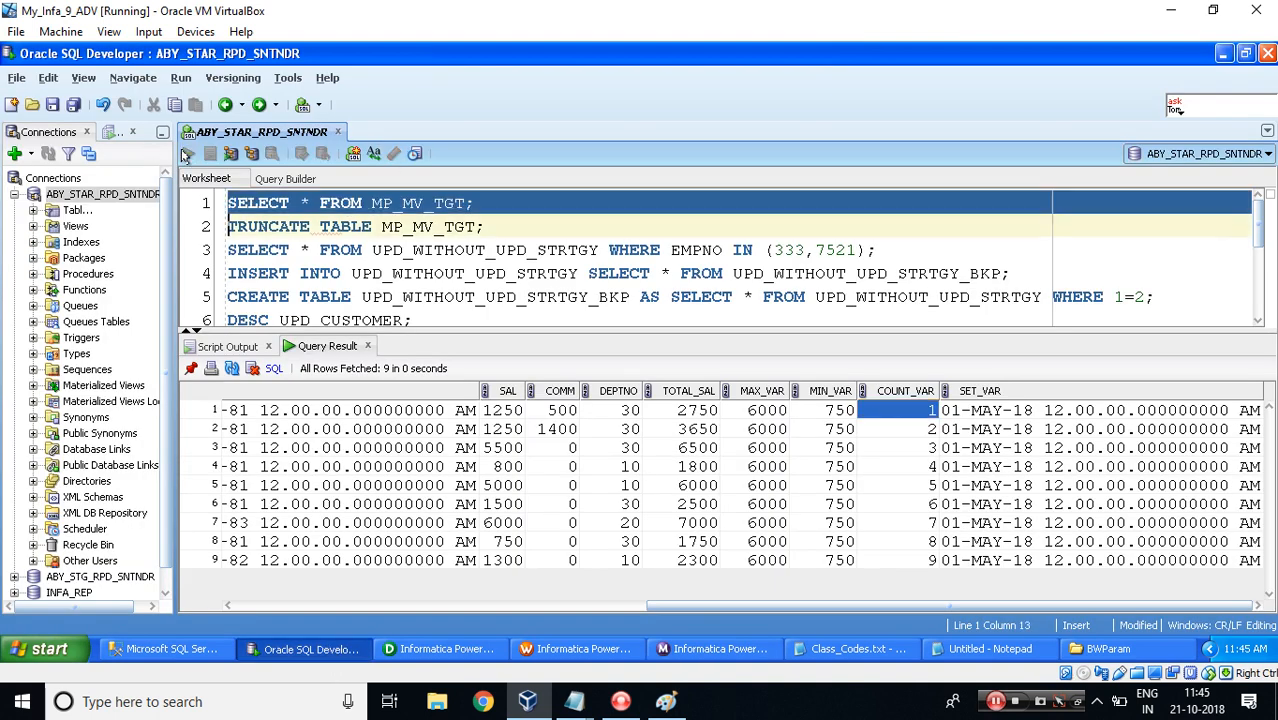
left_click_drag(525, 605, 1078, 605)
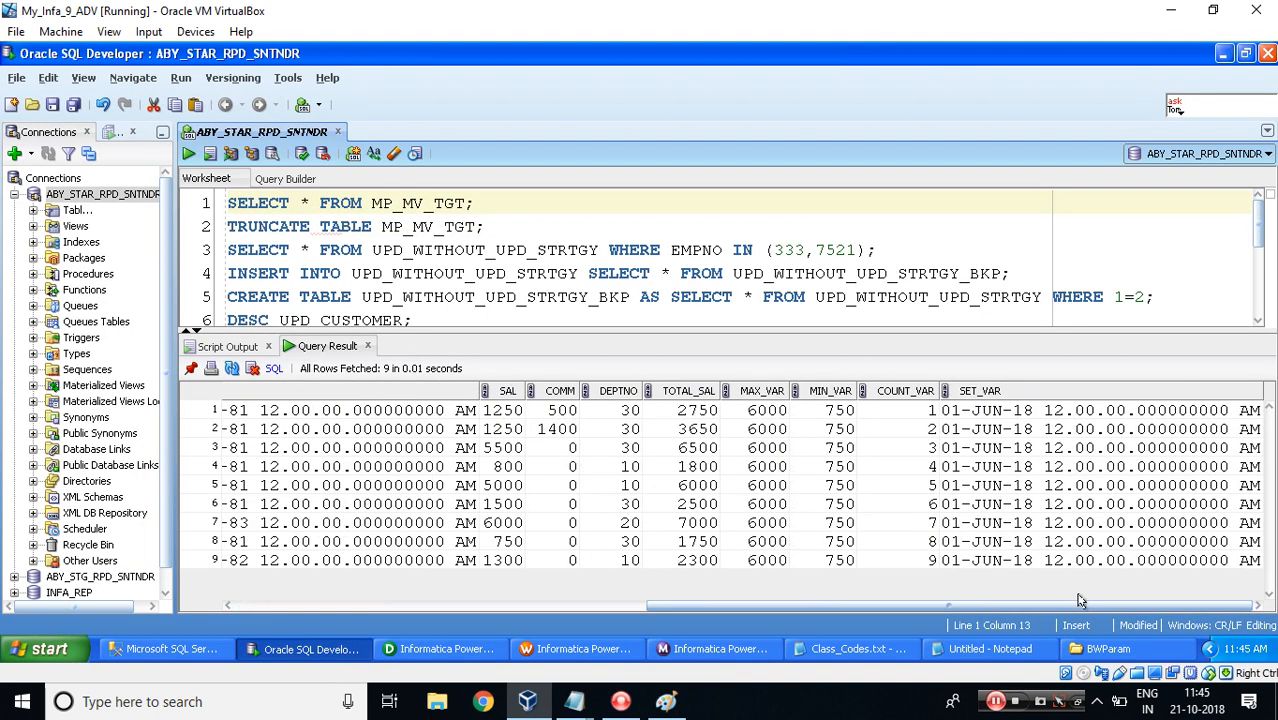
left_click(915, 413)
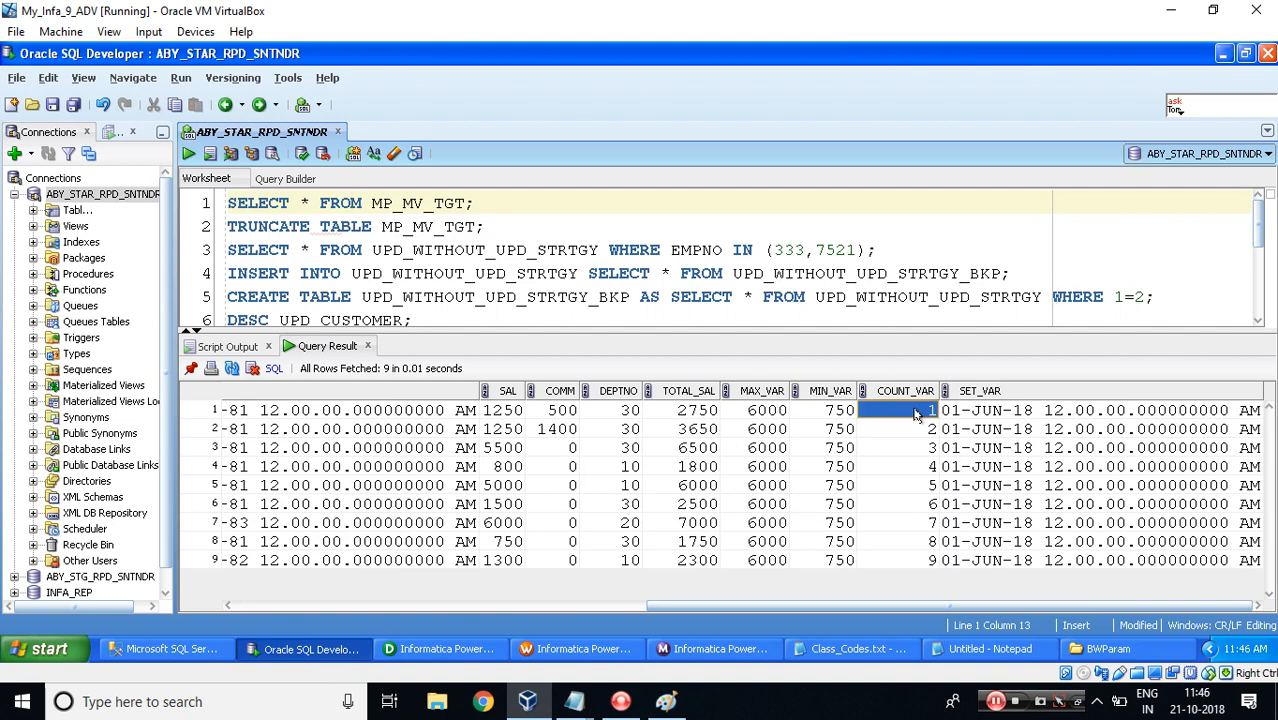
Highlight the Parameter File entry and the section-header syntax line in the MP_MV_CDC notes.
left_click(996, 700)
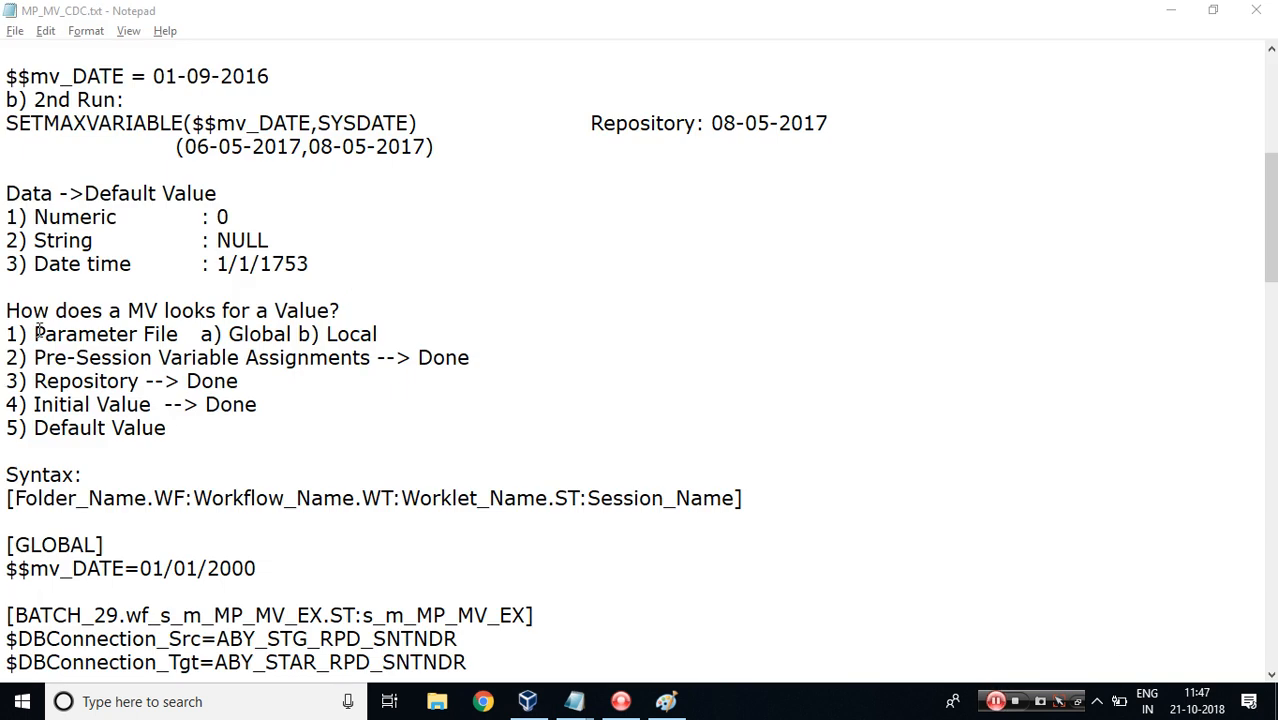
left_click_drag(37, 336, 183, 330)
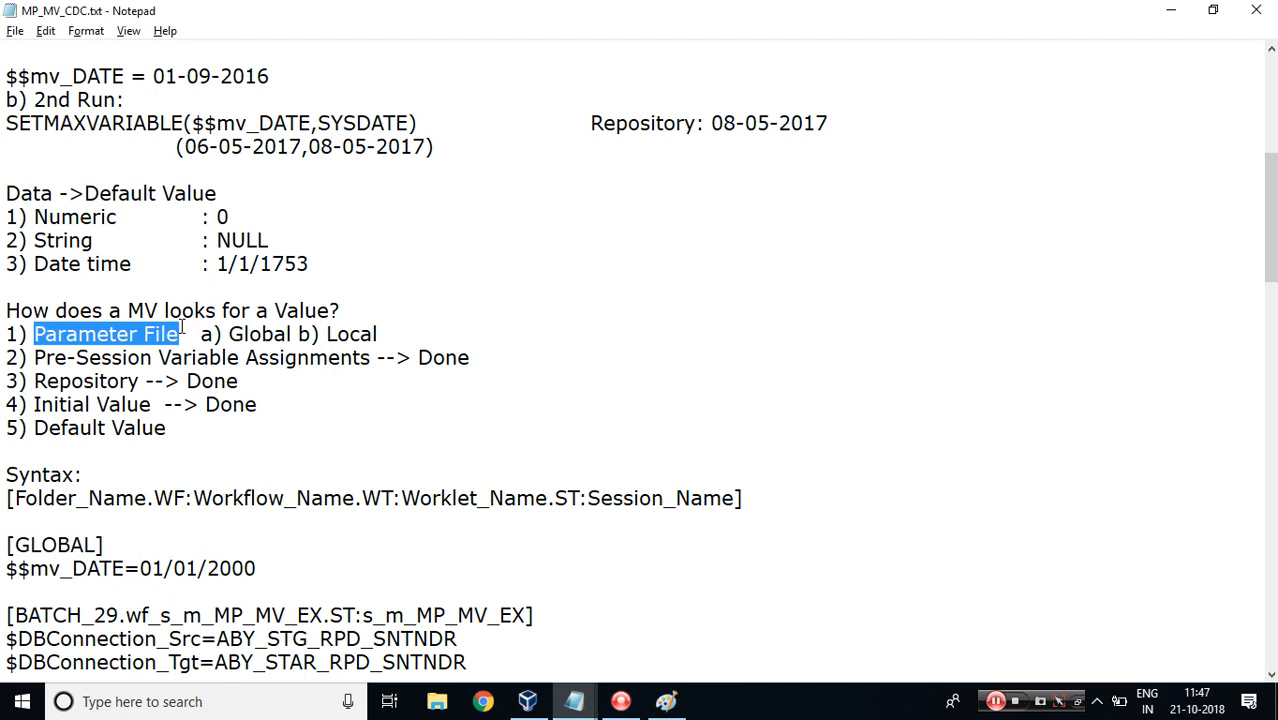
left_click_drag(1272, 214, 1274, 243)
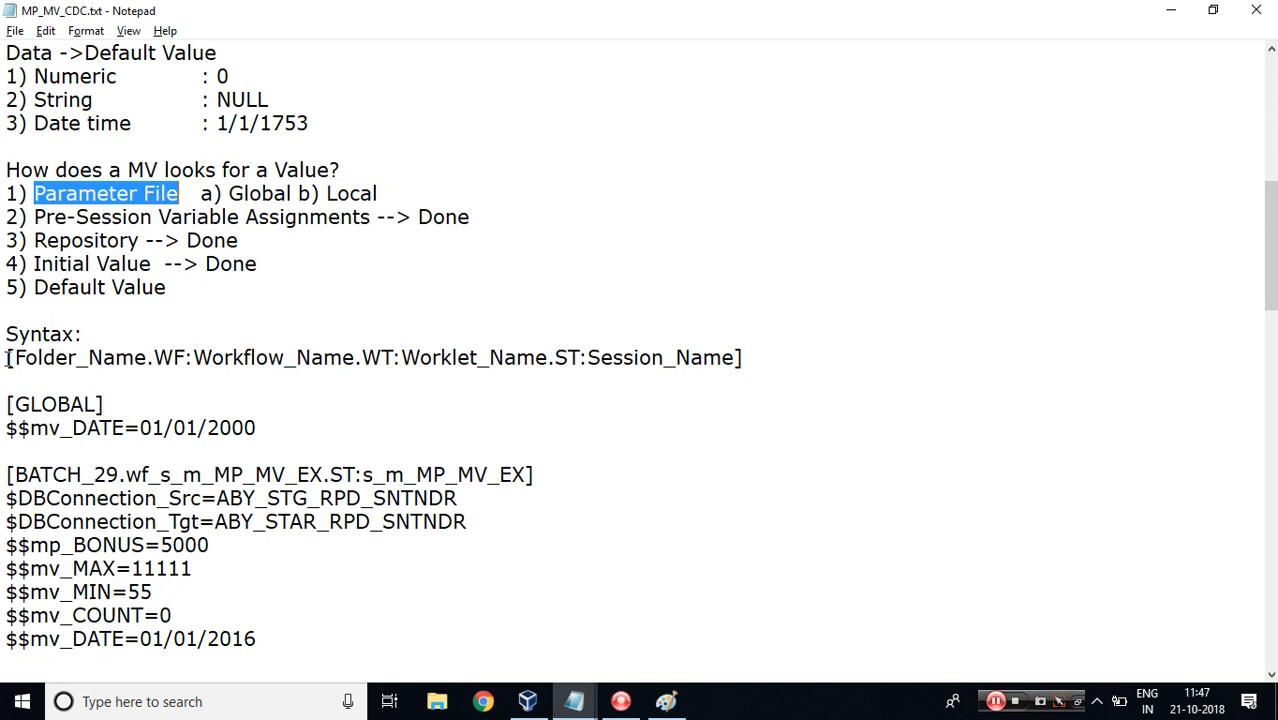
left_click_drag(7, 357, 756, 357)
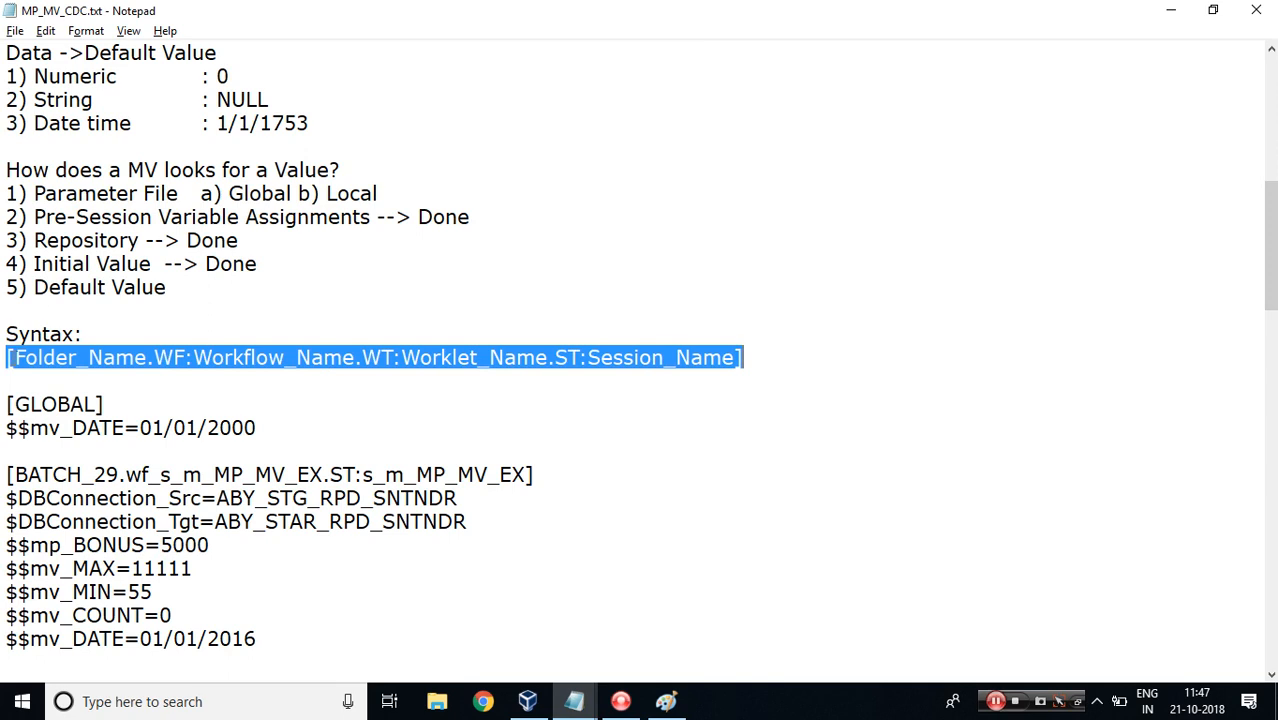
Highlight the Folder_Name part of the syntax line and the BATCH_29 folder in the session section header.
left_click(6, 357)
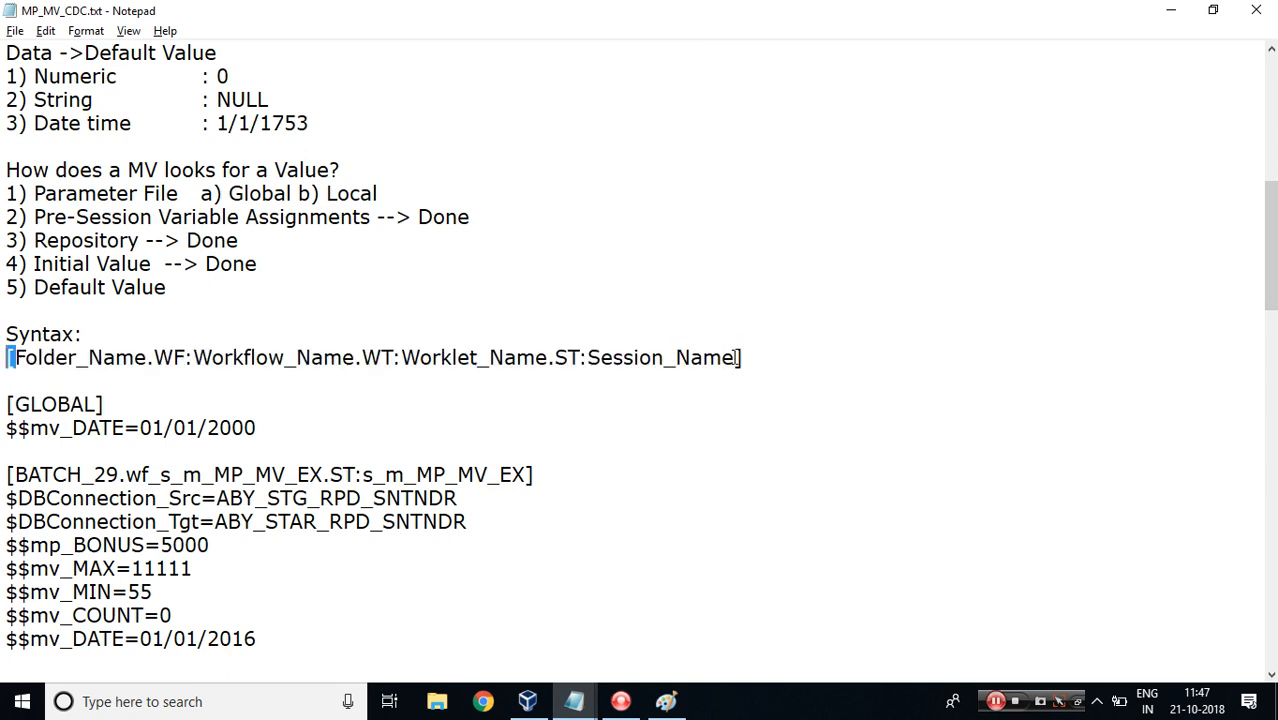
left_click_drag(737, 357, 752, 360)
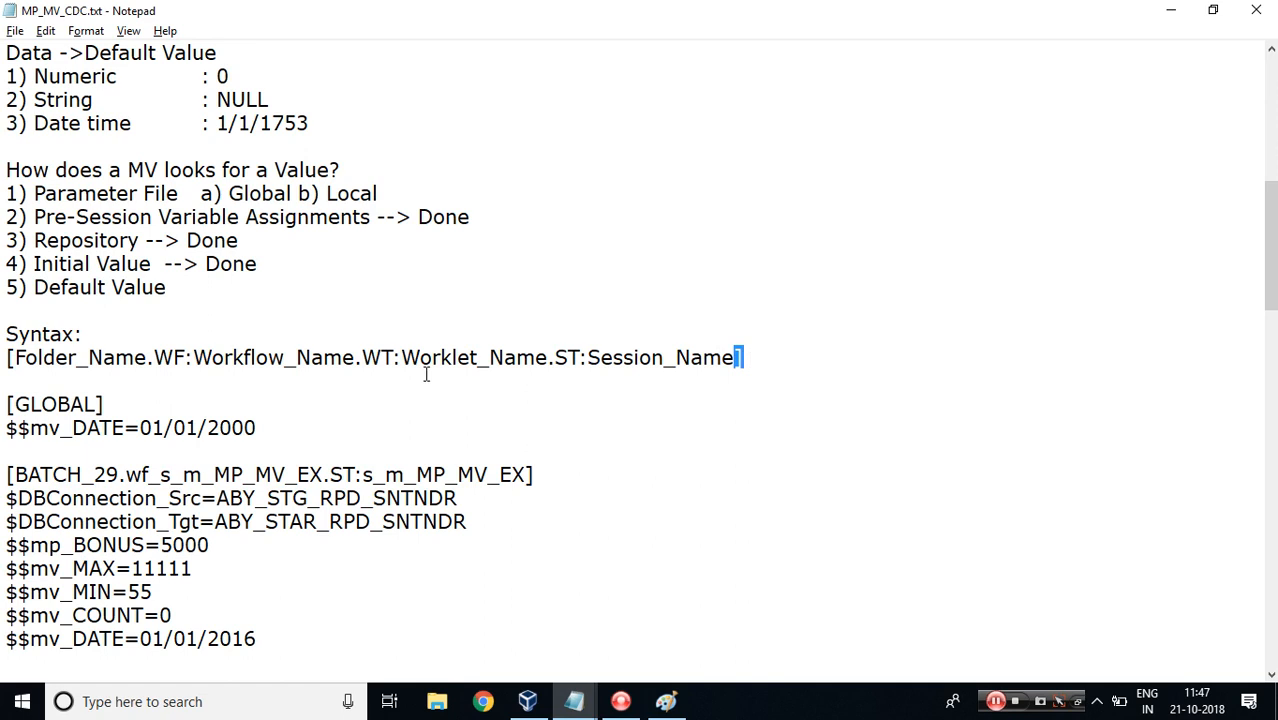
left_click_drag(13, 357, 149, 358)
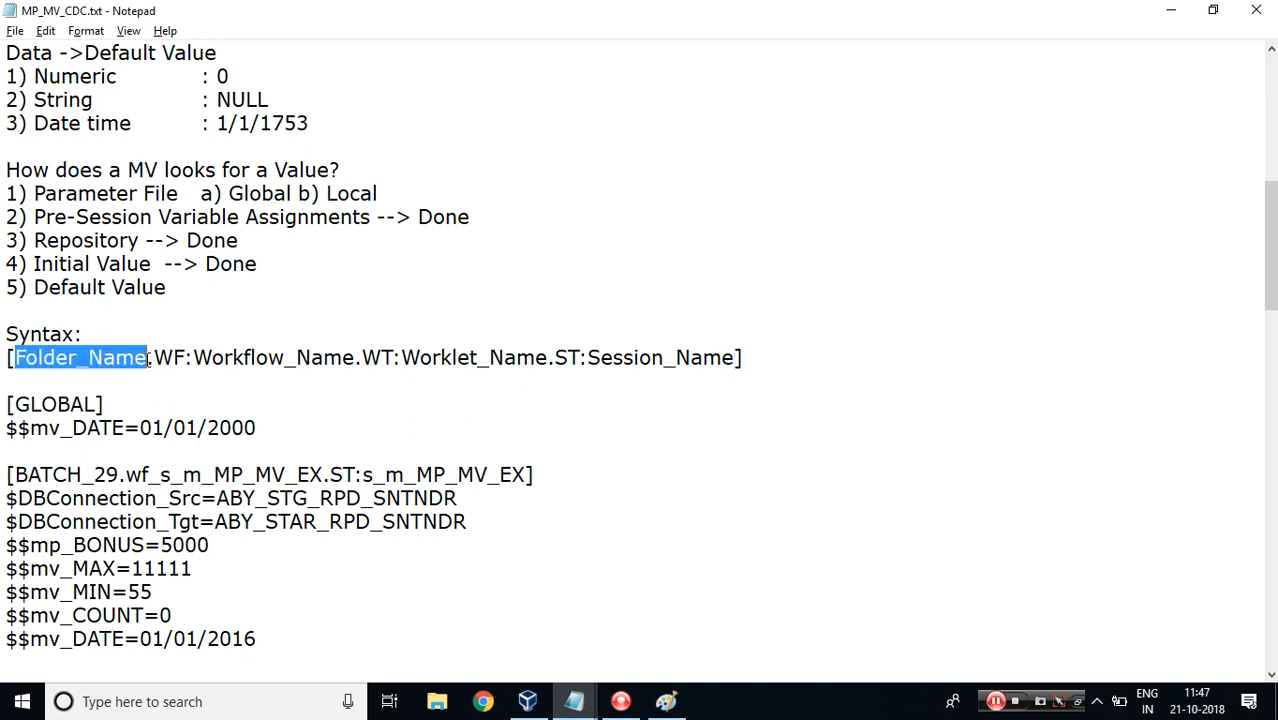
left_click_drag(15, 474, 118, 474)
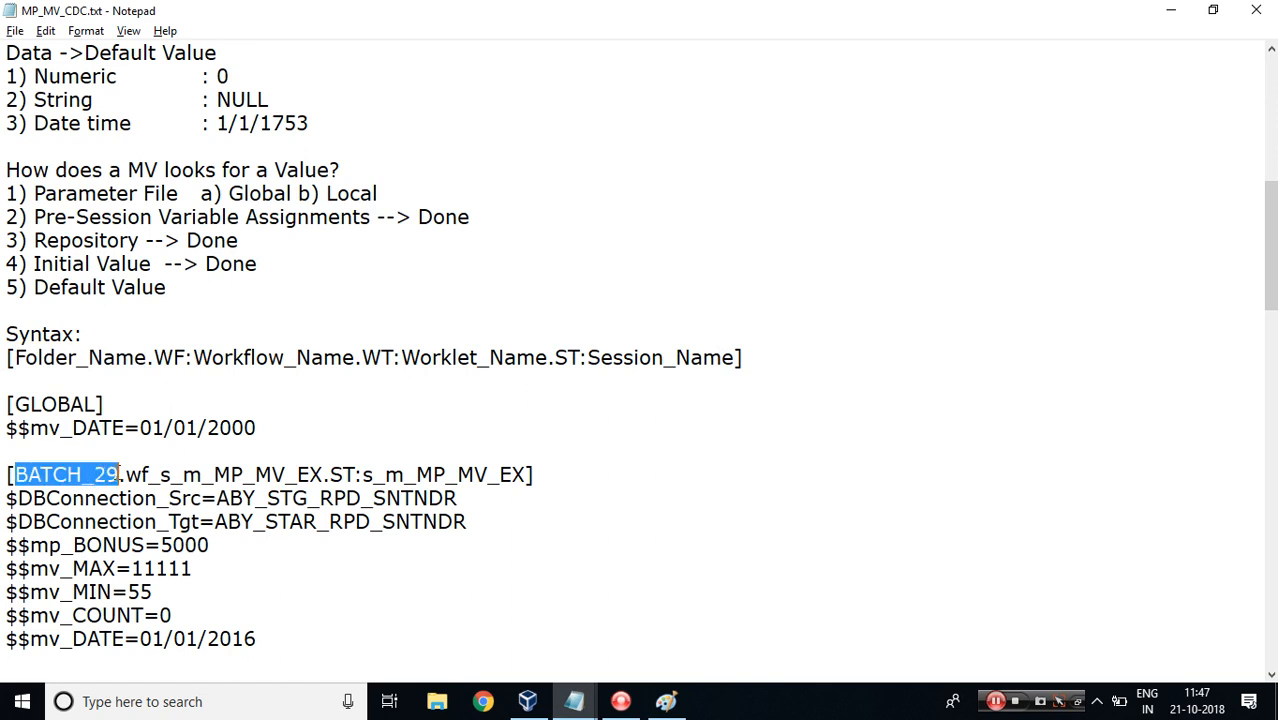
Look at the parameter files in the BWParam folder alongside SQL Developer and the Workflow Manager.
left_click(527, 701)
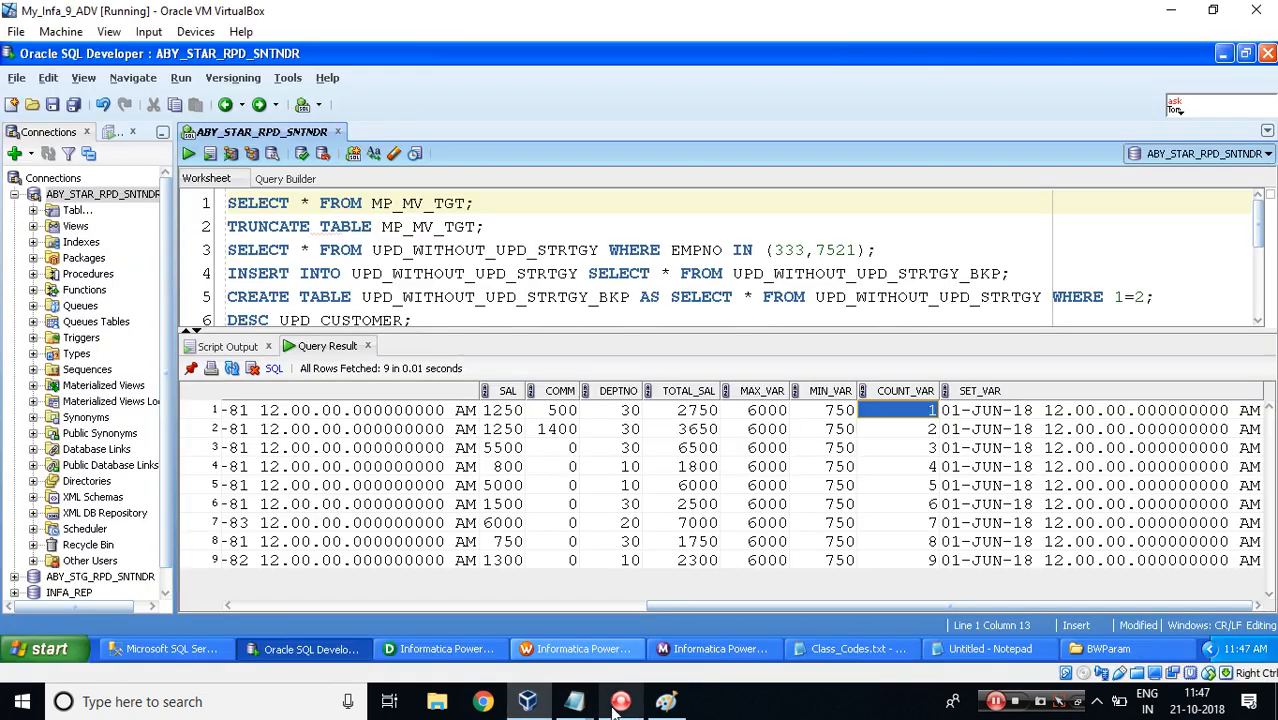
left_click(1100, 649)
left_click(583, 651)
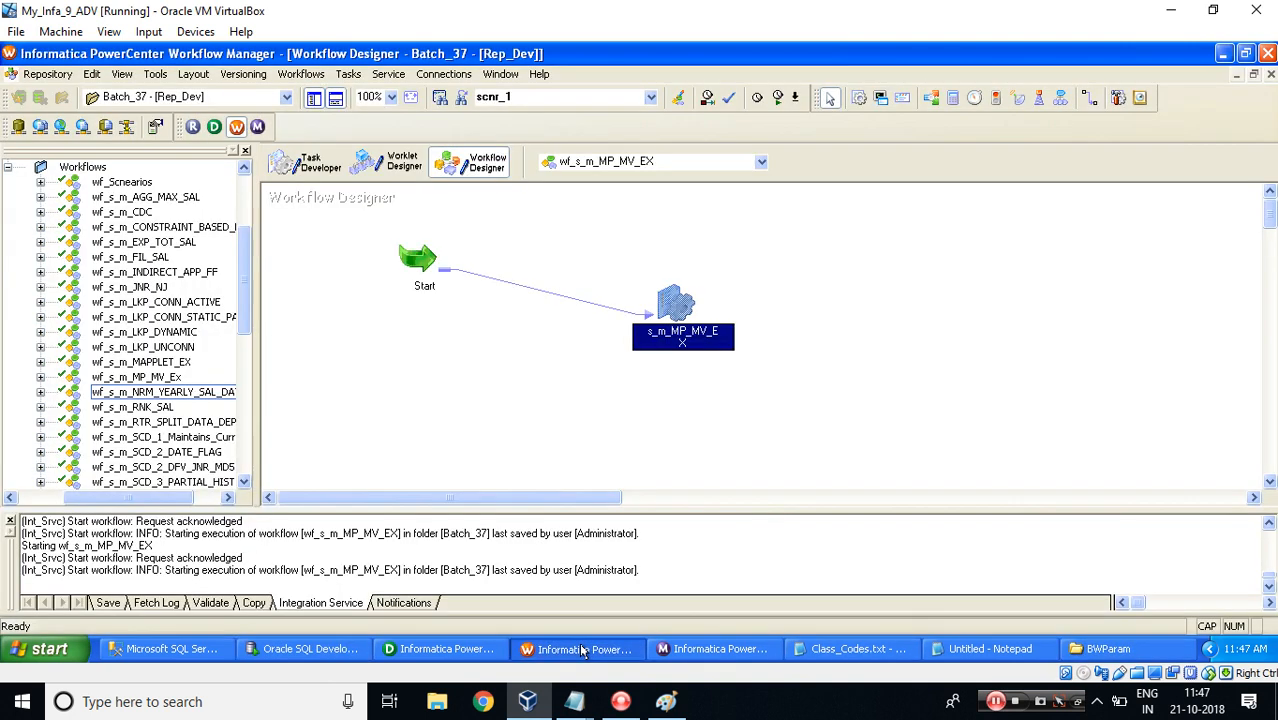
left_click(1100, 649)
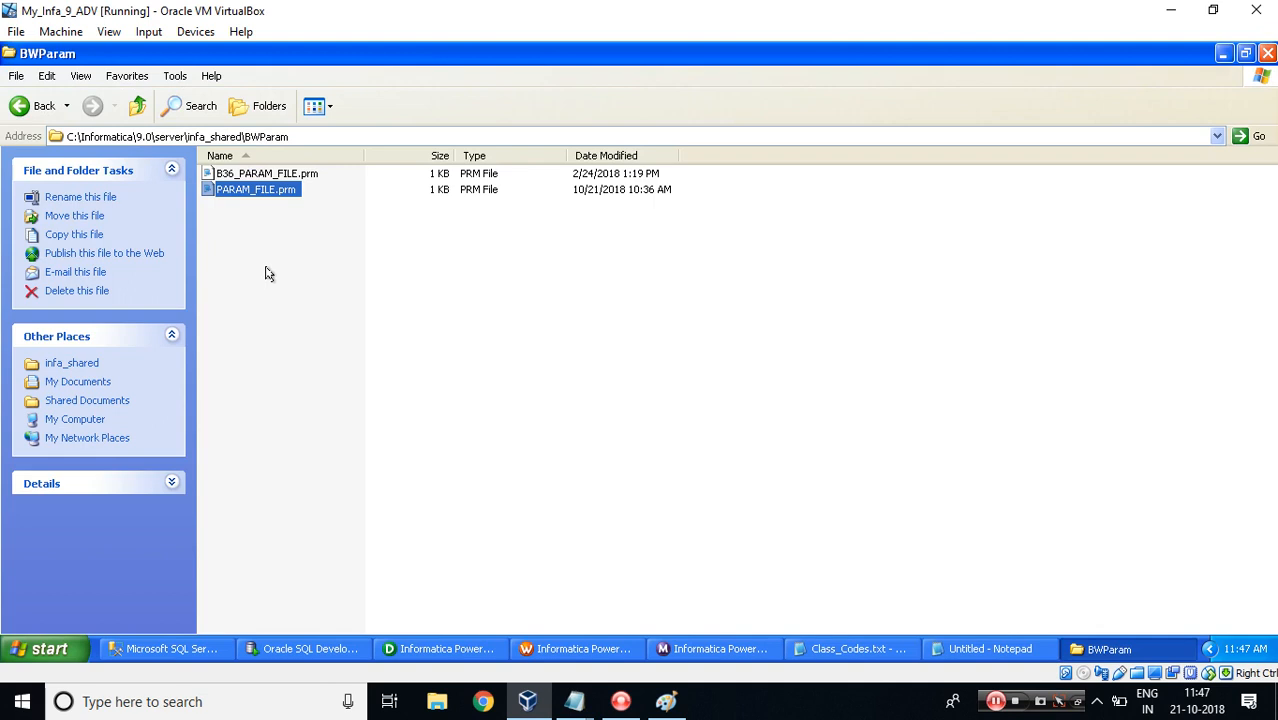
key("alt+Tab")
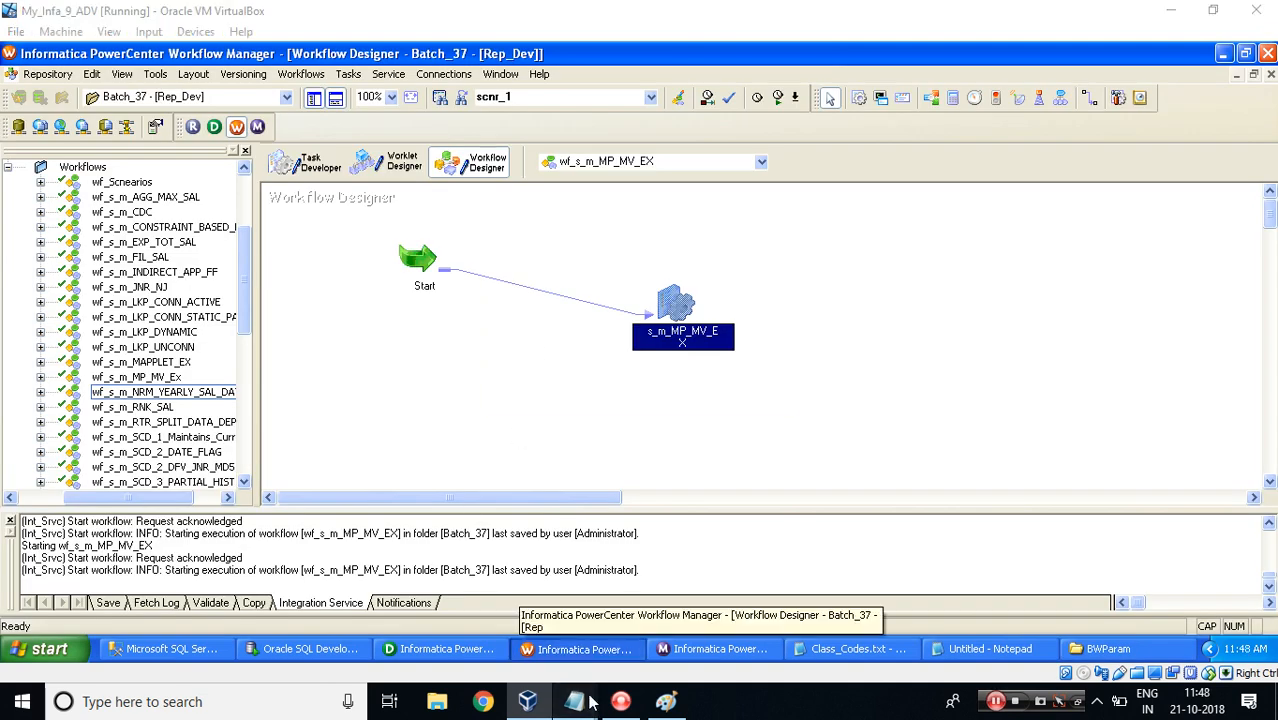
mouse_move(589, 703)
left_click(664, 681)
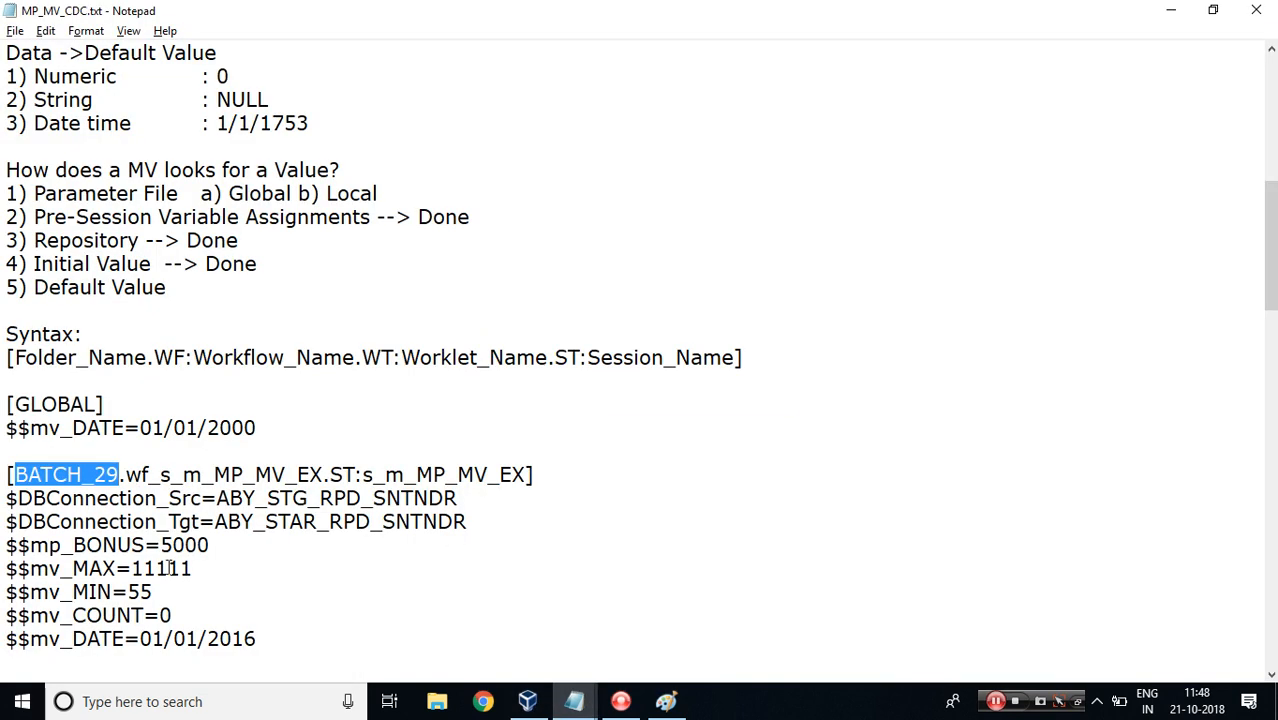
left_click_drag(264, 640, 8, 462)
key("ctrl+c")
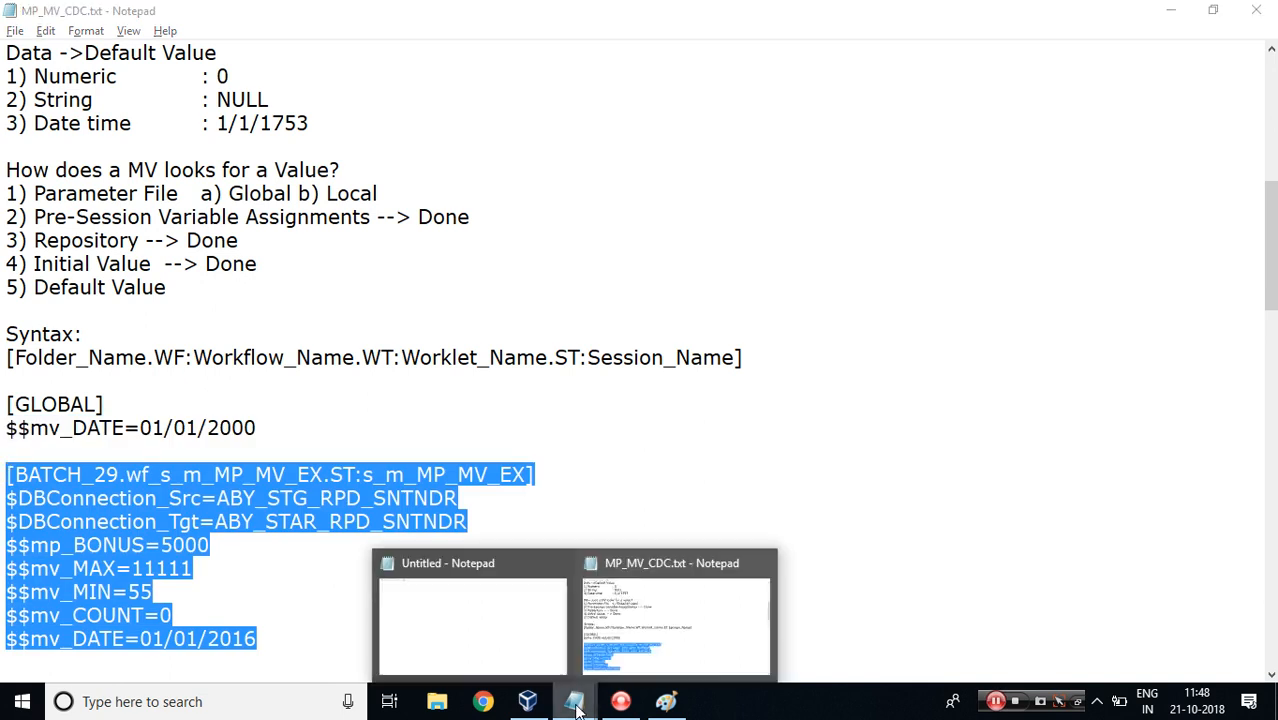
left_click(530, 701)
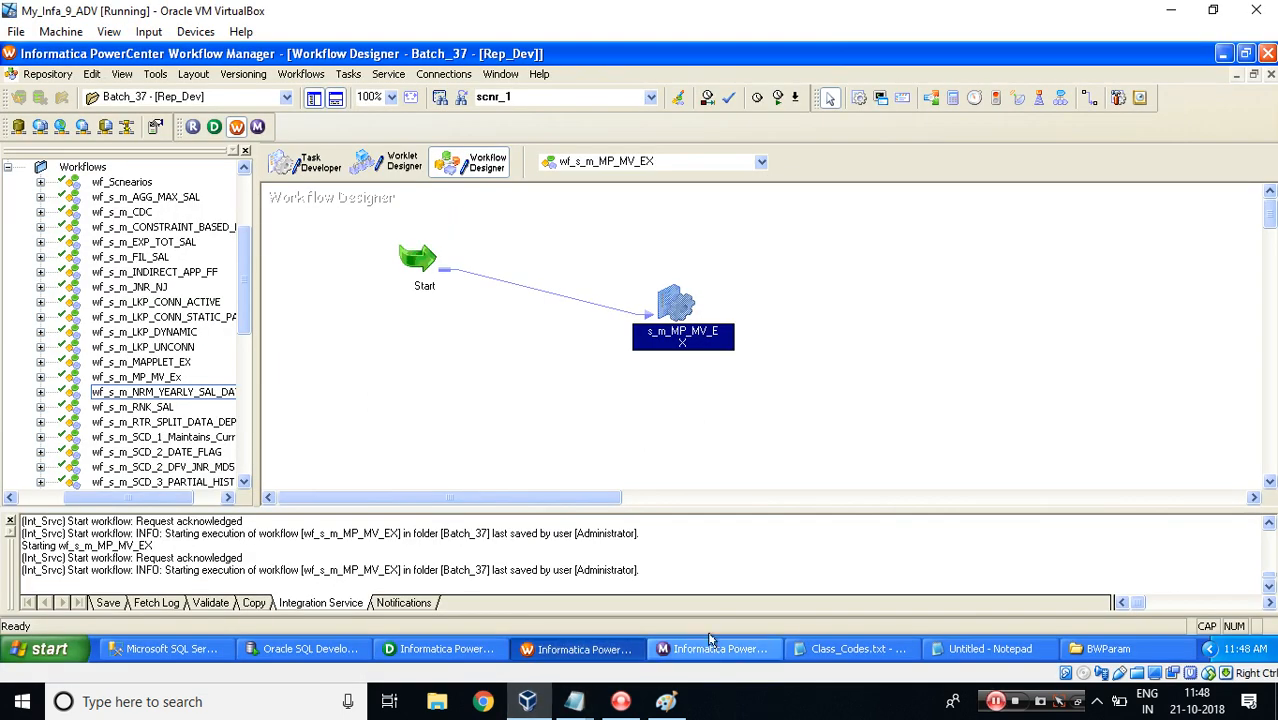
left_click(937, 651)
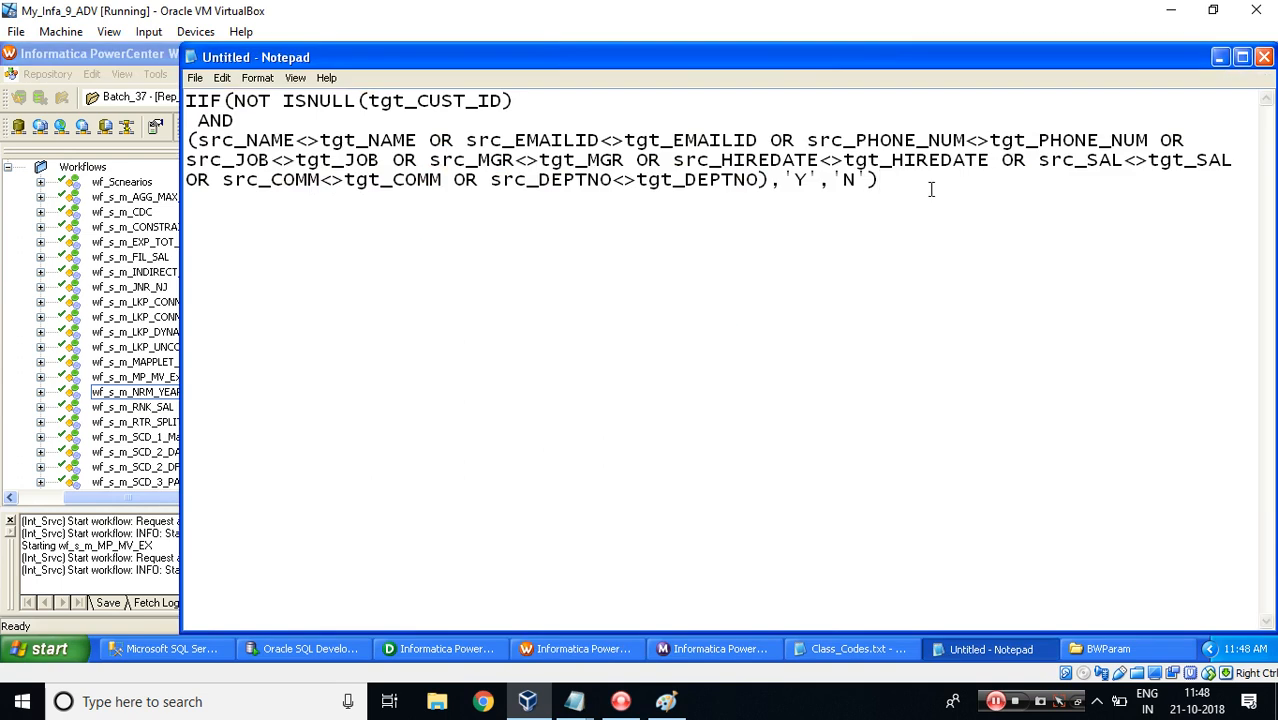
key("ctrl+v")
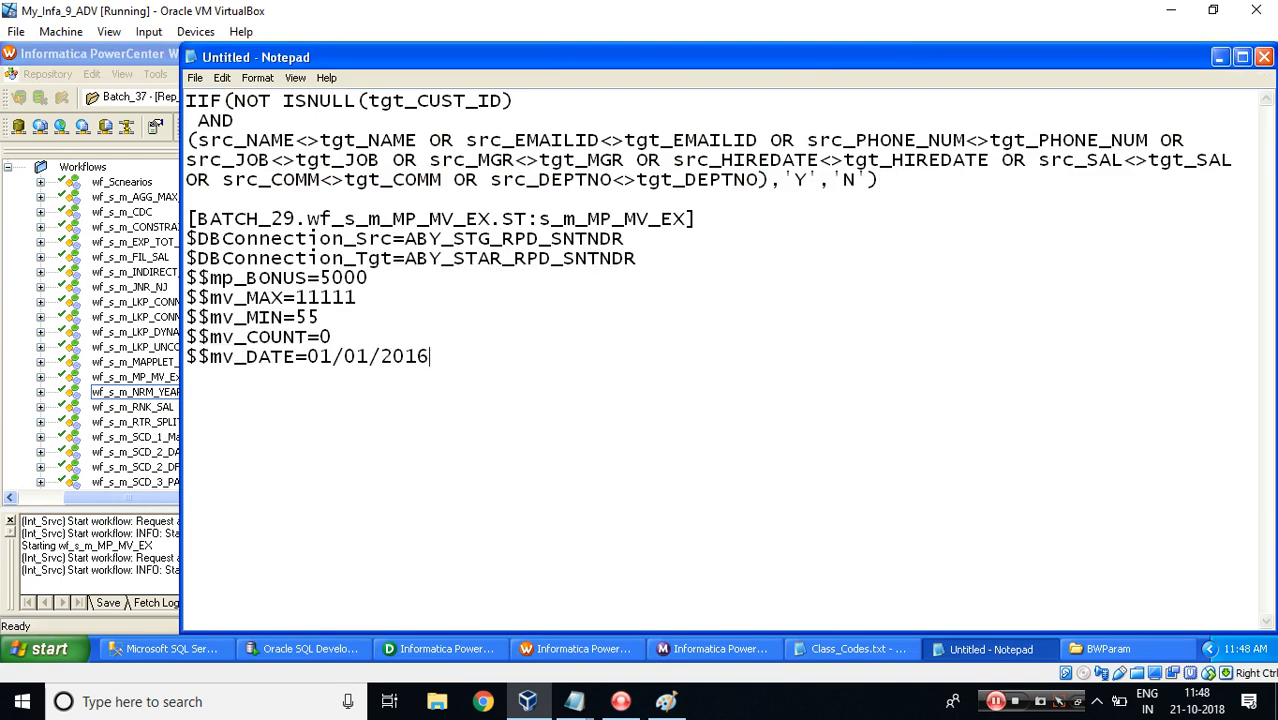
key("ctrl+a")
key("Delete")
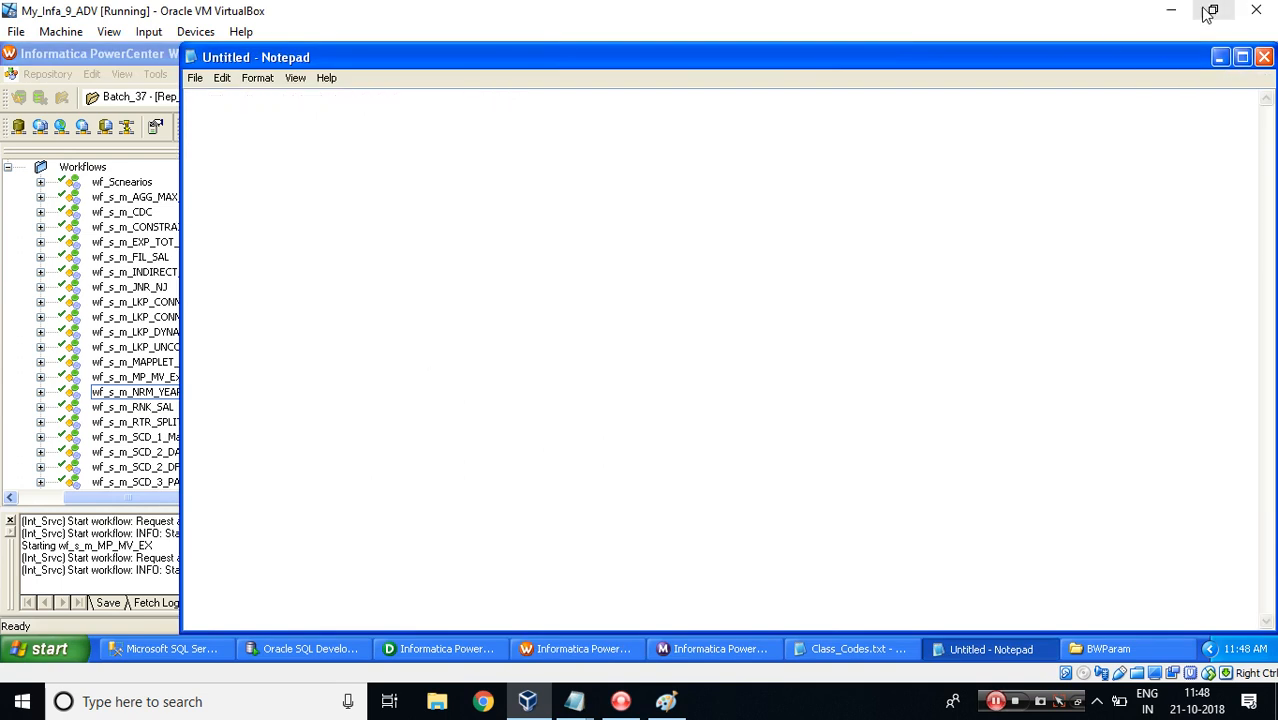
Open the properties of the Batch_37 folder in the Workflow Manager repository navigator to check its exact name.
left_click(1171, 10)
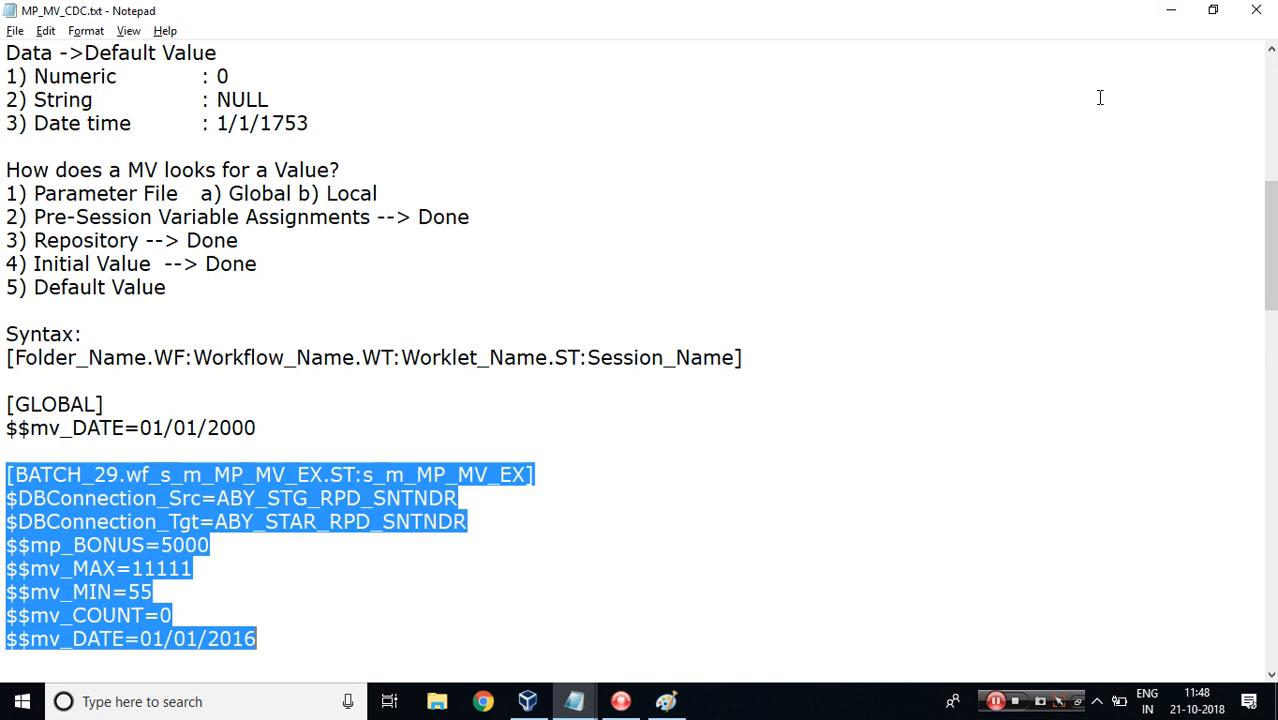
left_click(538, 705)
left_click(462, 648)
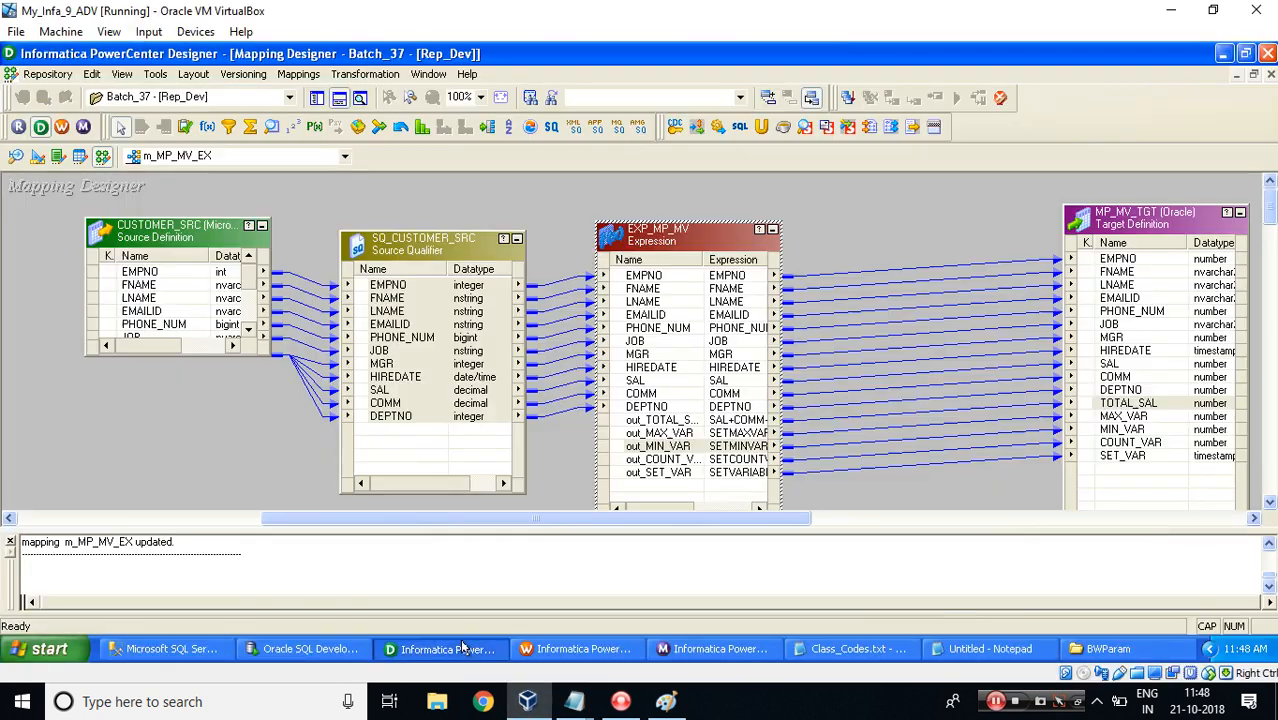
left_click(558, 650)
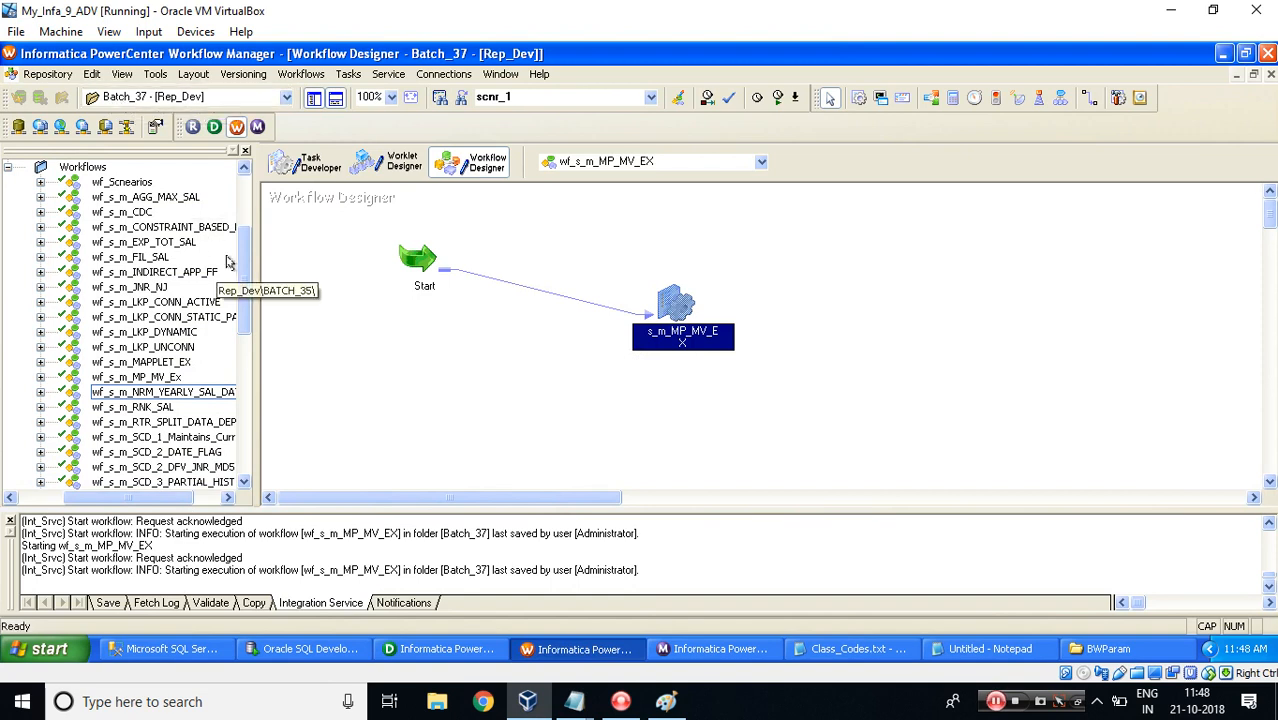
scroll(238, 246, "up", 4)
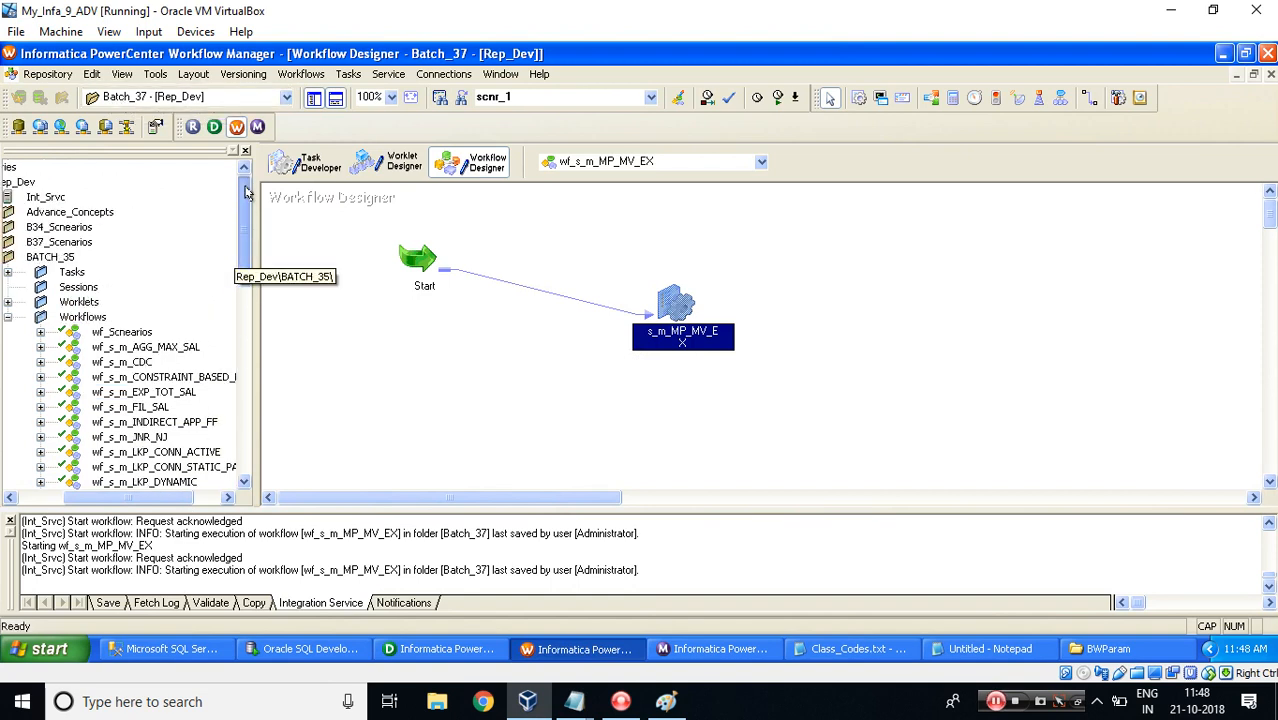
double_click(62, 259)
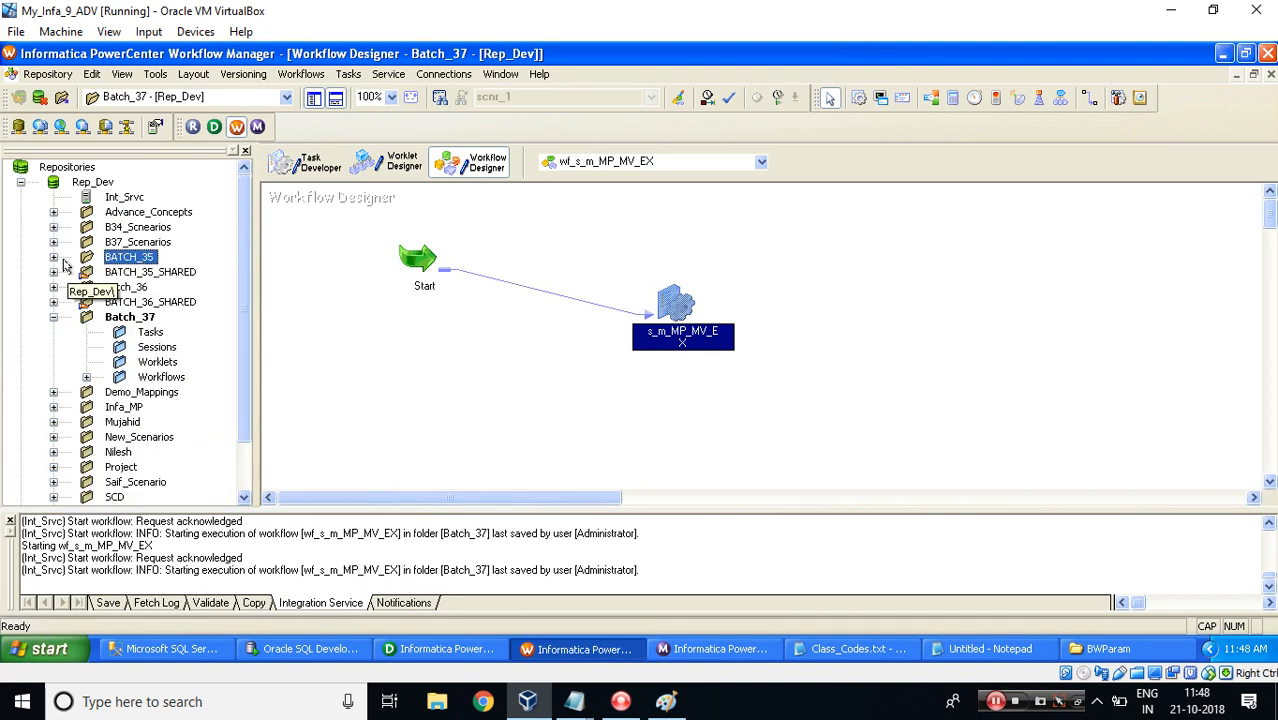
right_click(130, 318)
left_click(172, 438)
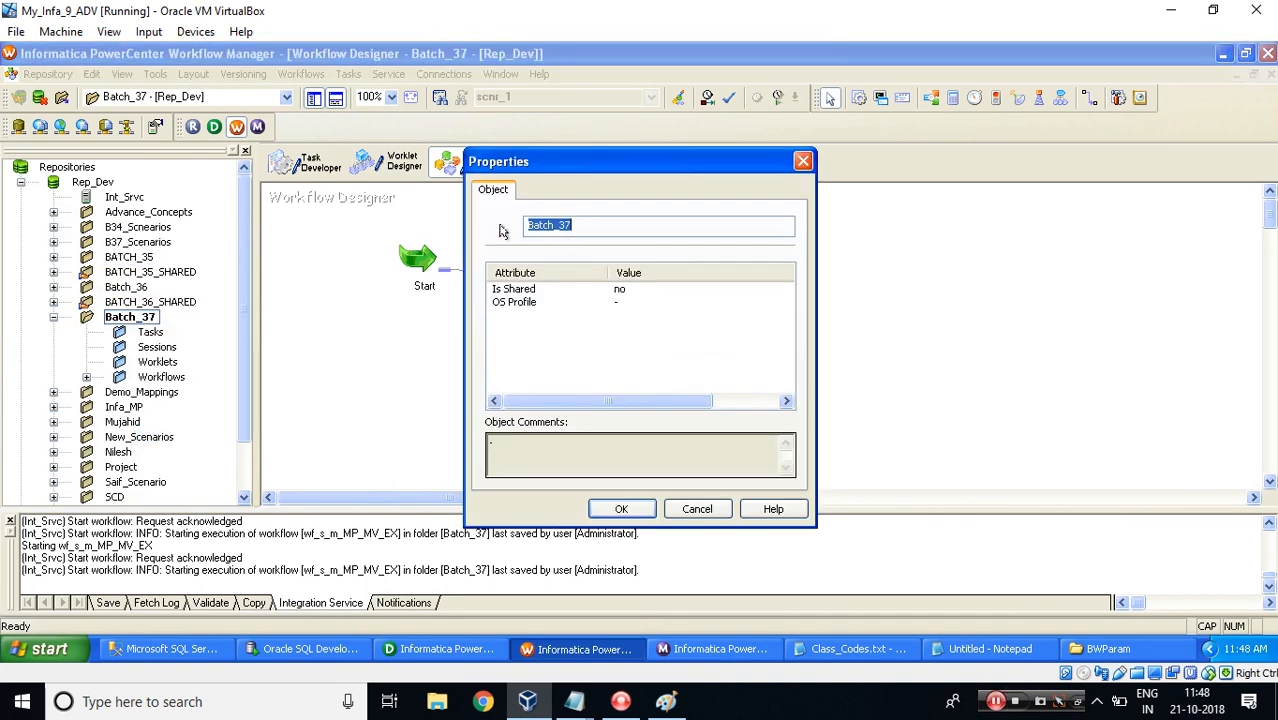
Replace the folder name BATCH_29 with Batch_37 in the session section header of the parameter notes.
mouse_move(574, 703)
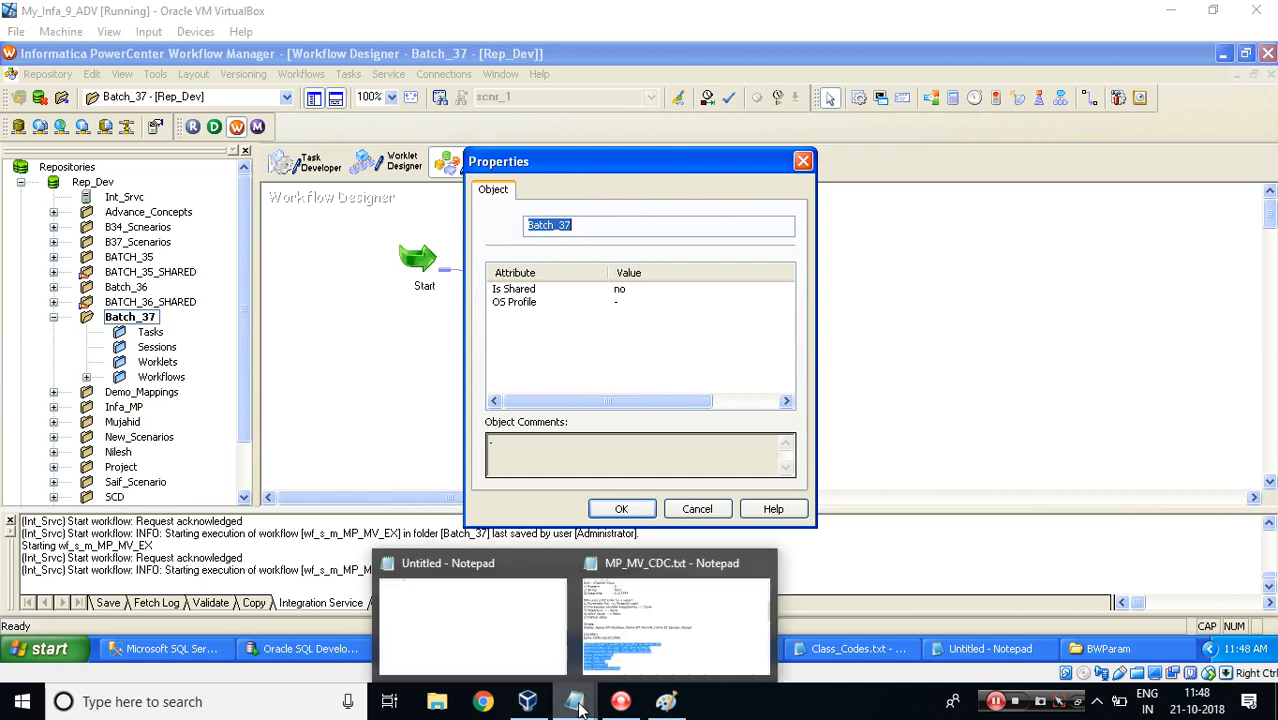
left_click(621, 620)
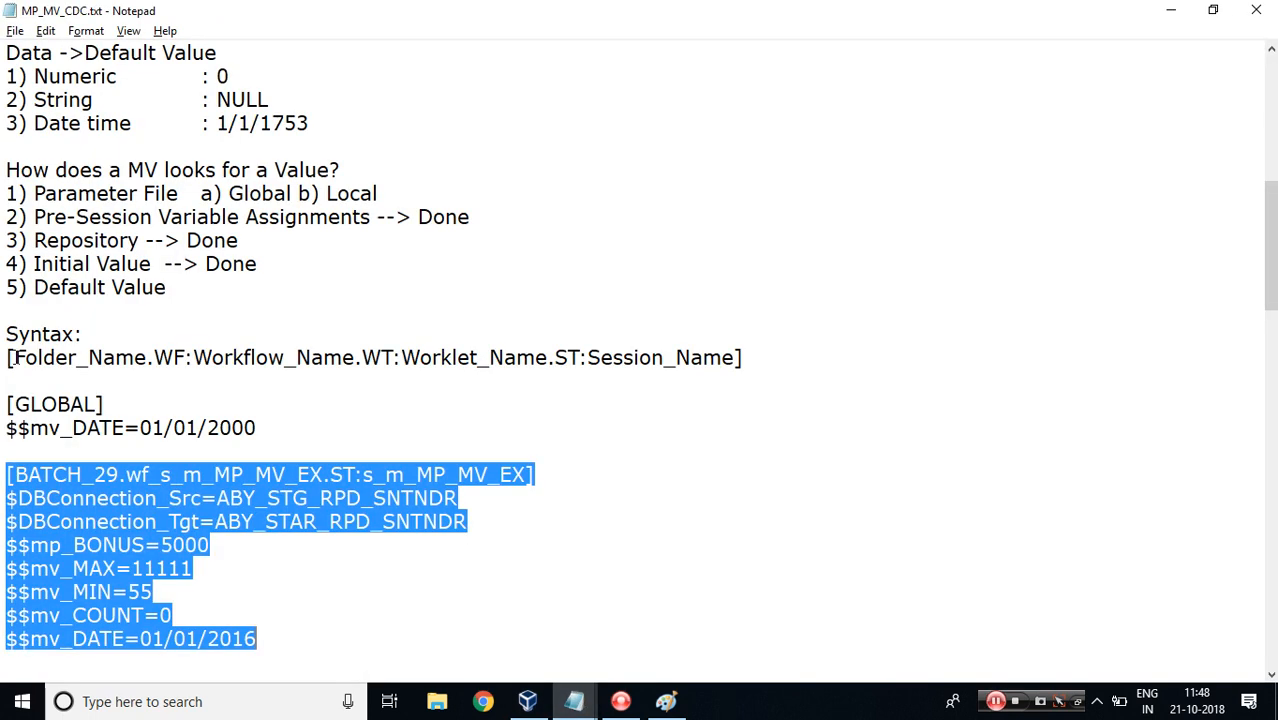
left_click_drag(14, 357, 147, 357)
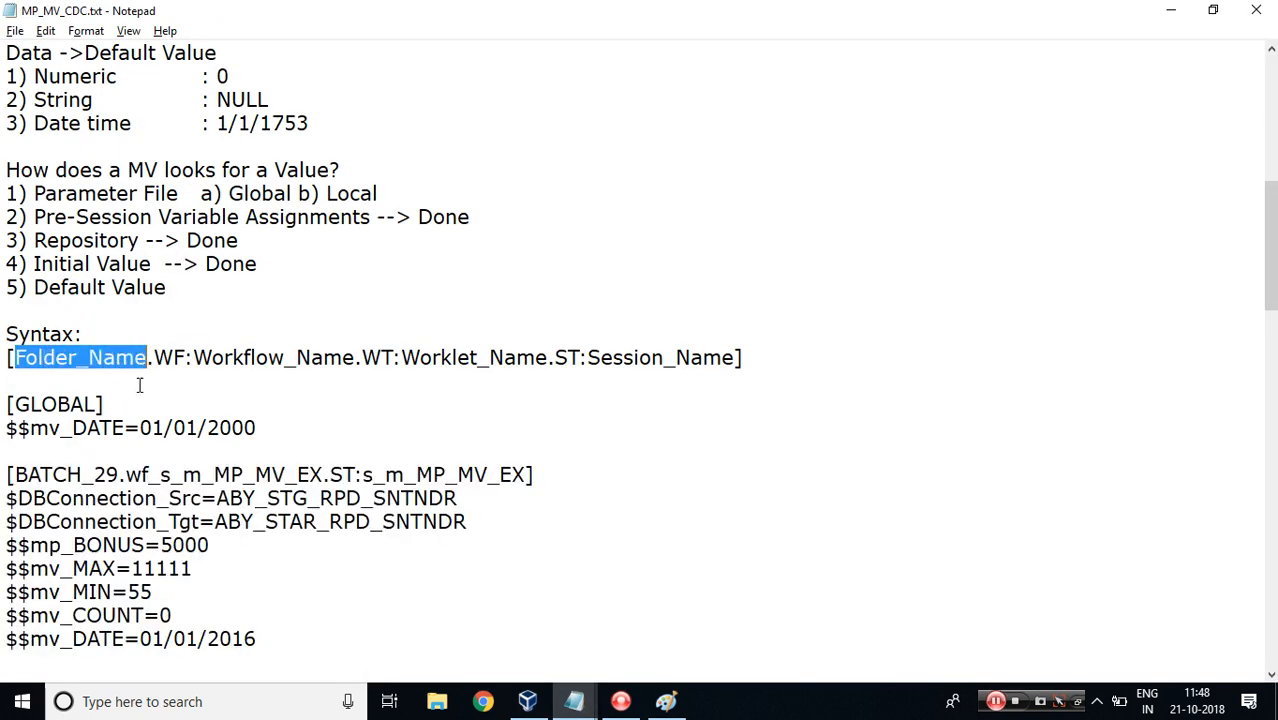
left_click_drag(15, 474, 120, 474)
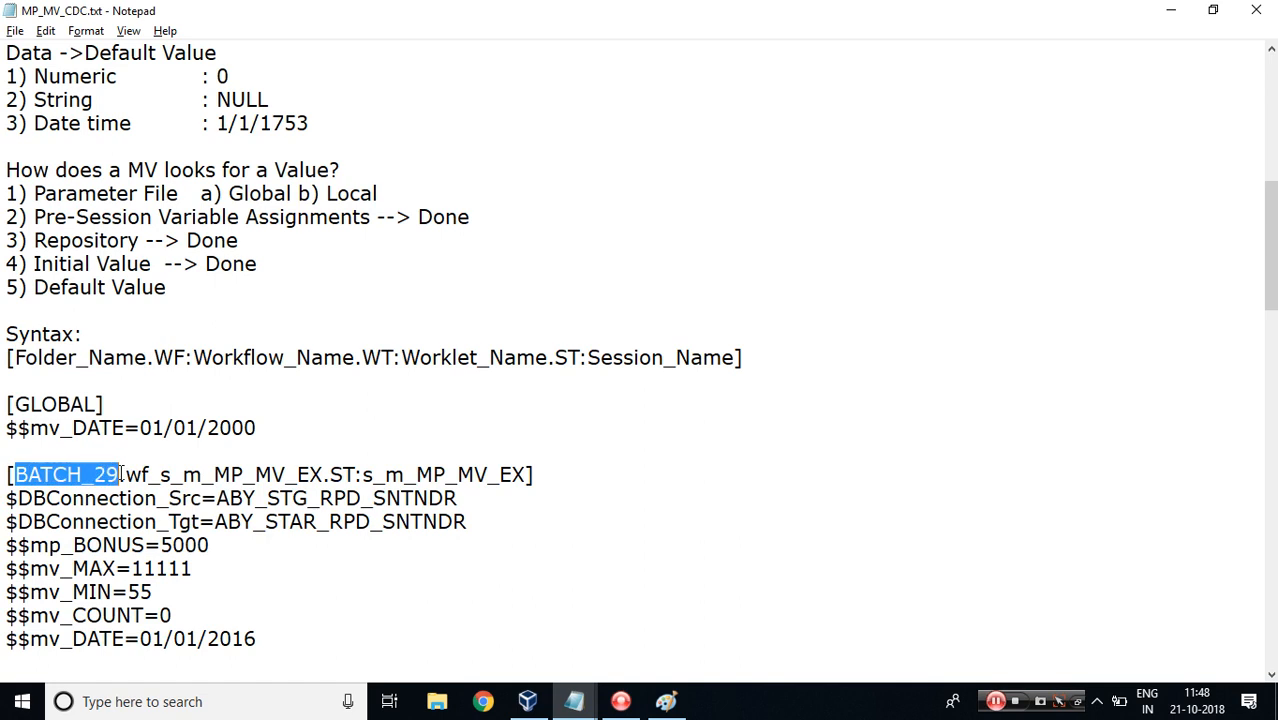
type("Batch_37")
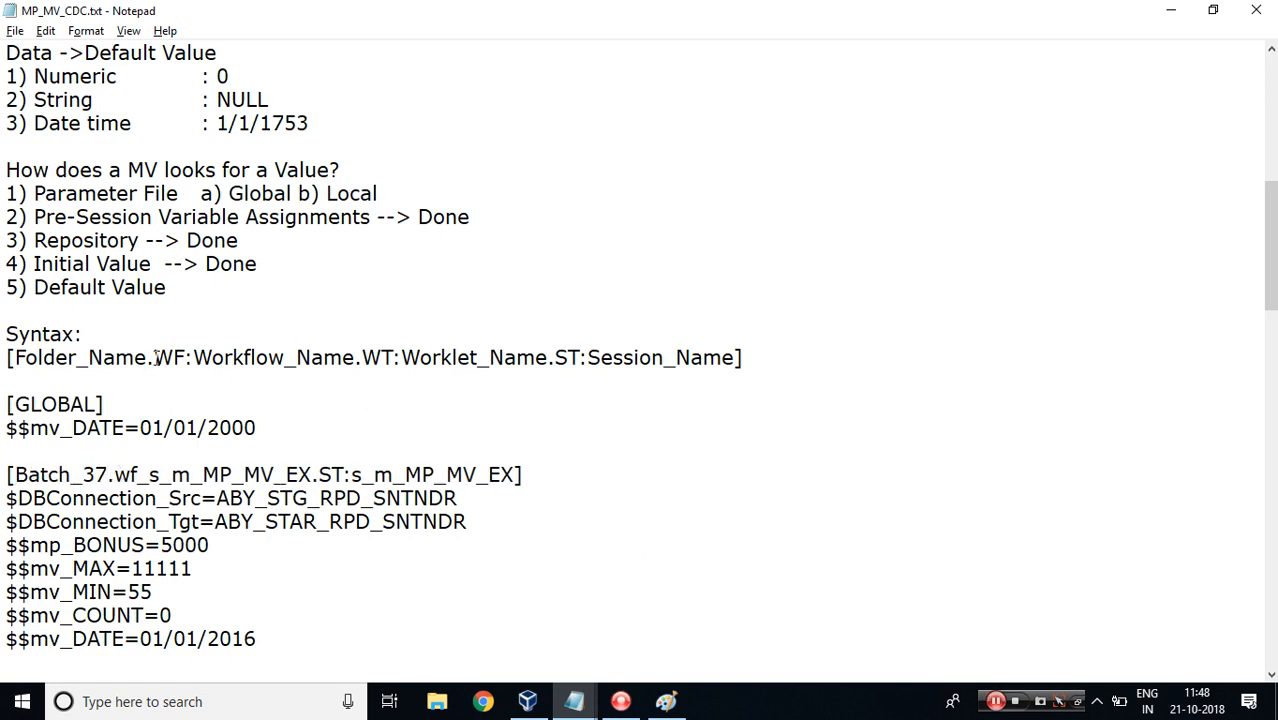
Replace the header's lowercase workflow segment with the WF: prefix, following the syntax line.
left_click_drag(153, 357, 194, 357)
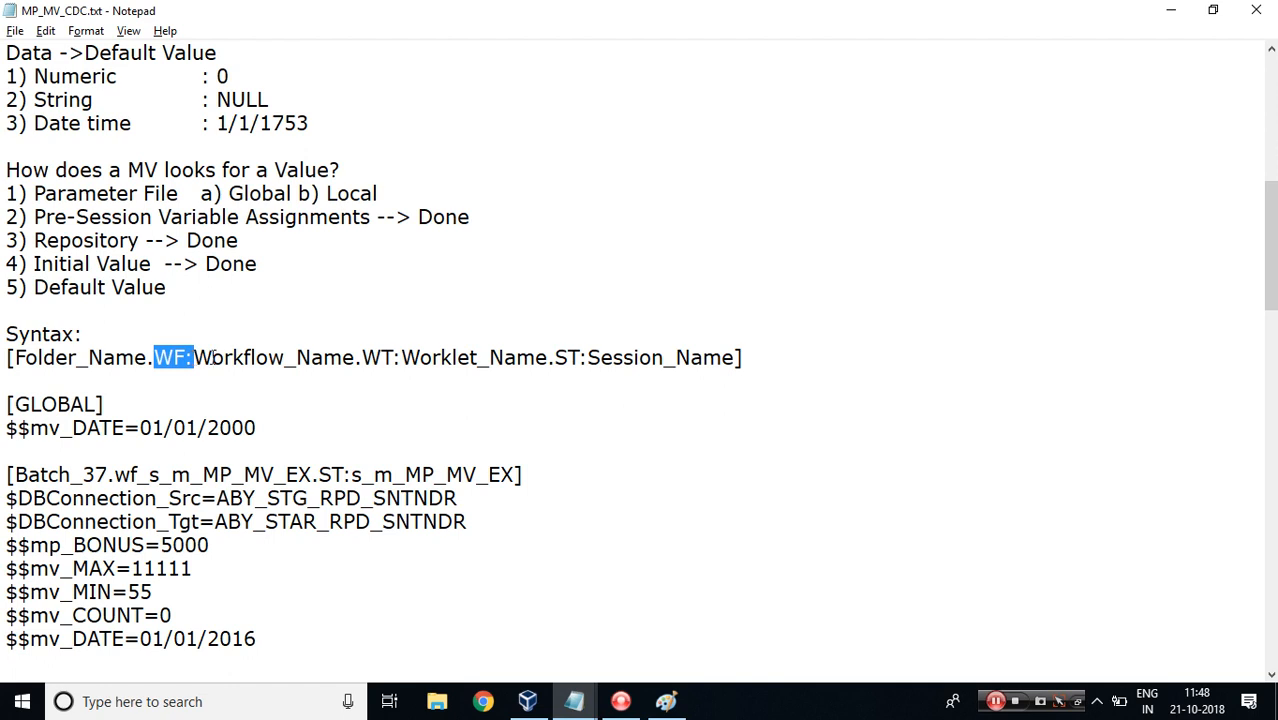
left_click_drag(195, 357, 357, 360)
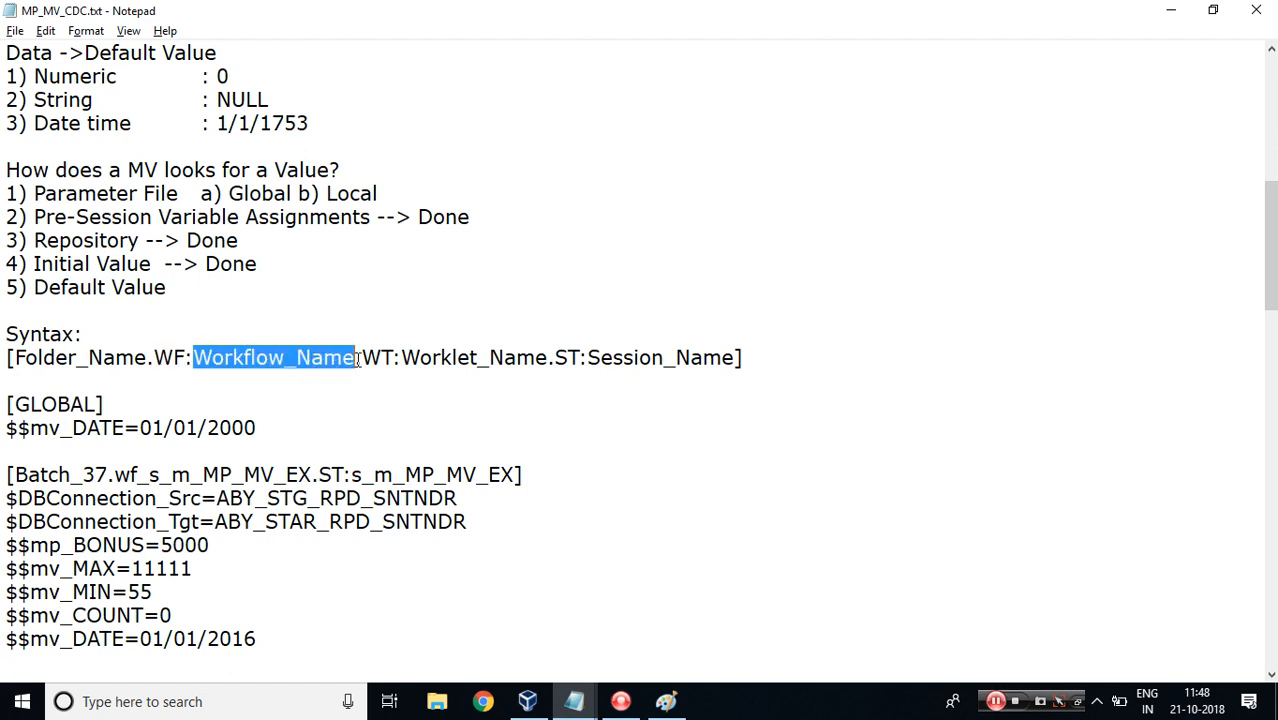
left_click_drag(115, 474, 313, 474)
key("ctrl+c")
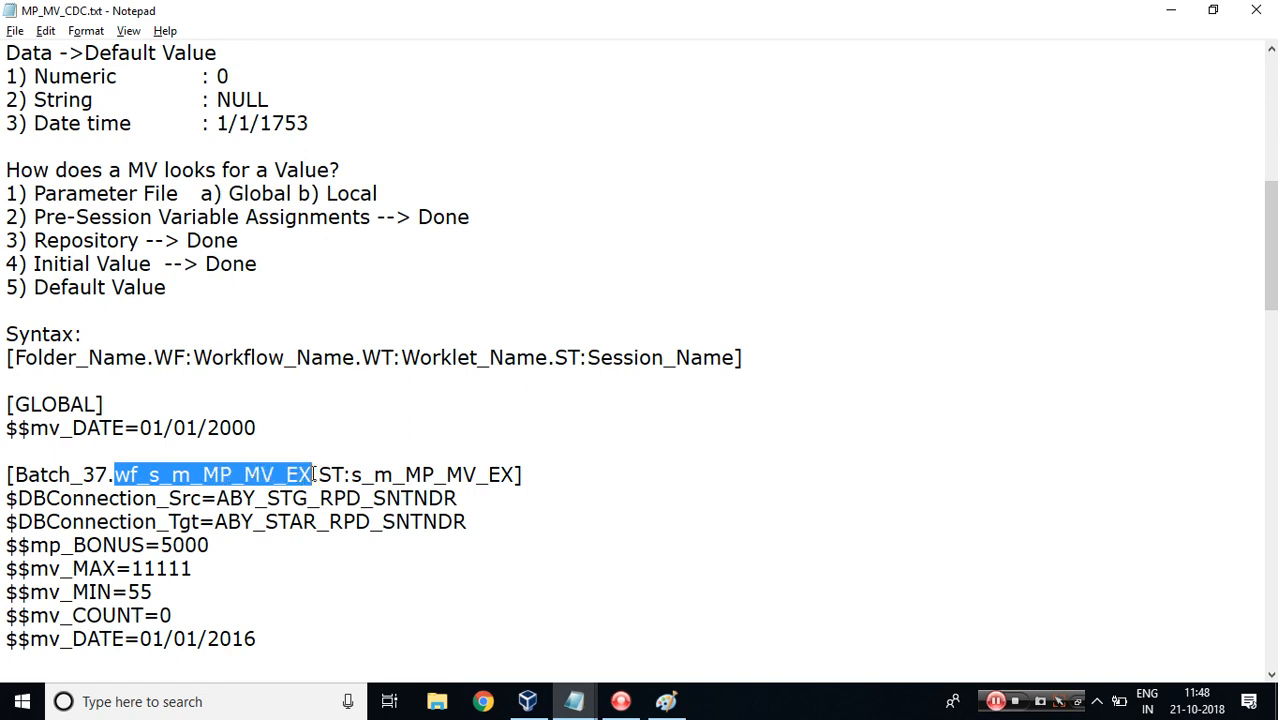
key("Delete")
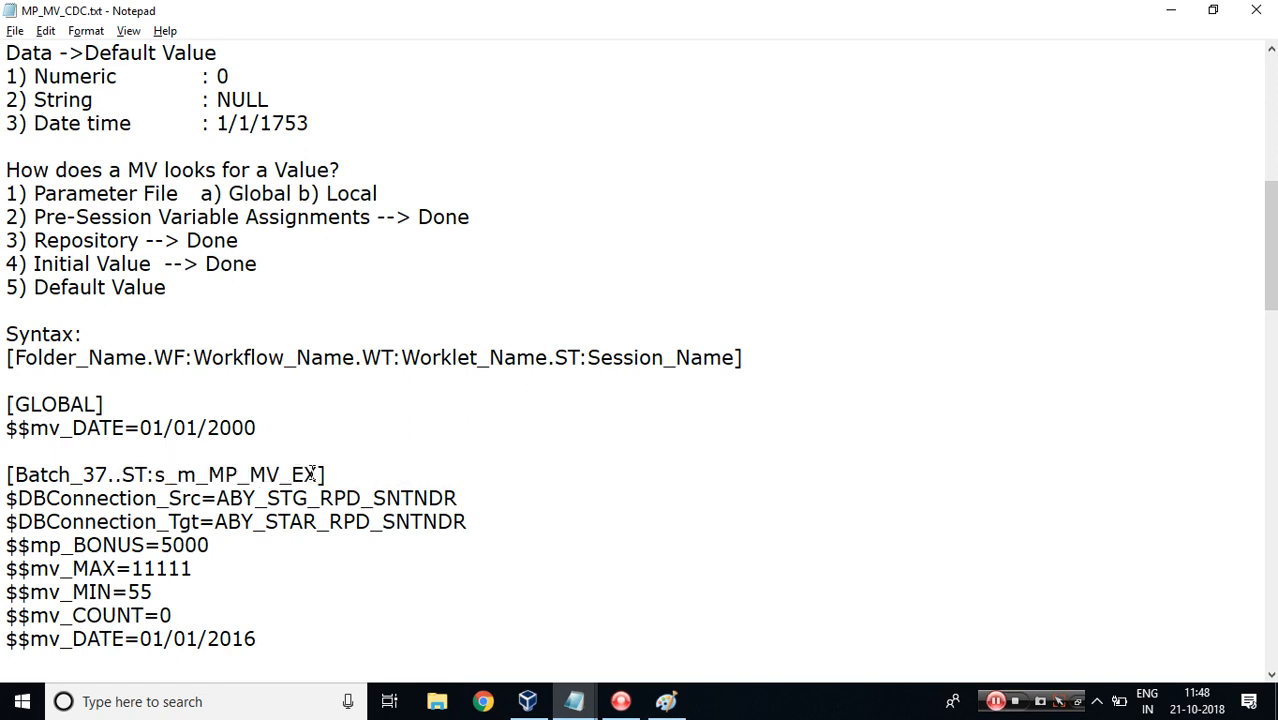
type("WF:")
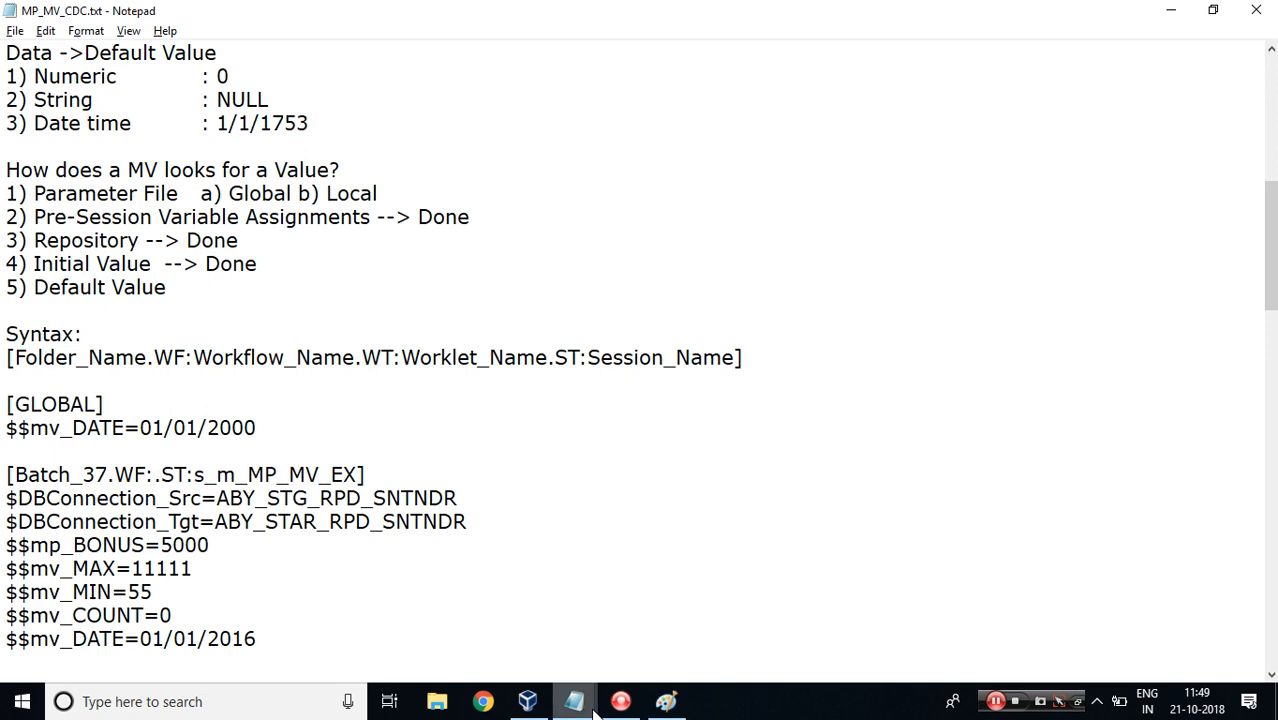
Copy the workflow name wf_s_m_MP_MV_EX from the Edit Workflow dialog and paste it after WF: in the header.
left_click(528, 701)
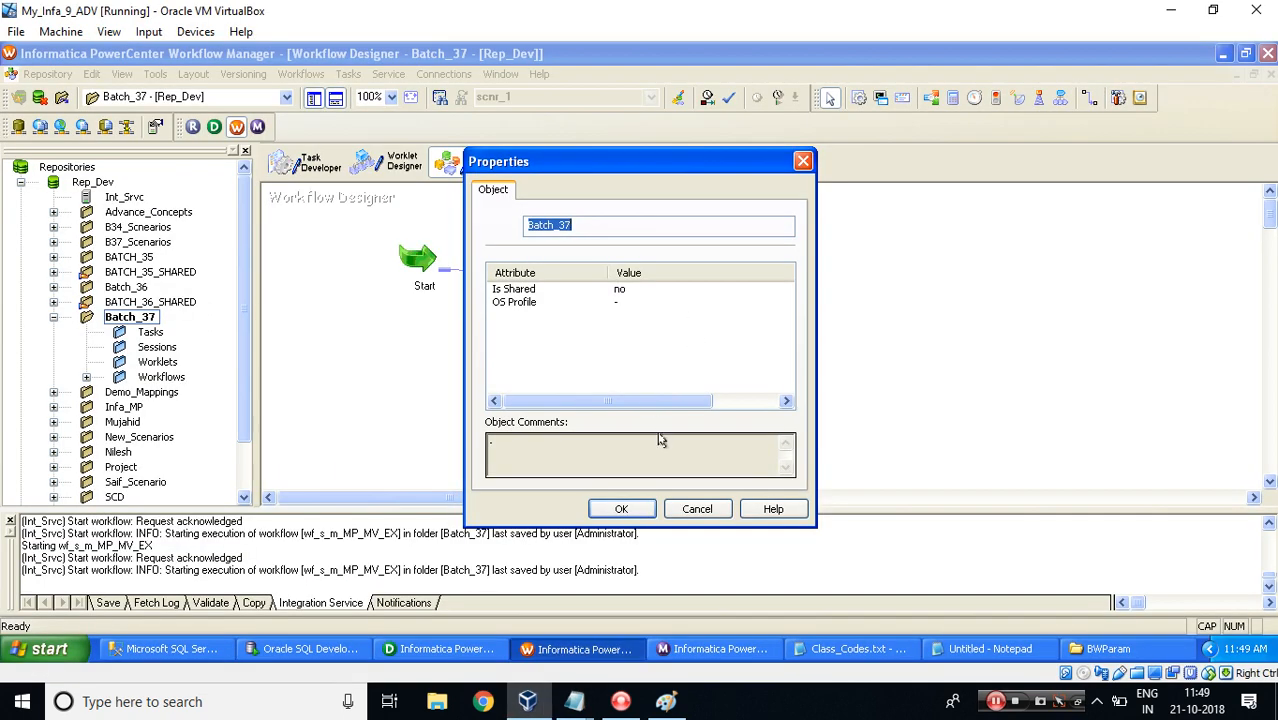
key("Escape")
left_click(302, 74)
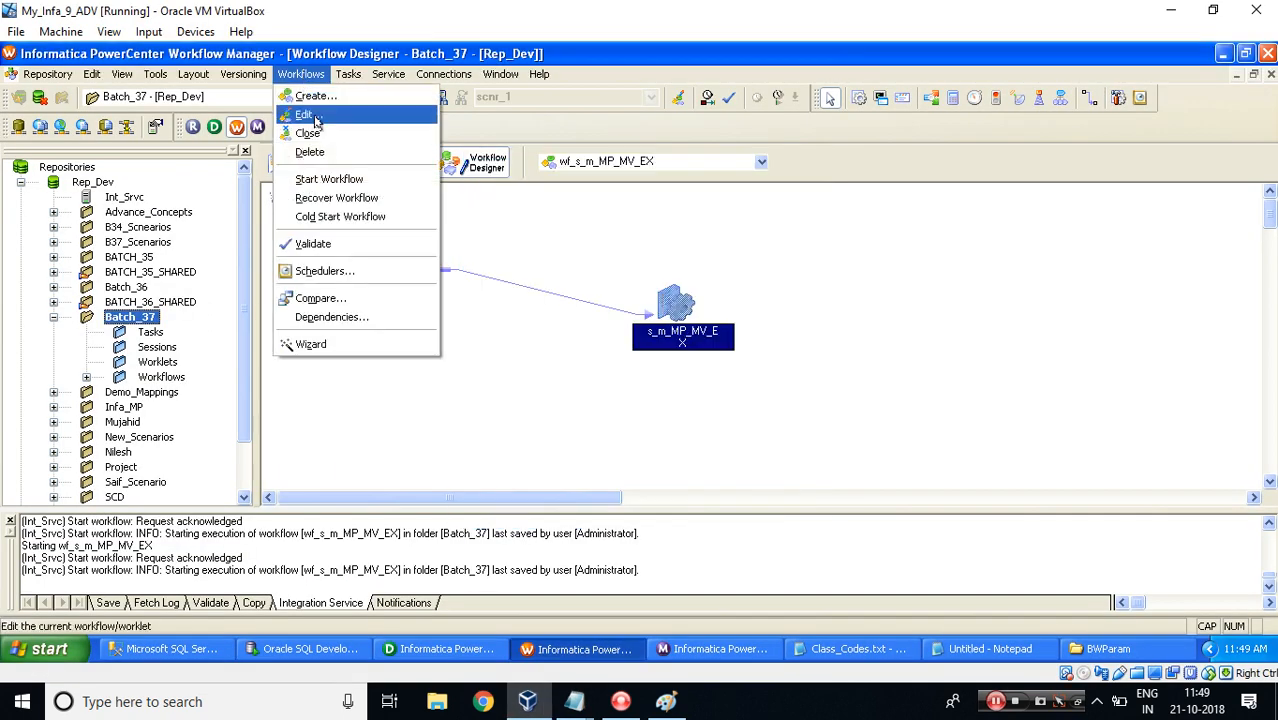
left_click(310, 114)
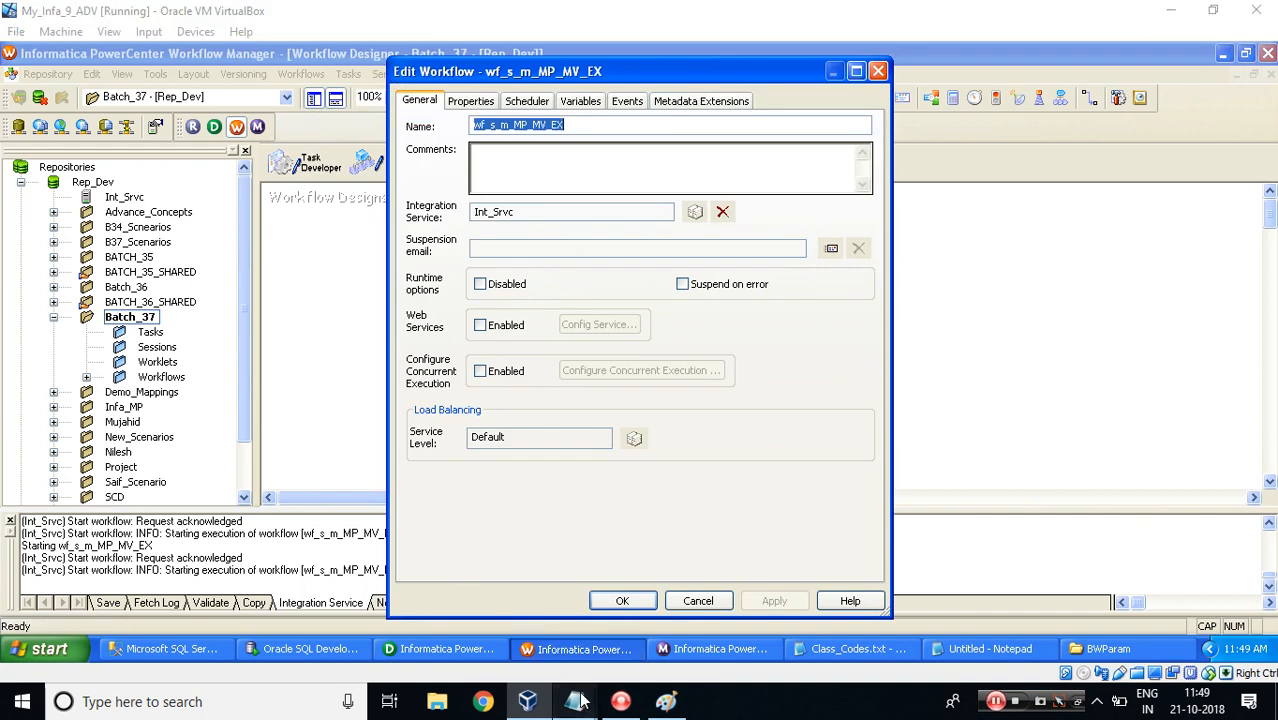
mouse_move(580, 703)
left_click(687, 583)
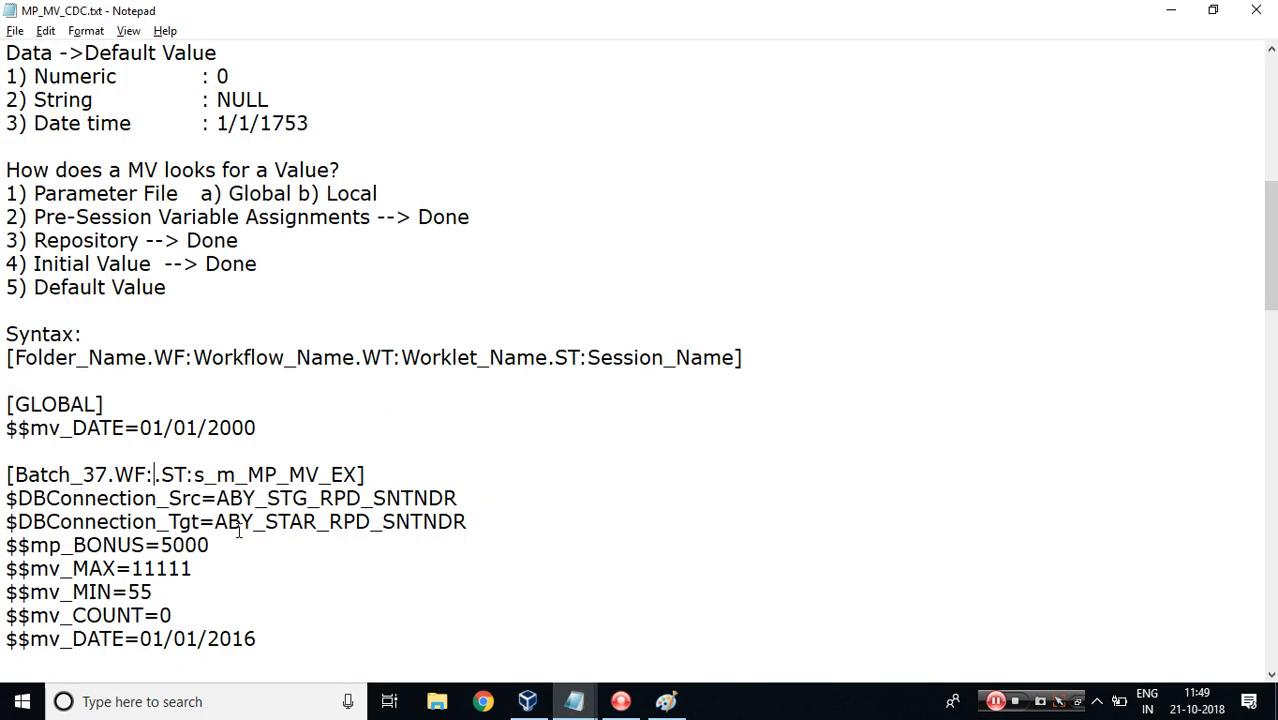
key("ctrl+v")
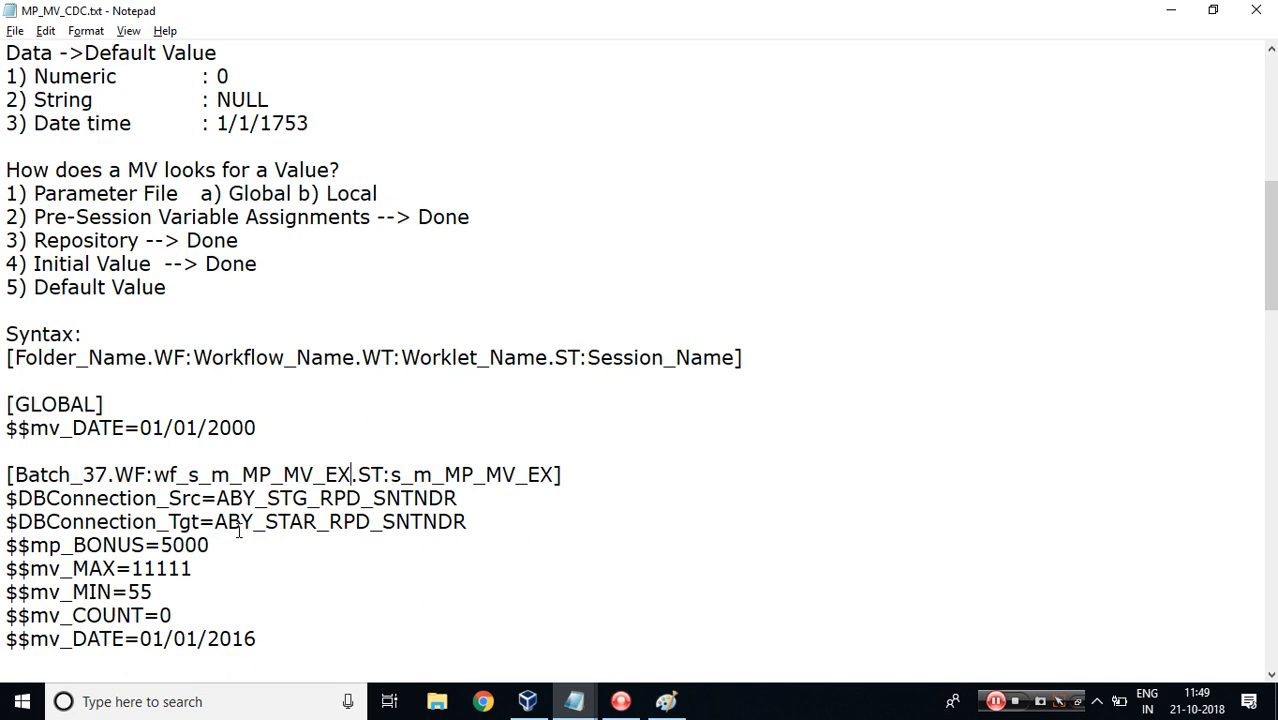
left_click_drag(361, 357, 549, 358)
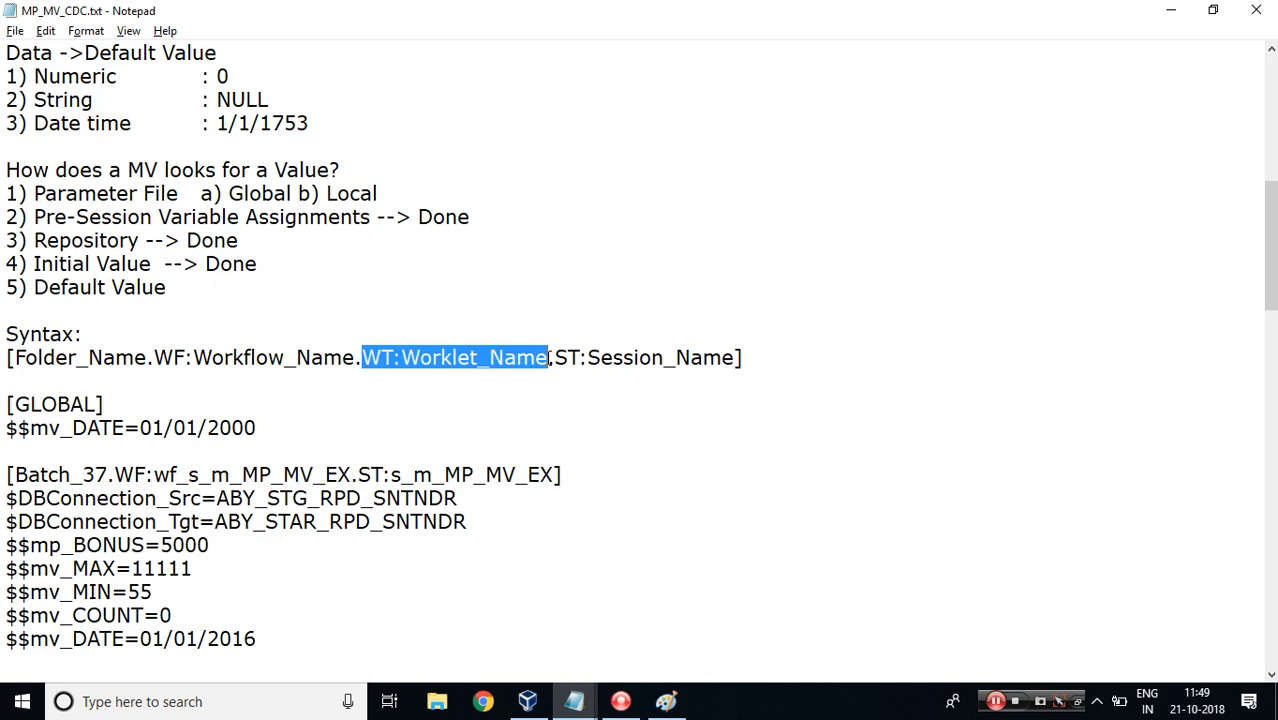
left_click_drag(555, 357, 736, 357)
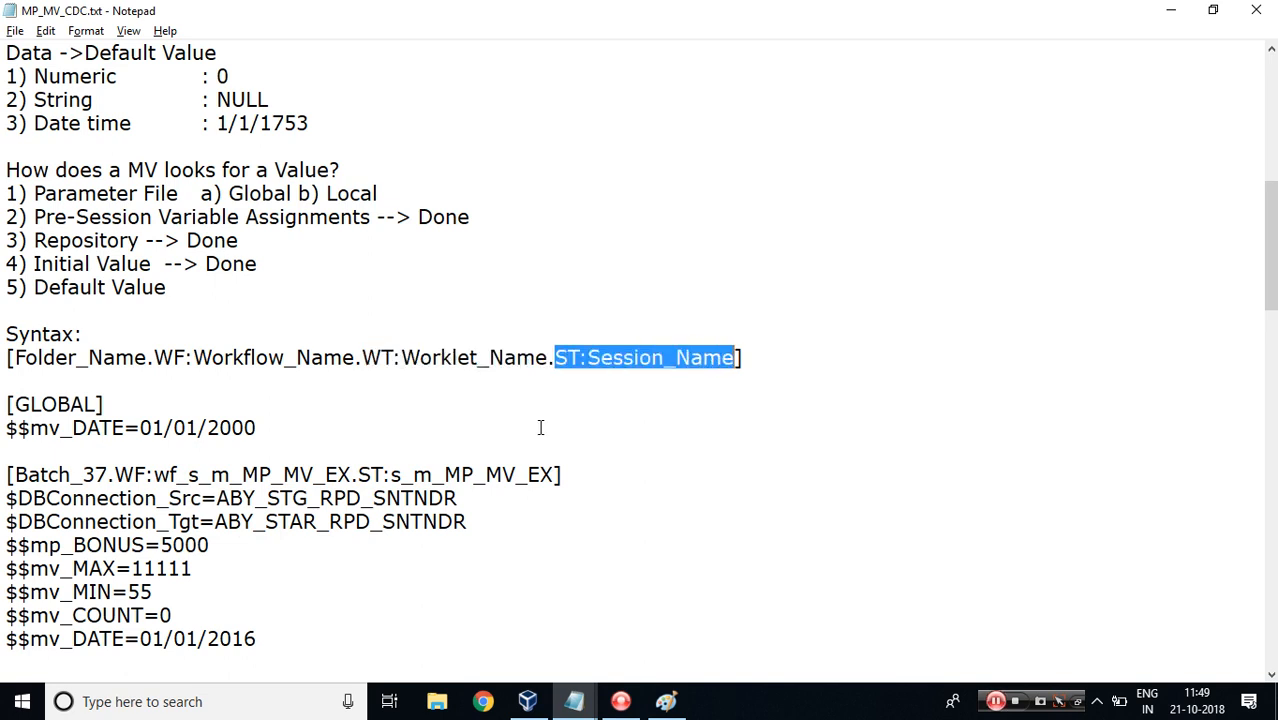
left_click_drag(391, 476, 552, 472)
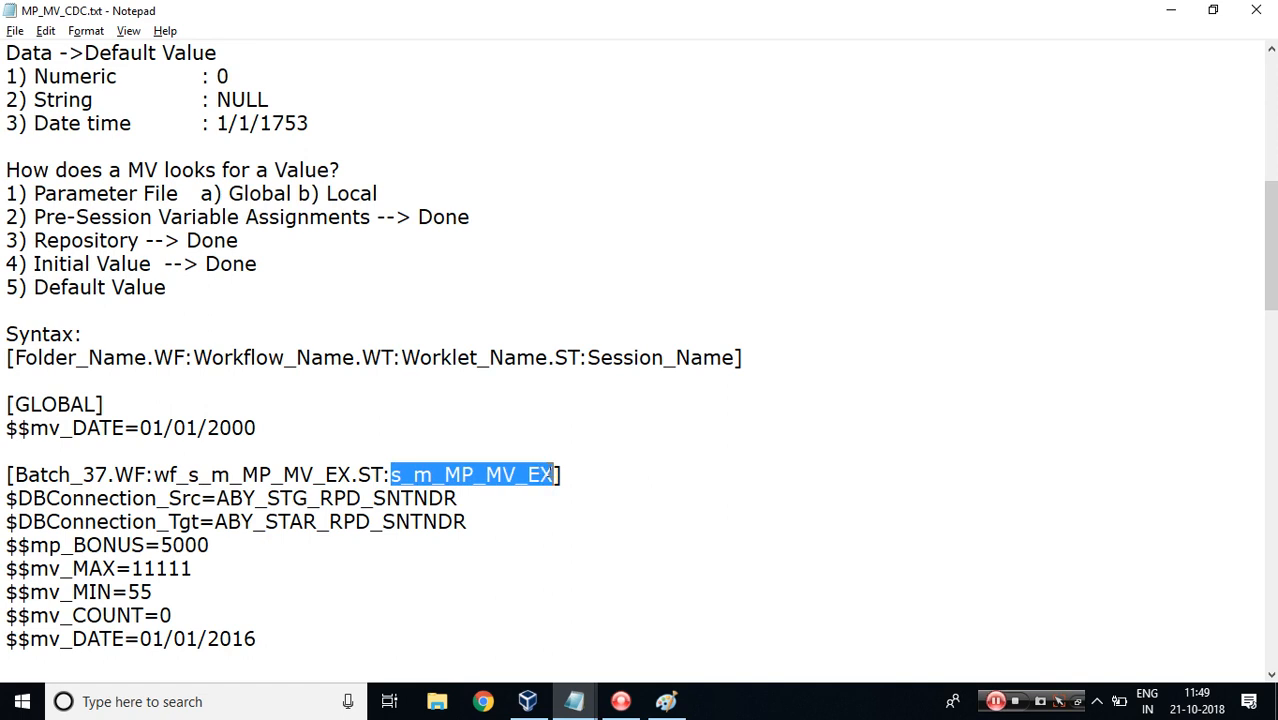
key("ctrl+v")
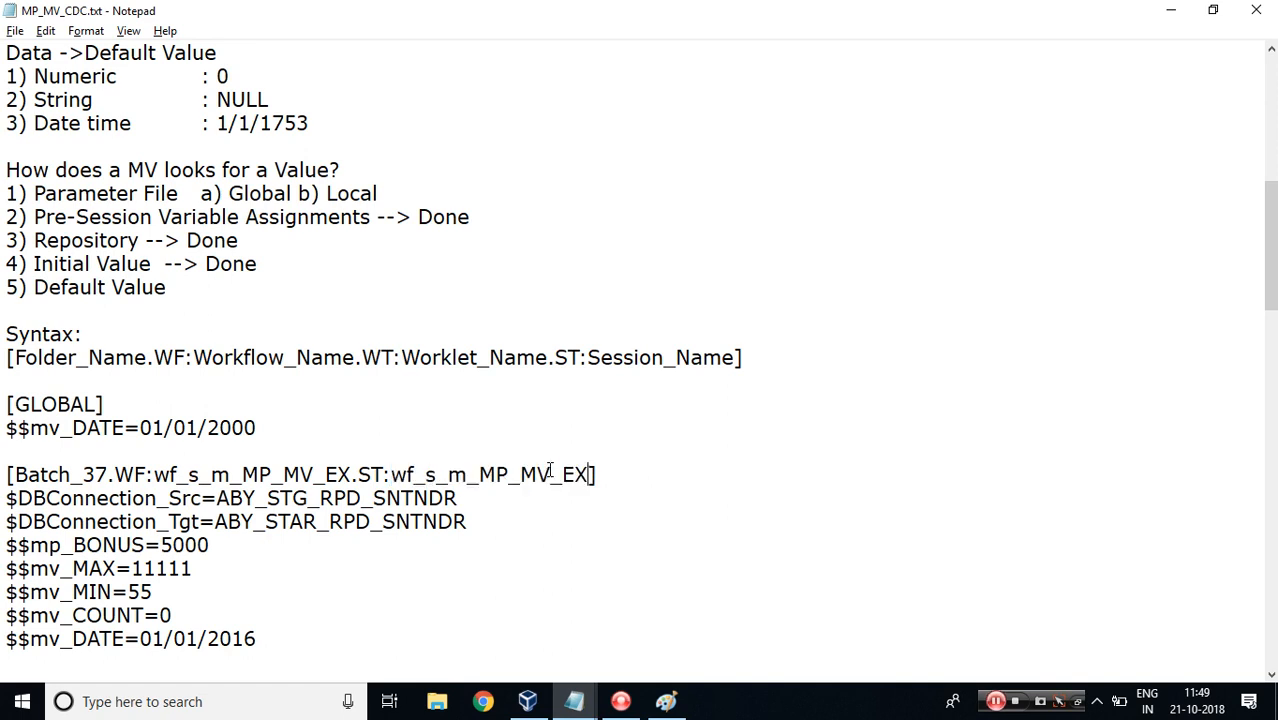
left_click(427, 476)
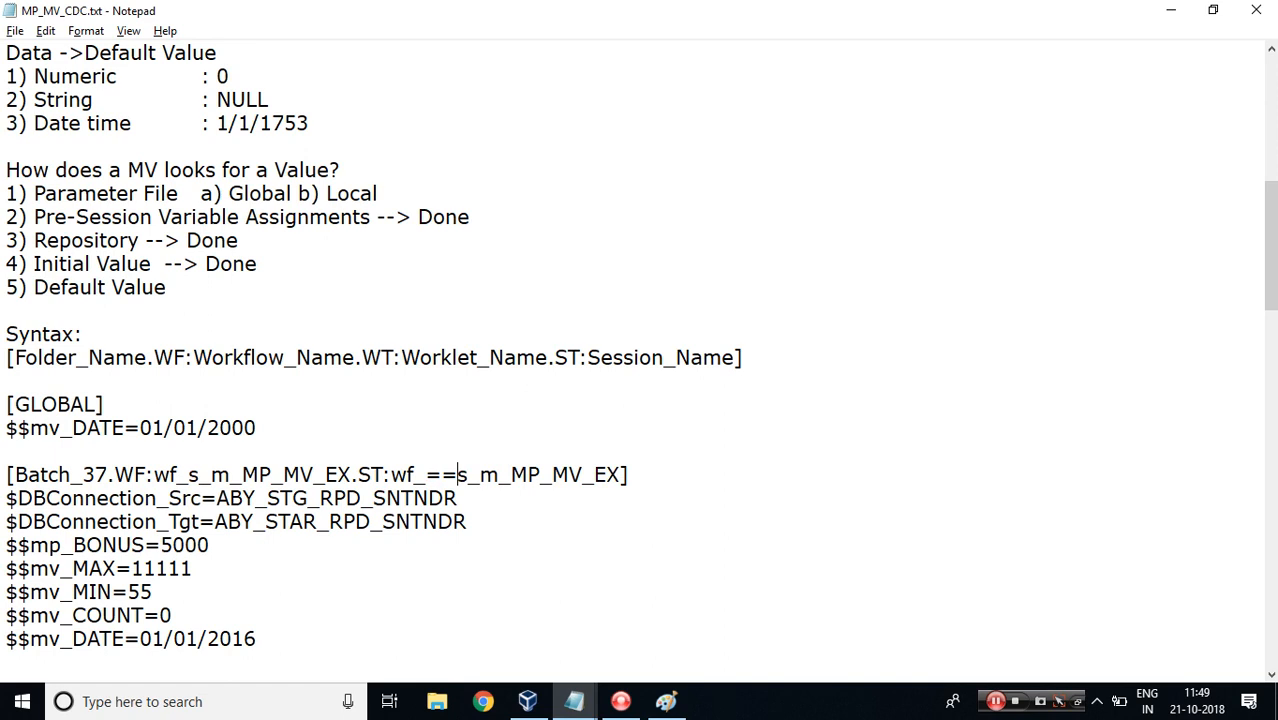
key("BackSpace")
key("BackSpace")
key("BackSpace")
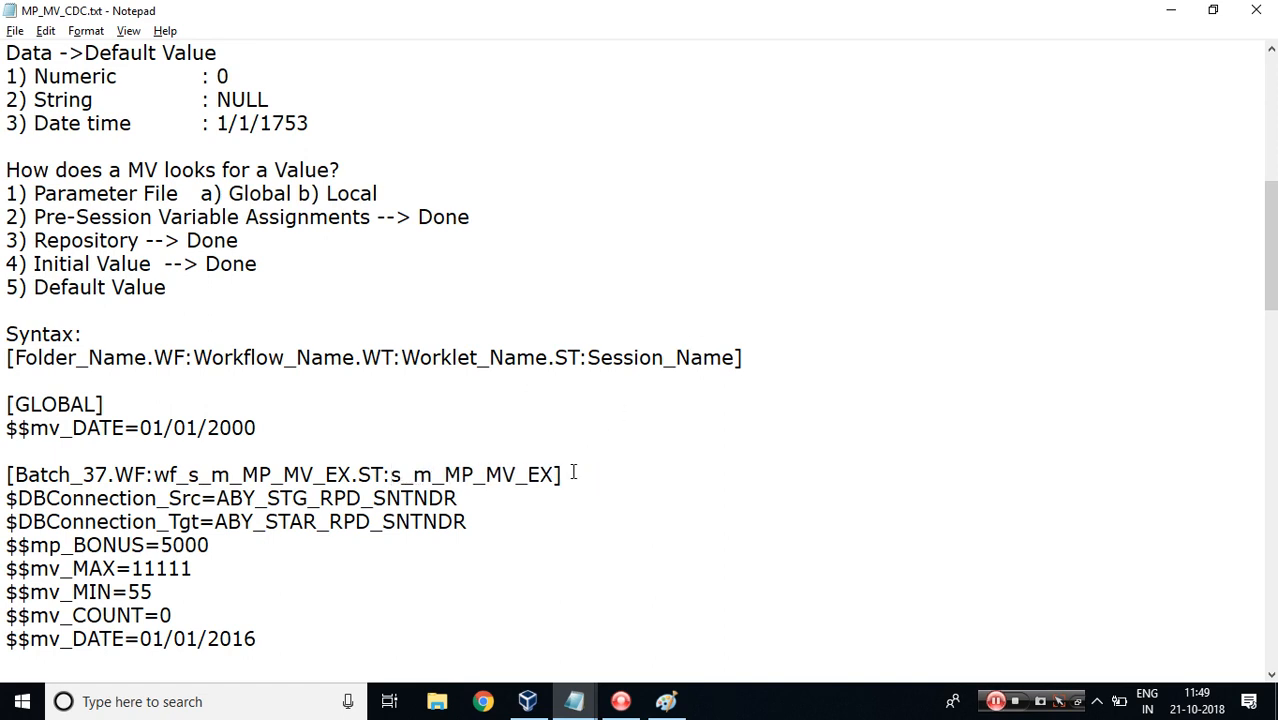
Open the edit properties of the s_m_MP_MV_EX session in the Workflow Designer of Workflow Manager.
left_click_drag(6, 497, 4, 475)
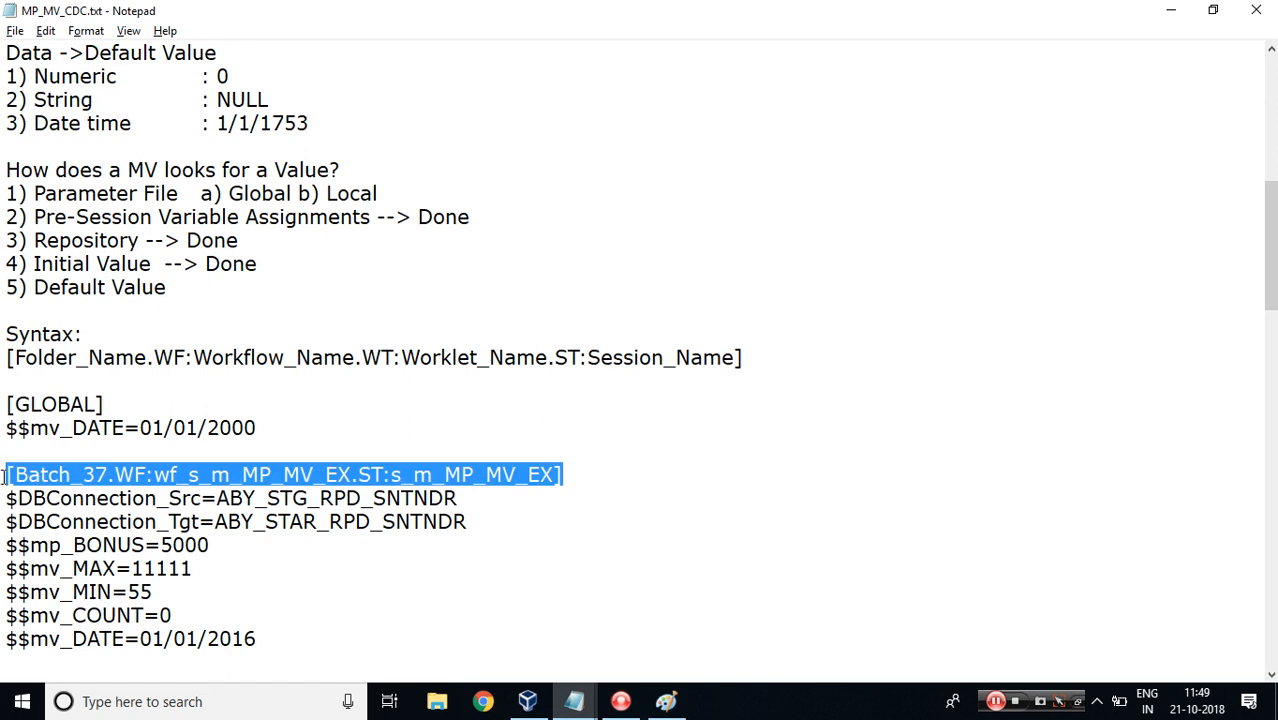
left_click_drag(6, 497, 158, 498)
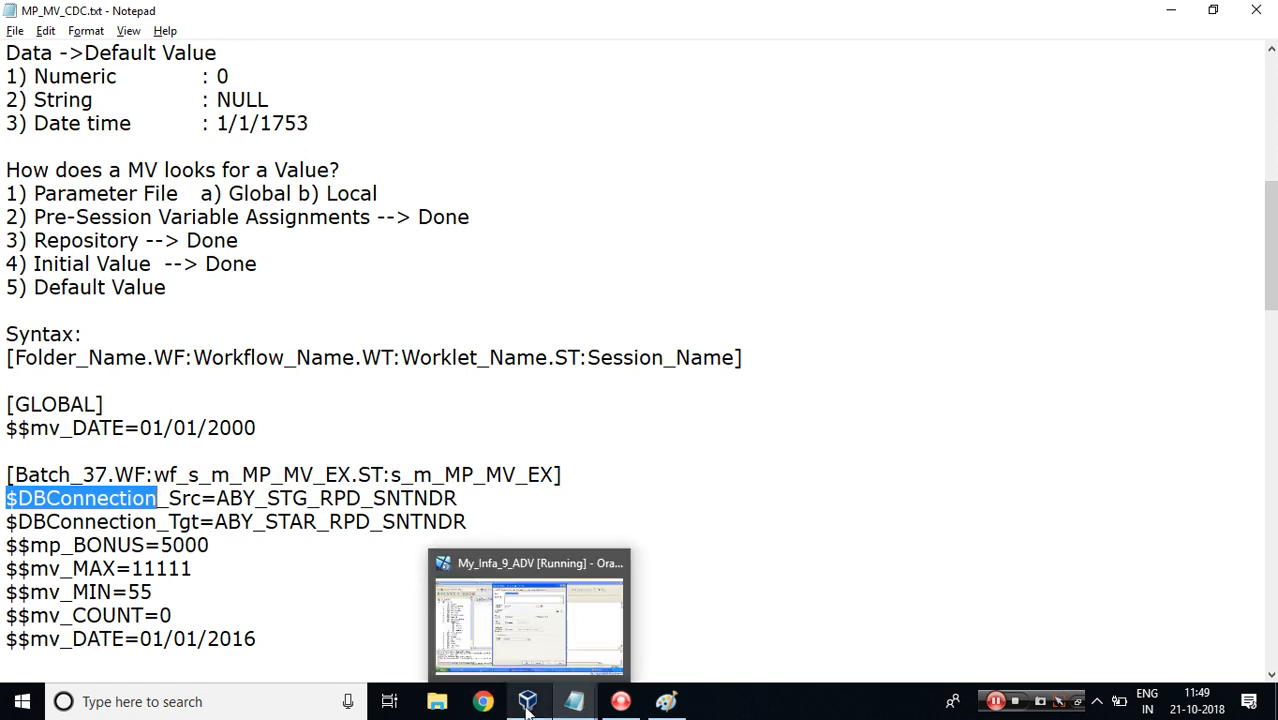
mouse_move(527, 706)
left_click(536, 646)
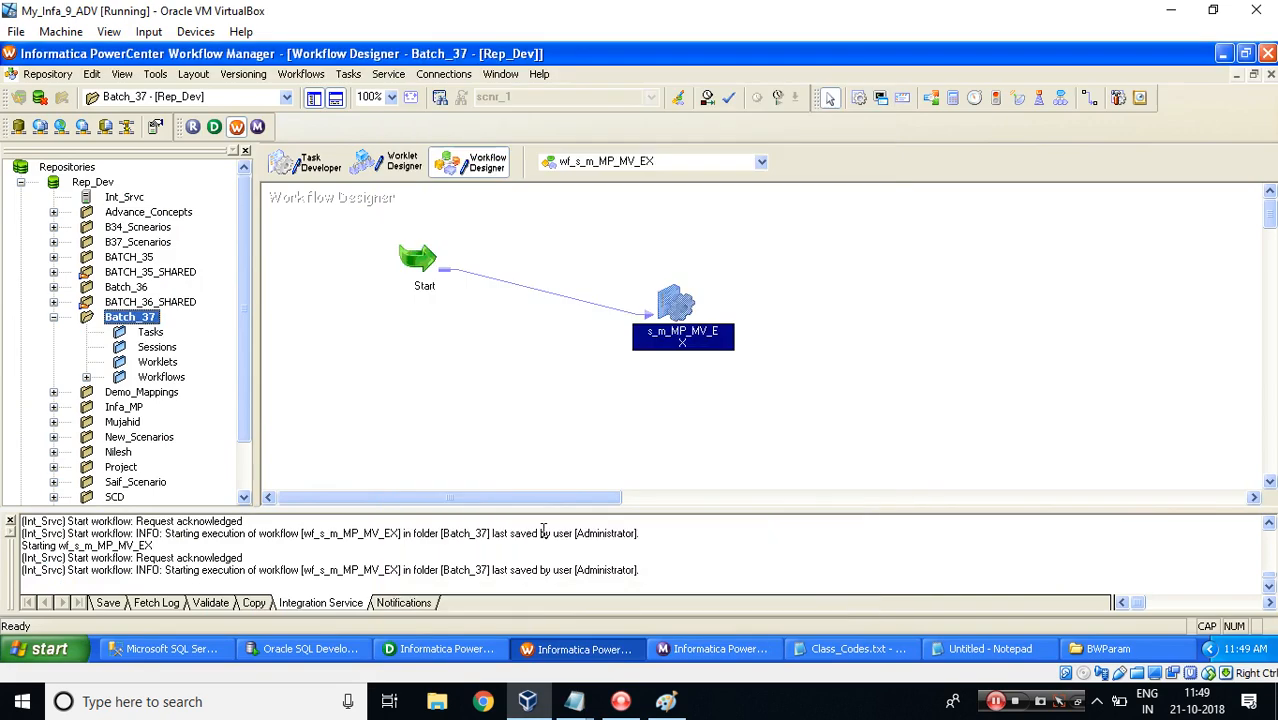
double_click(670, 292)
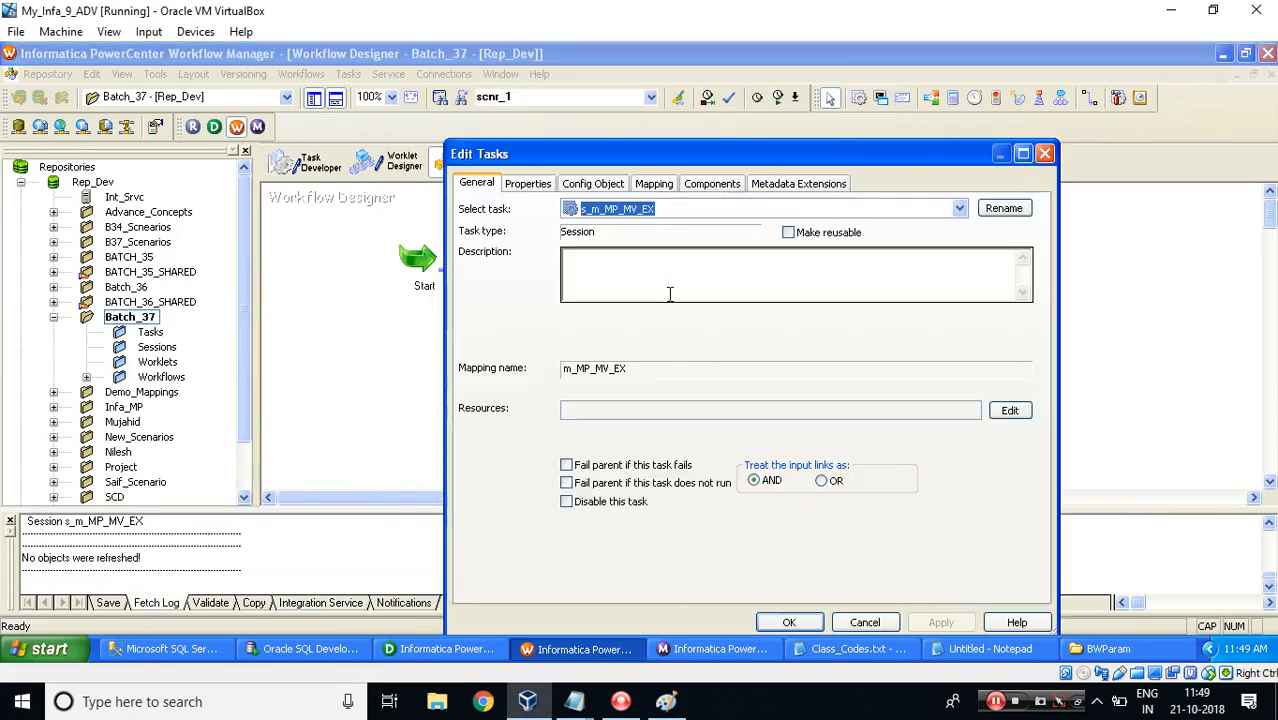
double_click(661, 155)
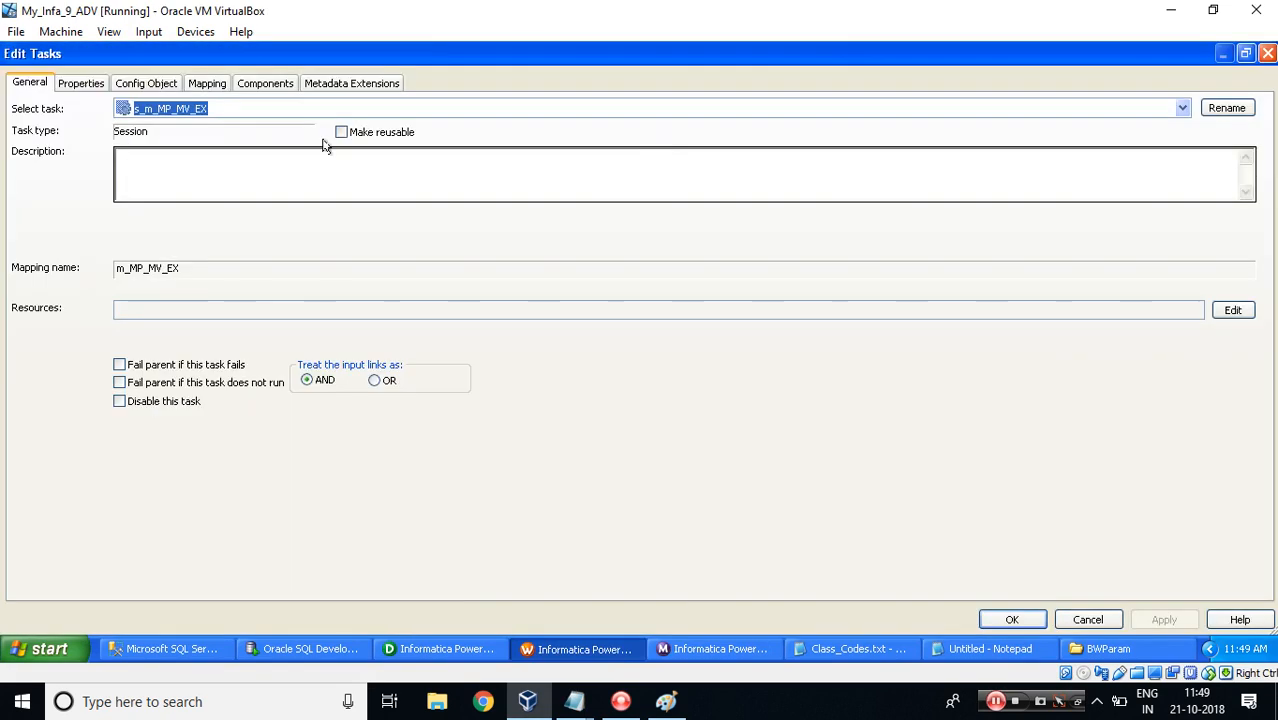
Set the SQ_CUSTOMER_SRC source connection in the session's mapping to the connection variable $DBConnection_Src.
left_click(202, 85)
left_click(118, 245)
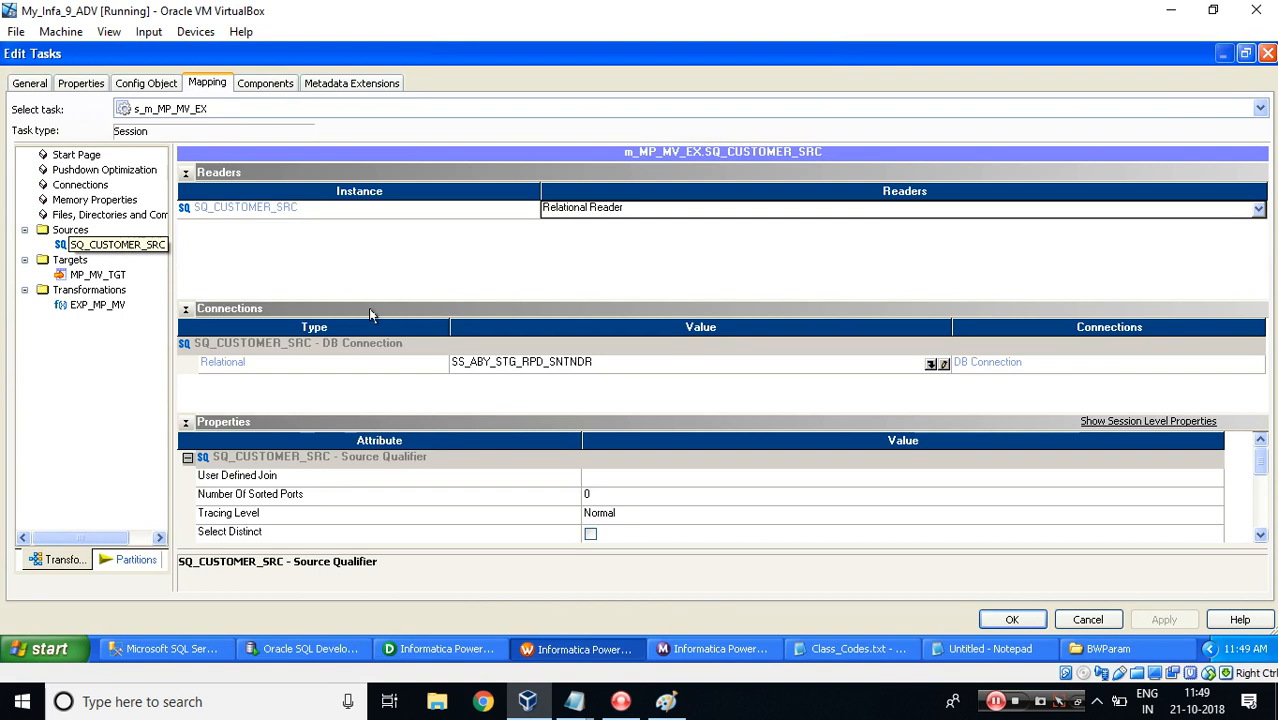
left_click(931, 365)
left_click(497, 485)
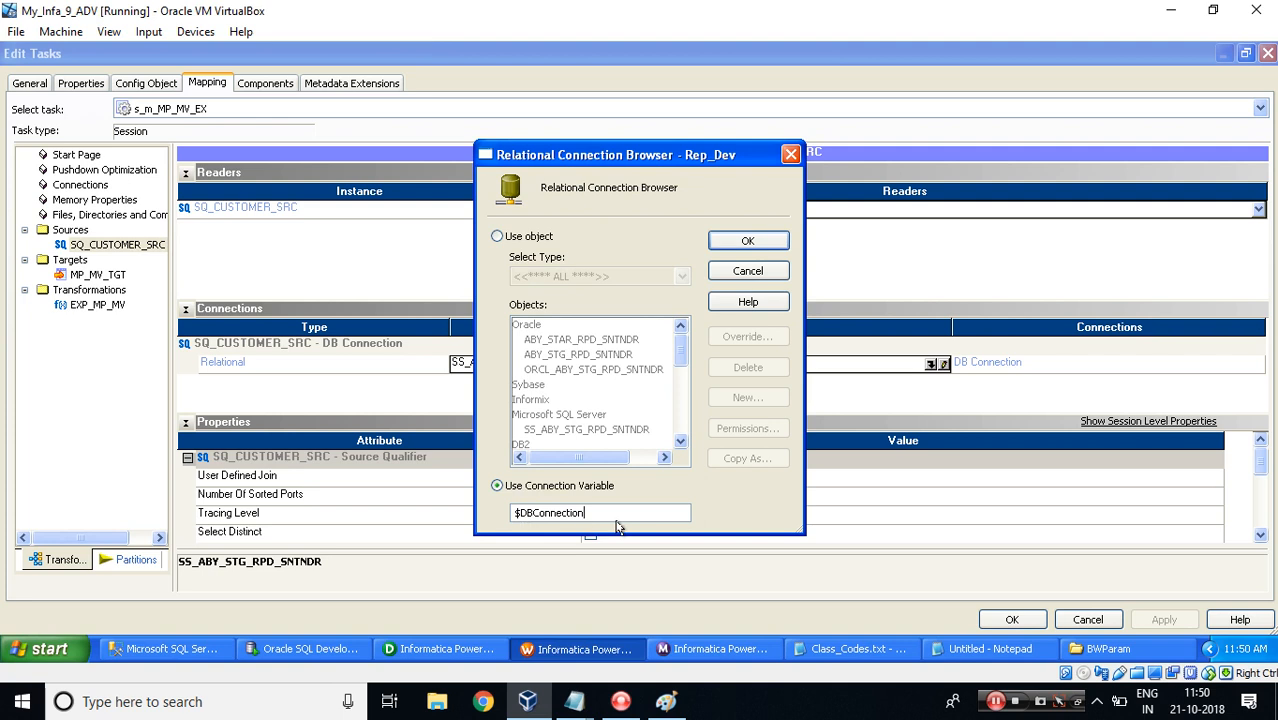
type("_Src")
key("shift+Home")
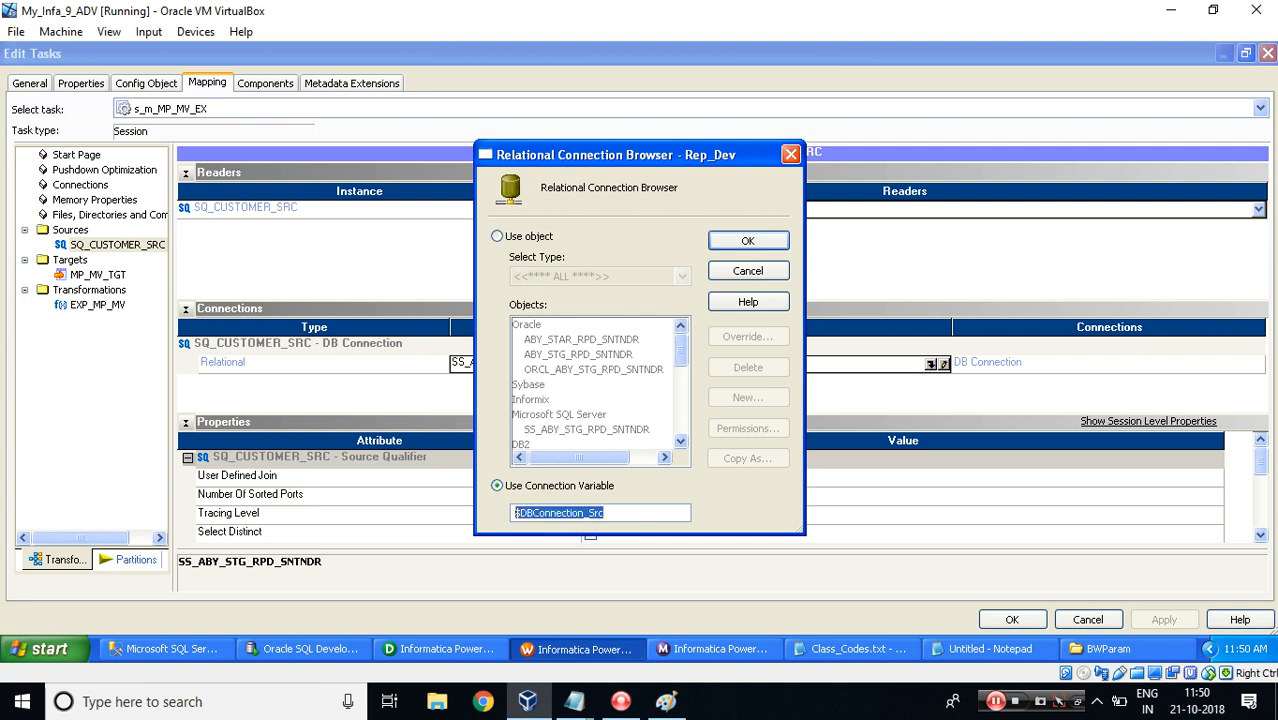
left_click(748, 241)
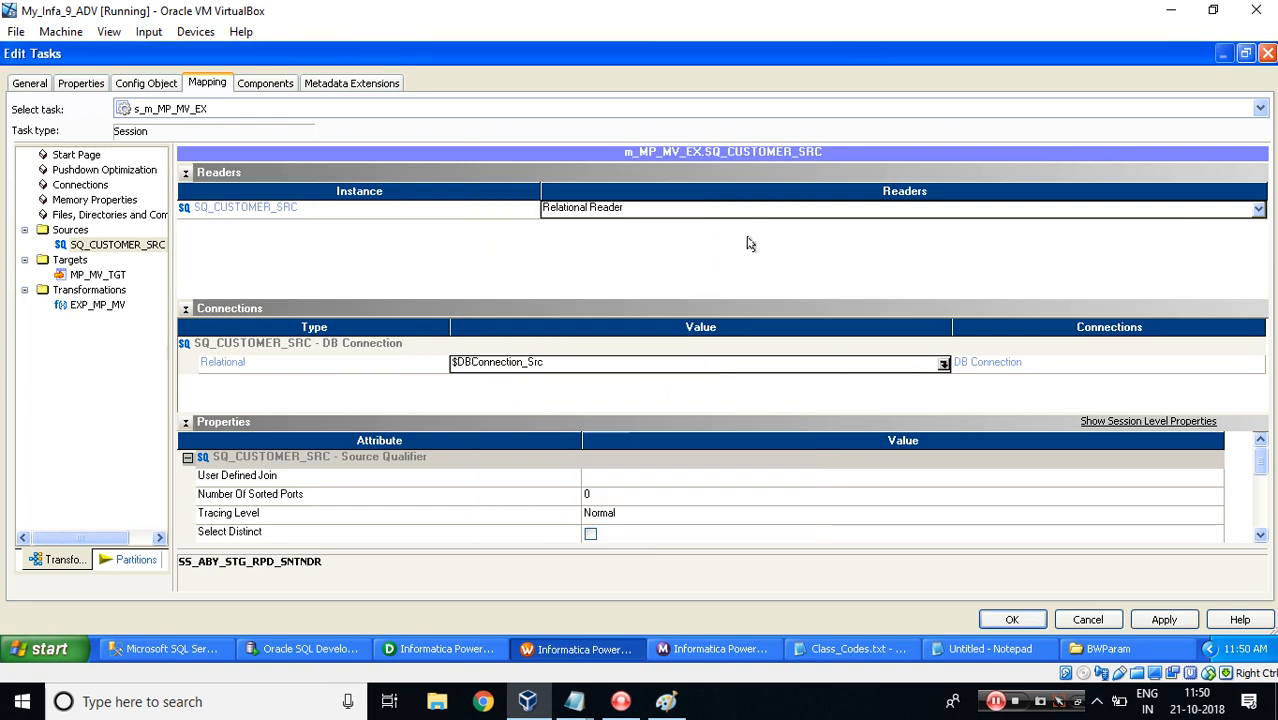
Examine the $DBConnection_Src connection value ABY_STG_RPD_SNTNDR in the parameter notes.
mouse_move(574, 701)
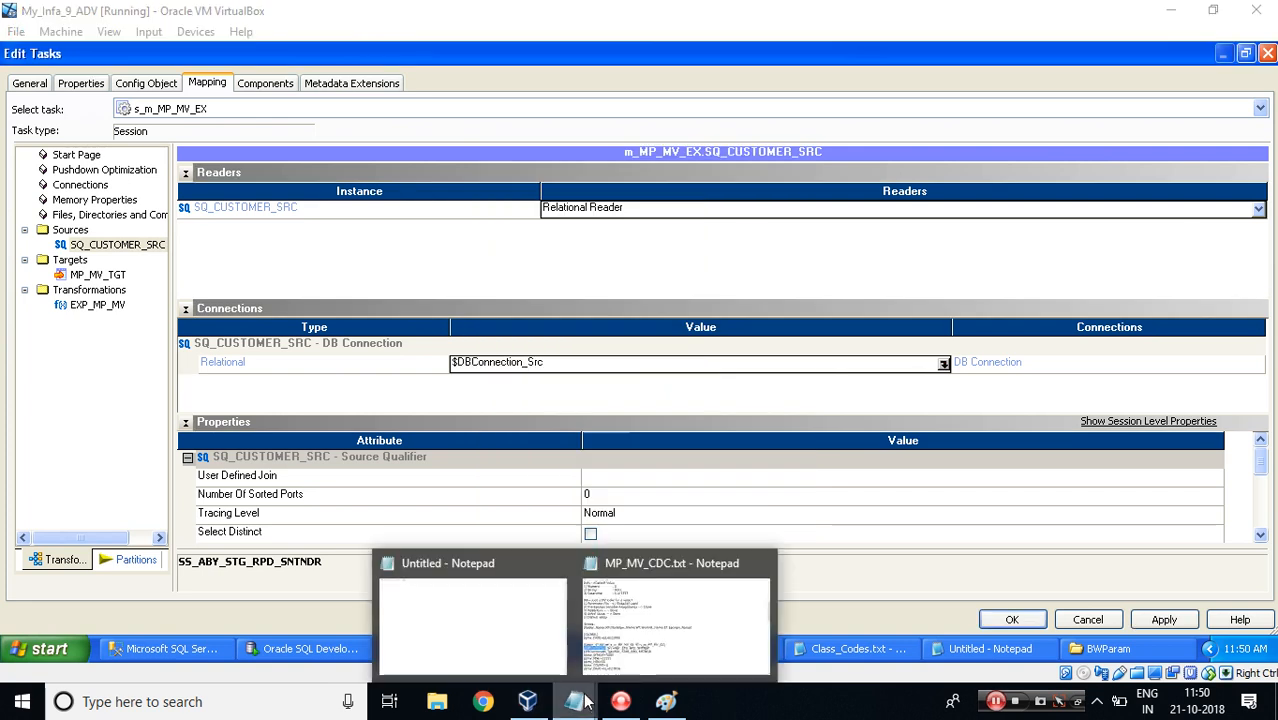
left_click(615, 630)
left_click_drag(215, 497, 4, 497)
key("Right")
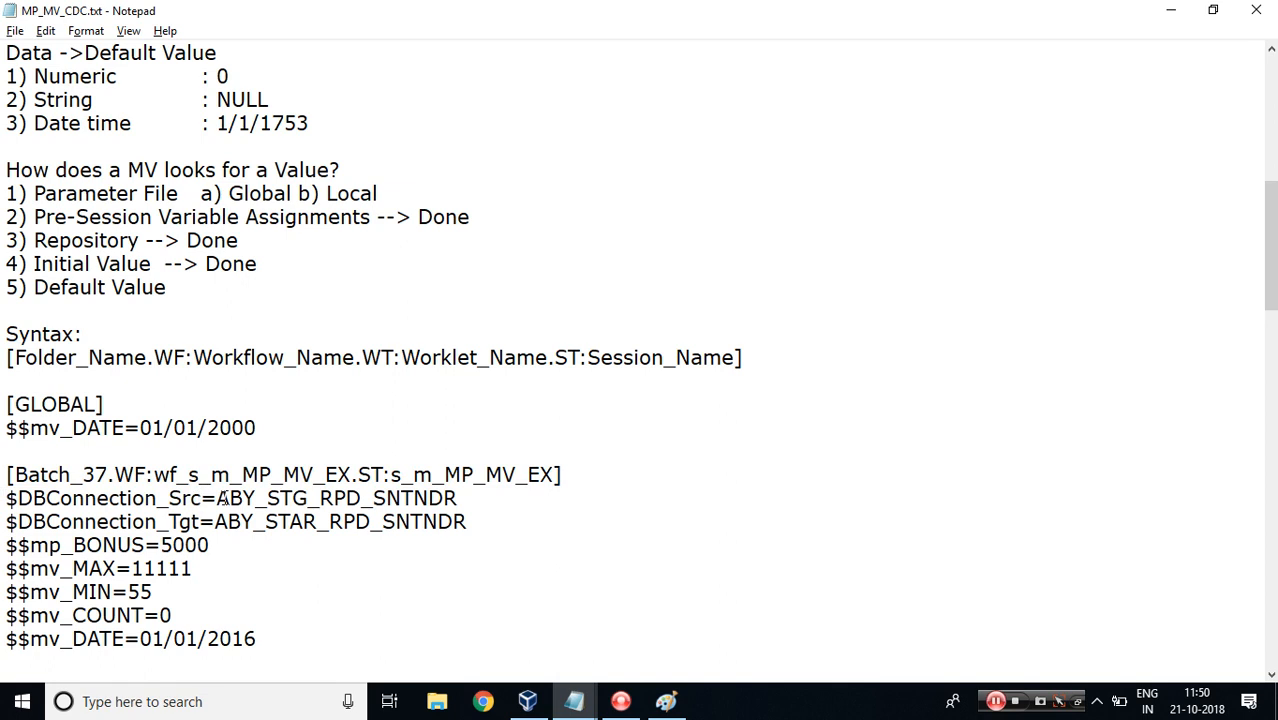
left_click_drag(216, 497, 459, 497)
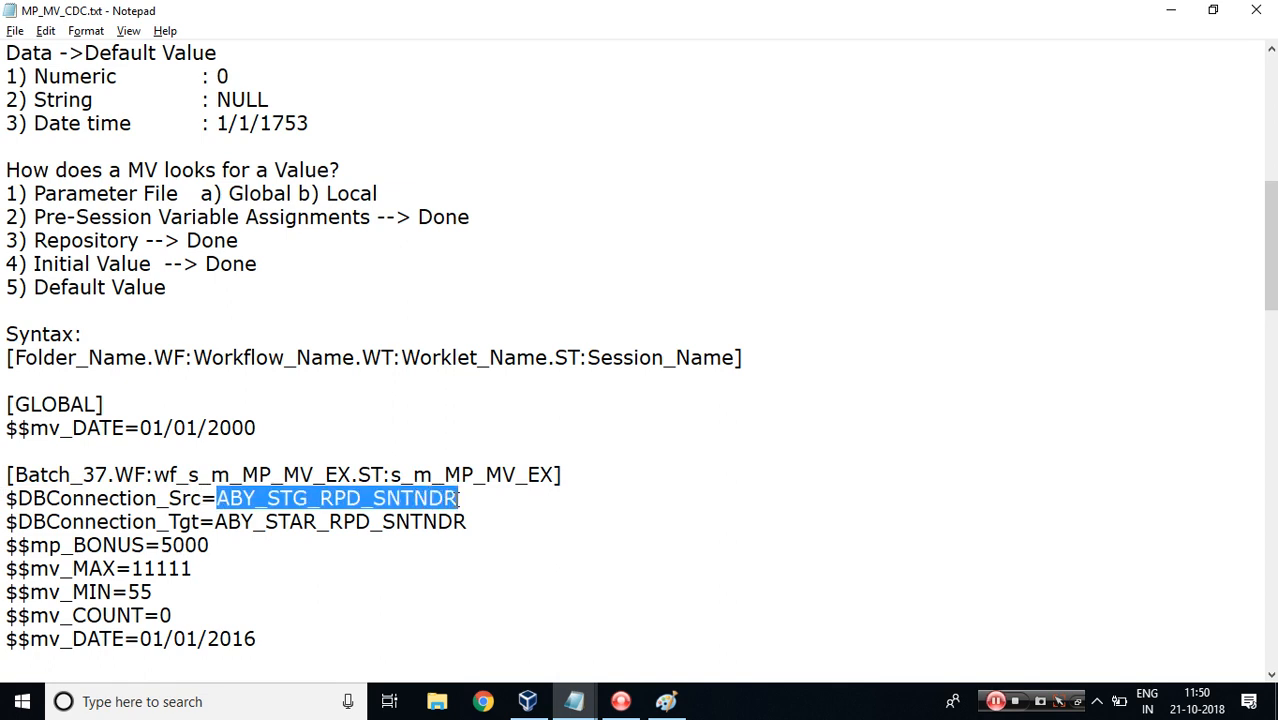
Inspect the SS_ABY_STG_RPD_SNTNDR connection object's definition and copy its database name.
left_click(528, 701)
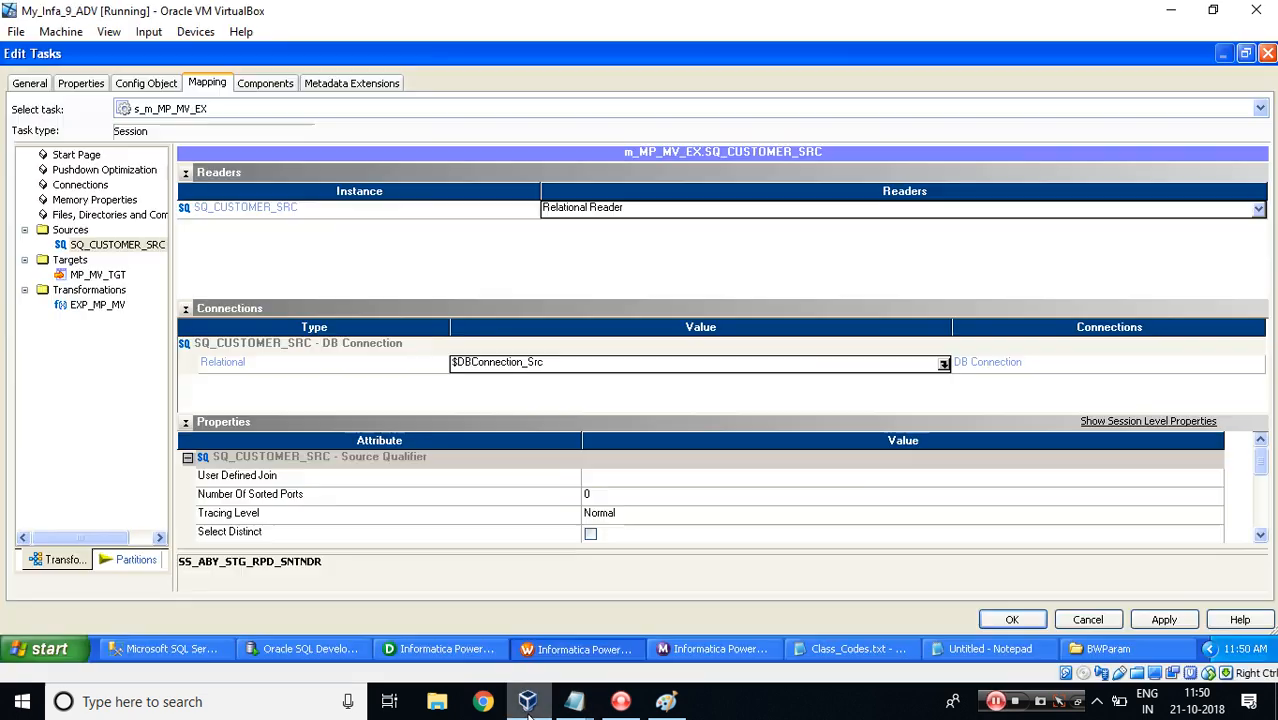
left_click(944, 364)
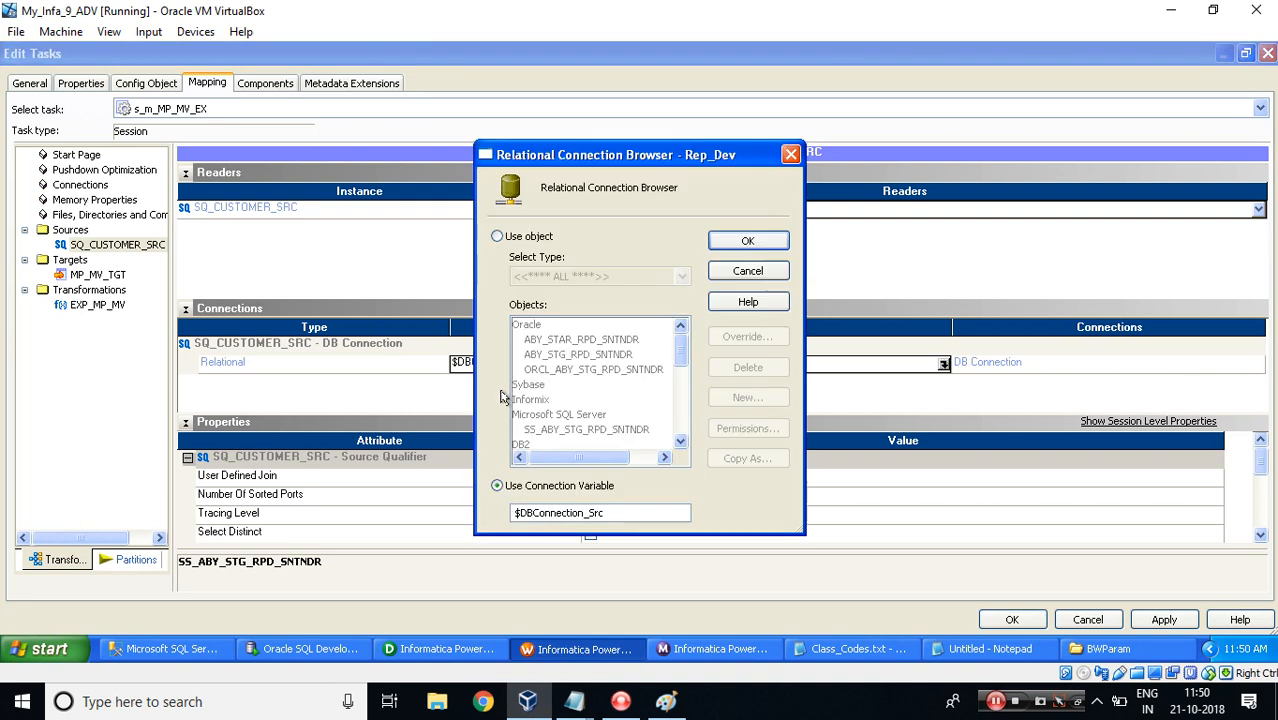
left_click(497, 238)
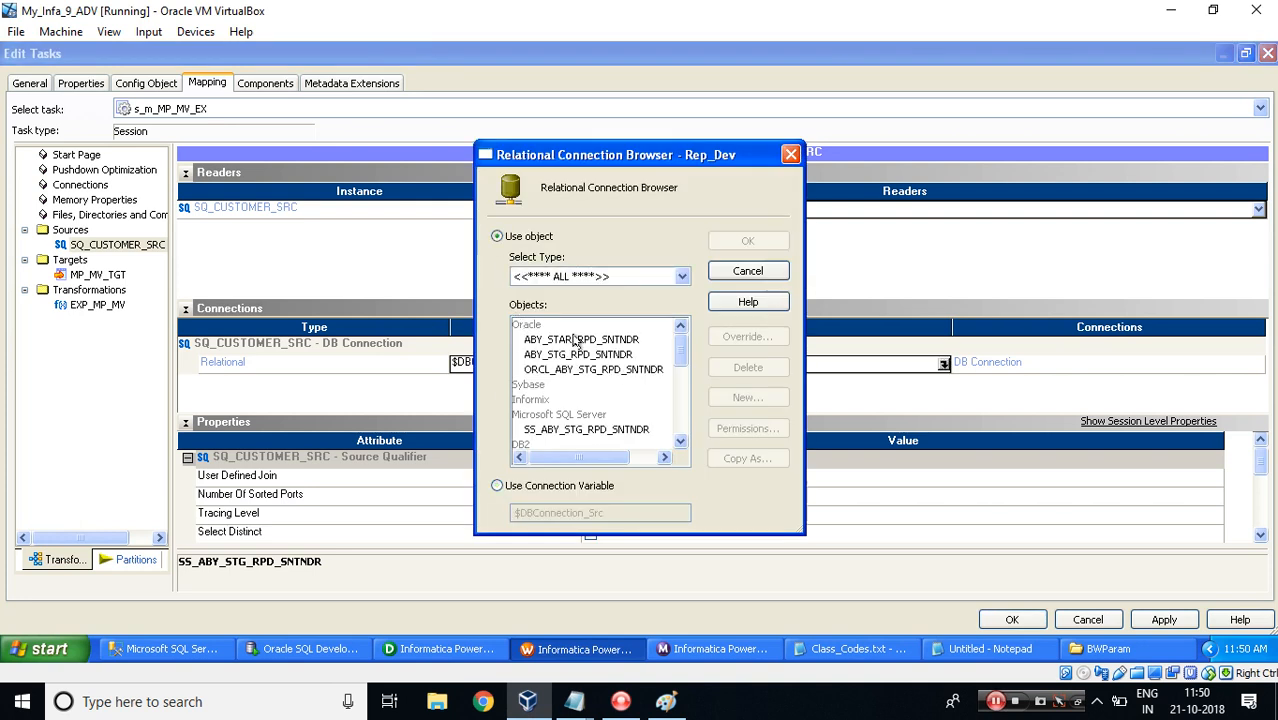
left_click(562, 356)
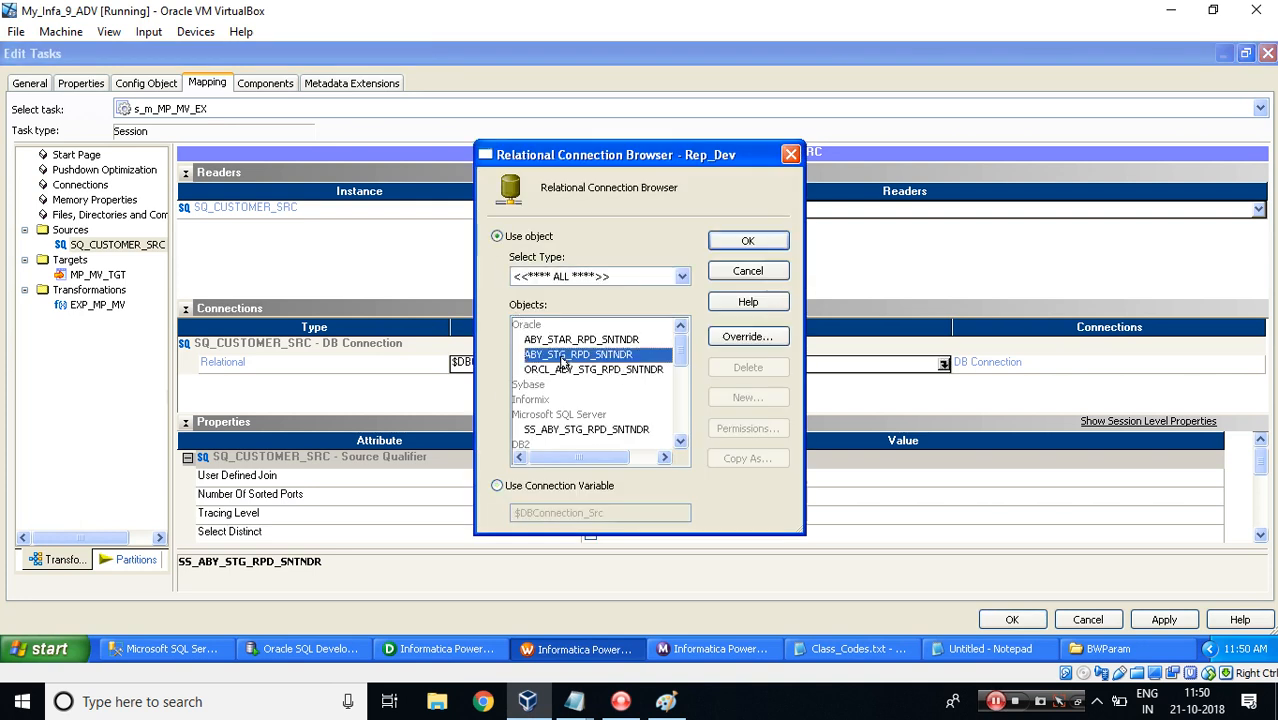
left_click(566, 430)
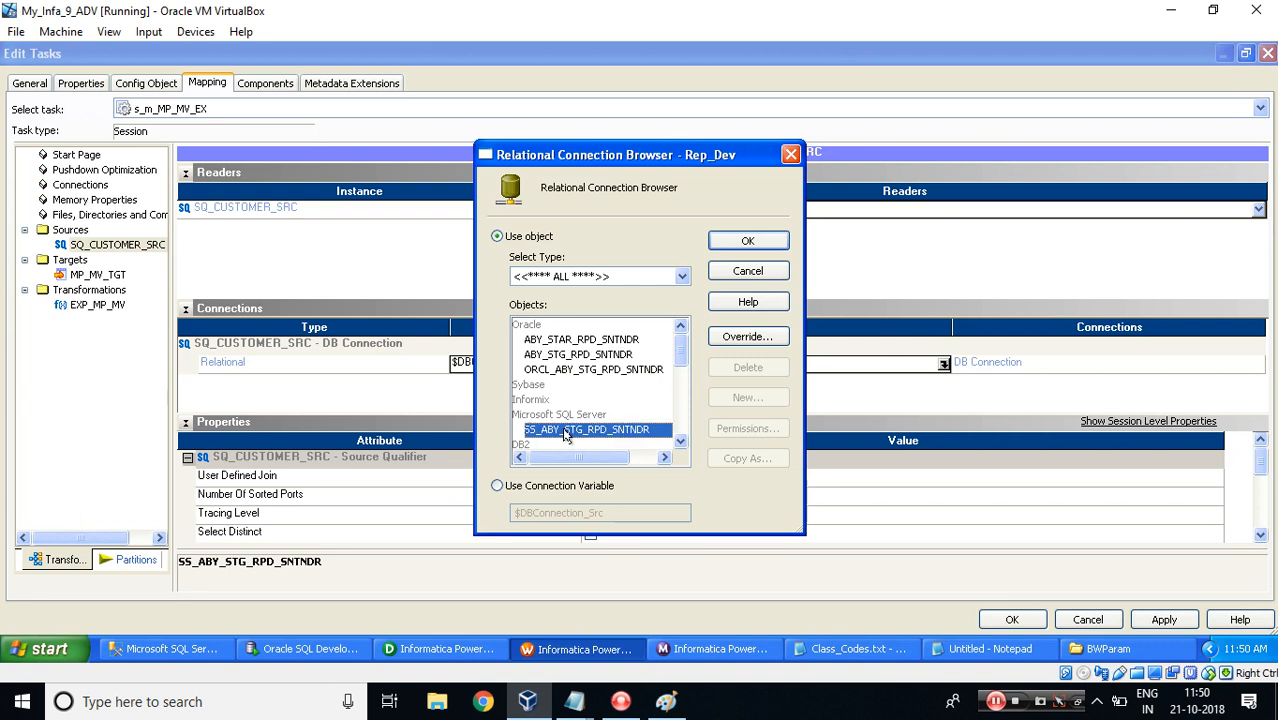
left_click(747, 336)
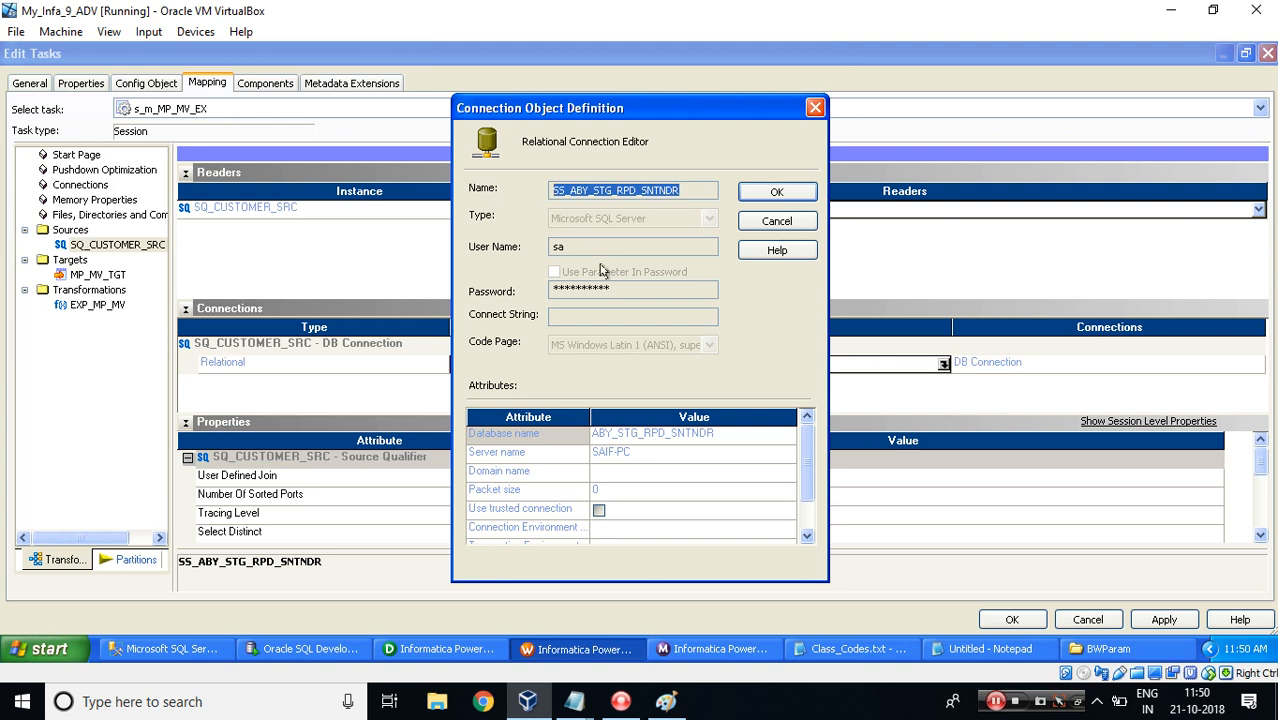
key("Escape")
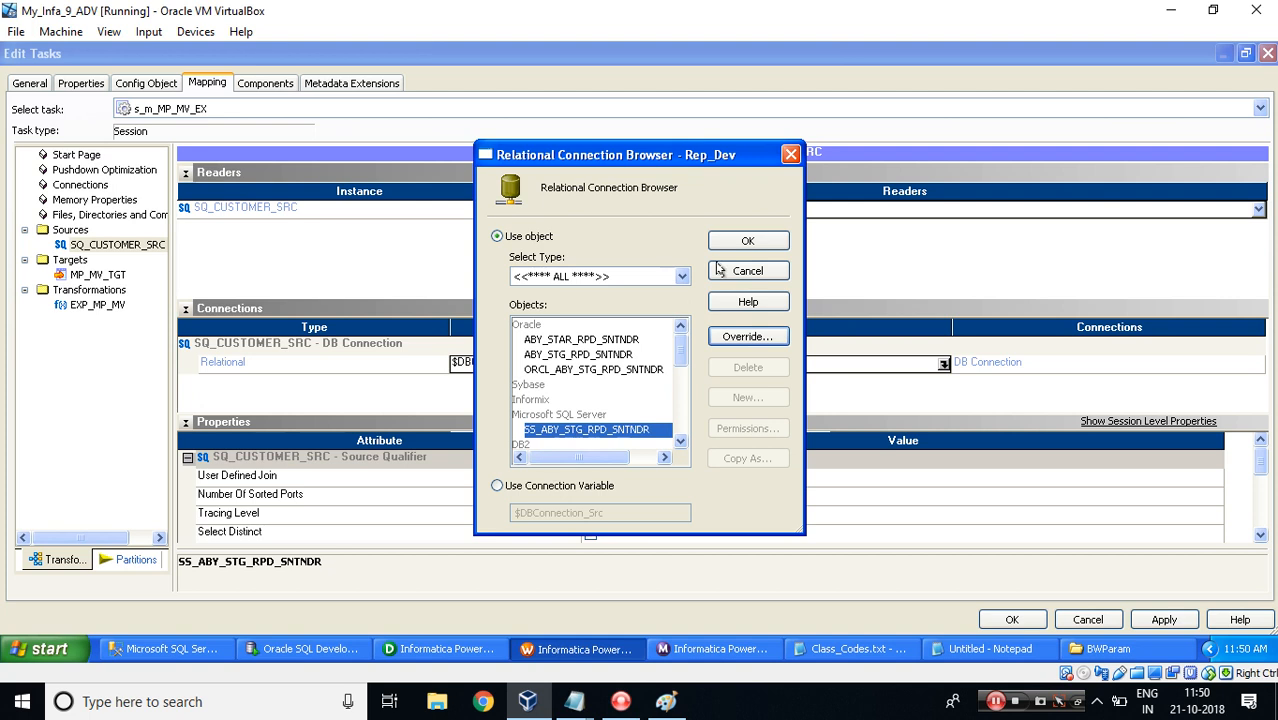
left_click(747, 338)
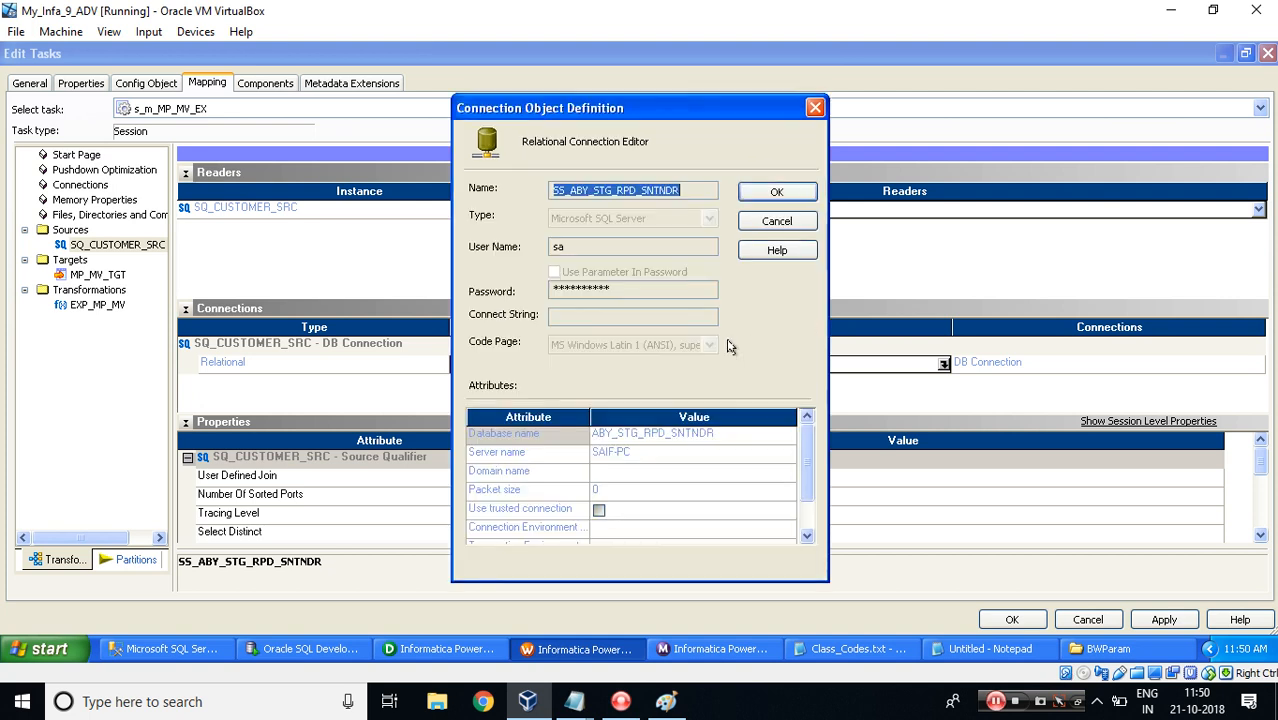
left_click(640, 433)
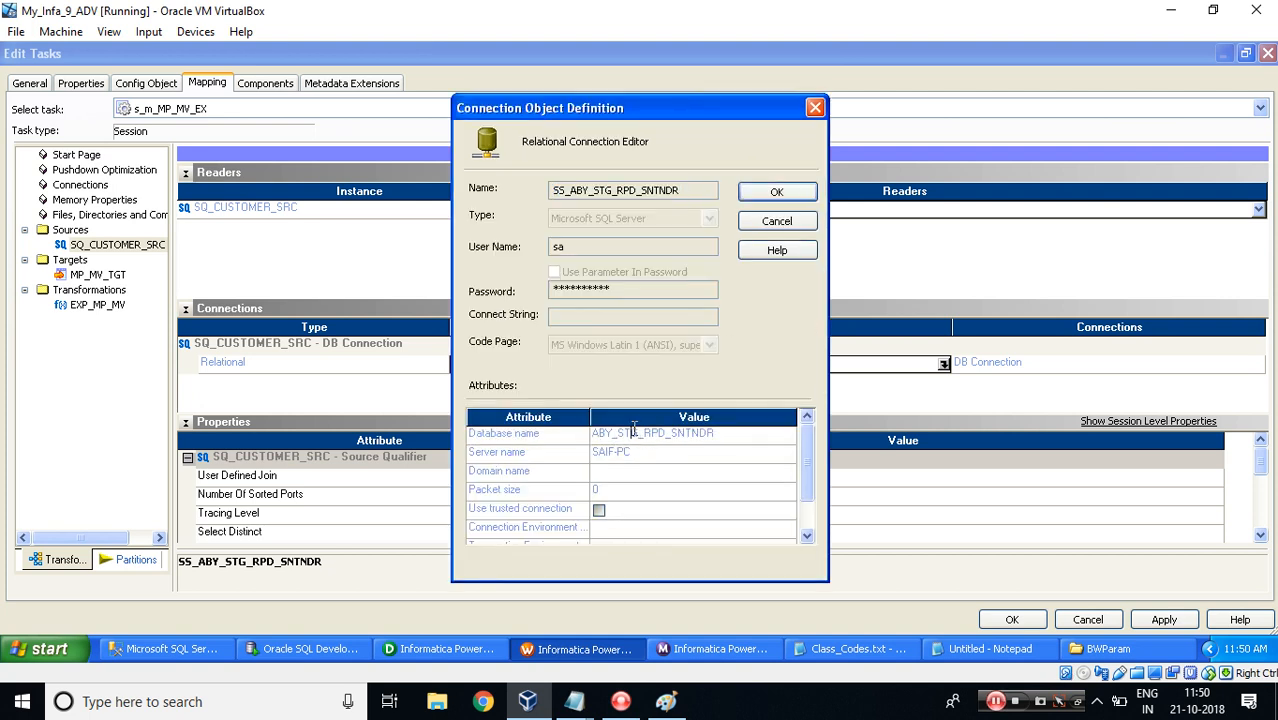
left_click_drag(718, 433, 497, 421)
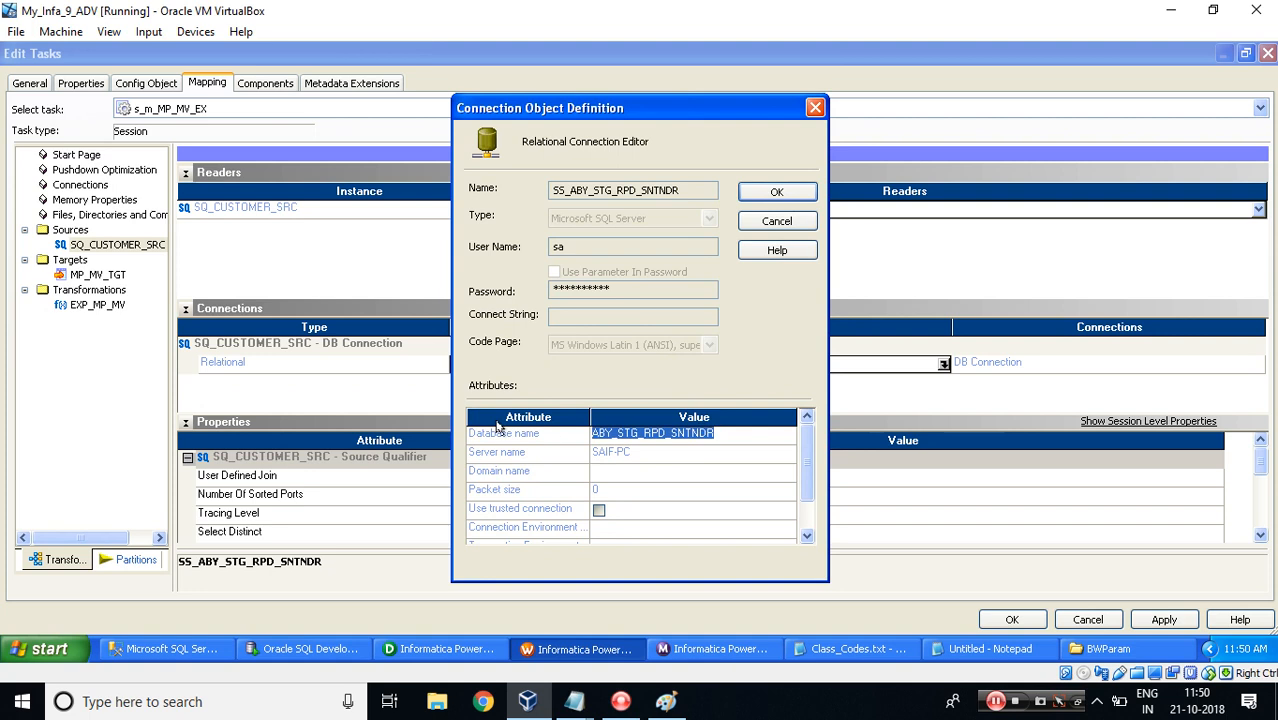
key("ctrl+c")
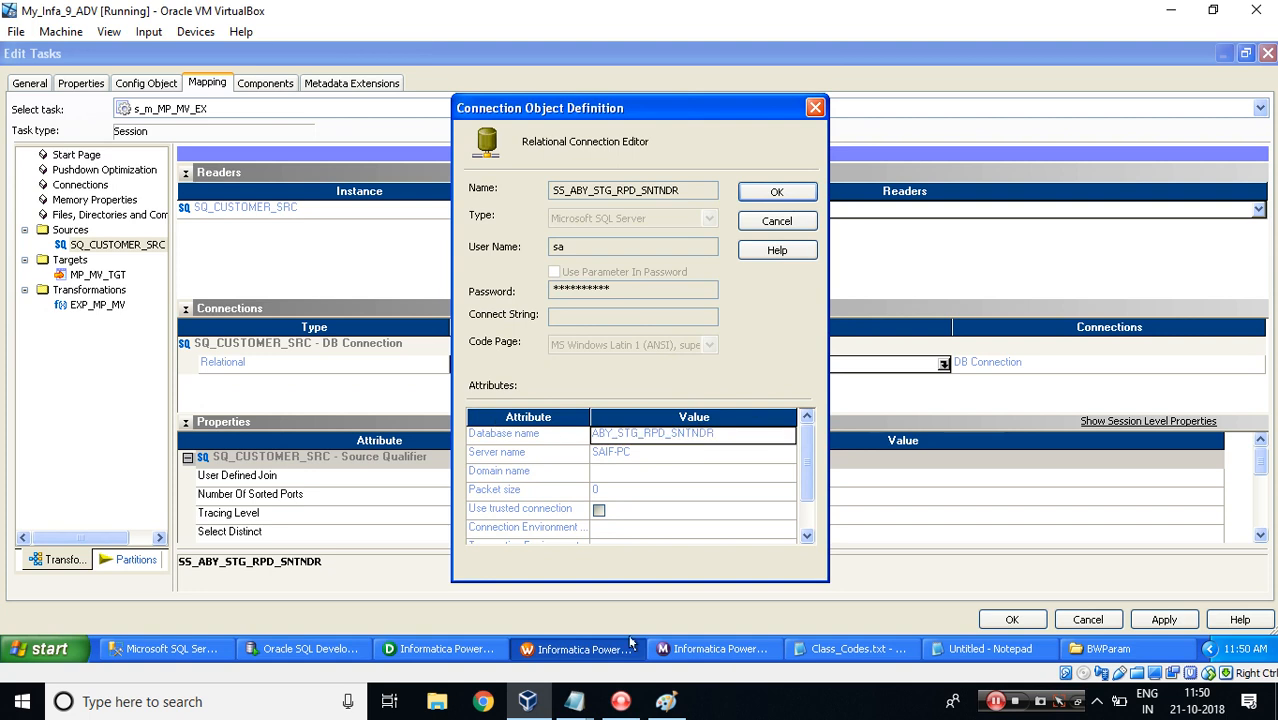
Check the $DBConnection_Tgt entry in the parameter notes and close the connection dialogs without changes.
left_click(566, 703)
mouse_move(566, 703)
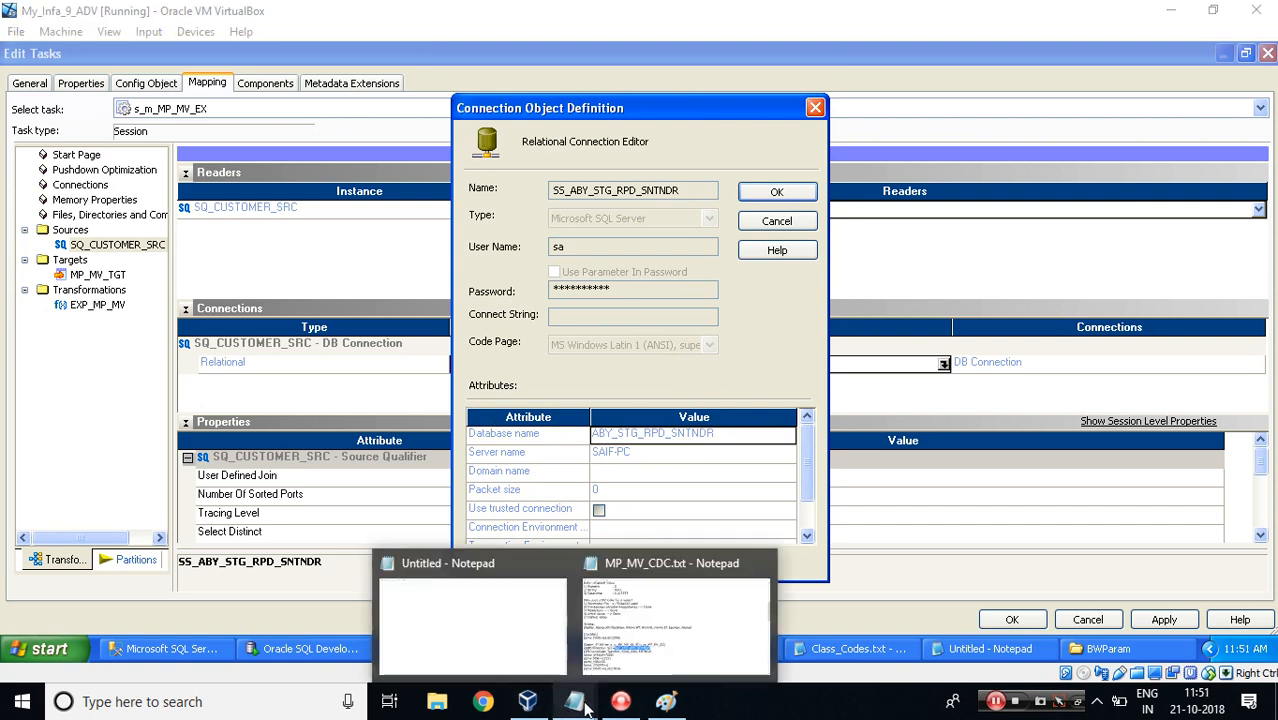
left_click(623, 613)
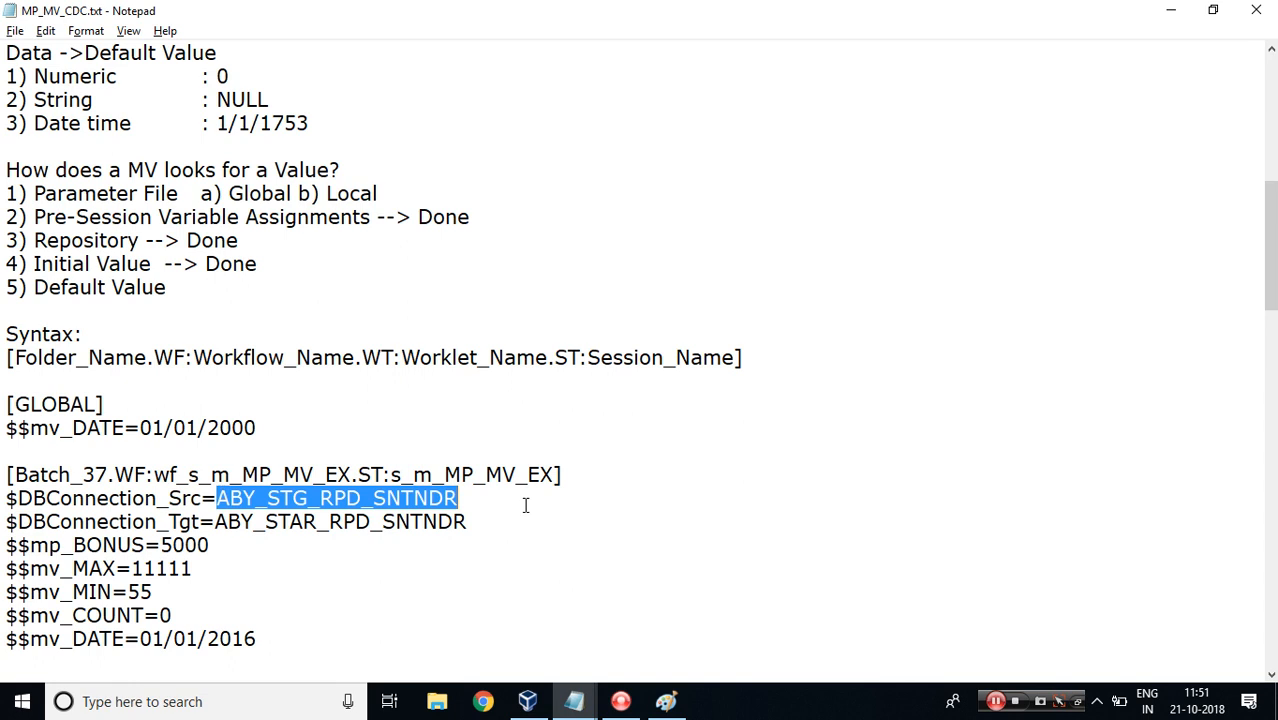
left_click_drag(7, 521, 200, 521)
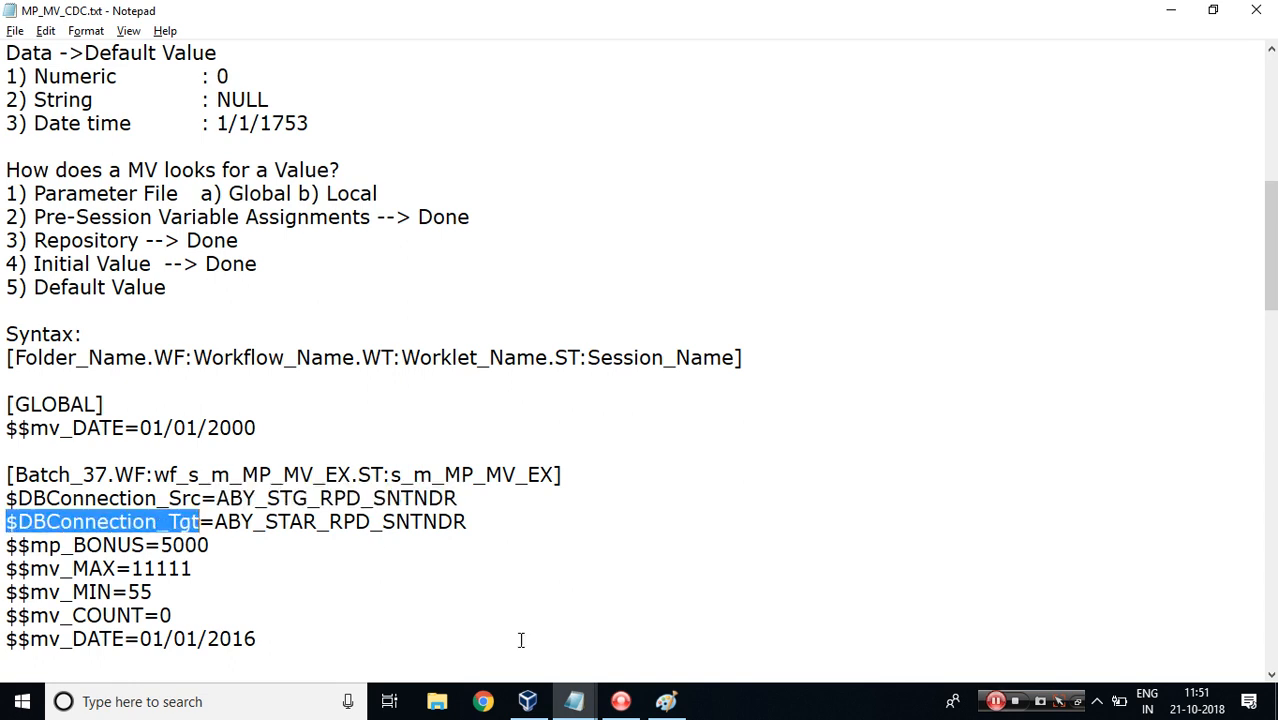
left_click(532, 702)
key("Escape")
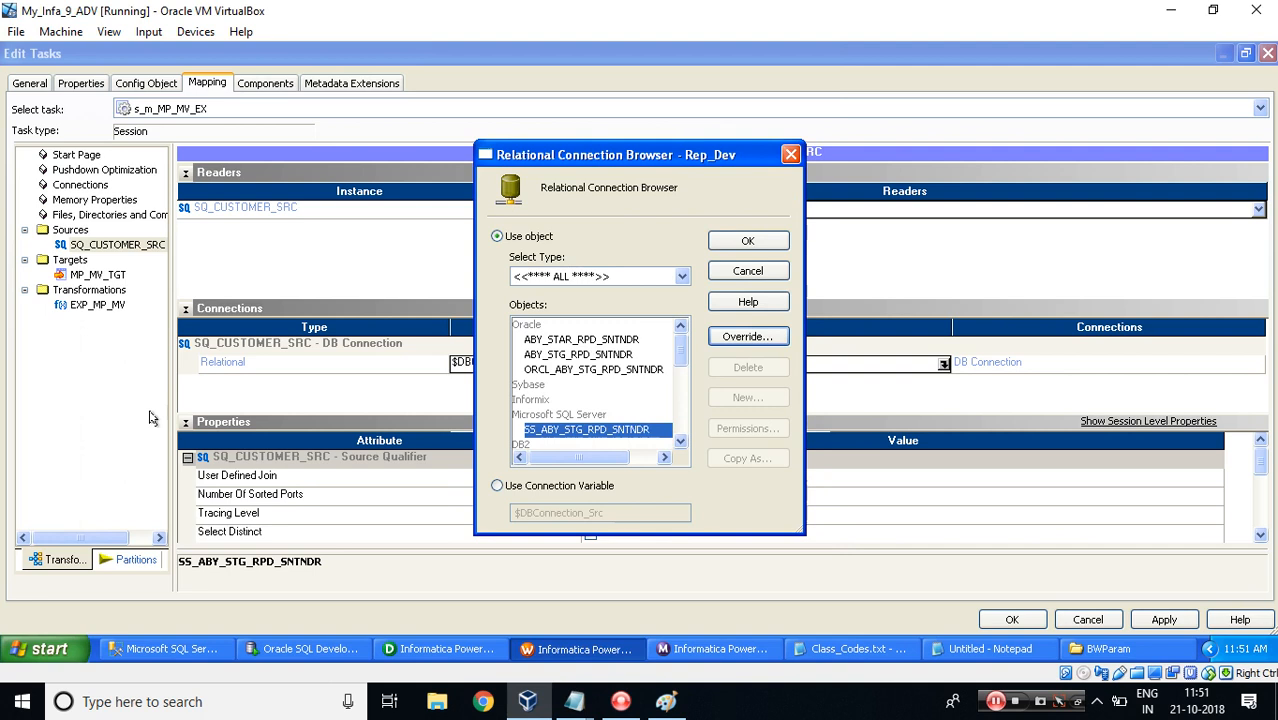
key("Escape")
Set the MP_MV_TGT target connection to a $DBConnection_ connection variable.
left_click(90, 276)
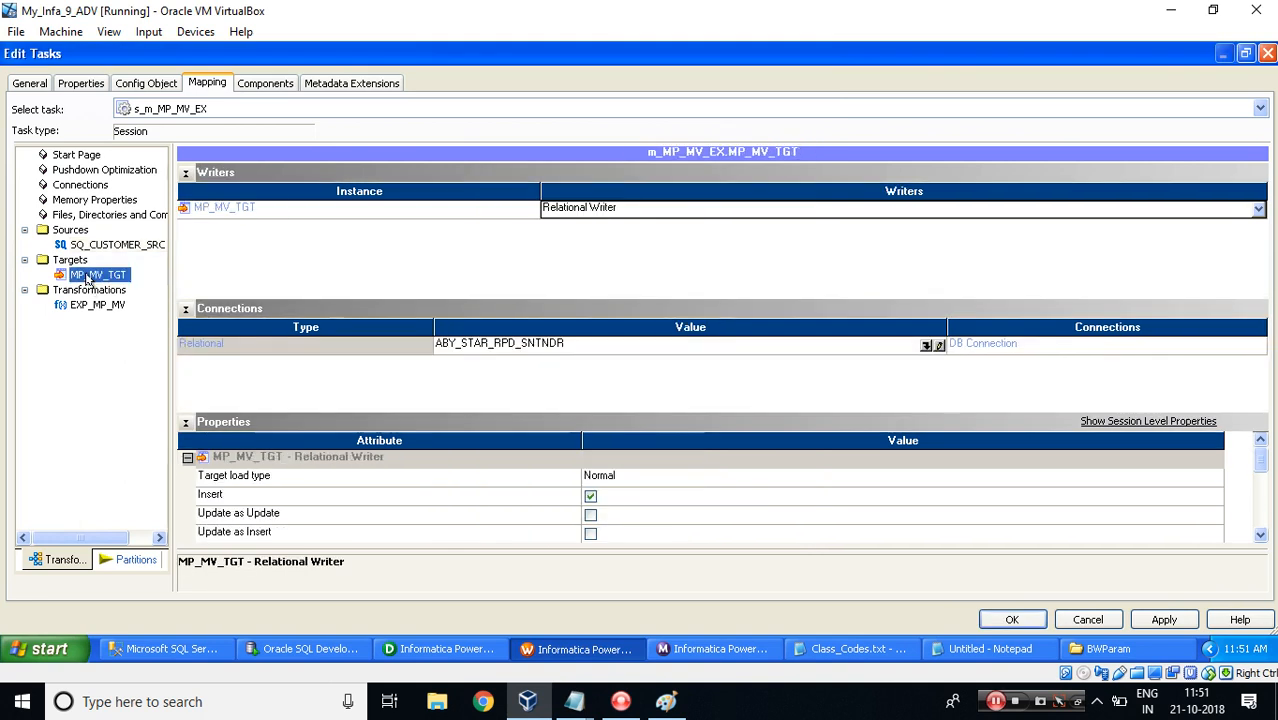
left_click(926, 345)
left_click(563, 489)
type("_Tgt")
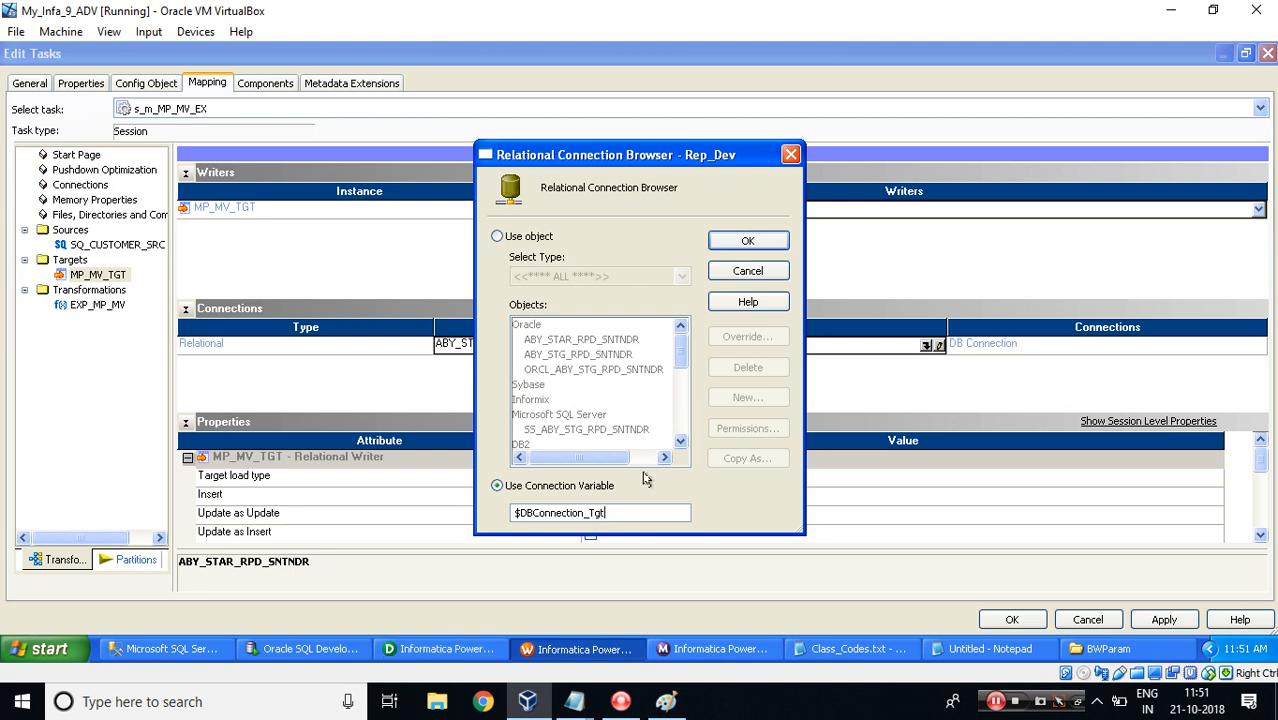
Confirm $DBConnection_Tgt as the target's connection variable and review the target connection and variable entries in the parameter notes.
left_click(748, 240)
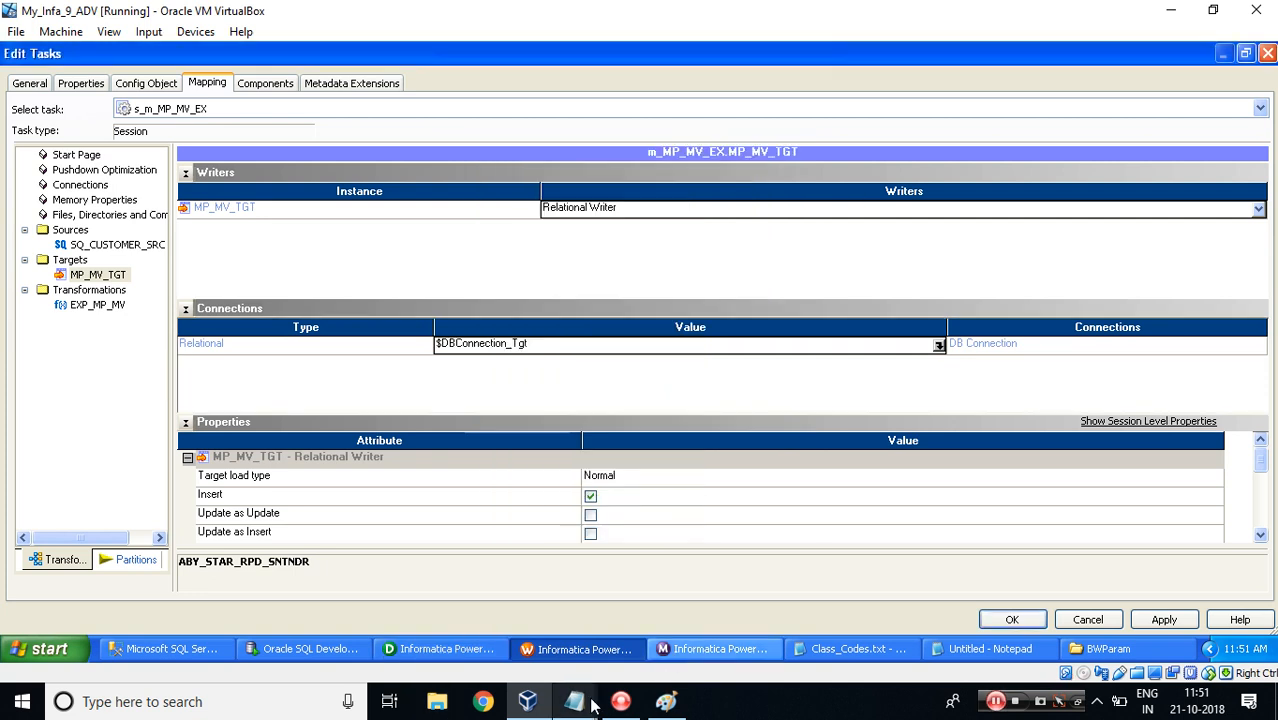
mouse_move(598, 688)
left_click(672, 620)
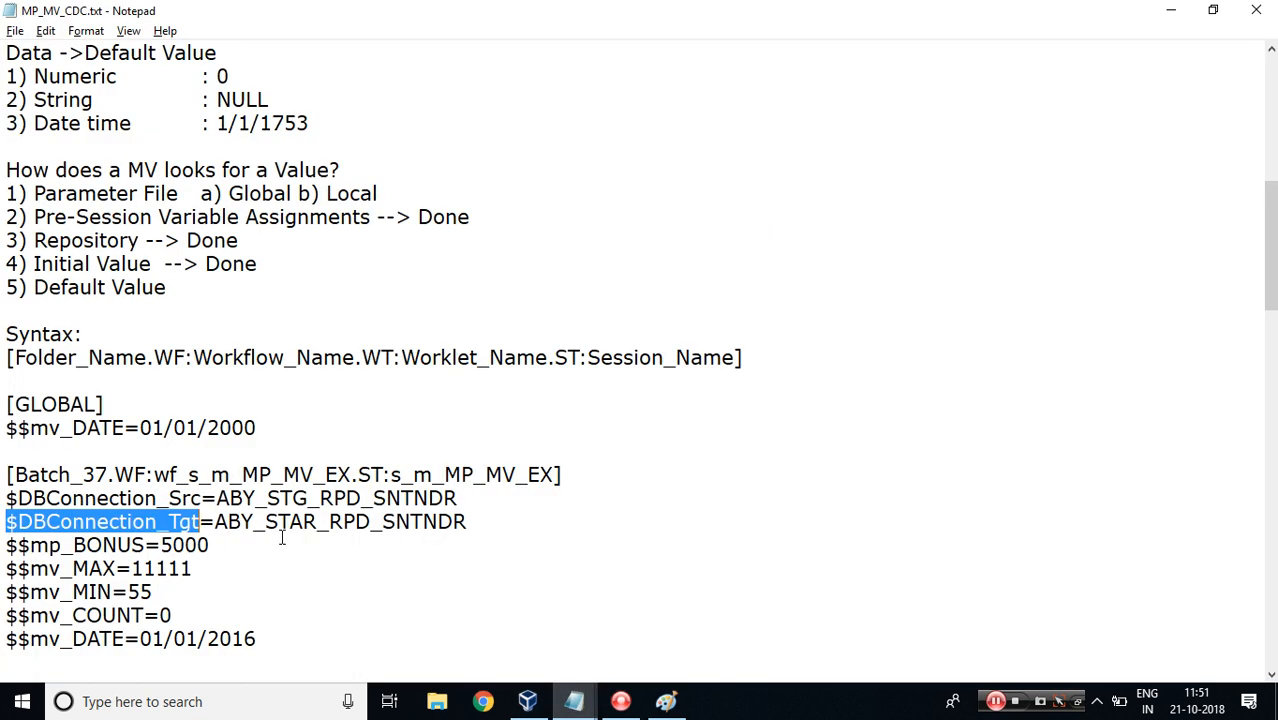
left_click_drag(215, 521, 467, 512)
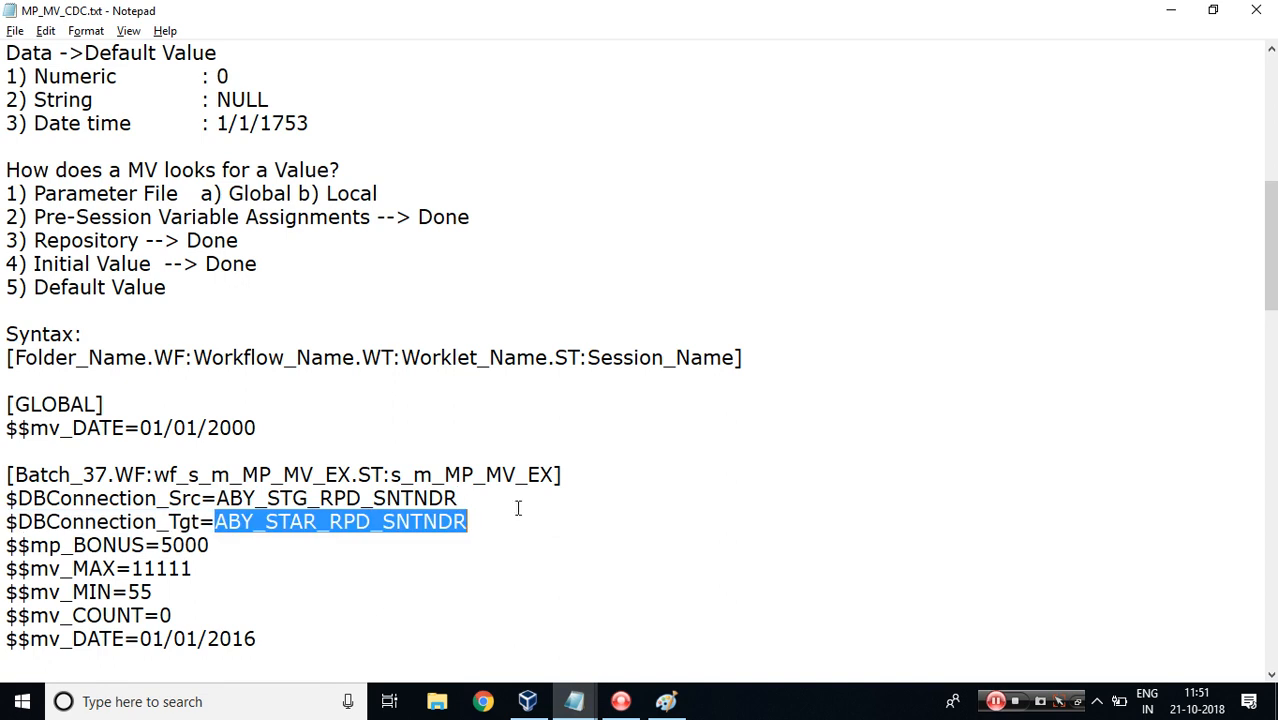
scroll(1269, 250, "down", 3)
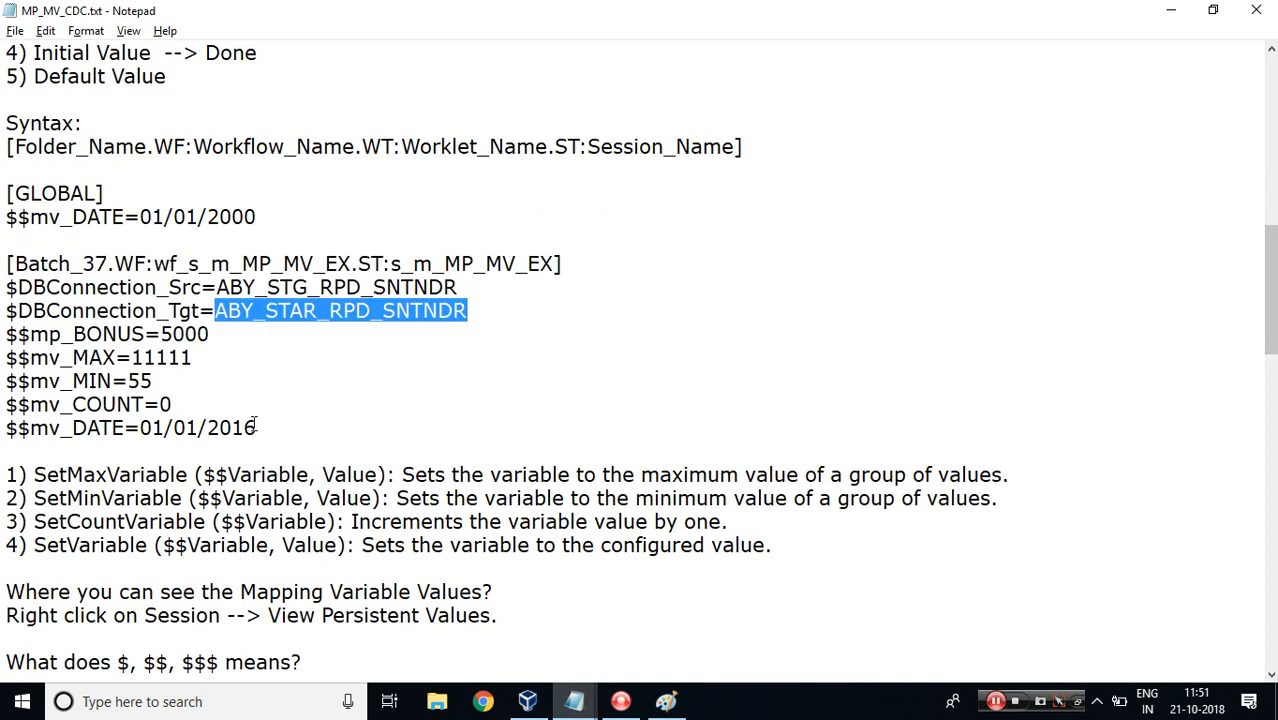
left_click_drag(256, 427, 4, 334)
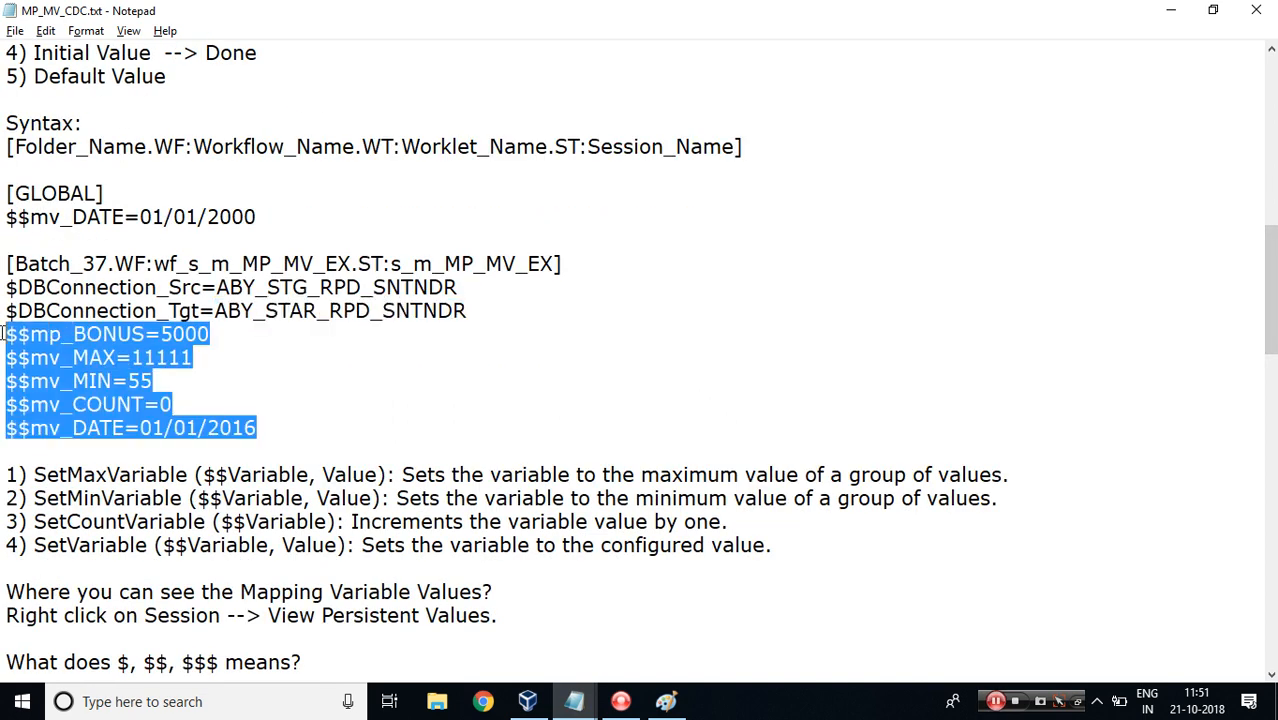
Set $$mp_BONUS to 2000 in the session's parameter notes.
left_click(174, 334)
key("BackSpace")
type("2")
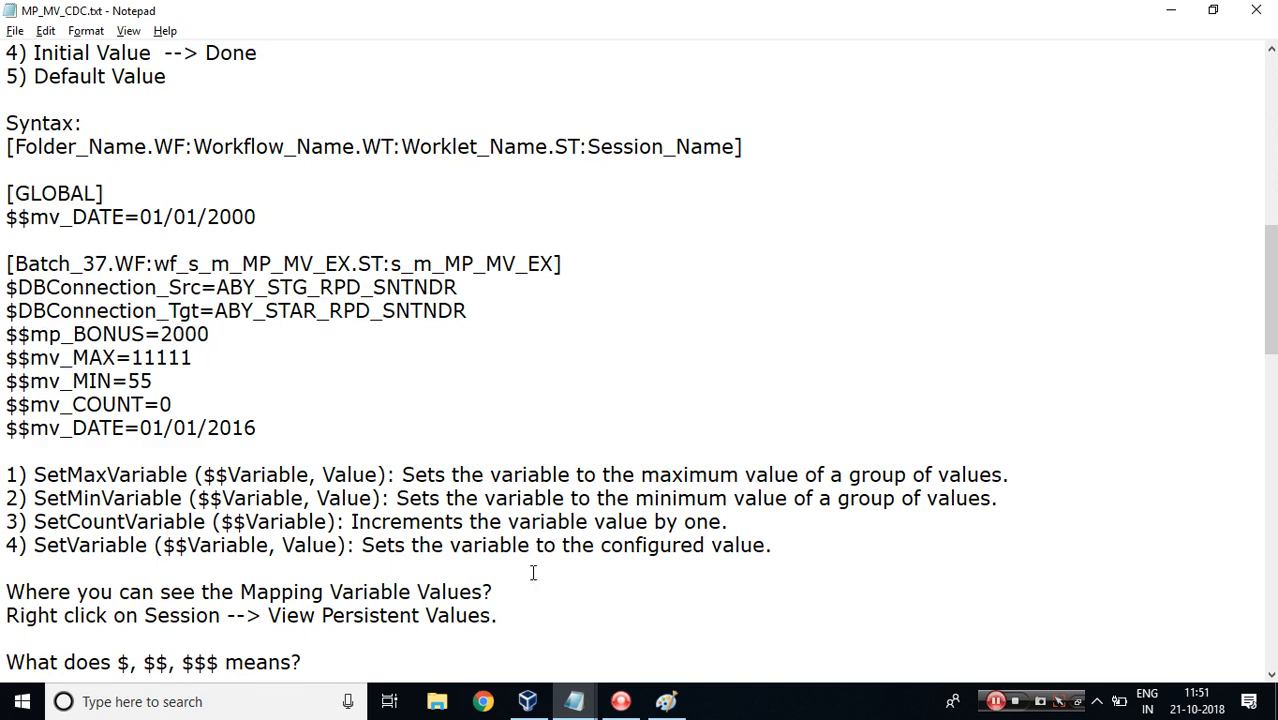
Save the session edits and open the session's persistent values for its mapping variables.
left_click(528, 701)
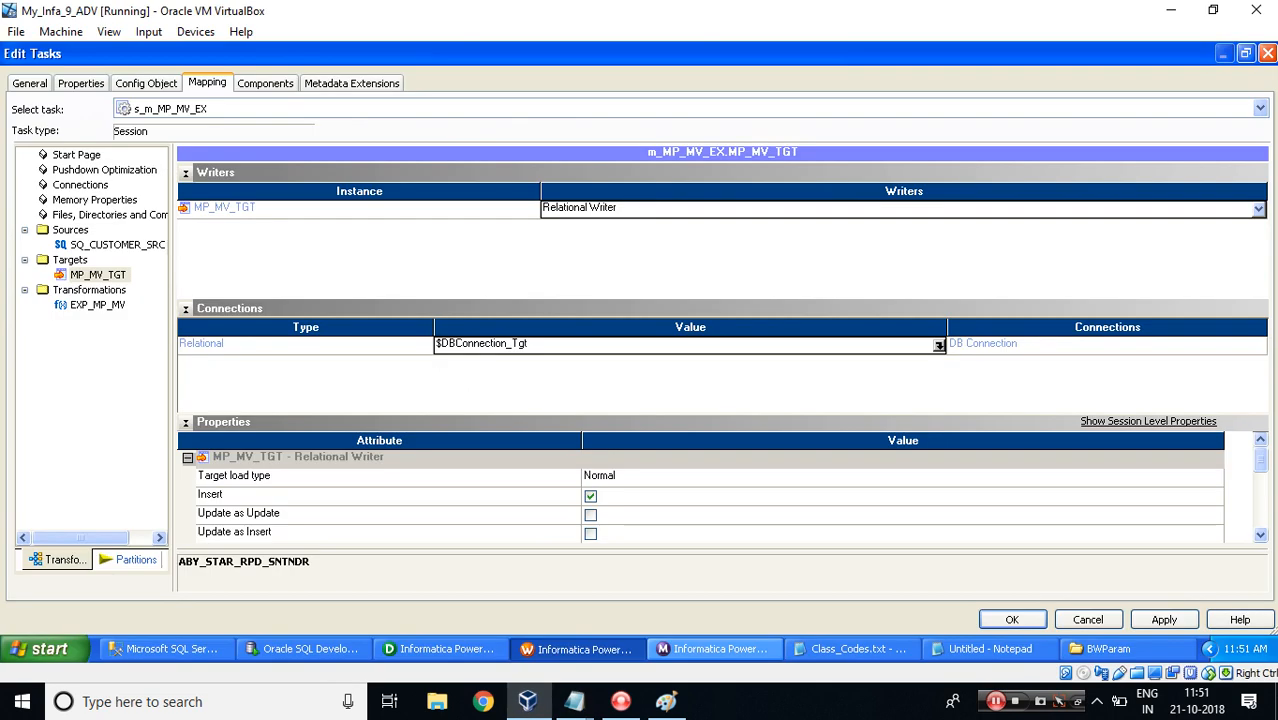
left_click(1008, 619)
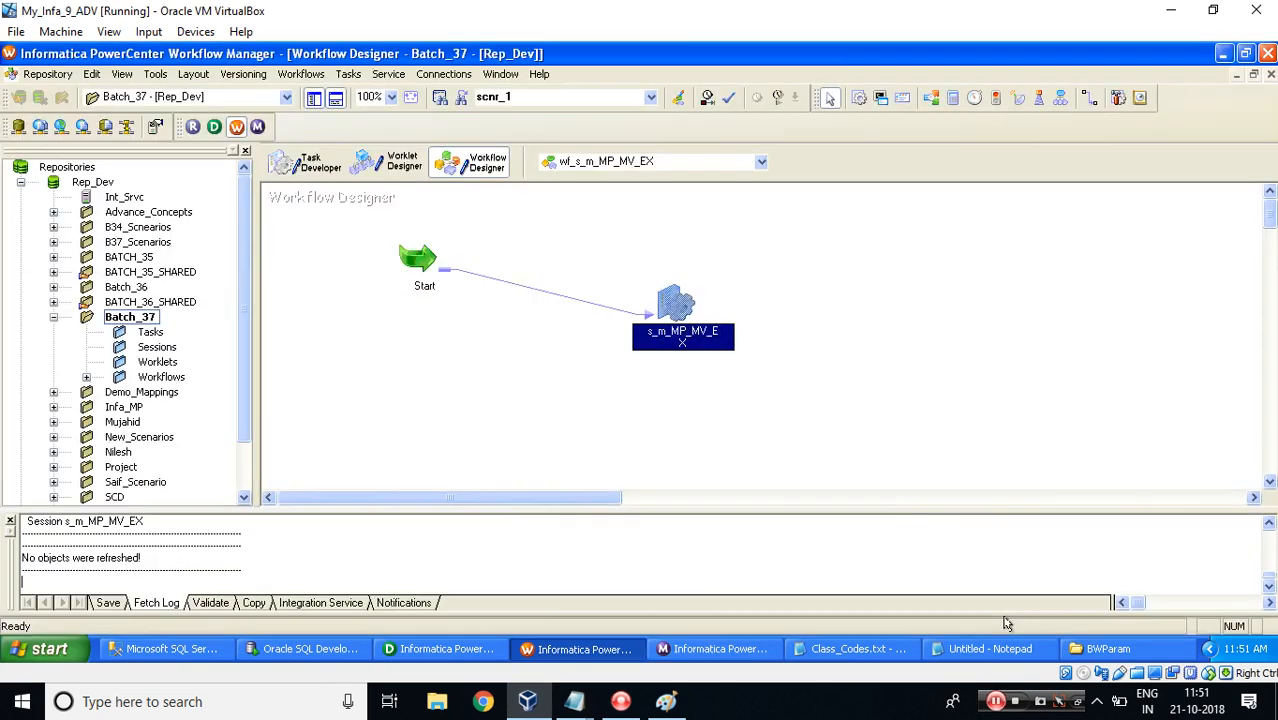
right_click(672, 298)
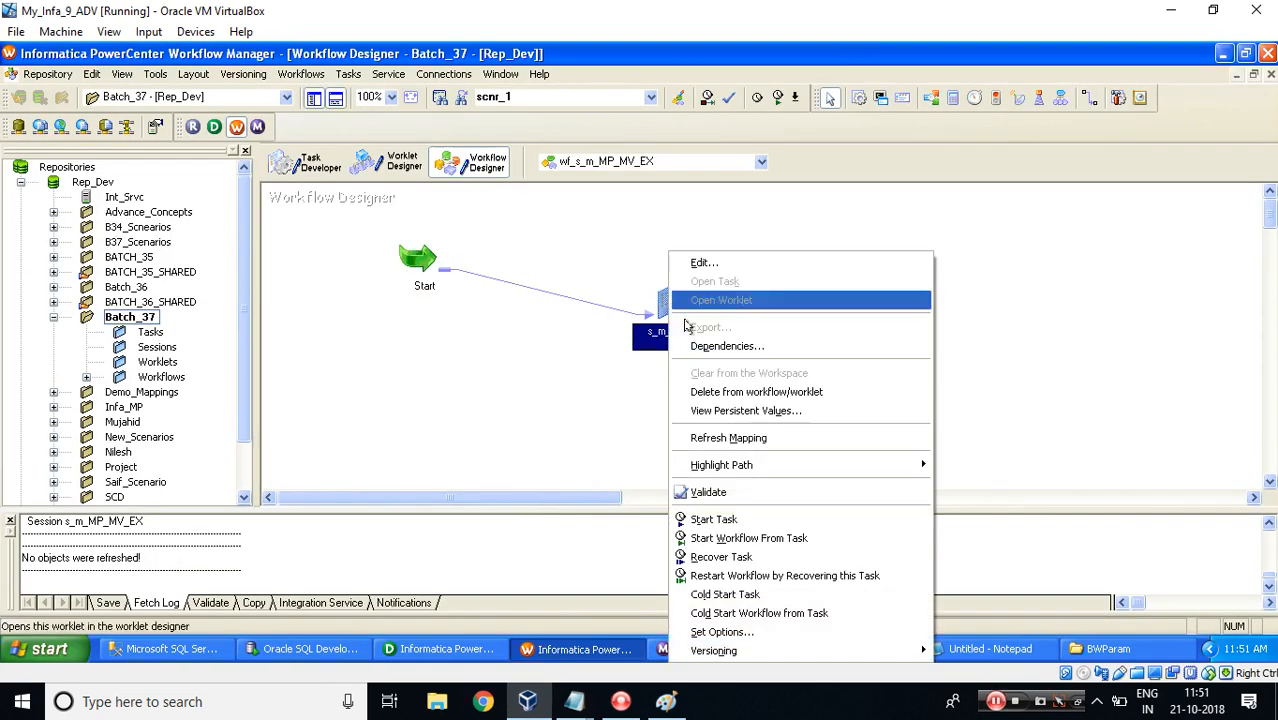
left_click(748, 410)
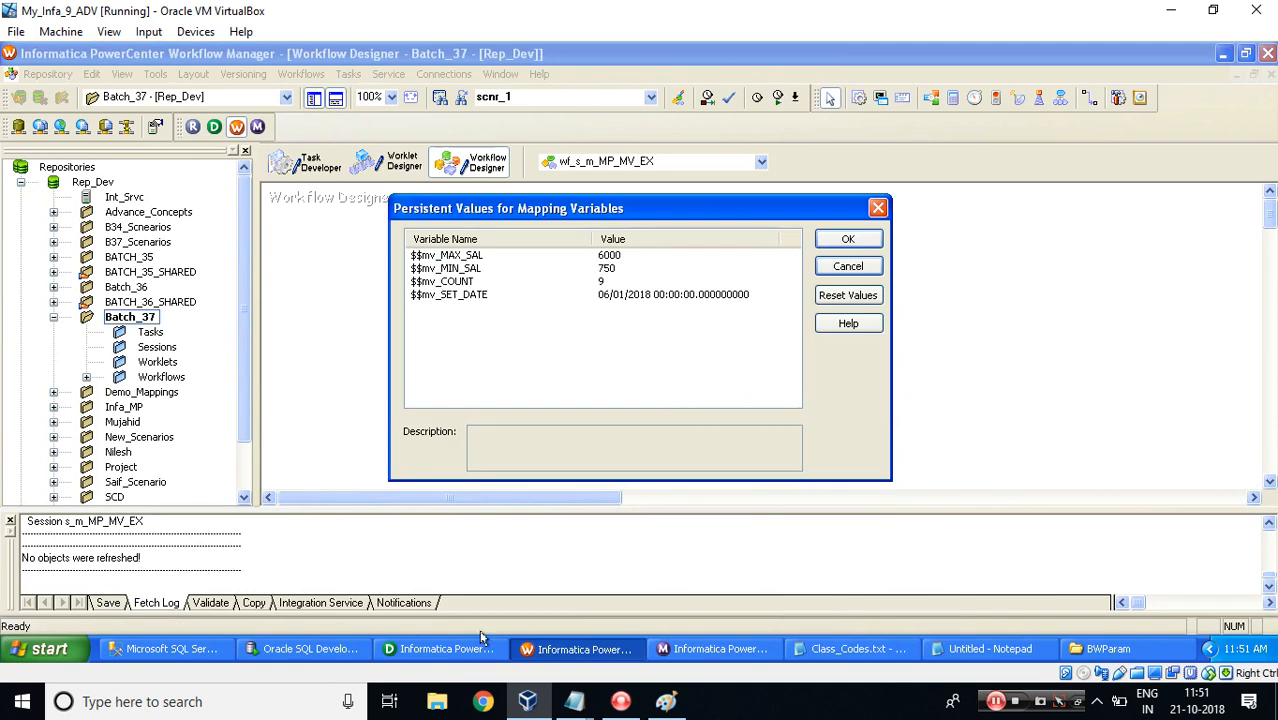
mouse_move(575, 701)
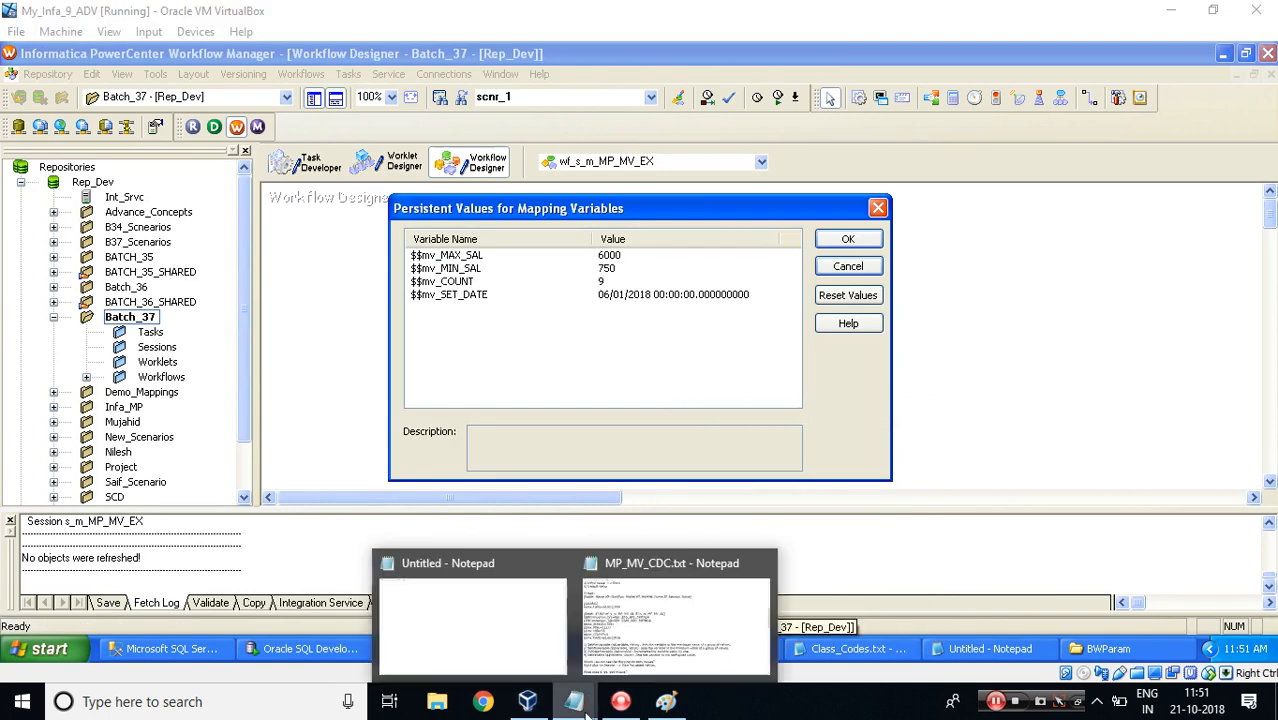
Set $$mv_MAX to 7000, $$mv_MIN to 600 and $$mv_COUNT to 100 in the parameter notes.
left_click(603, 627)
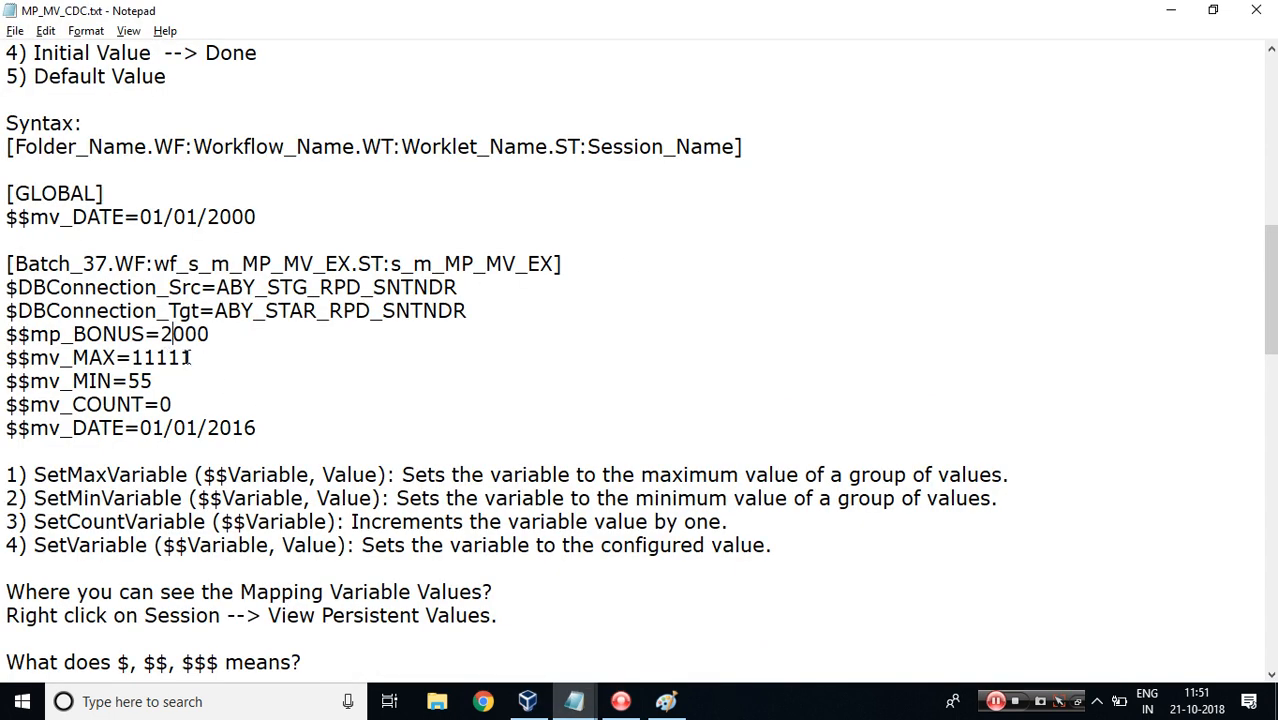
left_click_drag(193, 357, 131, 357)
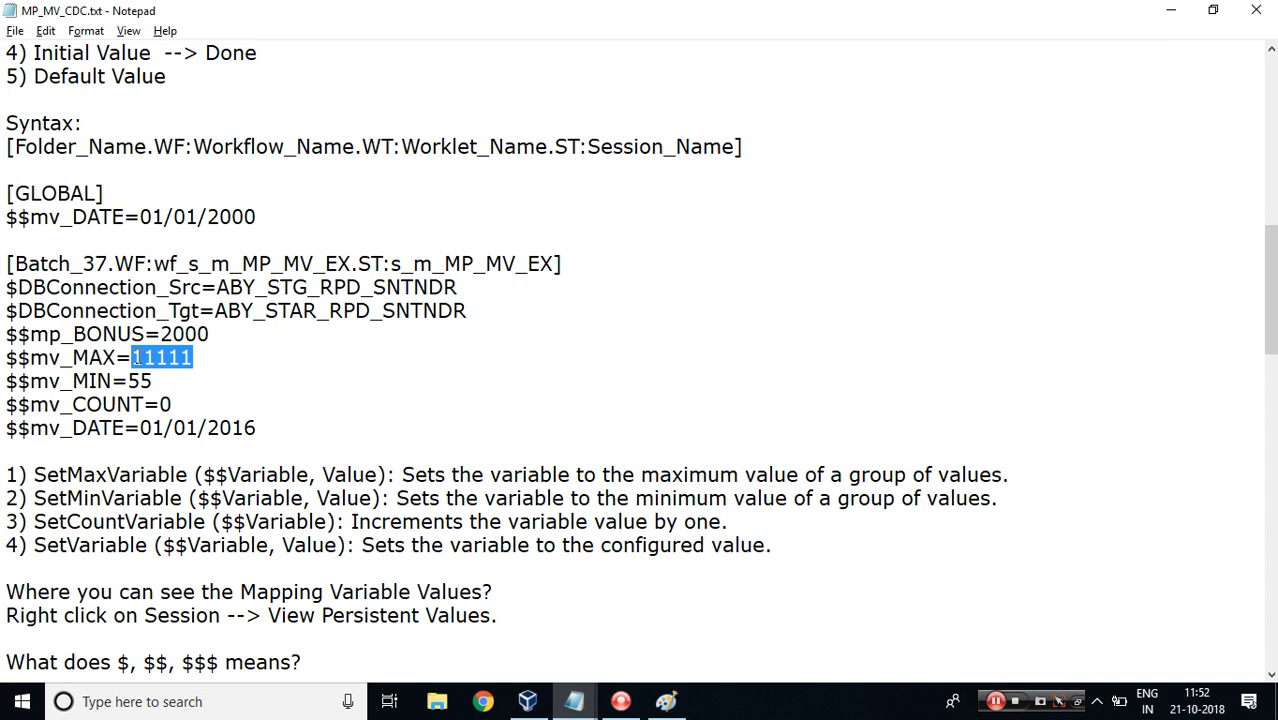
type("7000")
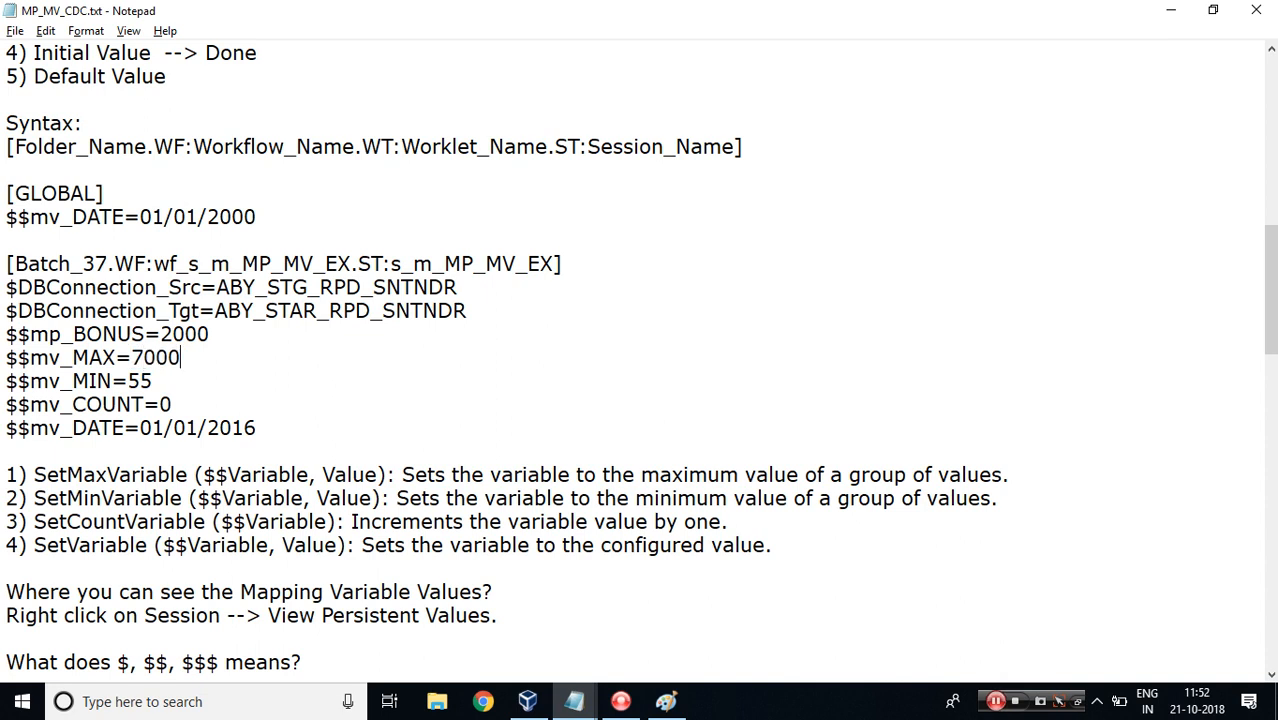
key("Down")
key("BackSpace")
key("BackSpace")
type("600")
key("BackSpace")
type("100")
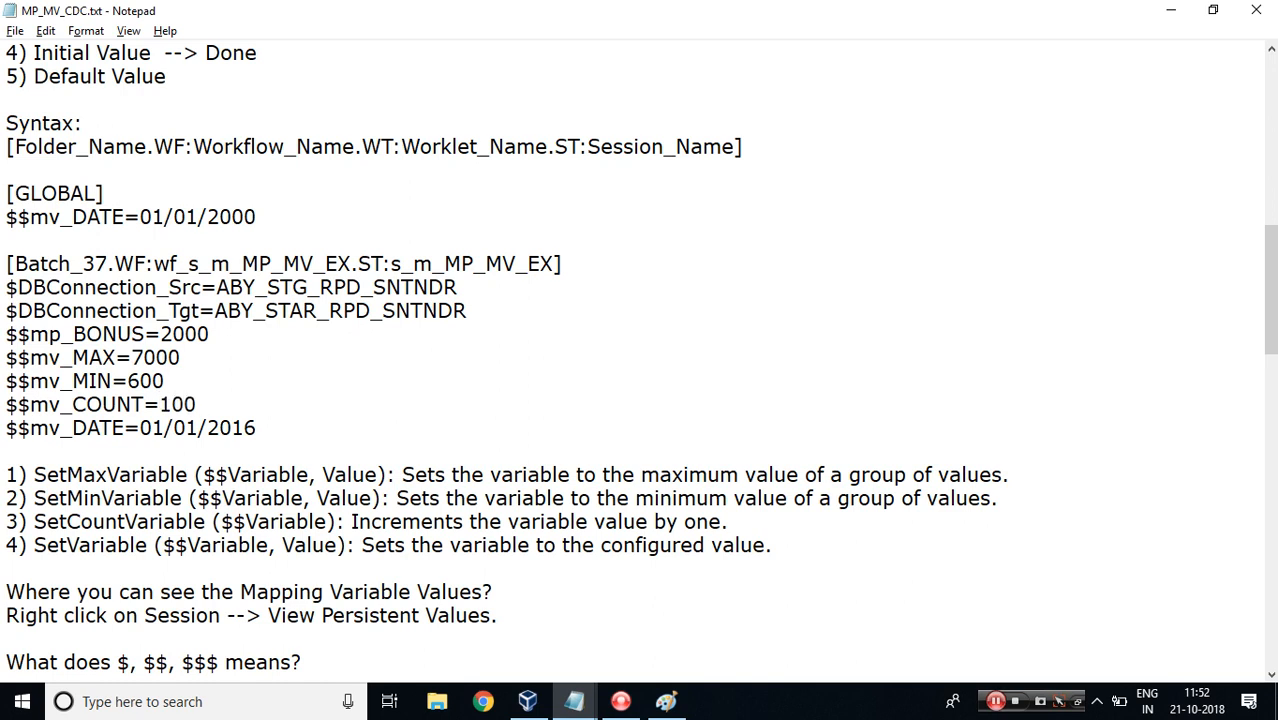
Set $$mv_DATE to 01/01/2000 in the session's parameter notes.
left_click(522, 704)
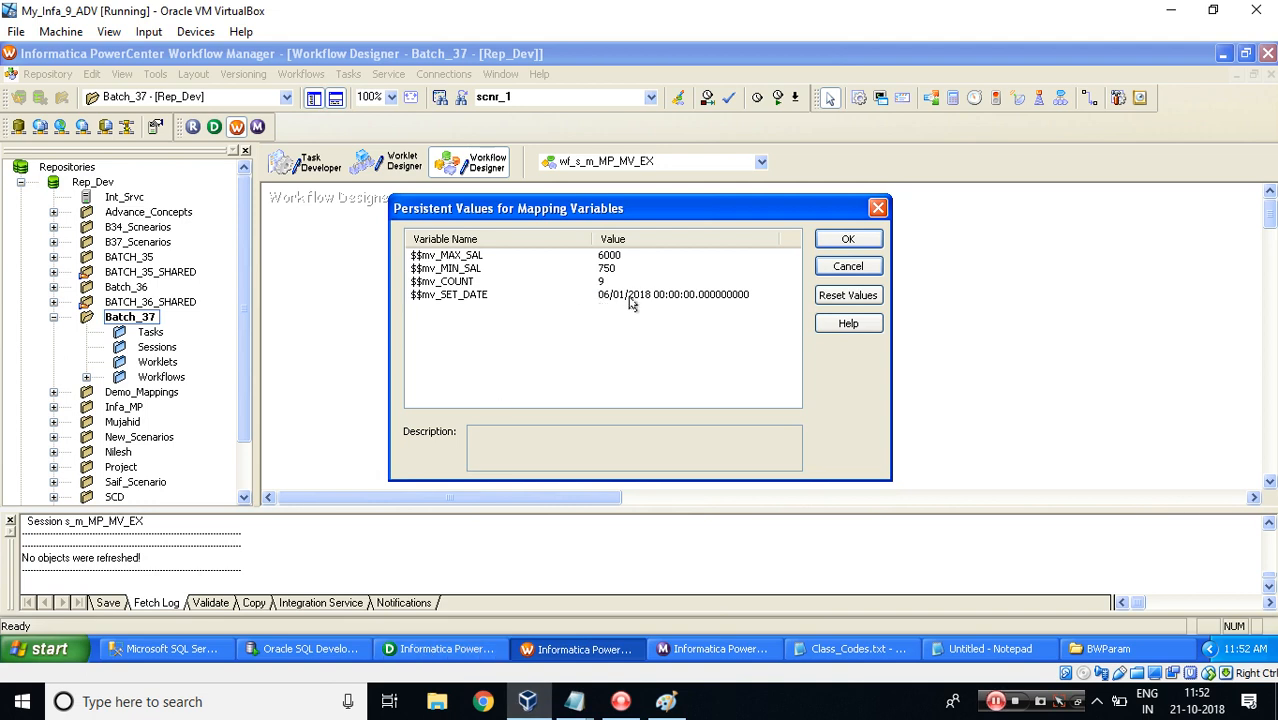
left_click(440, 650)
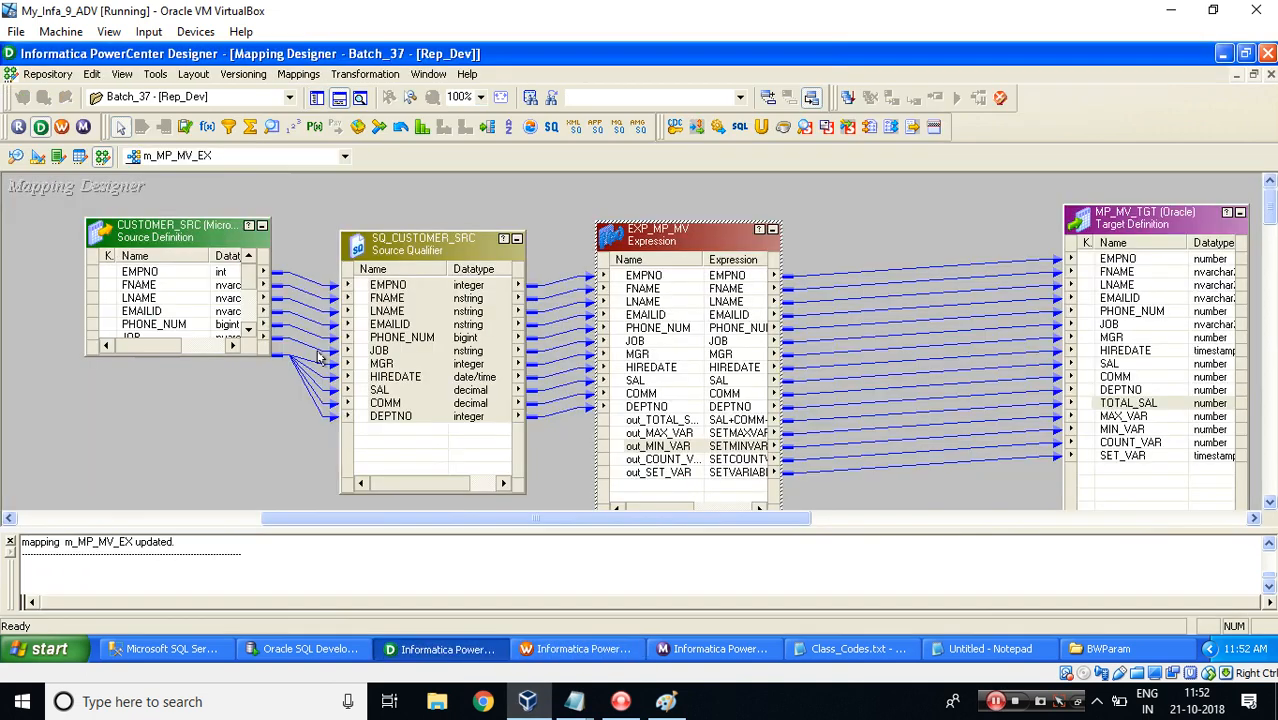
mouse_move(574, 701)
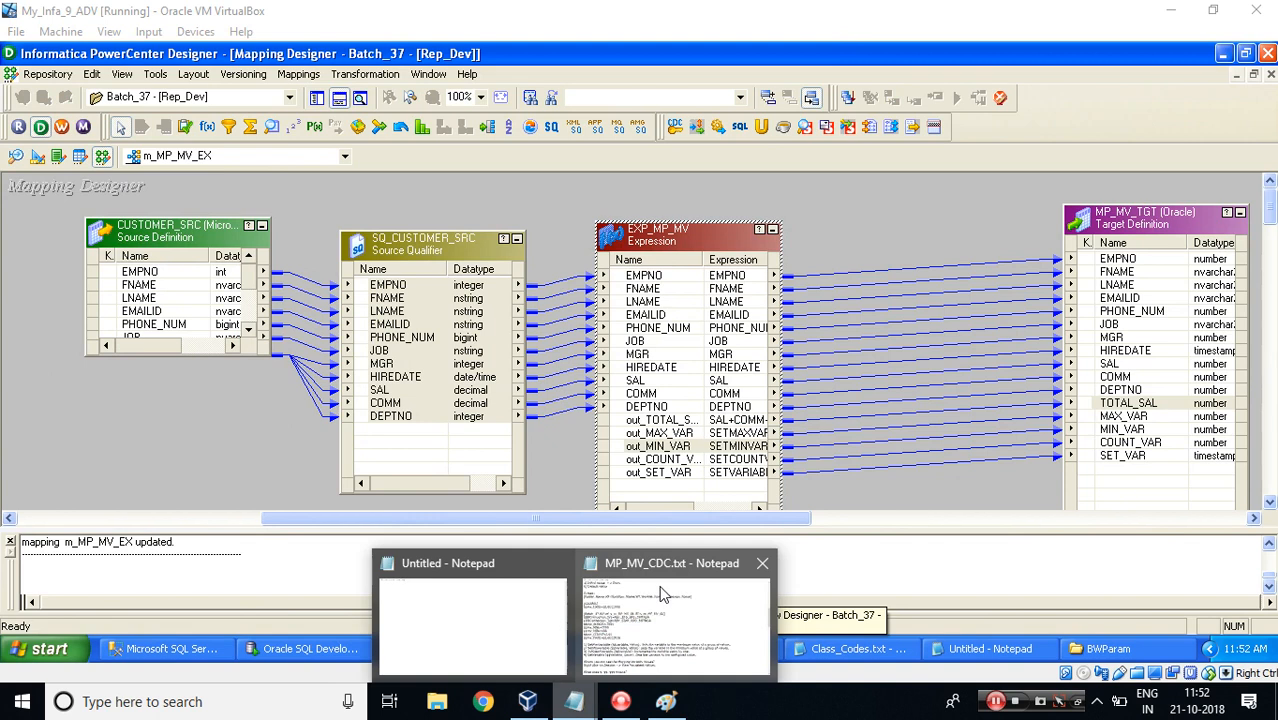
left_click(670, 615)
left_click(222, 404)
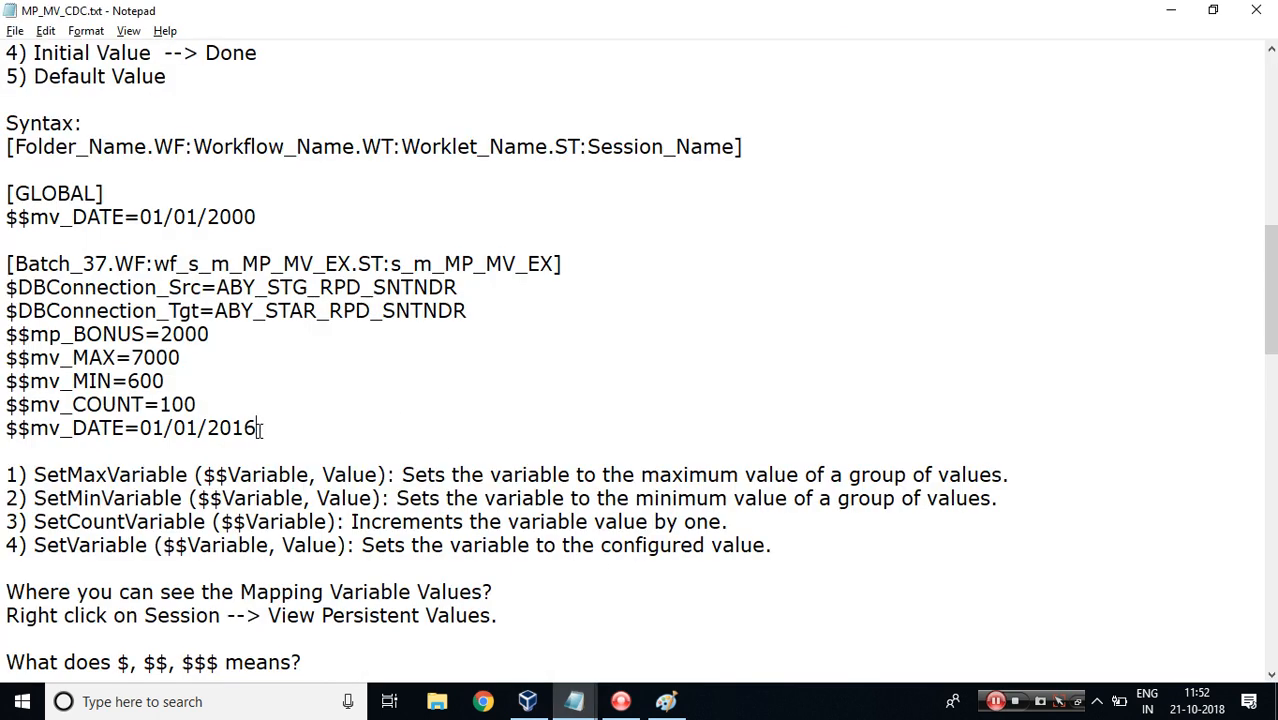
key("BackSpace")
key("BackSpace")
type("00")
Select the s_m_MP_MV_EX section from its header to the $$mv_DATE line and open the BWParam folder.
left_click_drag(271, 426, 7, 266)
key("ctrl+c")
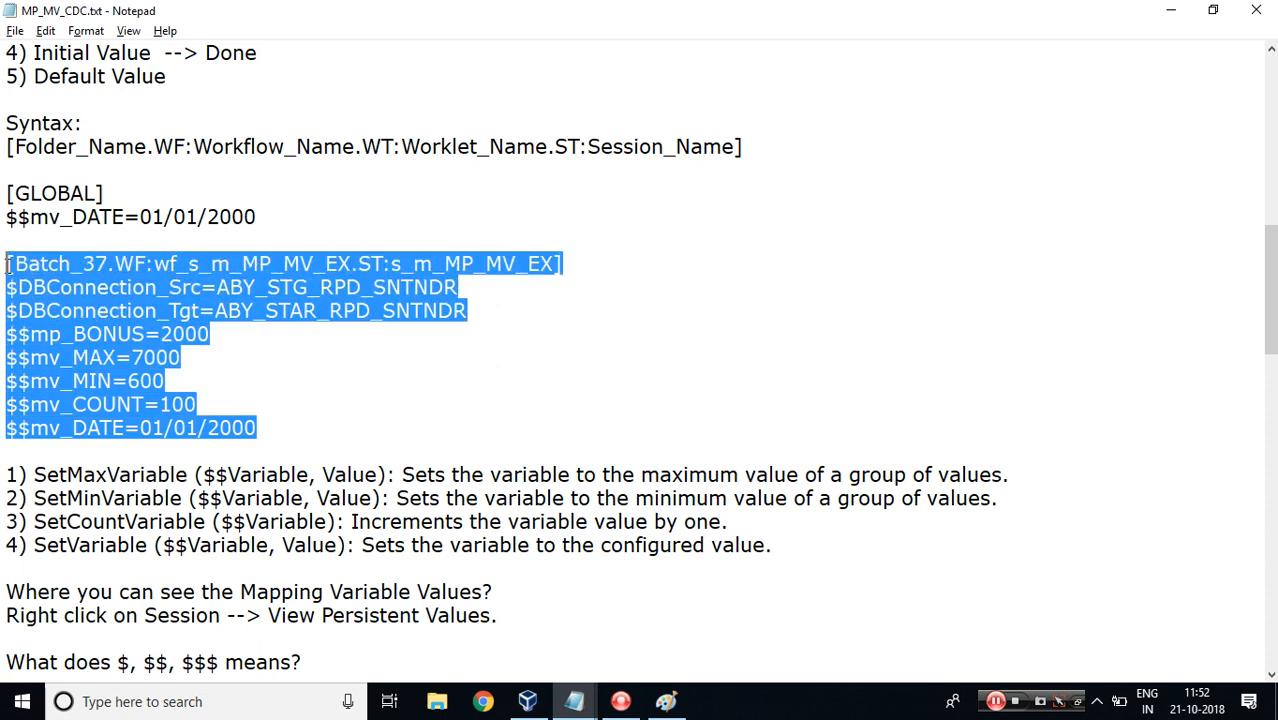
left_click(528, 701)
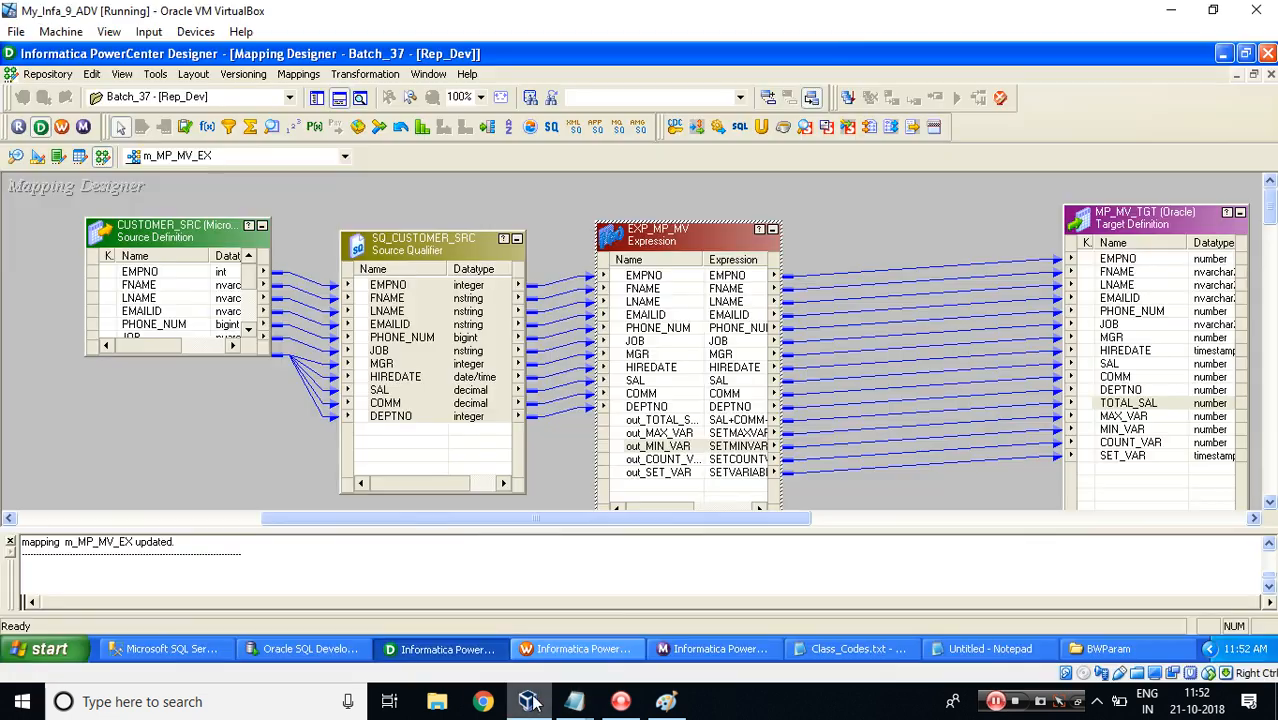
left_click(1125, 645)
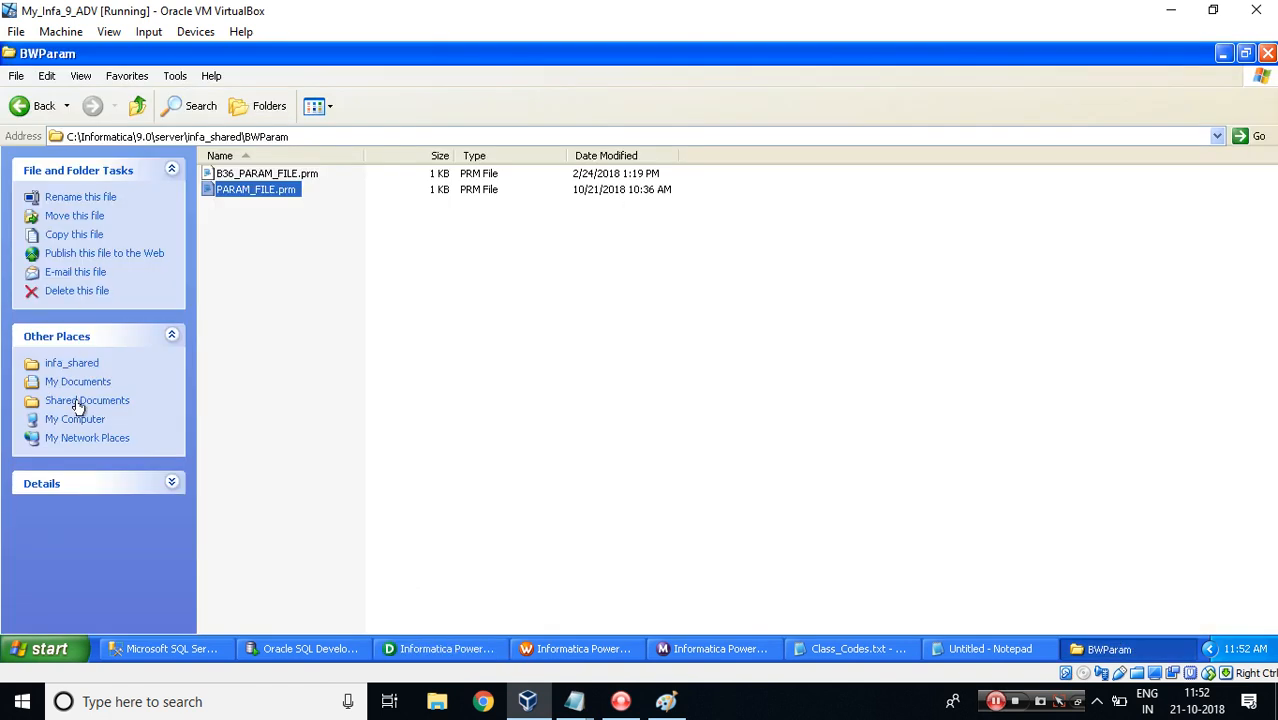
Browse from My Computer through C:\Informatica\9.0\server\infa_shared to the BWParam folder.
left_click(75, 420)
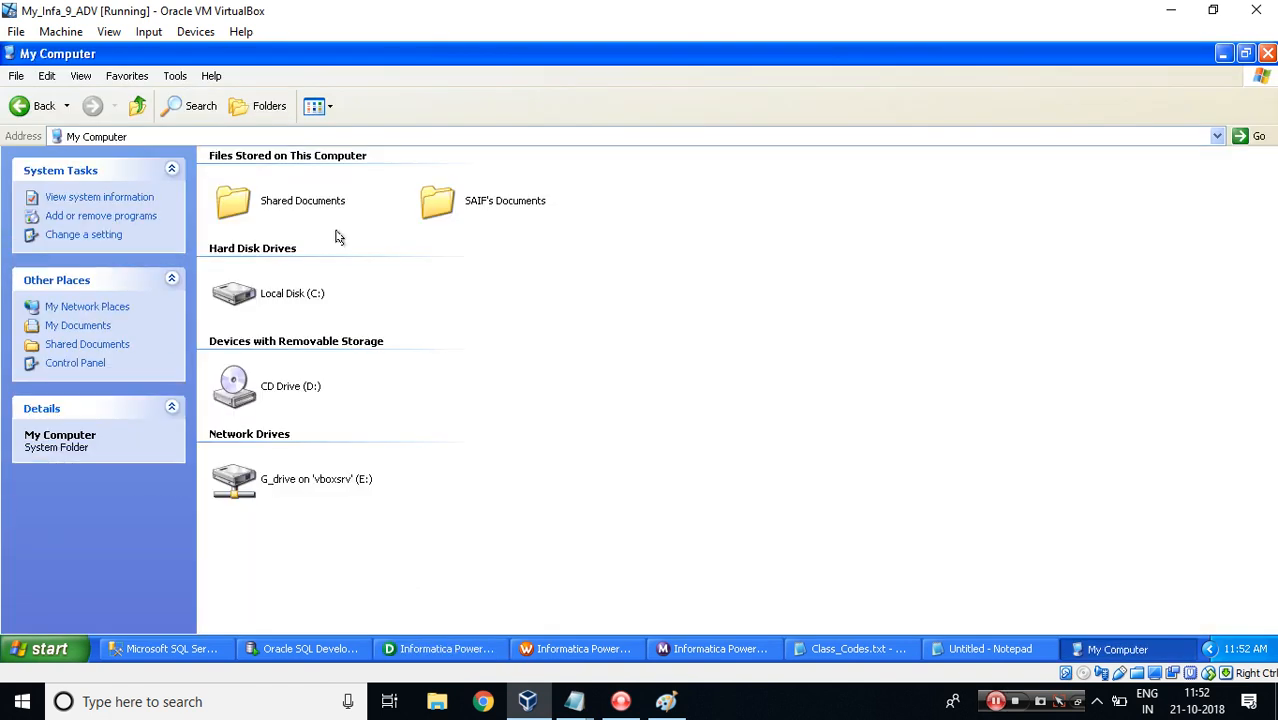
double_click(287, 293)
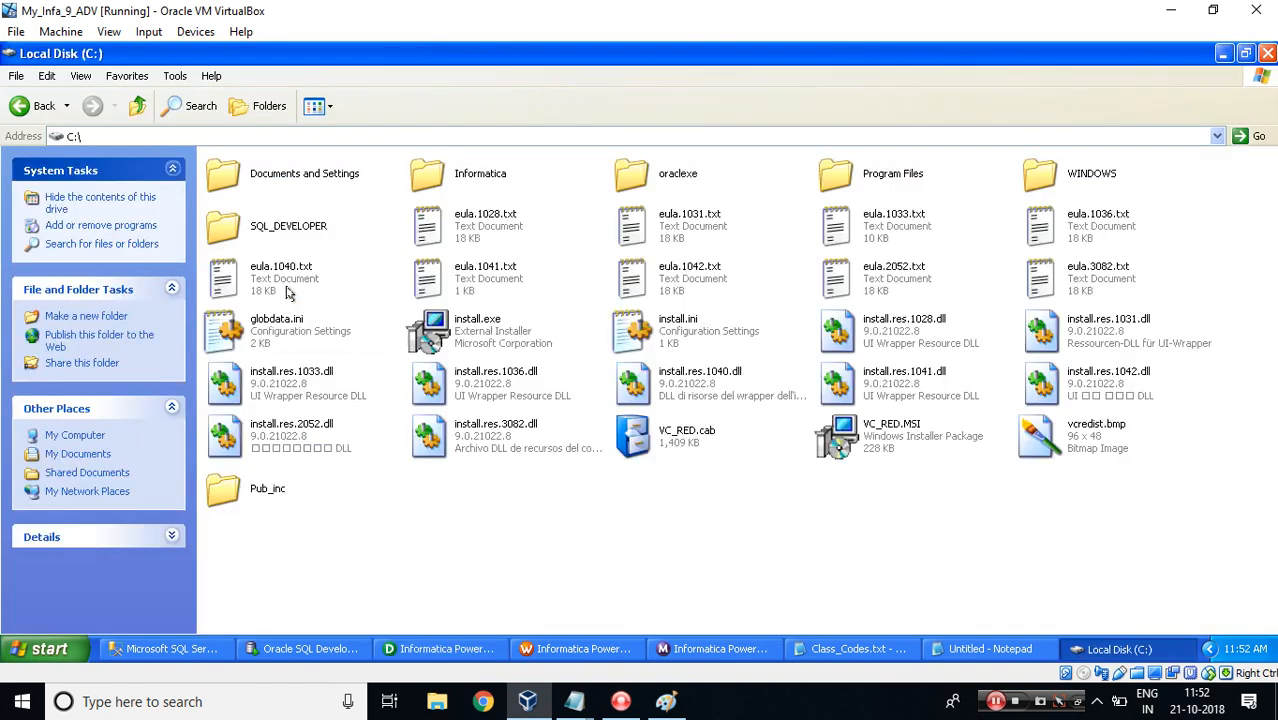
double_click(459, 174)
double_click(253, 172)
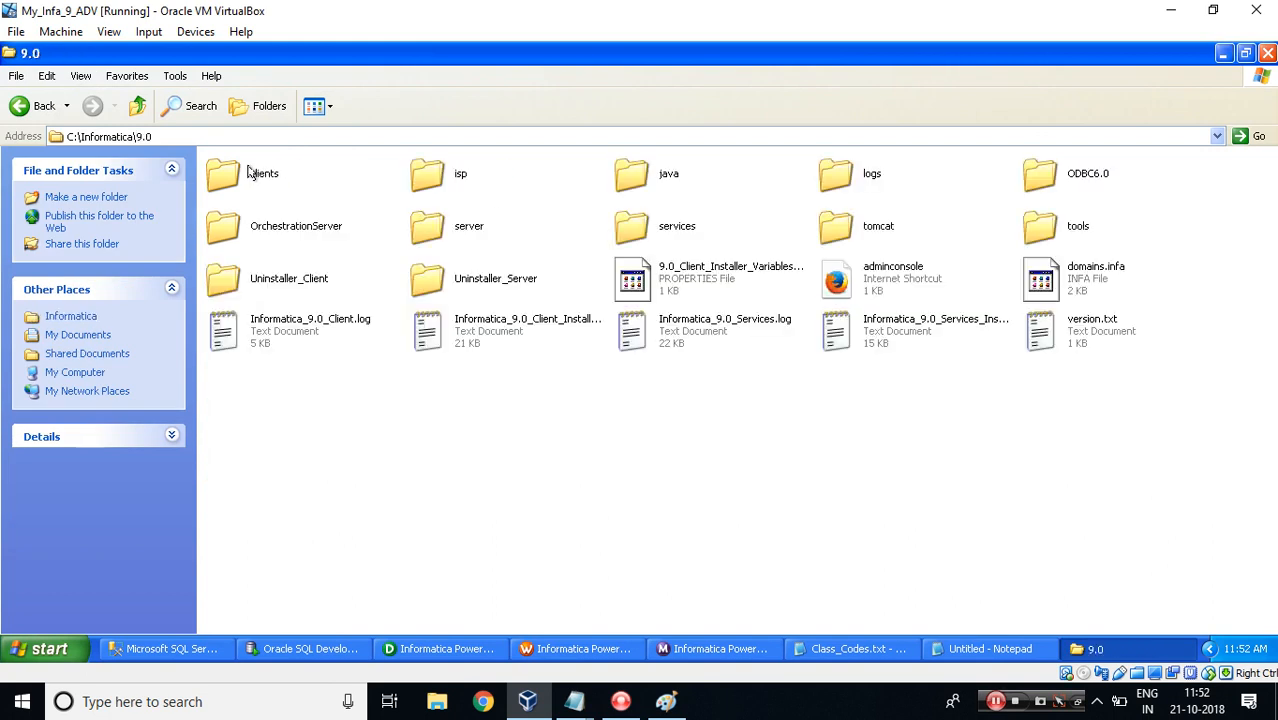
double_click(432, 226)
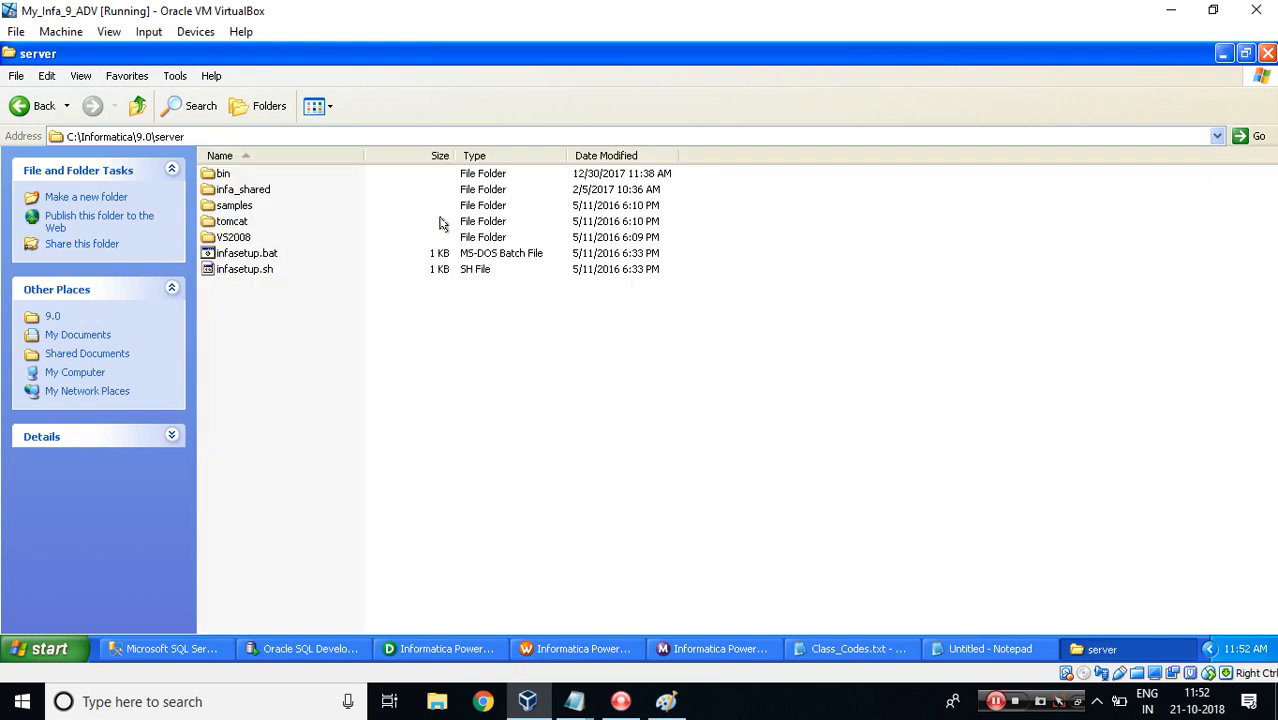
left_click(248, 190)
double_click(248, 190)
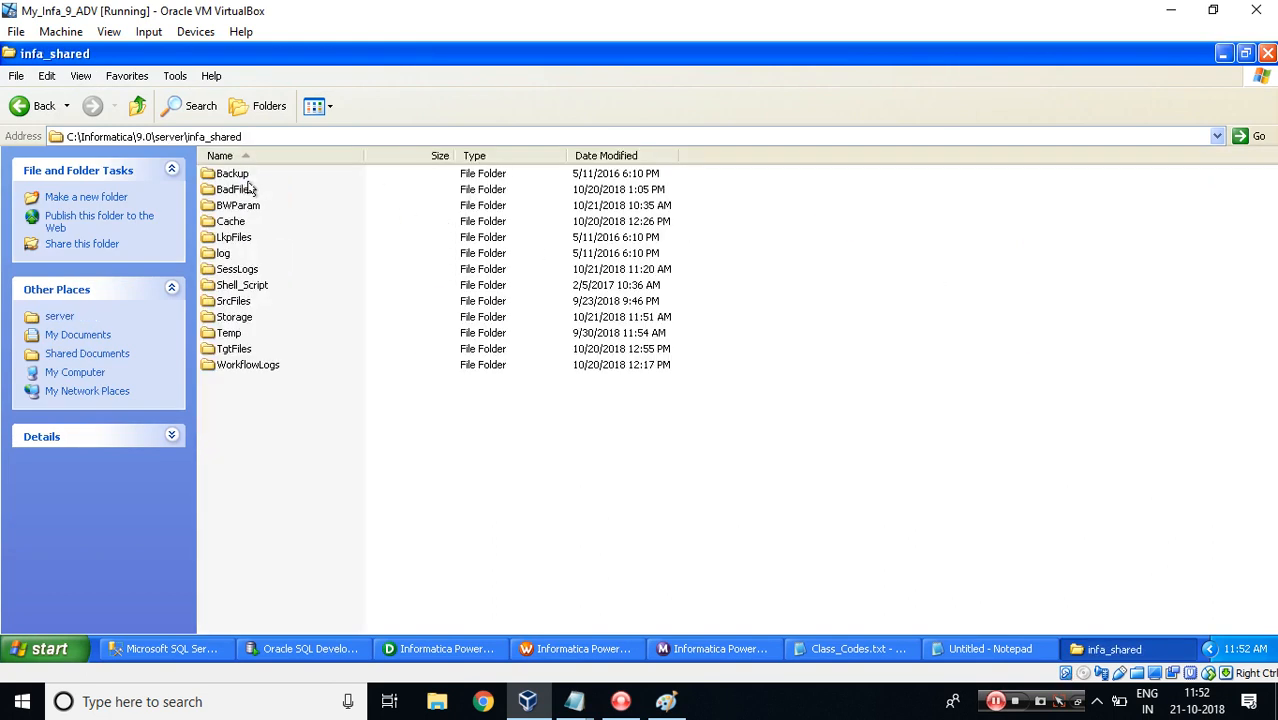
left_click(233, 302)
left_click(233, 348)
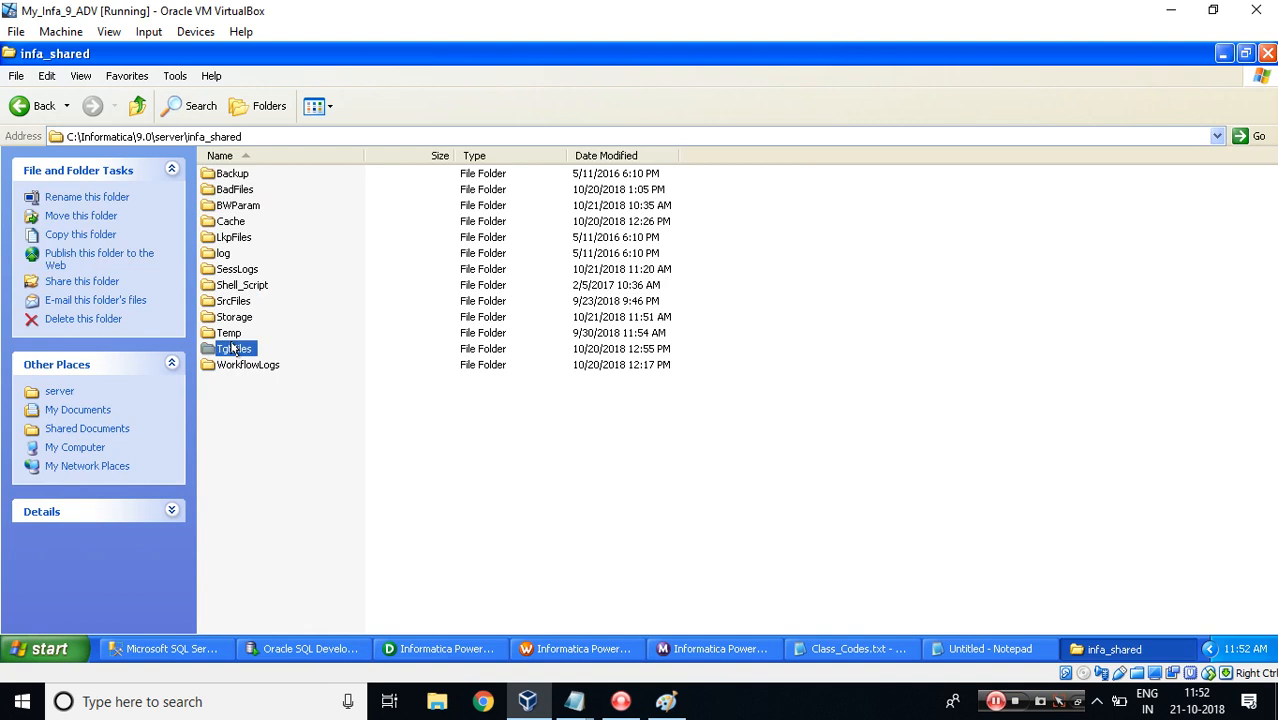
left_click(238, 207)
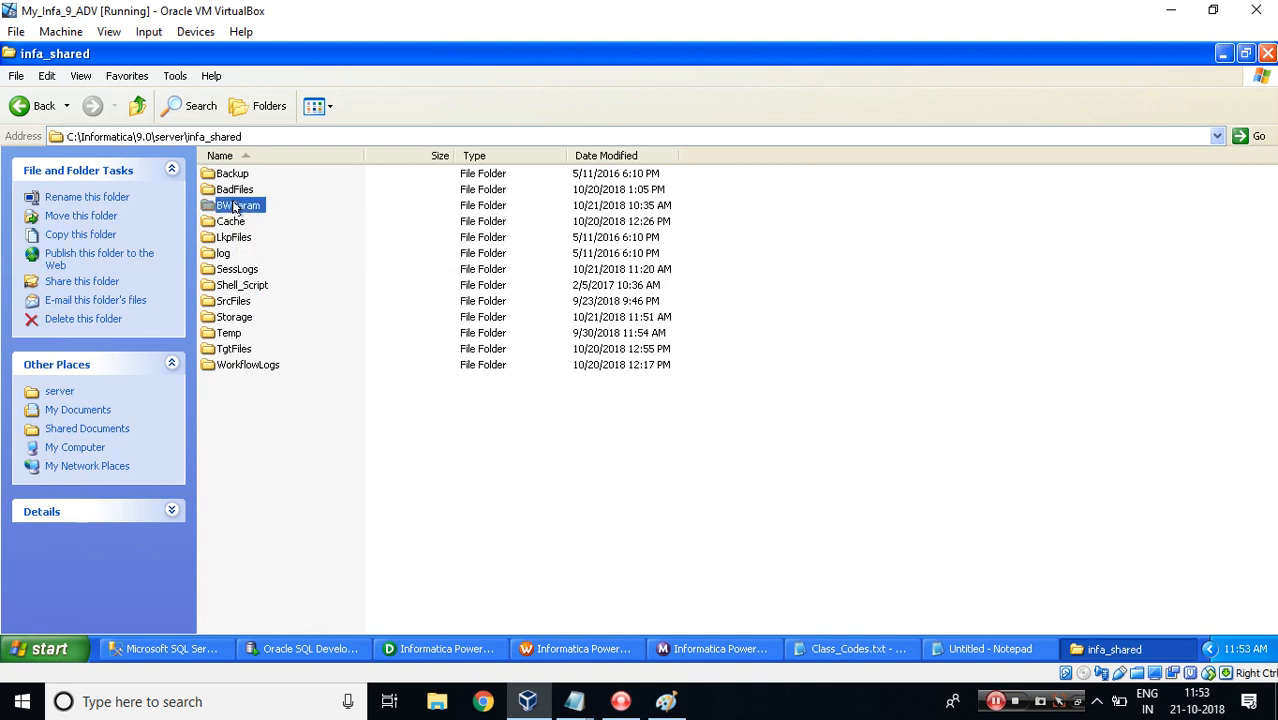
double_click(237, 206)
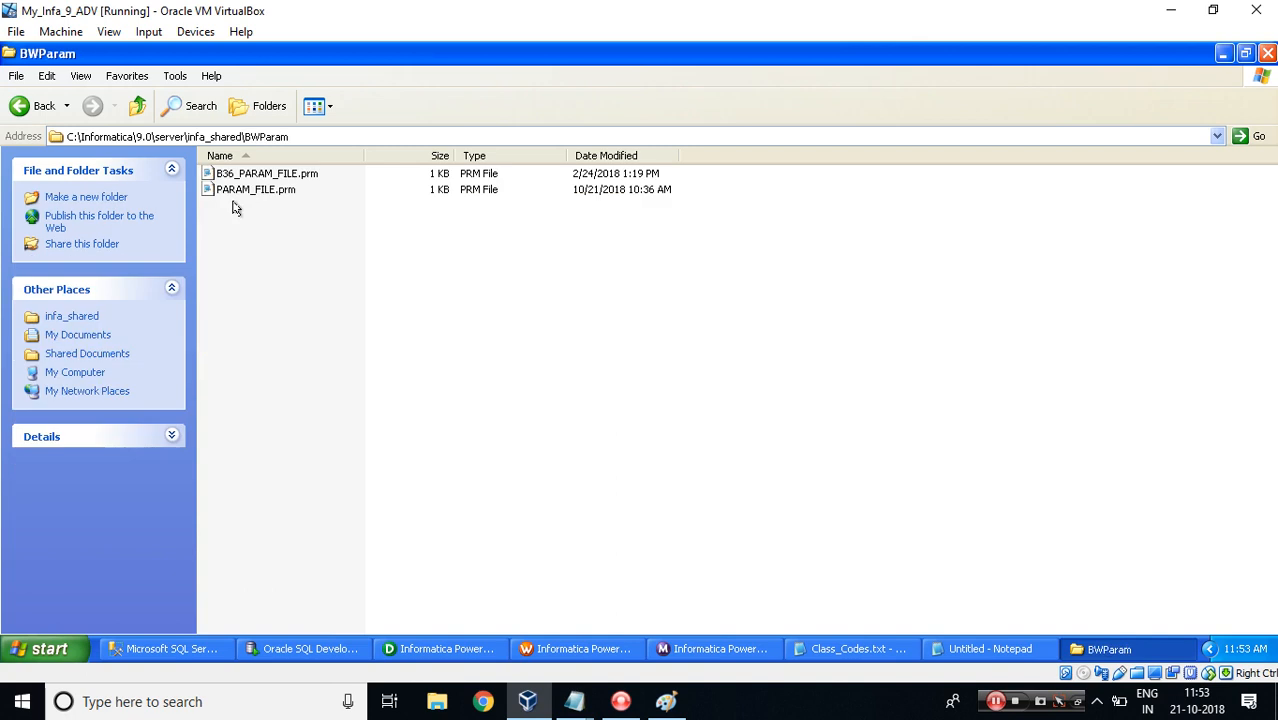
Create a new text document in the BWParam folder.
right_click(497, 276)
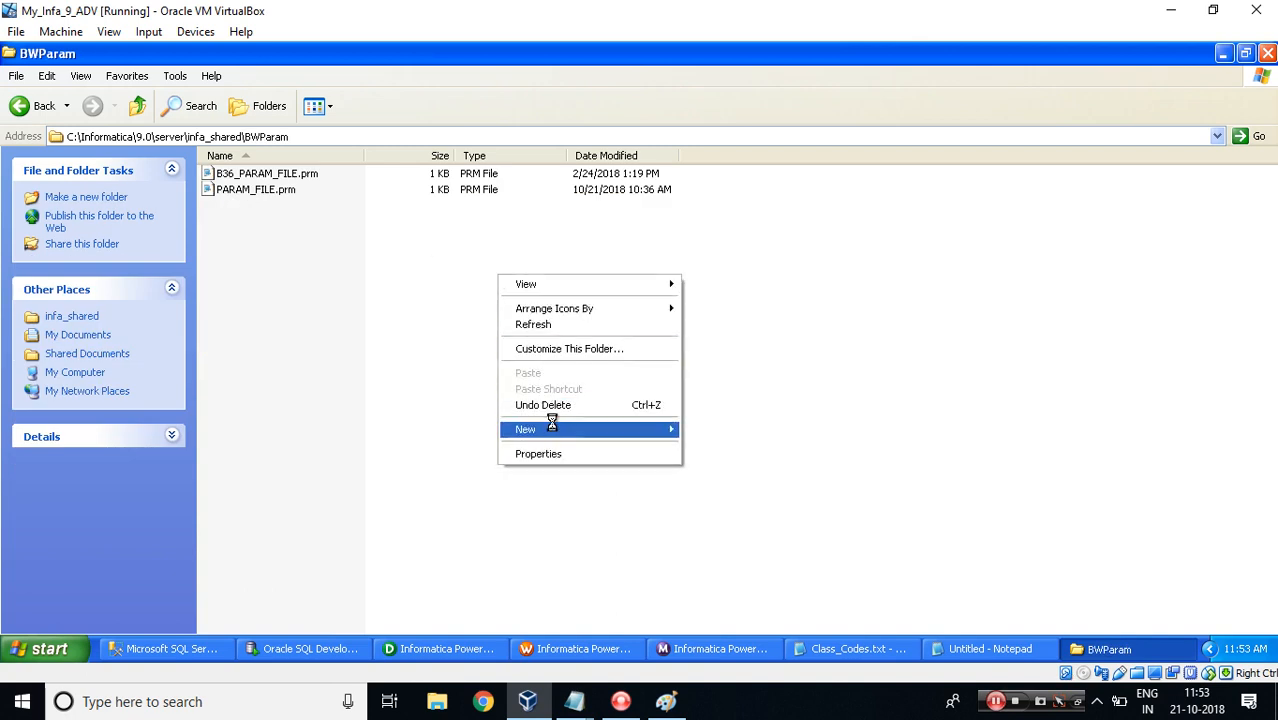
mouse_move(652, 424)
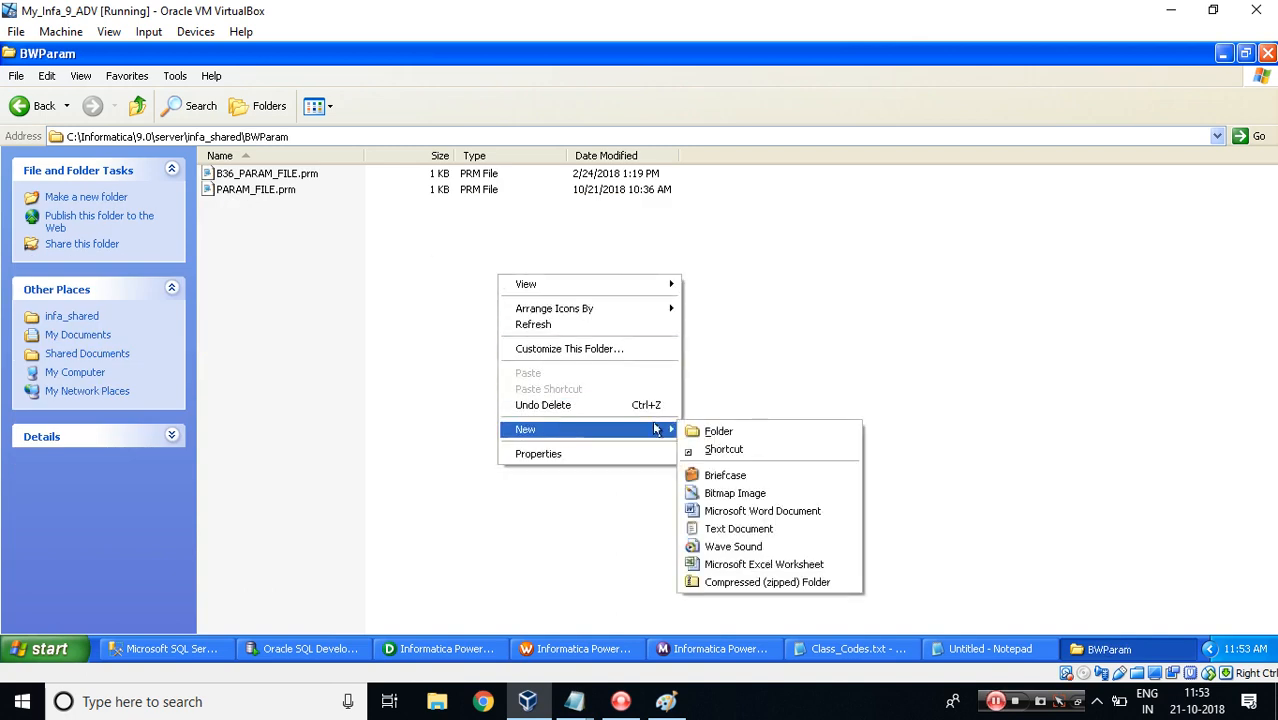
left_click(733, 527)
type("b")
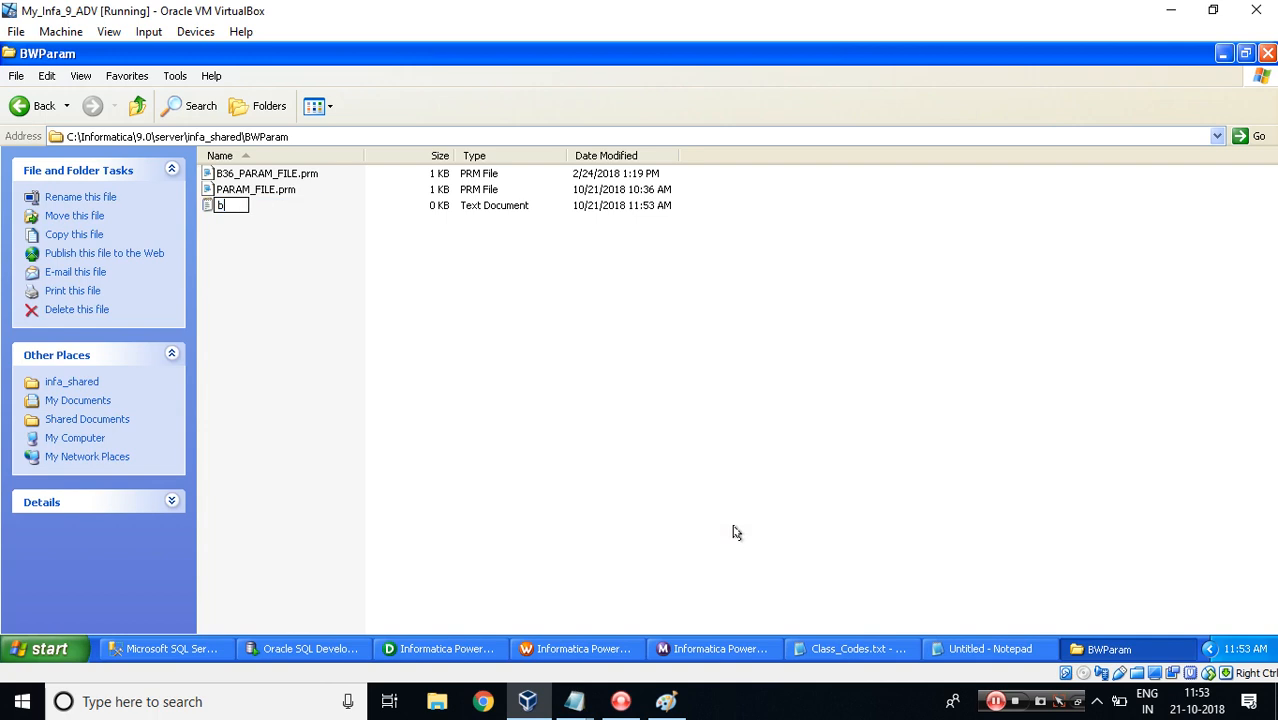
type("_37")
key("BackSpace")
key("BackSpace")
key("Escape")
key("b")
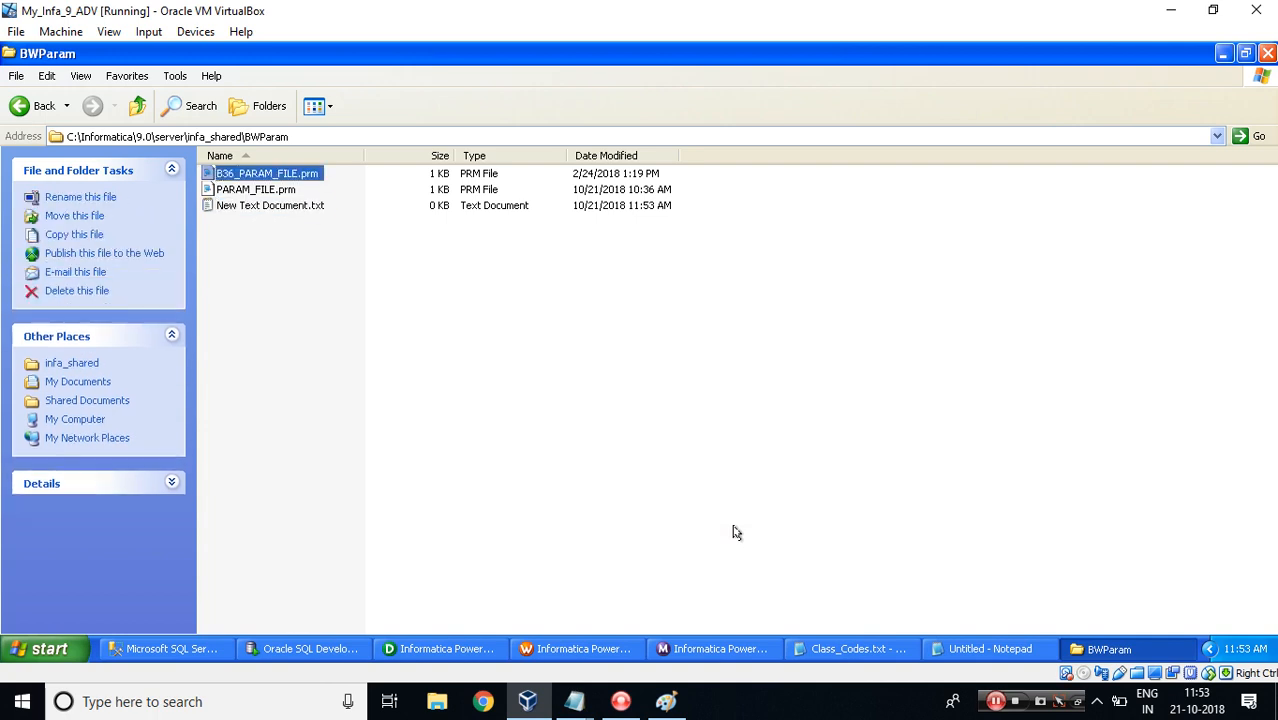
Rename the new text document to B37.prm.
left_click(289, 206)
left_click(289, 206)
type("B")
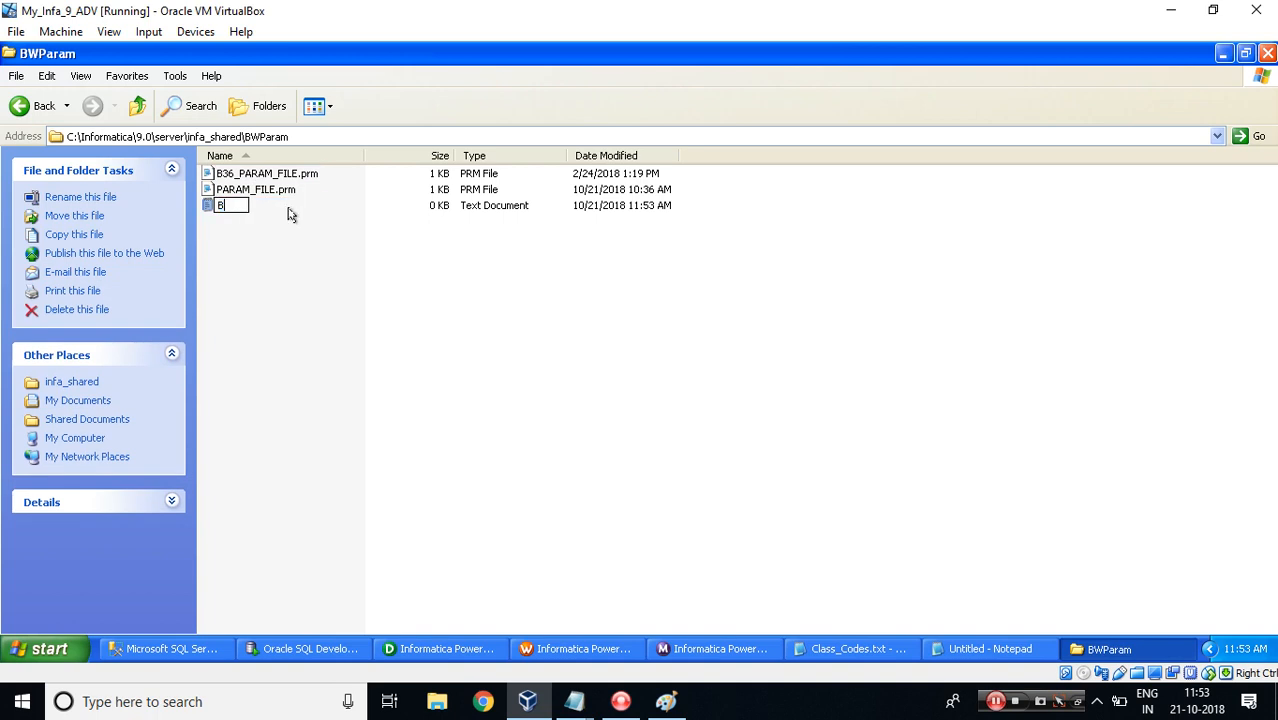
type("37.prm")
left_click(215, 246)
left_click(586, 399)
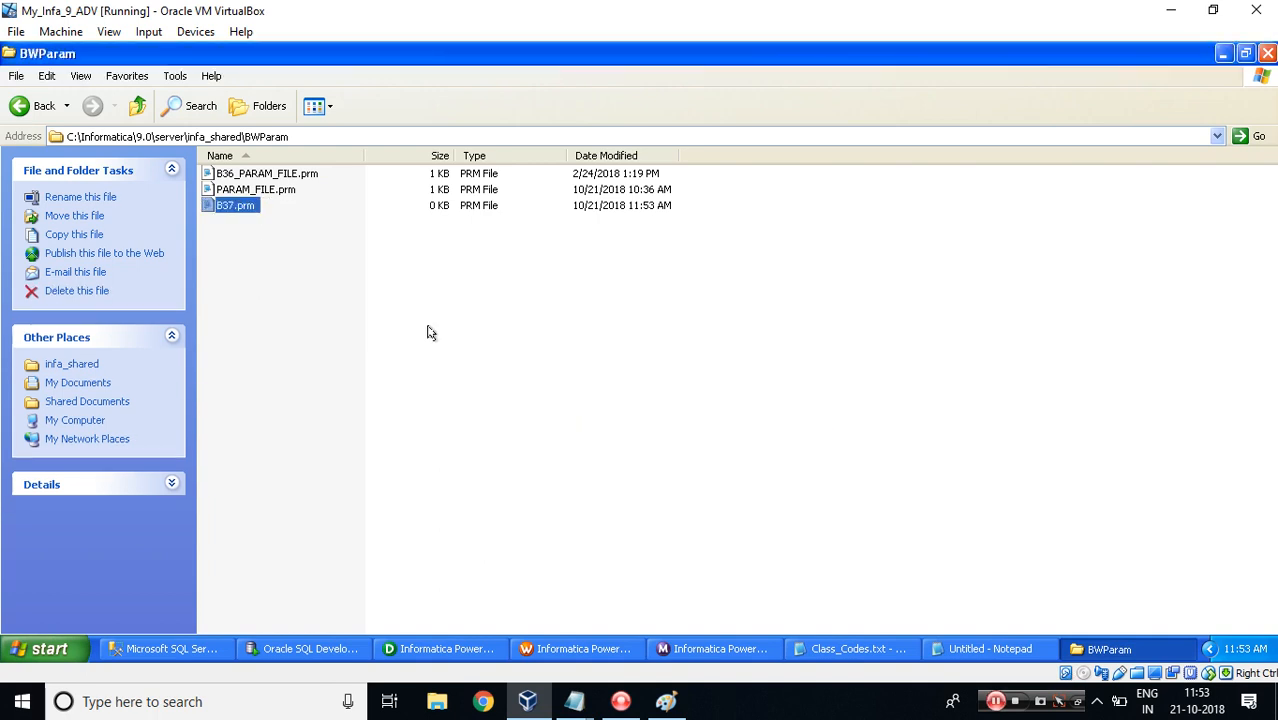
Open B37.prm, paste the copied s_m_MP_MV_EX parameter section into it, and save the file.
double_click(234, 208)
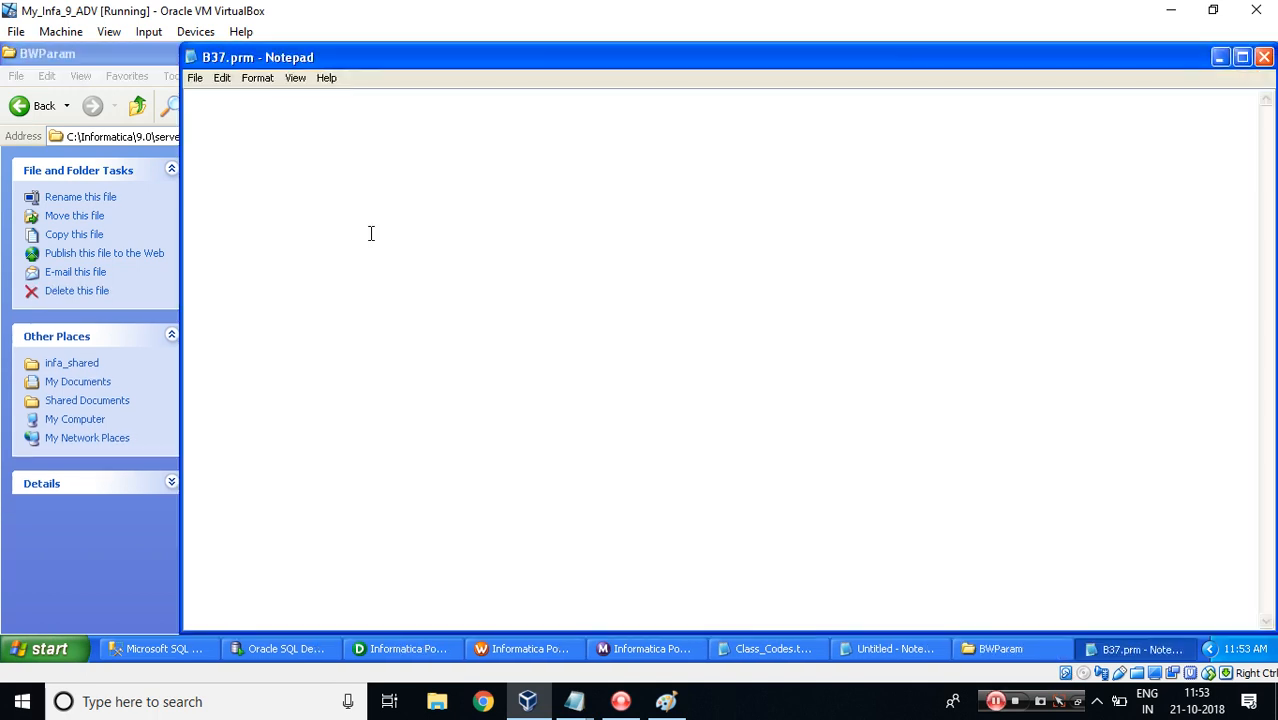
key("ctrl+v")
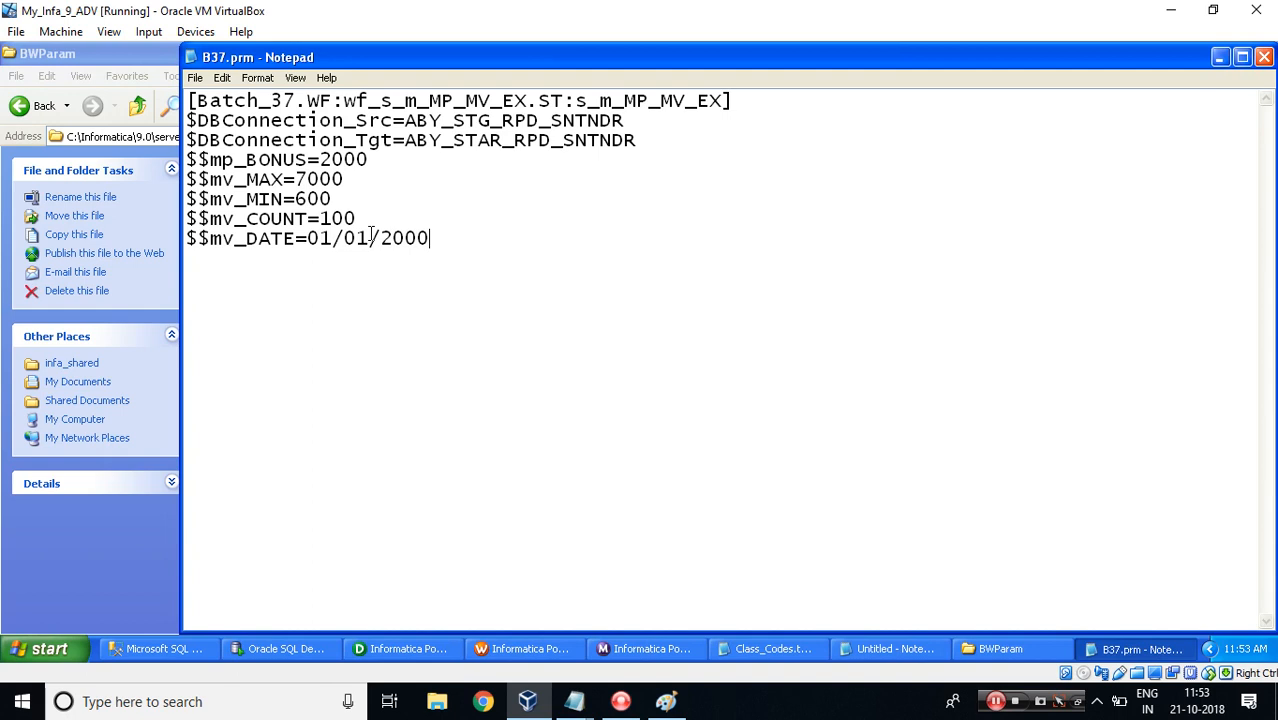
left_click(195, 78)
left_click(211, 131)
left_click(1219, 57)
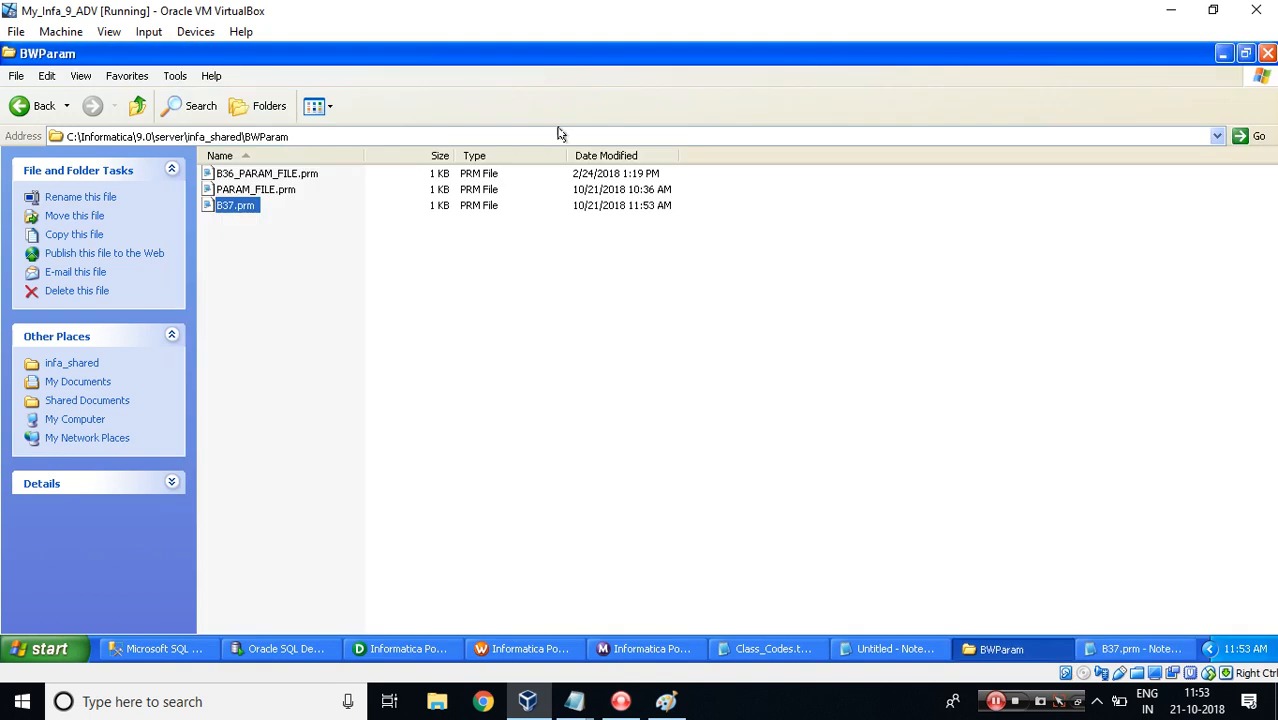
Copy the BWParam folder path and paste it as the Parameter Filename in the wf_s_m_MP_MV_EX workflow properties.
left_click(491, 137)
key("ctrl+c")
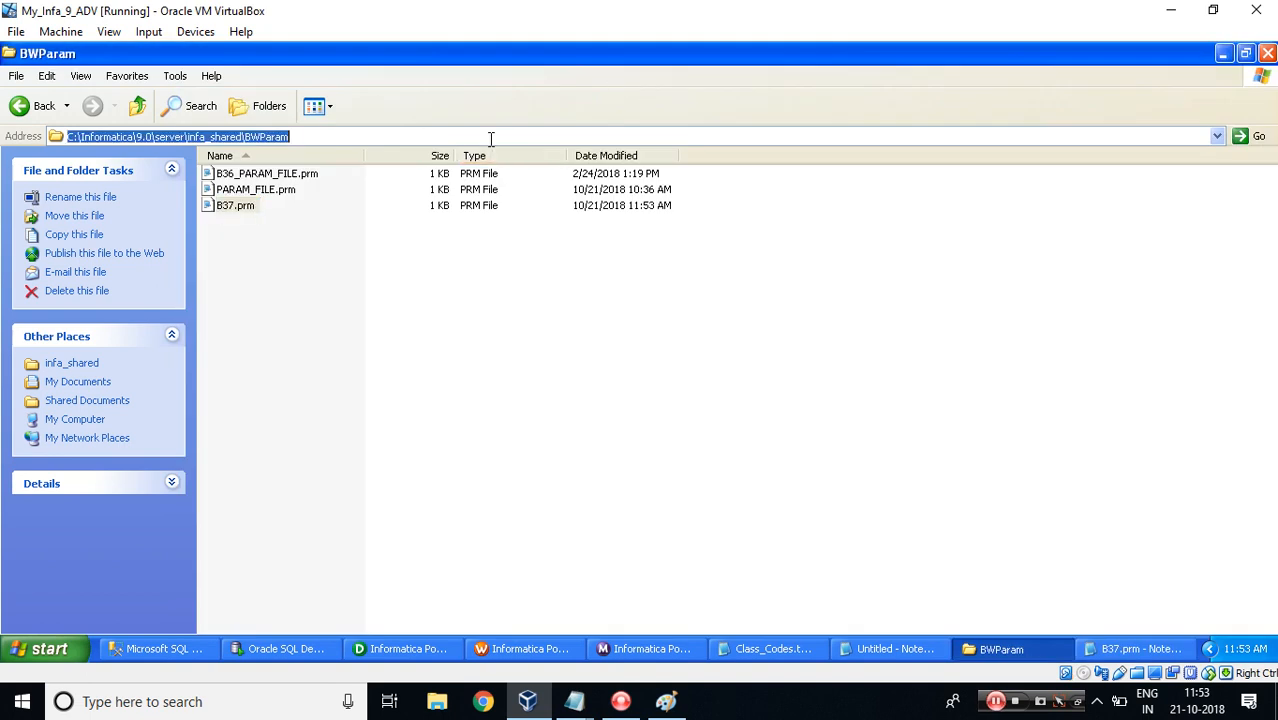
left_click(507, 651)
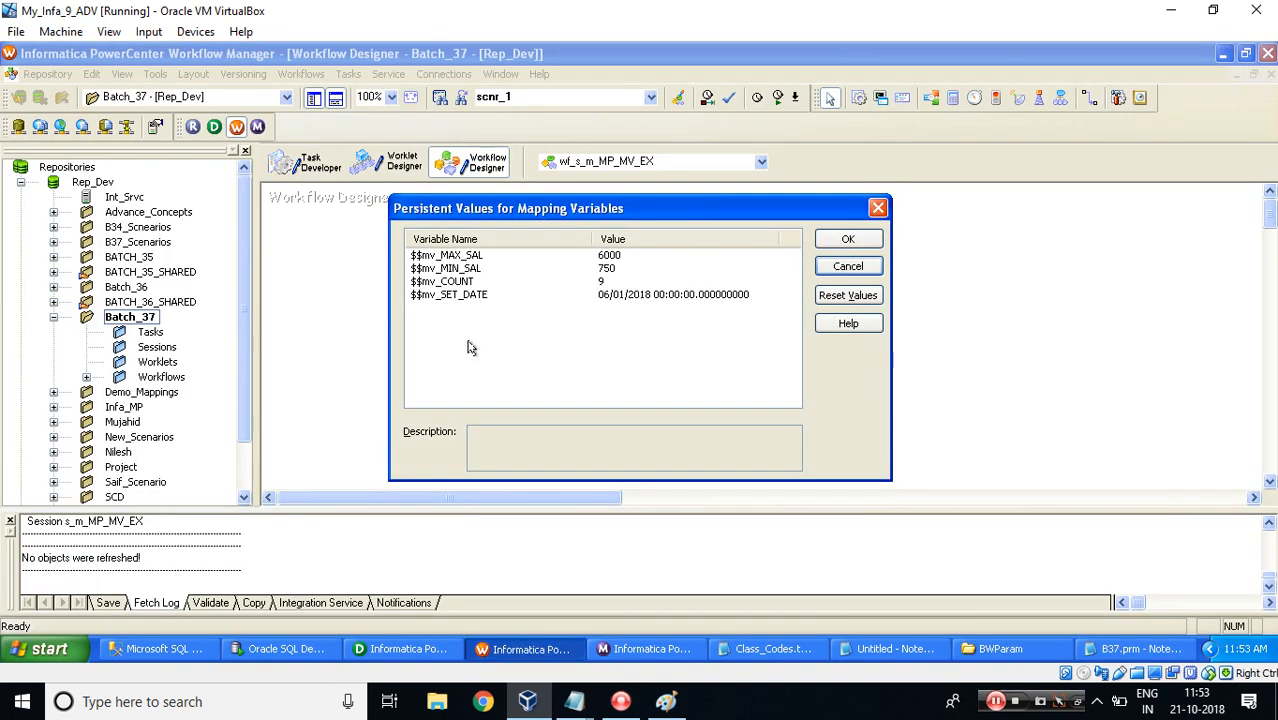
key("Escape")
left_click(298, 75)
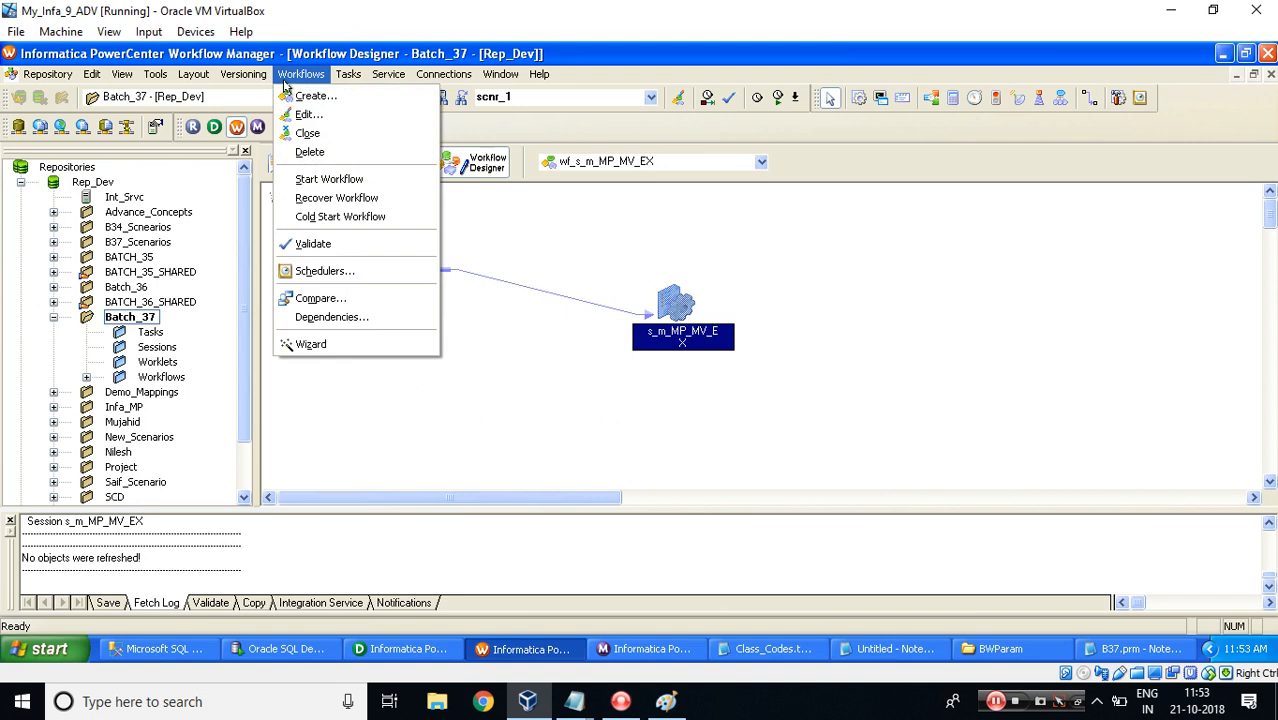
left_click(304, 114)
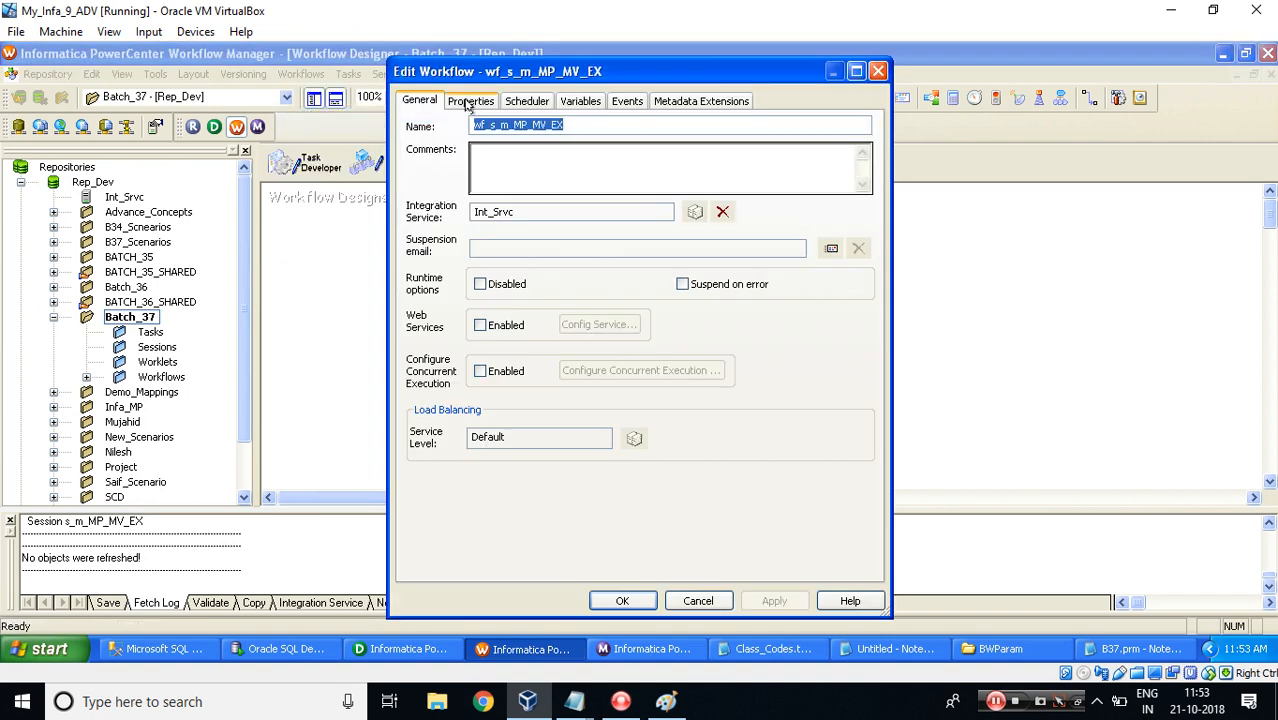
left_click(470, 101)
left_click(628, 183)
key("ctrl+v")
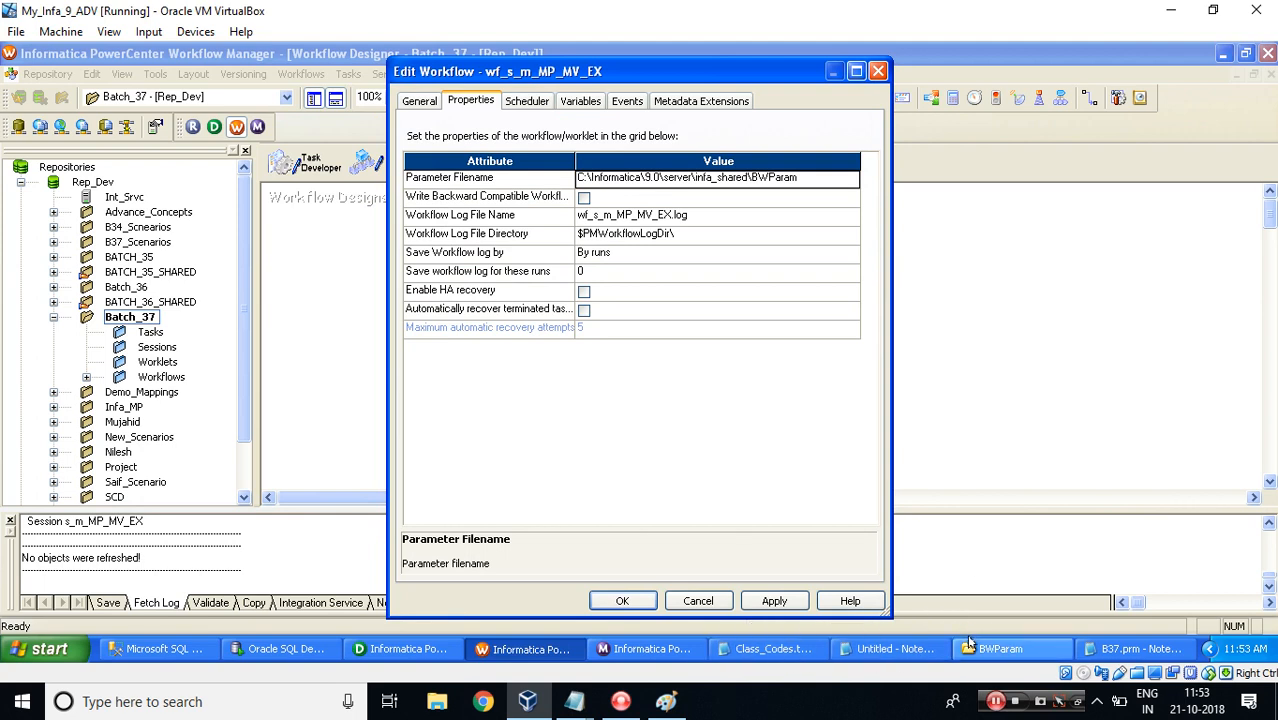
Copy the B37.prm file name and append it to the workflow's Parameter Filename path.
left_click(995, 649)
left_click(237, 206)
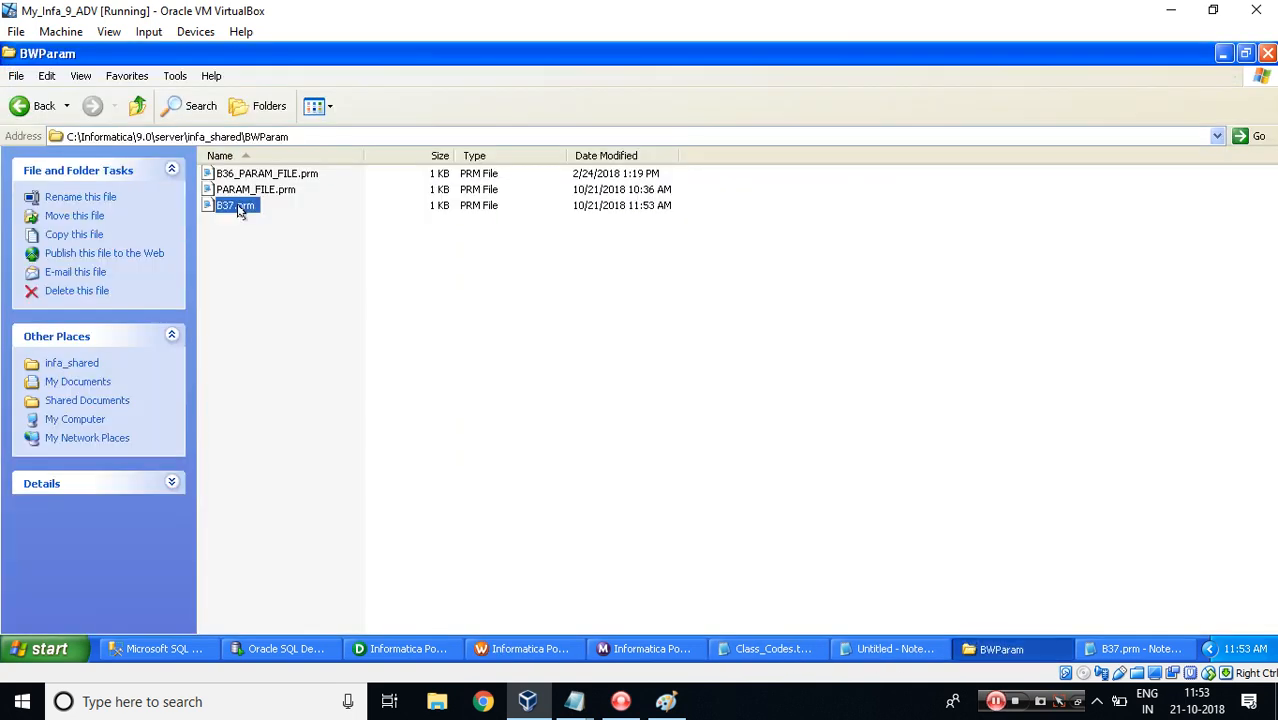
left_click(237, 206)
key("ctrl+c")
key("alt+Tab")
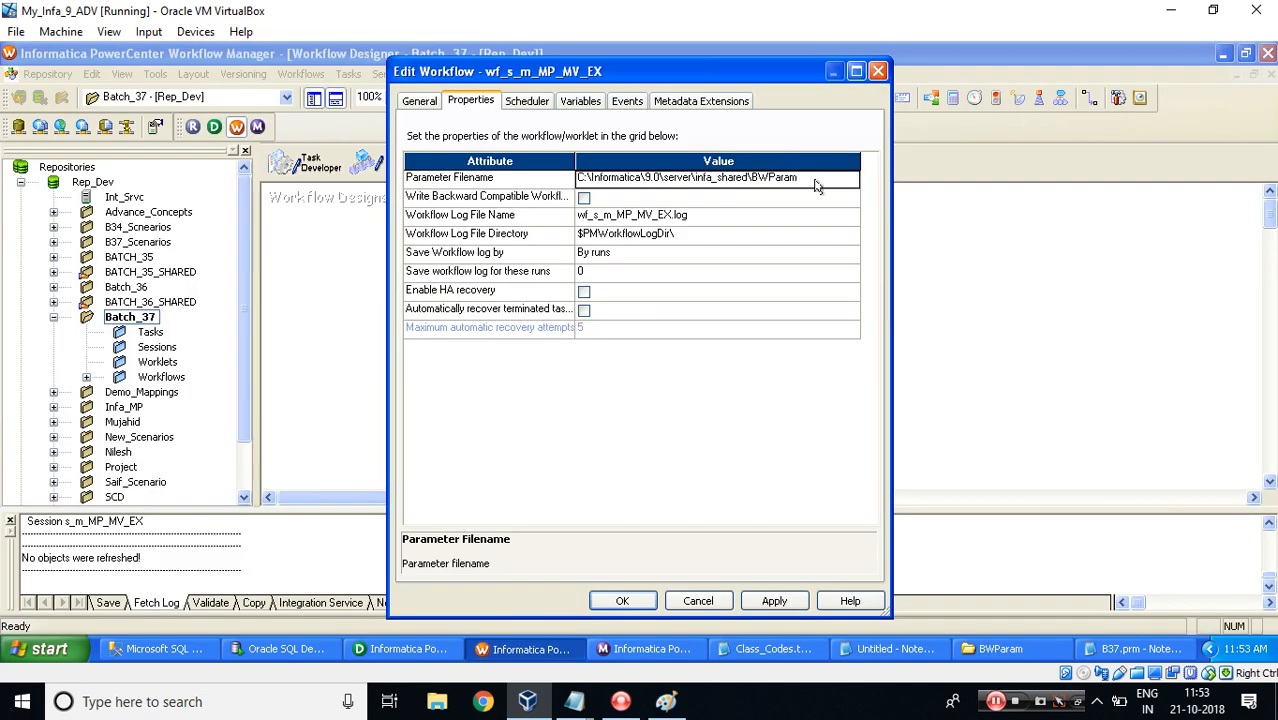
left_click(816, 181)
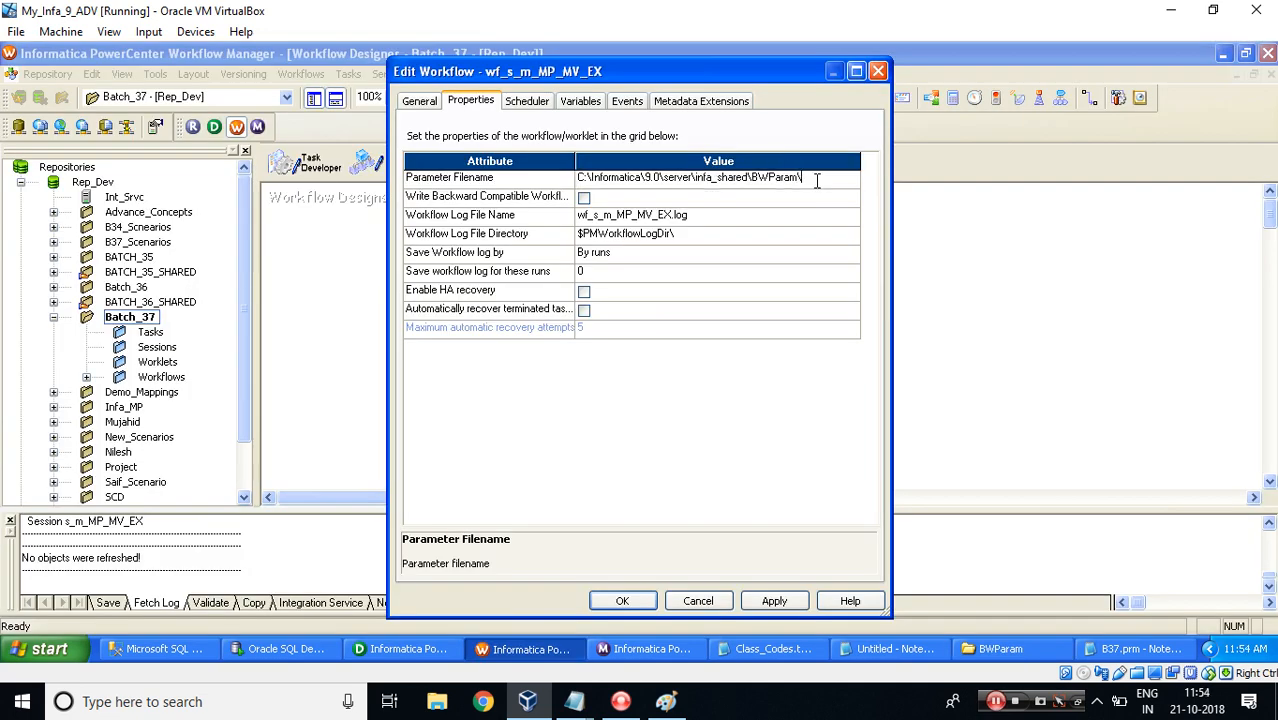
key("ctrl+v")
Apply the workflow property changes and save the workflow to the repository.
left_click(625, 594)
left_click(582, 398)
key("ctrl+s")
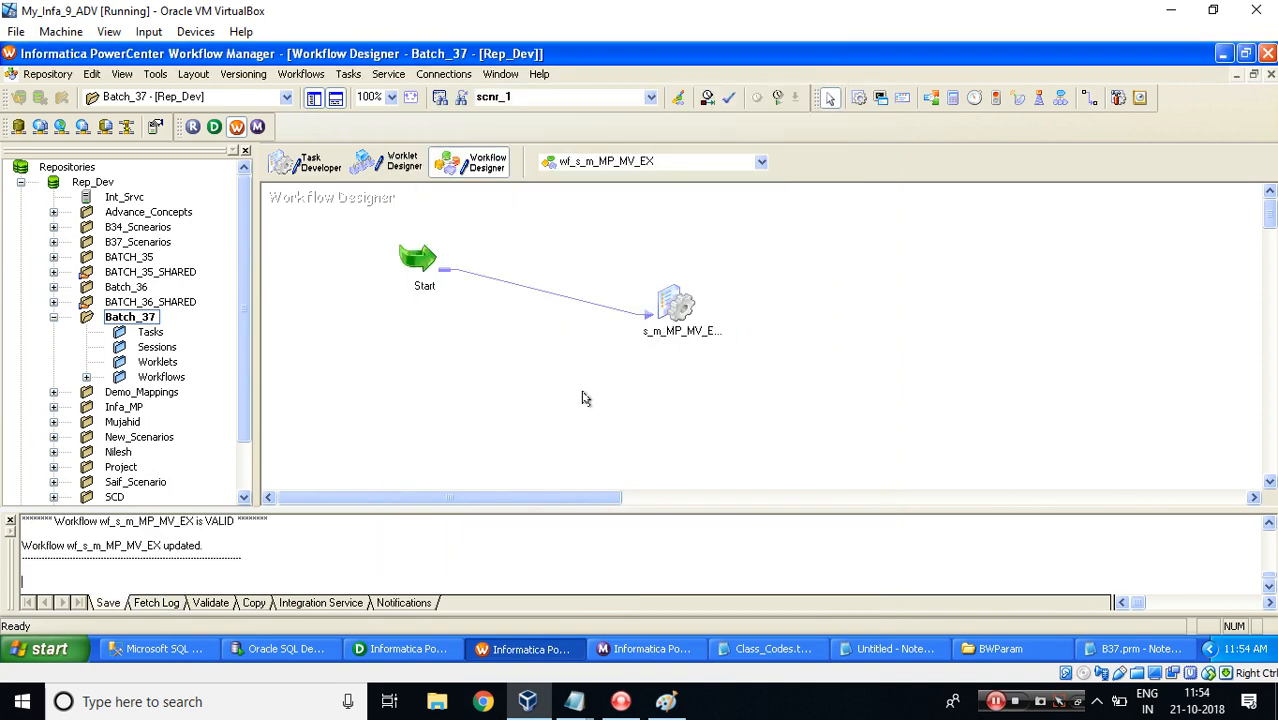
key("ctrl+s")
left_click(639, 375)
Review the notes on the order in which a mapping variable looks for its value.
mouse_move(582, 703)
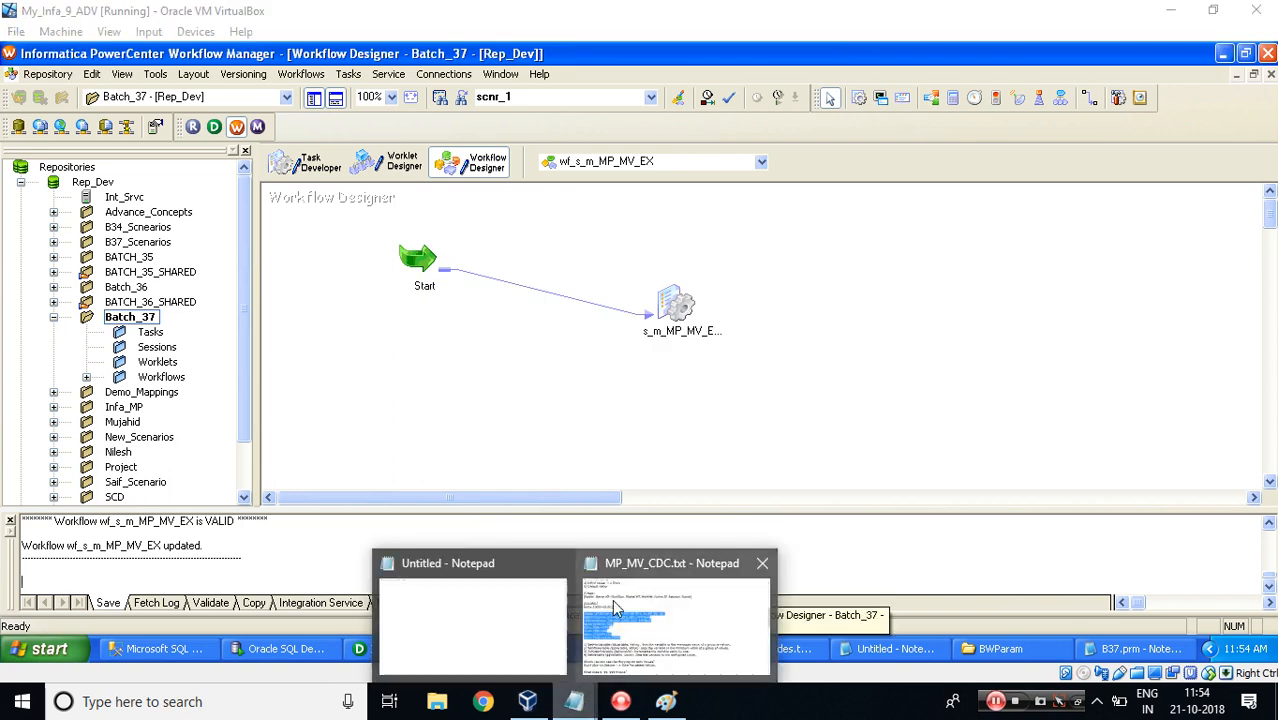
left_click(590, 622)
left_click_drag(1272, 332, 1272, 292)
left_click_drag(35, 170, 189, 171)
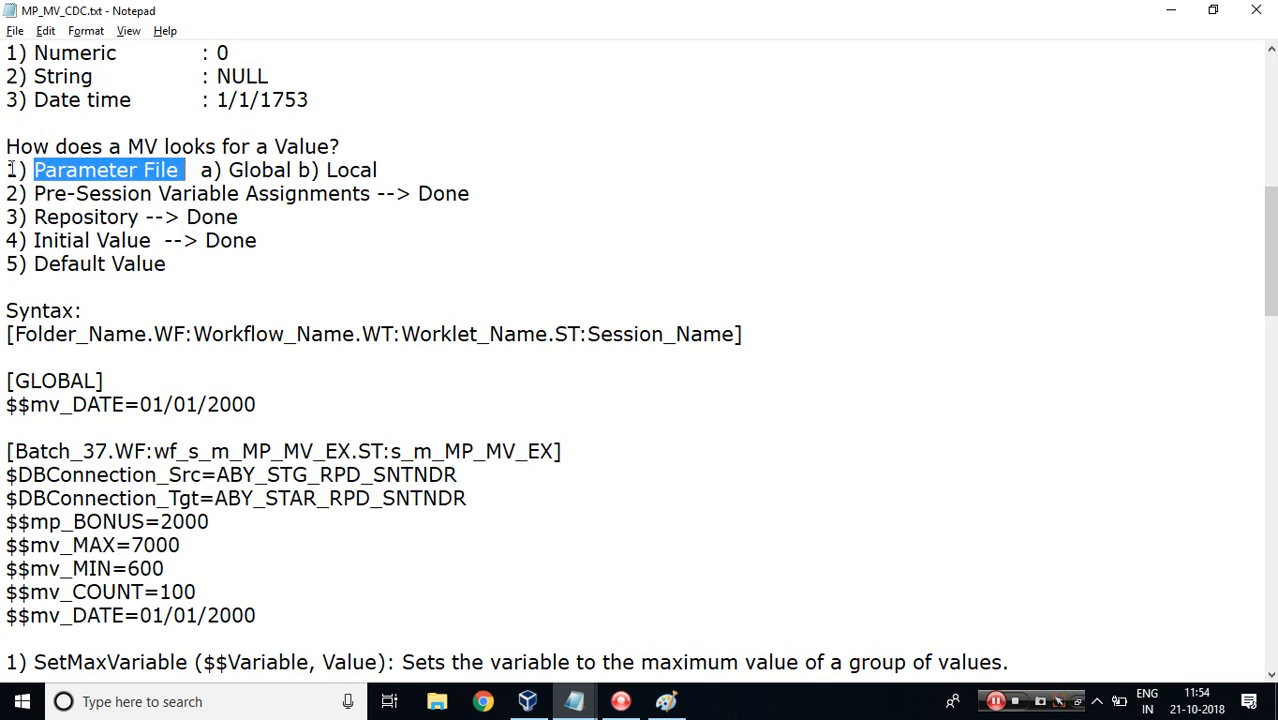
left_click_drag(8, 170, 181, 170)
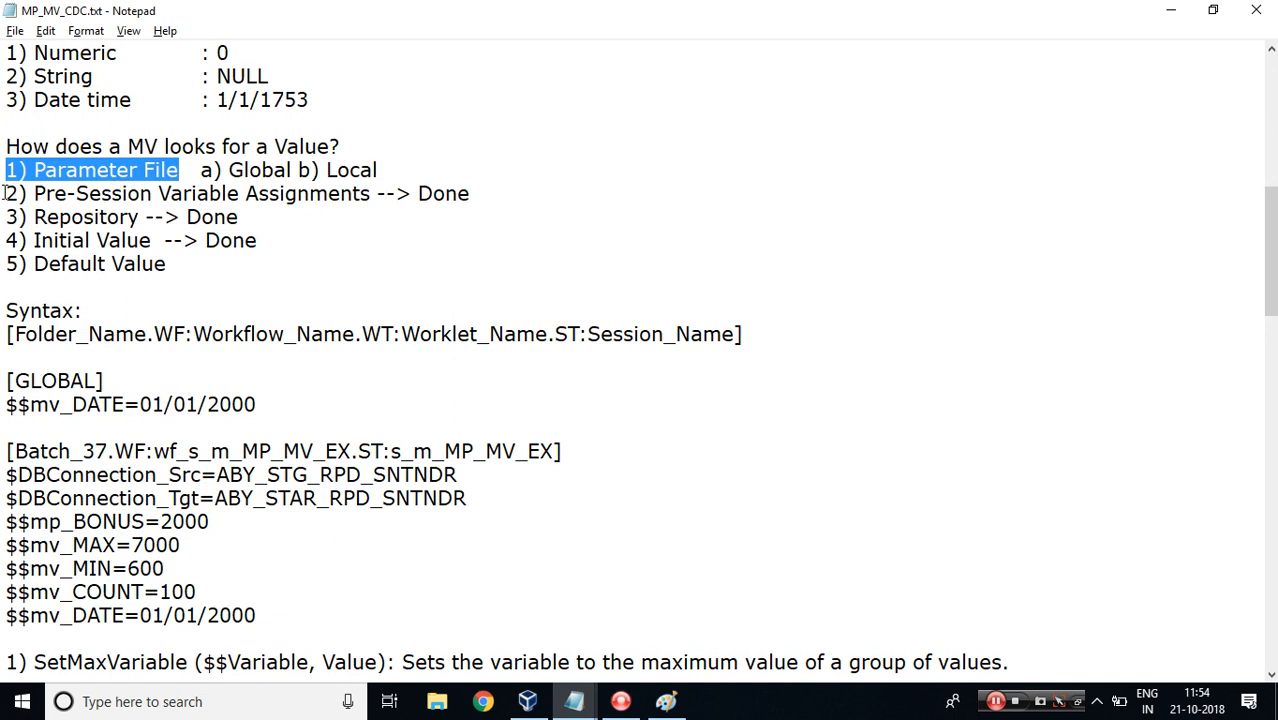
left_click_drag(8, 193, 262, 242)
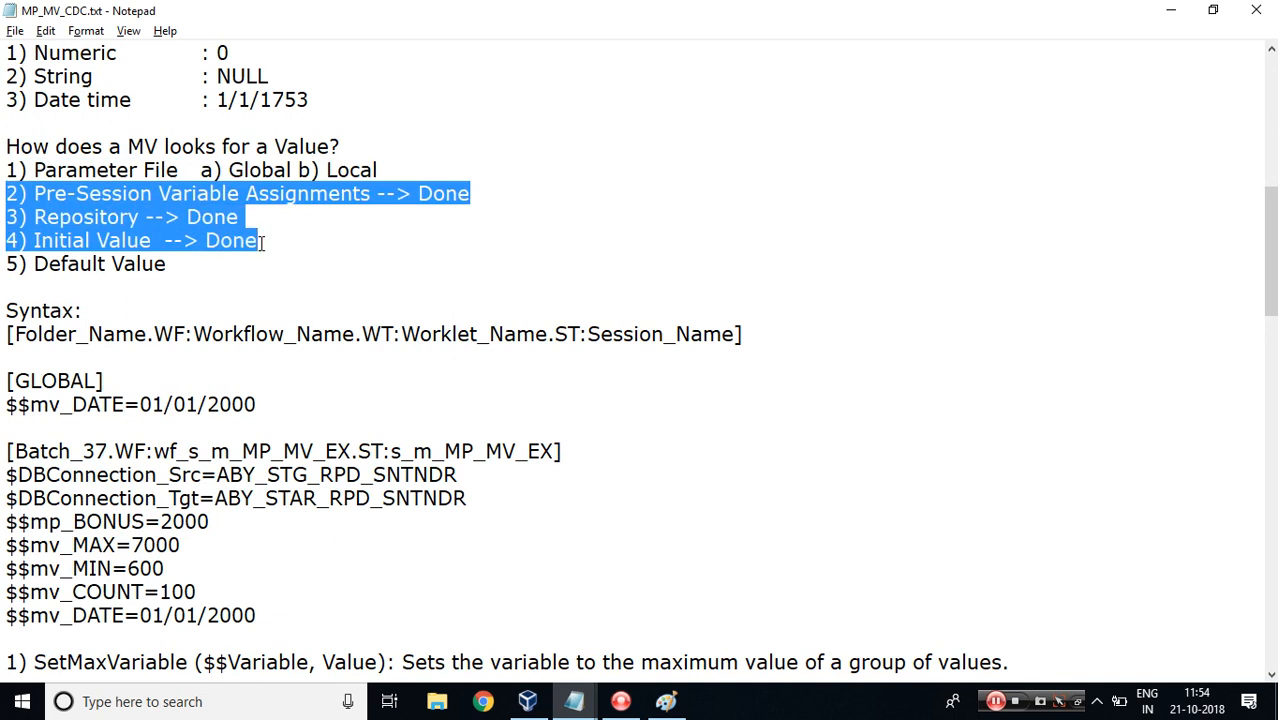
Start the wf_s_m_MP_MV_EX workflow and select its latest session run in Workflow Monitor.
left_click(538, 704)
right_click(782, 237)
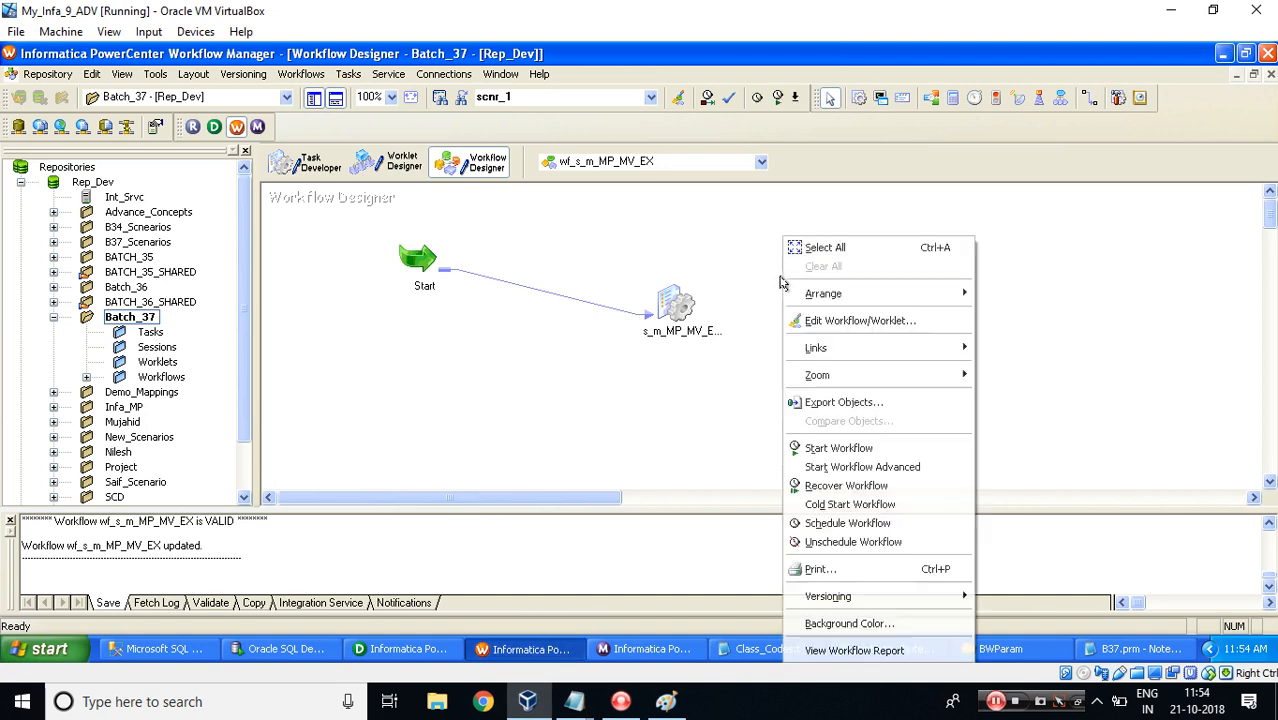
left_click(860, 447)
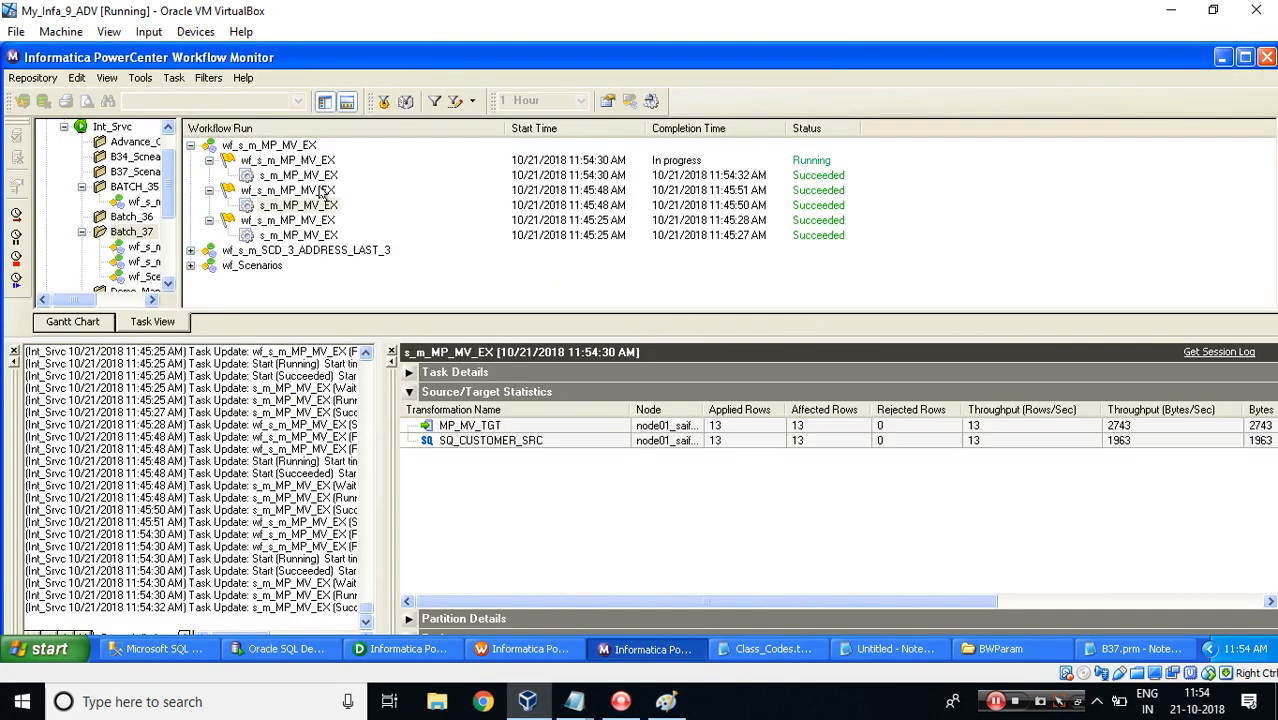
left_click(268, 176)
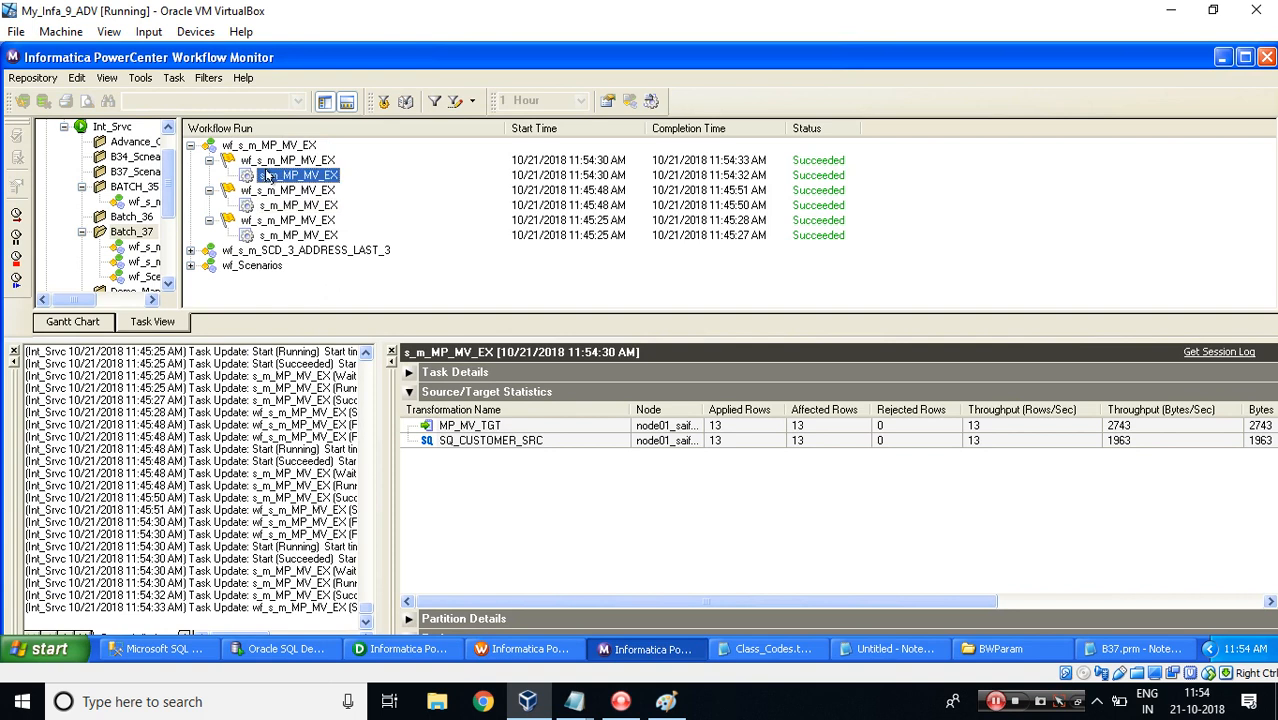
Run the SELECT * FROM MP_MV_TGT query in the worksheet.
left_click(282, 648)
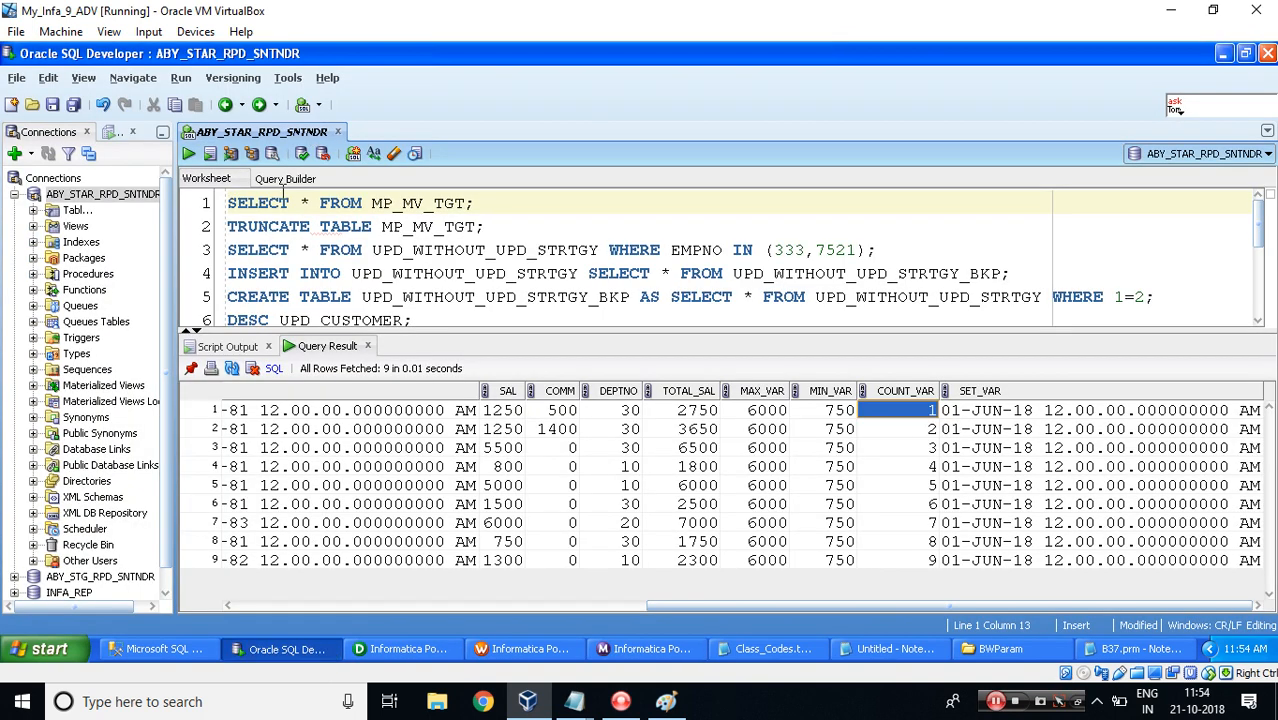
left_click(281, 202)
left_click(188, 153)
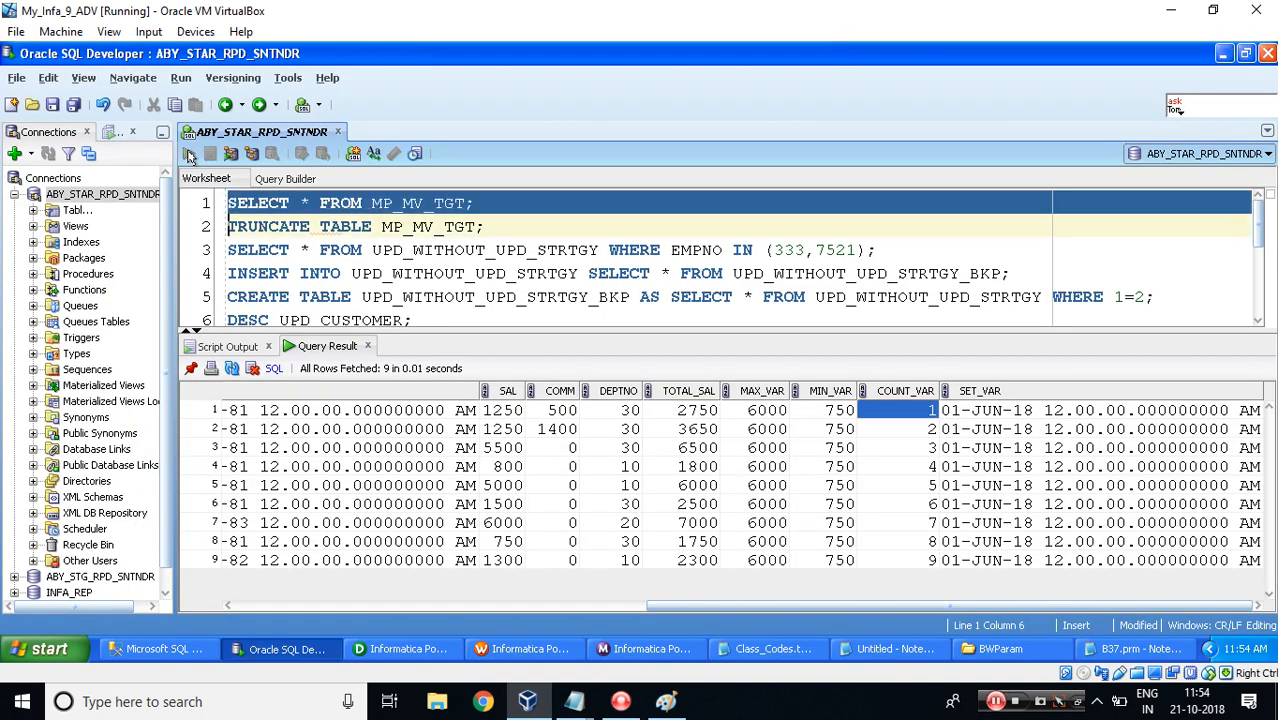
Scroll through the MP_MV_TGT query results to inspect the loaded rows and variable columns.
scroll(733, 563, "right", 10)
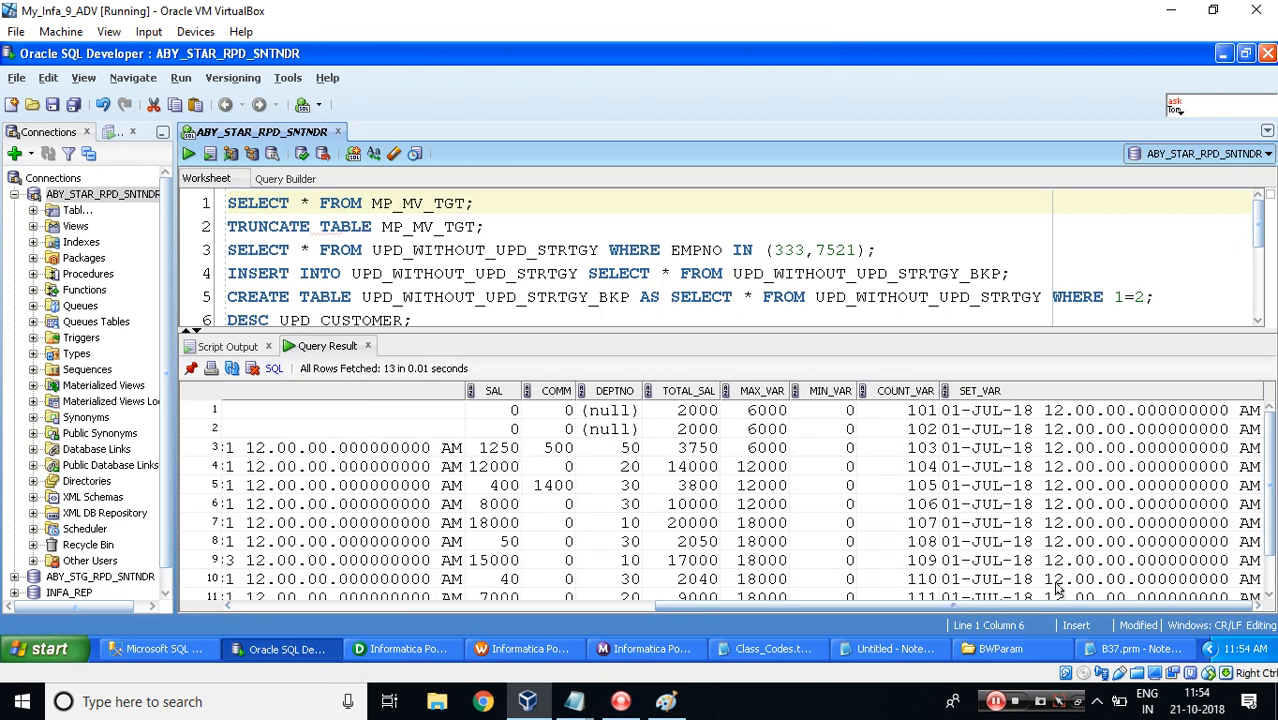
left_click(509, 413)
key("shift+Right")
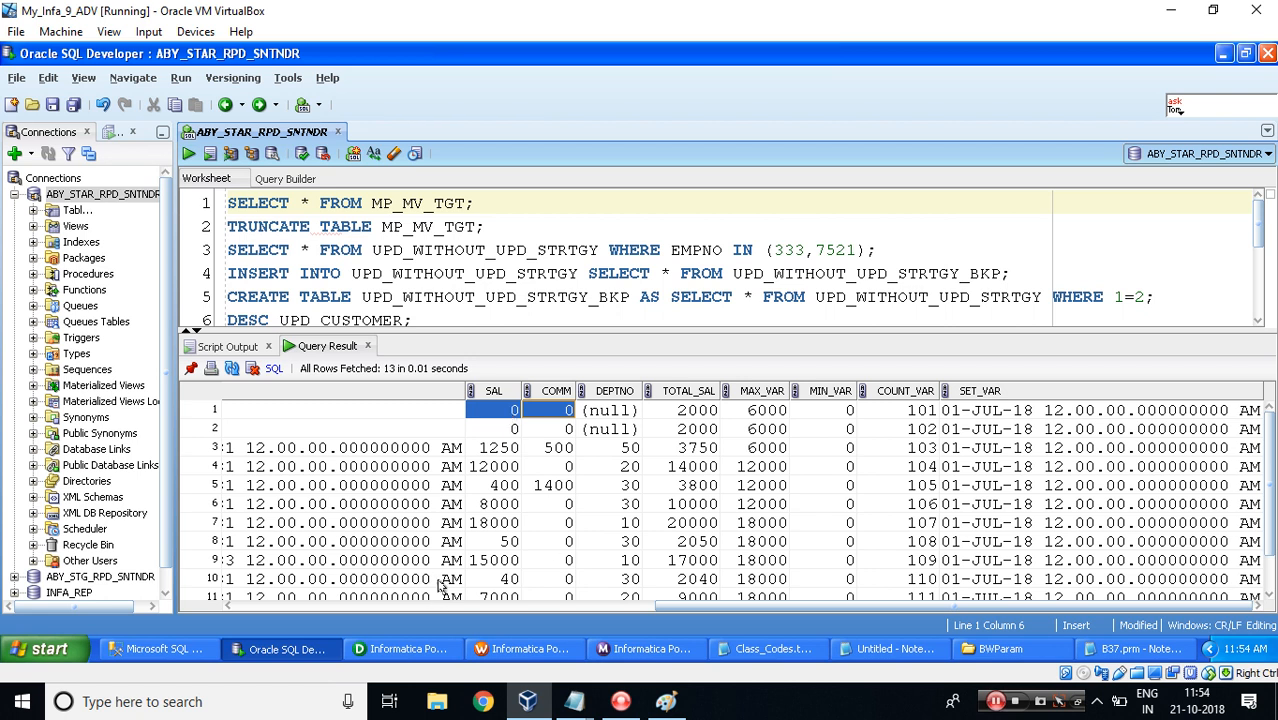
left_click_drag(666, 612, 248, 619)
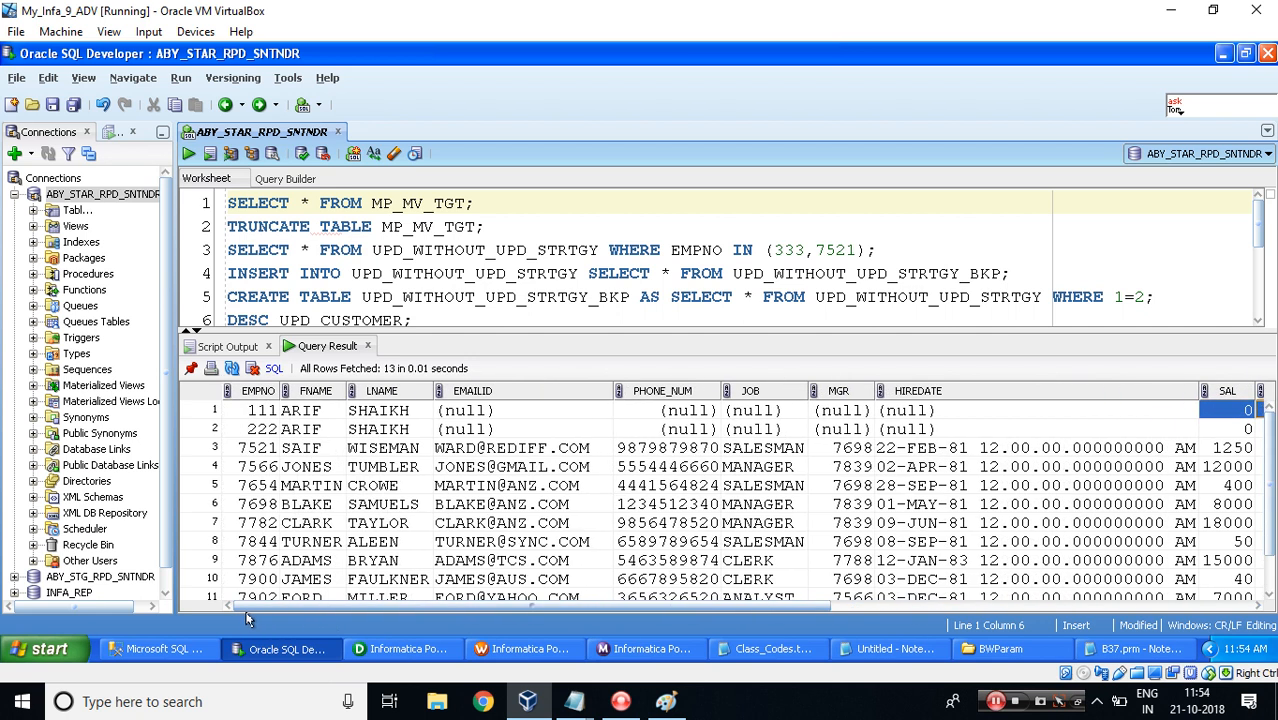
left_click(263, 411)
left_click_drag(376, 610, 758, 611)
left_click(579, 410)
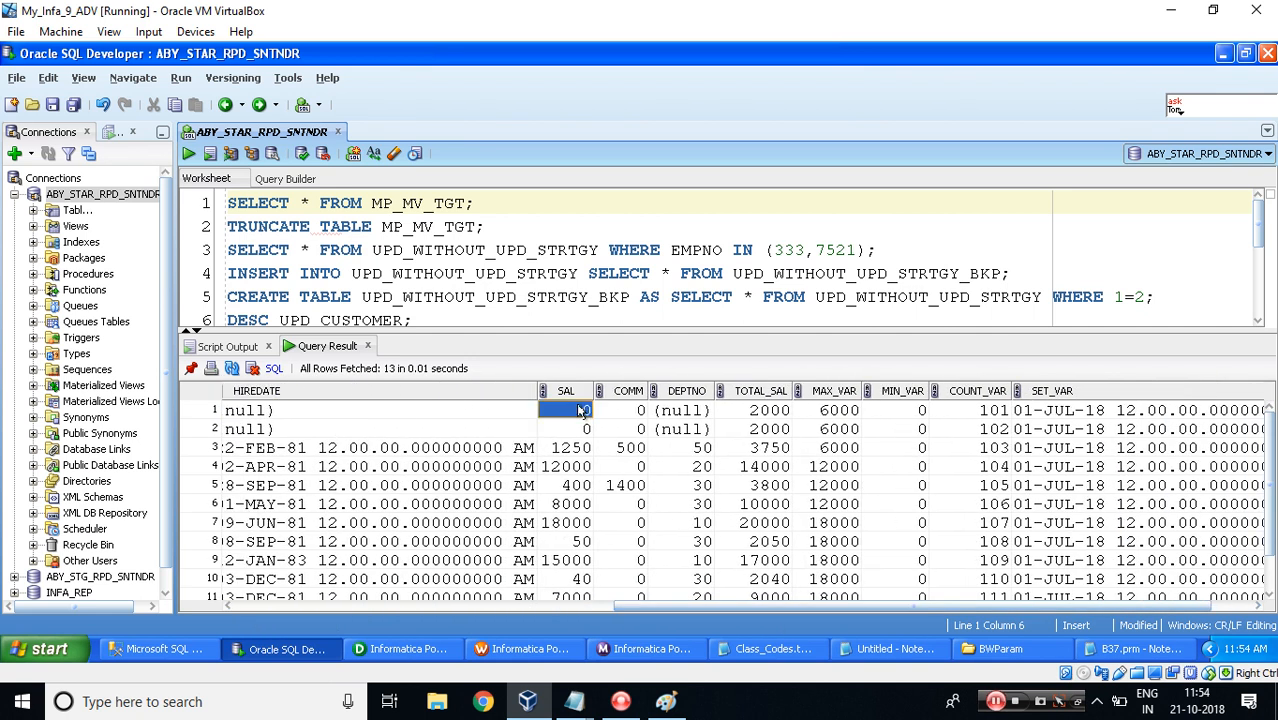
key("shift+Right")
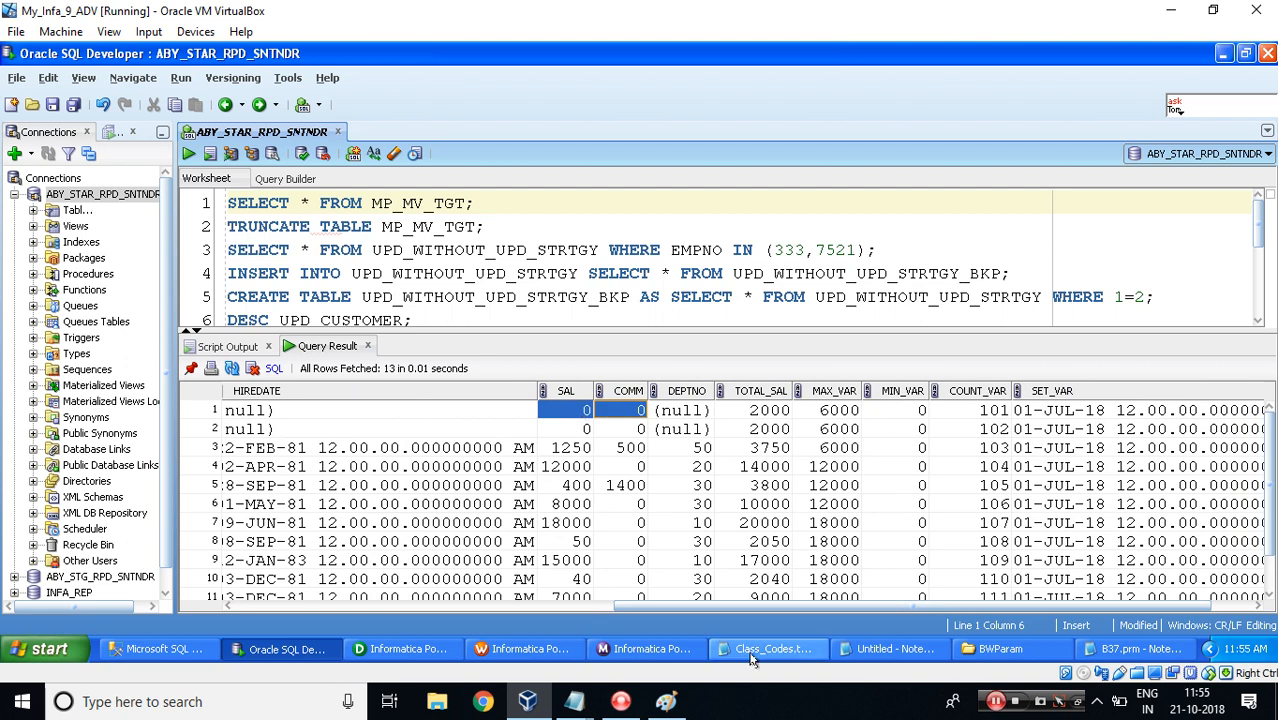
mouse_move(574, 701)
Compare the $$mp_BONUS value in the notes with the SAL, COMM, TOTAL_SAL and MAX_VAR columns of the results.
left_click(626, 643)
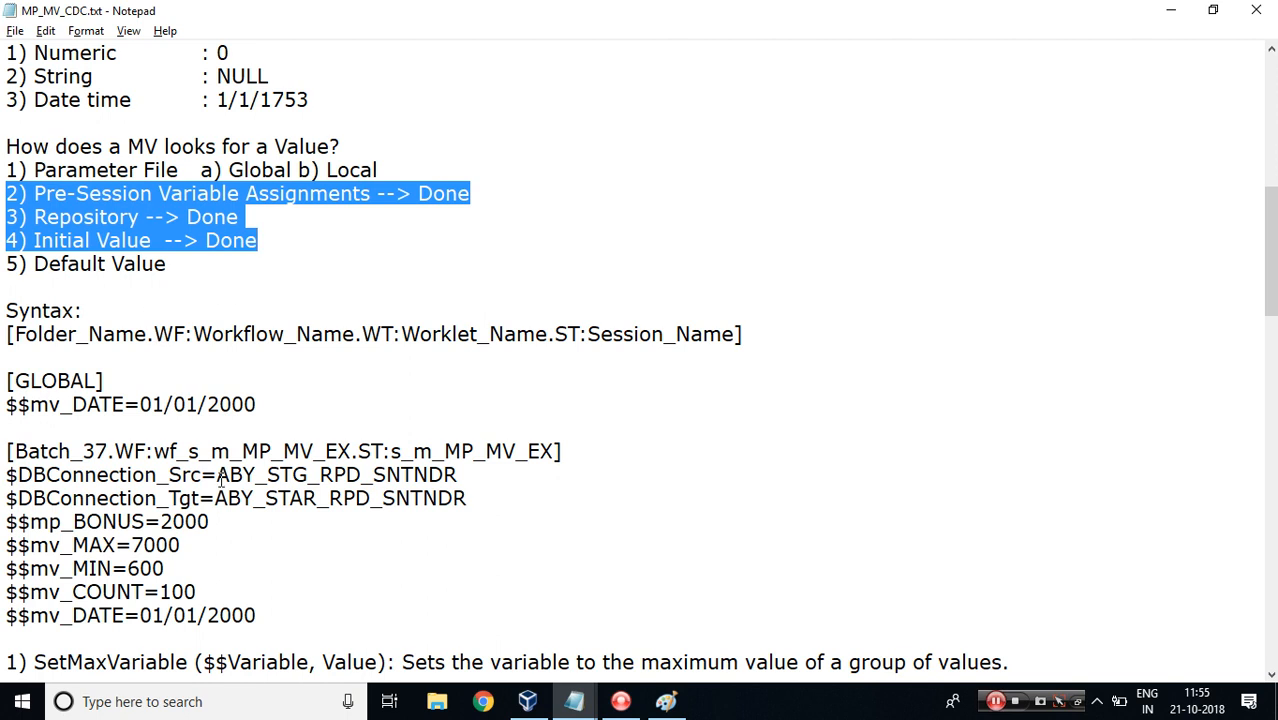
left_click_drag(161, 521, 227, 523)
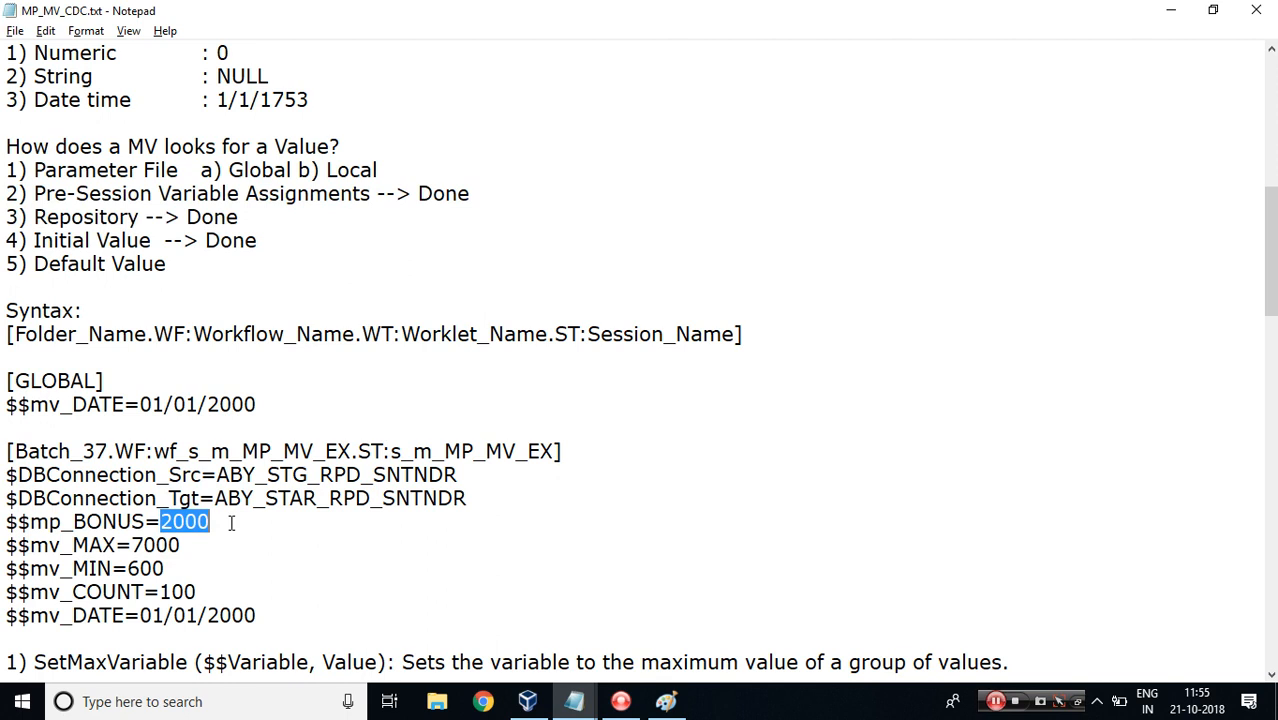
key("alt+Tab")
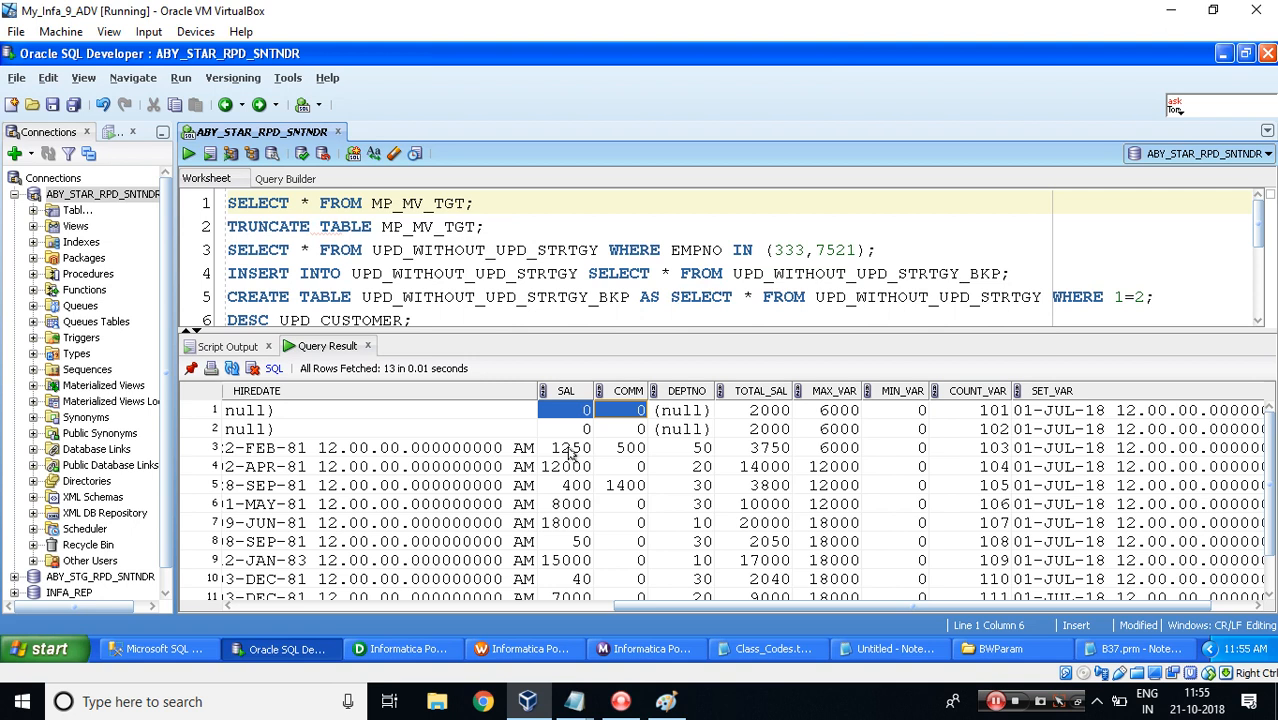
left_click(570, 452)
left_click(625, 452)
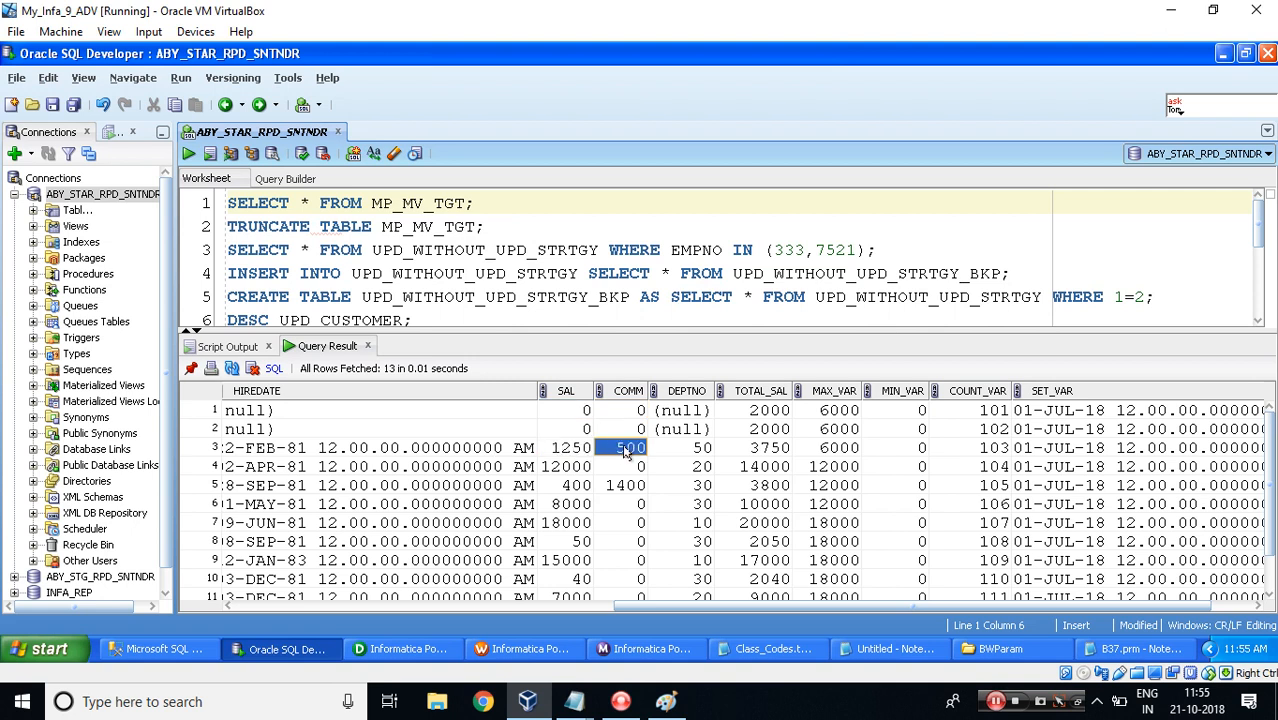
left_click(753, 452)
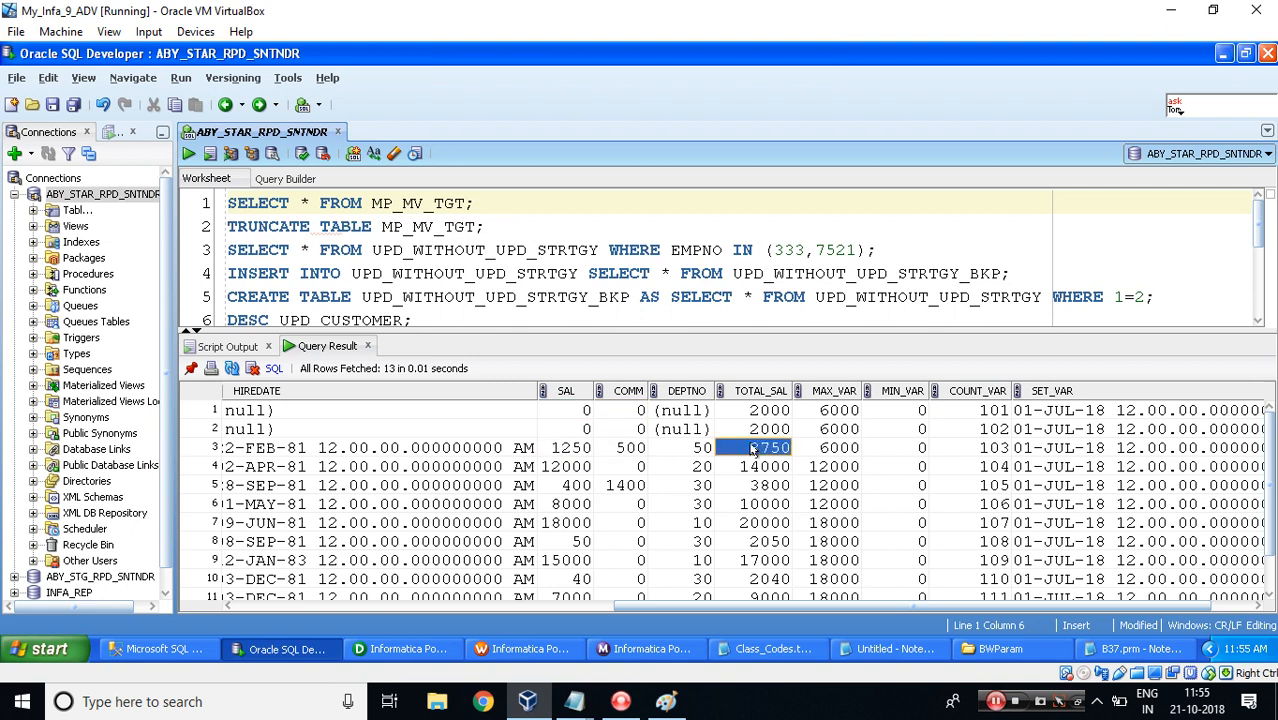
left_click(838, 411)
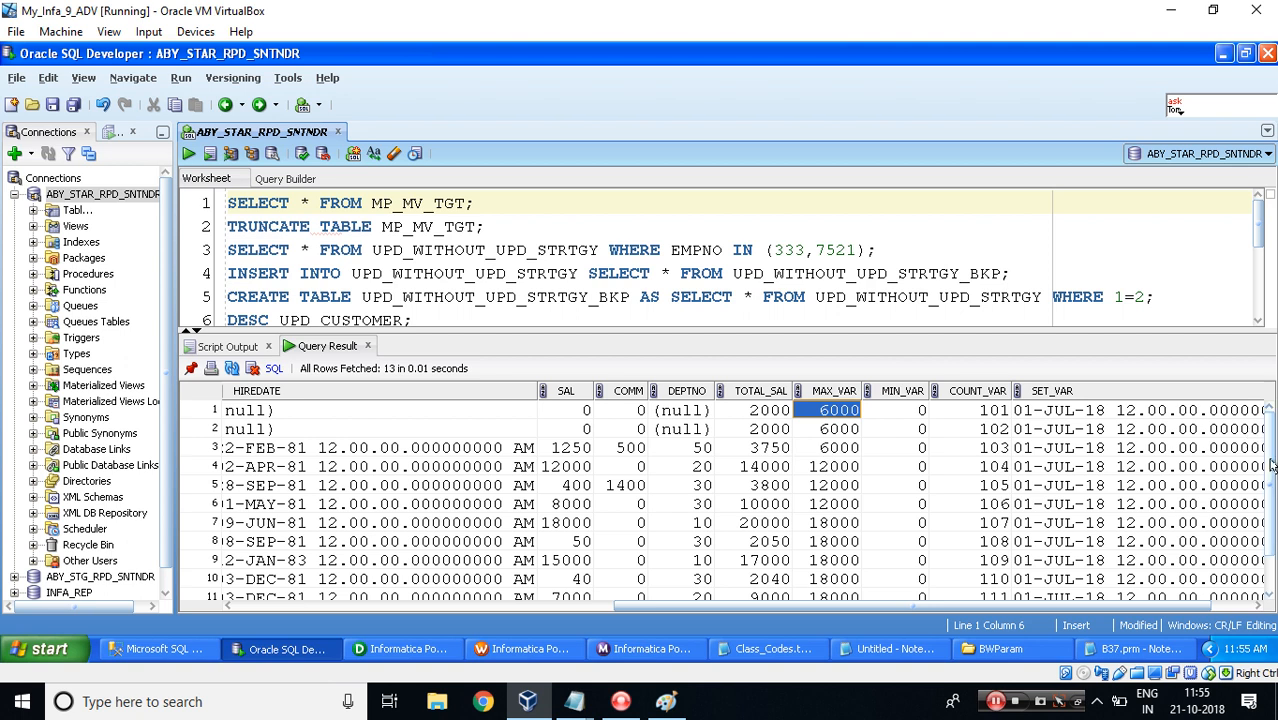
left_click_drag(1270, 467, 1257, 436)
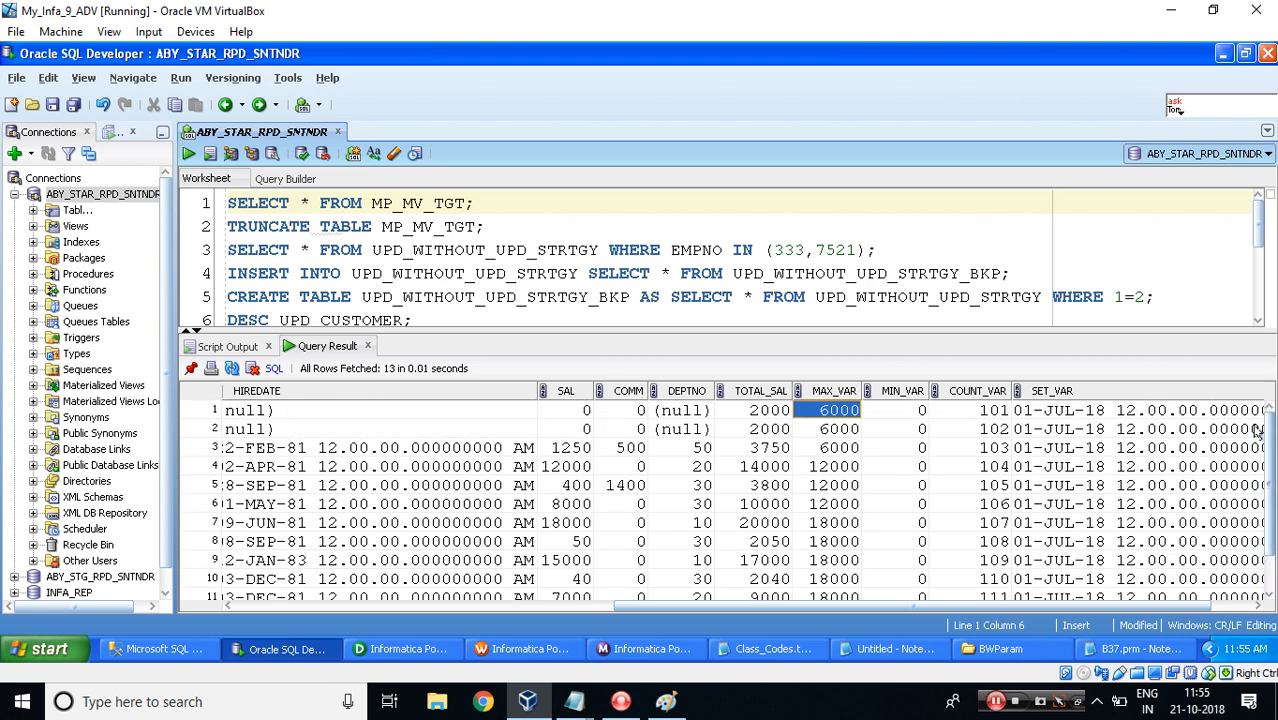
Check the SAL, TOTAL_SAL and MAX_VAR values row by row against the $$mp_BONUS and $$mv_MAX settings in the notes.
left_click(837, 466)
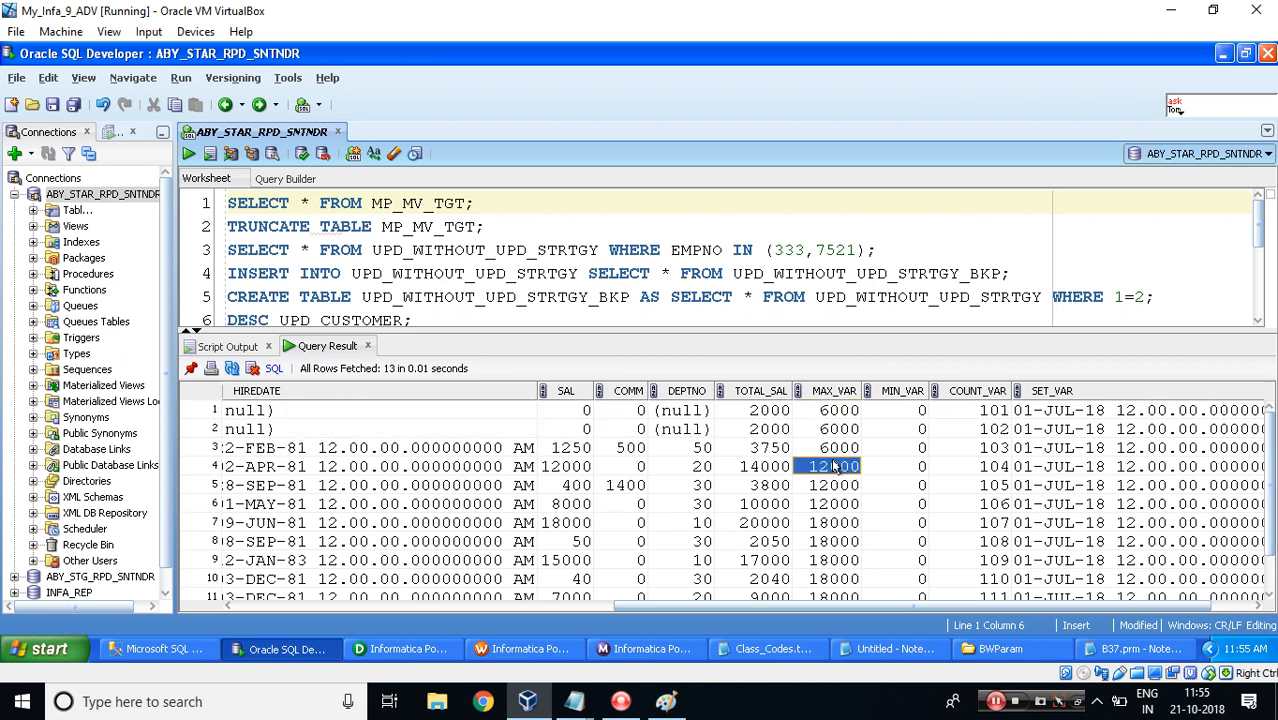
key("shift+Down")
key("shift+Down")
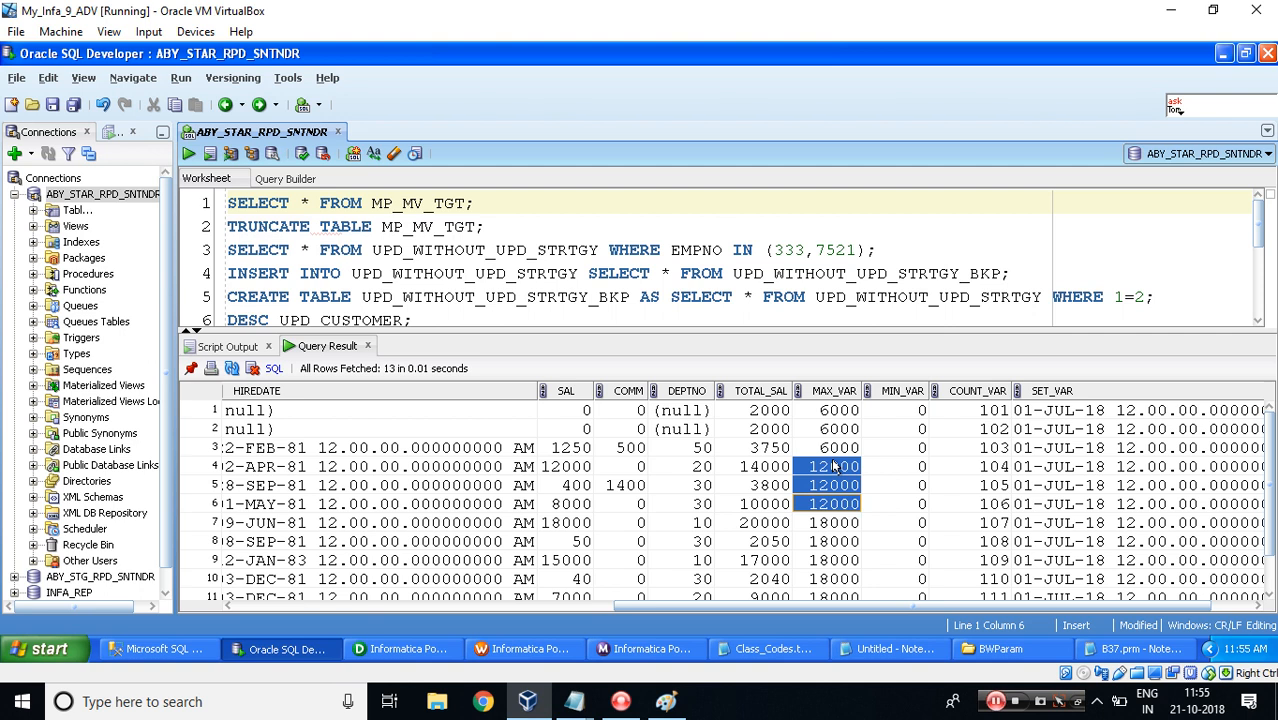
left_click(570, 468)
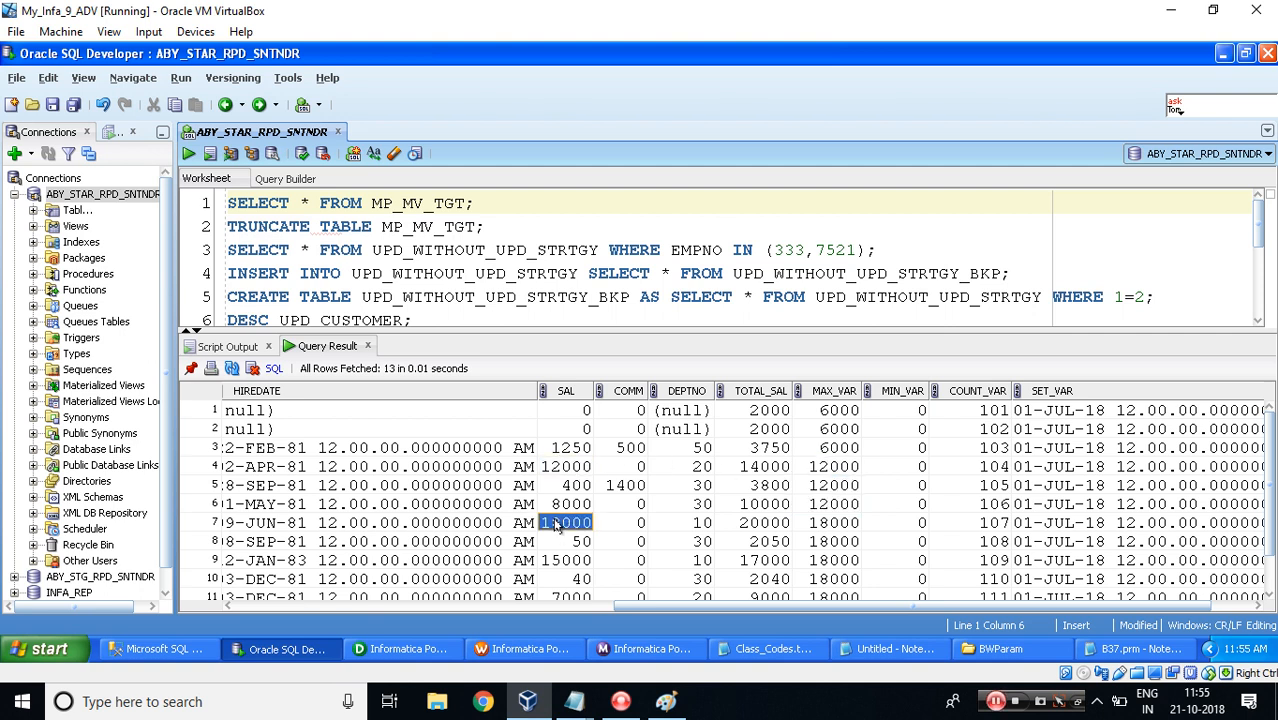
left_click(558, 523)
left_click_drag(675, 610, 672, 637)
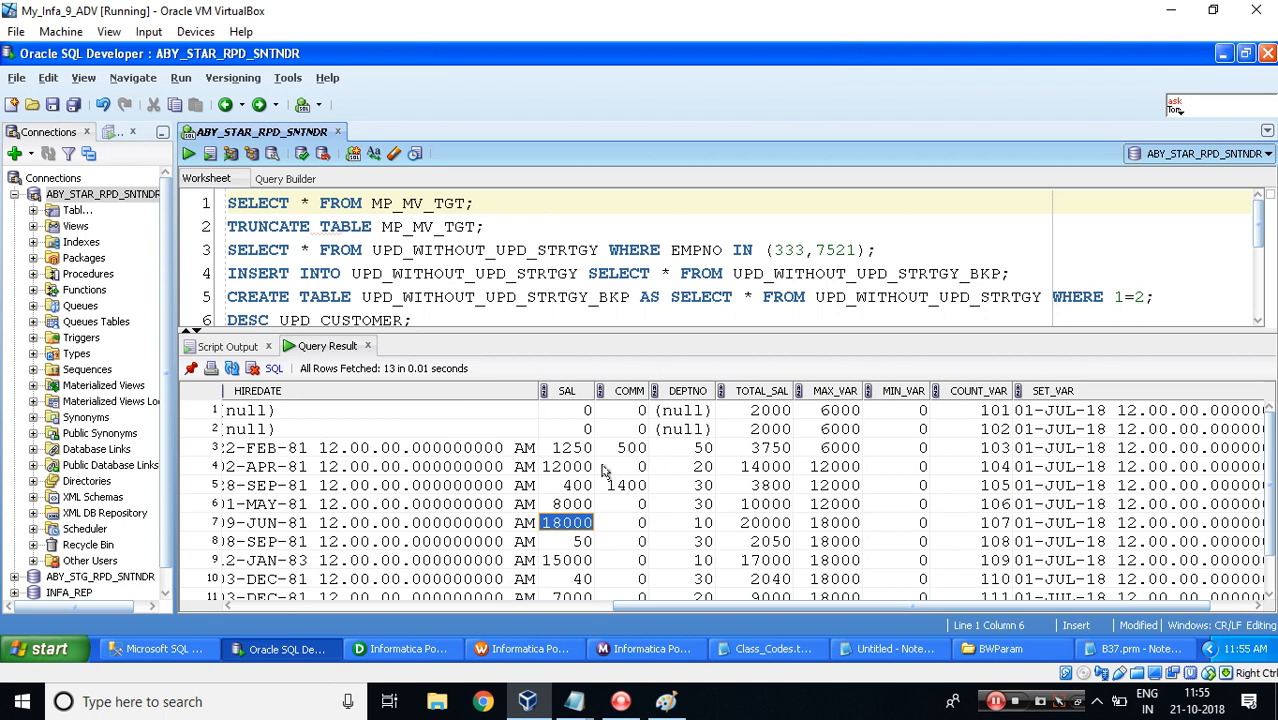
left_click(567, 467)
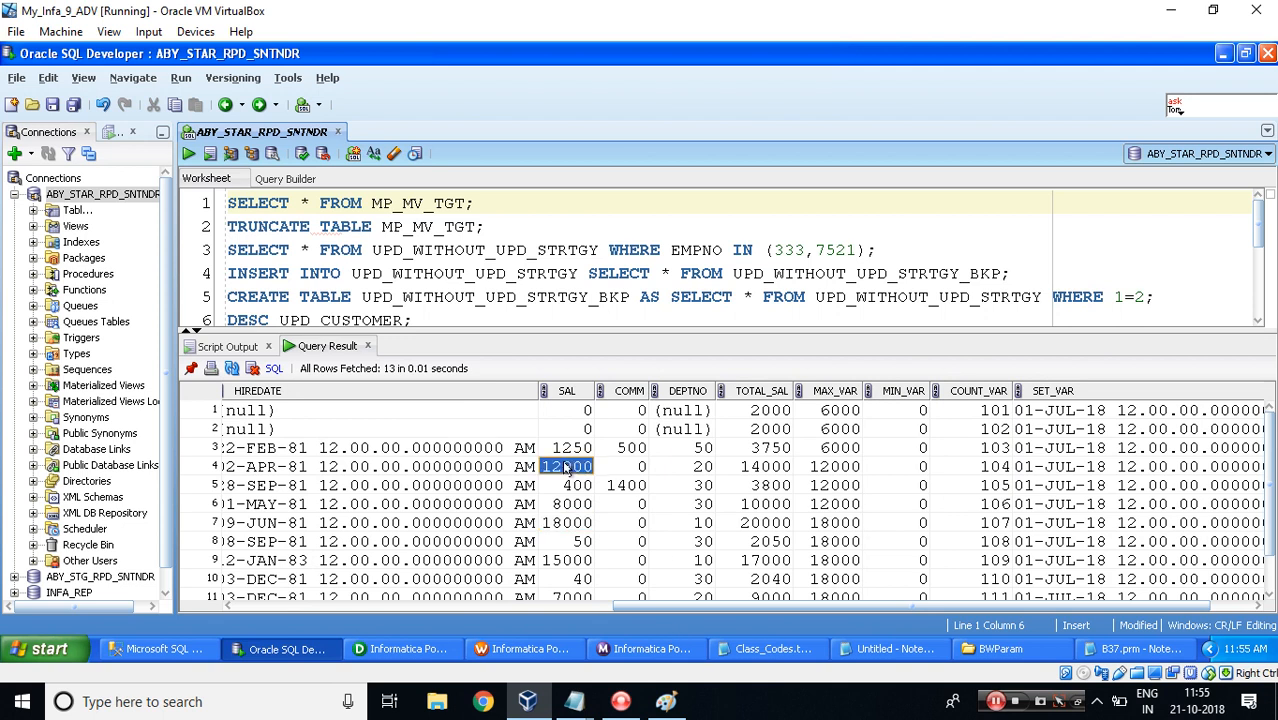
left_click(567, 524)
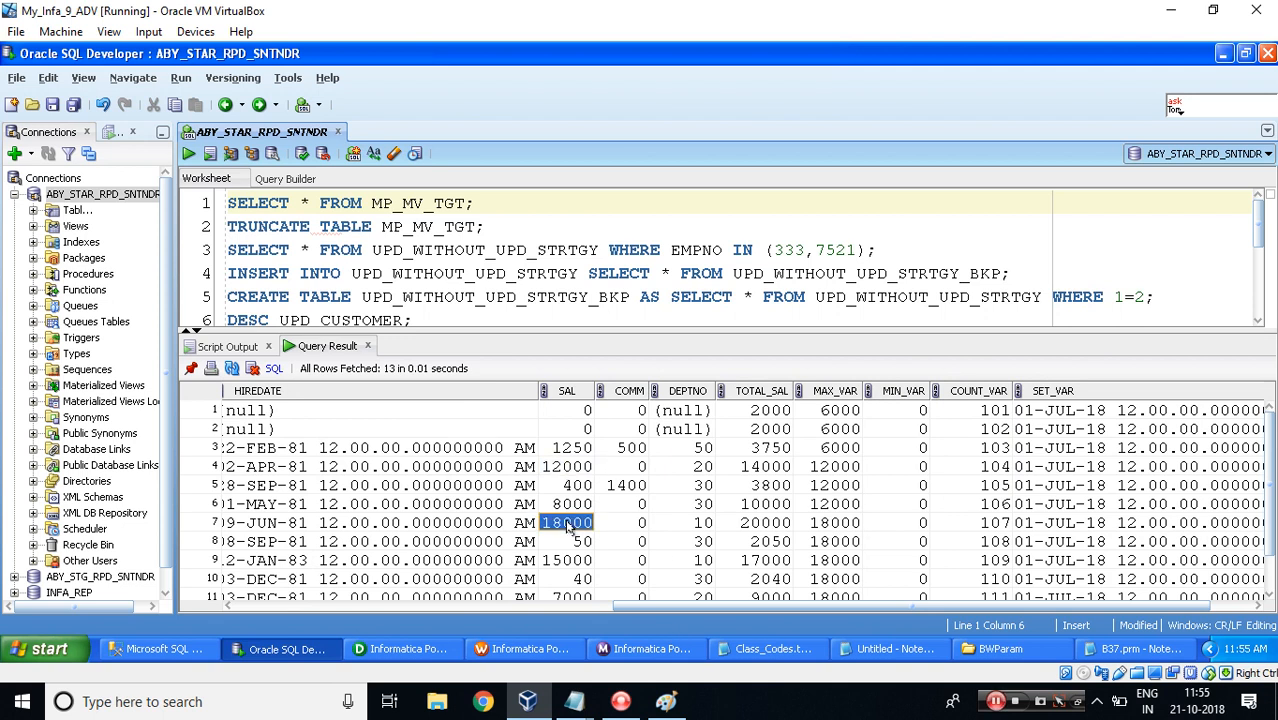
left_click(562, 467)
left_click(568, 525)
left_click(560, 563)
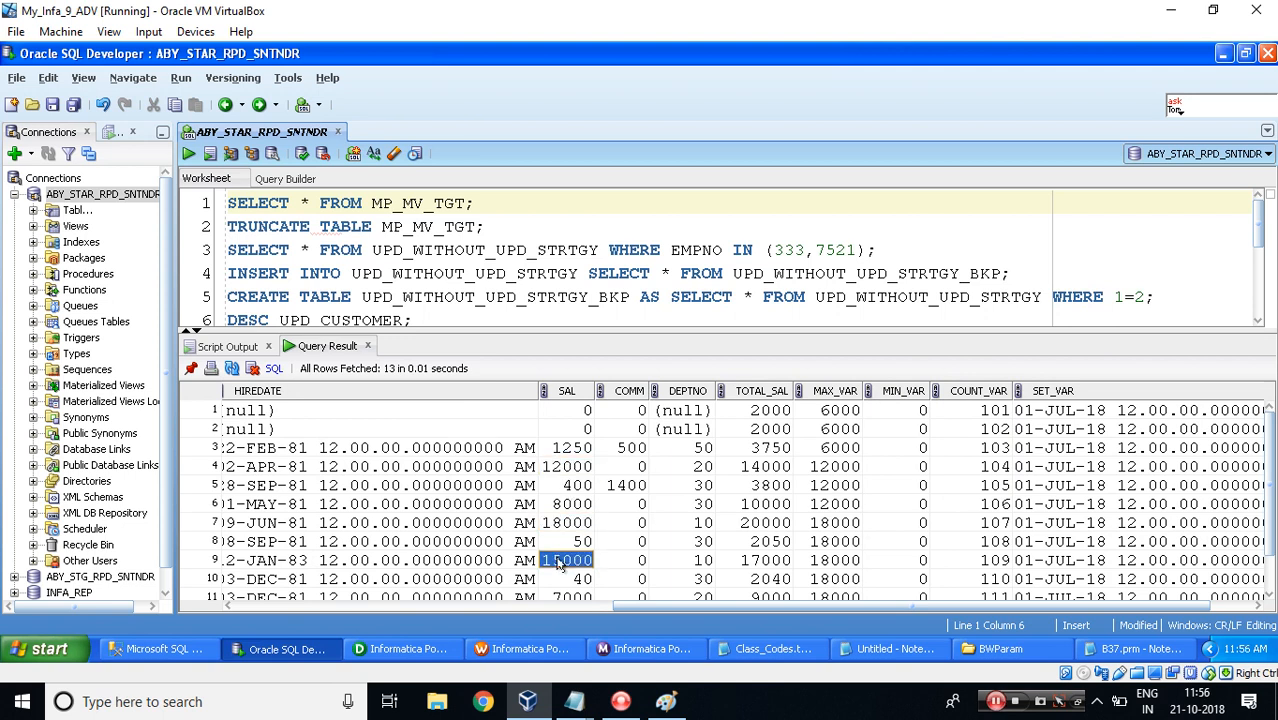
left_click(556, 467)
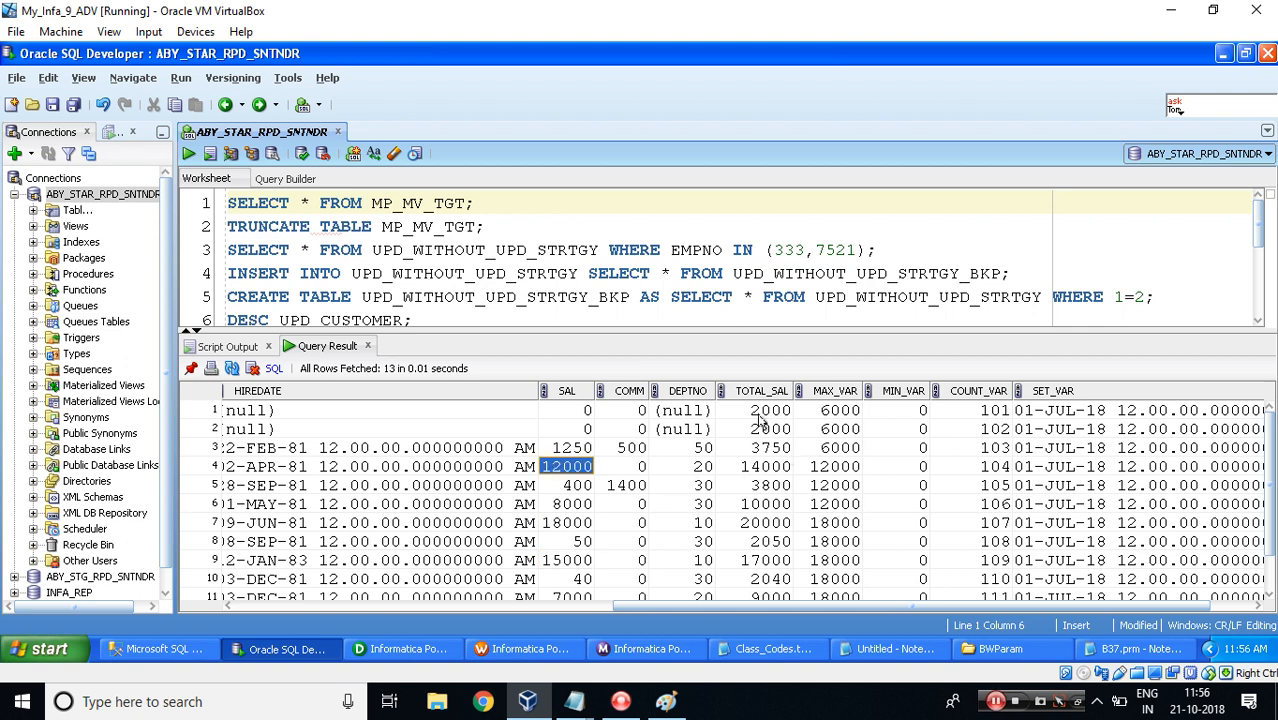
left_click(760, 467)
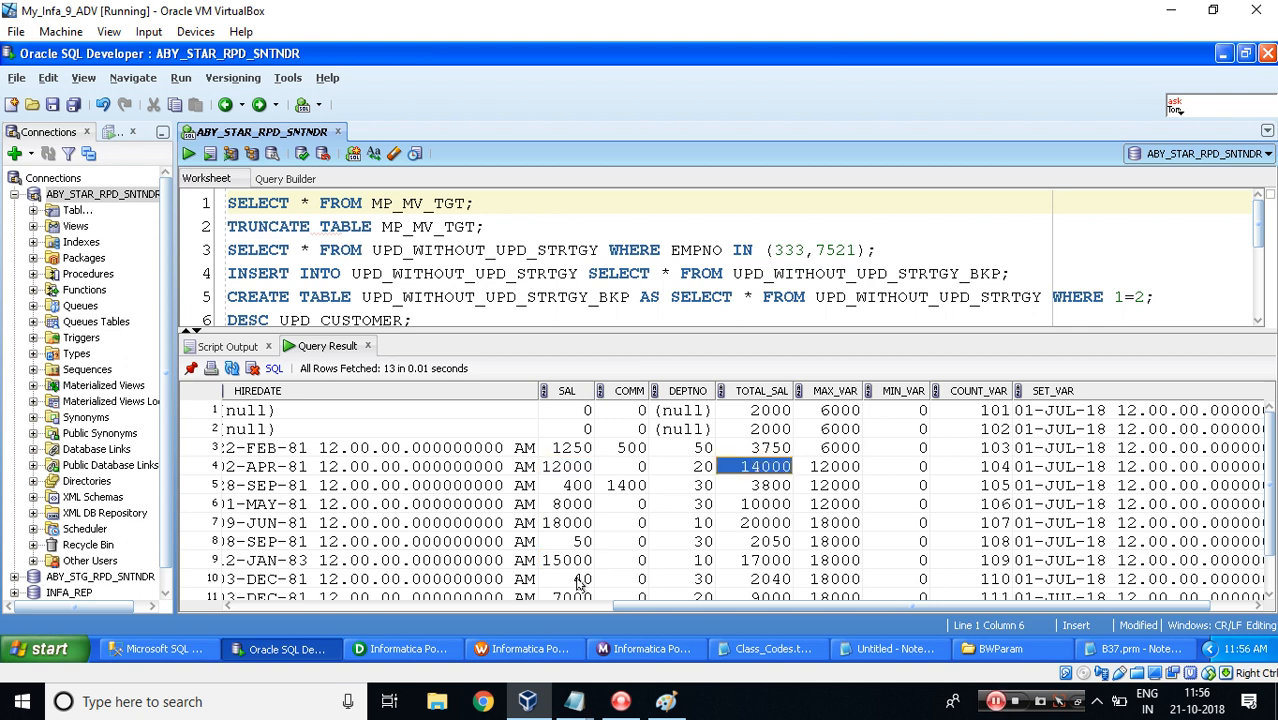
mouse_move(579, 702)
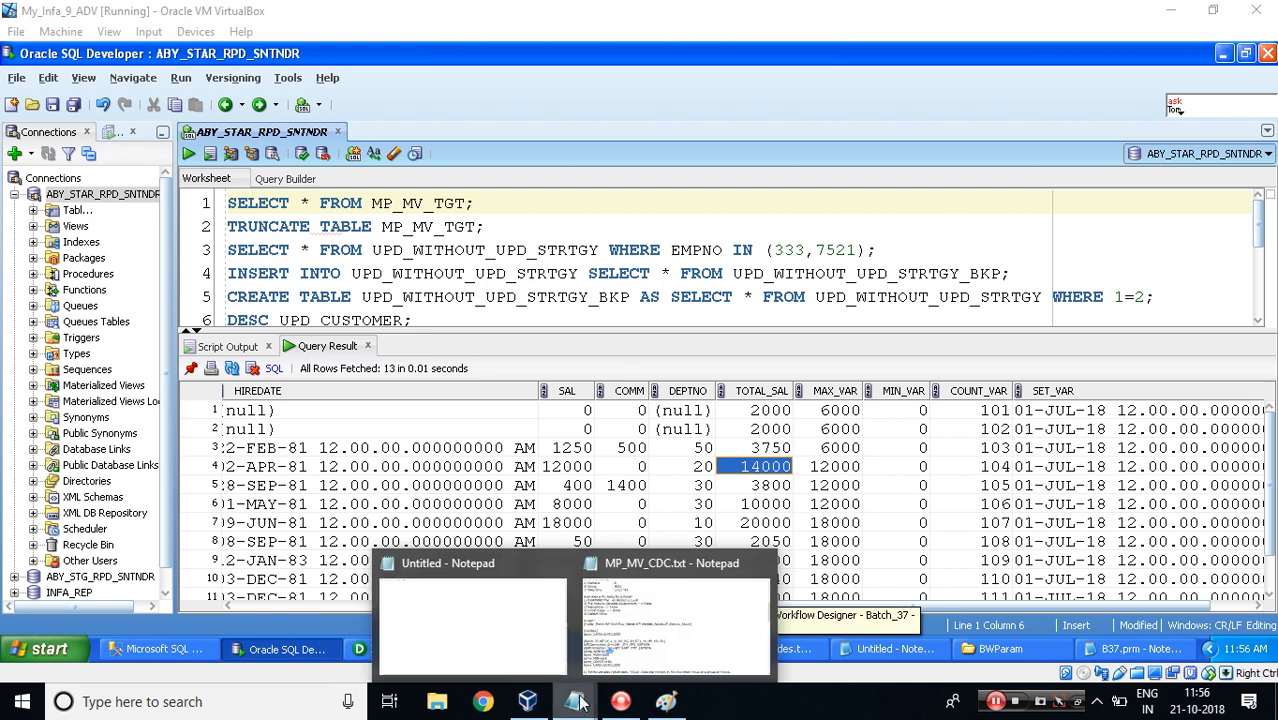
left_click(645, 612)
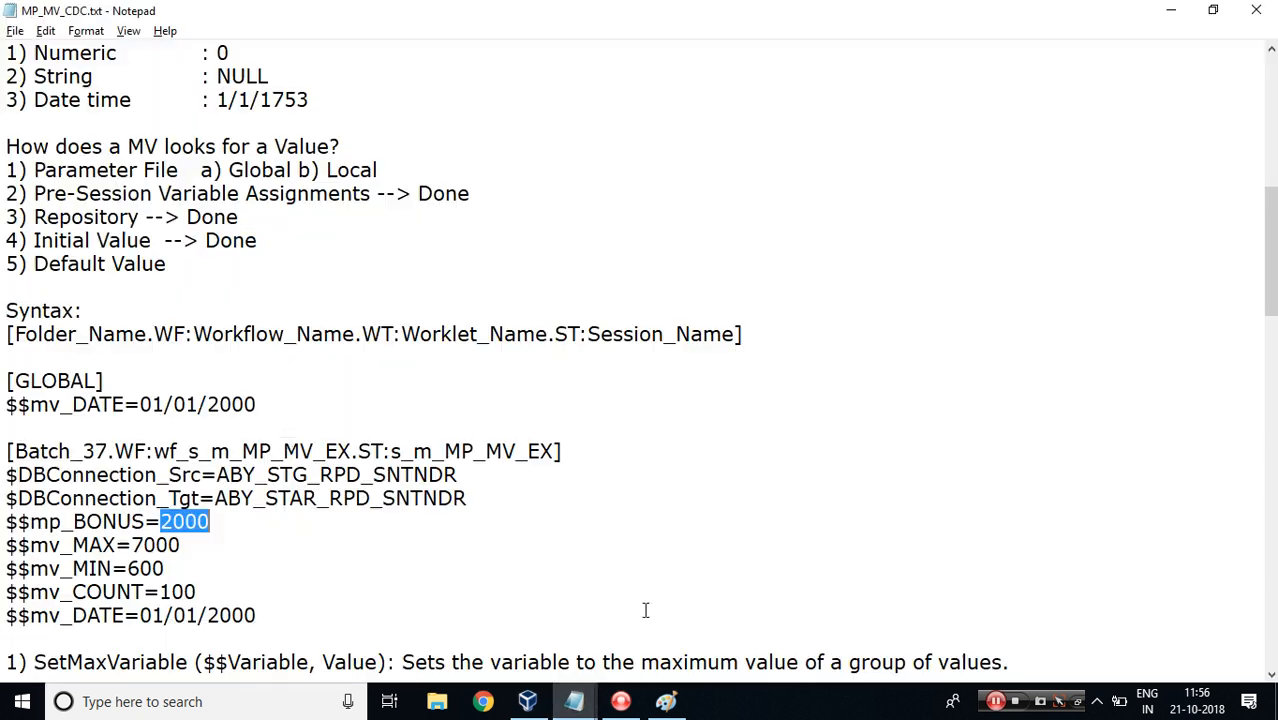
double_click(160, 545)
key("alt+Tab")
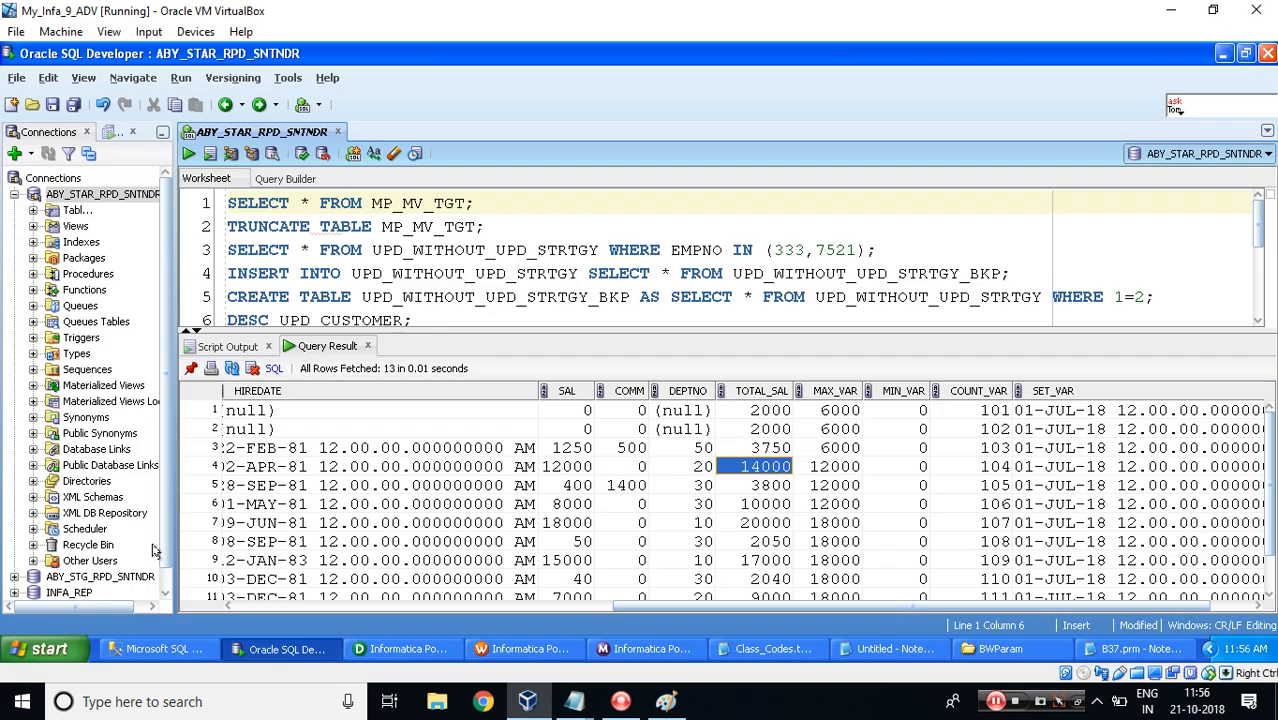
left_click(585, 411)
left_click(845, 411)
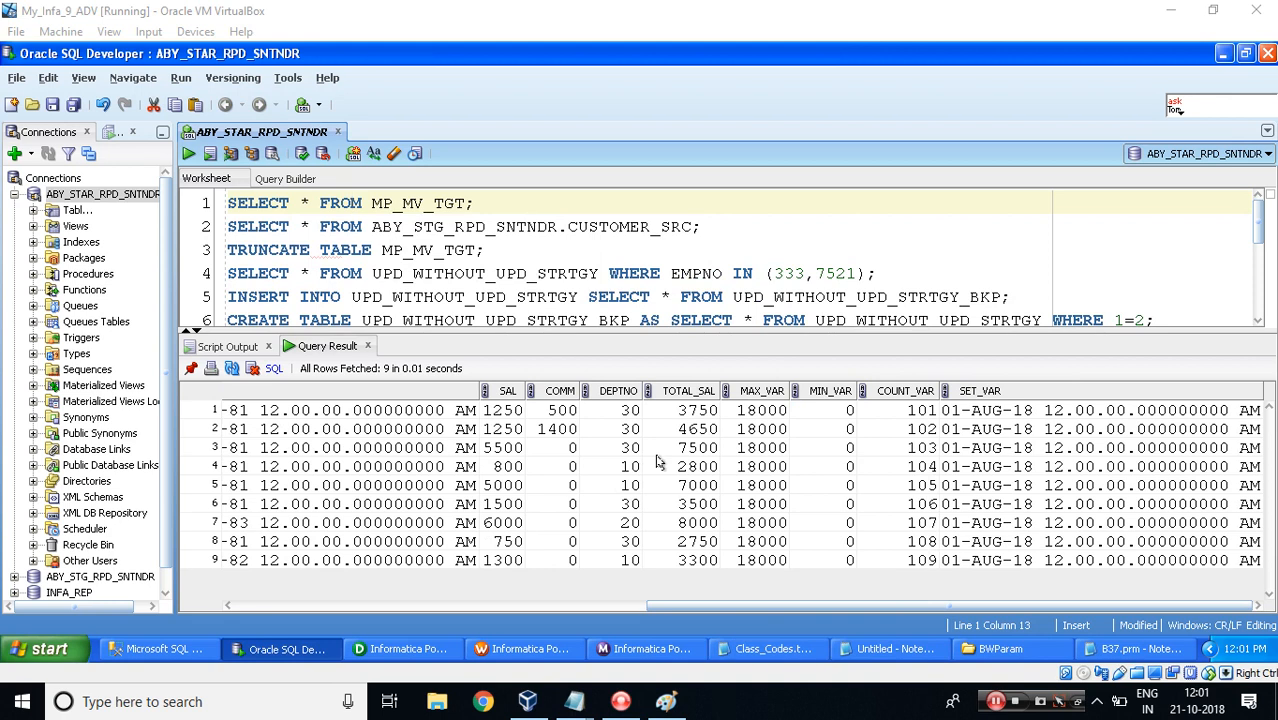
left_click(1138, 649)
key("alt+Tab")
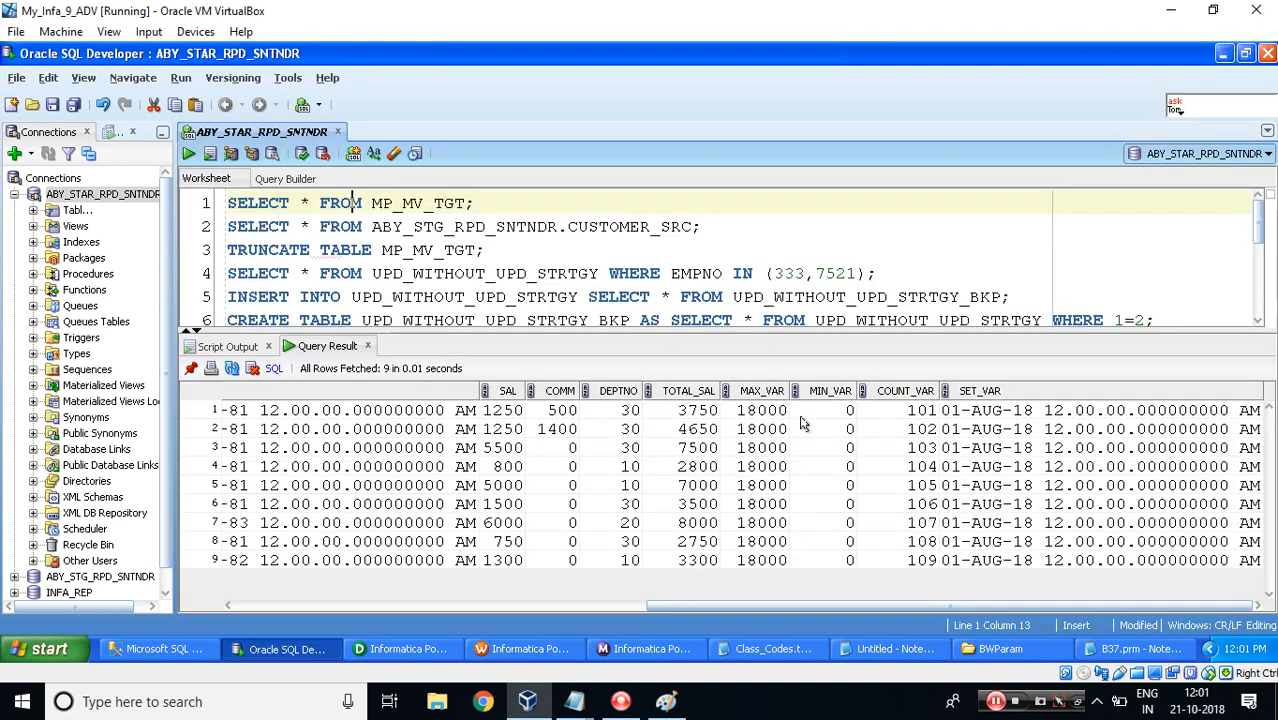
Compare the $$mp_BONUS and $$mv_MAX values in B37.prm with the SAL, COMM, TOTAL_SAL and MAX_VAR columns of the new results.
key("alt+Tab")
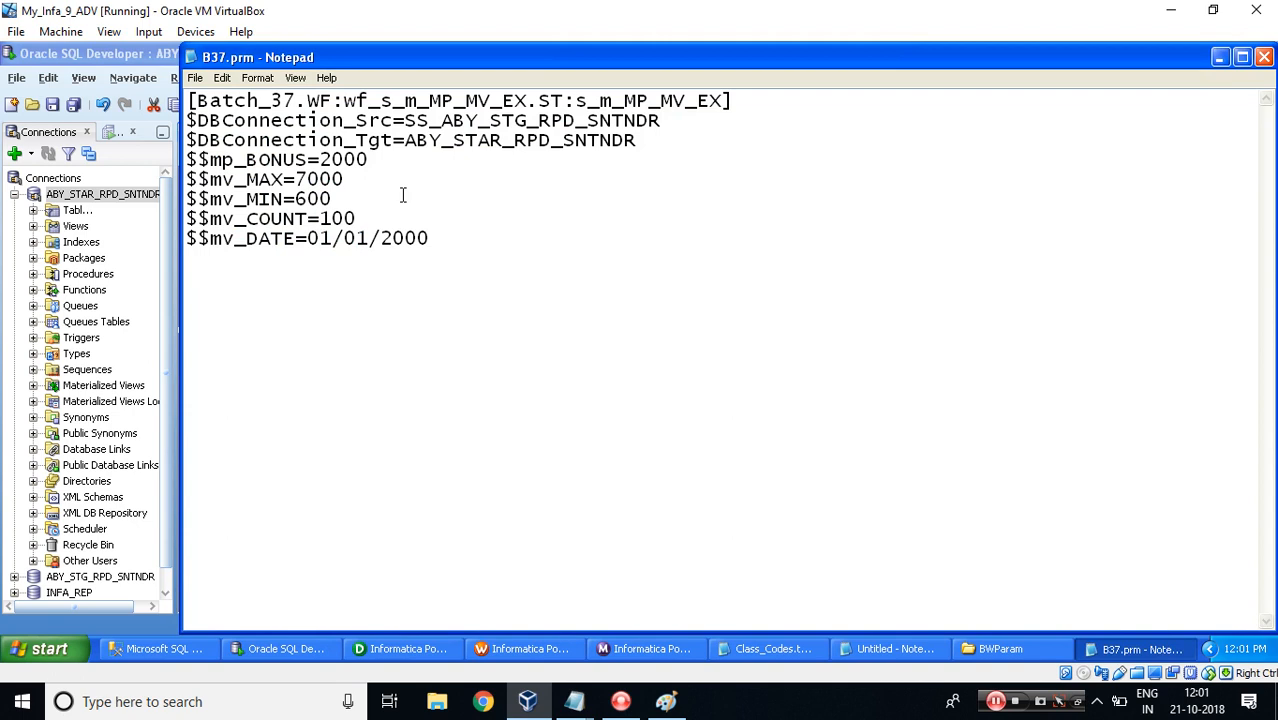
double_click(332, 160)
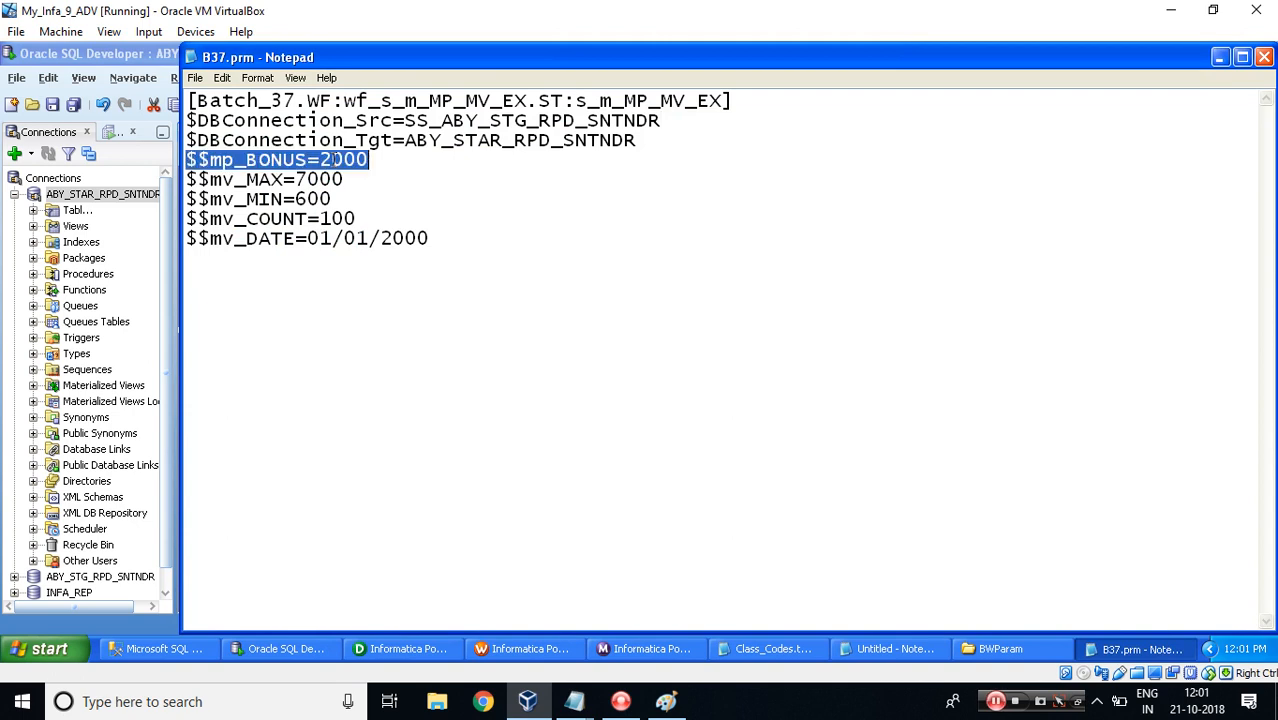
key("alt+Tab")
left_click(486, 414)
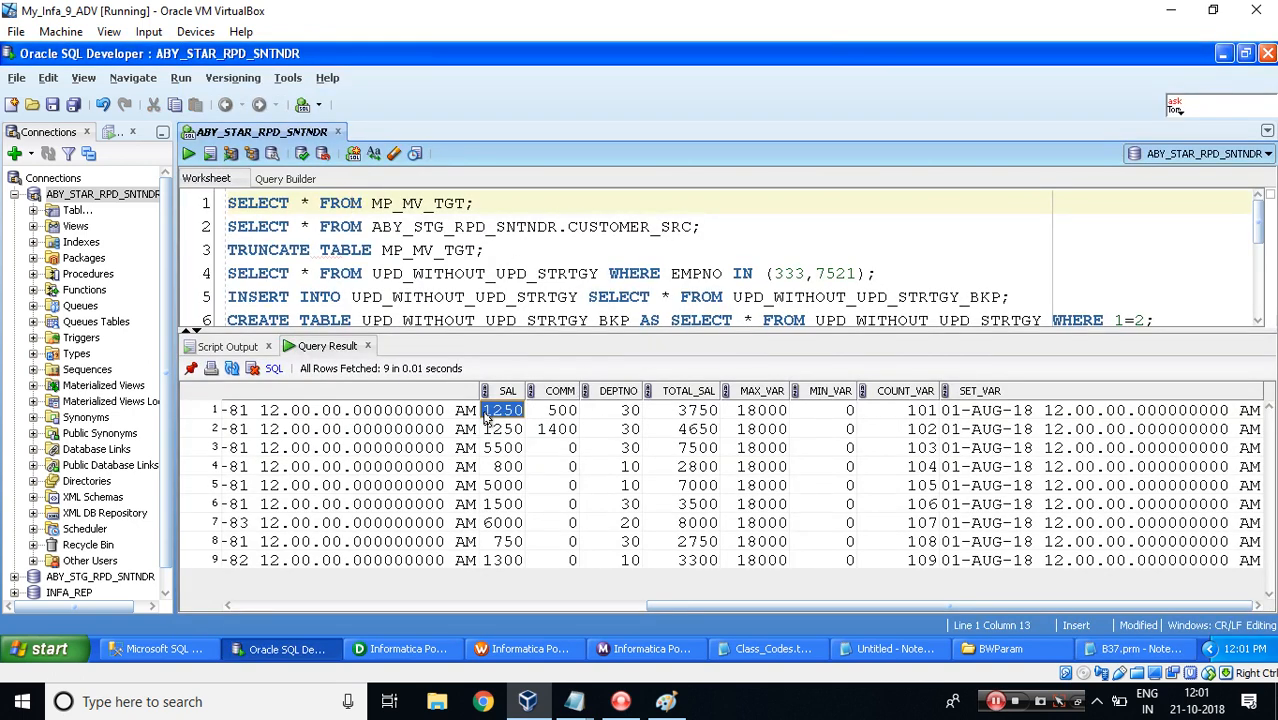
key("shift+Right")
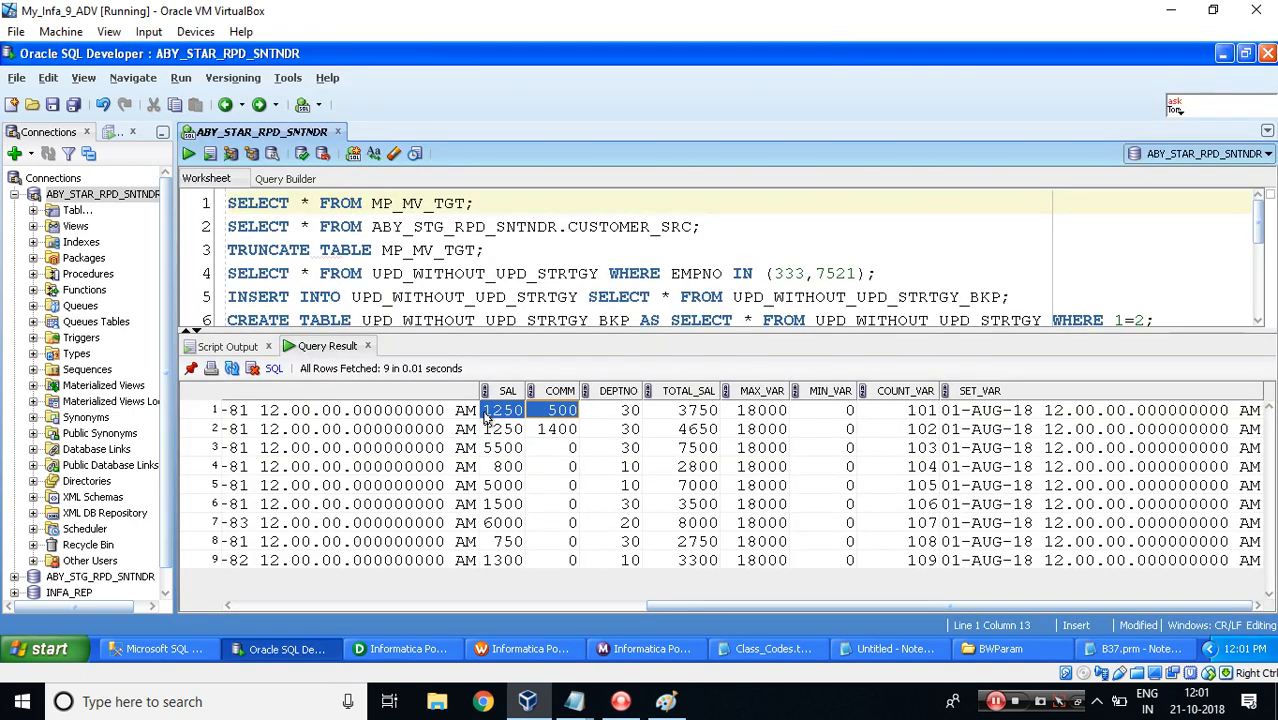
left_click(690, 416)
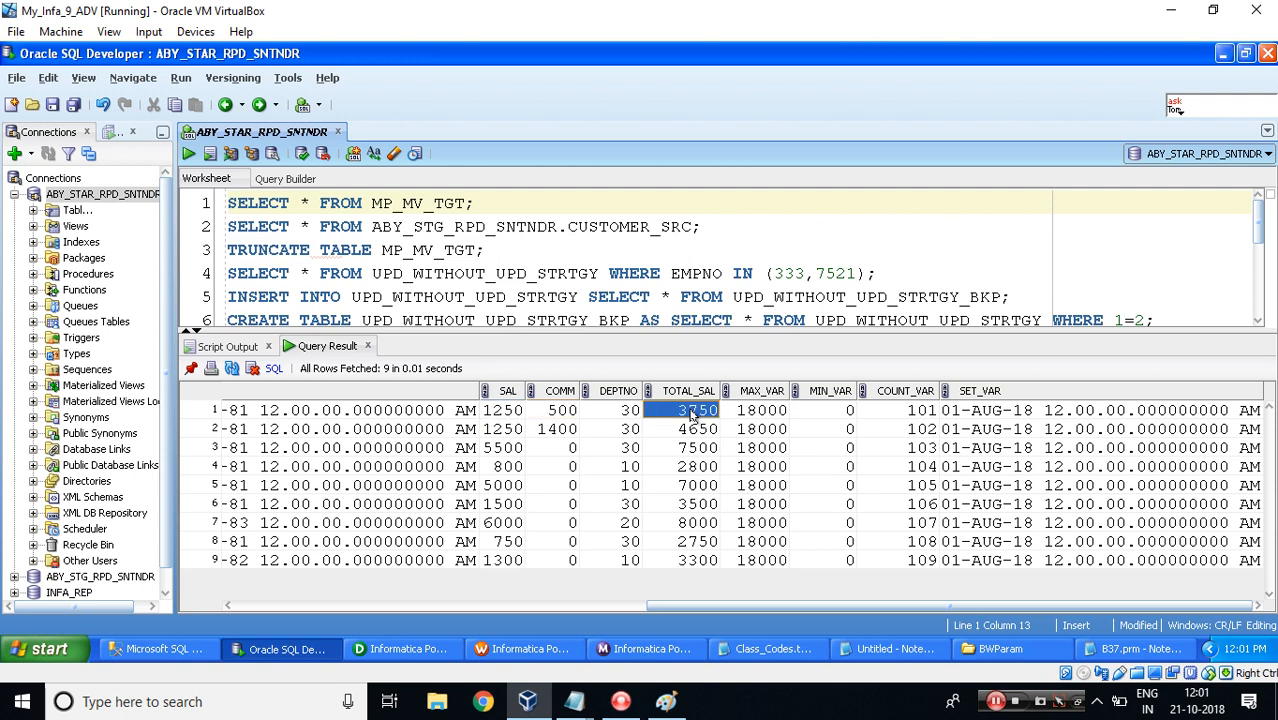
key("alt+Tab")
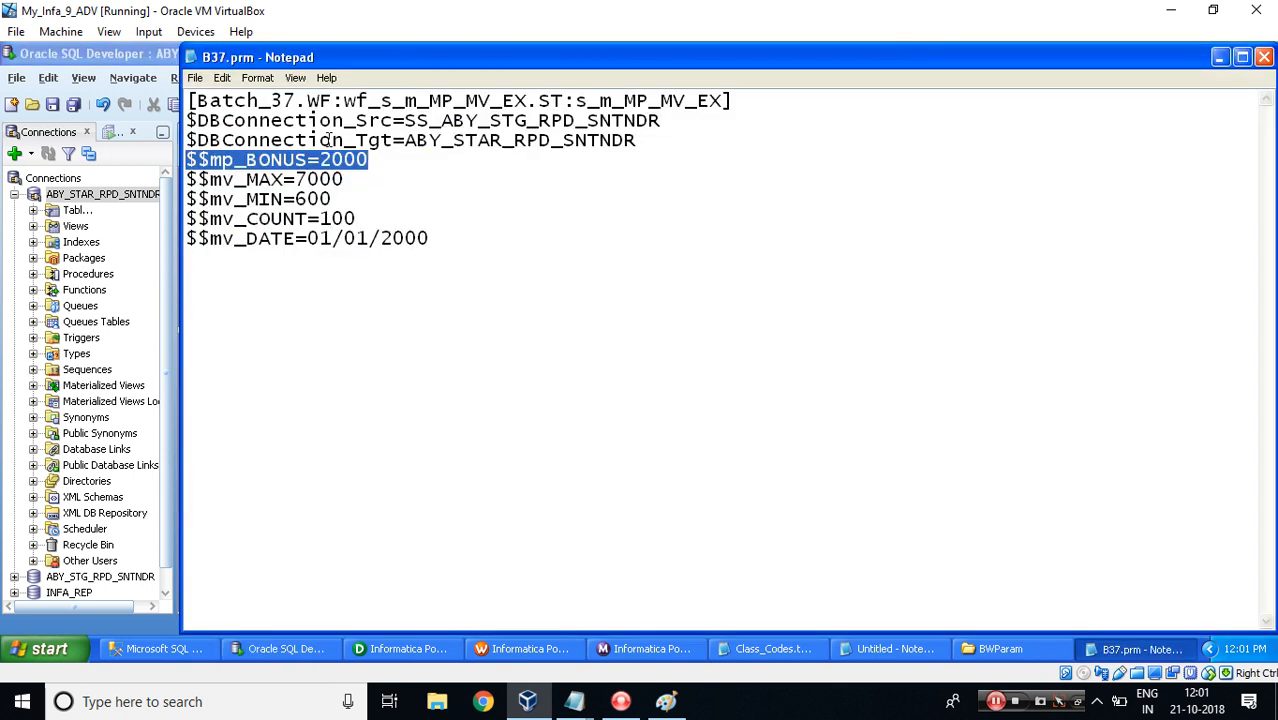
double_click(312, 180)
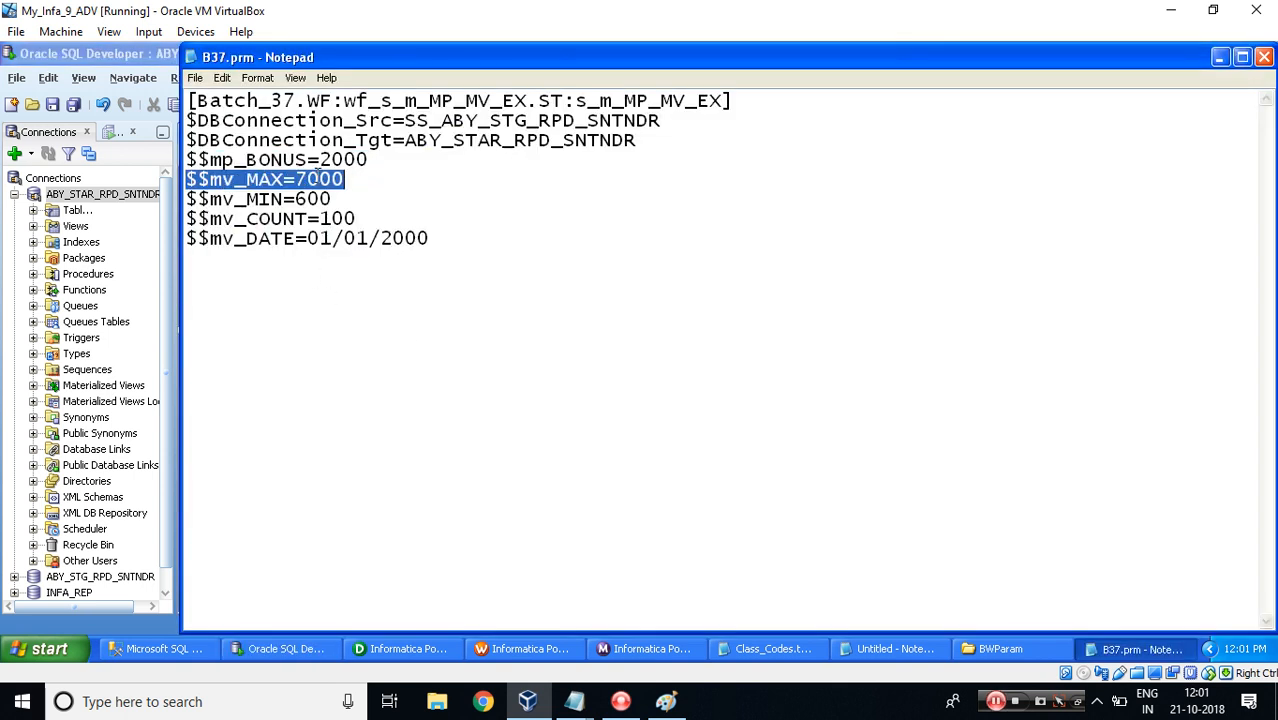
key("alt+Tab")
left_click(760, 411)
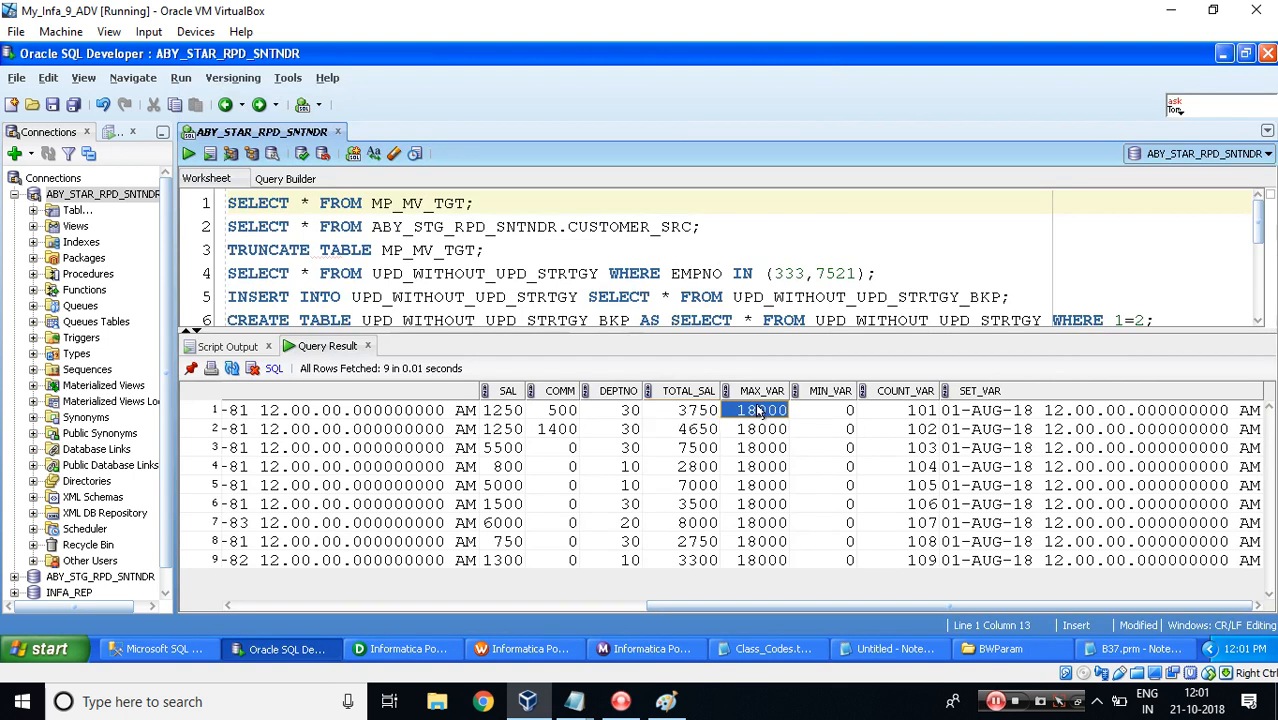
key("alt+Tab")
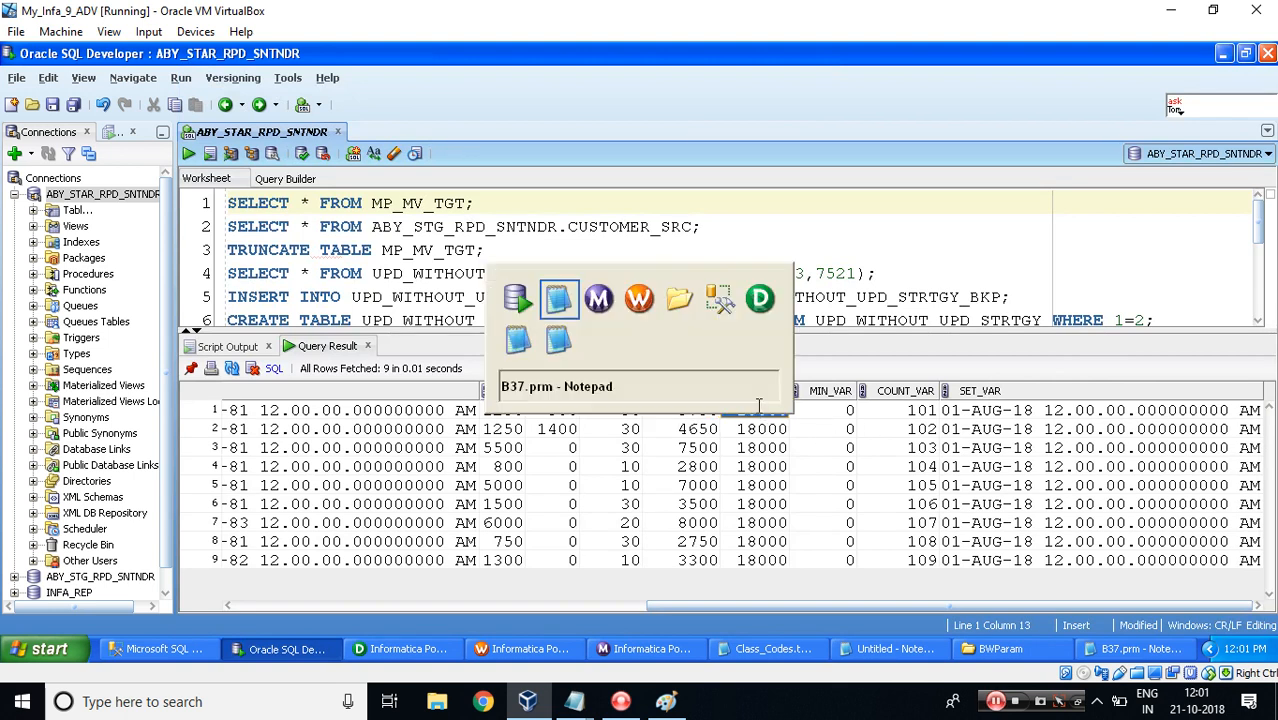
Review the mapping's declared variable names and the other parameter files in the BWParam folder.
left_click_drag(212, 162, 306, 161)
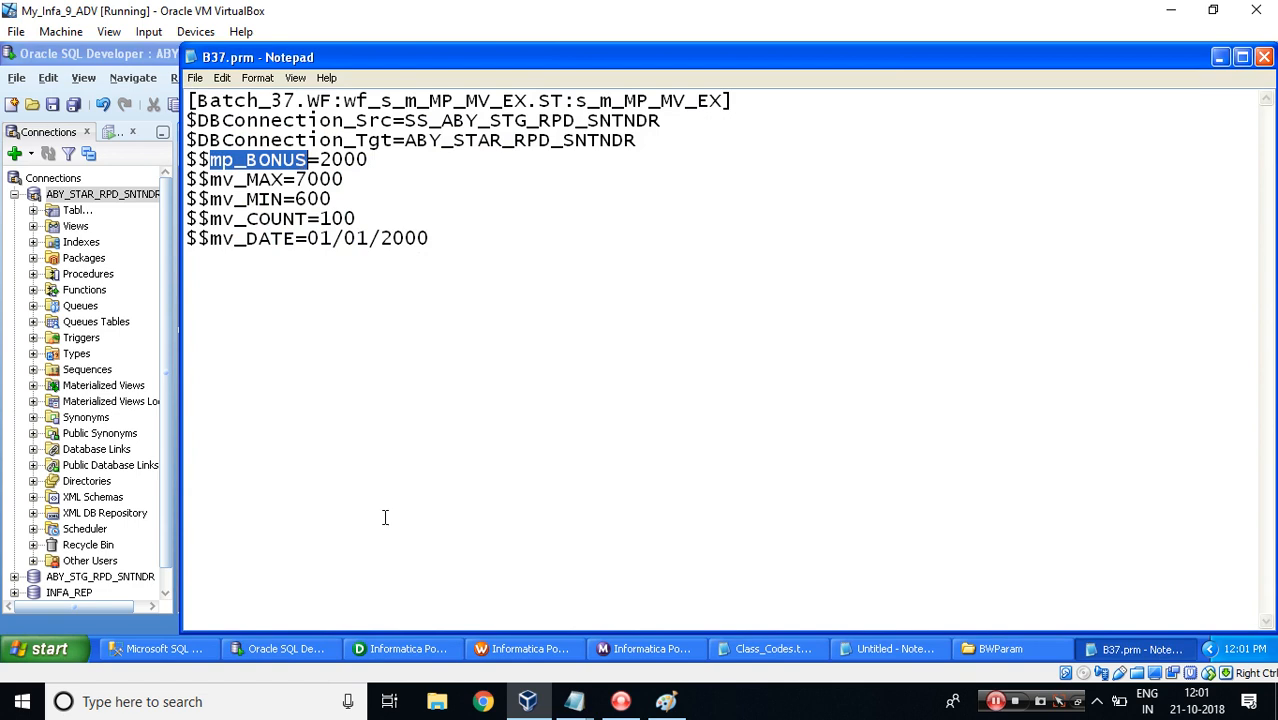
left_click(390, 648)
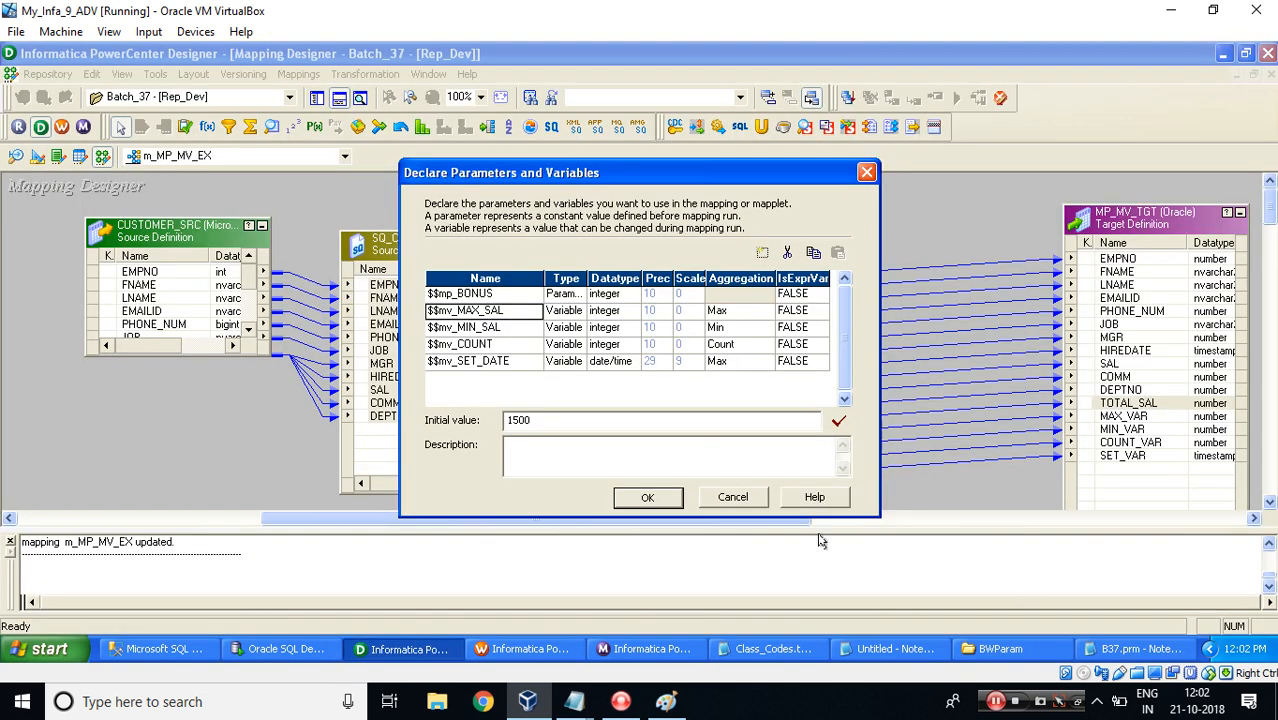
left_click(986, 652)
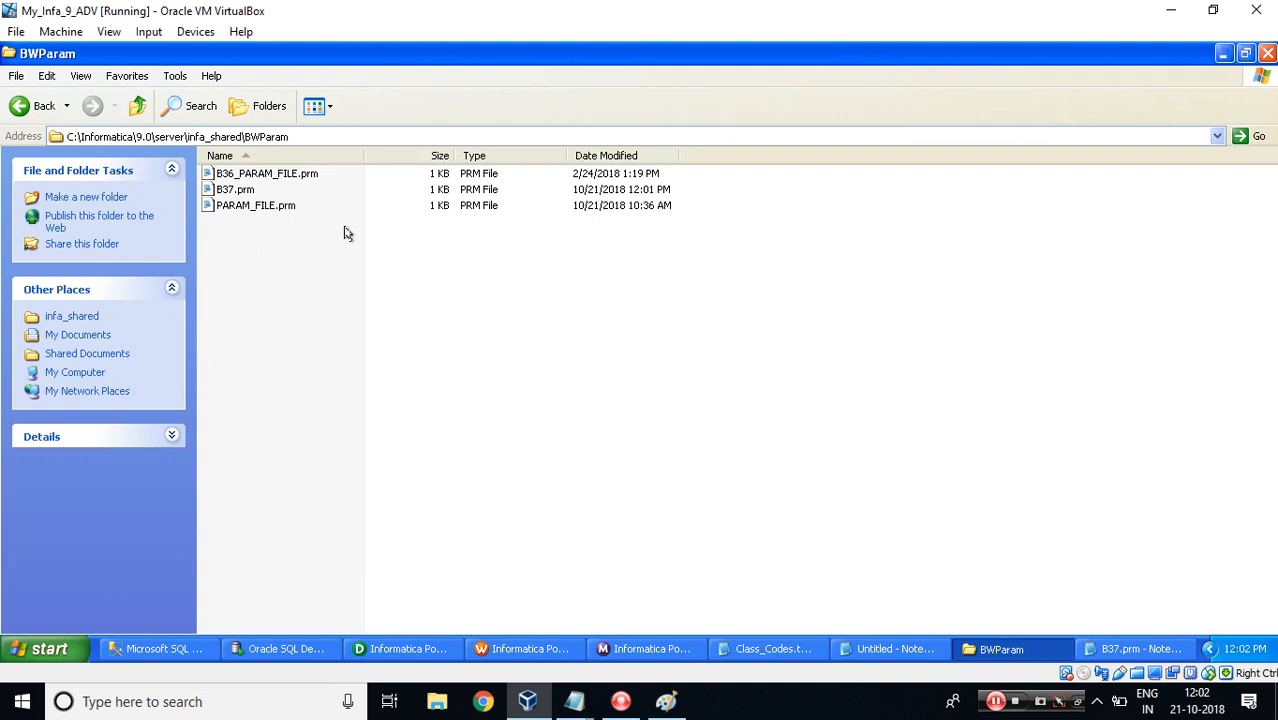
double_click(252, 173)
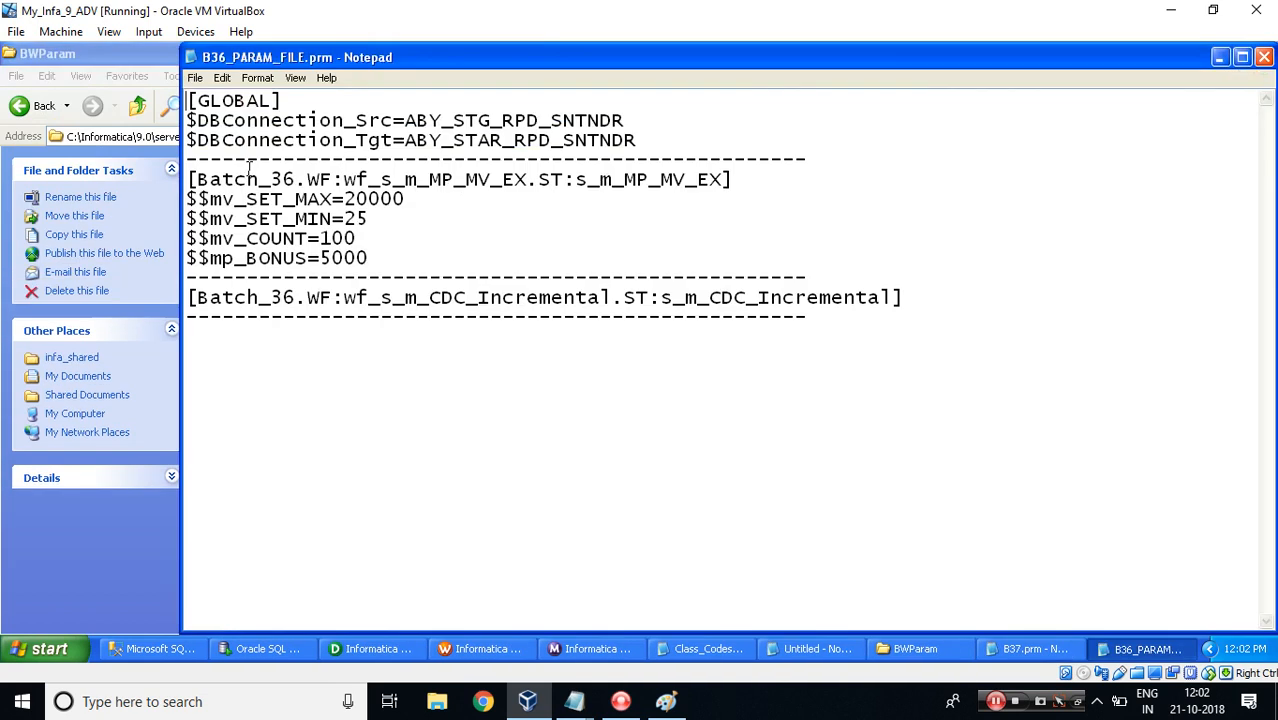
double_click(298, 204)
key("alt+F4")
double_click(242, 207)
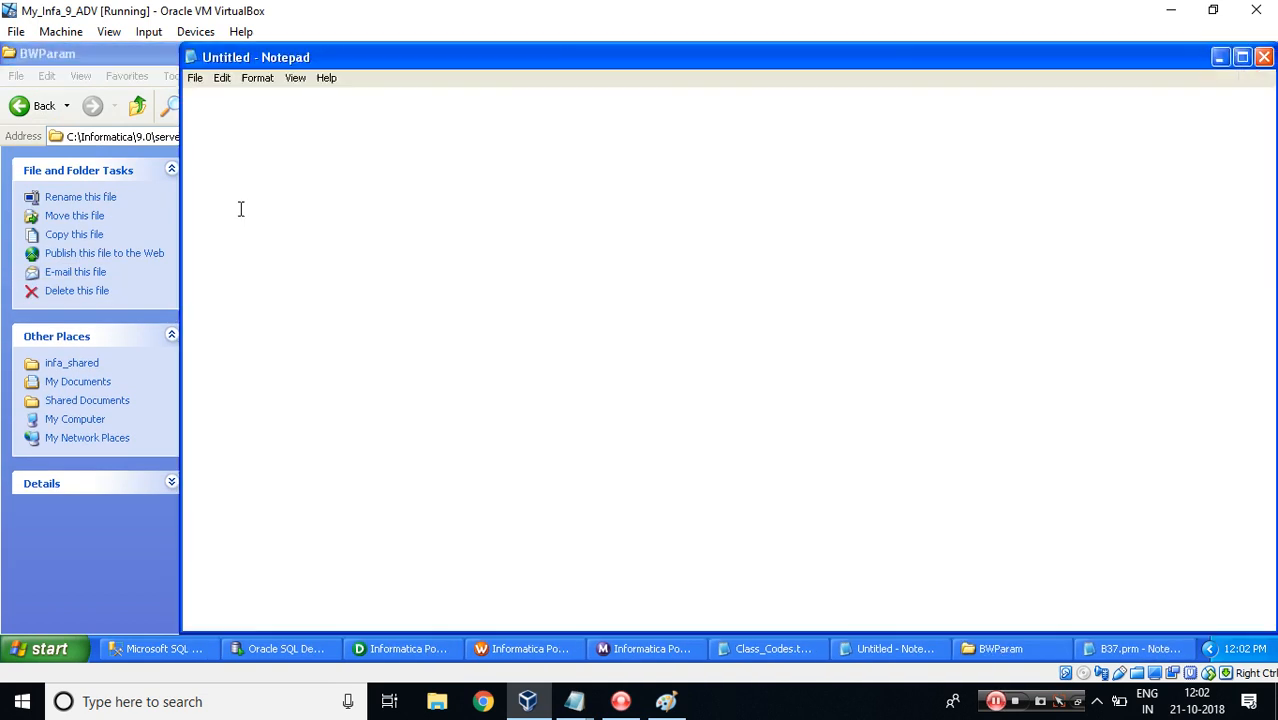
key("alt+space")
key("c")
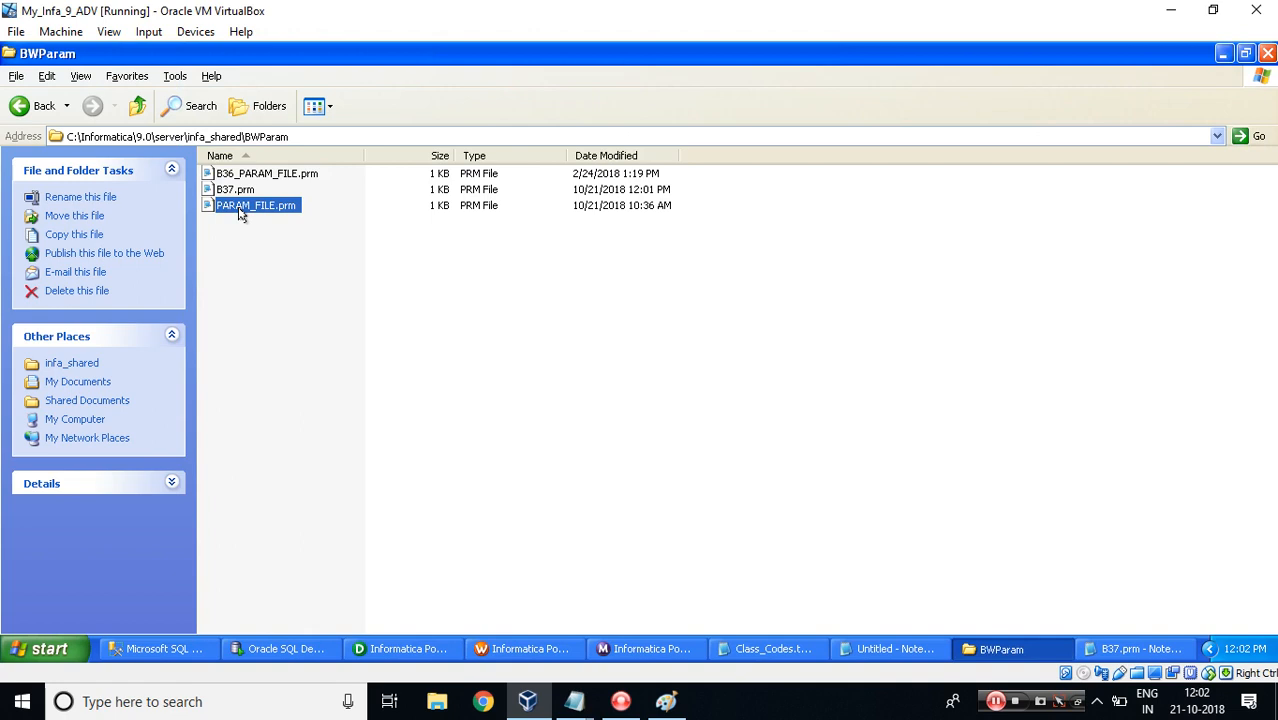
key("alt+Tab")
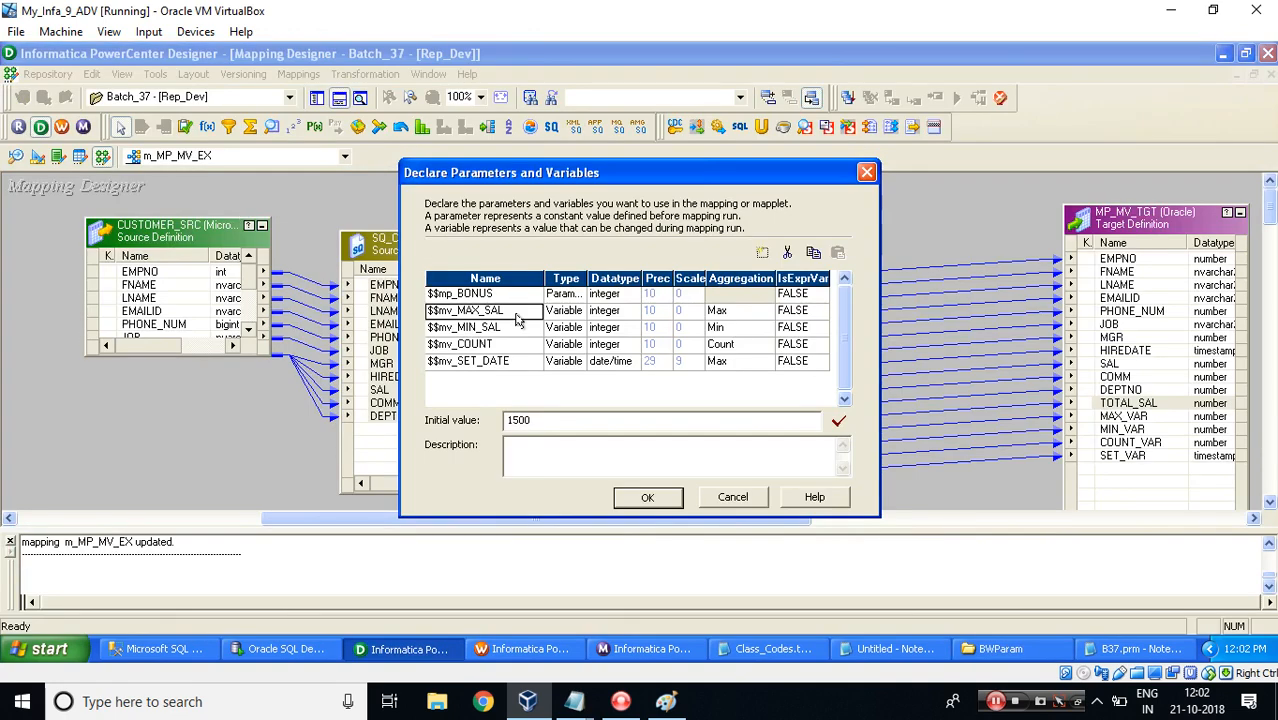
Rename $$mv_MAX to $$mv_MAX_SAL in the B37.prm parameter file.
left_click(1135, 649)
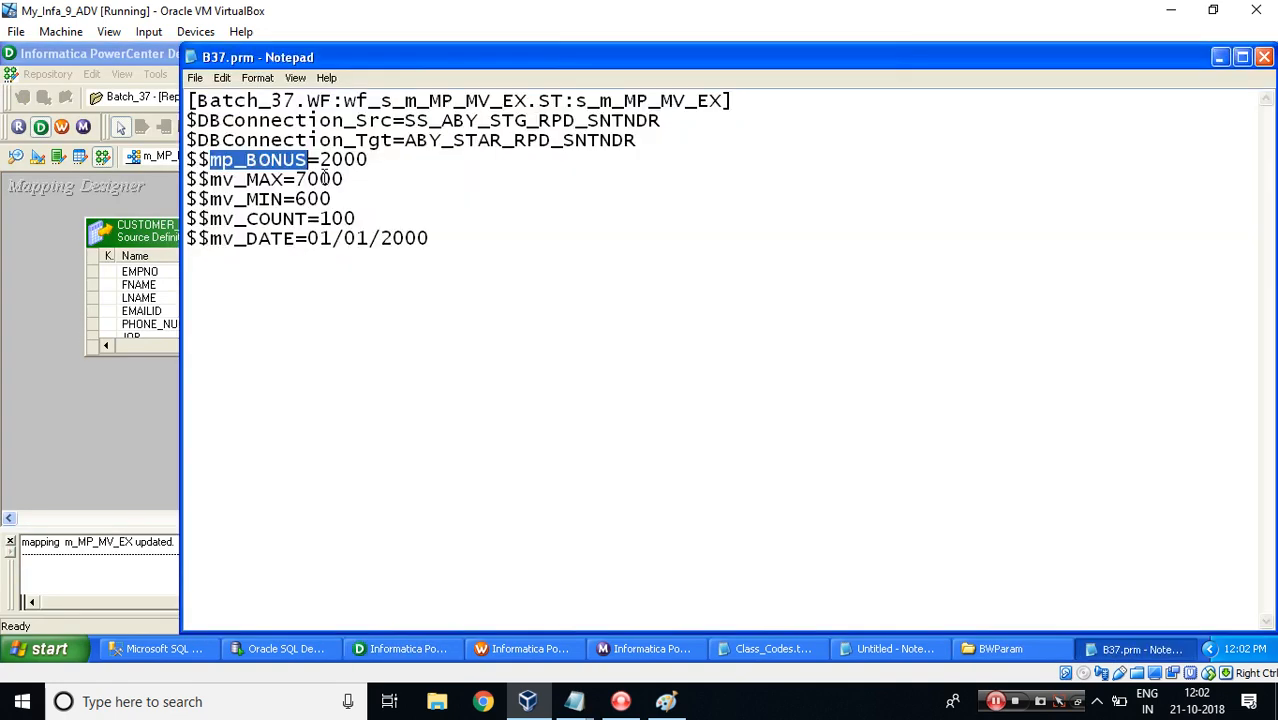
left_click(281, 178)
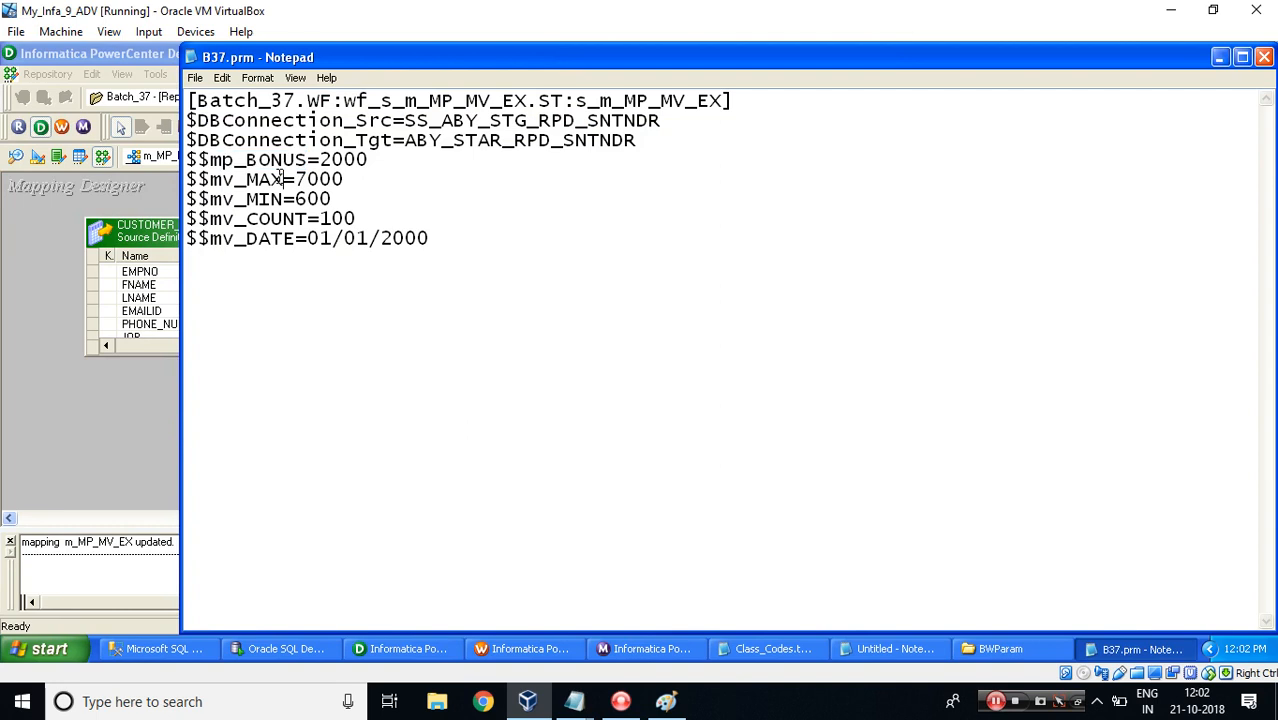
double_click(281, 178)
left_click(281, 178)
type("_SAL")
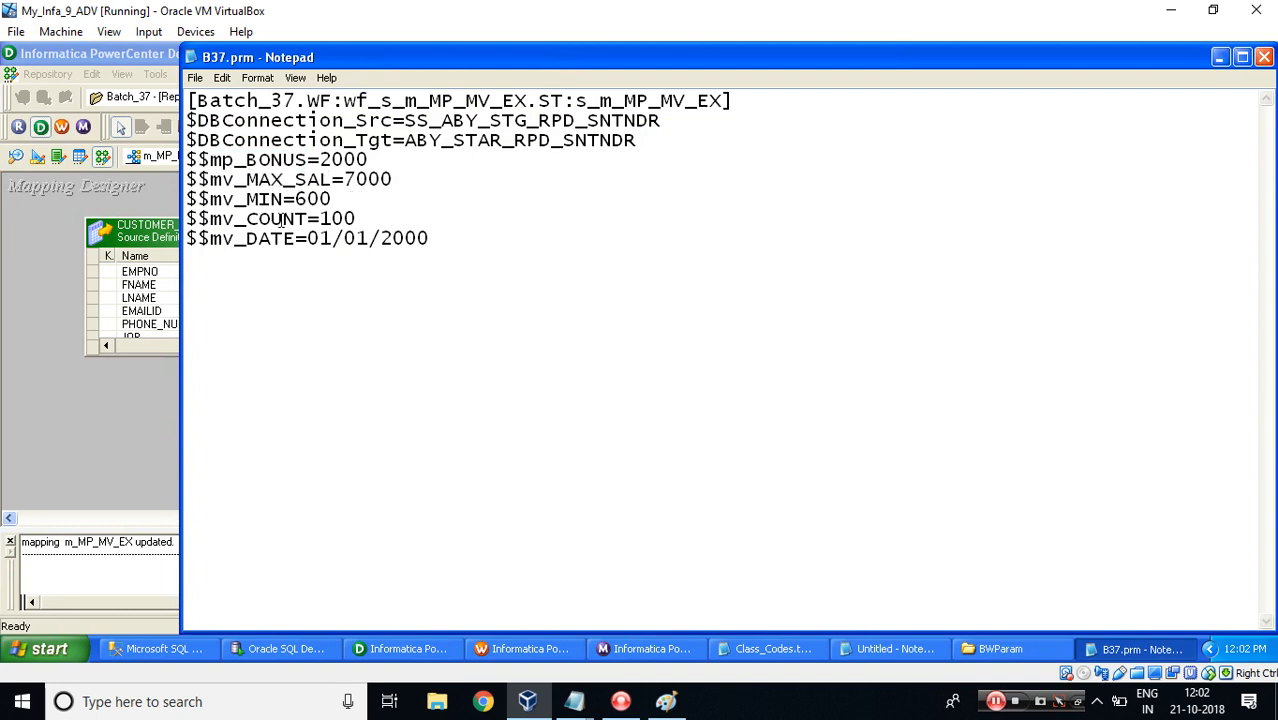
Check the $$mv_MIN_SAL variable name in the mapping's Declare Parameters and Variables list.
key("alt+Tab")
left_click(520, 330)
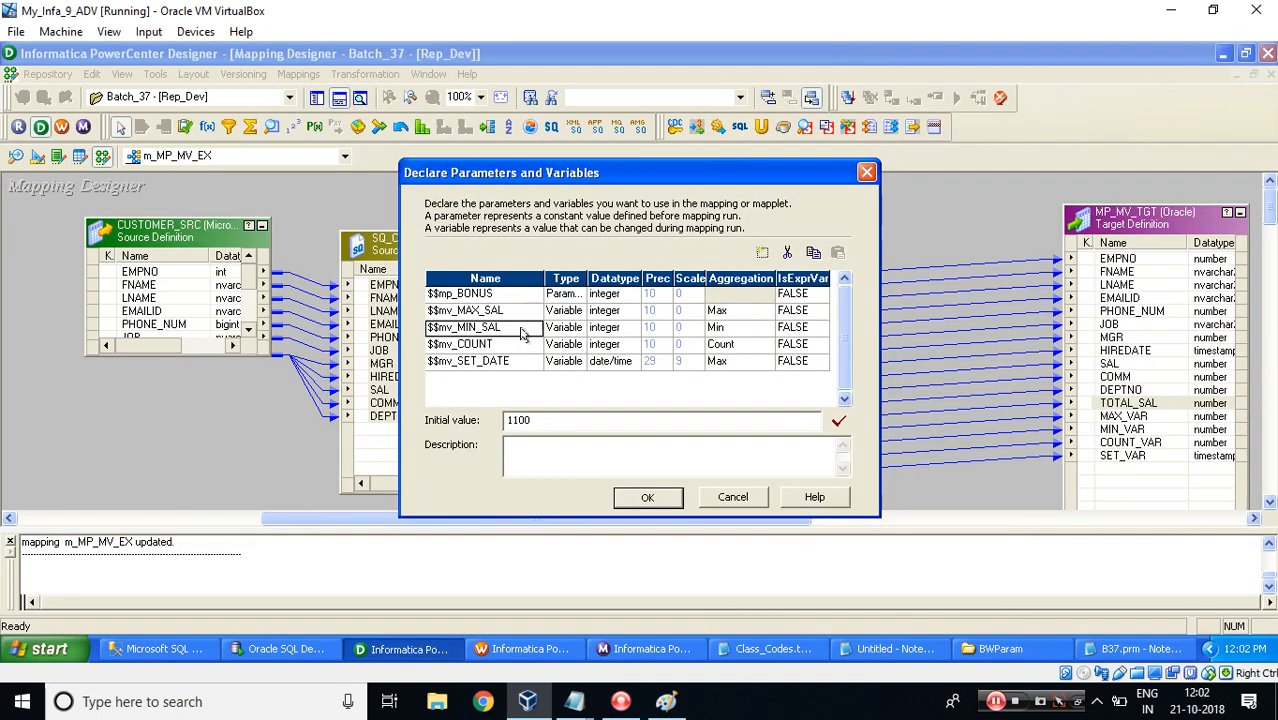
key("alt+Tab")
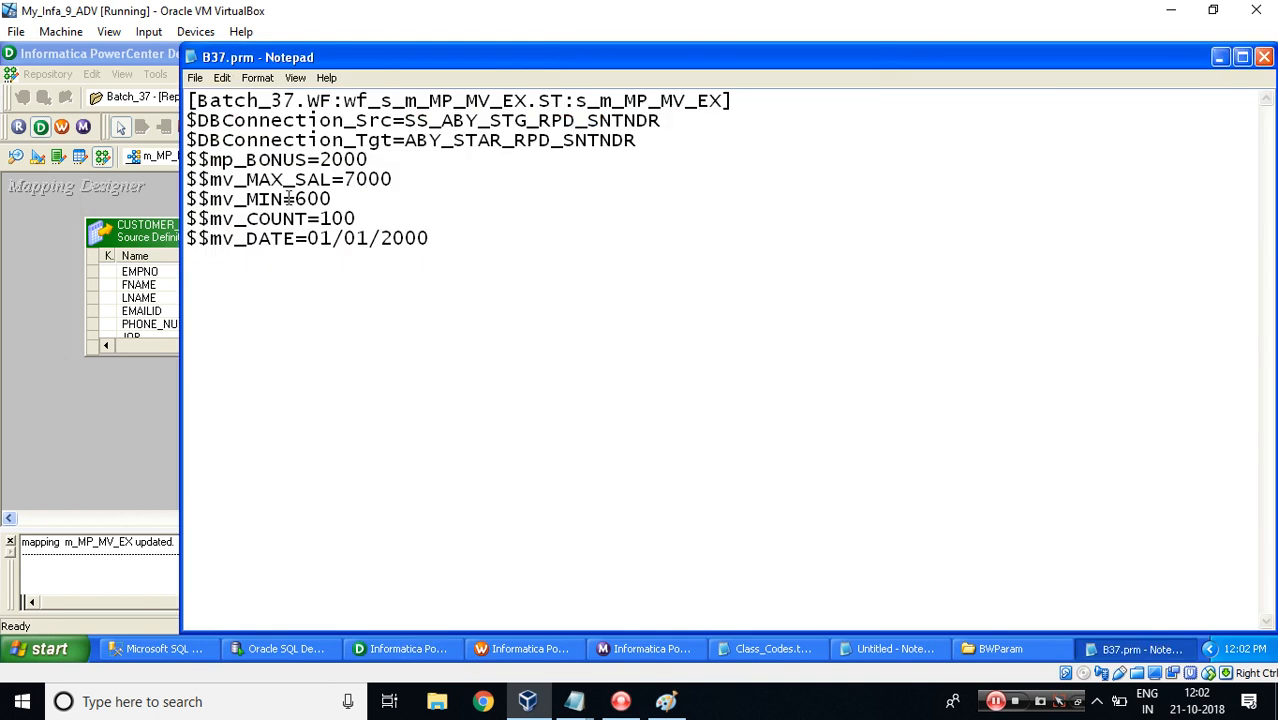
Rename $$mv_MIN to $$mv_MIN_SAL in the B37.prm parameter file.
double_click(285, 198)
left_click(285, 198)
type("_SAL")
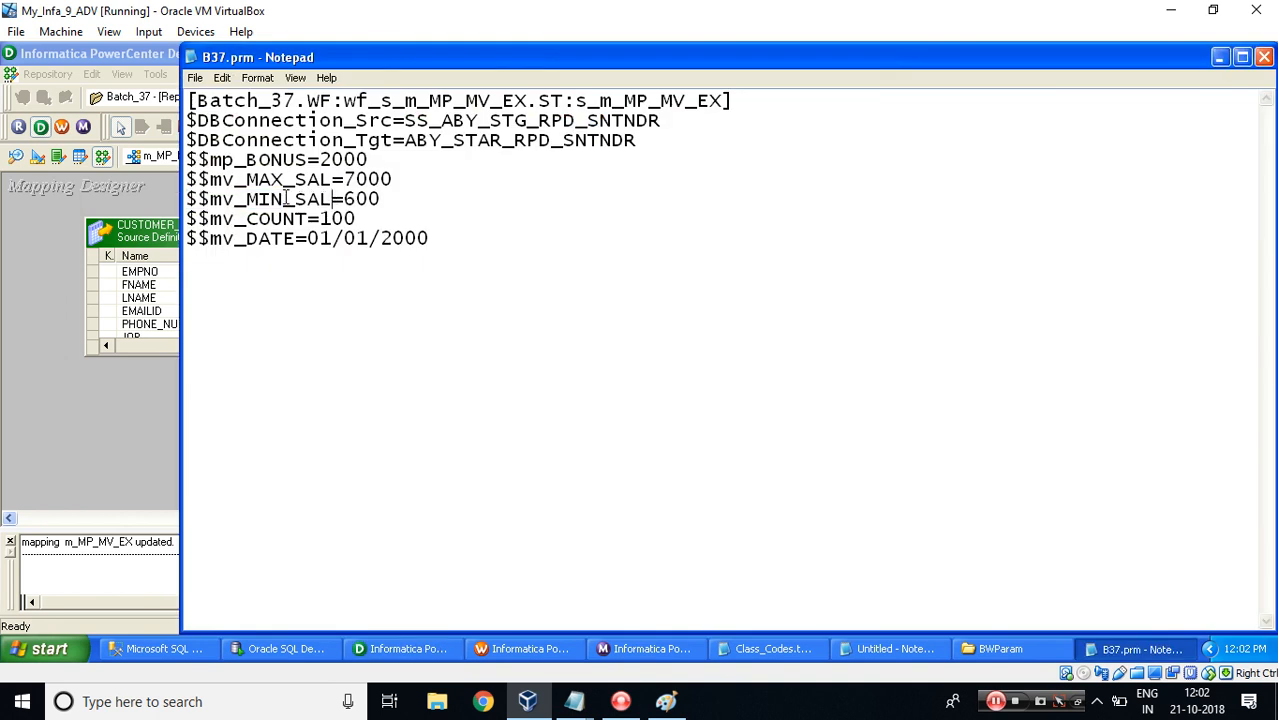
Check the $$mv_COUNT name against the mapping, then rename $$mv_DATE to $$mv_SET_DATE in B37.prm using the mapping's variable name.
key("alt+Tab")
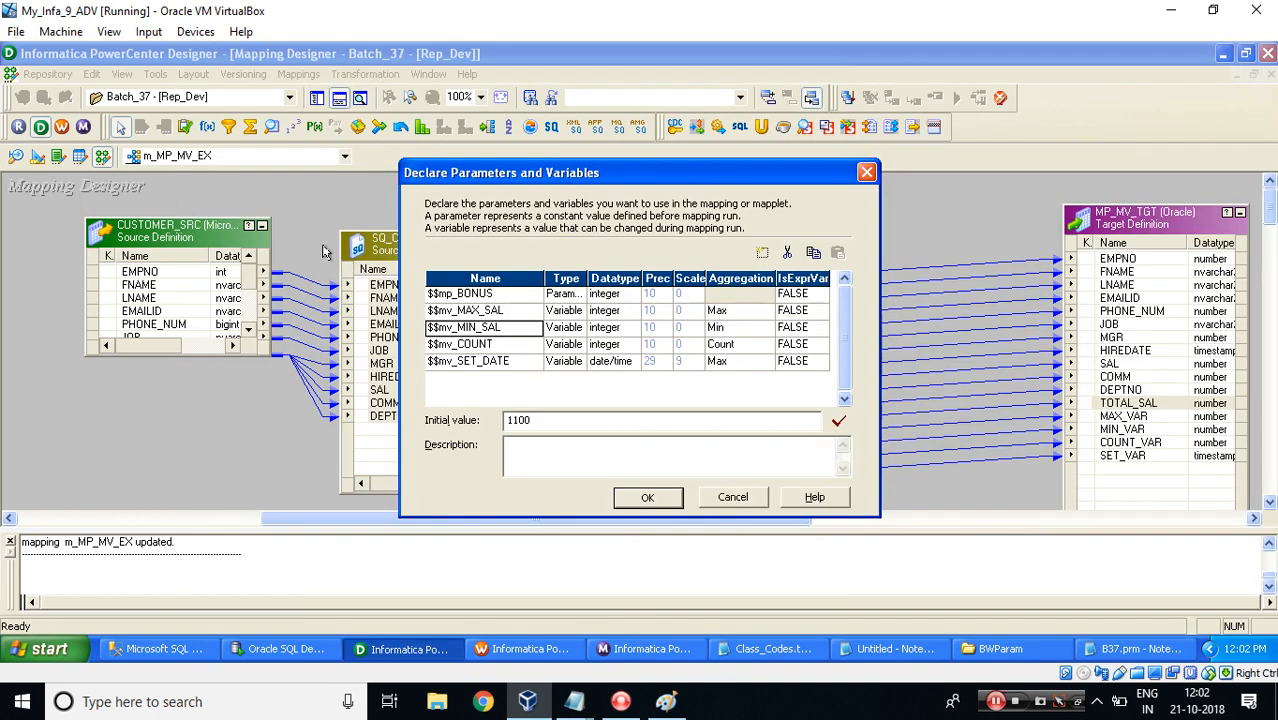
left_click(504, 345)
key("alt+Tab")
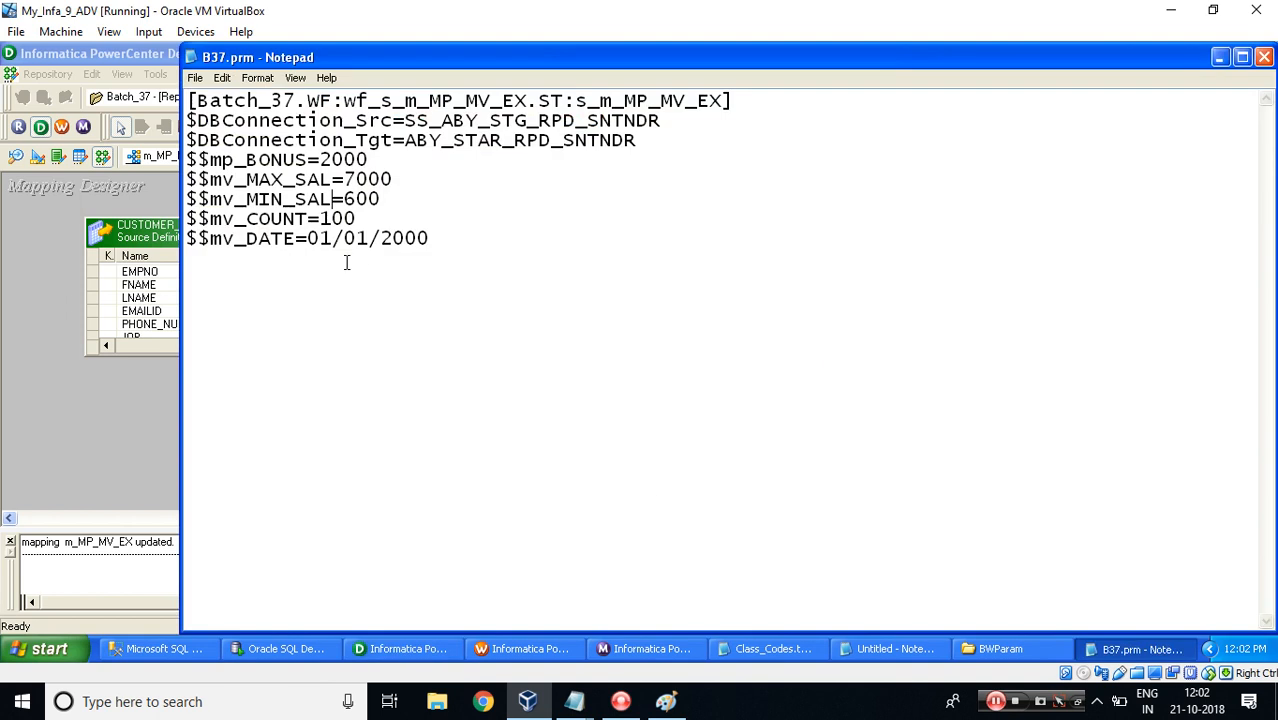
double_click(300, 220)
left_click(300, 220)
key("alt+Tab")
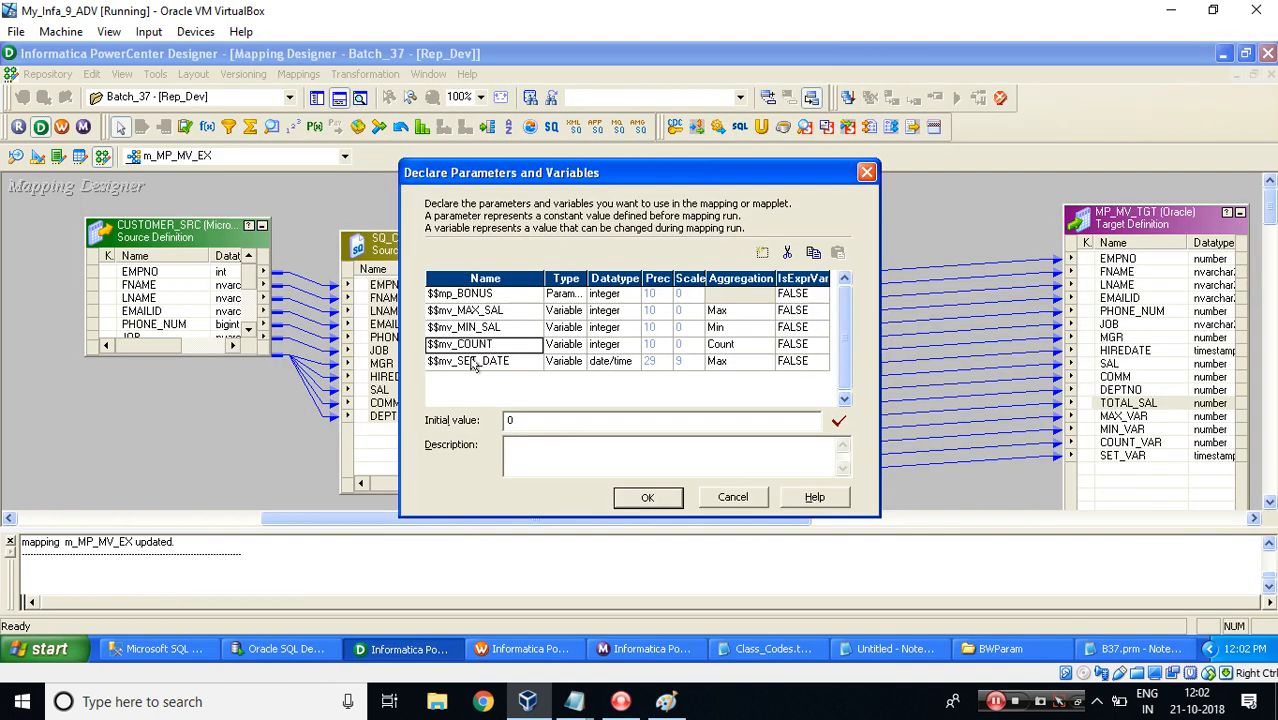
left_click(518, 364)
key("alt+Tab")
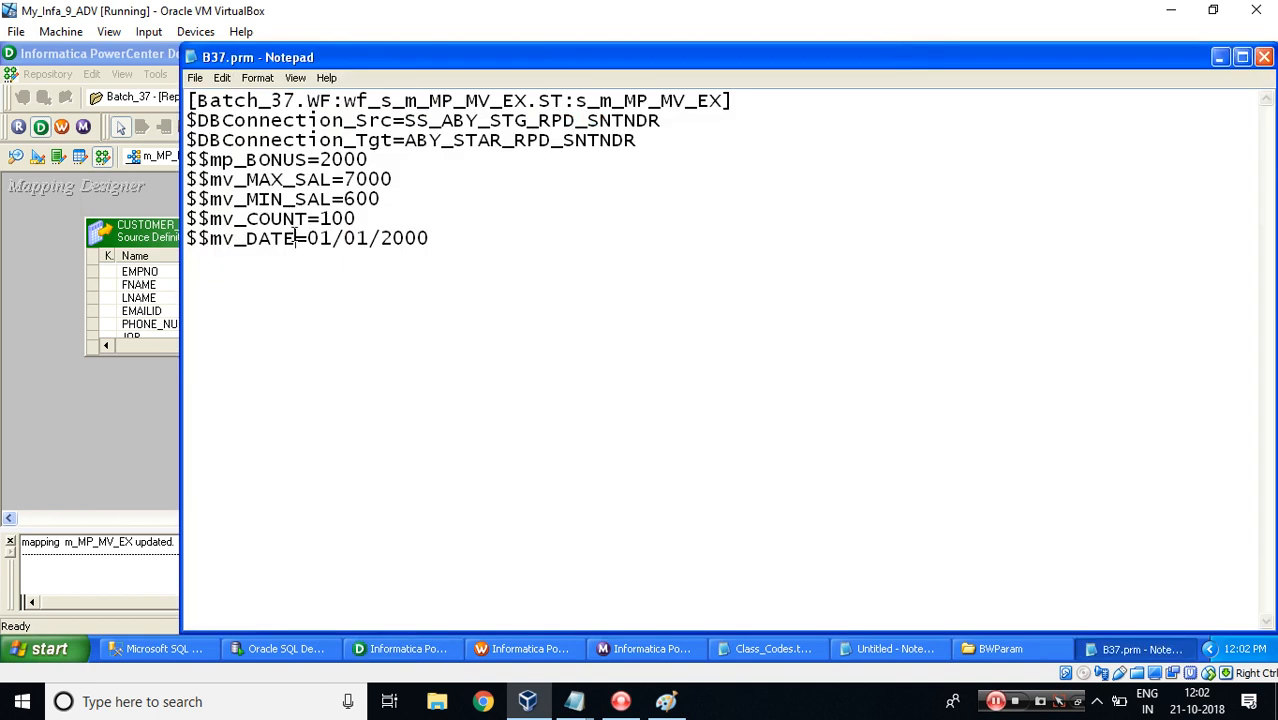
double_click(296, 236)
type("$$mv_SET_DATE")
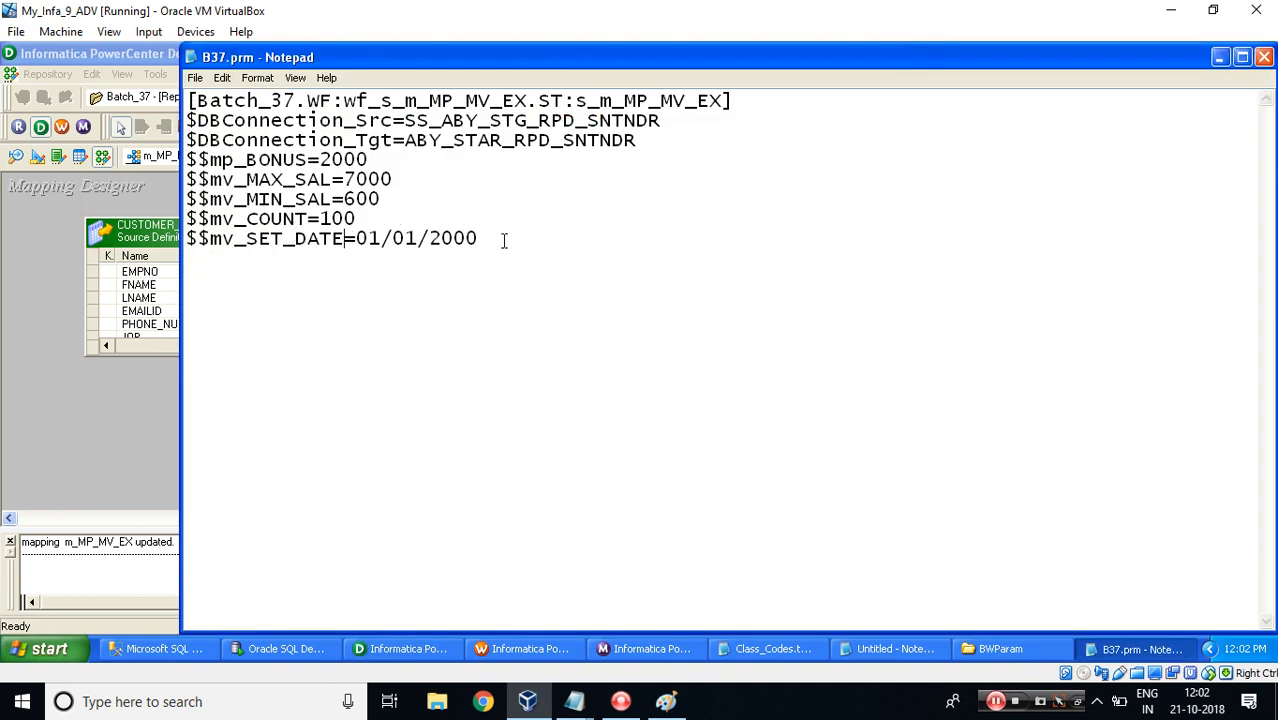
Accept the Declare Parameters and Variables dialog and return to the query results.
key("alt+Tab")
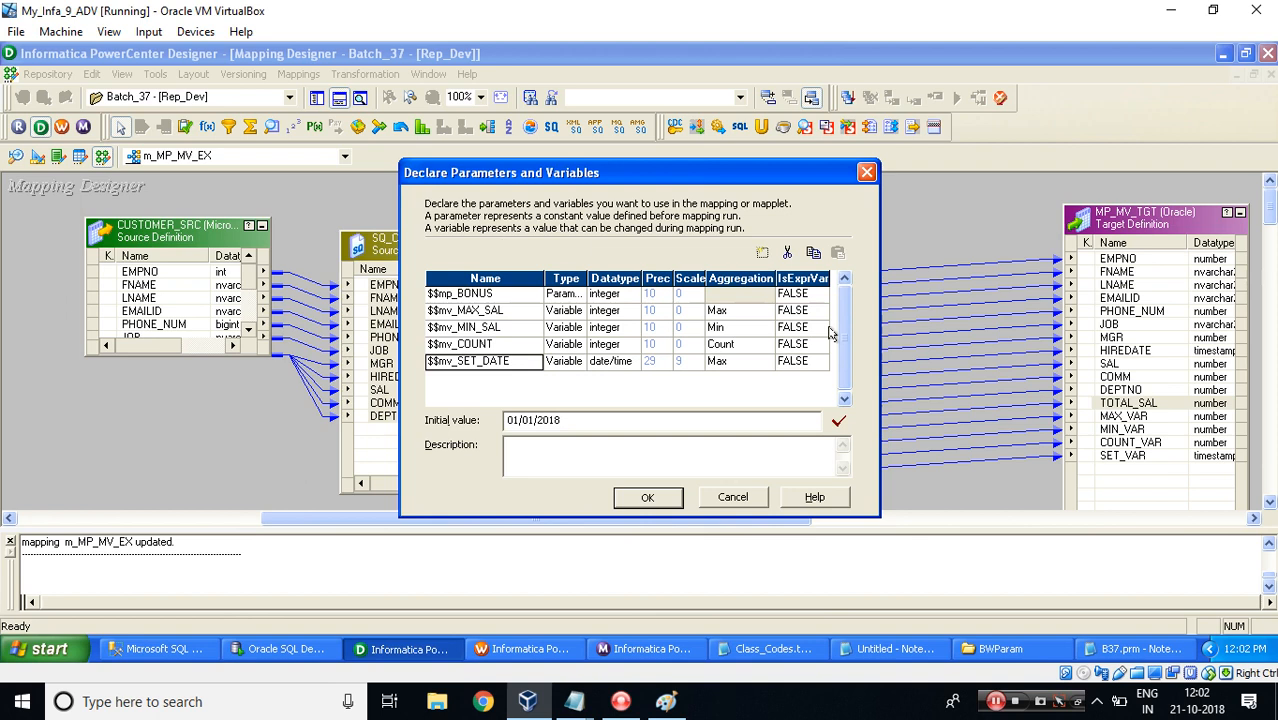
left_click(649, 496)
left_click(253, 651)
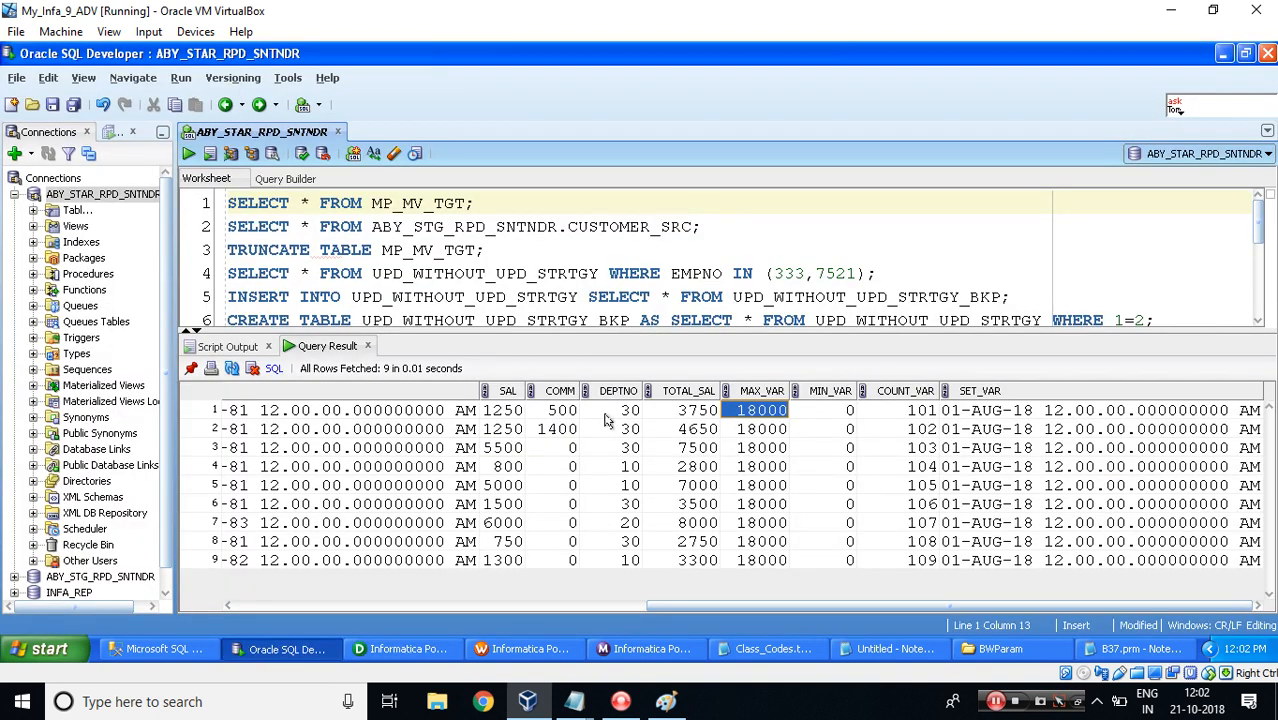
Set $$mp_BONUS to 3000 in the B37.prm parameter file.
left_click(496, 412)
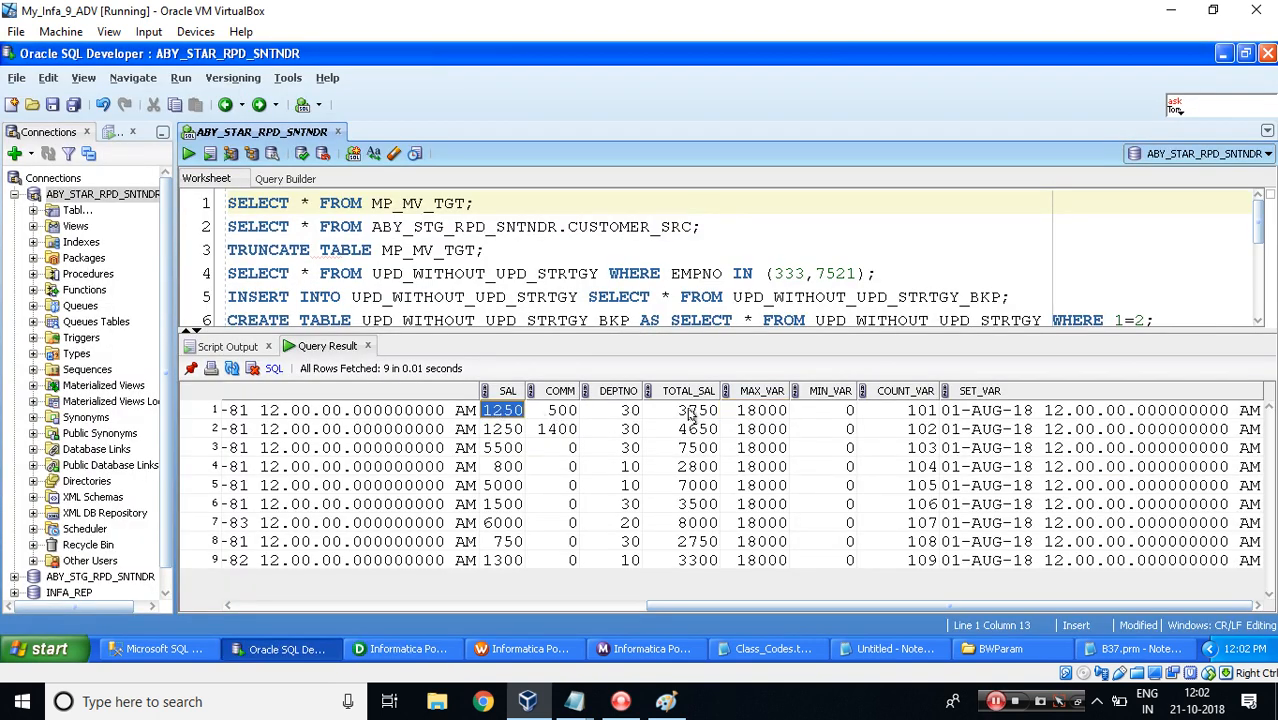
key("alt+Tab")
key("alt+Tab")
key("alt+Tab")
key("Tab")
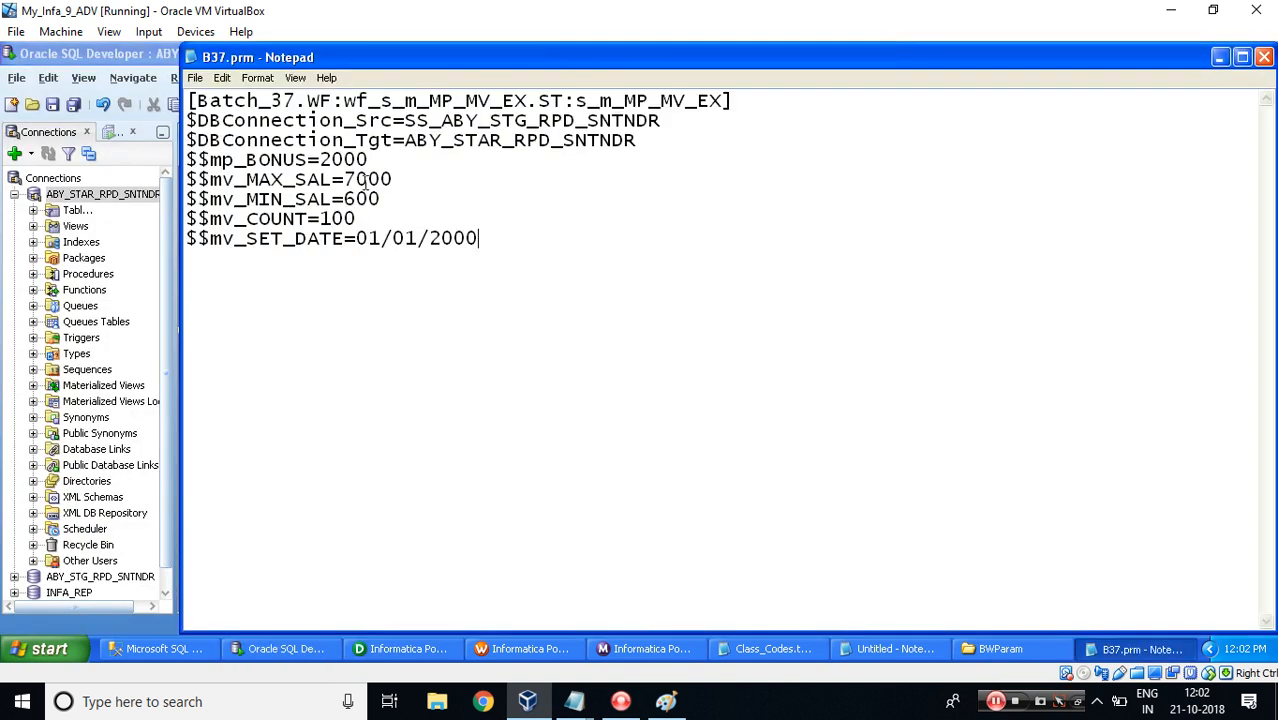
left_click(334, 159)
key("BackSpace")
type("3")
Set $$mv_MAX_SAL to 20000 in the parameter file.
key("alt+Tab")
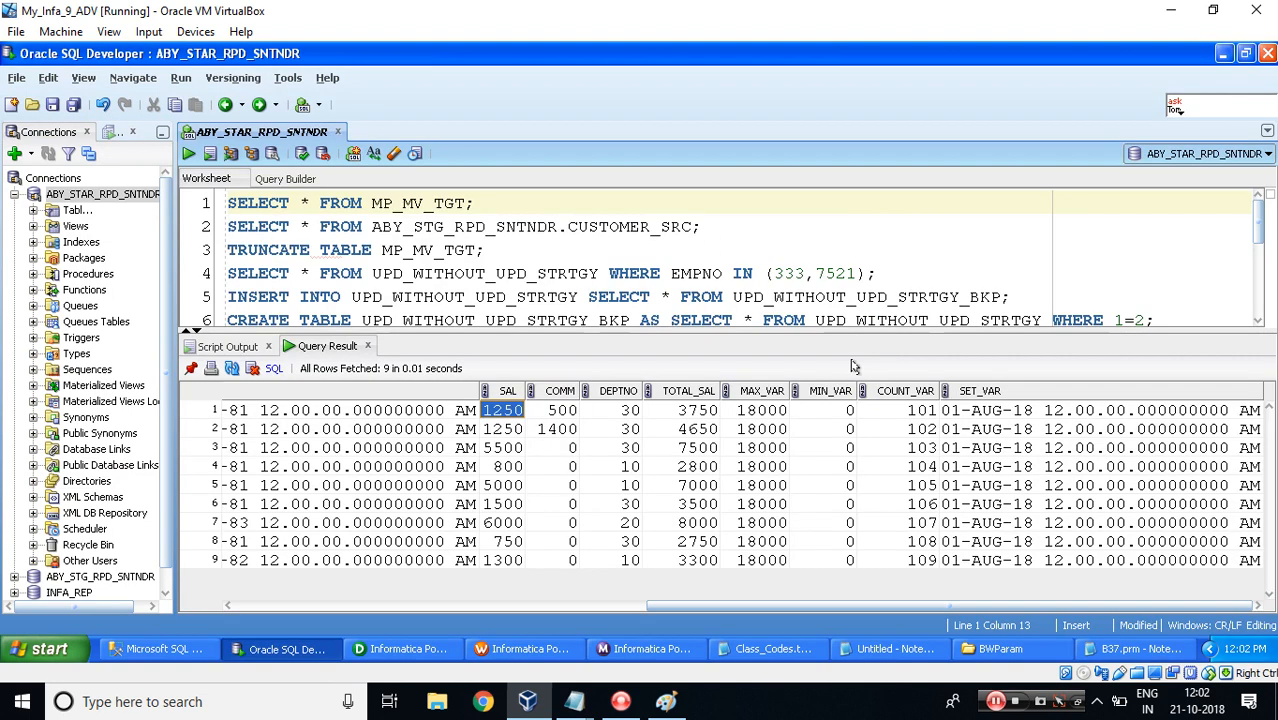
left_click(776, 412)
key("alt+Tab")
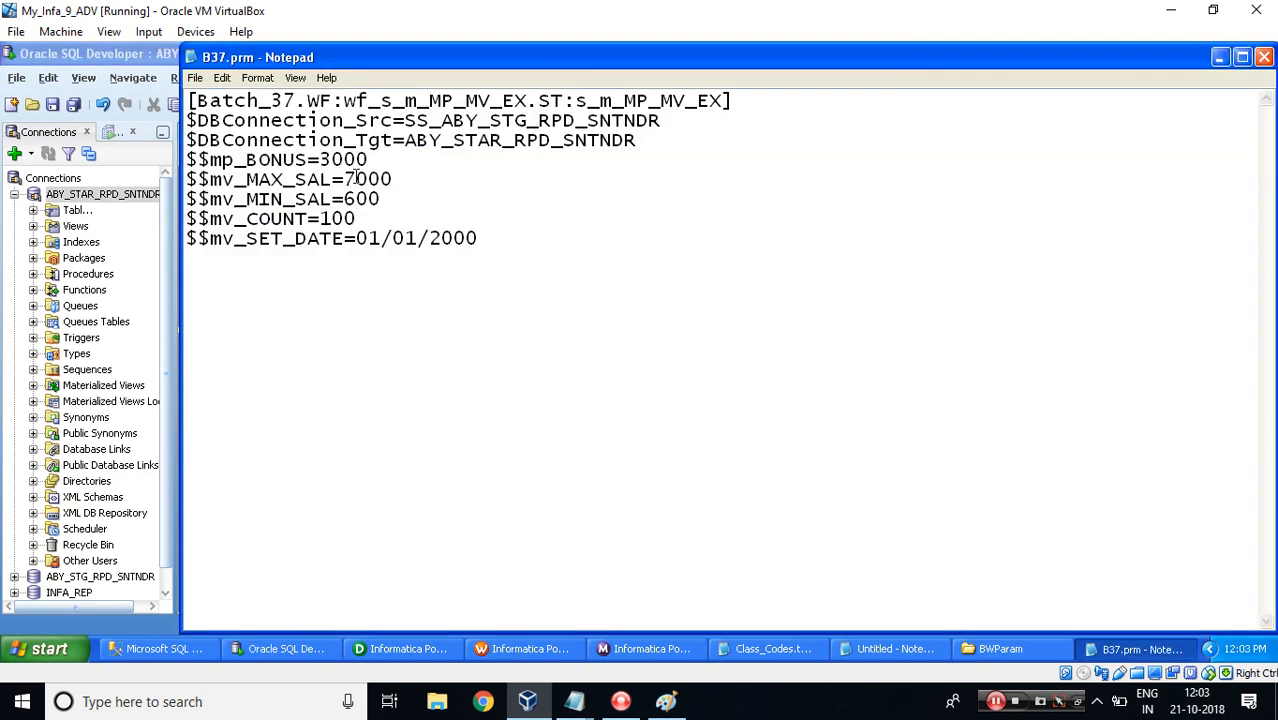
left_click(356, 178)
key("BackSpace")
type("20")
key("alt+Tab")
Set $$mv_SET_DATE to 01/01/2020 in the parameter file.
key("alt+Tab")
Set $$mv_MIN_SAL to 500 and $$mv_COUNT to 200 in the parameter file.
left_click(352, 198)
key("BackSpace")
type("5")
left_click(335, 218)
key("BackSpace")
type("2")
left_click(480, 237)
key("BackSpace")
type("20")
key("alt+Tab")
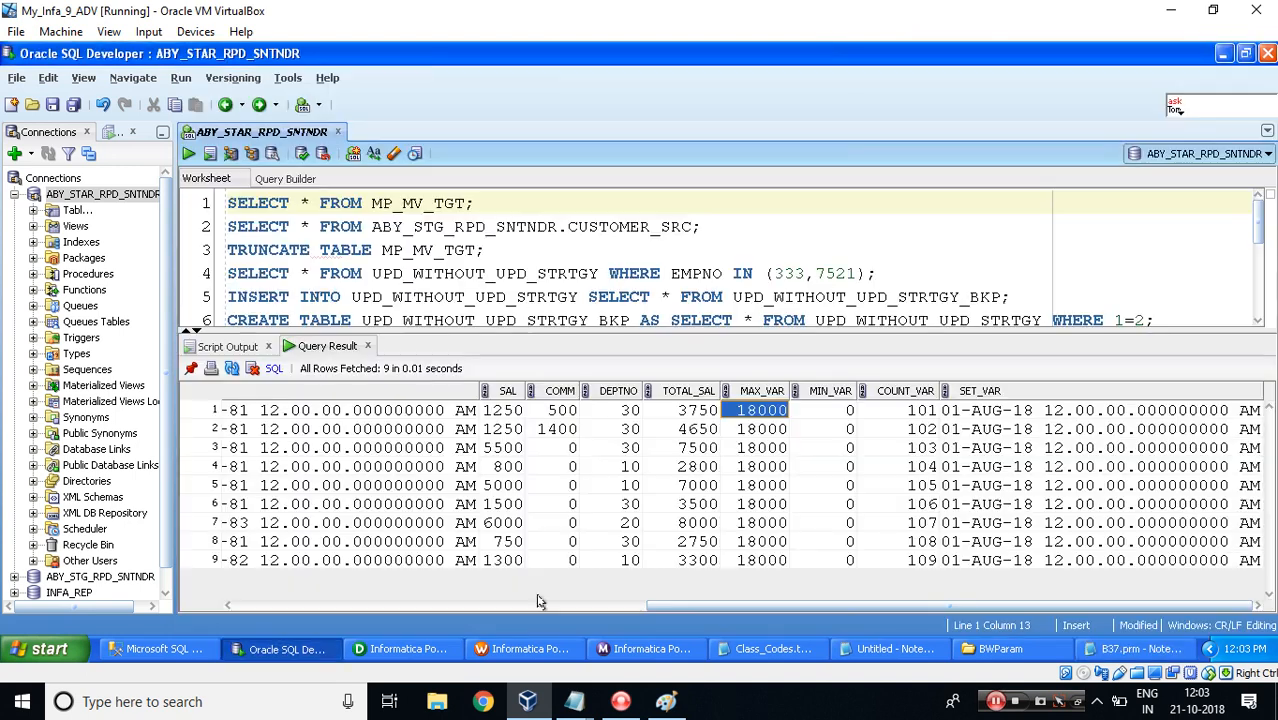
Start the wf_s_m_MP_MV_EX workflow and open its run in the Workflow Monitor.
left_click(520, 648)
right_click(753, 256)
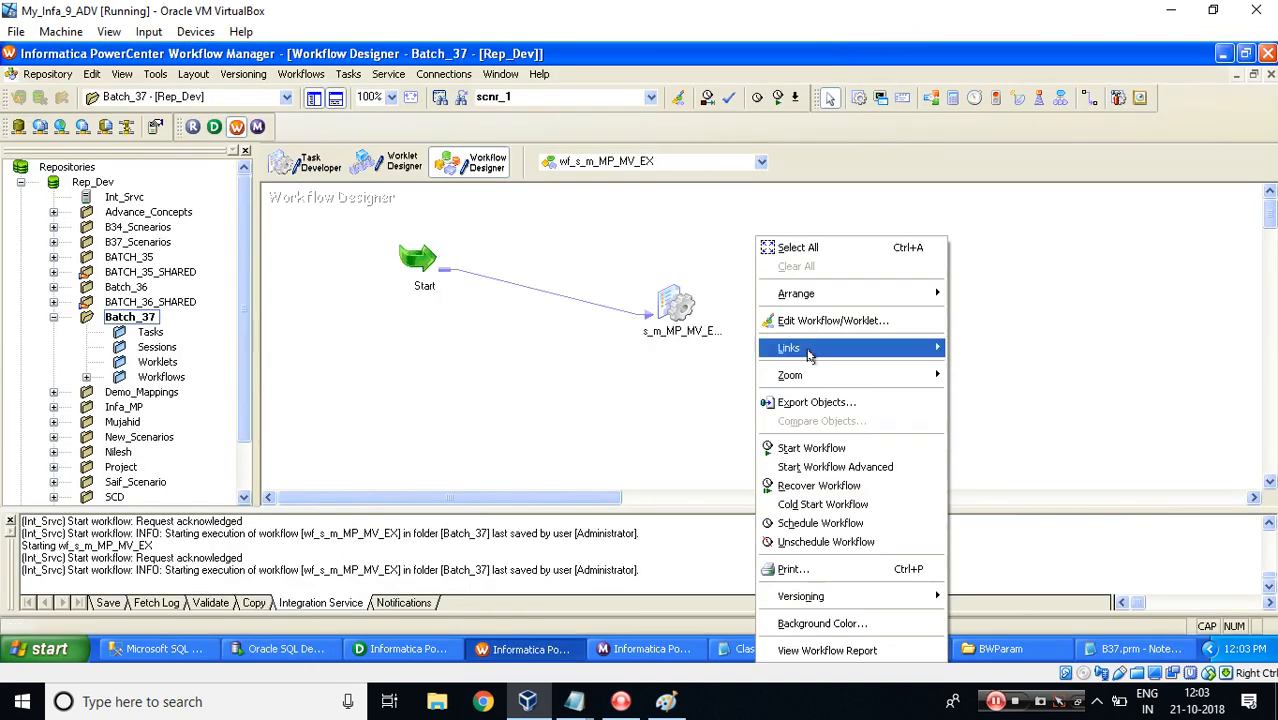
left_click(804, 447)
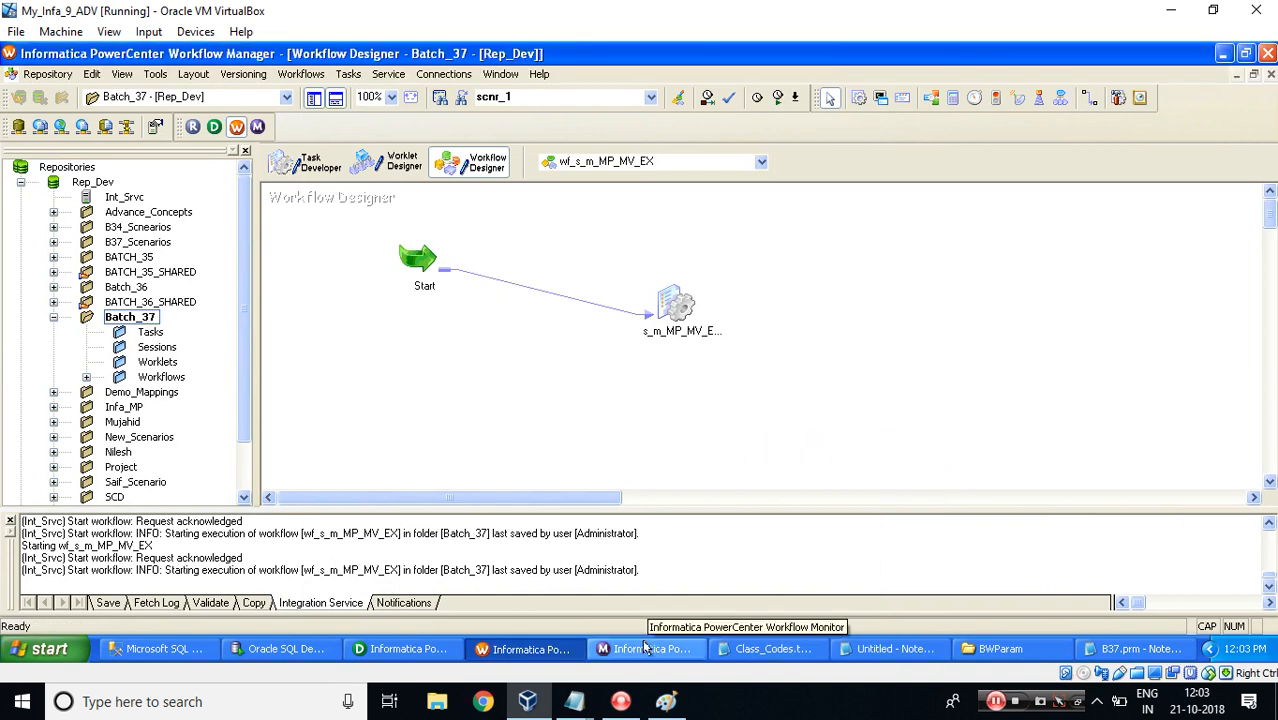
left_click(645, 648)
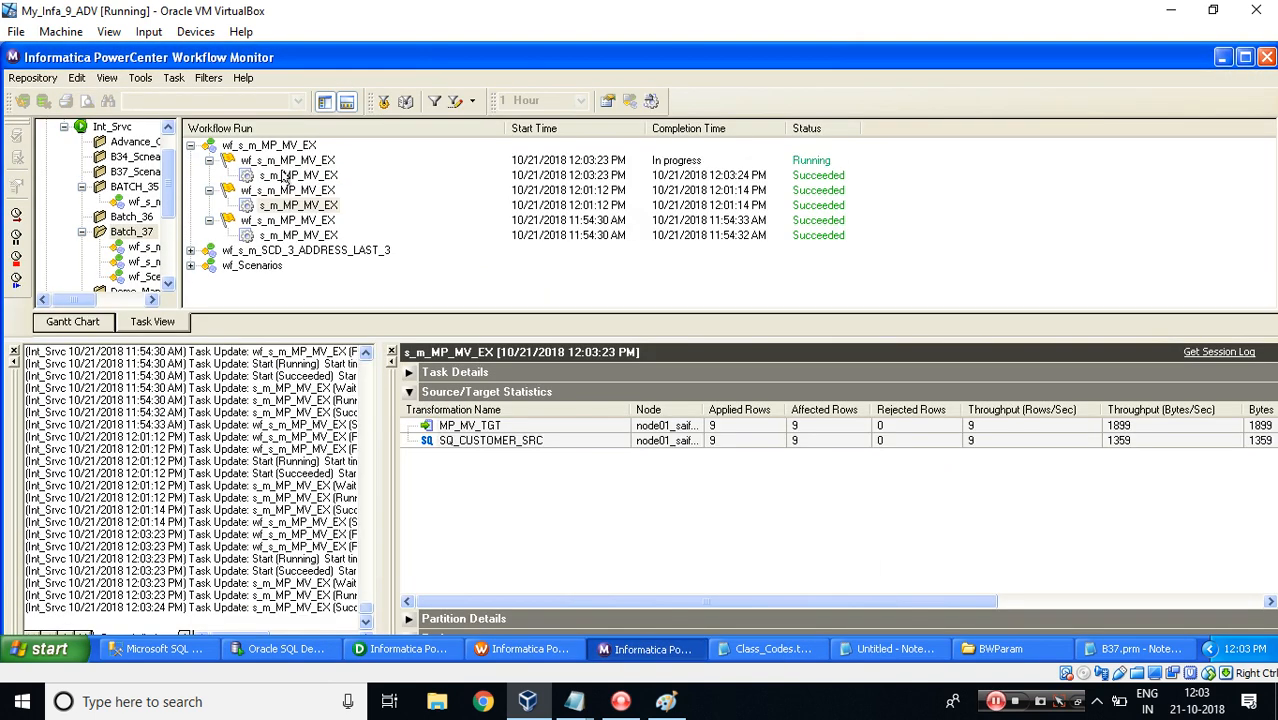
Rerun the SELECT query on MP_MV_TGT to refresh the target table results.
left_click(268, 651)
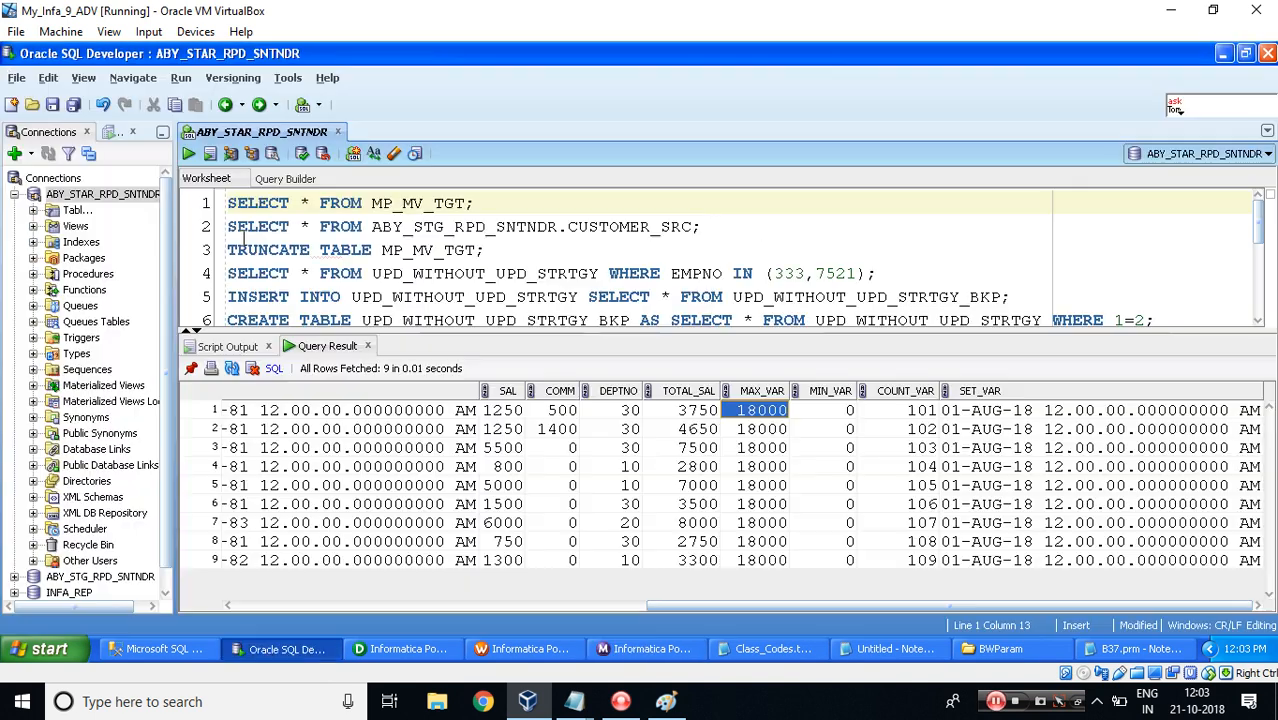
left_click(188, 153)
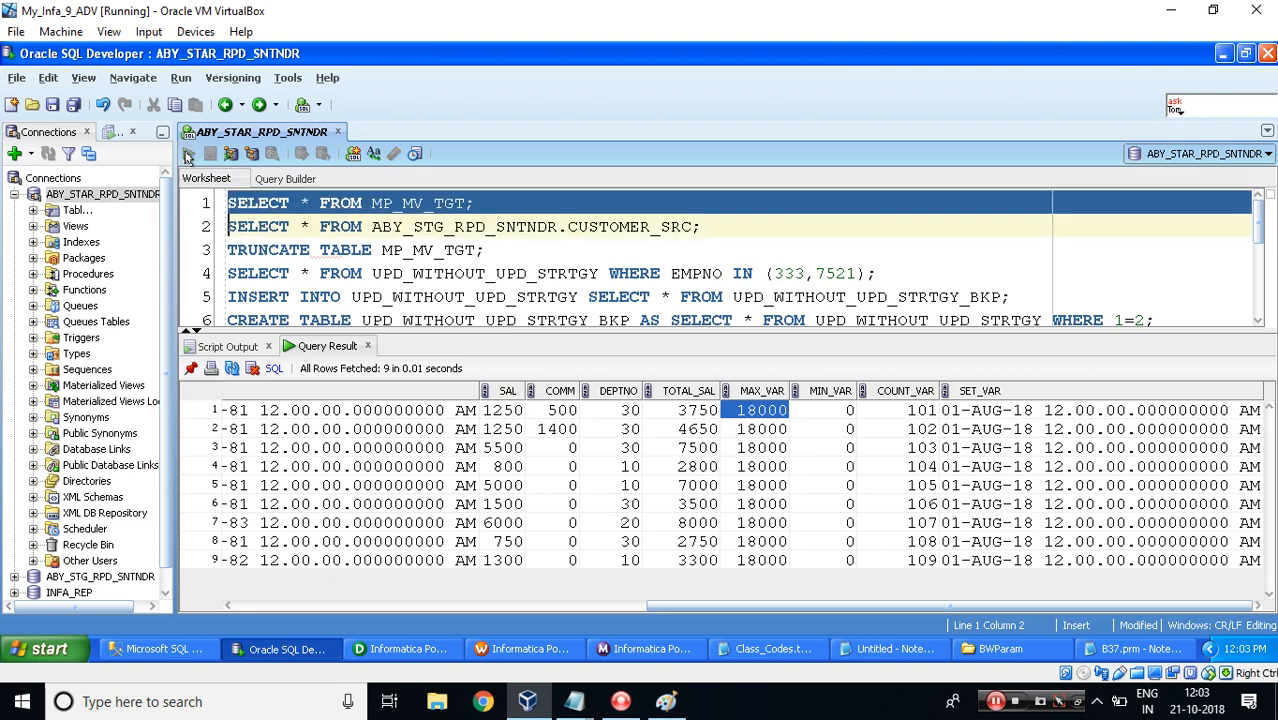
left_click_drag(484, 612, 902, 612)
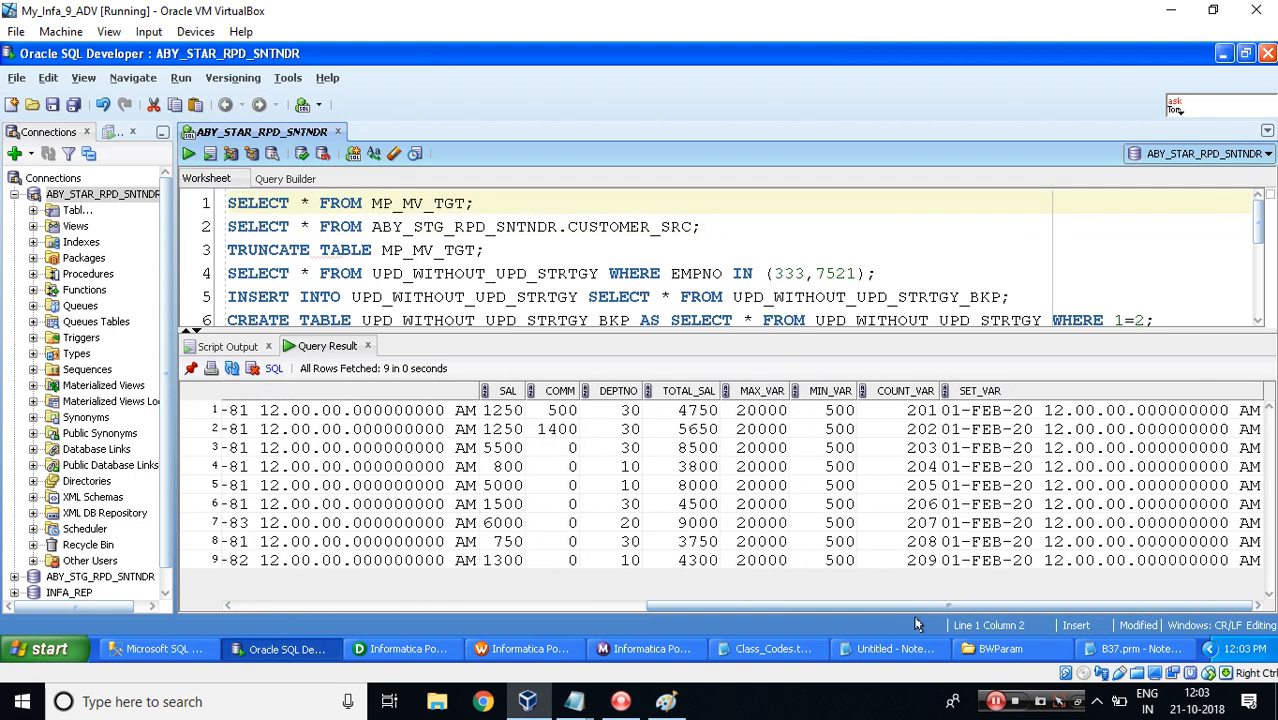
Compare the SAL, COMM and TOTAL_SAL columns of the new results with the $$mp_BONUS value in B37.prm.
left_click(500, 411)
key("shift+Right")
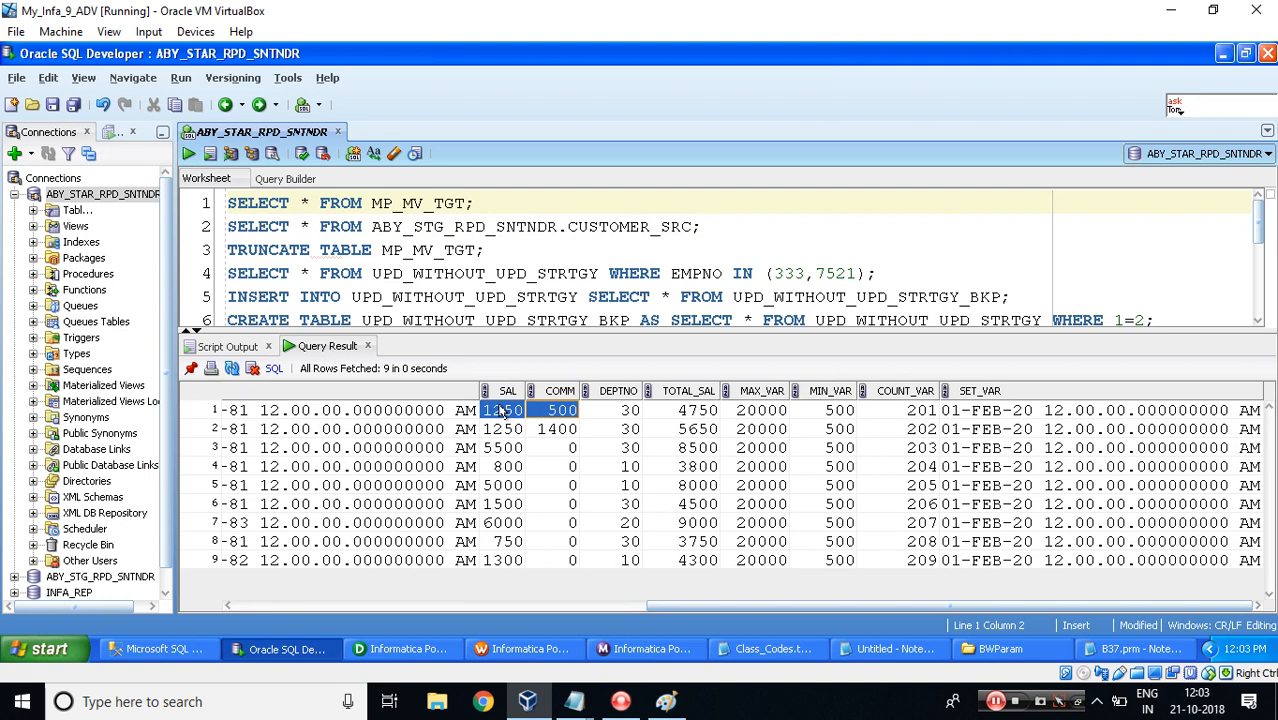
left_click(1096, 650)
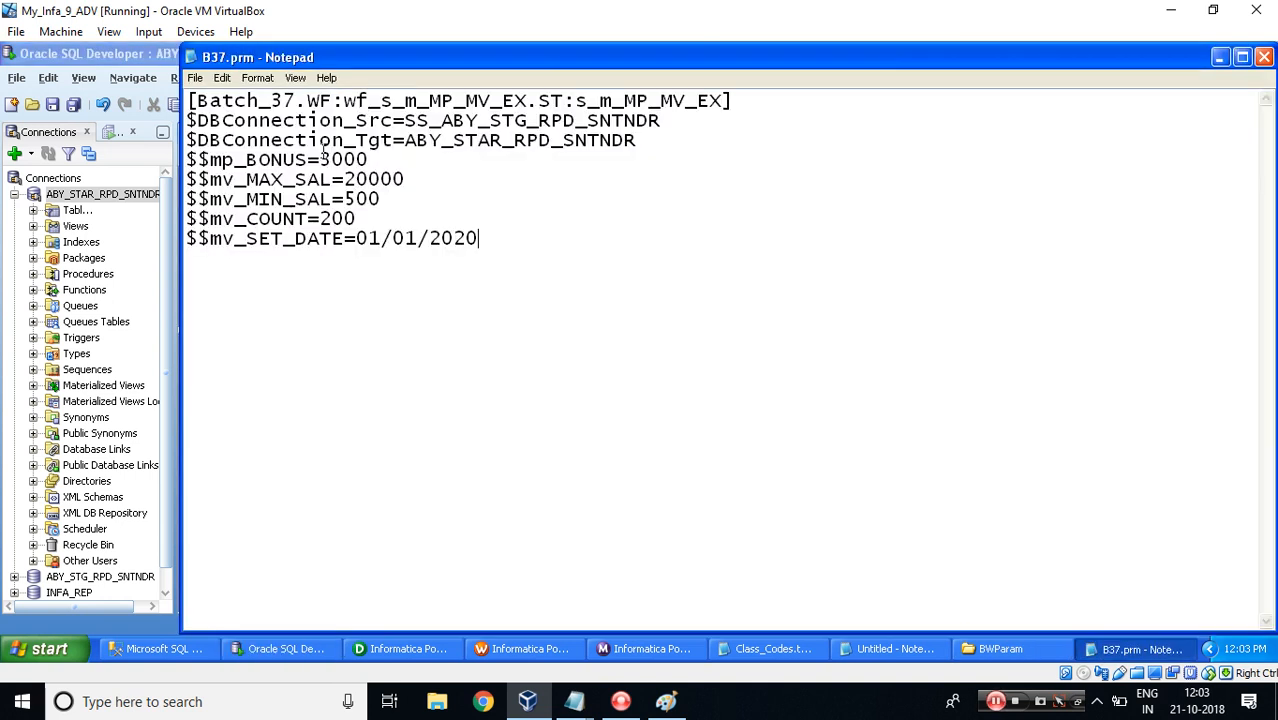
left_click_drag(322, 160, 380, 160)
key("alt+Tab")
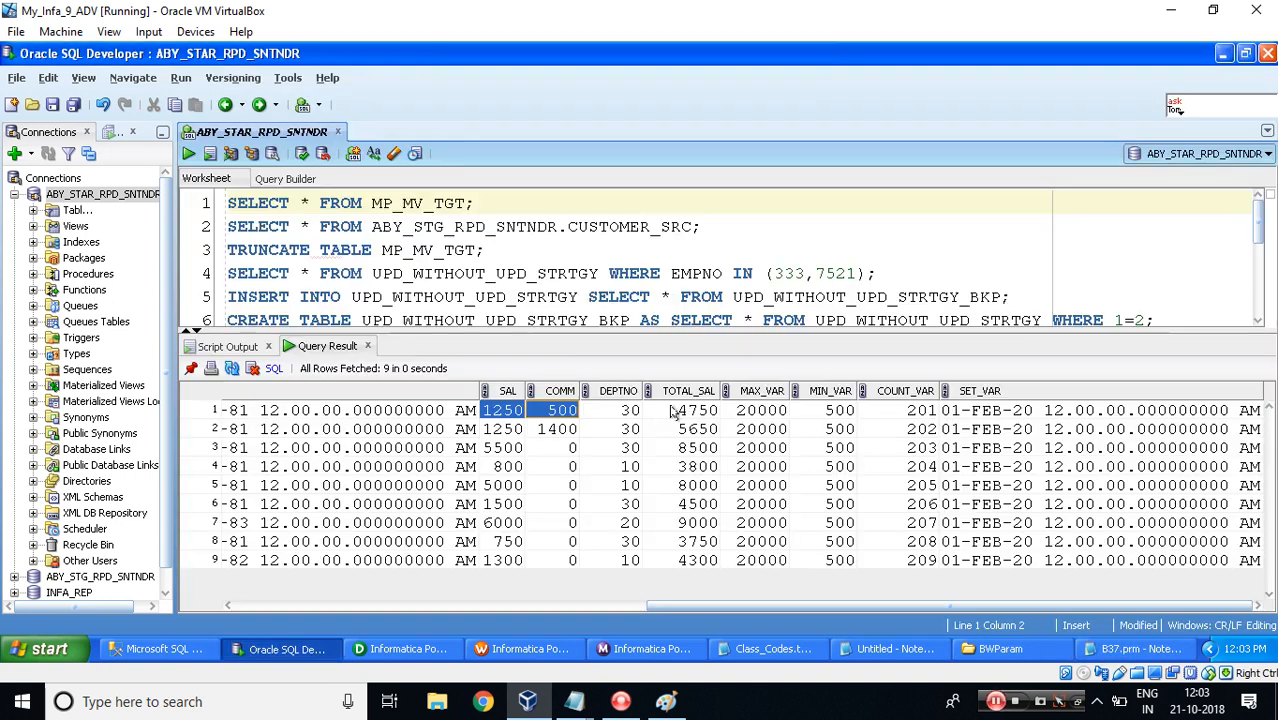
left_click(685, 414)
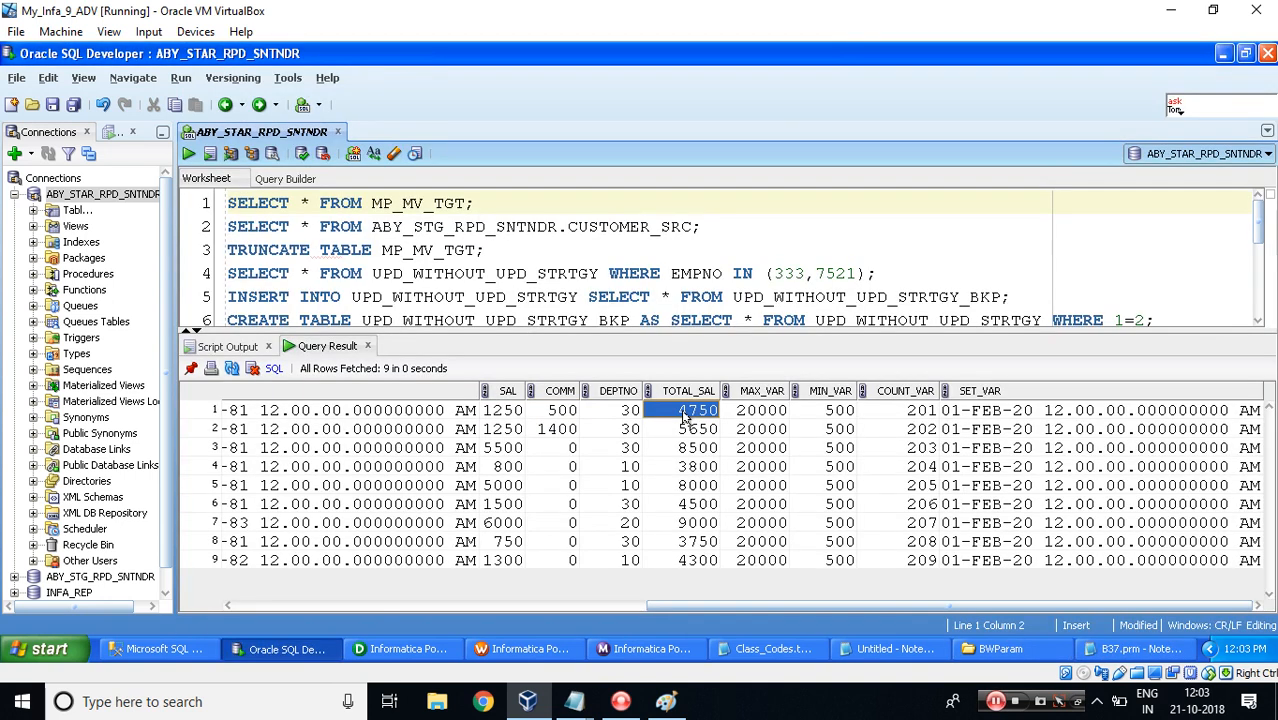
left_click(498, 450)
left_click(500, 522)
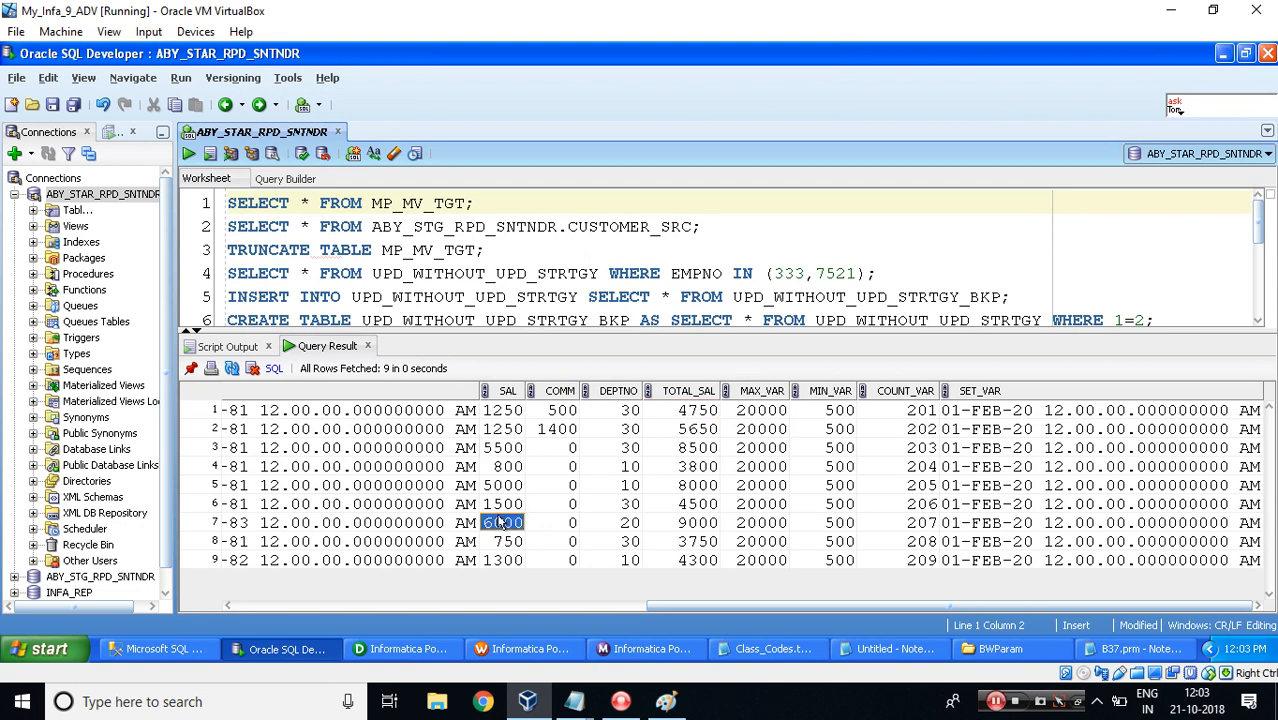
key("shift+Right")
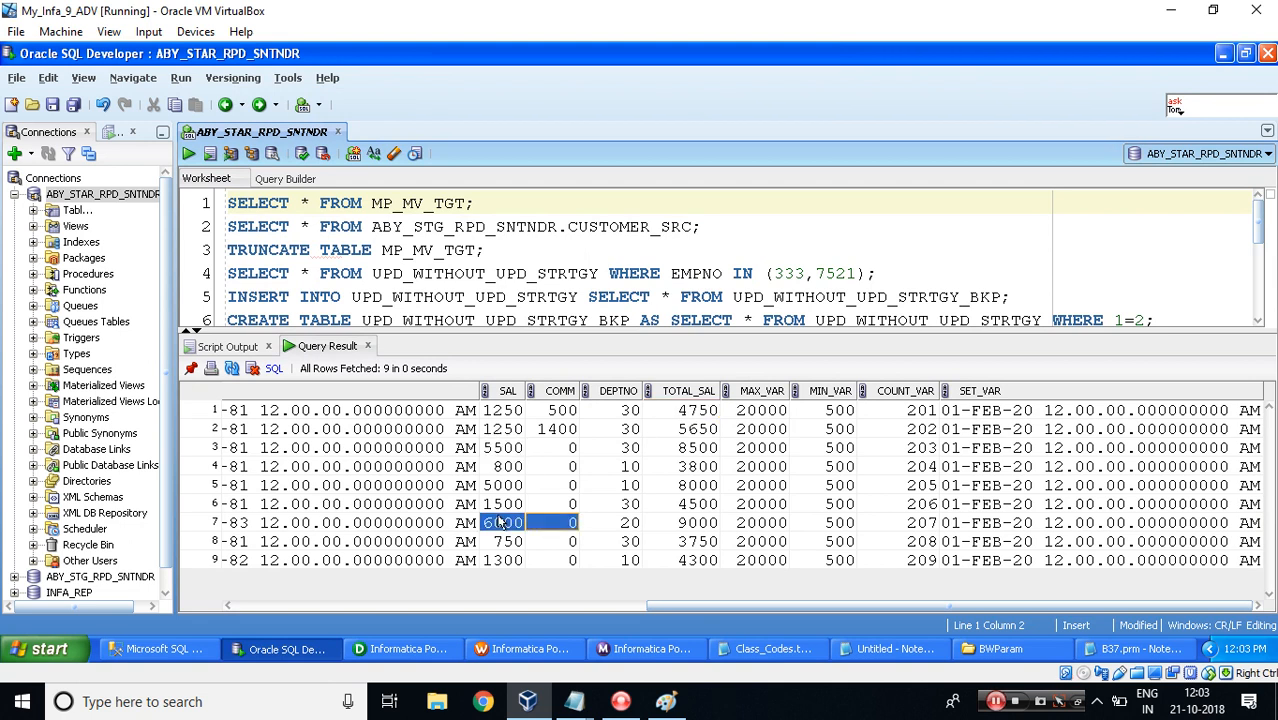
left_click(677, 526)
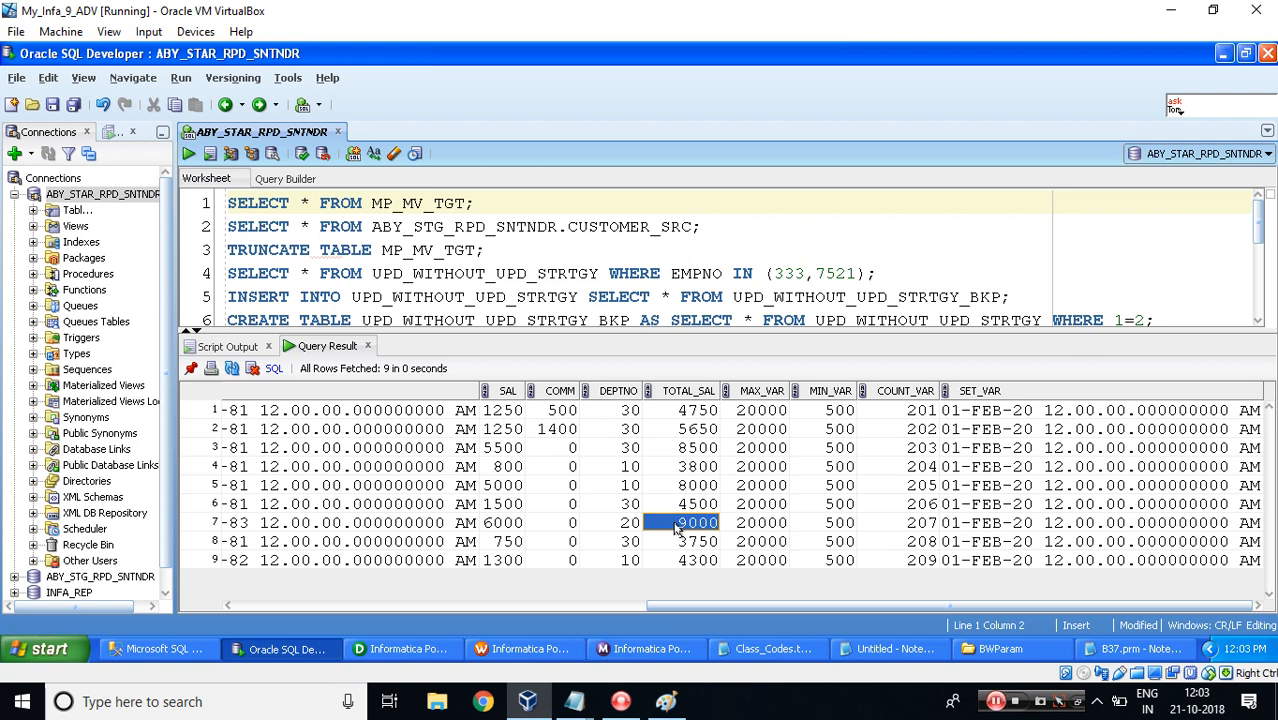
Compare the MAX_VAR, MIN_VAR, COUNT_VAR and SET_VAR columns with the corresponding variable values in B37.prm.
key("alt+Tab")
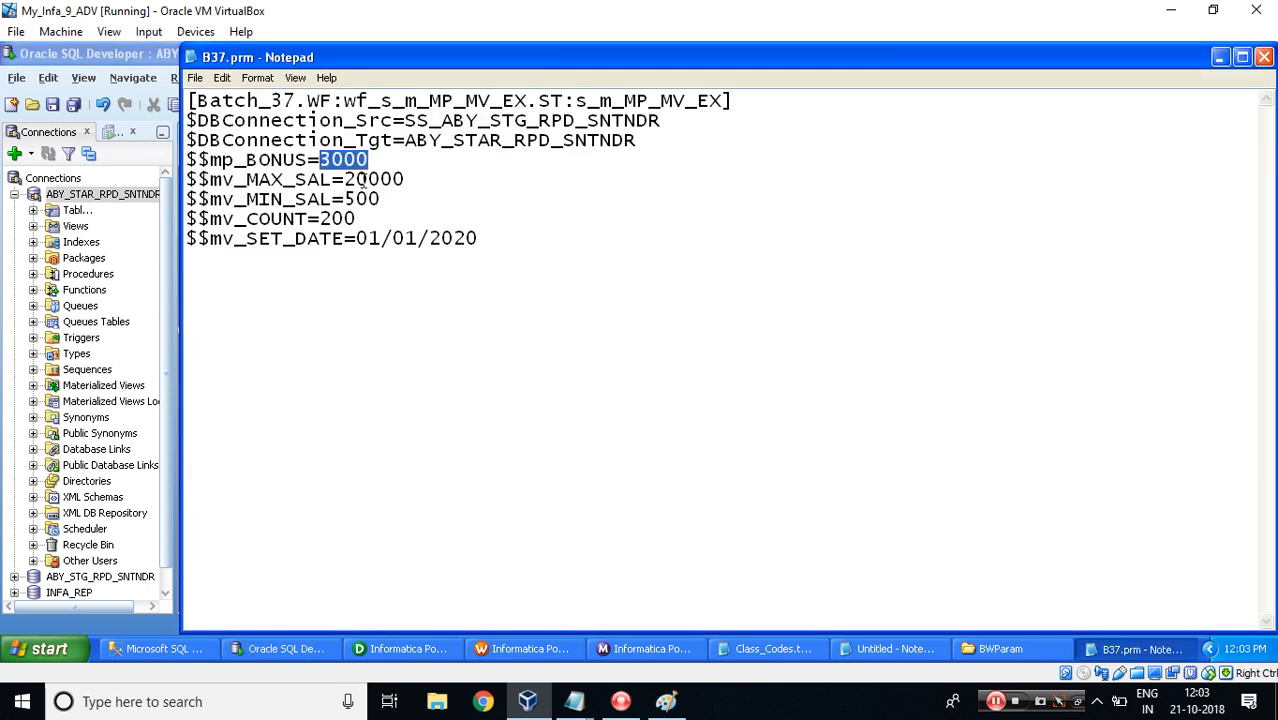
double_click(366, 178)
key("alt+Tab")
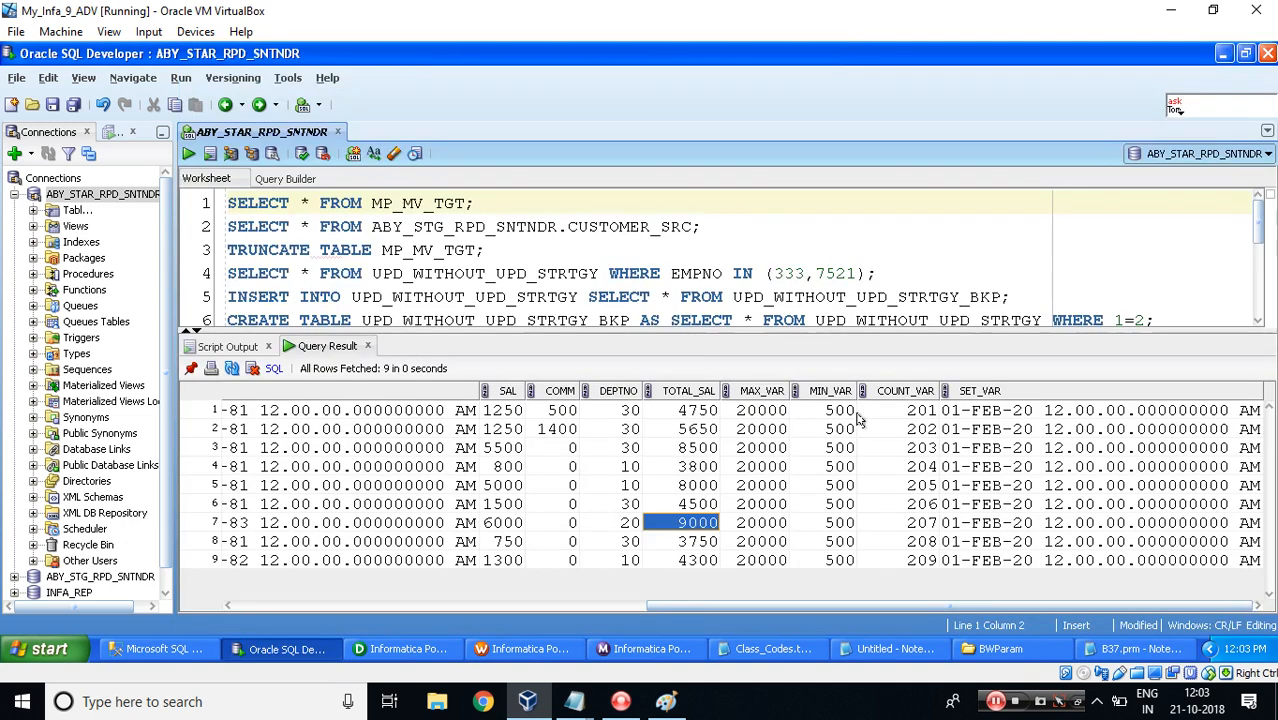
left_click(764, 411)
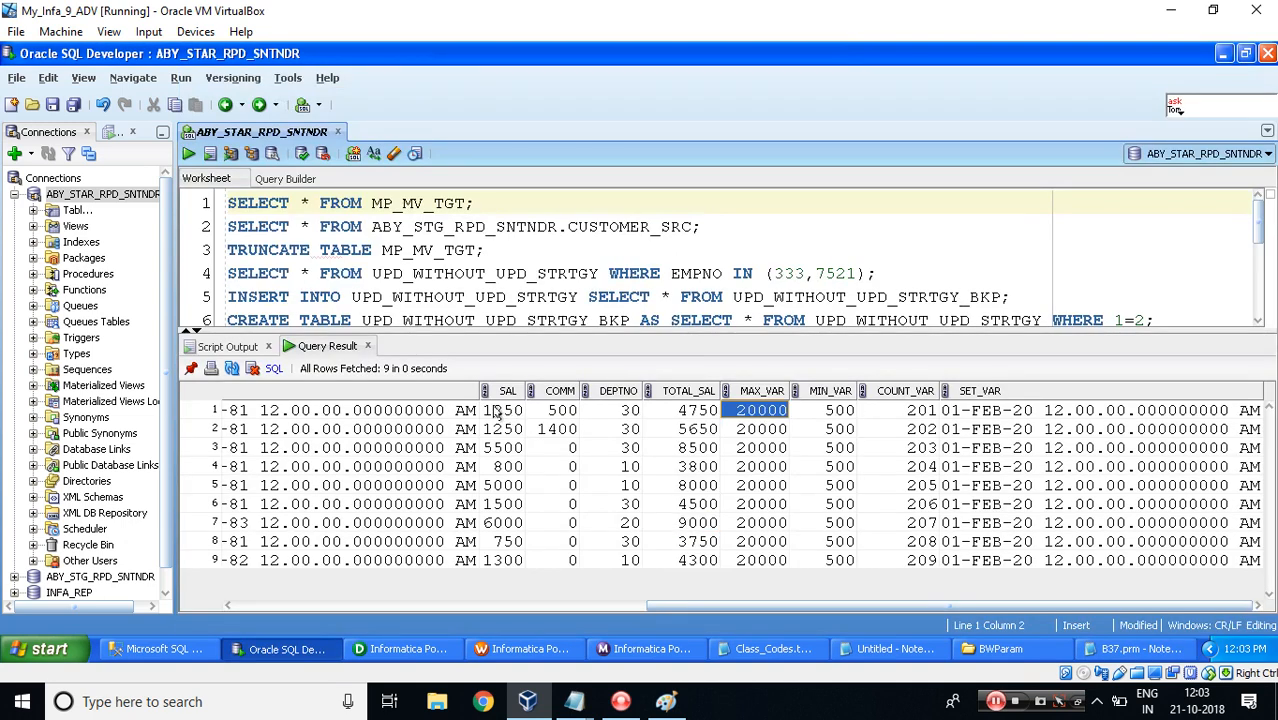
left_click_drag(497, 412, 503, 568)
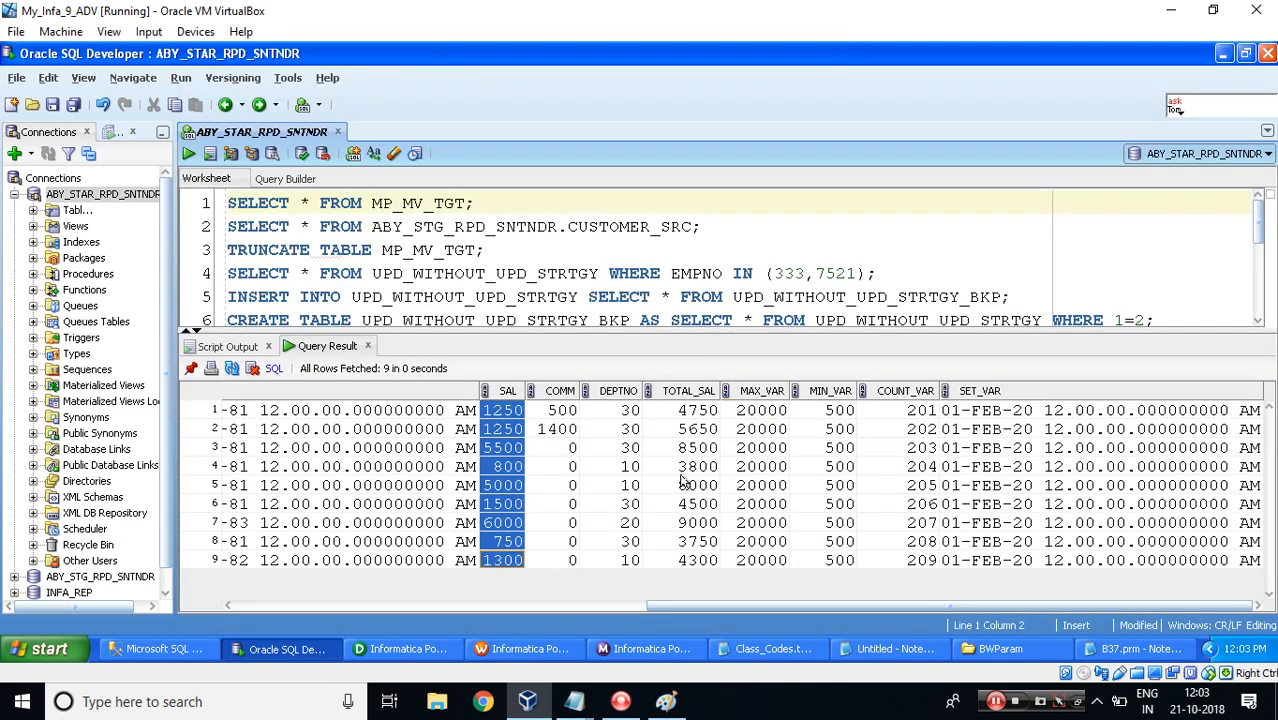
left_click_drag(752, 418, 765, 568)
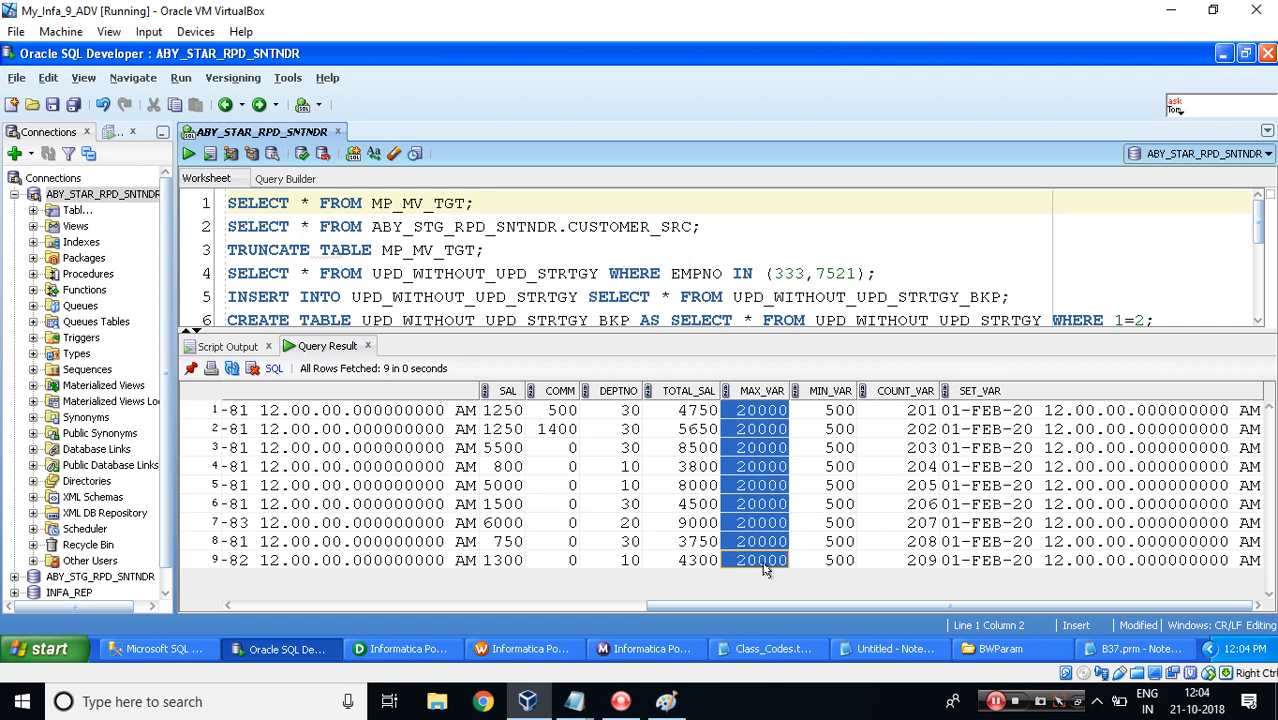
key("alt+Tab")
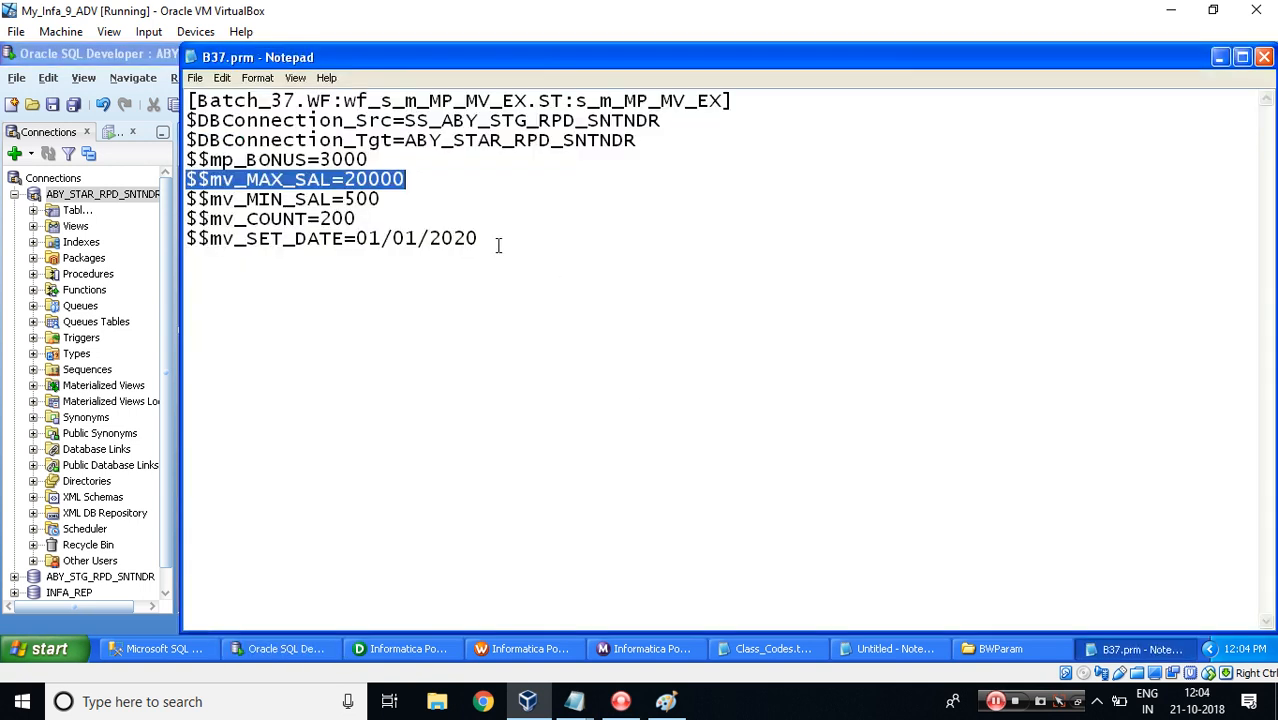
double_click(359, 202)
key("alt+Tab")
left_click_drag(833, 412, 840, 562)
key("alt+Tab")
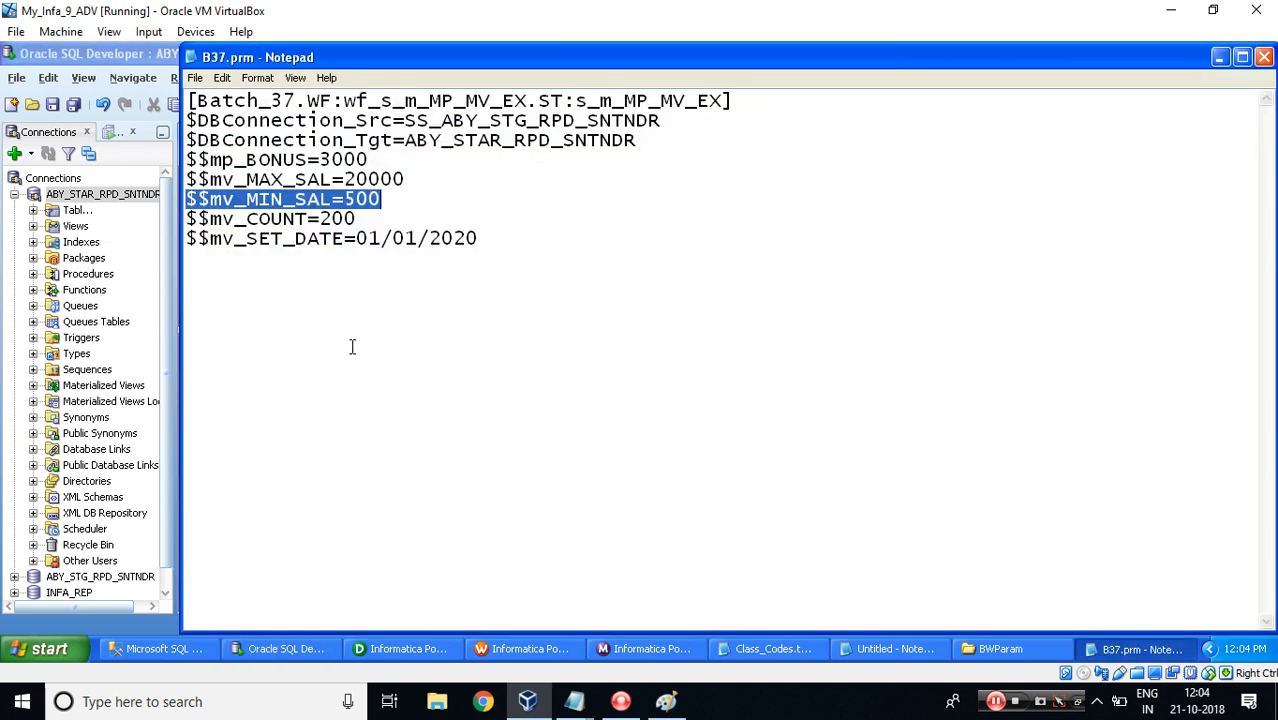
key("alt+Tab")
left_click_drag(926, 416, 931, 566)
key("alt+Tab")
key("alt+Tab")
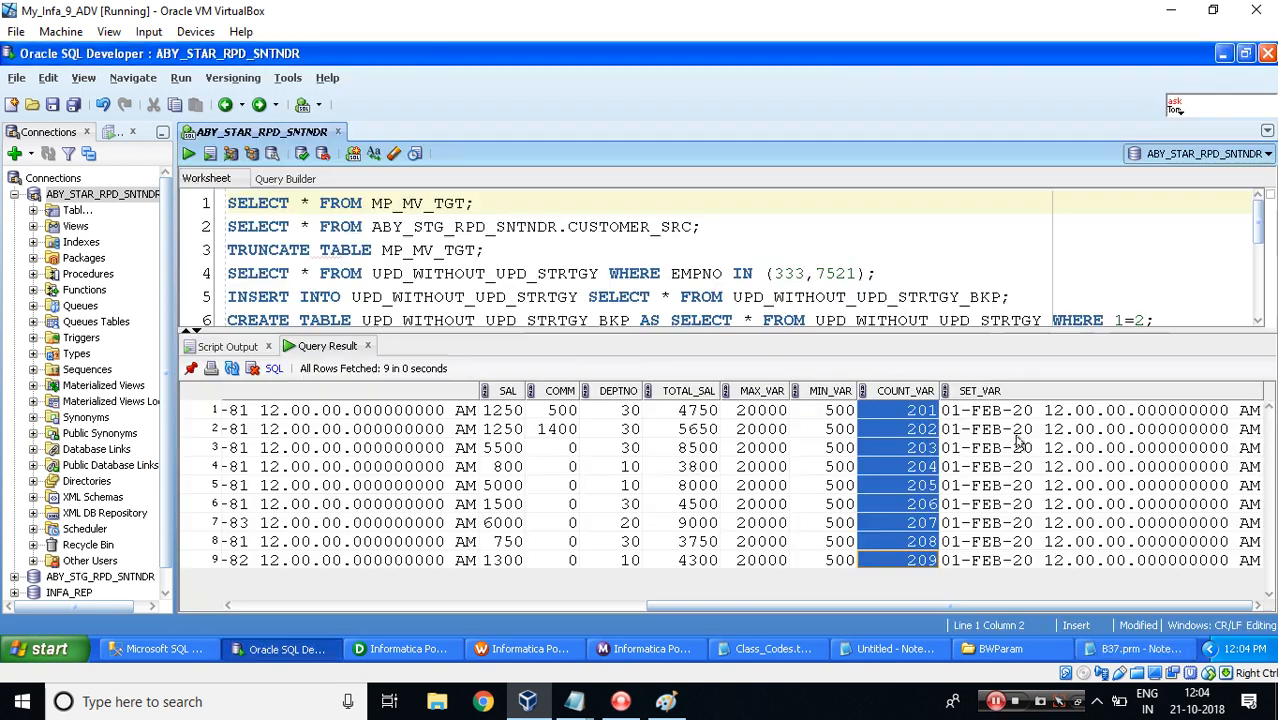
left_click(1013, 428)
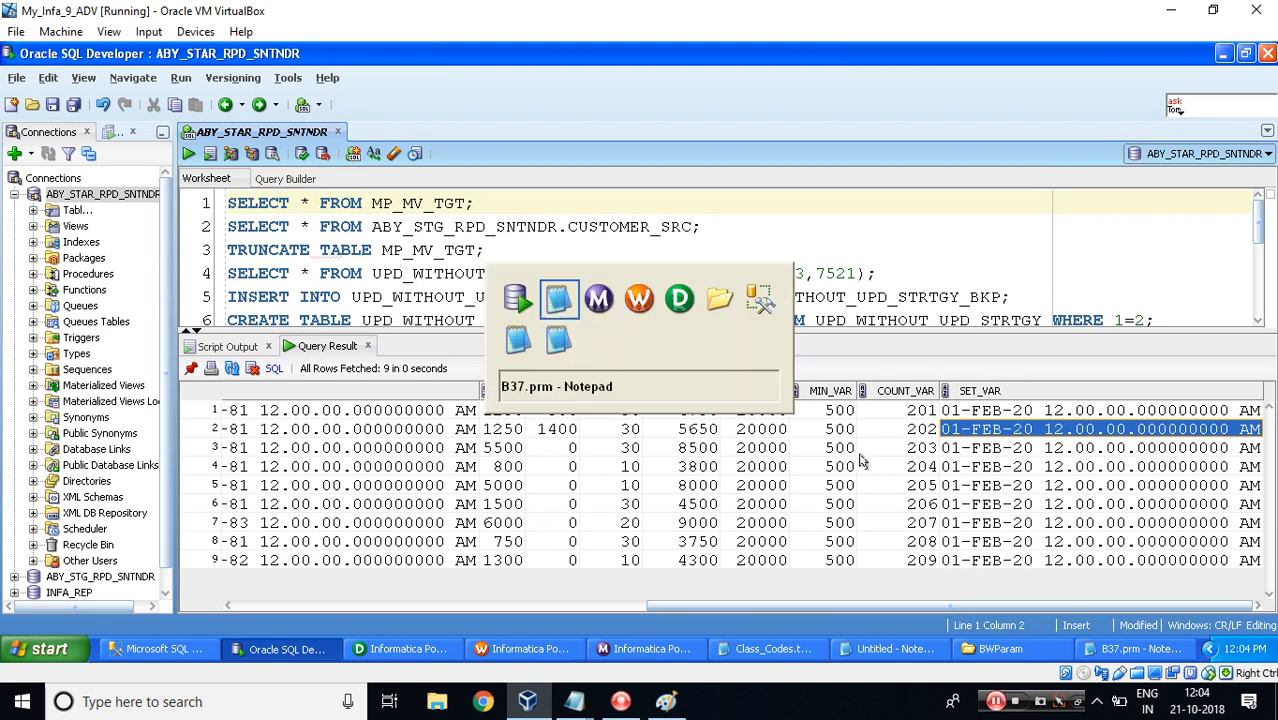
Mark the Parameter File lookup source as Done in the MP_MV_CDC notes by appending "--> Done".
key("alt+Tab")
left_click(483, 237)
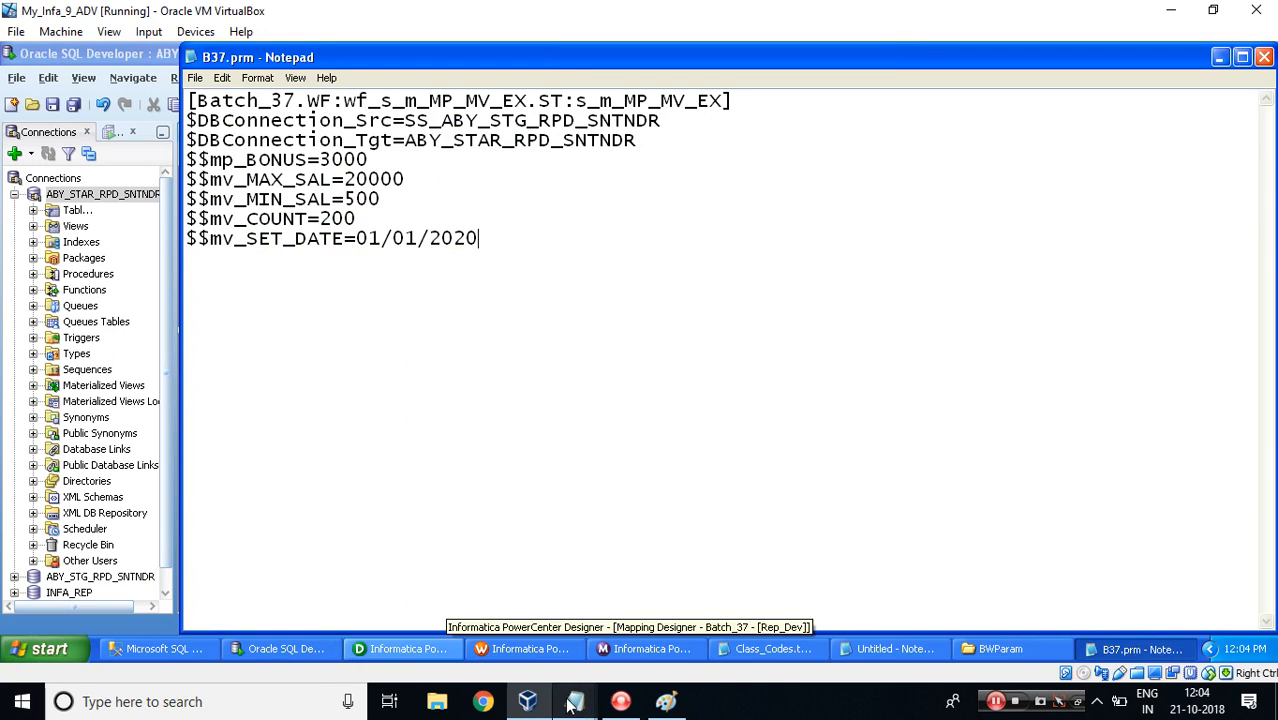
left_click(619, 645)
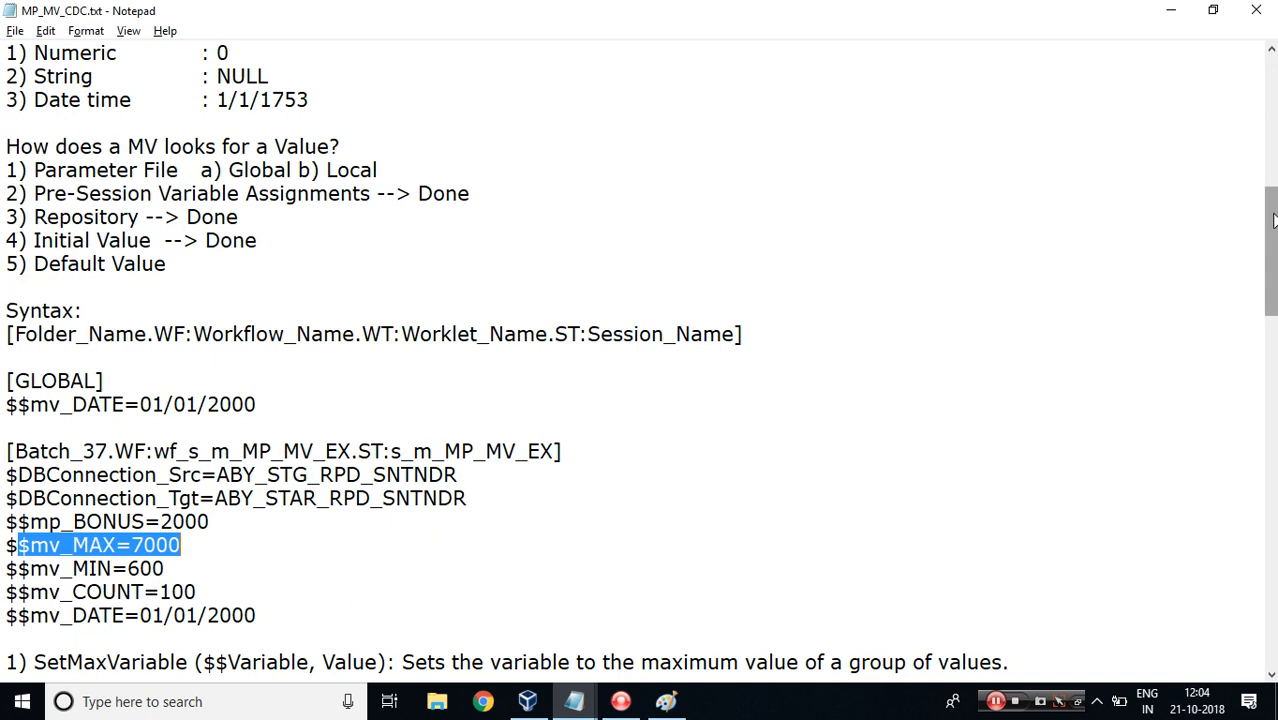
mouse_move(1268, 217)
left_mouse_down()
mouse_move(1268, 177)
mouse_move(1268, 207)
left_mouse_up()
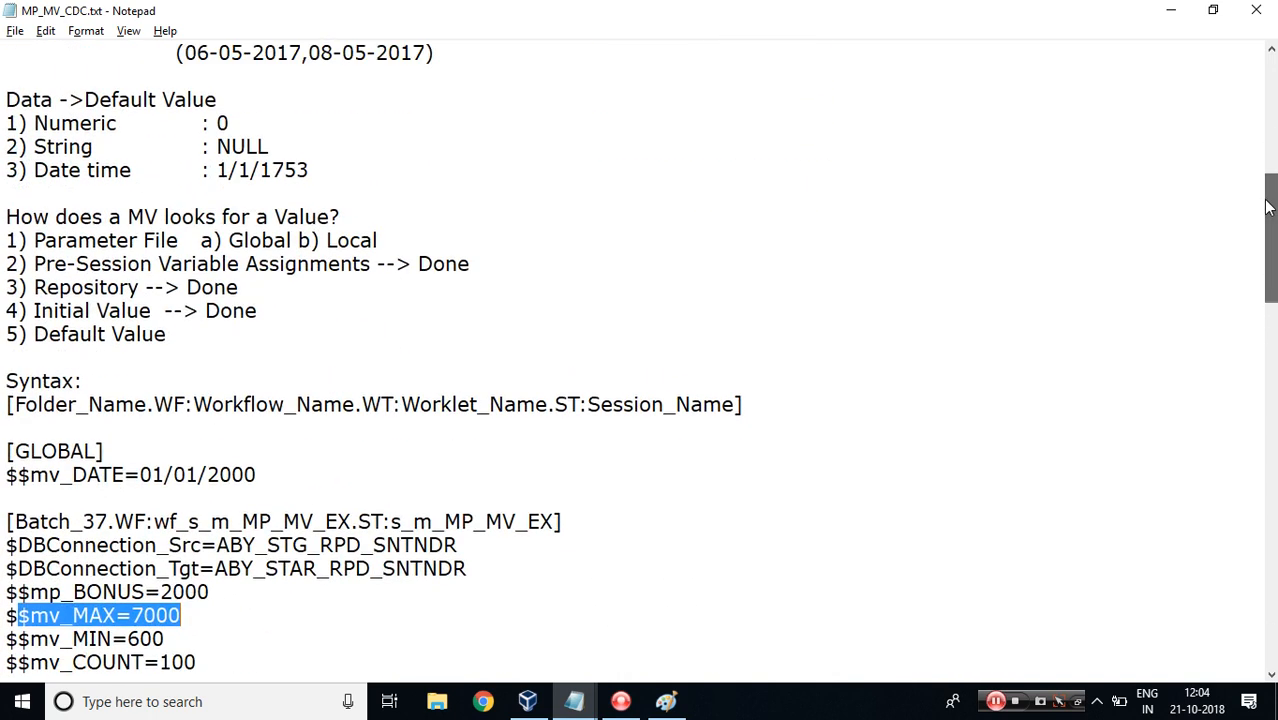
left_click(386, 240)
type("--")
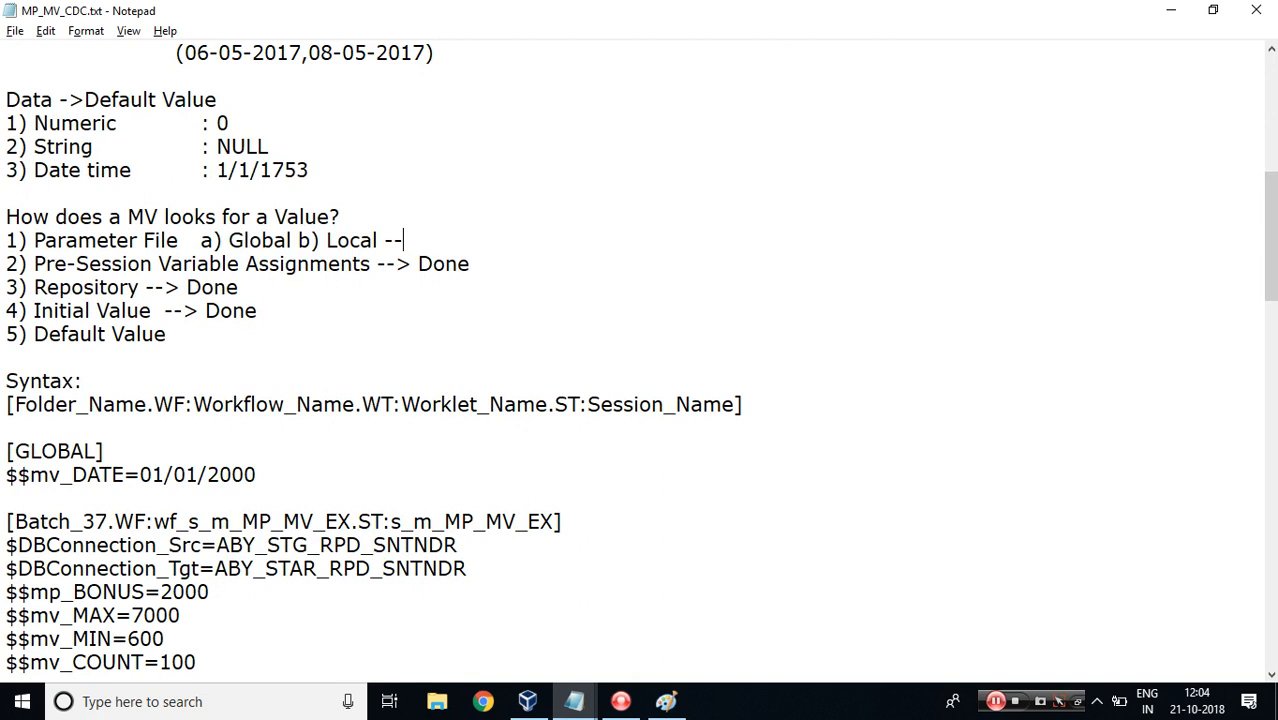
type("> Done")
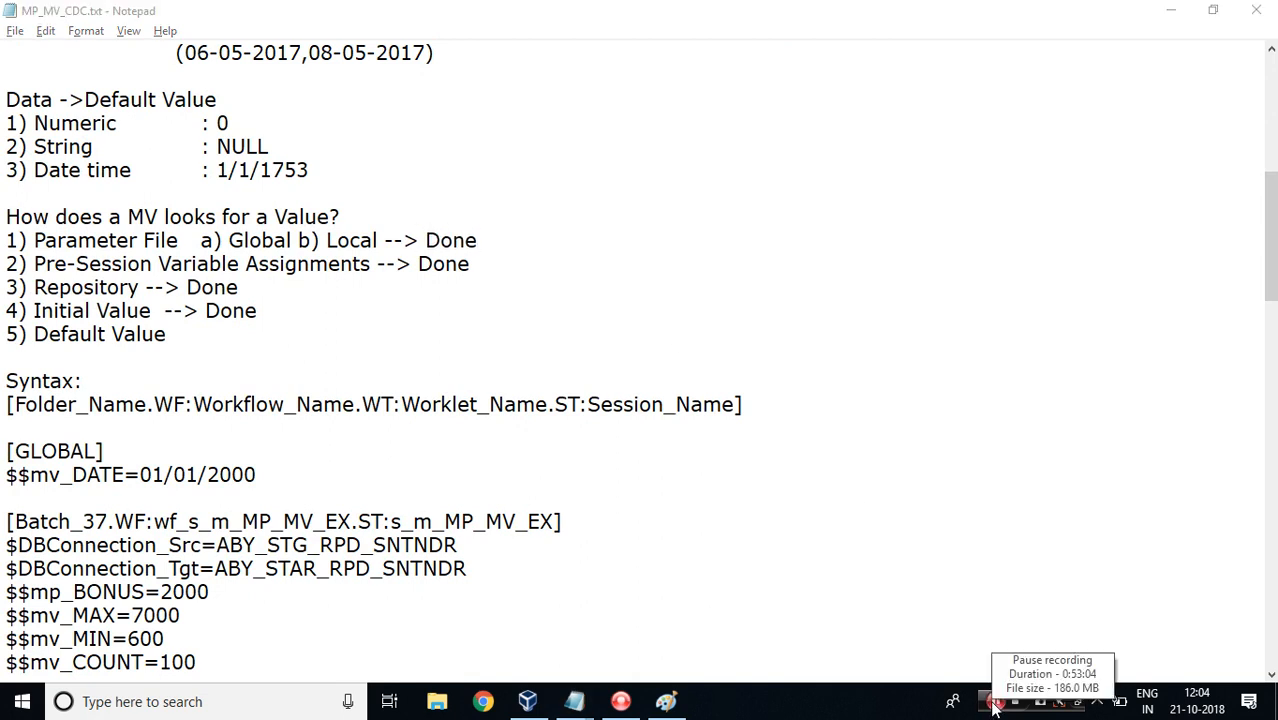
left_click(995, 701)
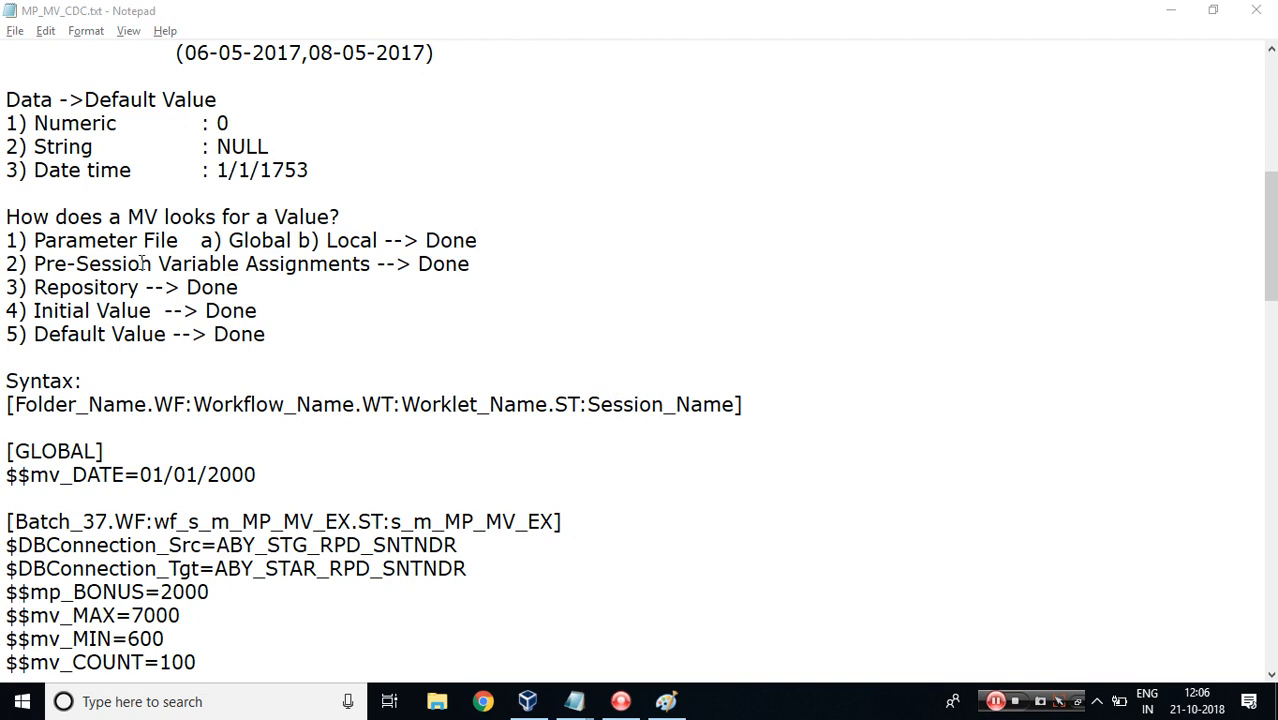
Highlight the Parameter File, Pre-Session, Repository and Initial Value lookup sources in the notes.
left_click_drag(34, 241, 178, 241)
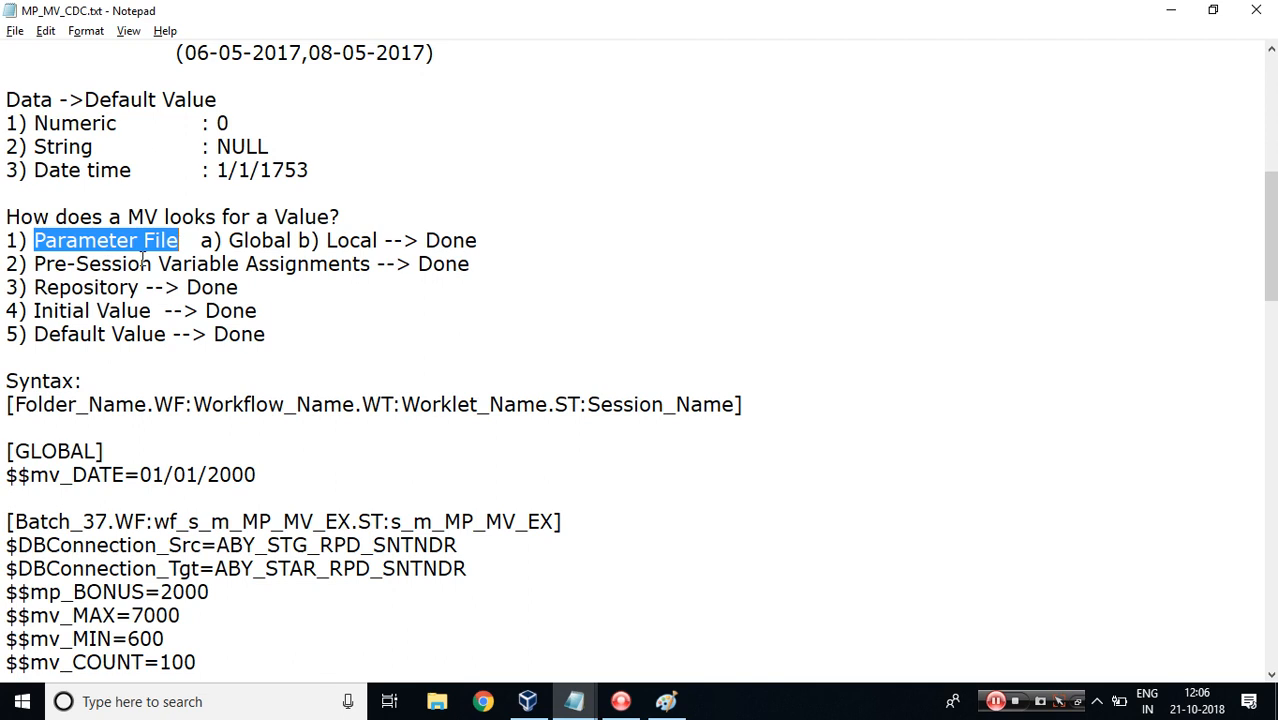
left_click_drag(35, 264, 152, 264)
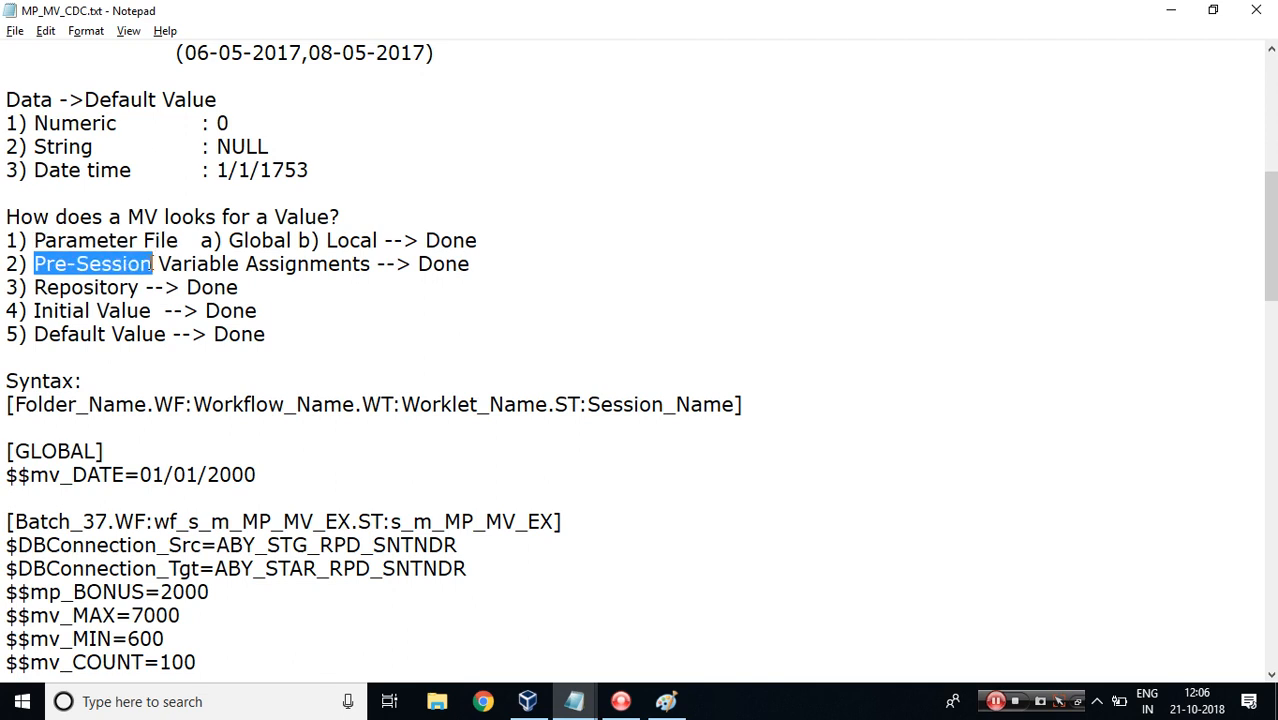
left_click_drag(35, 288, 140, 286)
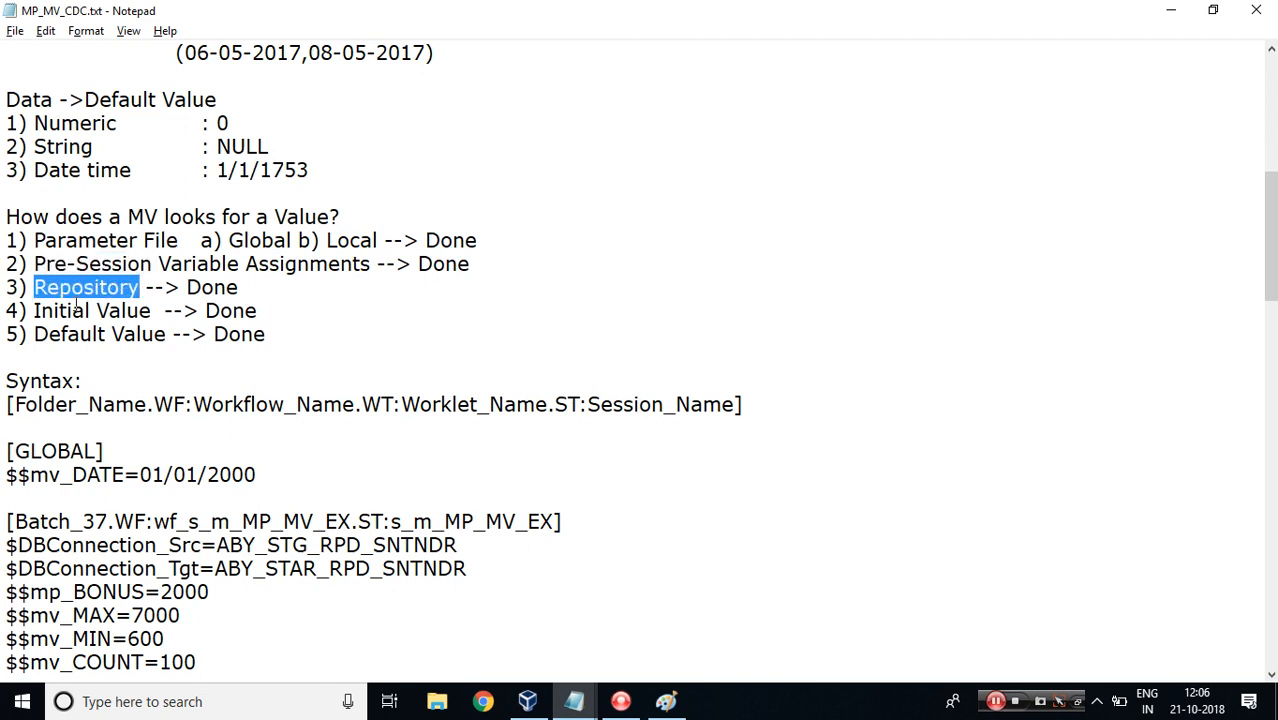
left_click_drag(36, 311, 148, 313)
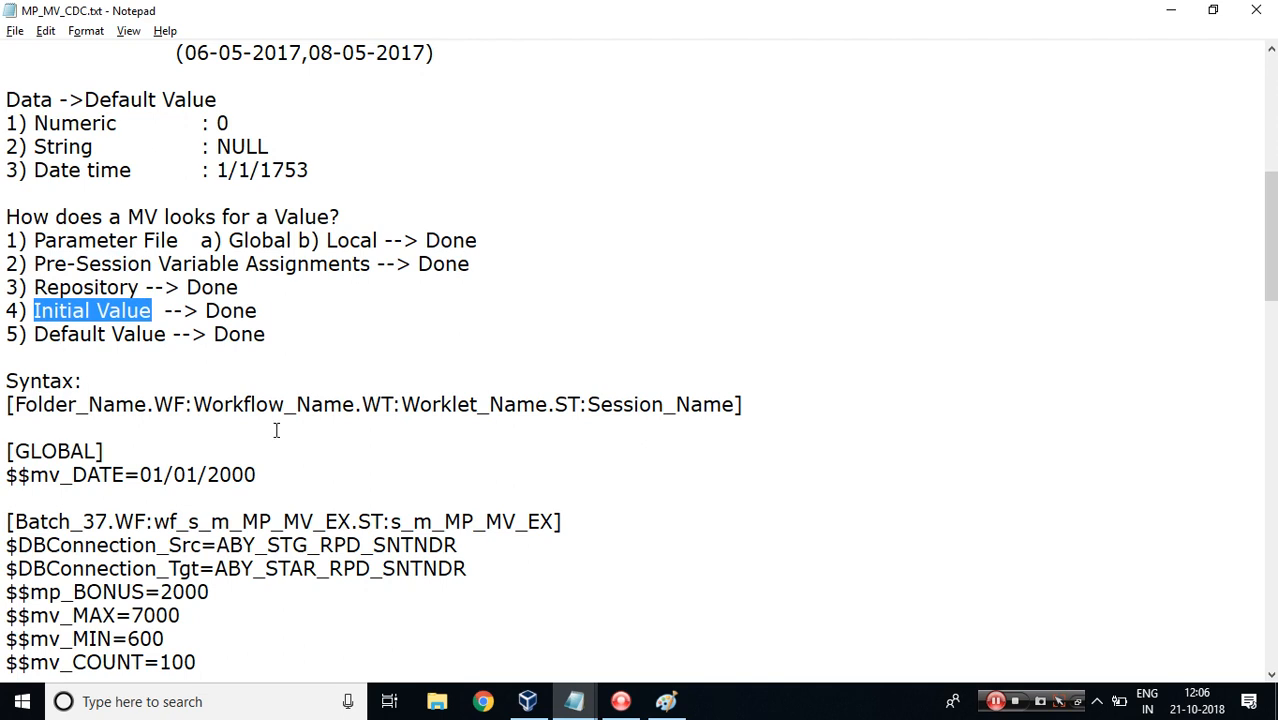
Delete the $$mv_SET_DATE=01/01/2020 line from B37.prm.
left_click(528, 701)
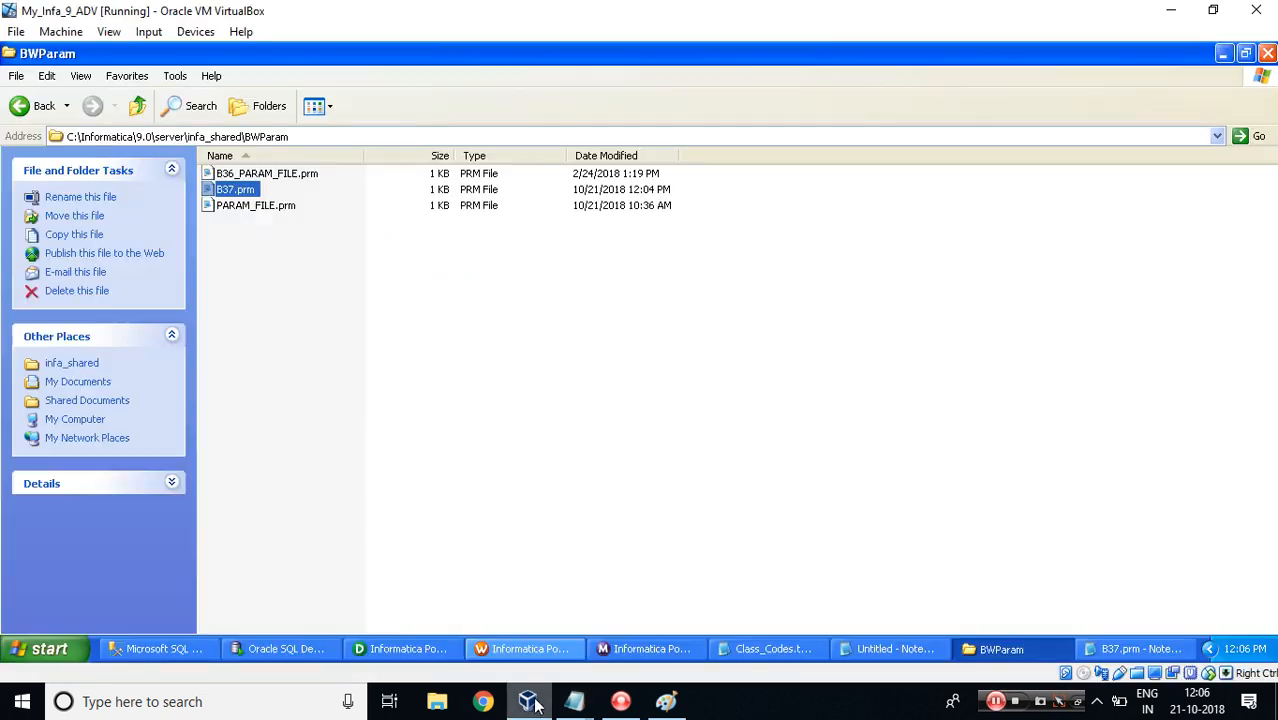
left_click(1117, 650)
key("shift+Home")
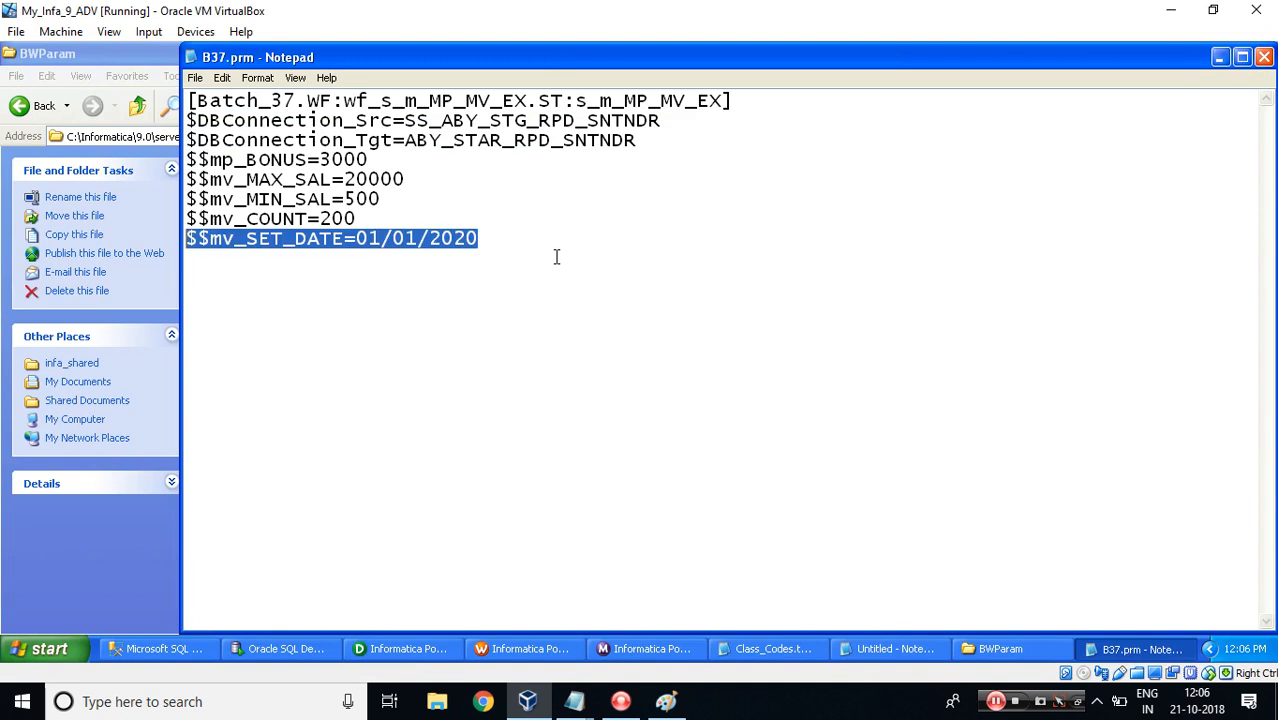
key("Delete")
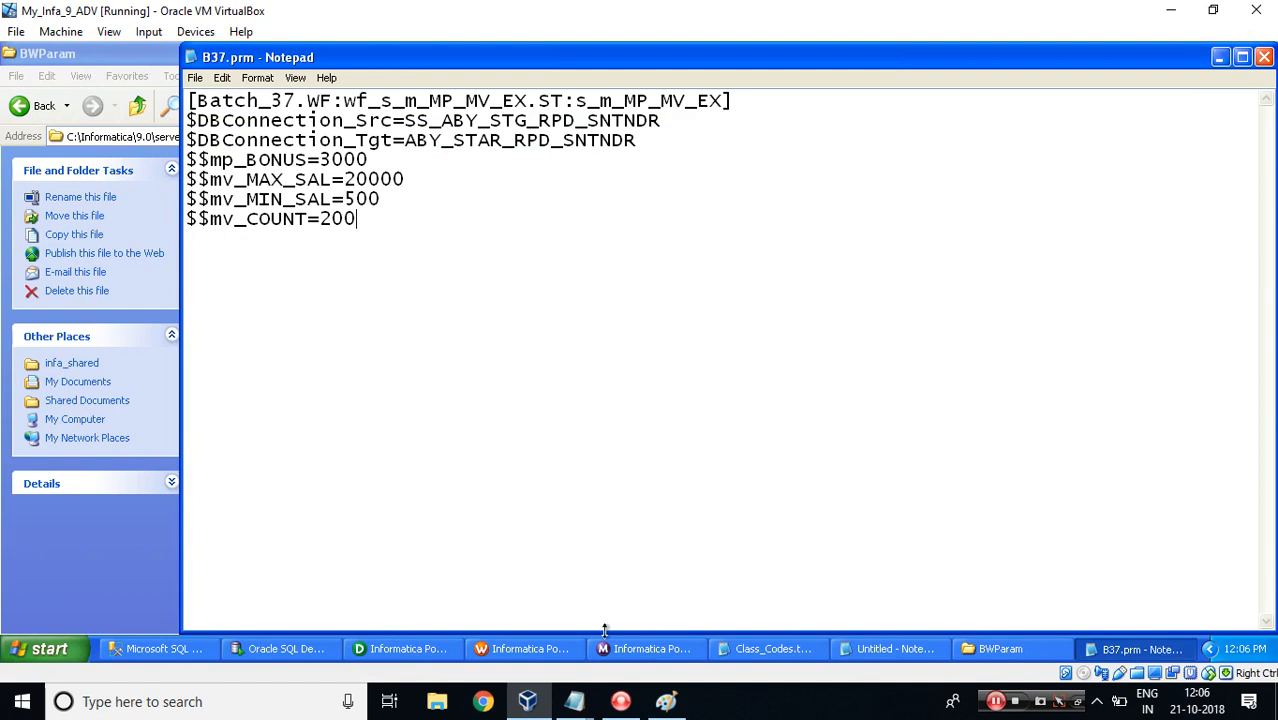
Reset the persistent values of the mapping variables for session s_m_MP_MV_EX.
left_click(527, 651)
key("Escape")
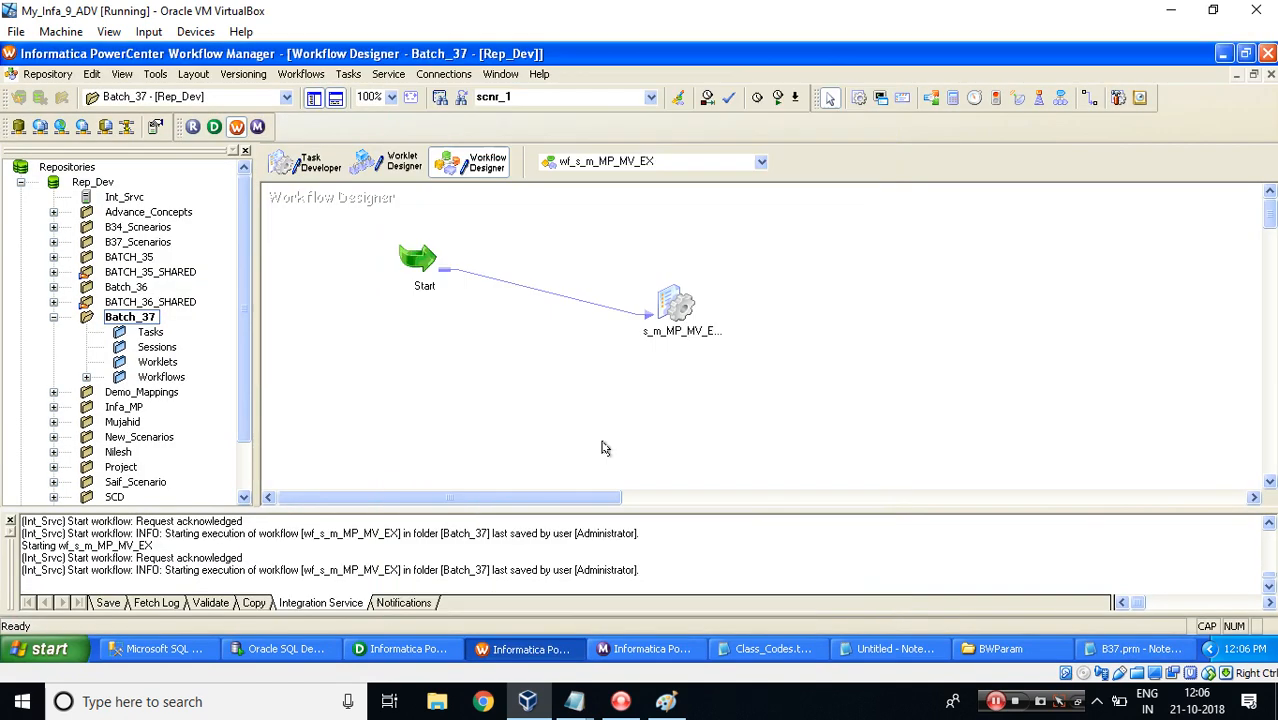
right_click(668, 303)
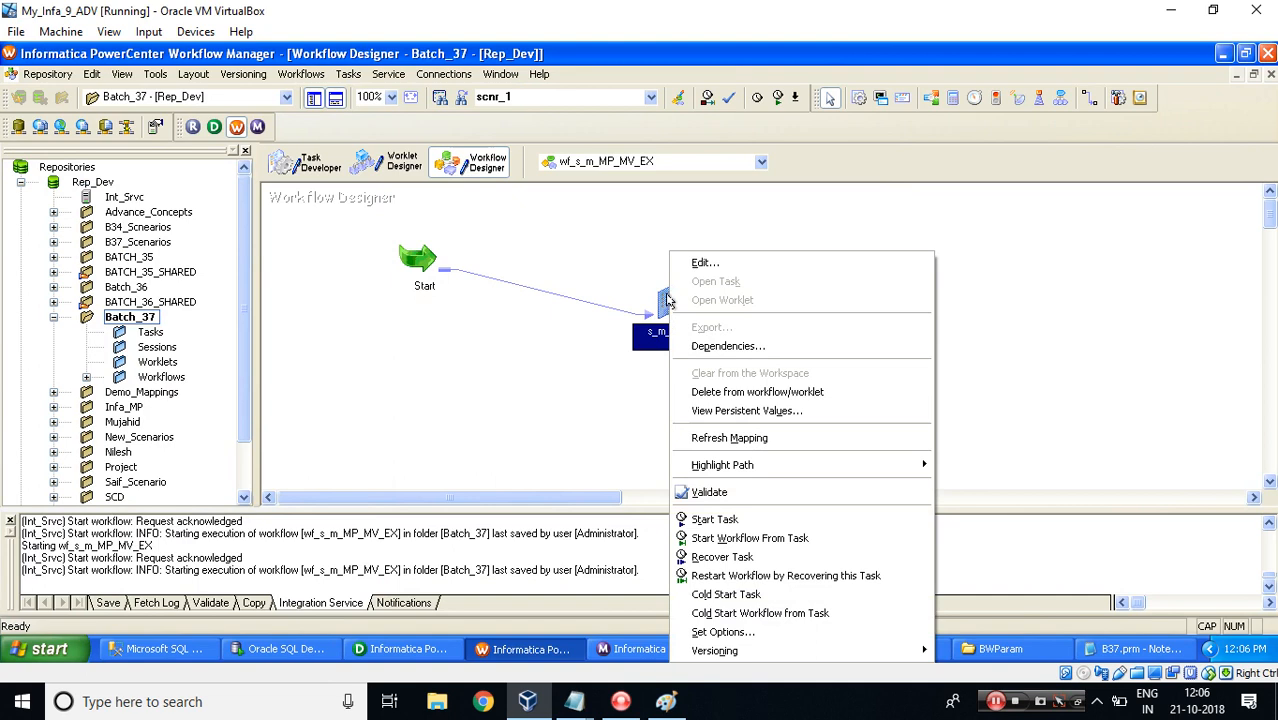
left_click(726, 413)
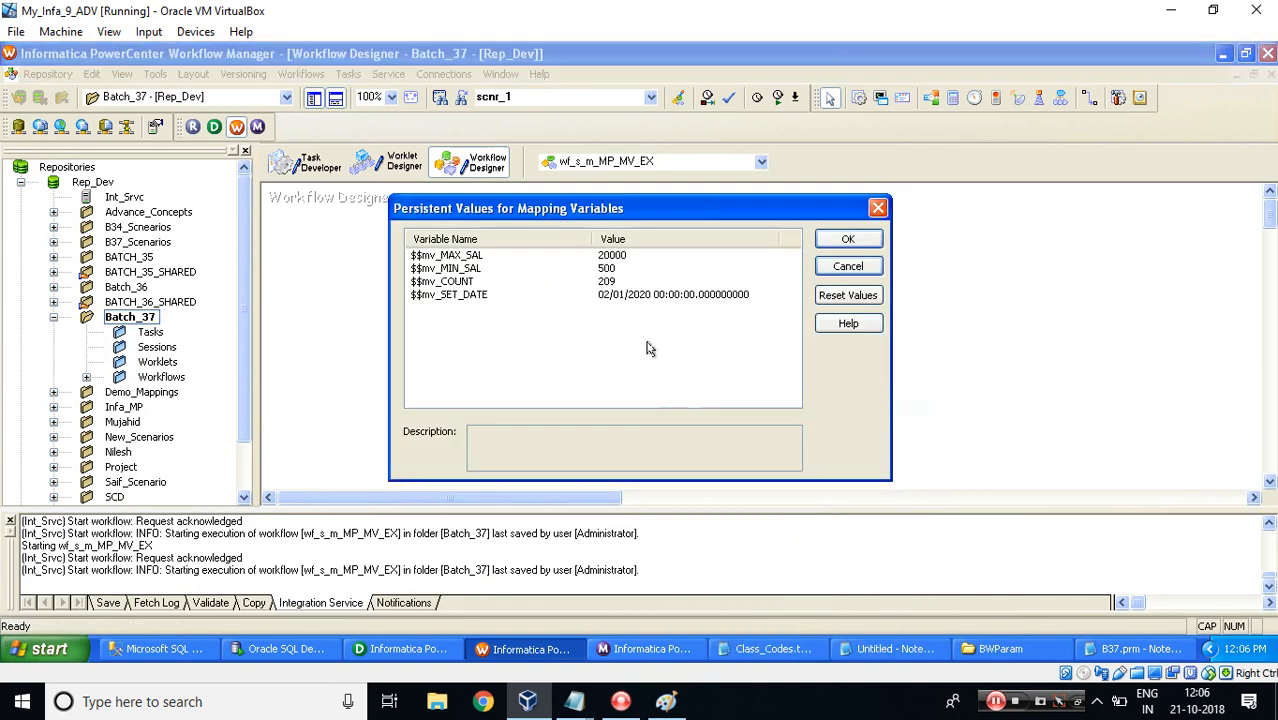
left_click(847, 295)
left_click(829, 238)
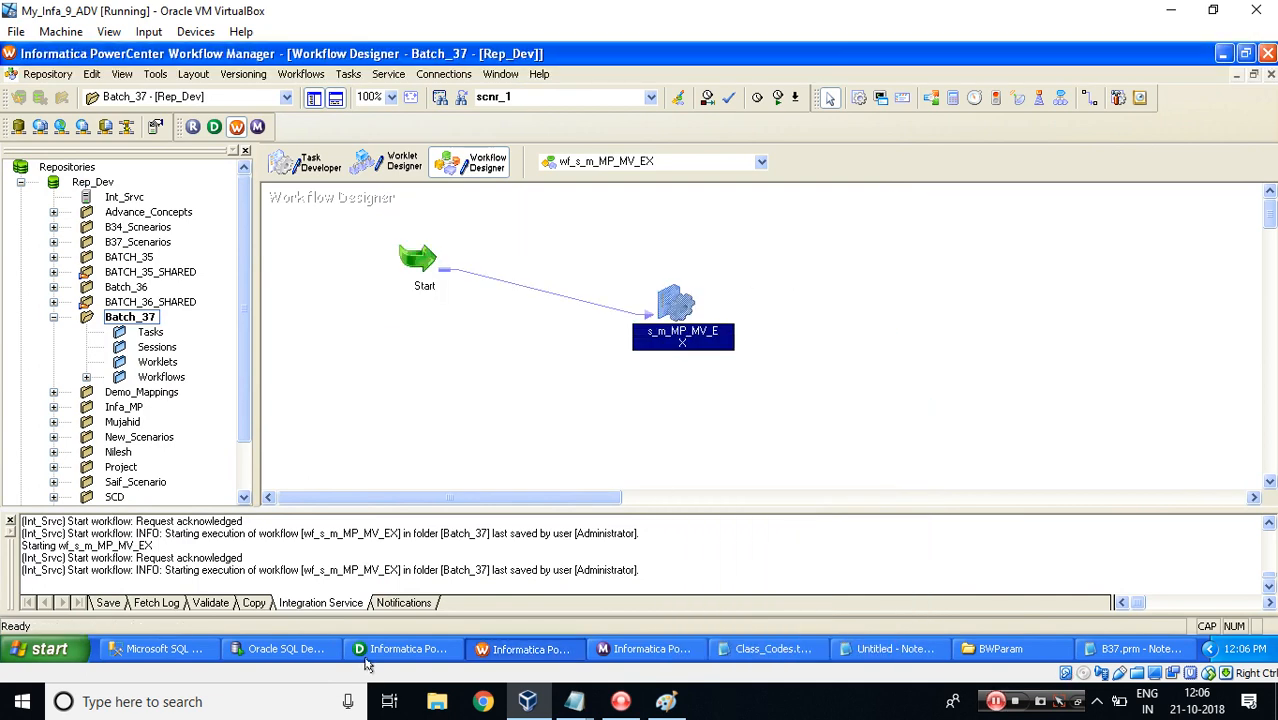
Clear the initial value of $$mv_SET_DATE in the mapping's Parameters and Variables.
left_click(365, 655)
left_click(298, 74)
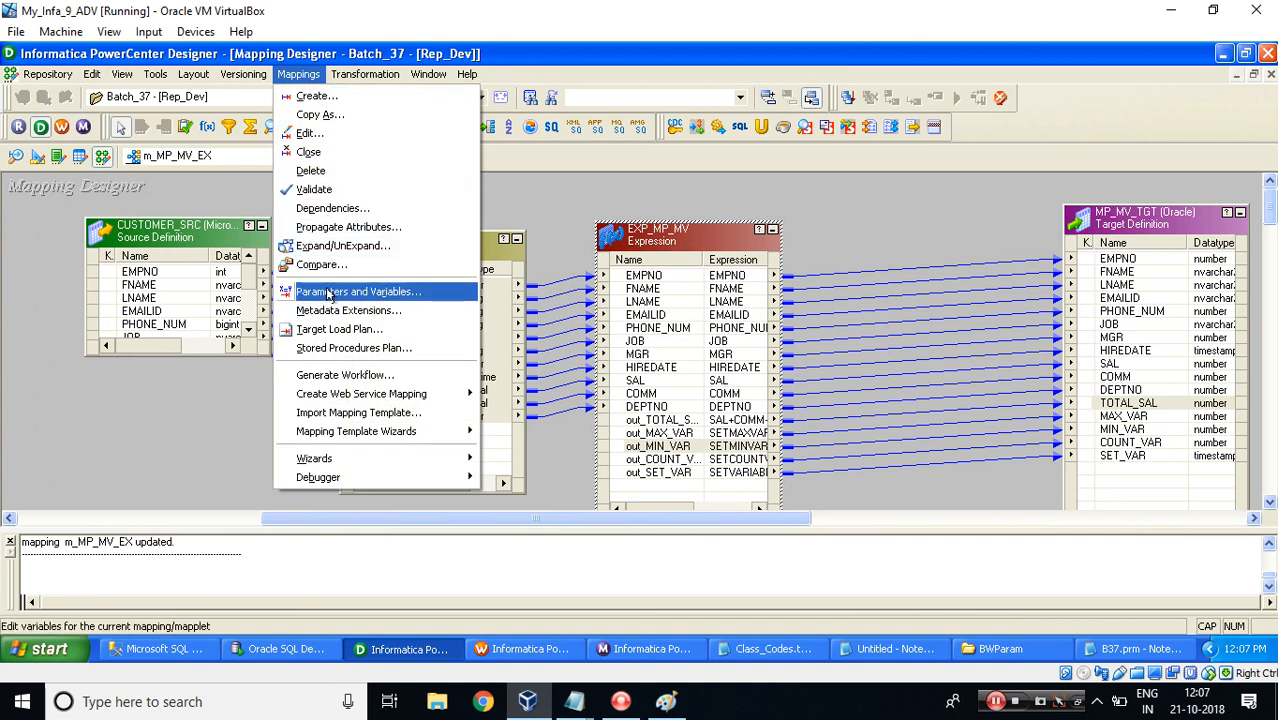
left_click(340, 291)
left_click(515, 362)
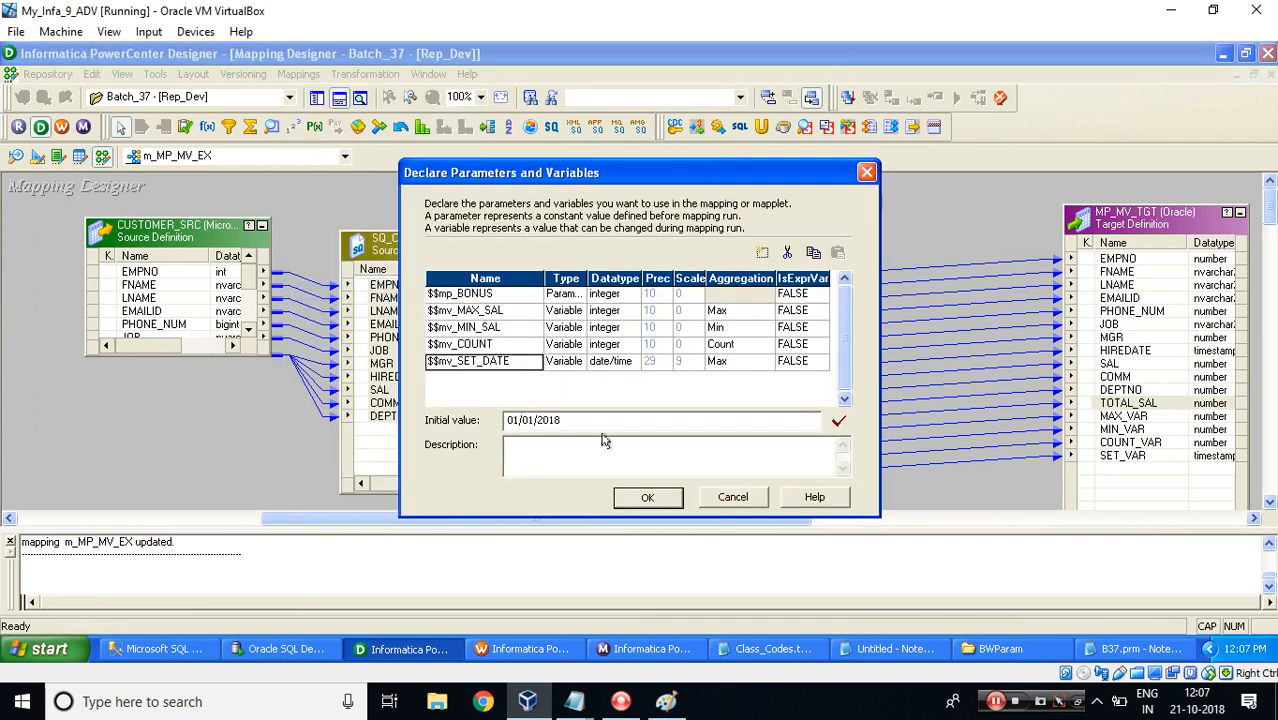
left_click_drag(593, 426, 443, 424)
key("BackSpace")
left_click(648, 497)
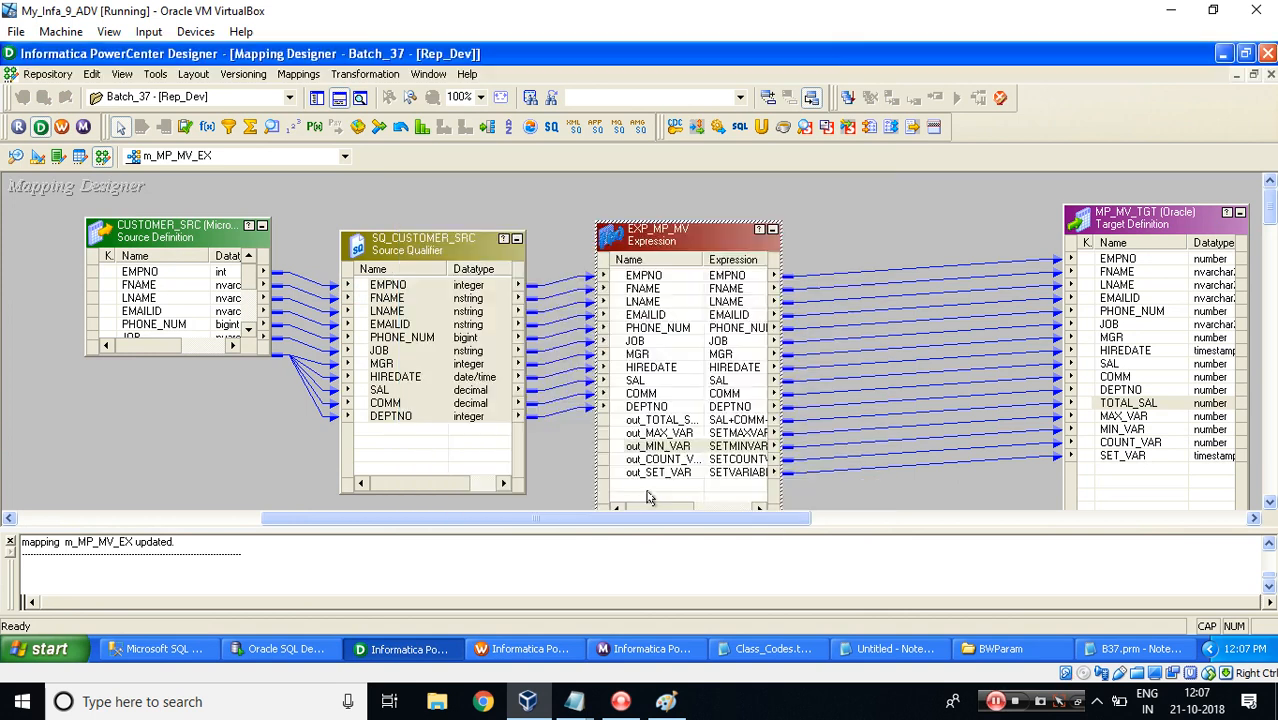
left_click(604, 197)
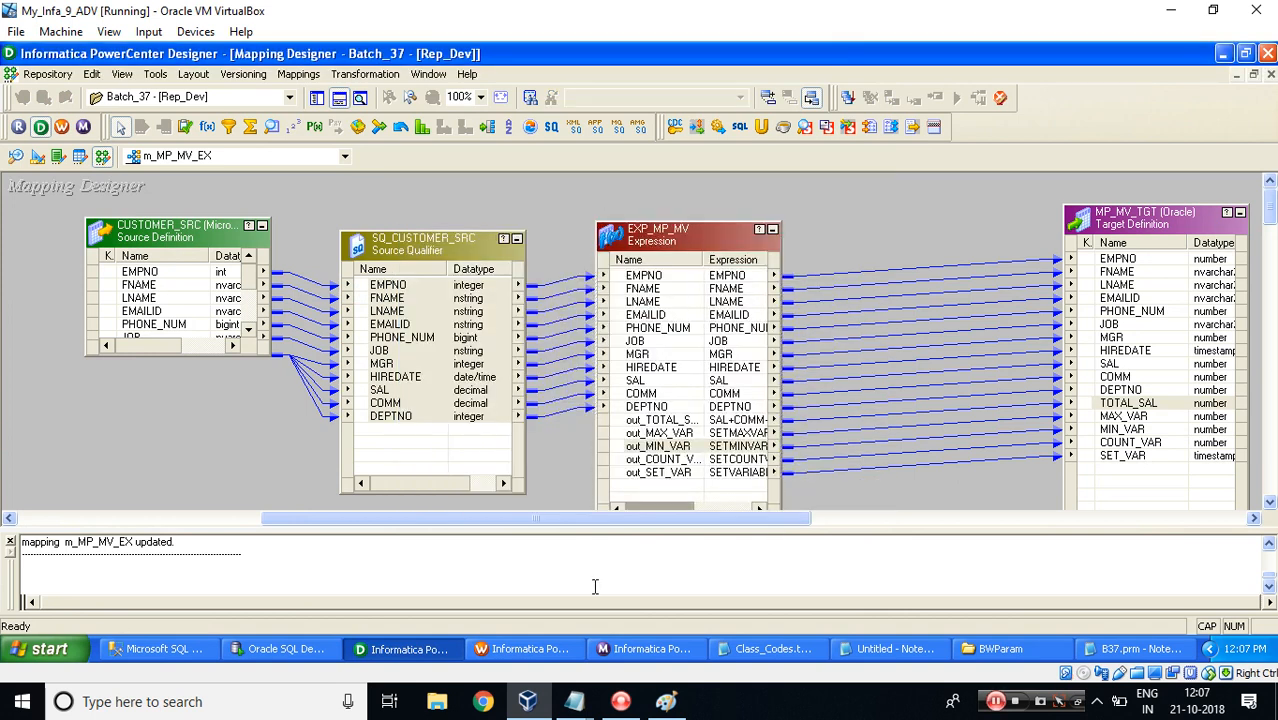
Refresh the mapping in the s_m_MP_MV_EX session and save the workflow.
left_click(515, 650)
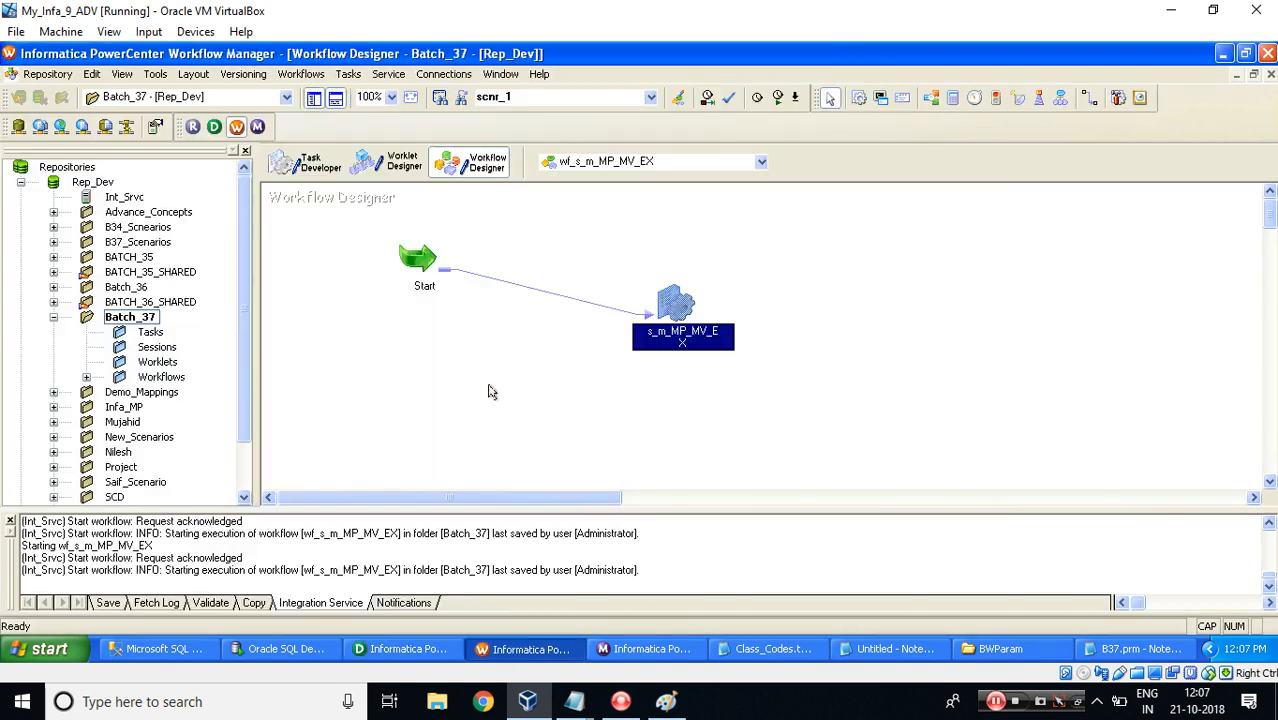
right_click(665, 298)
left_click(726, 440)
key("ctrl+s")
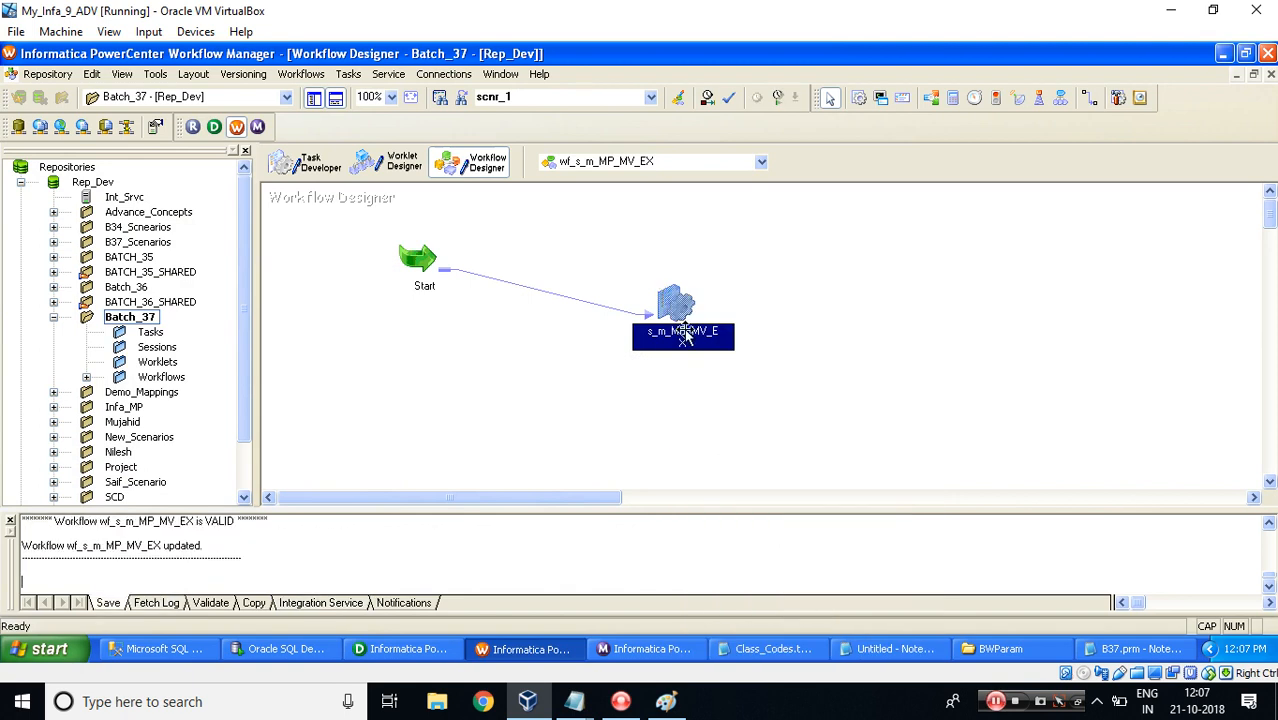
Start the wf_s_m_MP_MV_EX workflow and open the new session run in the Workflow Monitor.
right_click(728, 267)
left_click(765, 445)
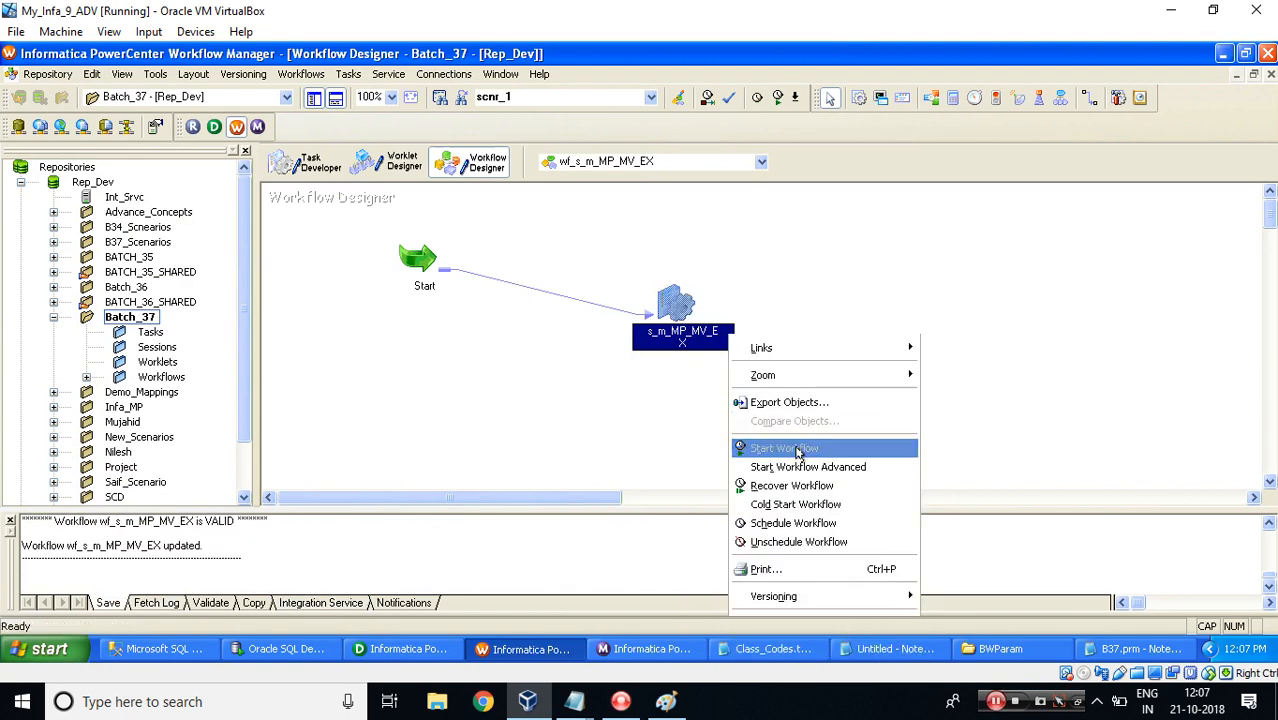
left_click(637, 648)
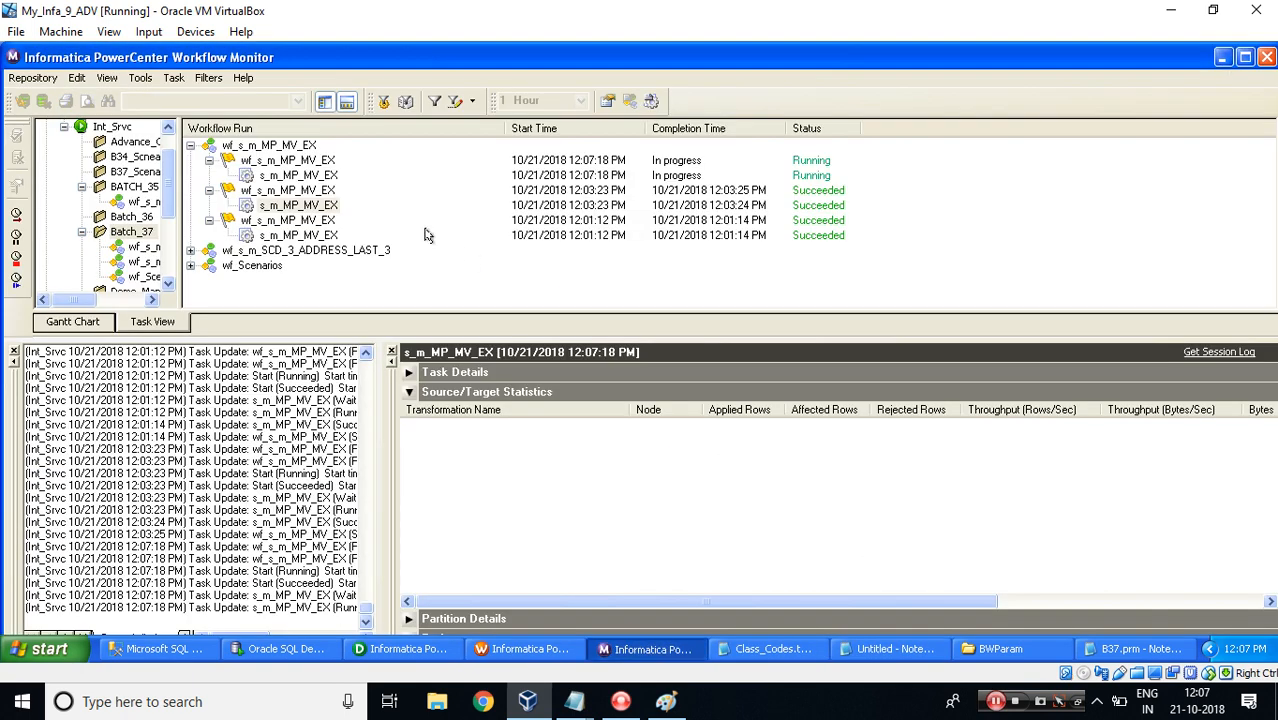
left_click(296, 176)
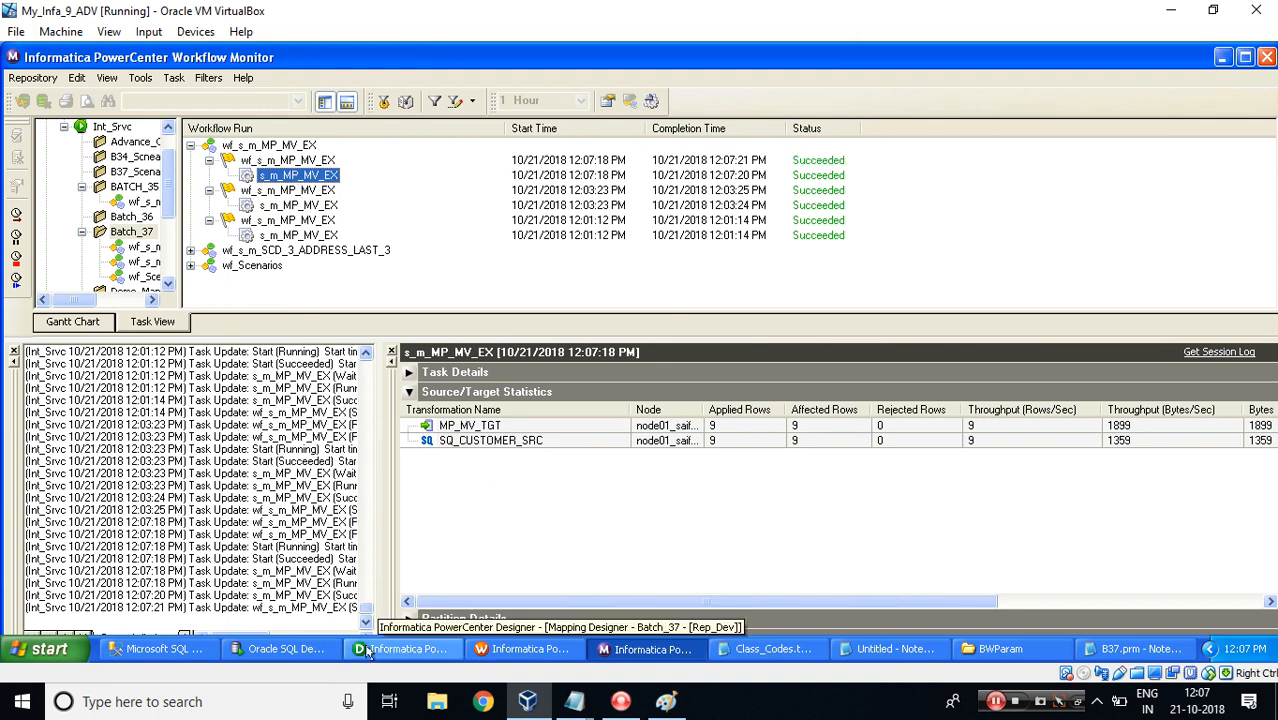
Rerun the SELECT query on MP_MV_TGT and inspect the SET_VAR column of the results.
left_click(405, 648)
left_click(298, 644)
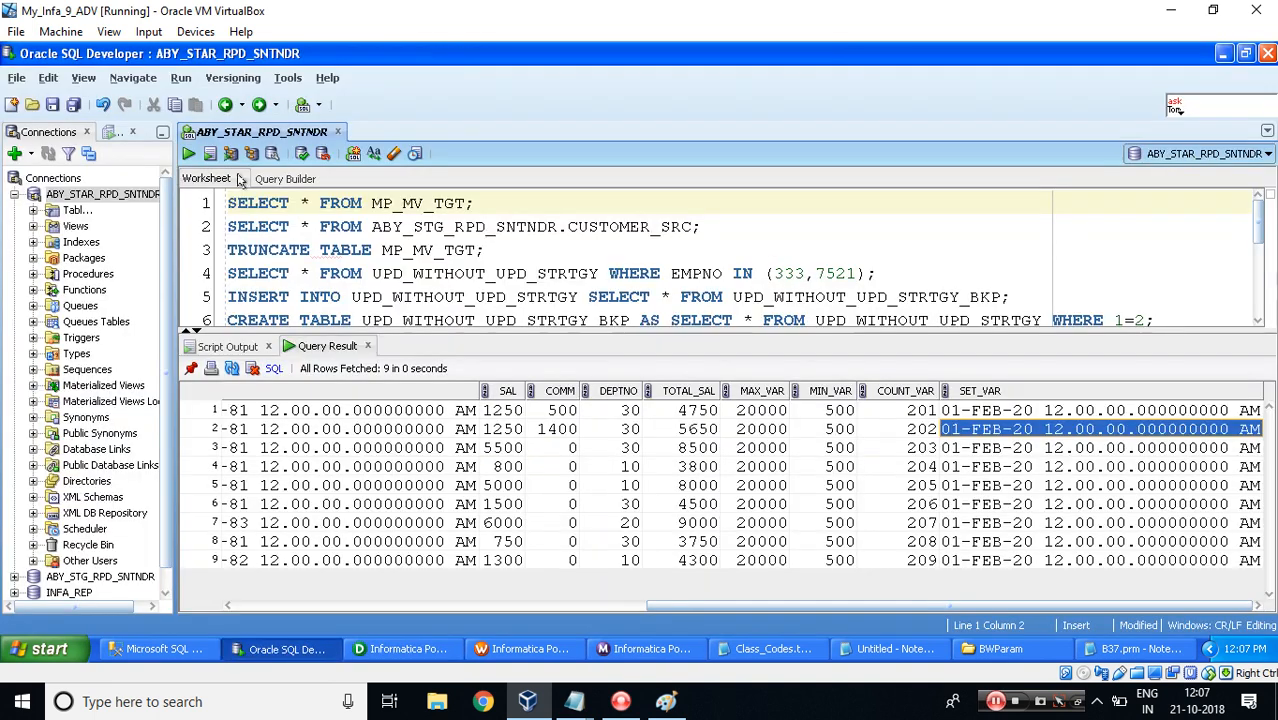
left_click(189, 155)
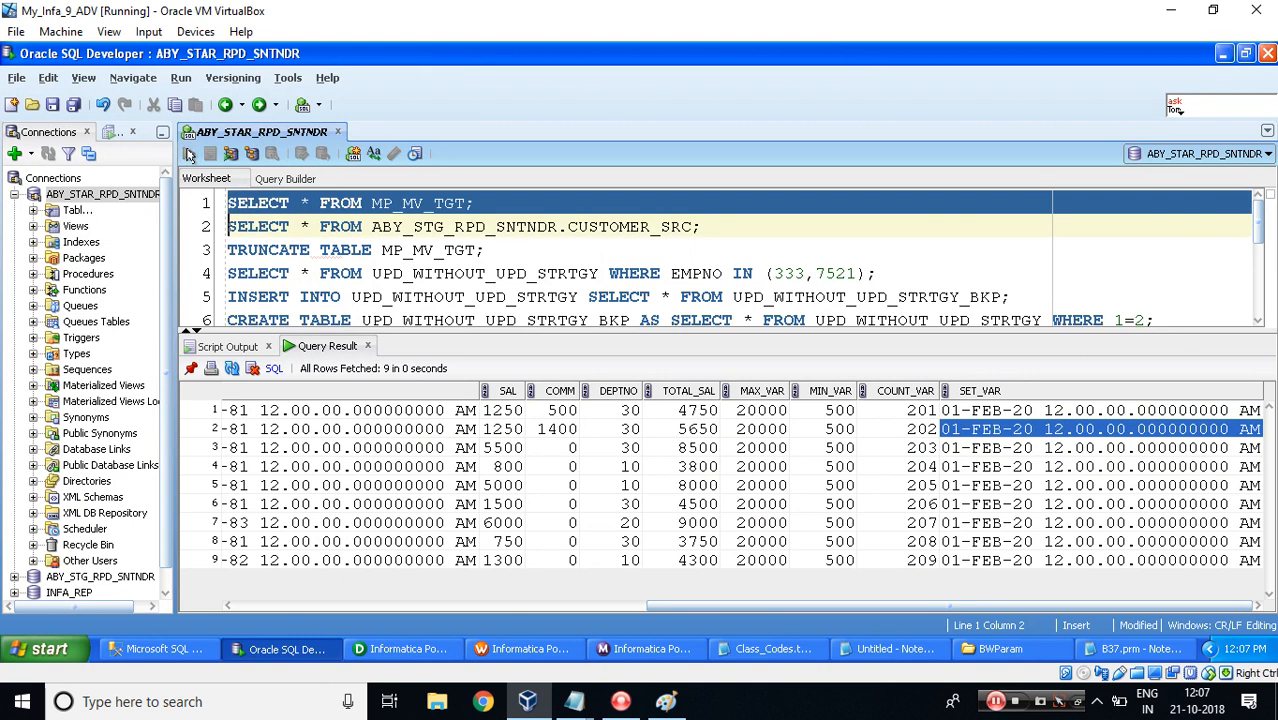
left_click_drag(429, 607, 1034, 588)
left_click(970, 411)
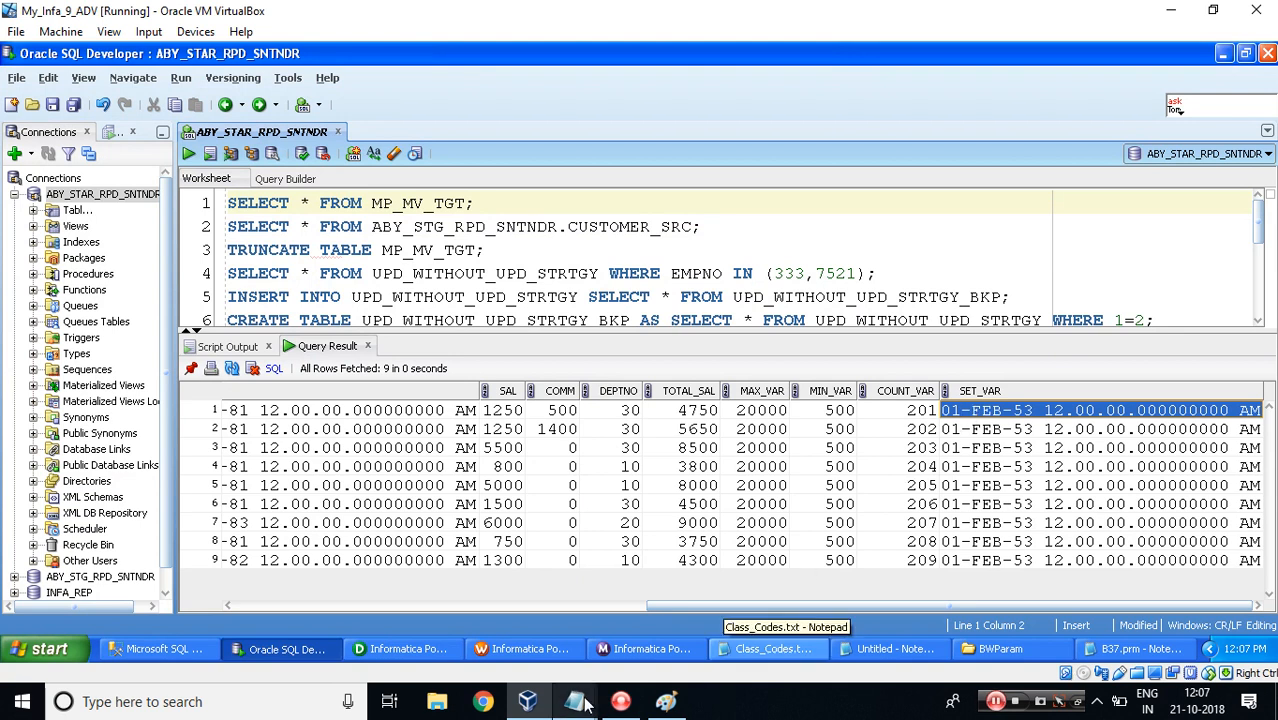
Review the default values and variable lookup order listed in the MP_MV_CDC notes.
mouse_move(574, 700)
left_click(630, 648)
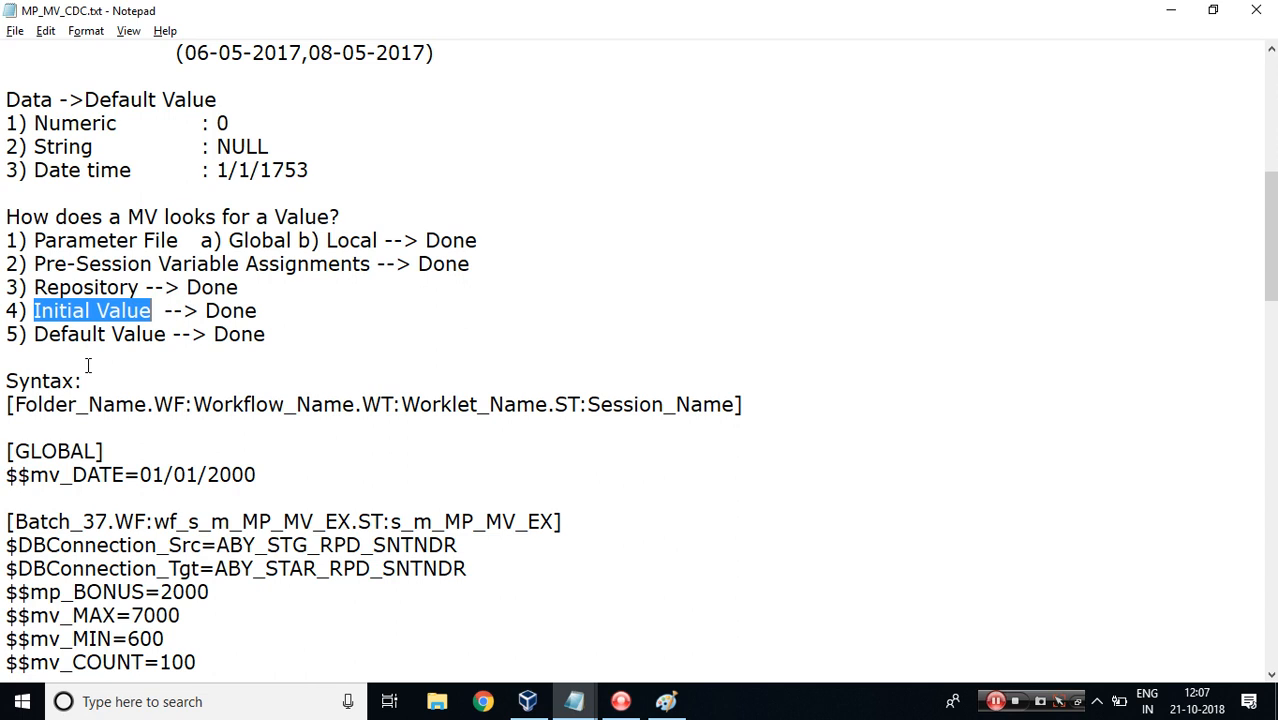
left_click_drag(5, 123, 311, 175)
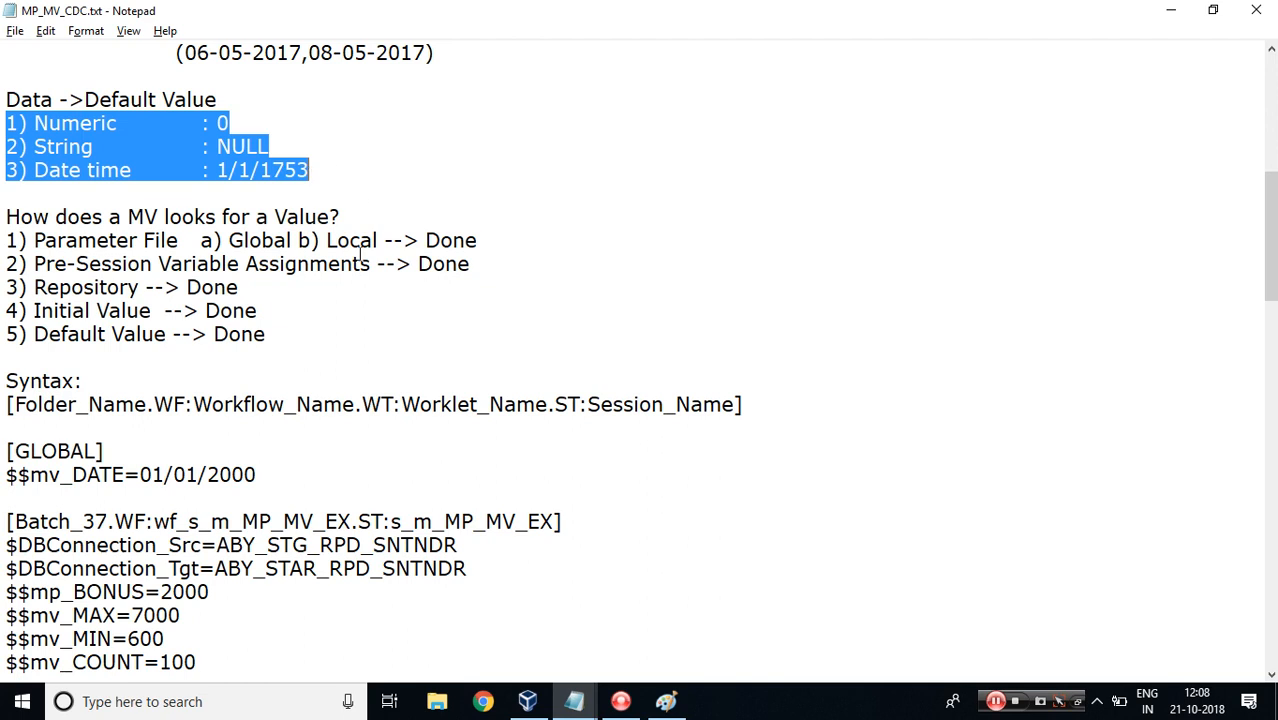
left_click_drag(282, 341, 3, 240)
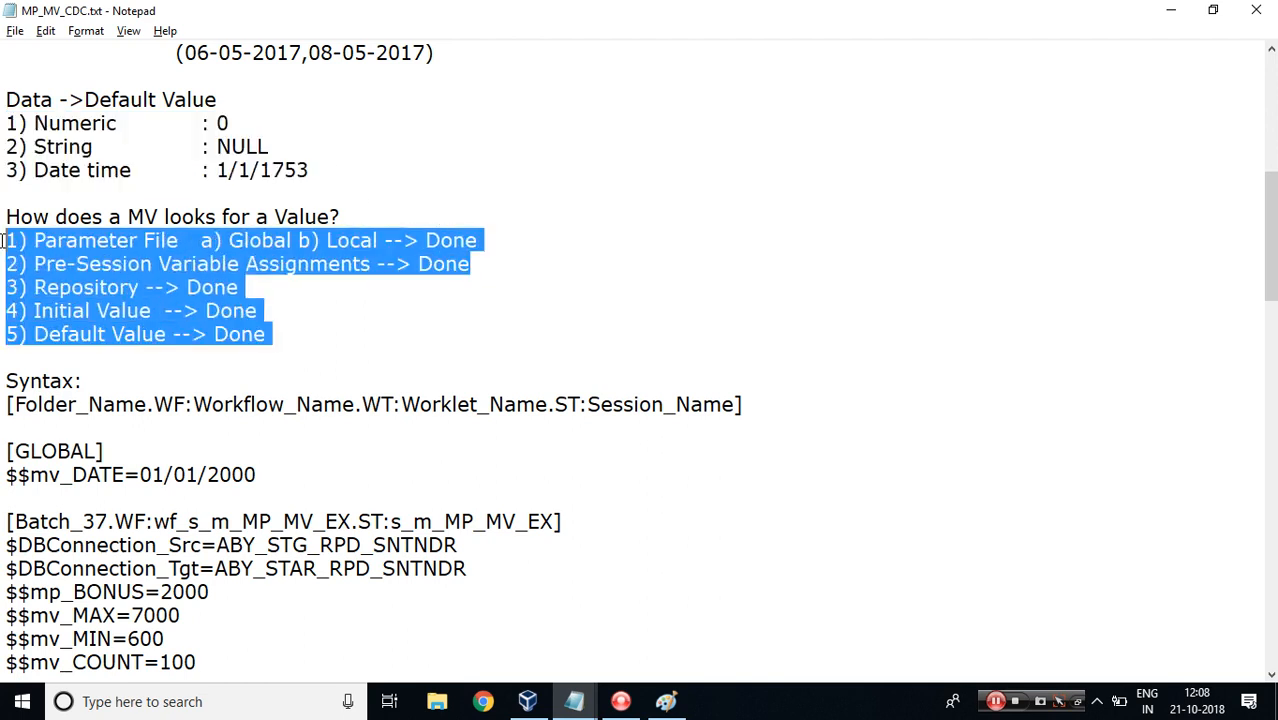
left_click(279, 333)
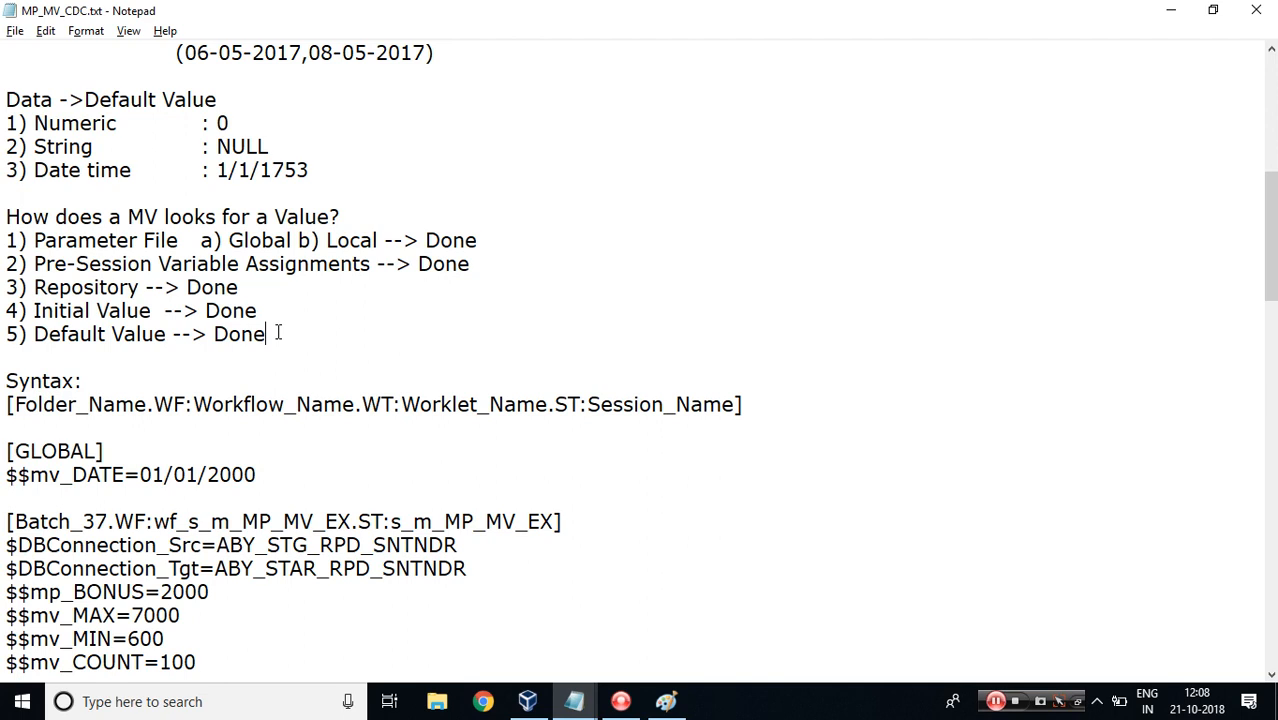
left_click(995, 701)
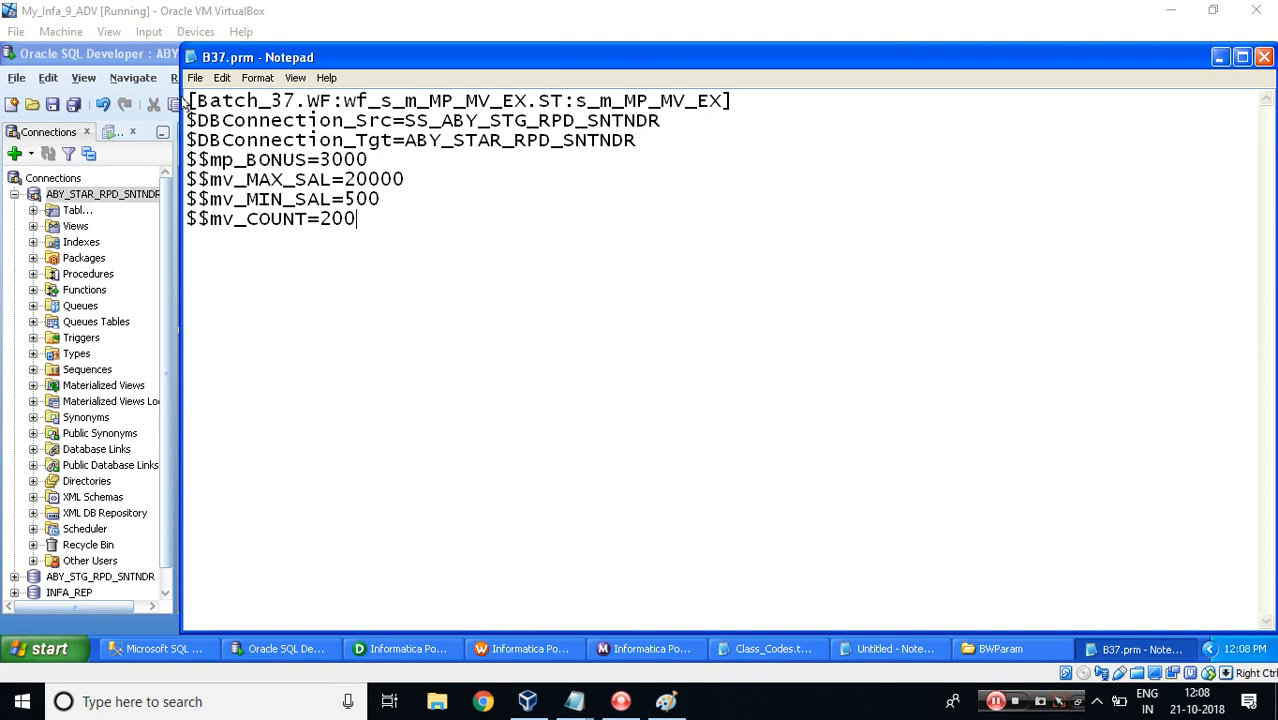
left_click(186, 100)
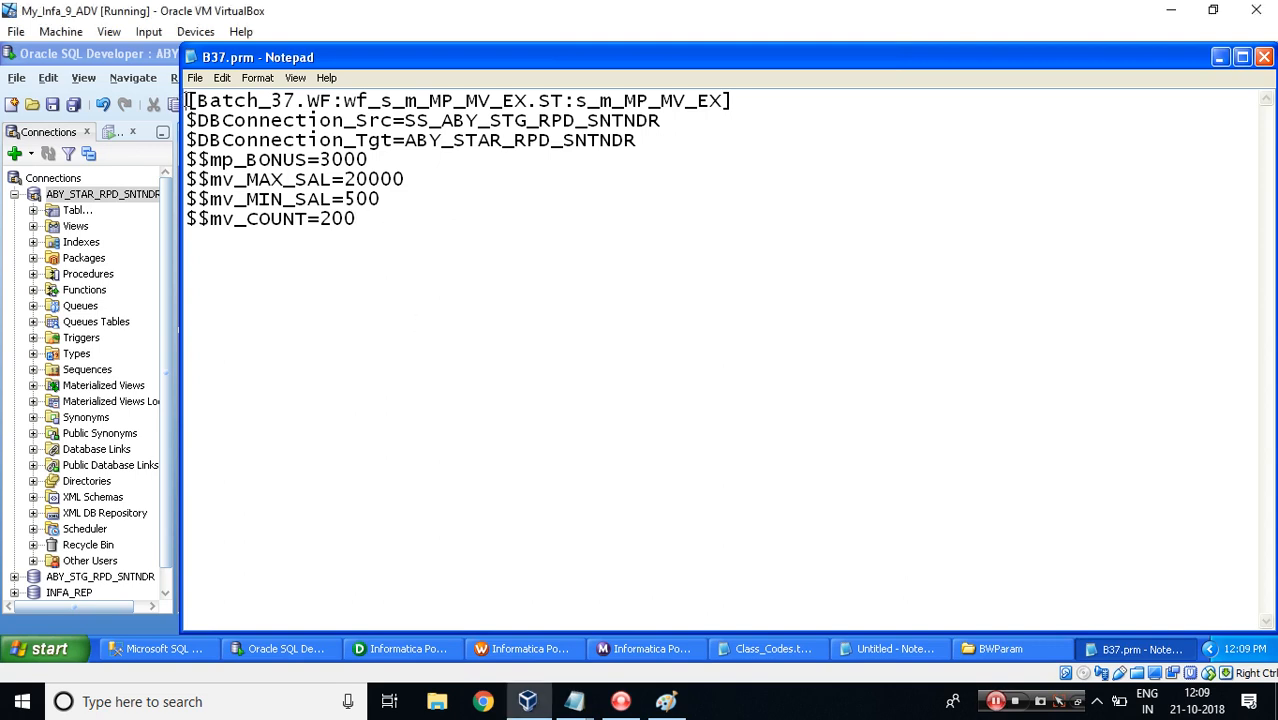
Add a [GLOBAL] section header above the session section at the top of B37.prm.
key("Return")
key("Return")
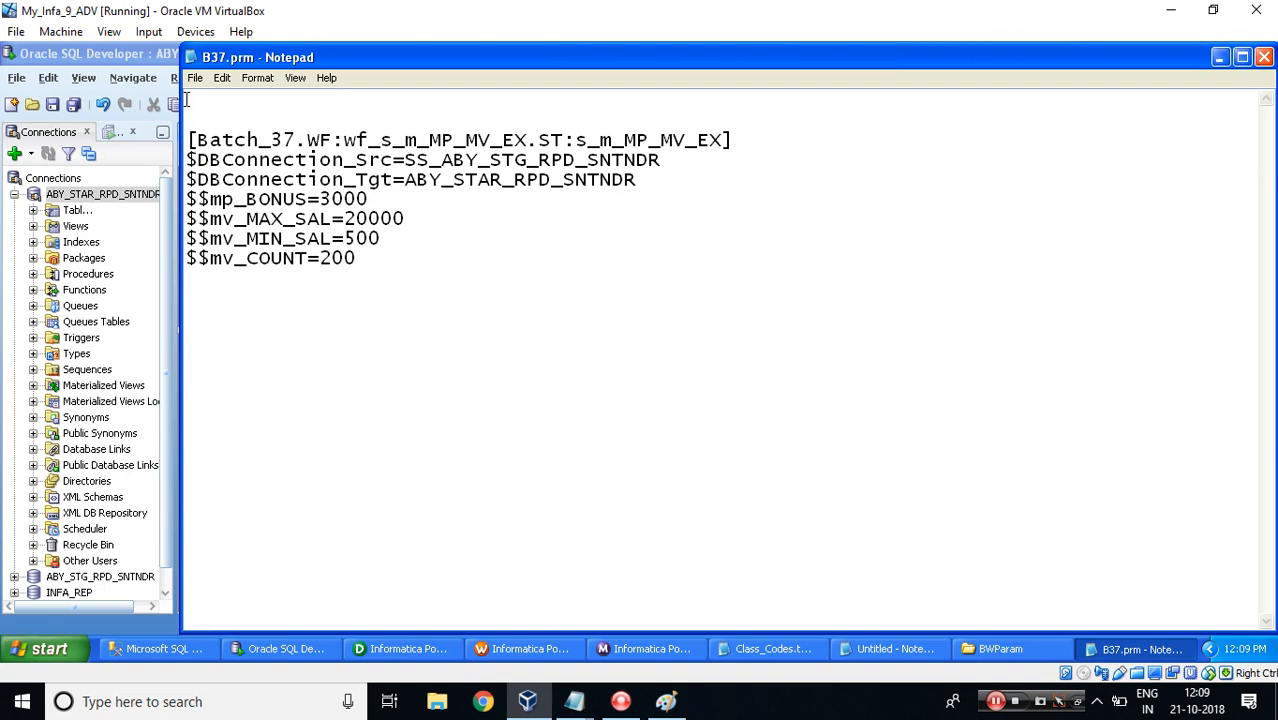
type("[]")
key("Left")
type("GLOBAL")
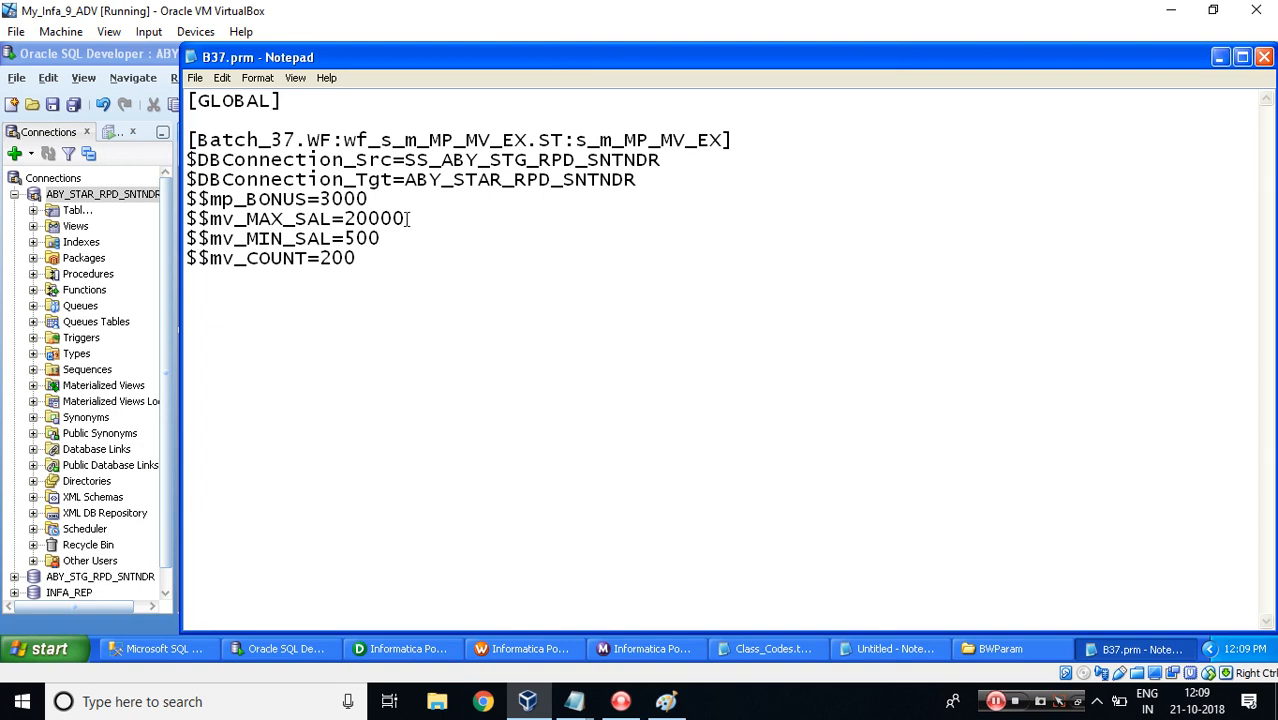
Copy the $$mv_SET_DATE name from the mapping's parameters and variables and add $$mv_SET_DATE=01/01/2000 to the session section.
left_click_drag(376, 199, 150, 201)
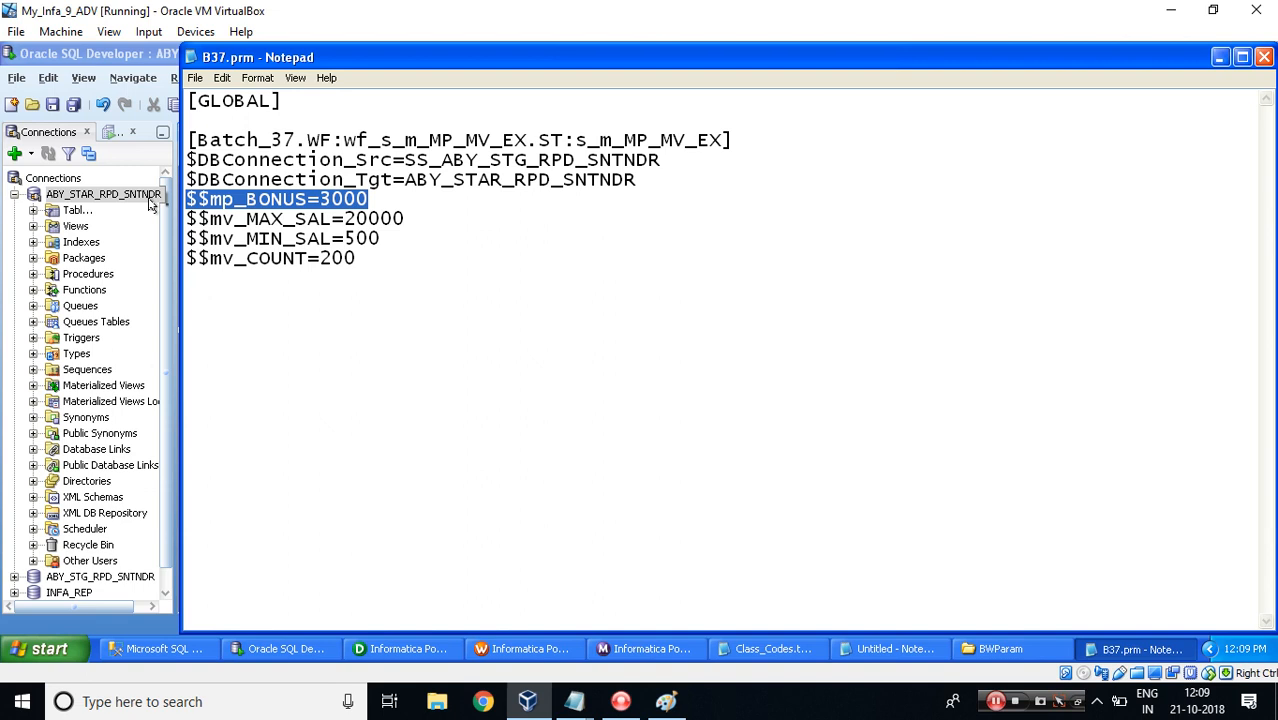
left_click(352, 652)
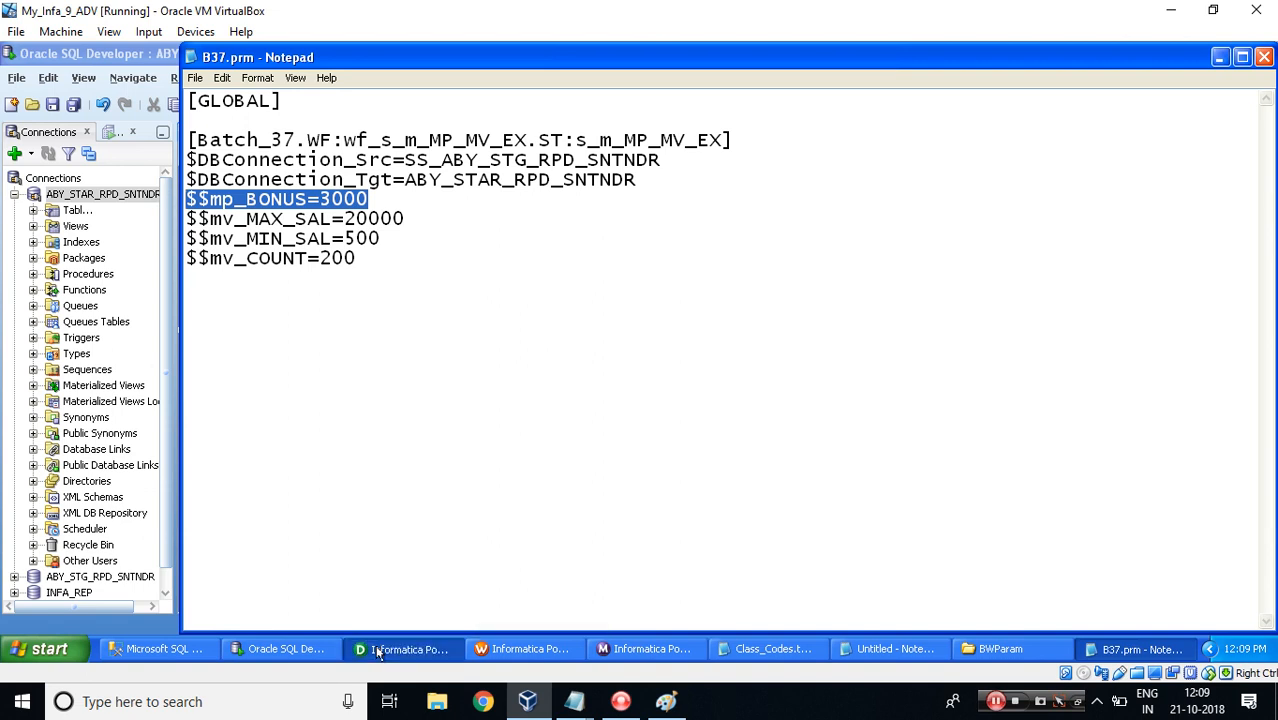
left_click(288, 76)
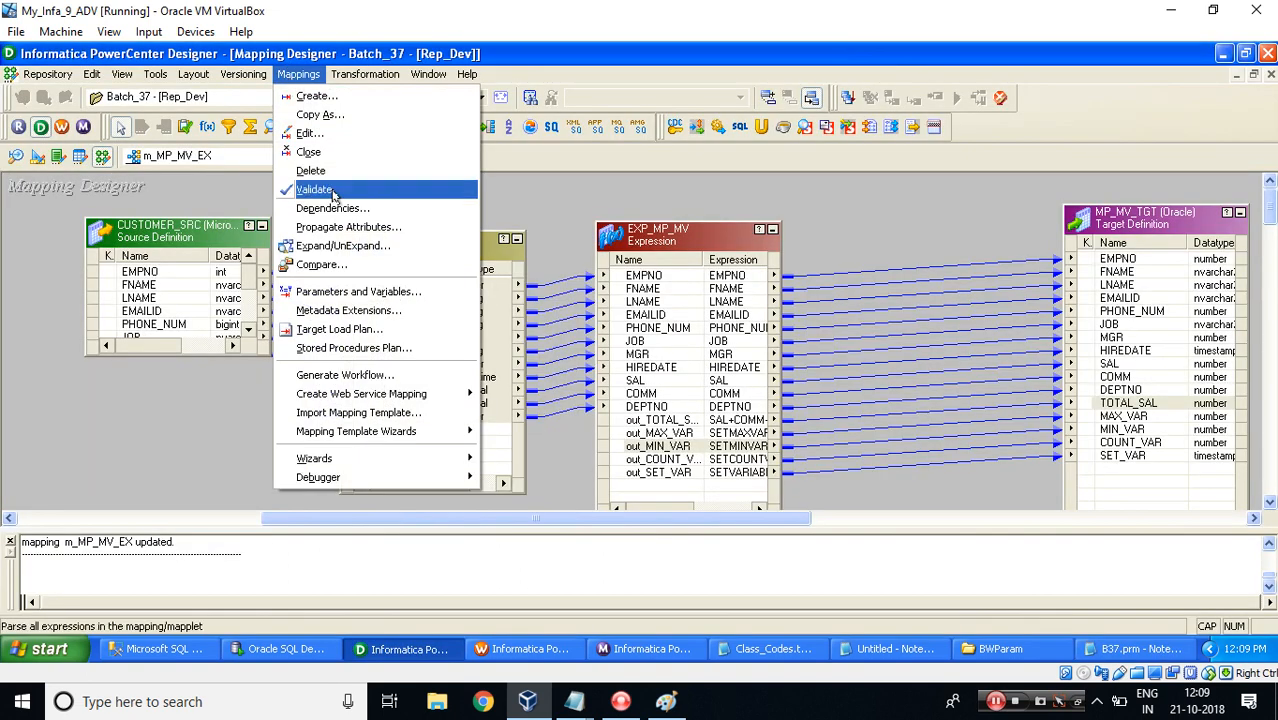
left_click(330, 290)
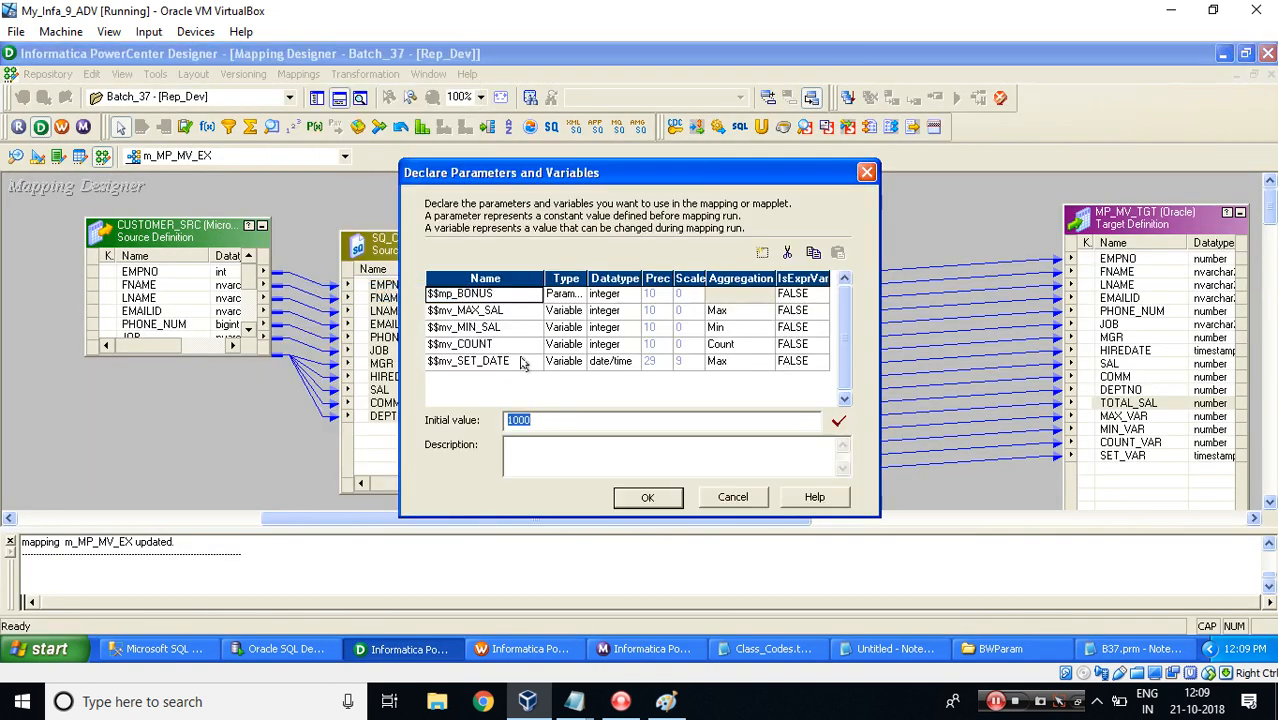
left_click(521, 362)
key("alt+Tab")
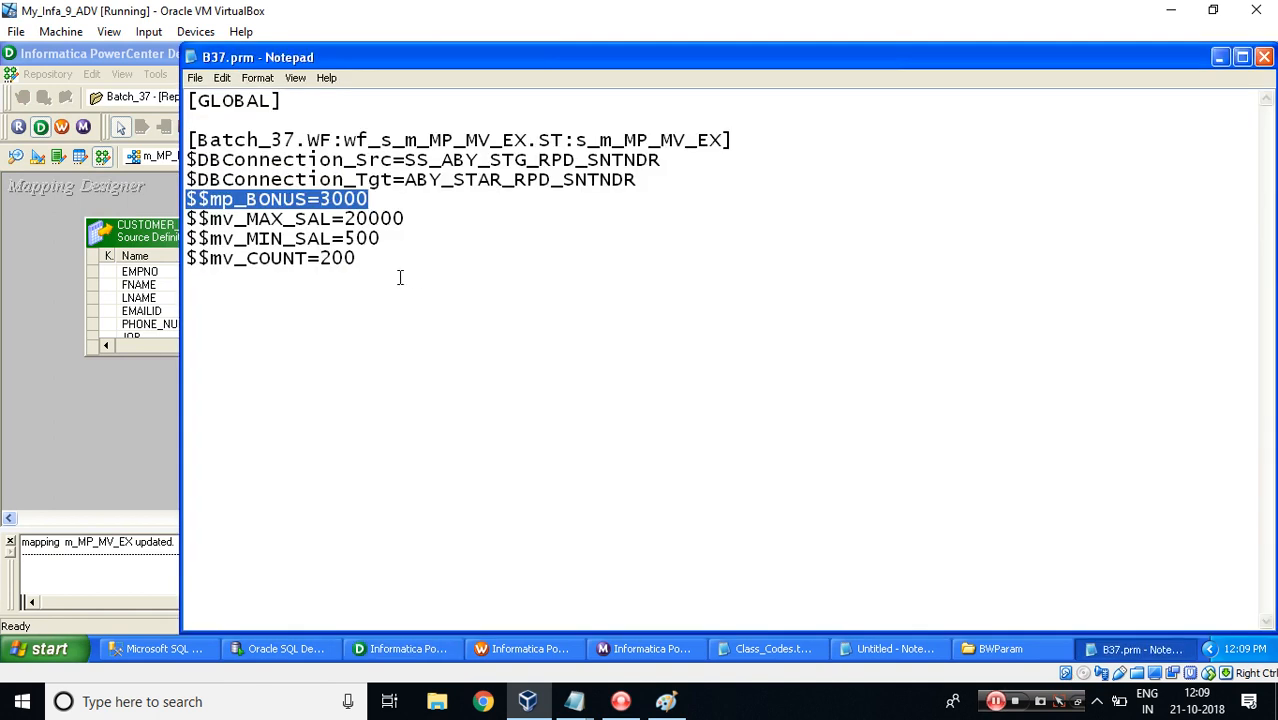
left_click(372, 262)
key("Return")
type("$$mv_SET_DATE")
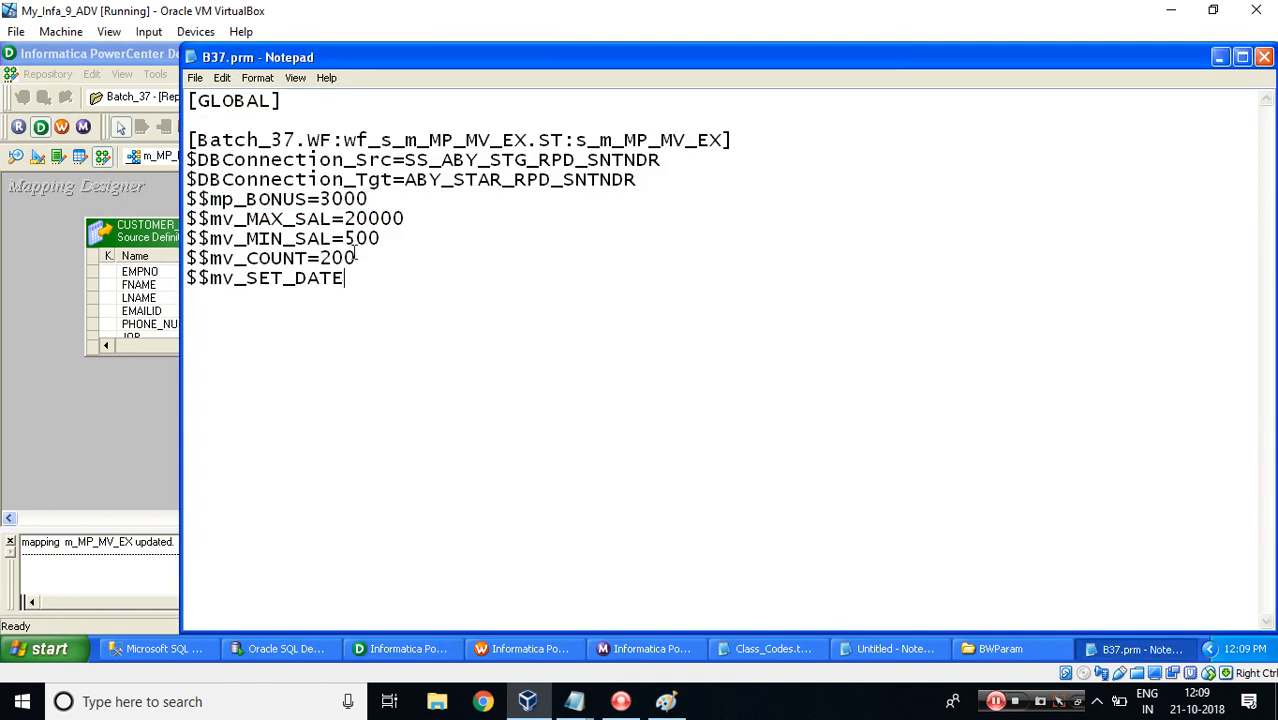
type("=01/01/2000")
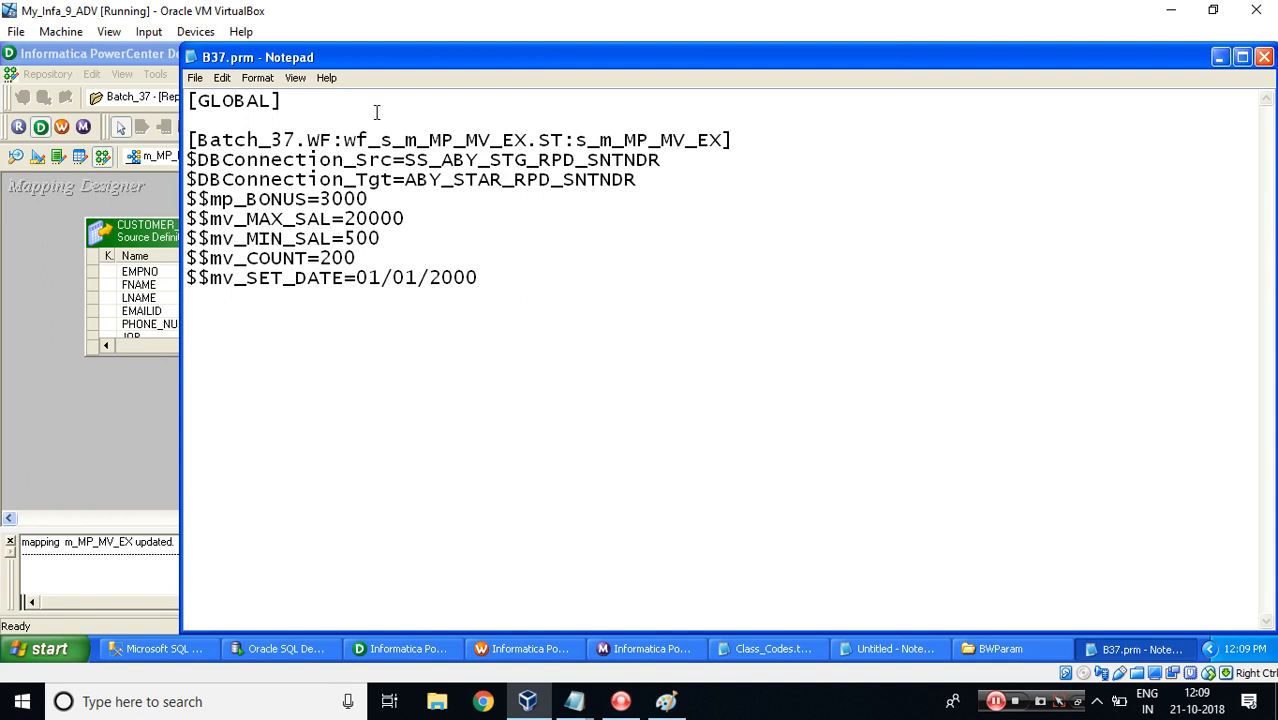
Add $$mv_SET_DATE=01/01/2018 under the [GLOBAL] header and save the parameter file.
key("Return")
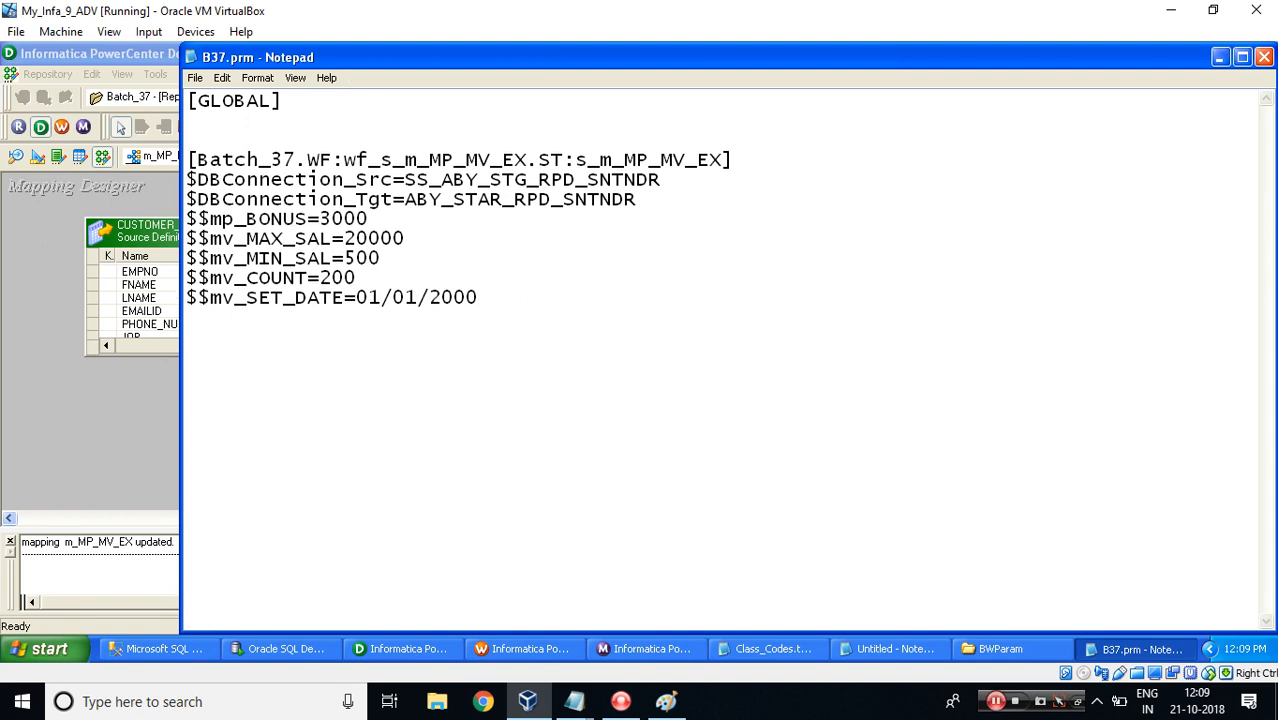
type("$$mv_SET_DATE")
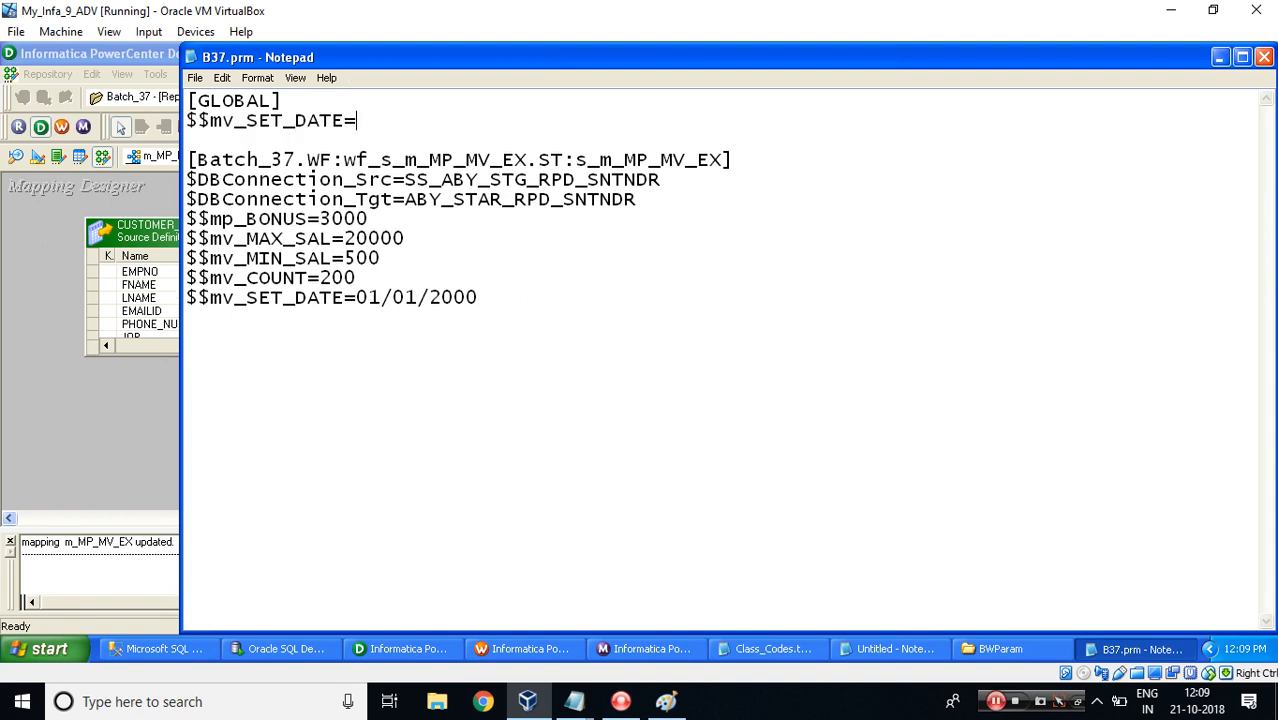
type("=01/01/2018")
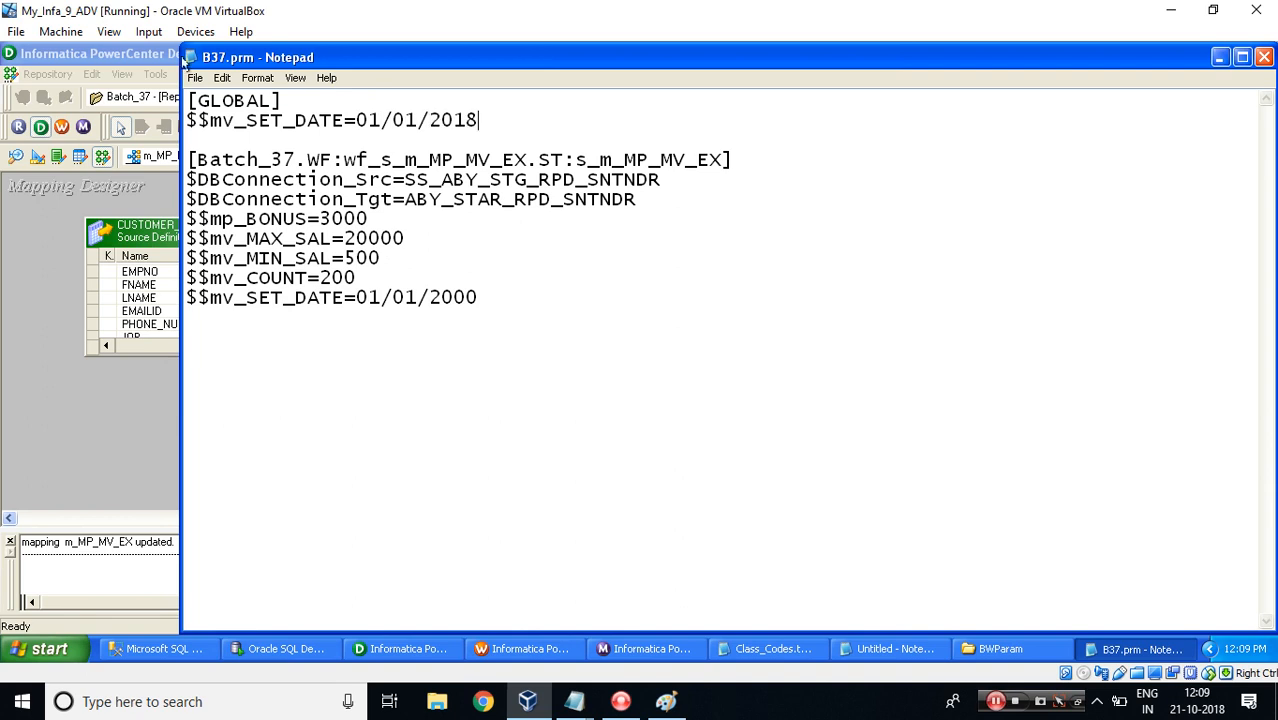
left_click(195, 77)
left_click(213, 129)
Start the wf_s_m_MP_MV_EX workflow and select its new session run in the Workflow Monitor.
left_click(504, 650)
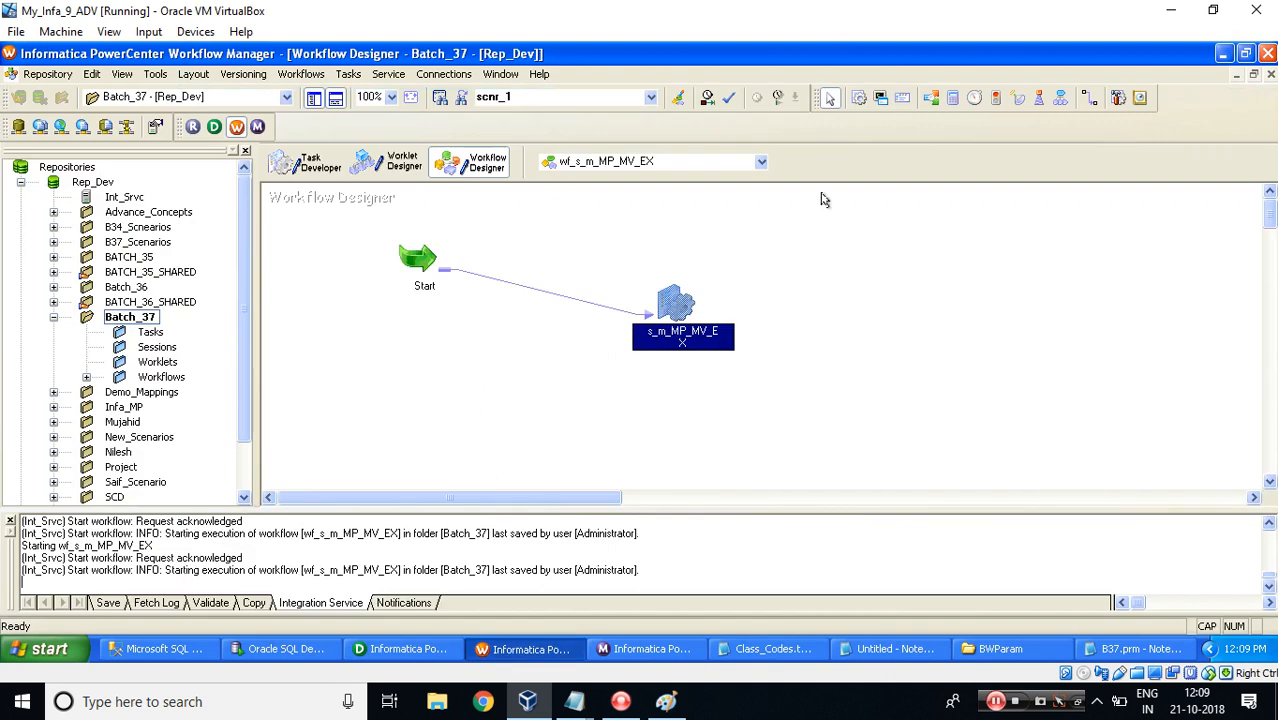
right_click(806, 238)
left_click(838, 446)
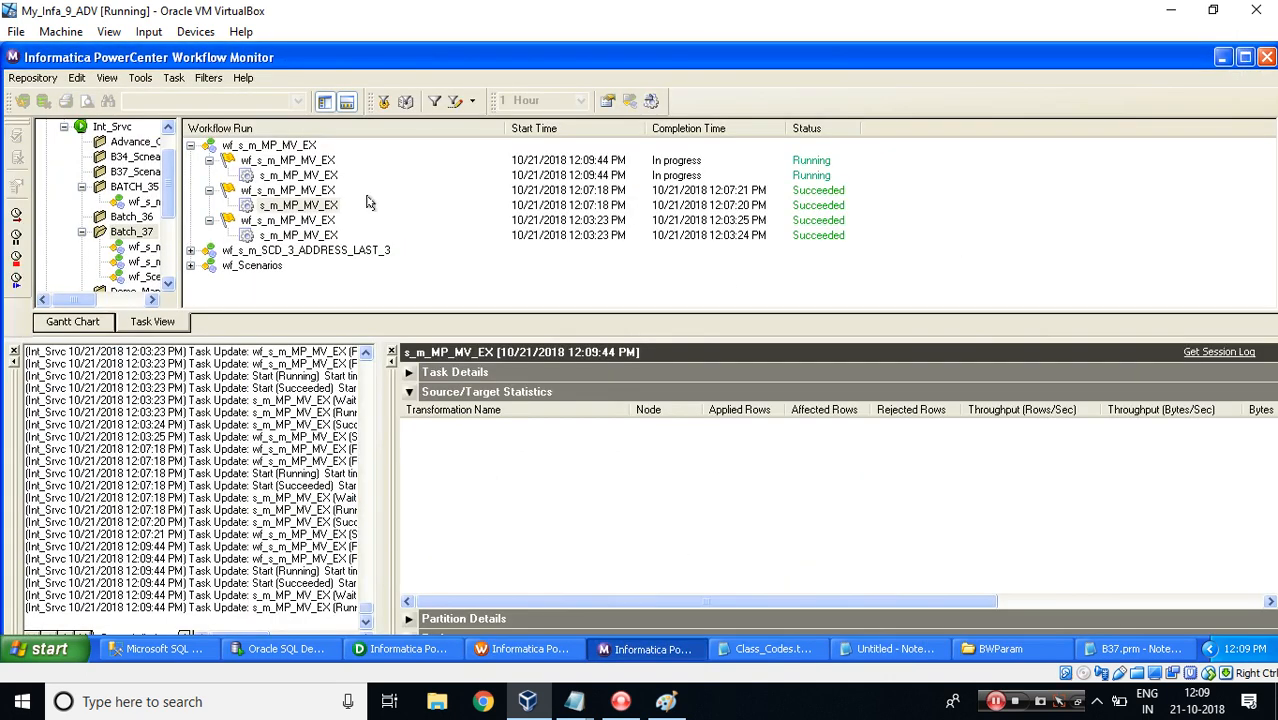
left_click(286, 176)
Run the SELECT on MP_MV_TGT again and examine the SET_VAR values in the results.
left_click(240, 648)
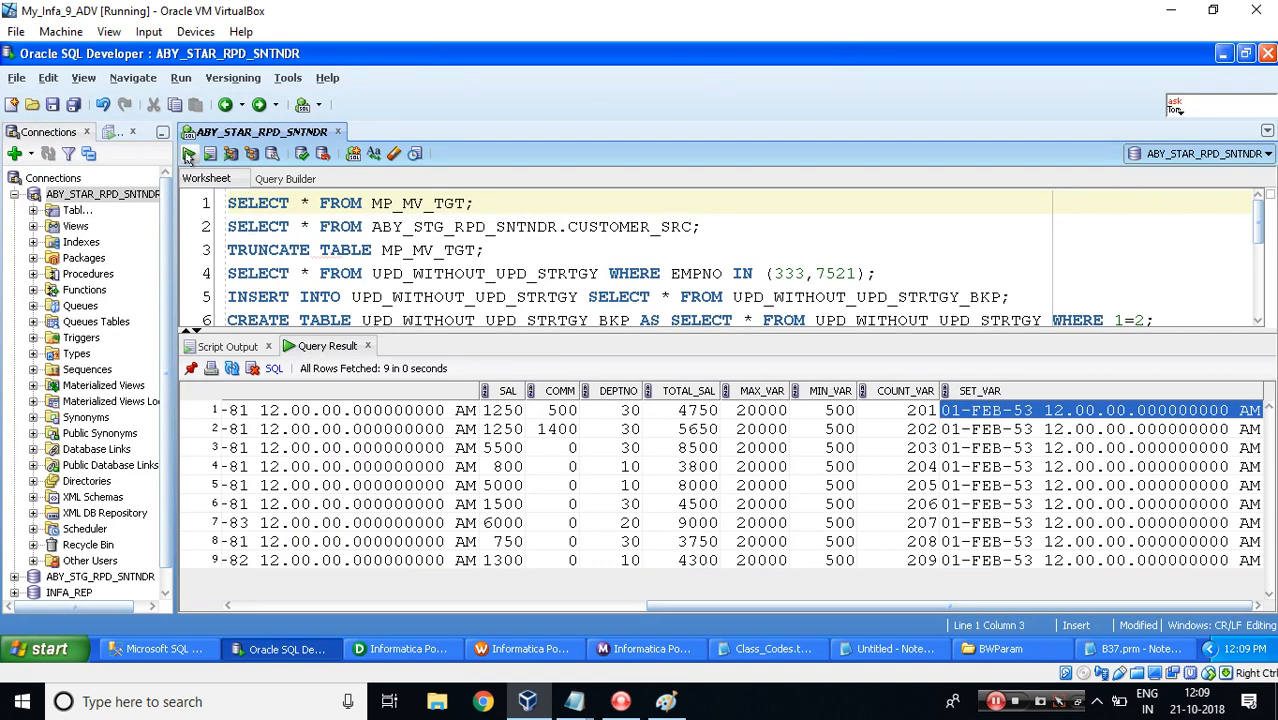
left_click(188, 153)
left_click_drag(352, 608, 872, 606)
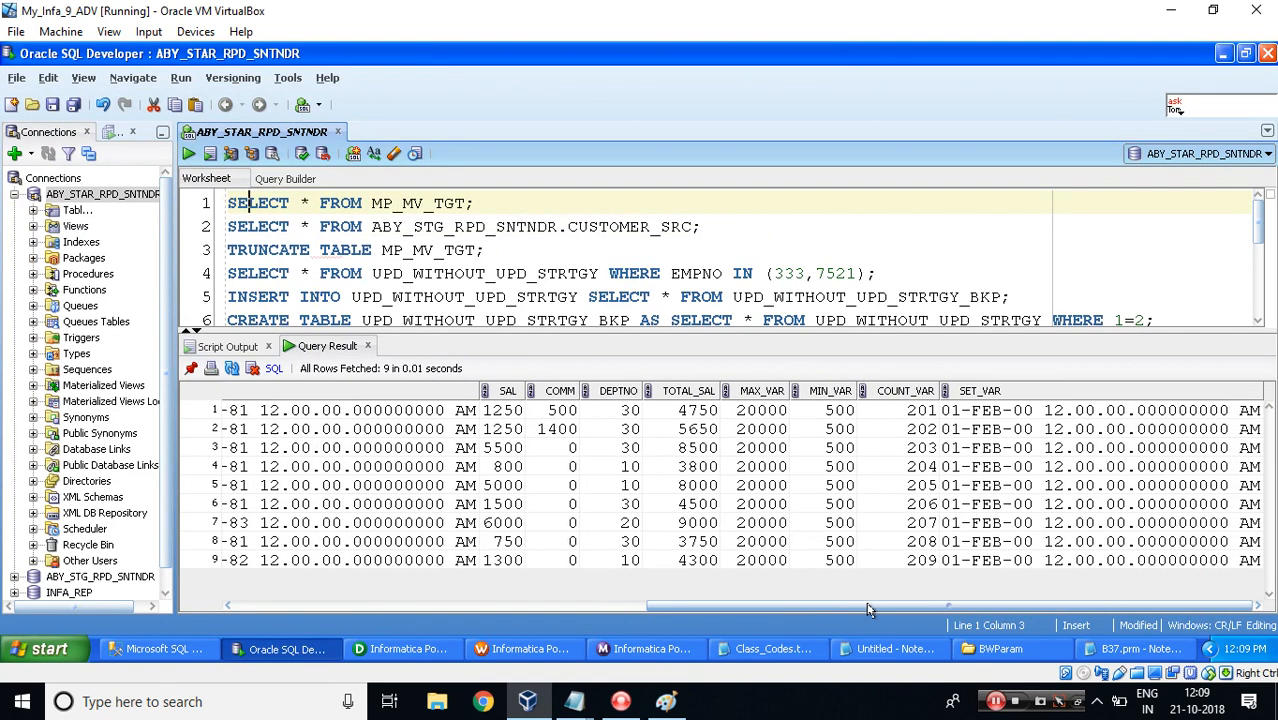
left_click(962, 411)
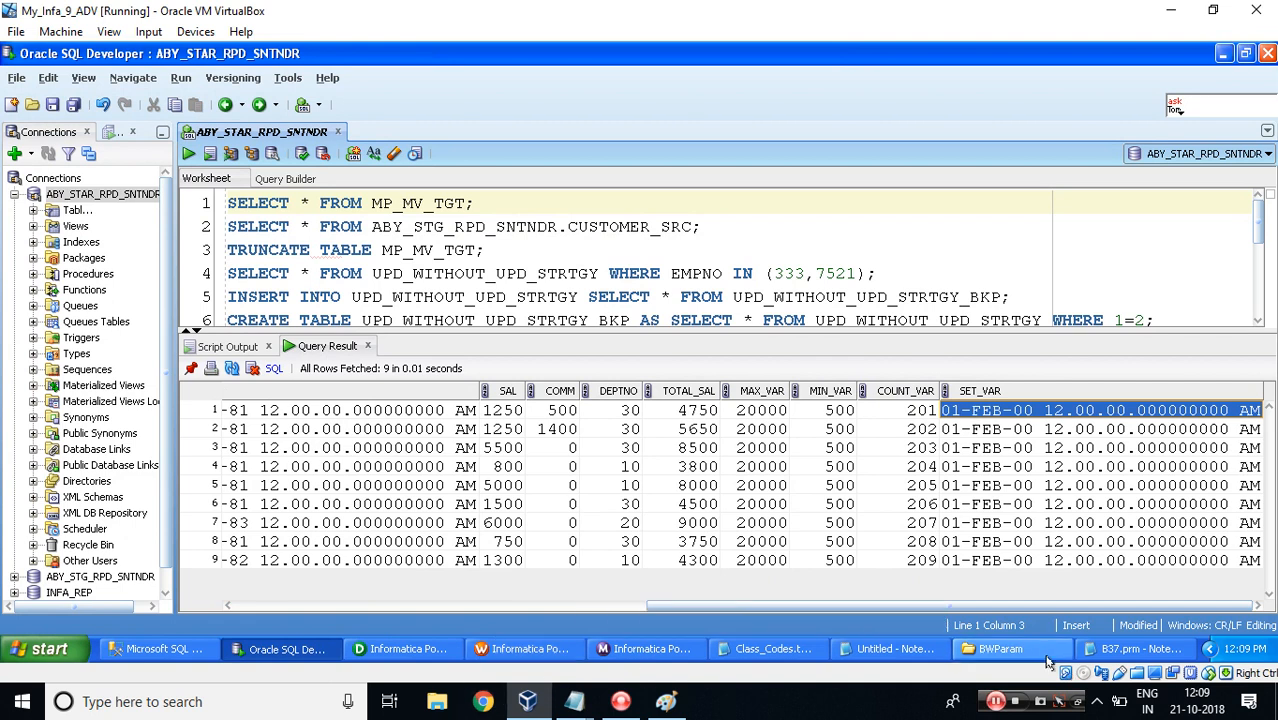
Delete the $$mv_SET_DATE line from the session section of B37.prm.
left_click(1132, 649)
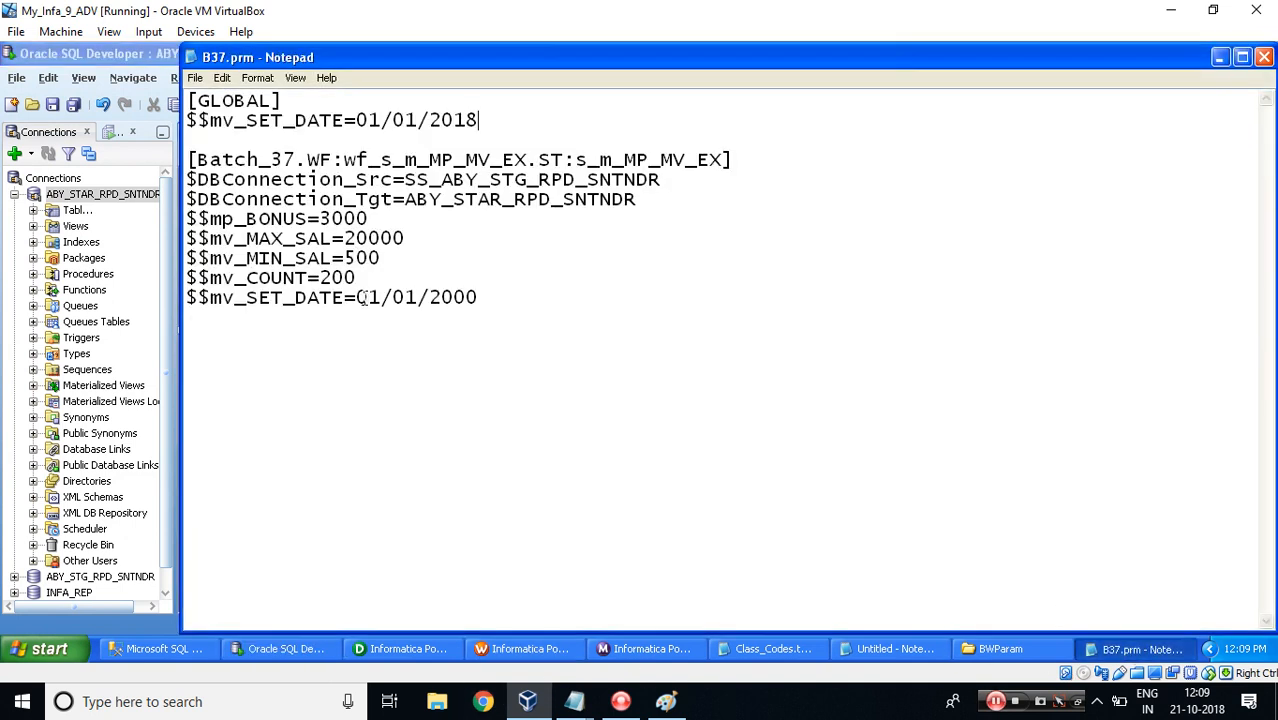
left_click_drag(357, 297, 723, 158)
left_click_drag(483, 300, 365, 298)
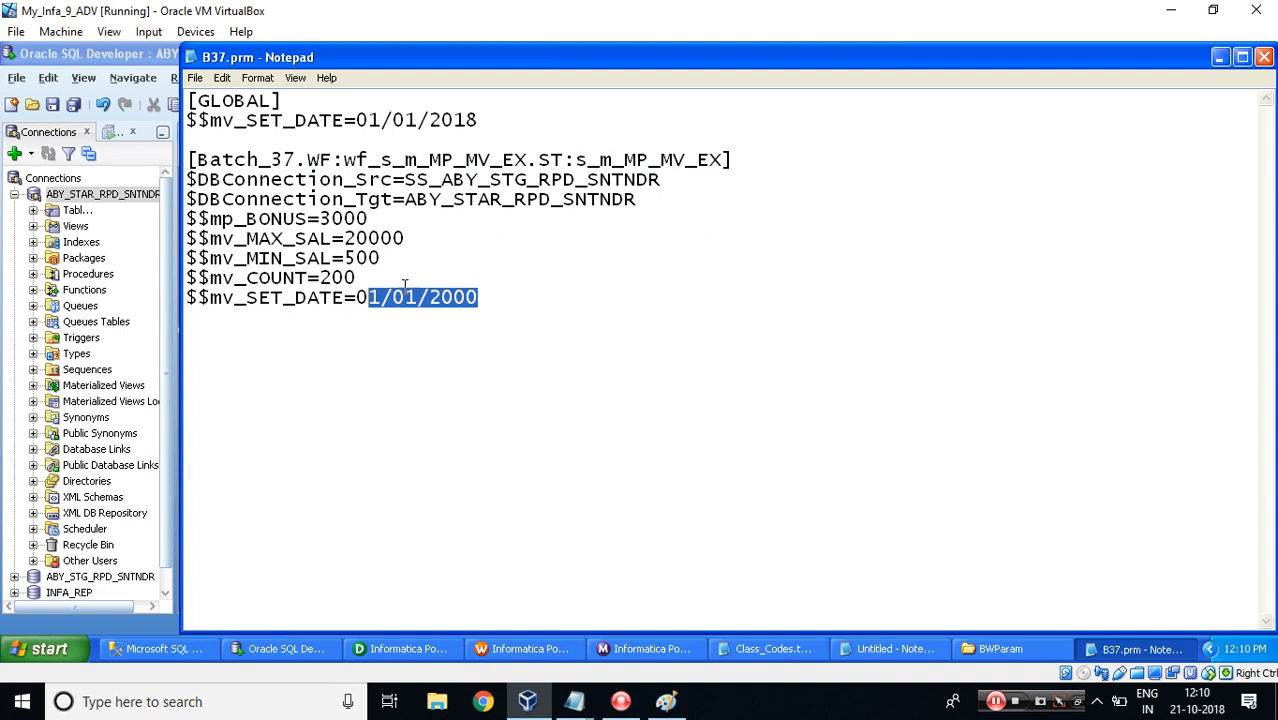
left_click(485, 299)
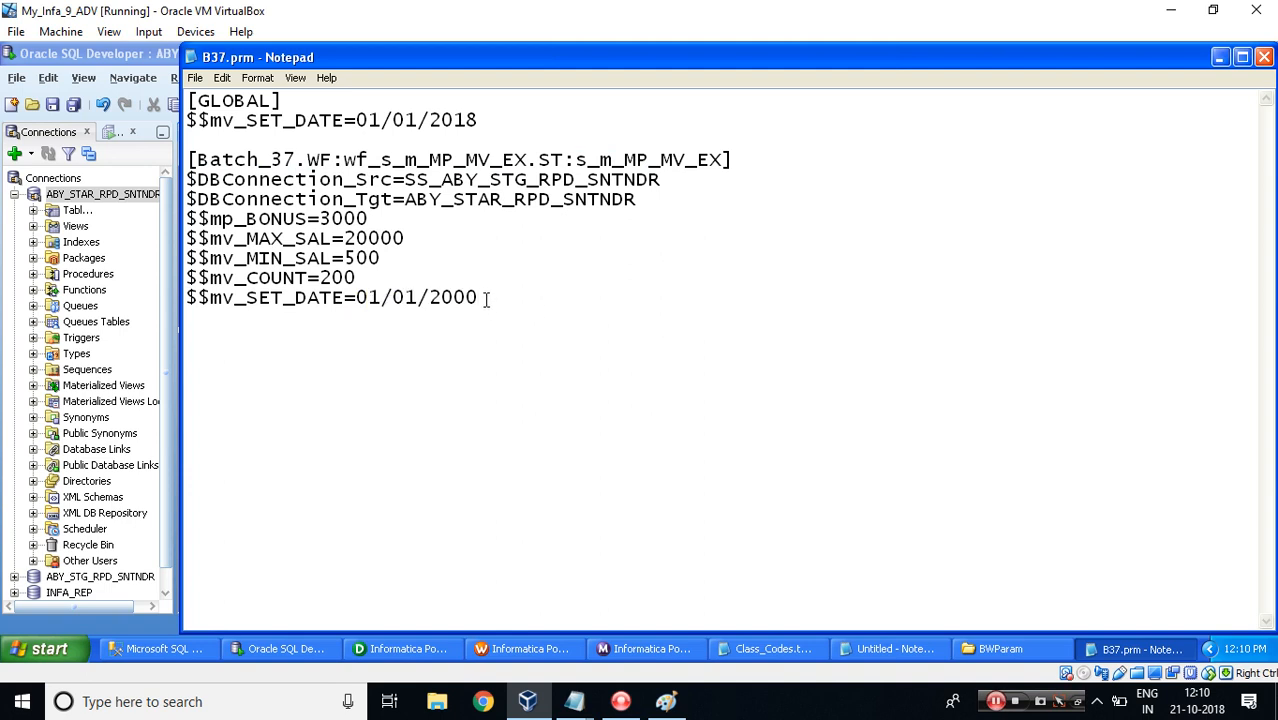
key("shift+Home")
key("BackSpace")
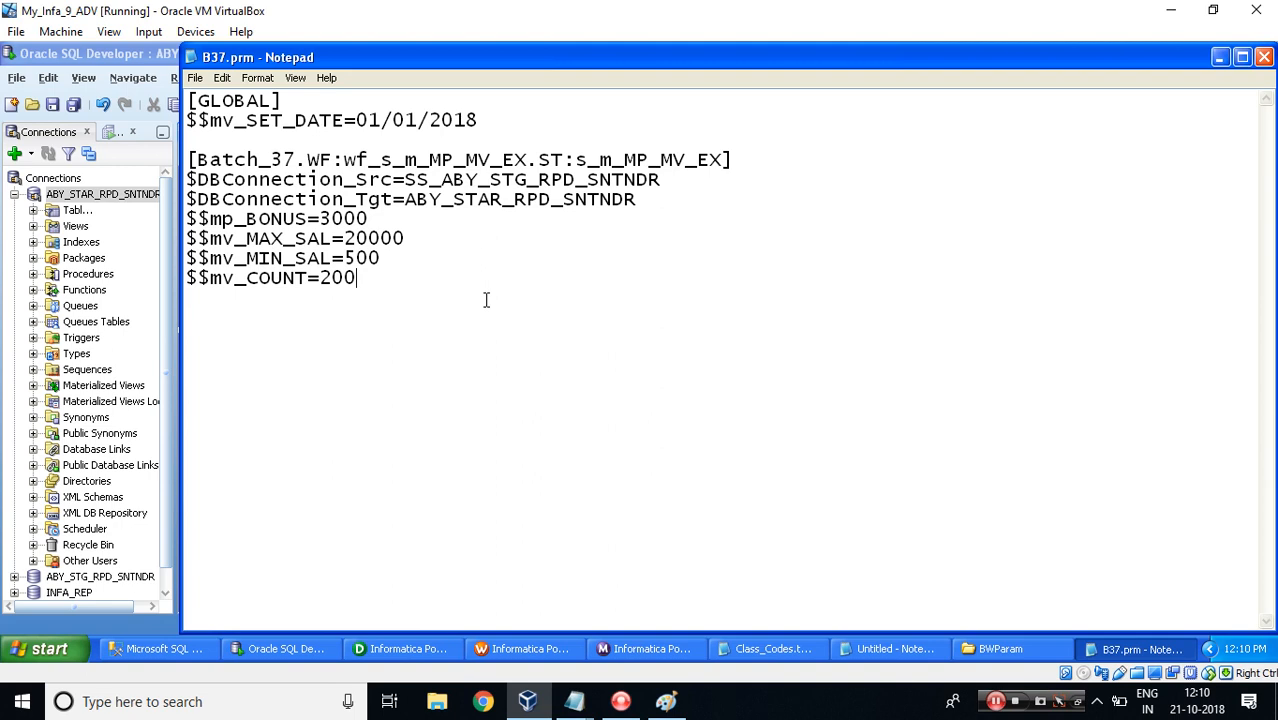
Restart the wf_s_m_MP_MV_EX workflow from the Workflow Monitor and select the new session run.
key("alt+Tab")
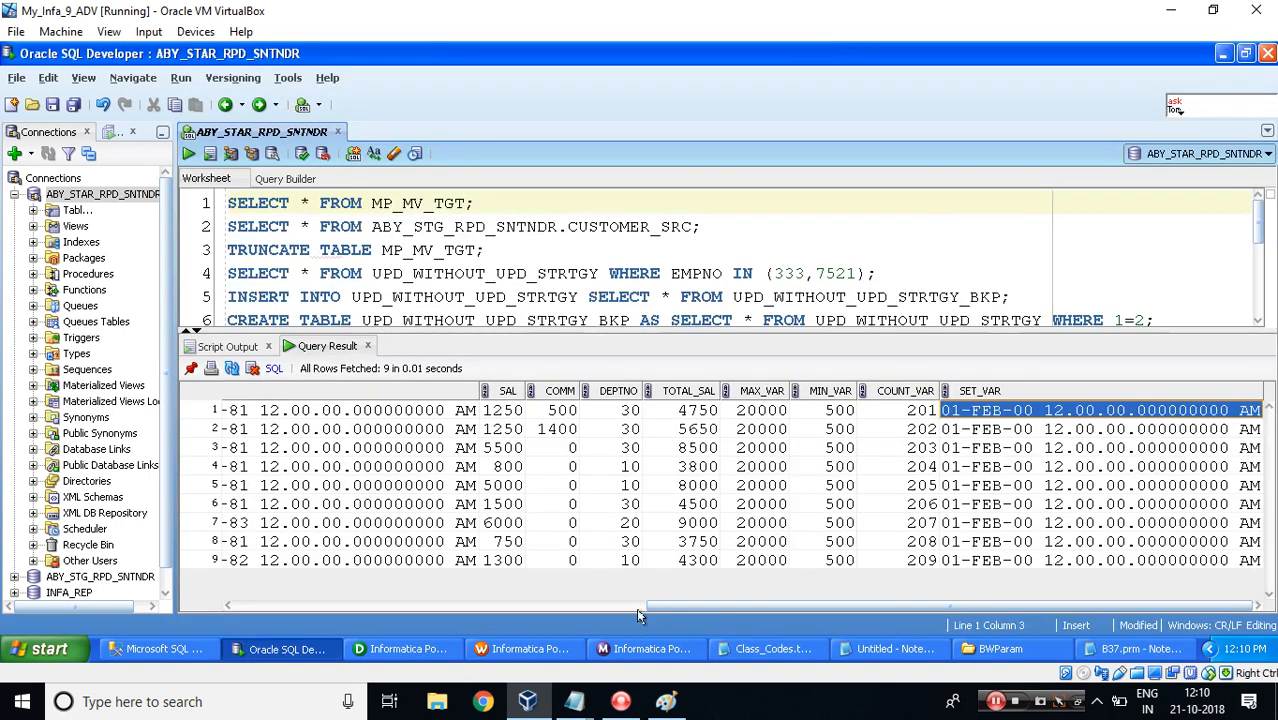
left_click(620, 650)
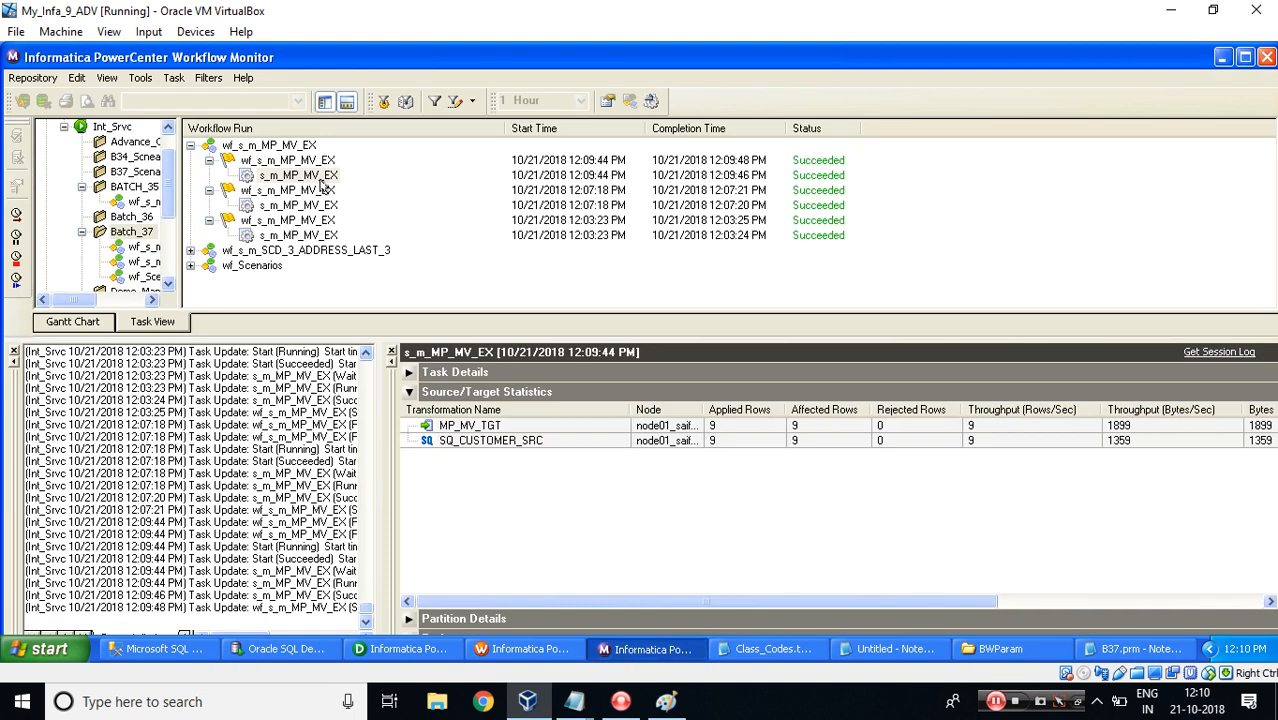
right_click(292, 162)
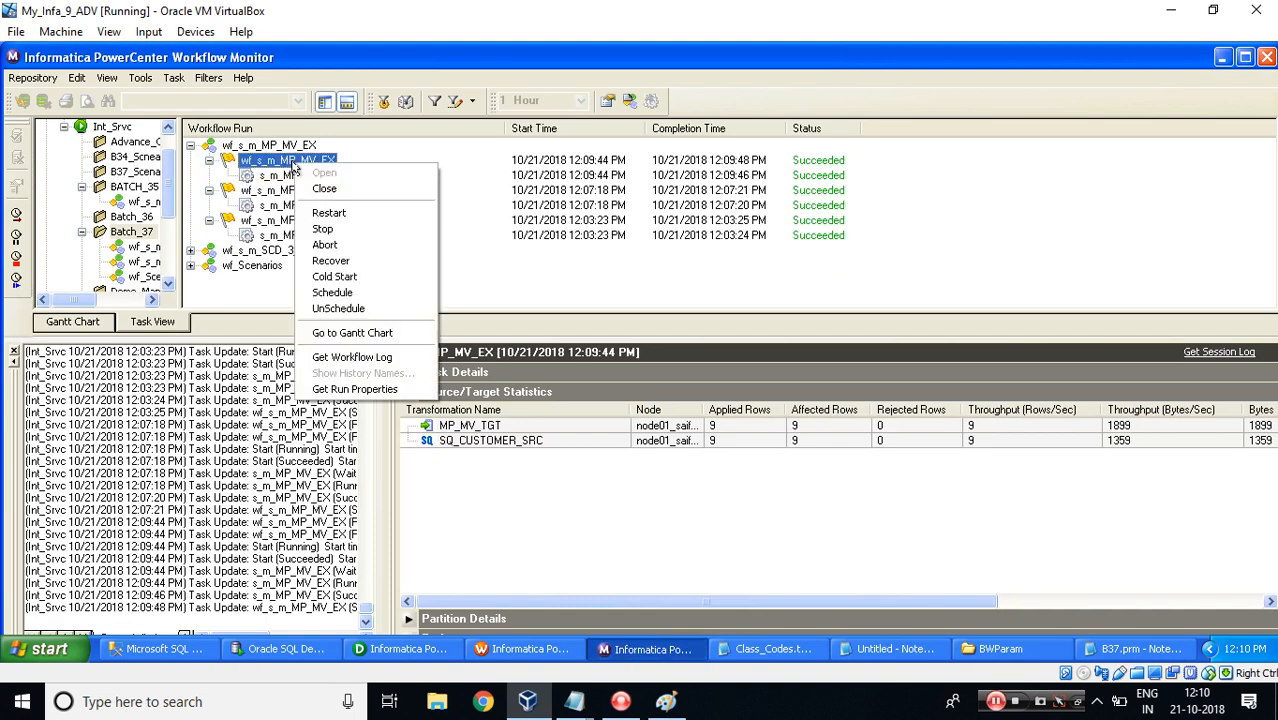
left_click(330, 213)
left_click(300, 175)
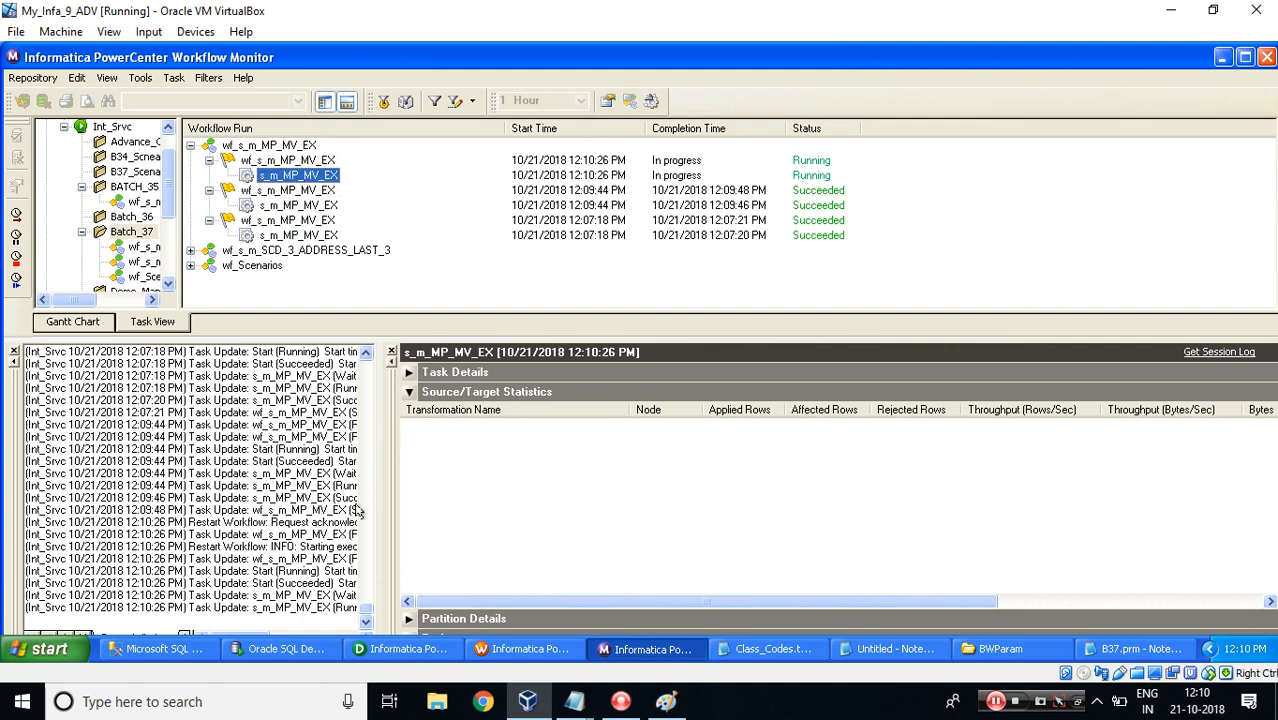
Re-execute the MP_MV_TGT query and check the SET_VAR column of the returned rows.
left_click(252, 648)
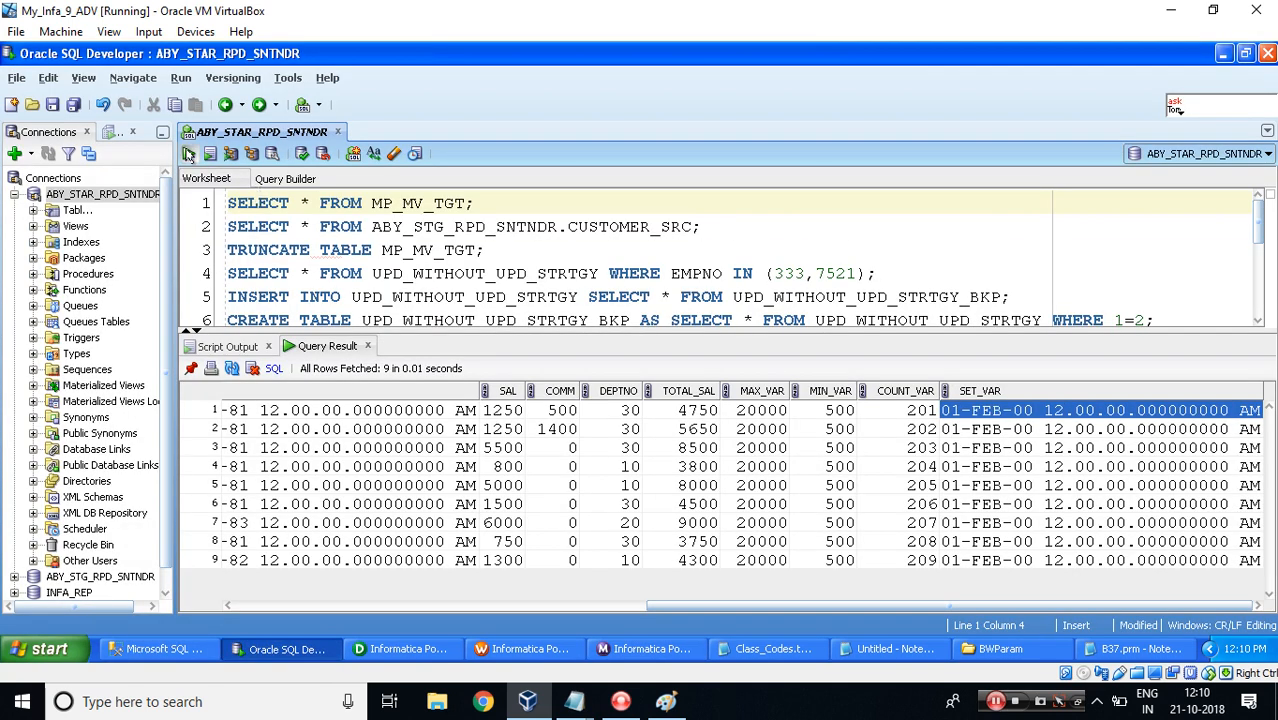
left_click(188, 153)
left_click_drag(480, 606, 916, 626)
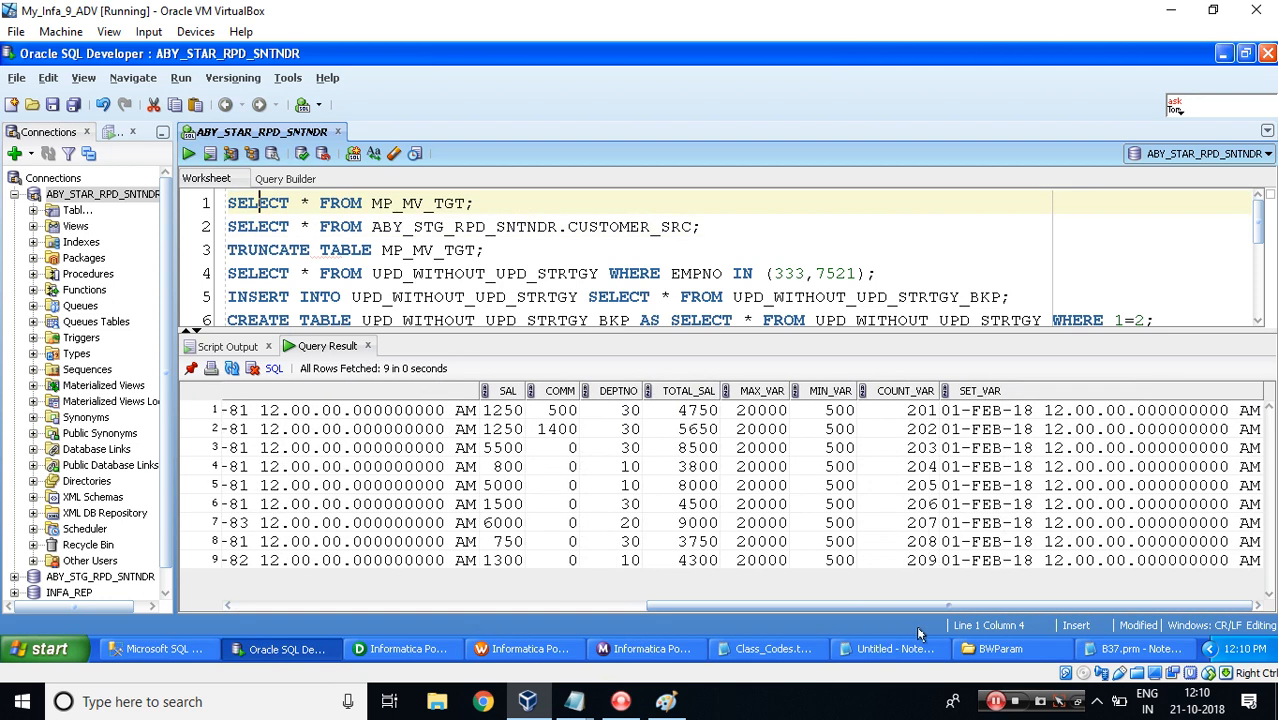
left_click(946, 418)
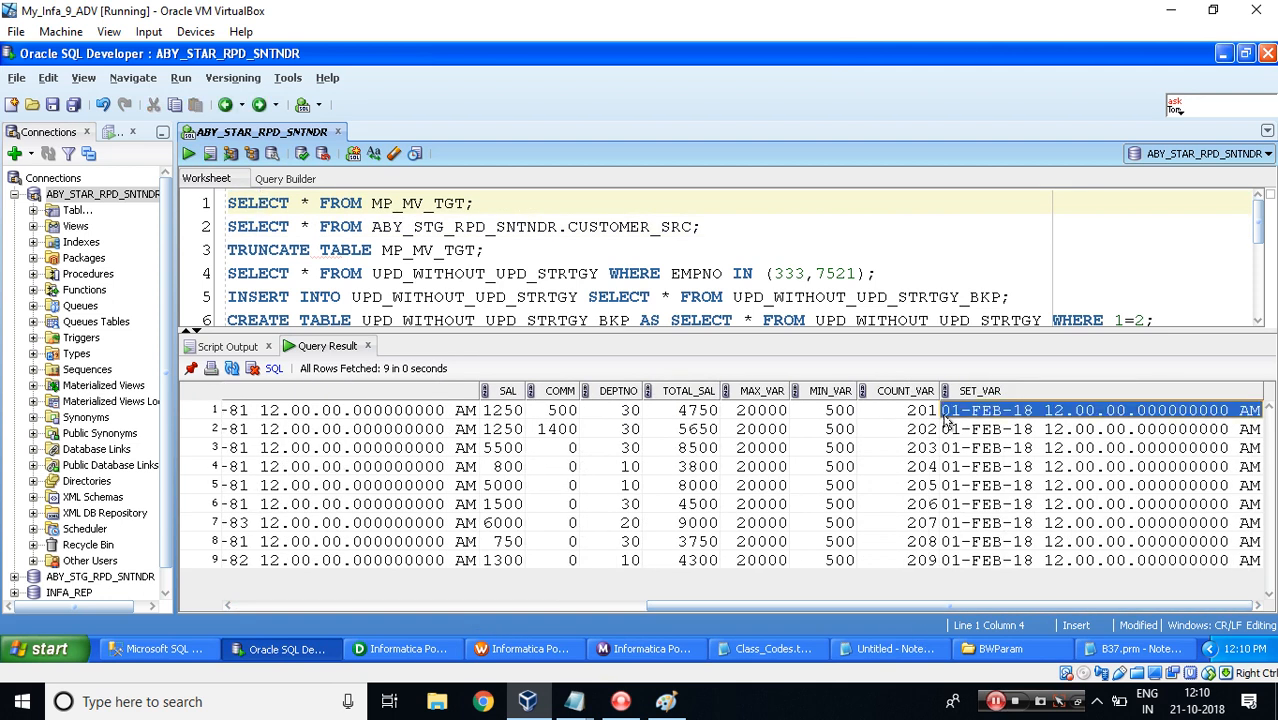
Duplicate the whole s_m_MP_MV_EX session section below itself in B37.prm.
left_click(1135, 649)
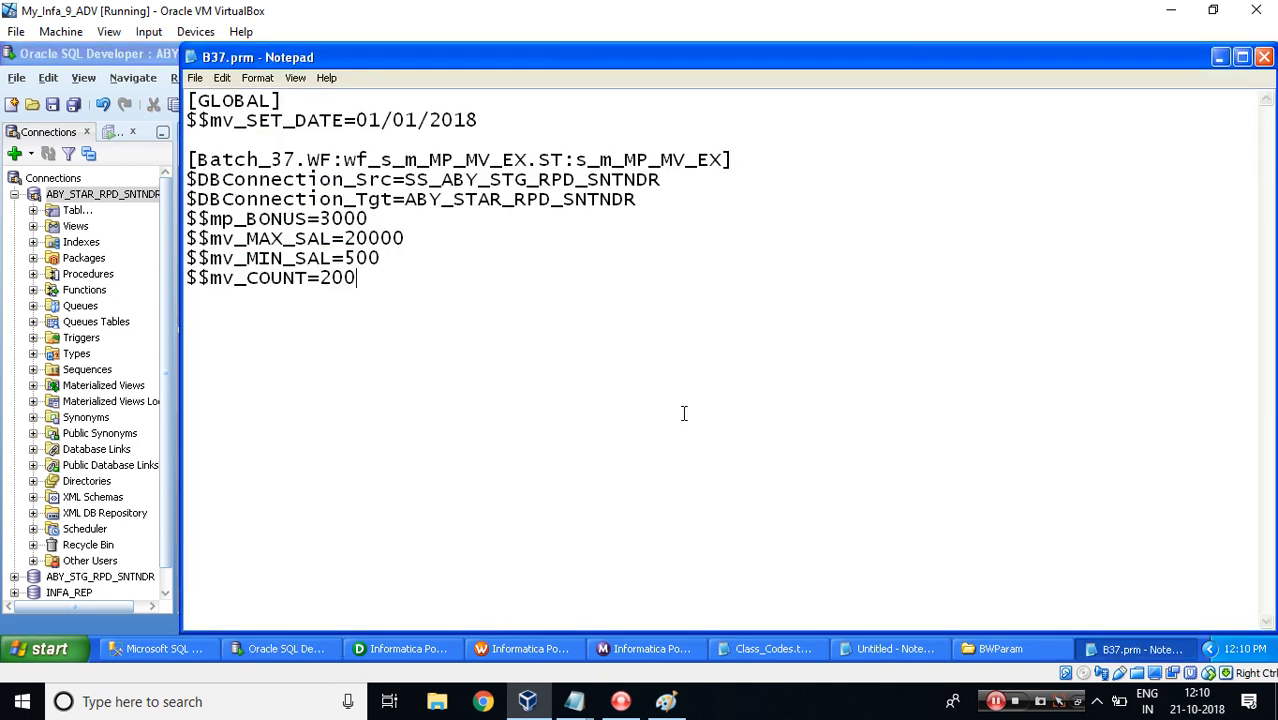
left_click(373, 277)
left_click_drag(188, 160, 375, 278)
key("ctrl+c")
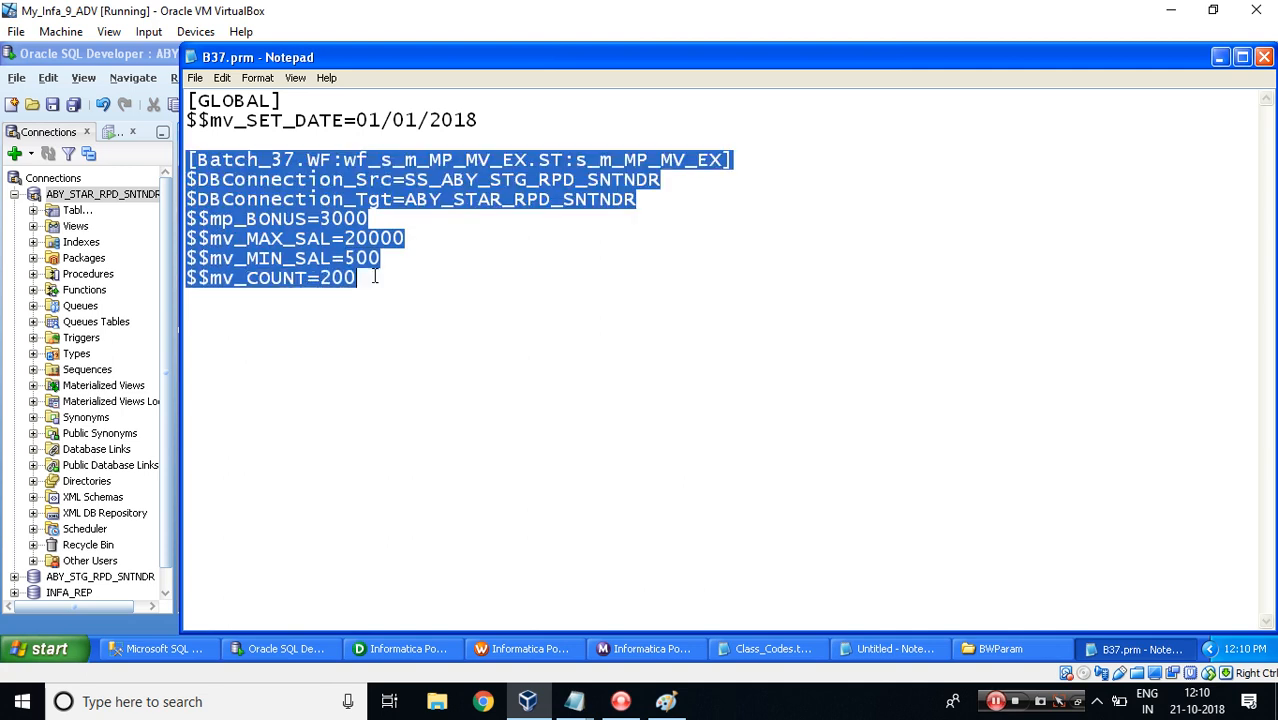
left_click(359, 279)
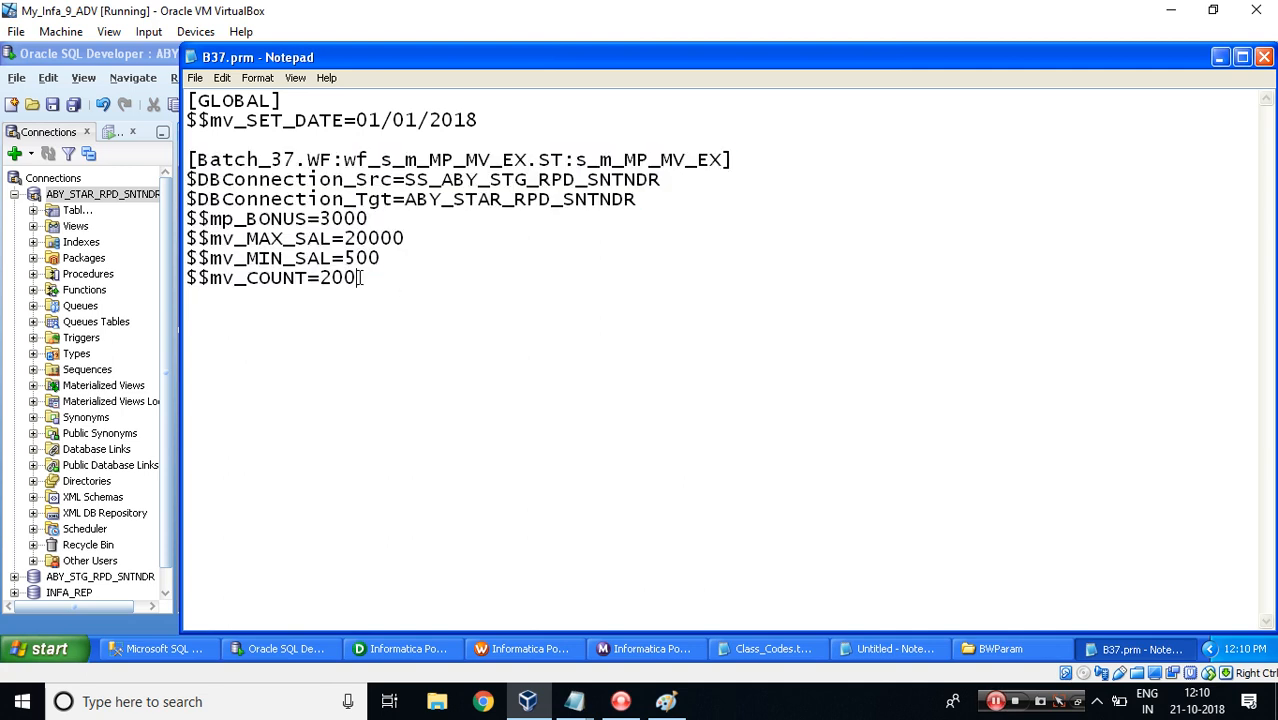
key("Return")
key("Return")
key("ctrl+v")
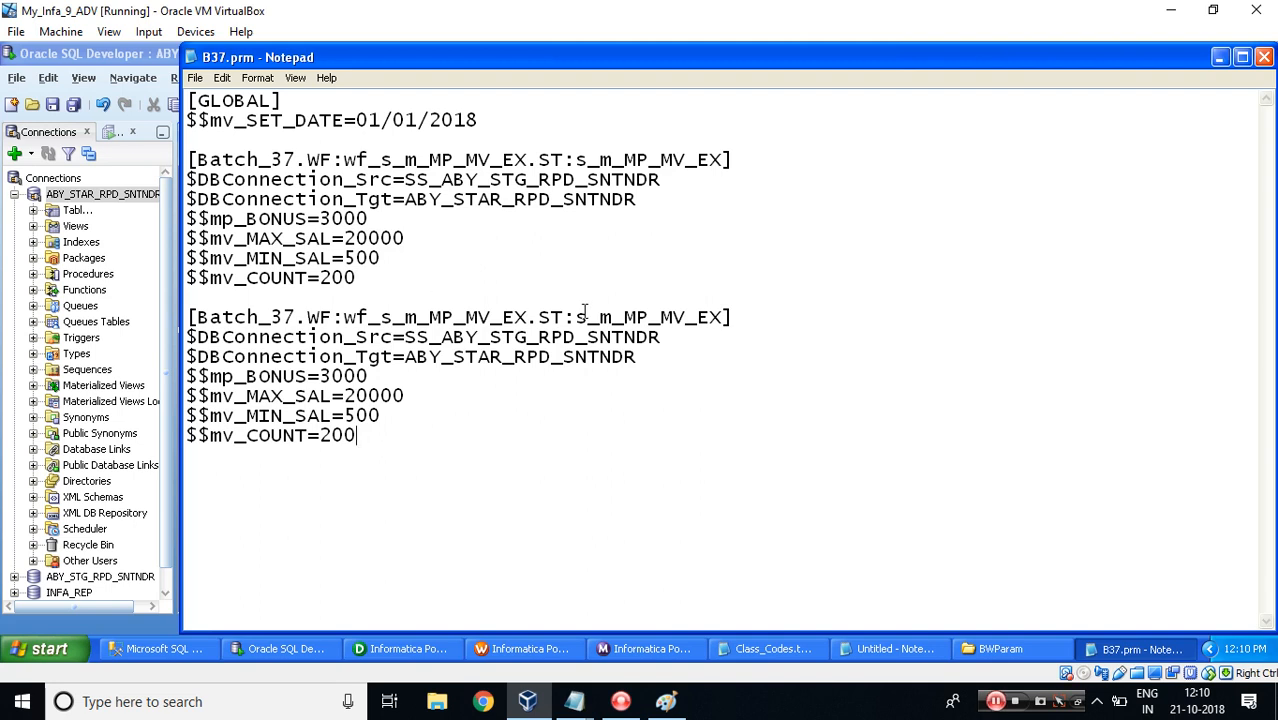
Rename the copied section's session to s_m_MP_MV_EX_TESY.
left_click(727, 317)
type("_TESY")
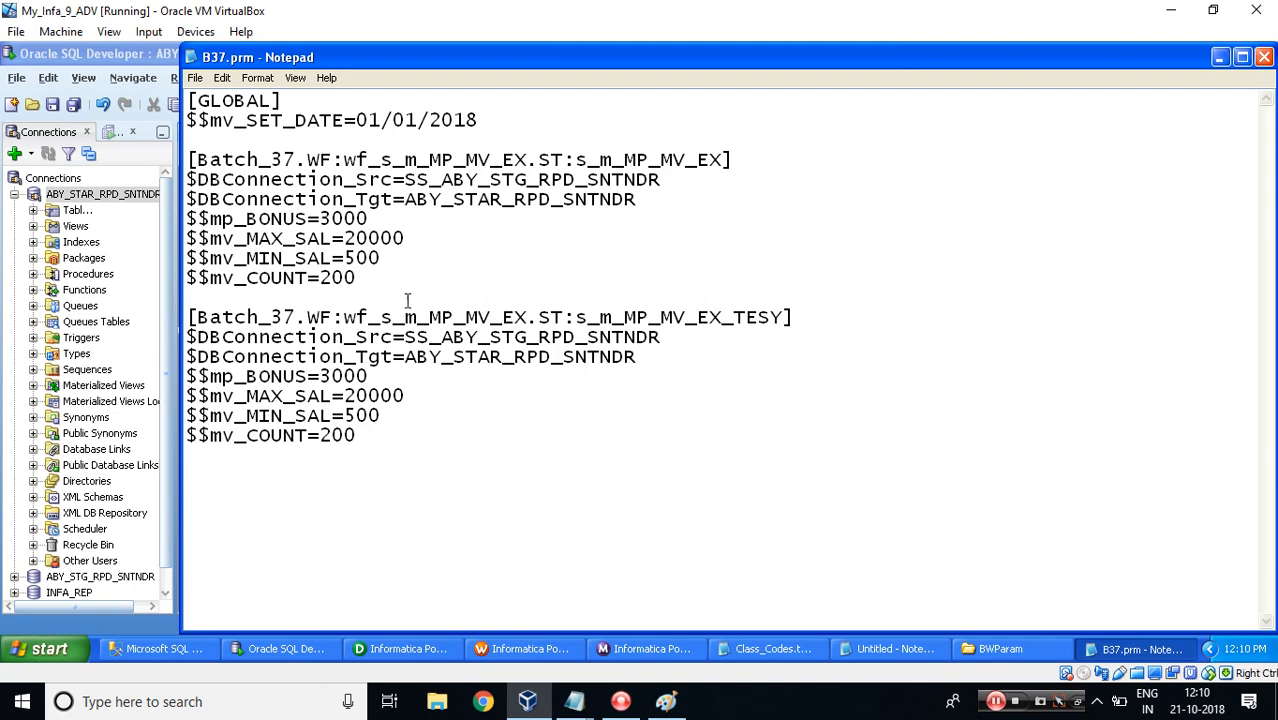
Set $$mv_COUNT to 500 in the original section and to 100 in the copied section.
left_click_drag(320, 278, 366, 283)
type("500")
left_click_drag(320, 435, 366, 434)
type("100")
Remove both $DBConnection lines from the copied section and add a blank line below the [GLOBAL] entry.
left_click_drag(661, 361, 155, 346)
key("ctrl+c")
key("Delete")
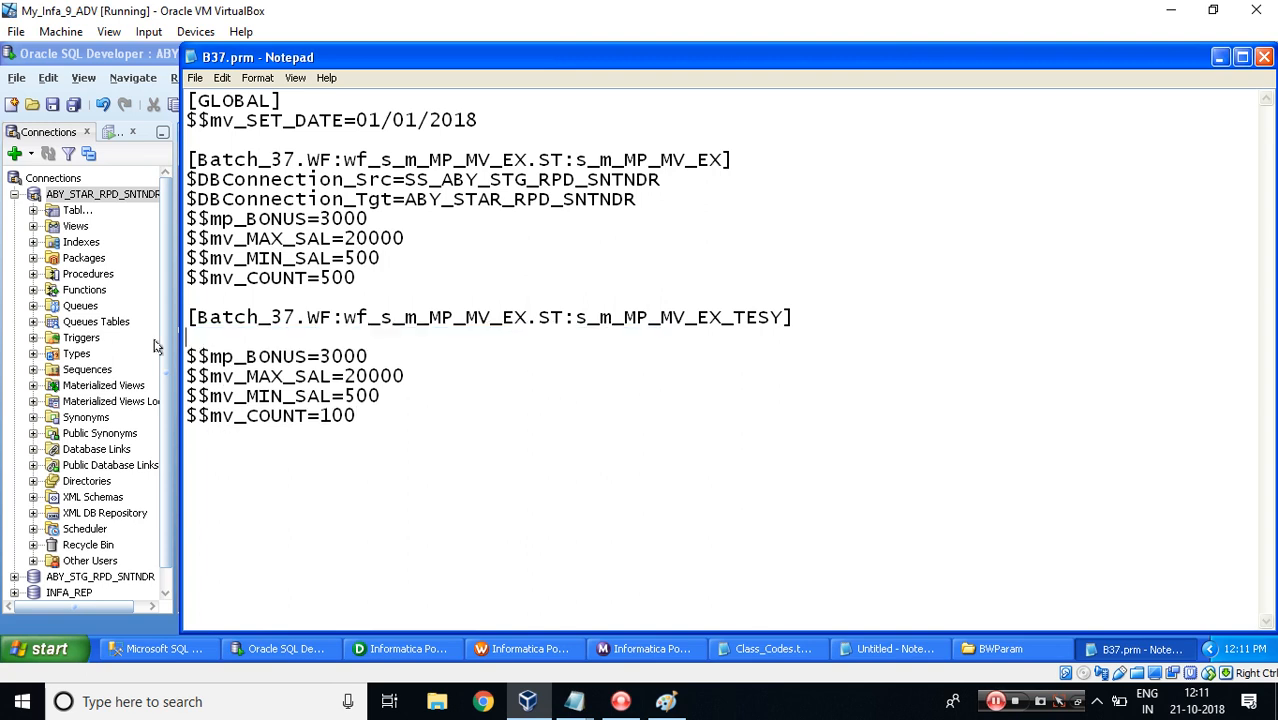
key("Return")
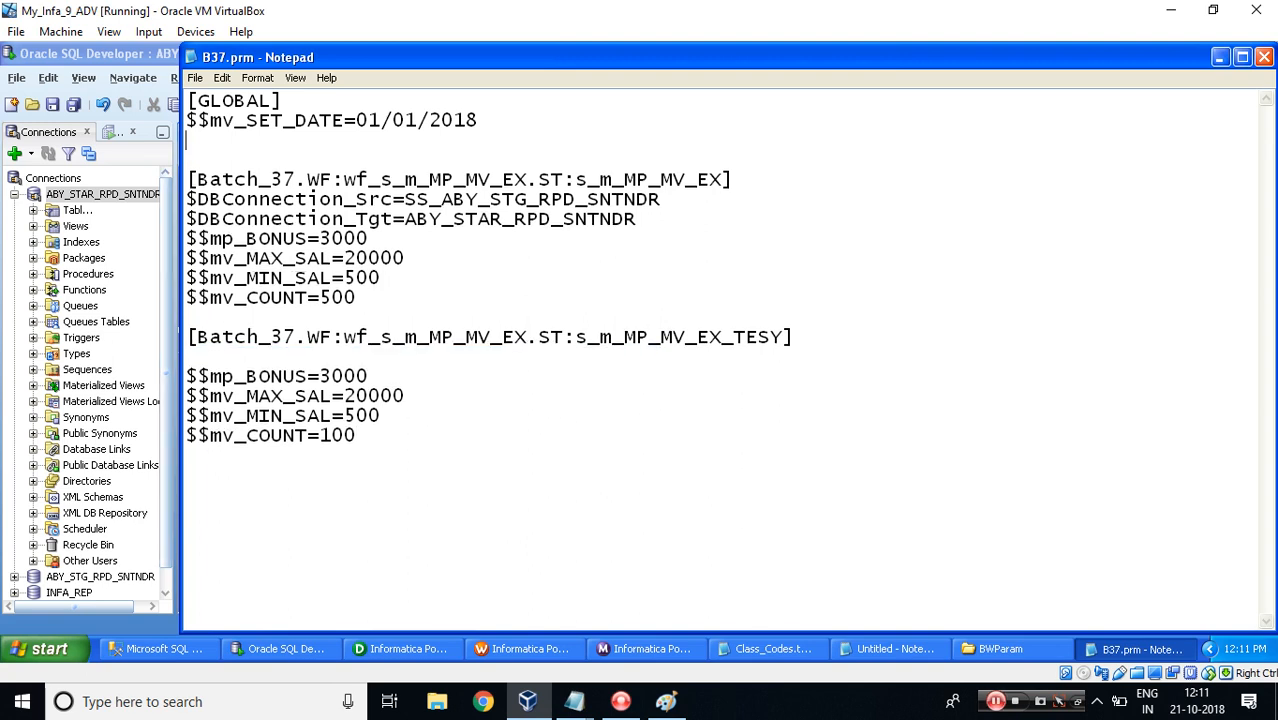
Paste the two $DBConnection lines under the [GLOBAL] entry and remove the blank line below the copied section's header.
key("ctrl+v")
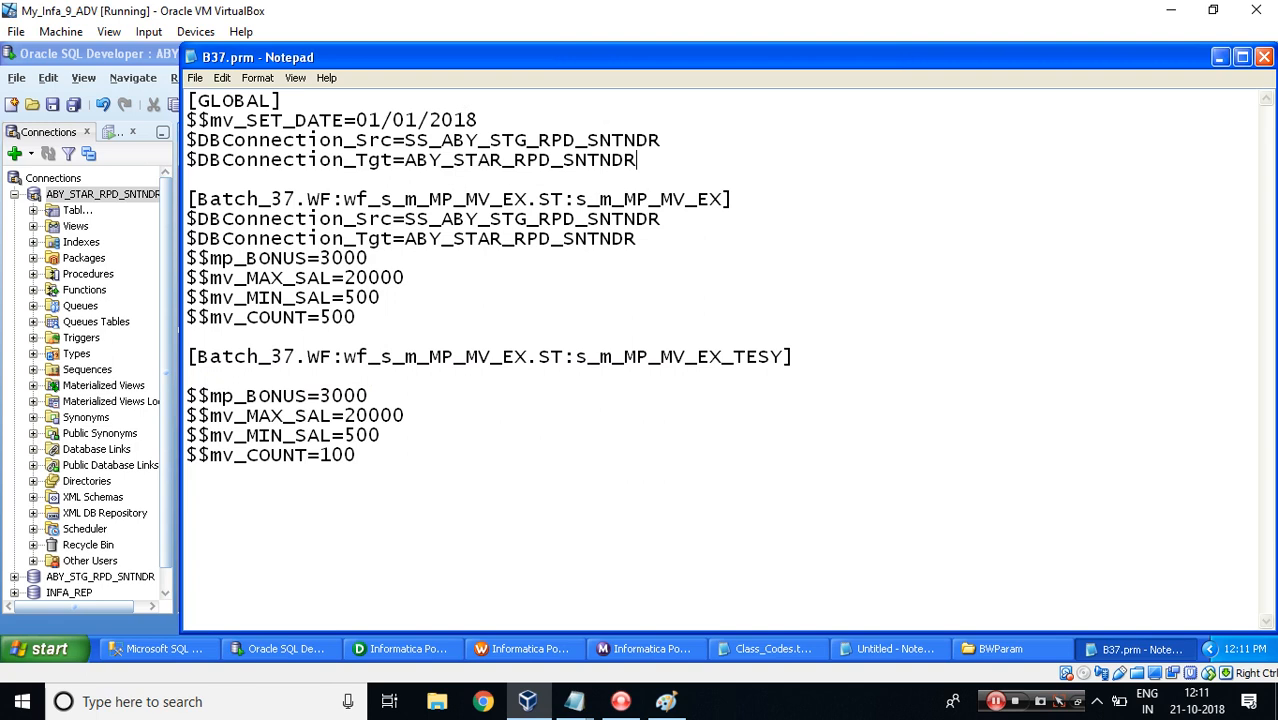
left_click(204, 376)
key("BackSpace")
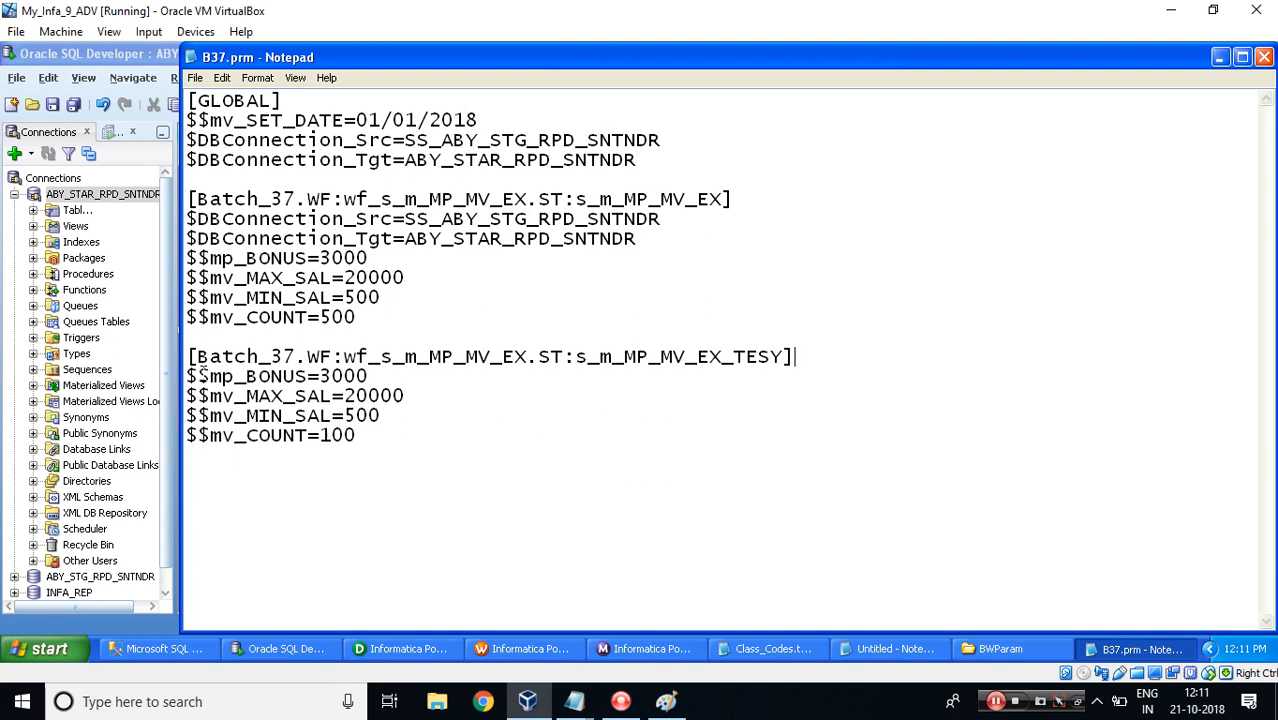
Delete both $DBConnection lines from the original s_m_MP_MV_EX session section.
left_click_drag(636, 238, 172, 218)
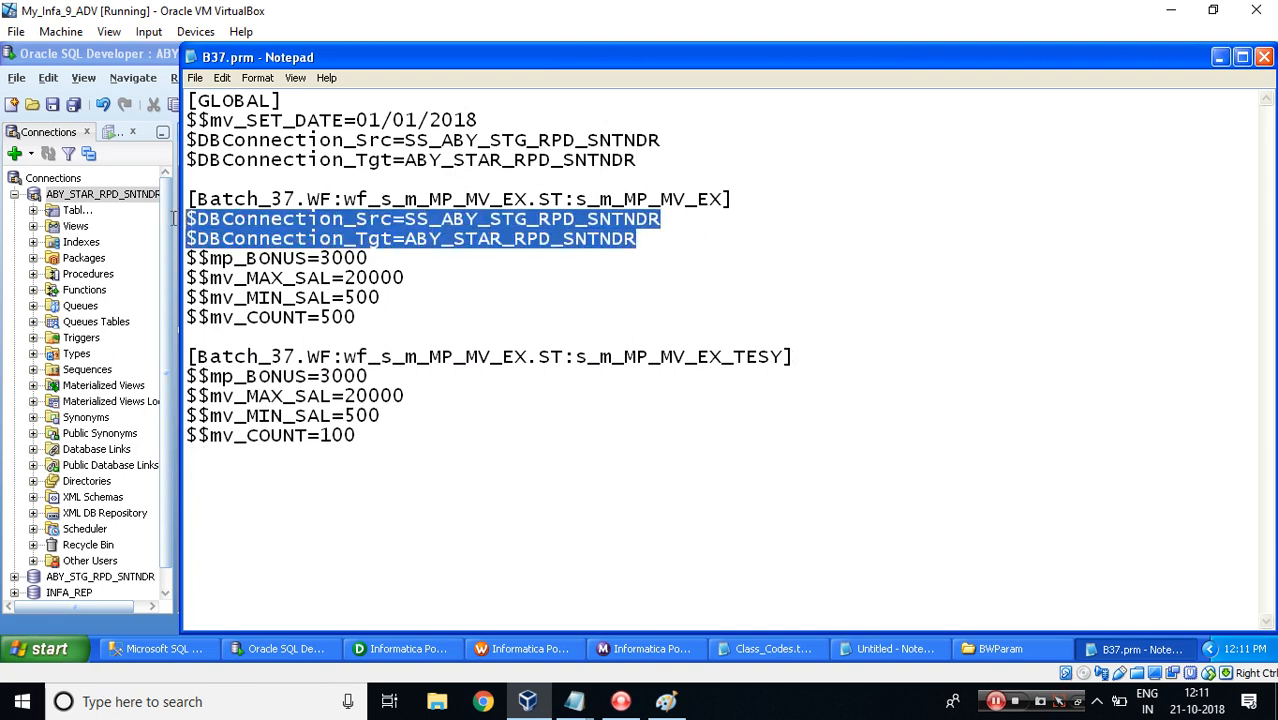
key("BackSpace")
key("BackSpace")
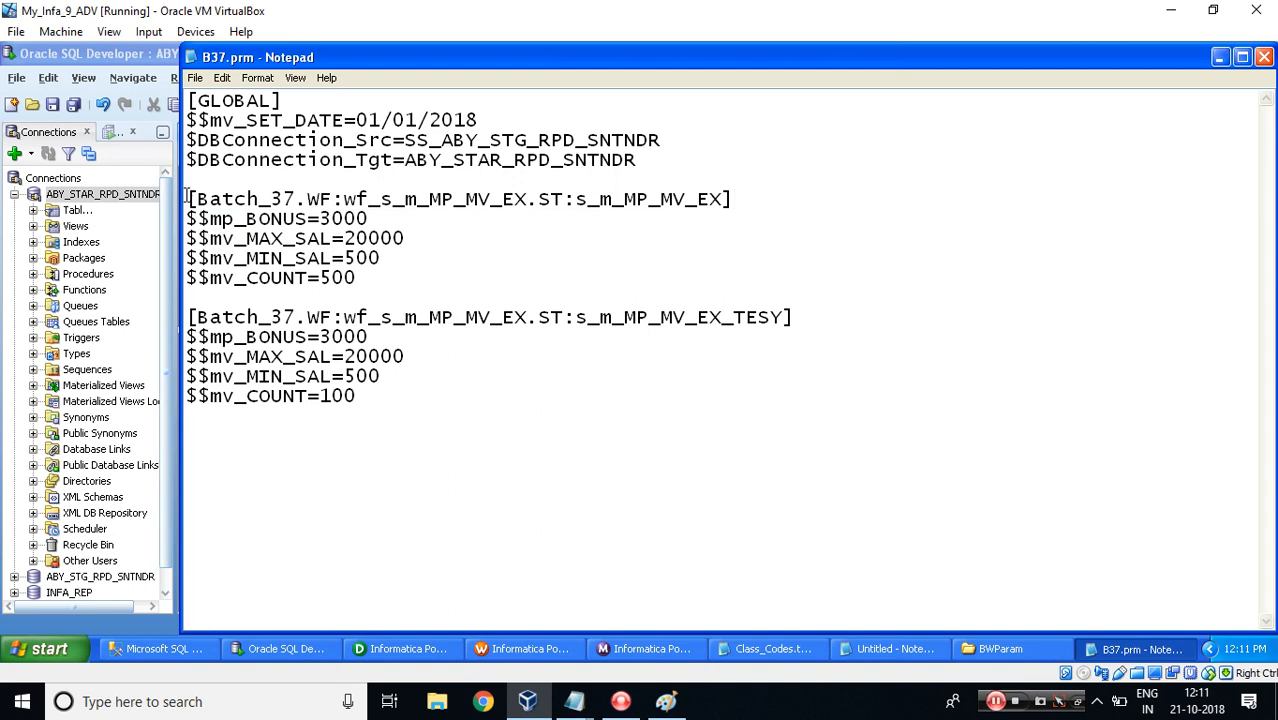
Review the [GLOBAL] entries and the two session-level sections of the parameter file.
left_click_drag(188, 198, 425, 440)
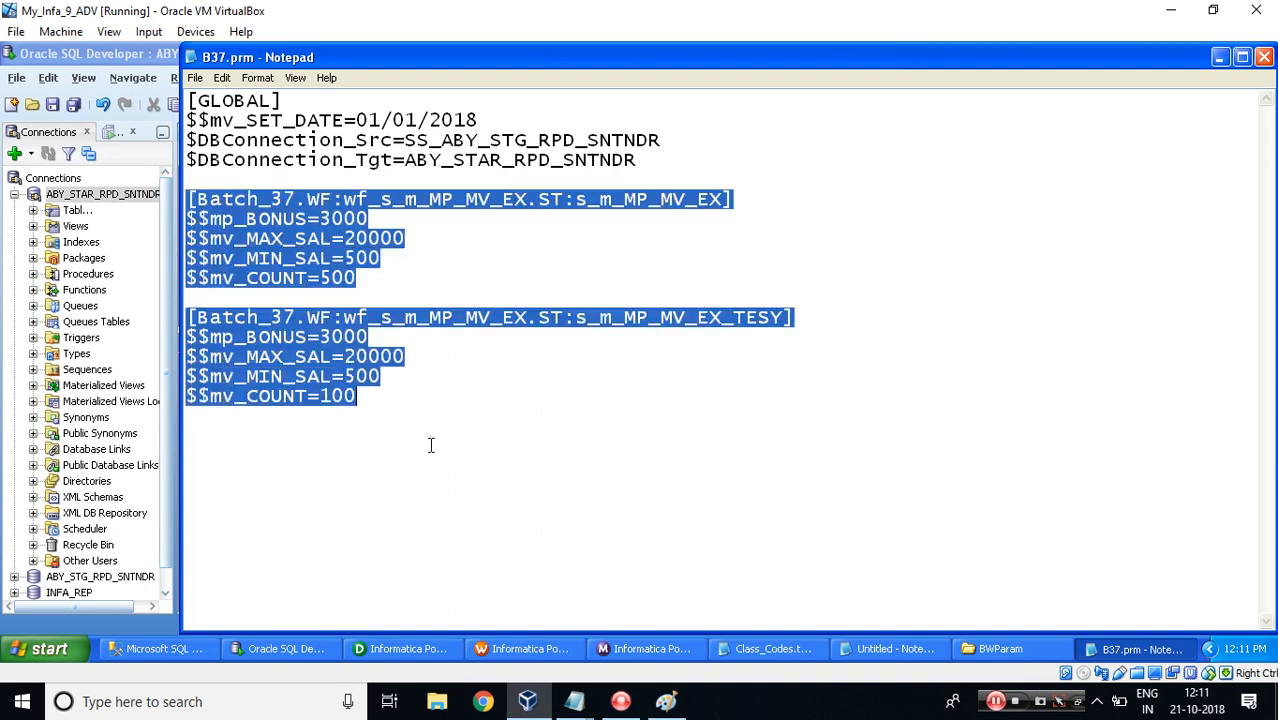
left_click_drag(650, 160, 175, 148)
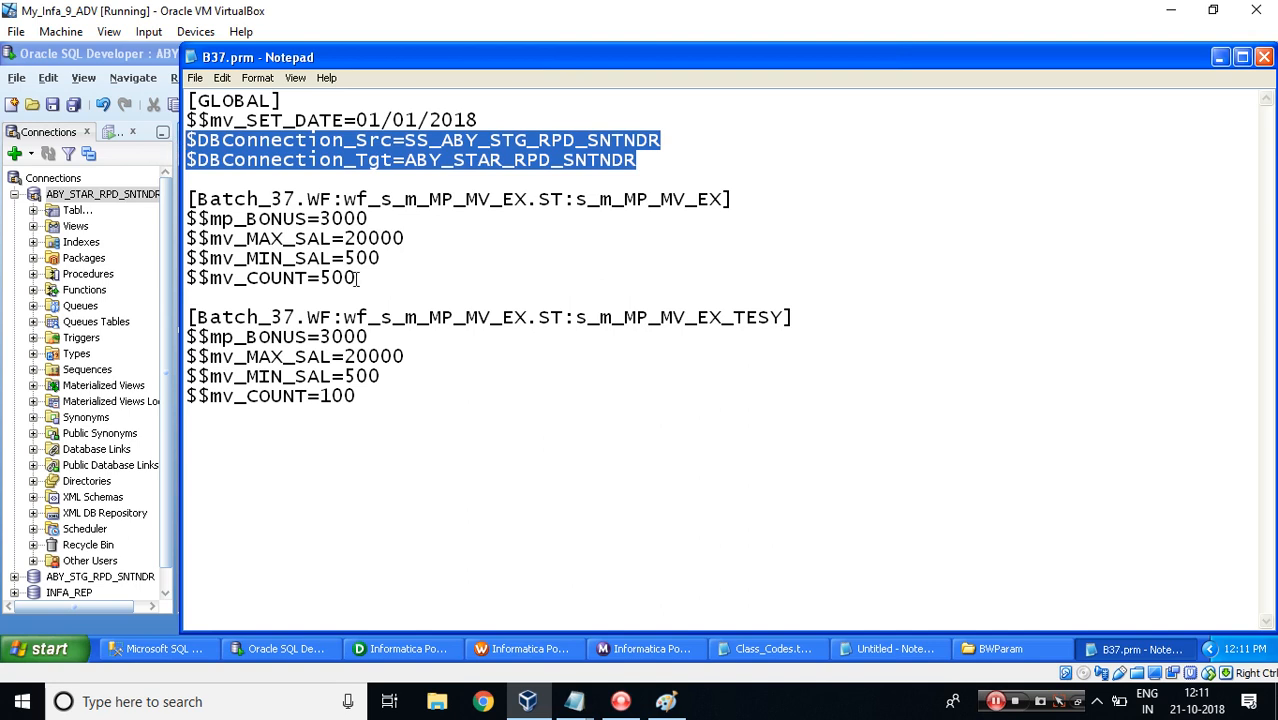
left_click_drag(357, 278, 188, 220)
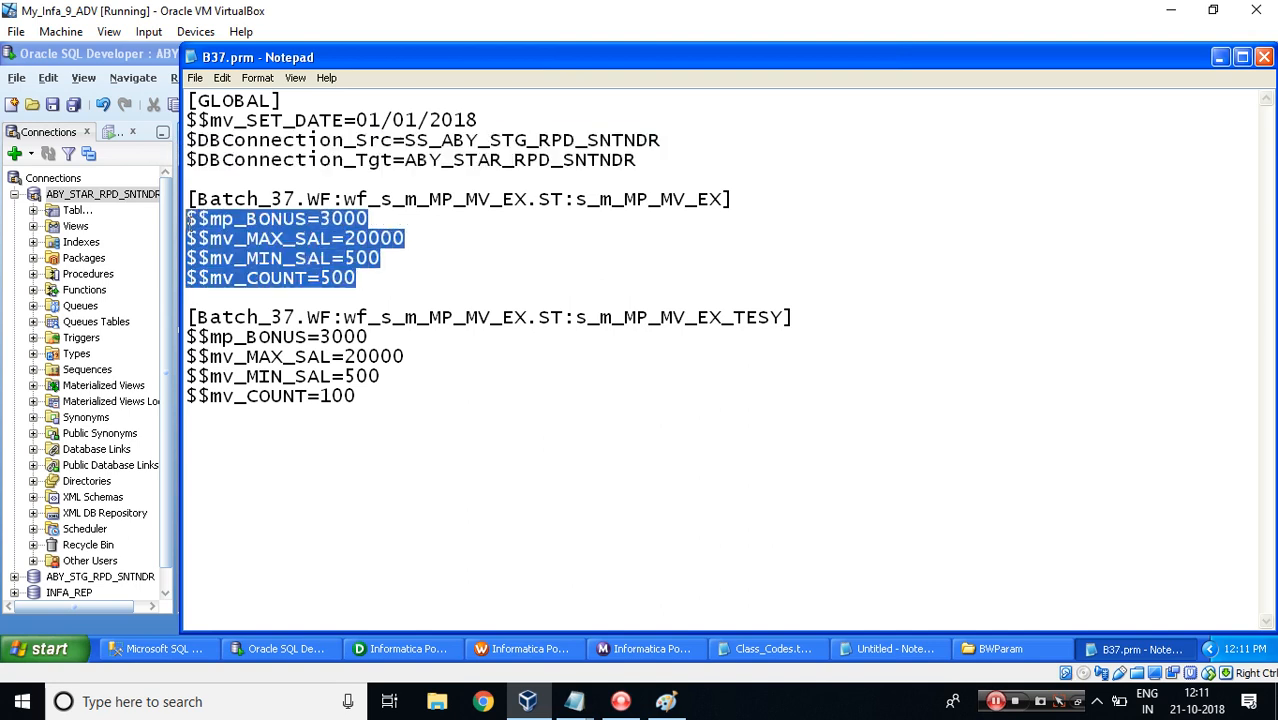
left_click_drag(270, 199, 466, 199)
left_click_drag(360, 396, 178, 338)
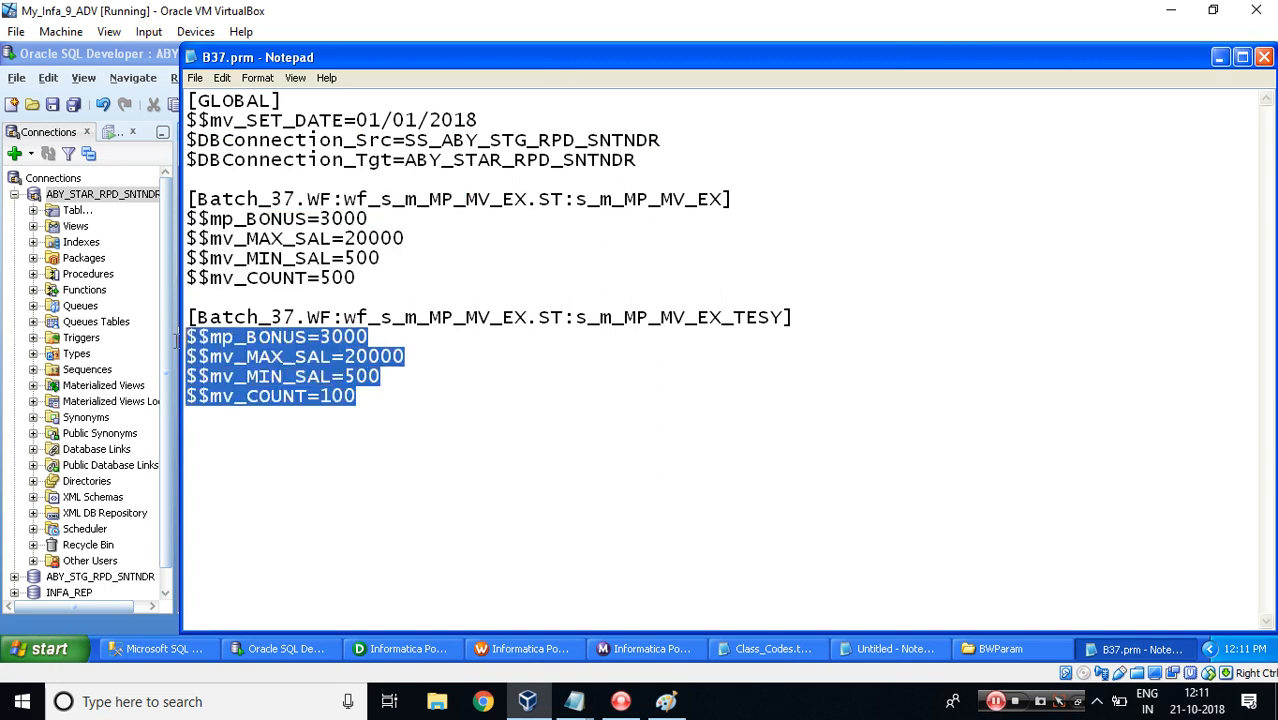
left_click_drag(343, 317, 549, 322)
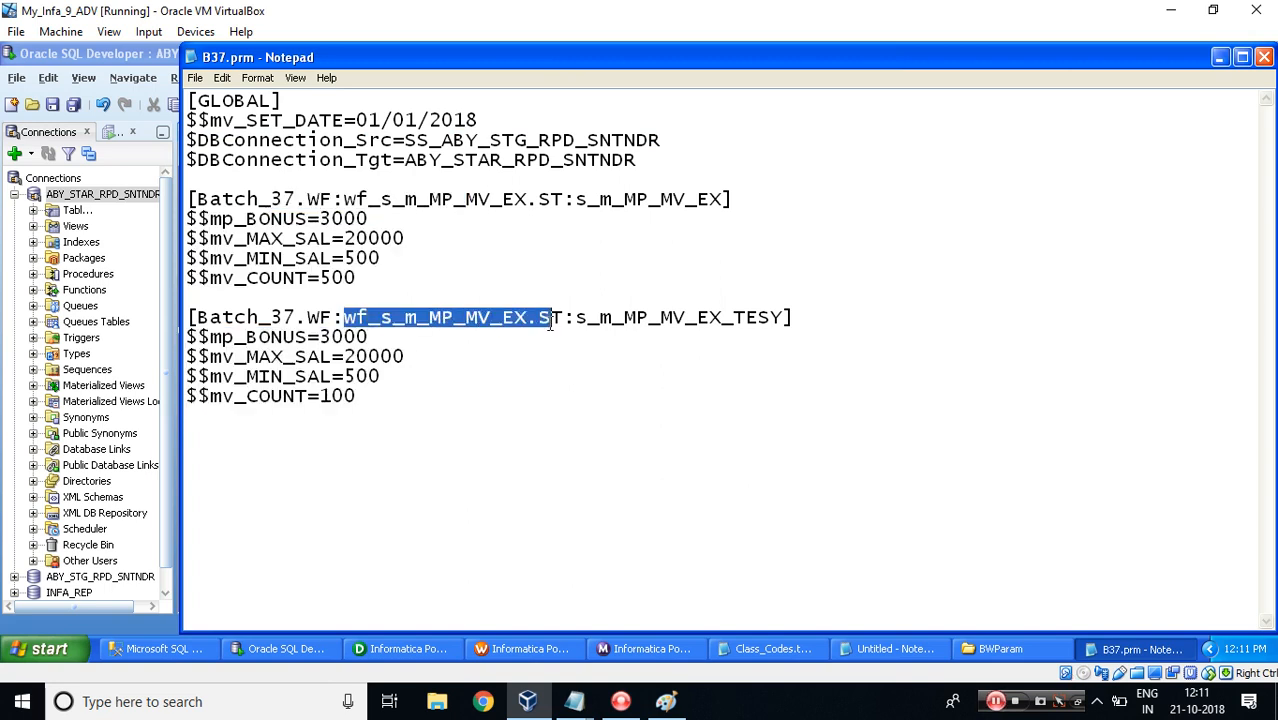
left_click(360, 396)
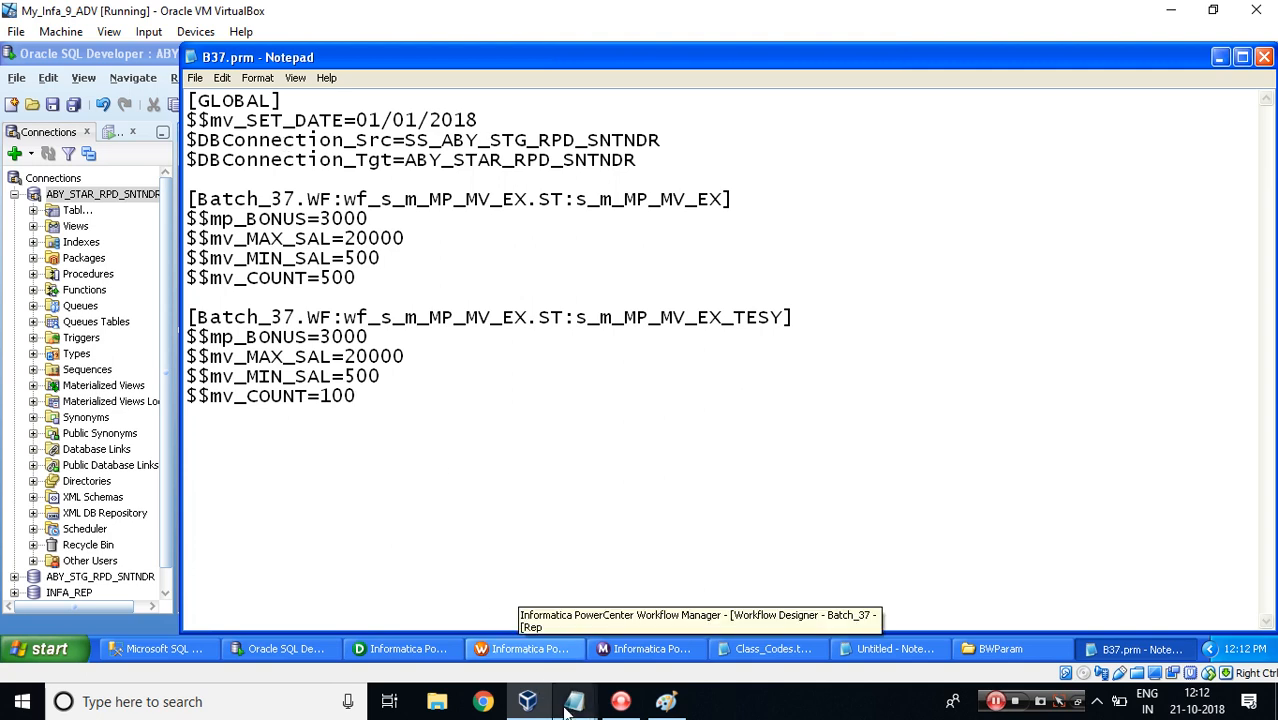
Switch to the MP_MV_CDC.txt notes and review the order in which a mapping variable looks for its value.
left_click(585, 614)
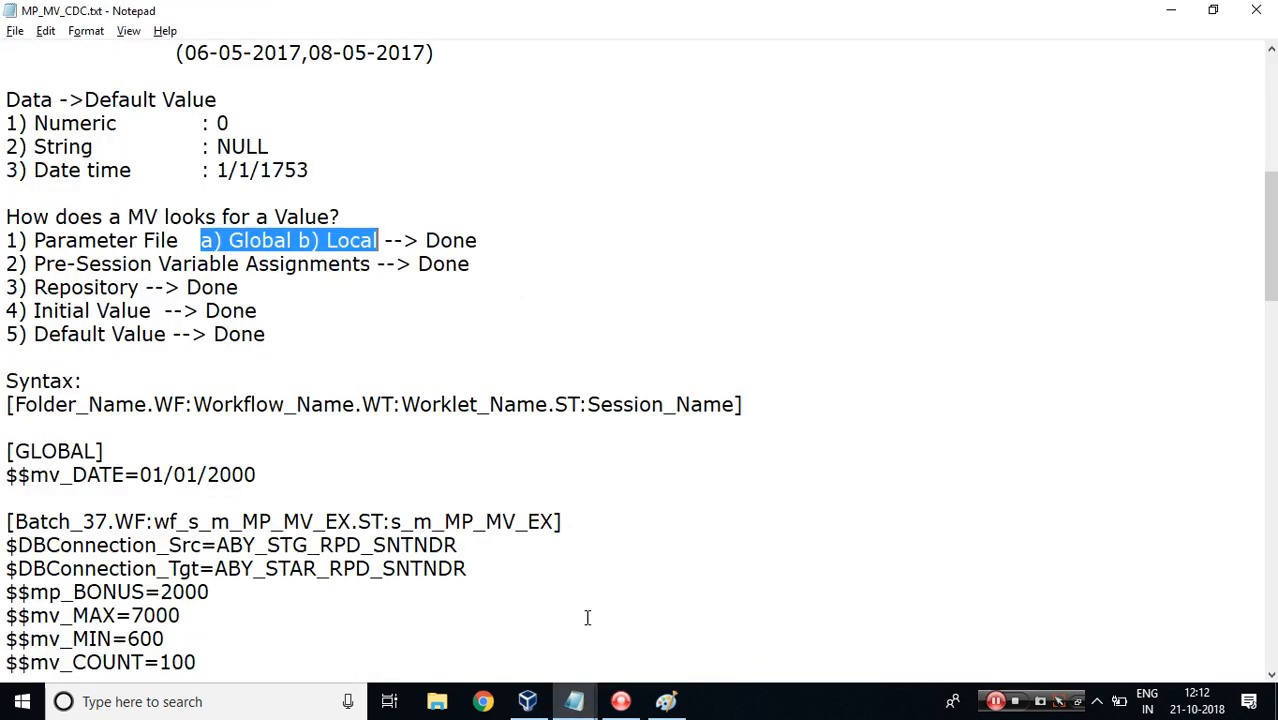
left_click_drag(292, 337, 4, 240)
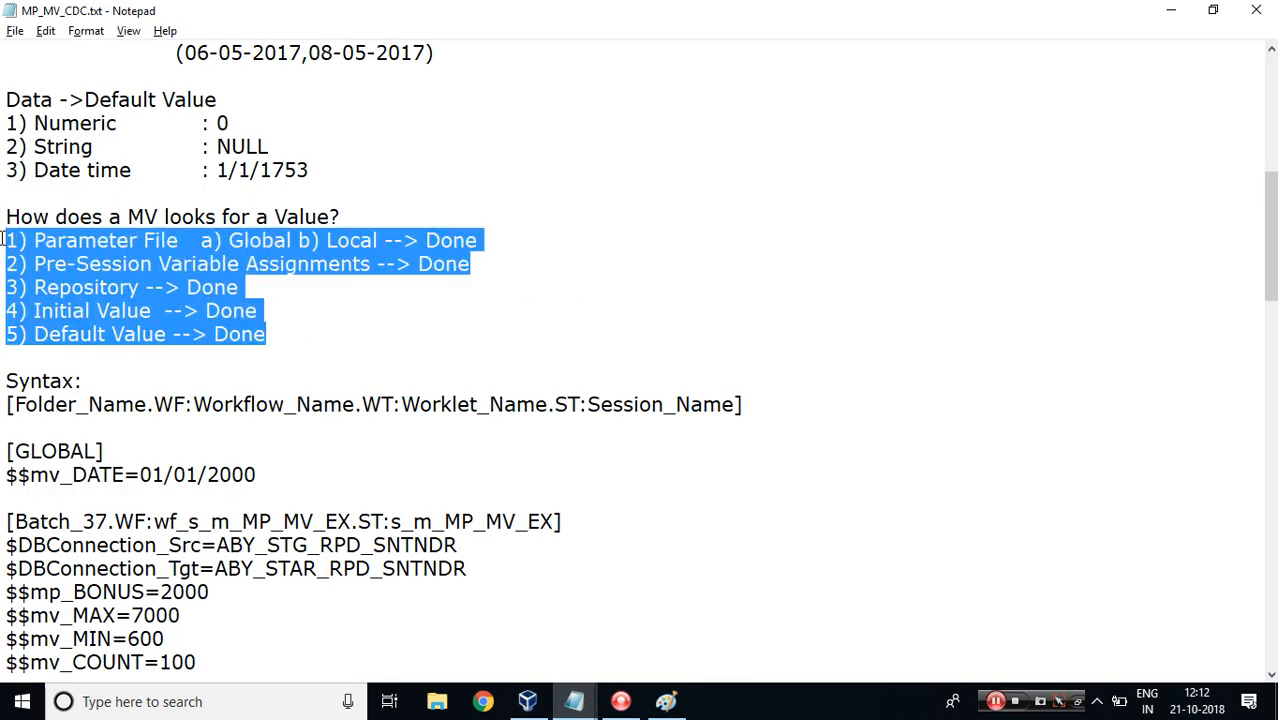
double_click(90, 241)
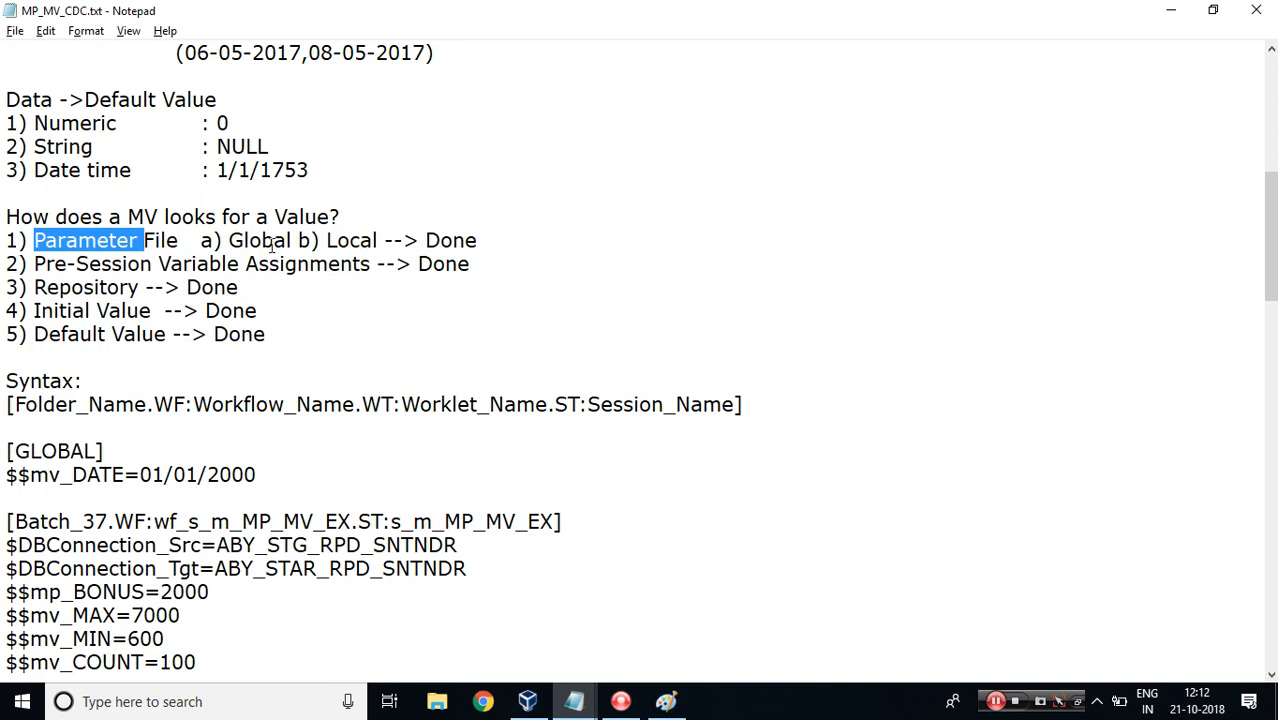
double_click(86, 264)
double_click(68, 288)
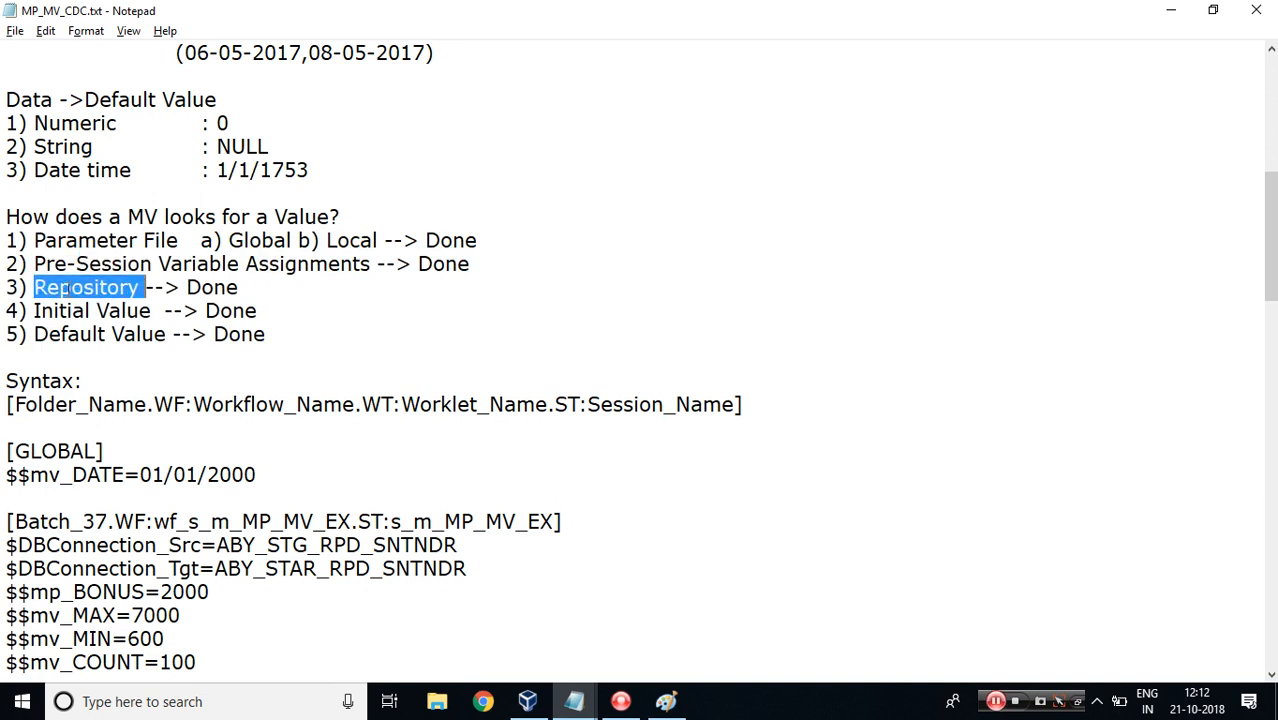
double_click(75, 311)
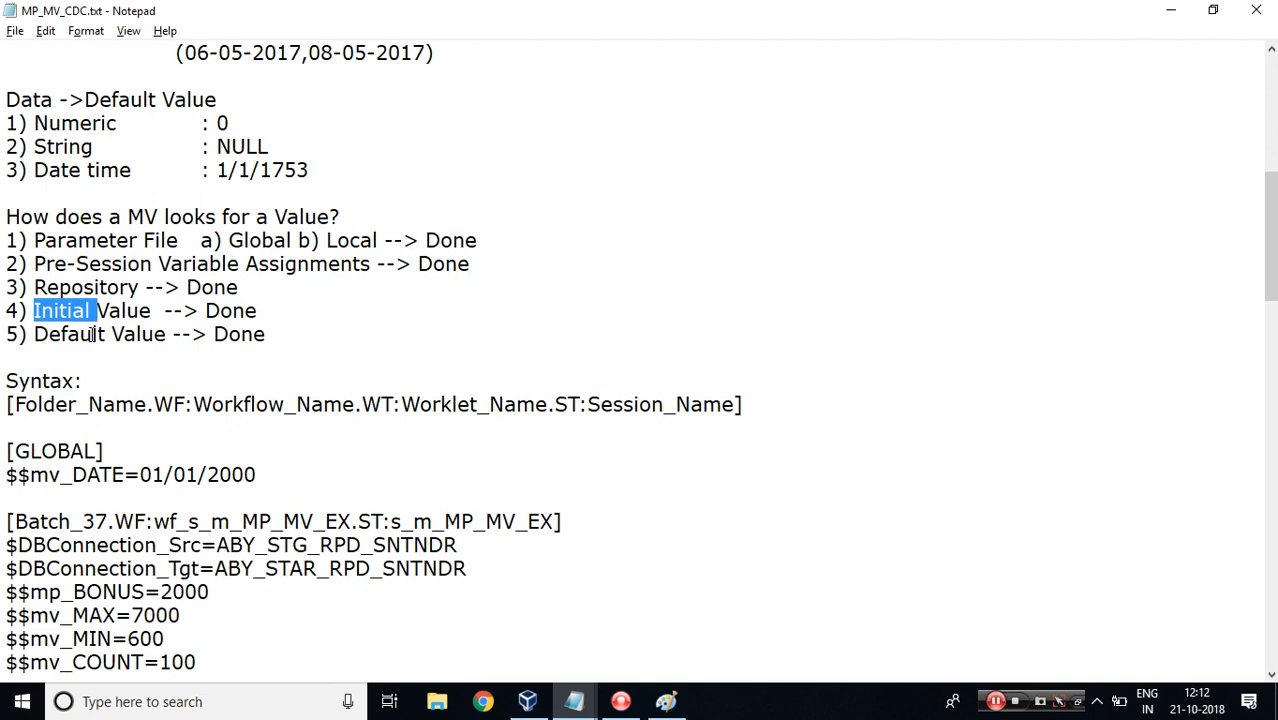
double_click(94, 334)
left_click(269, 334)
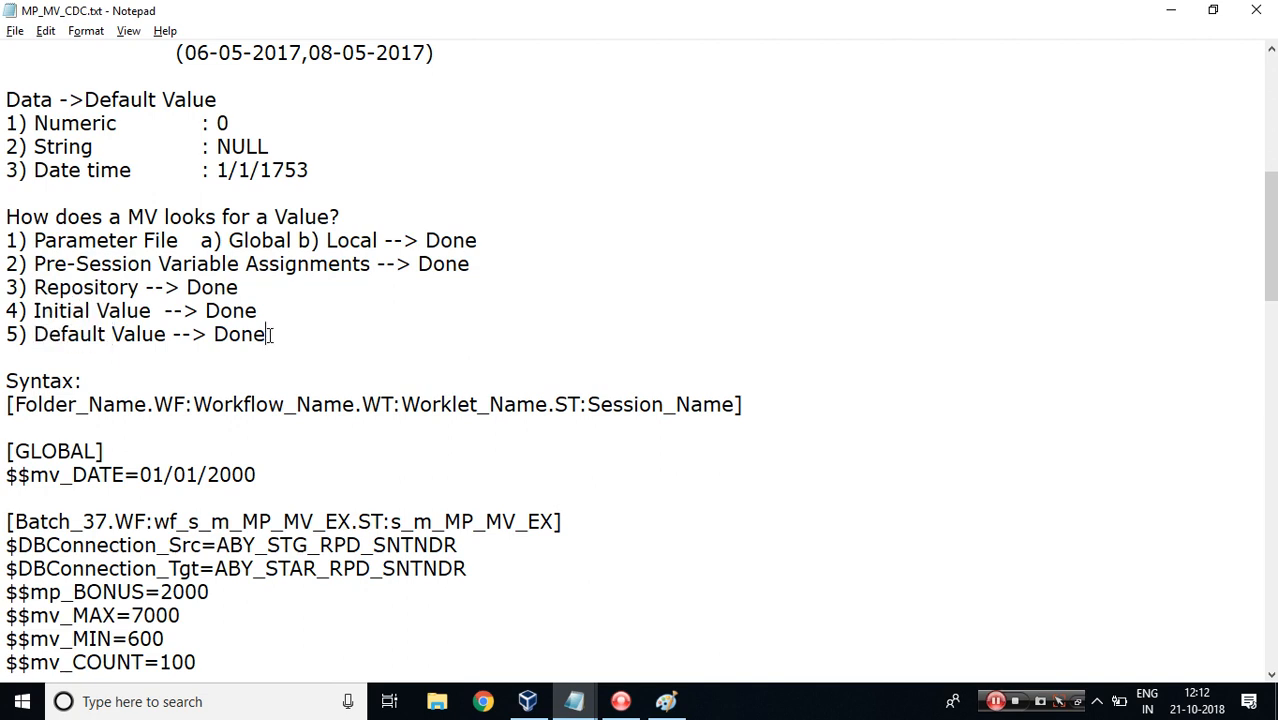
left_click_drag(1270, 250, 1256, 110)
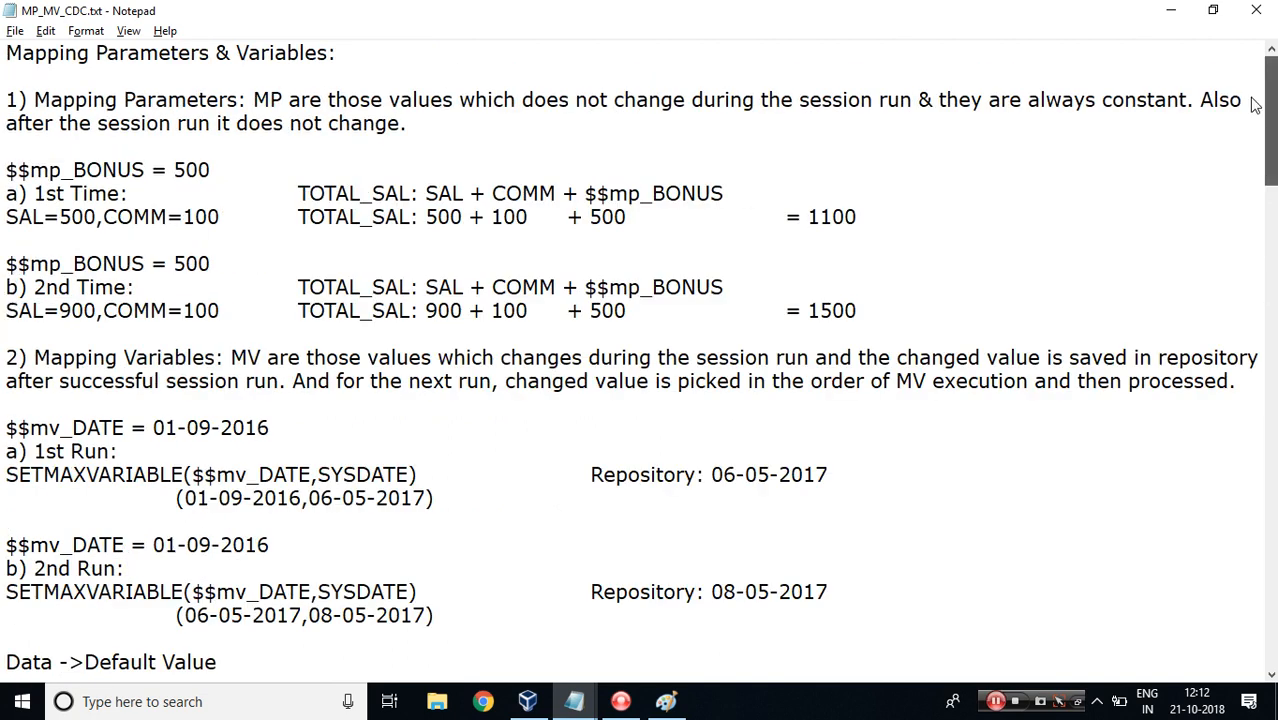
left_click_drag(336, 52, 5, 50)
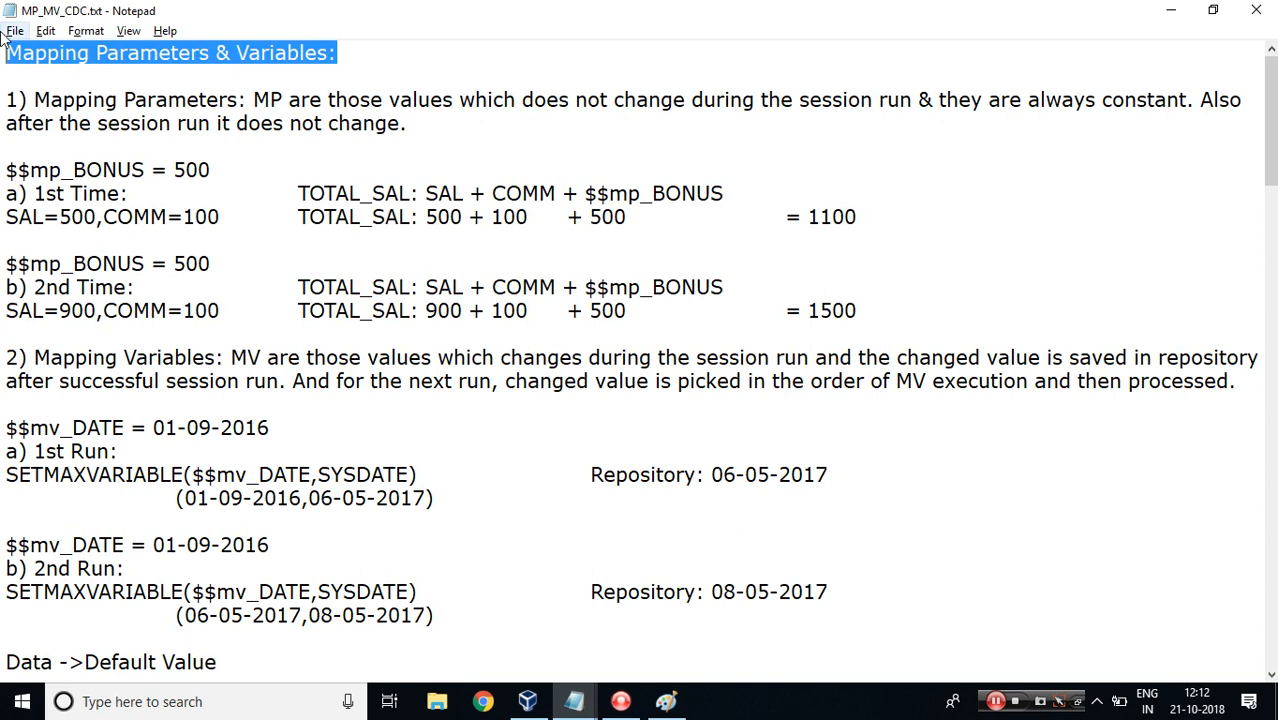
left_click(336, 60)
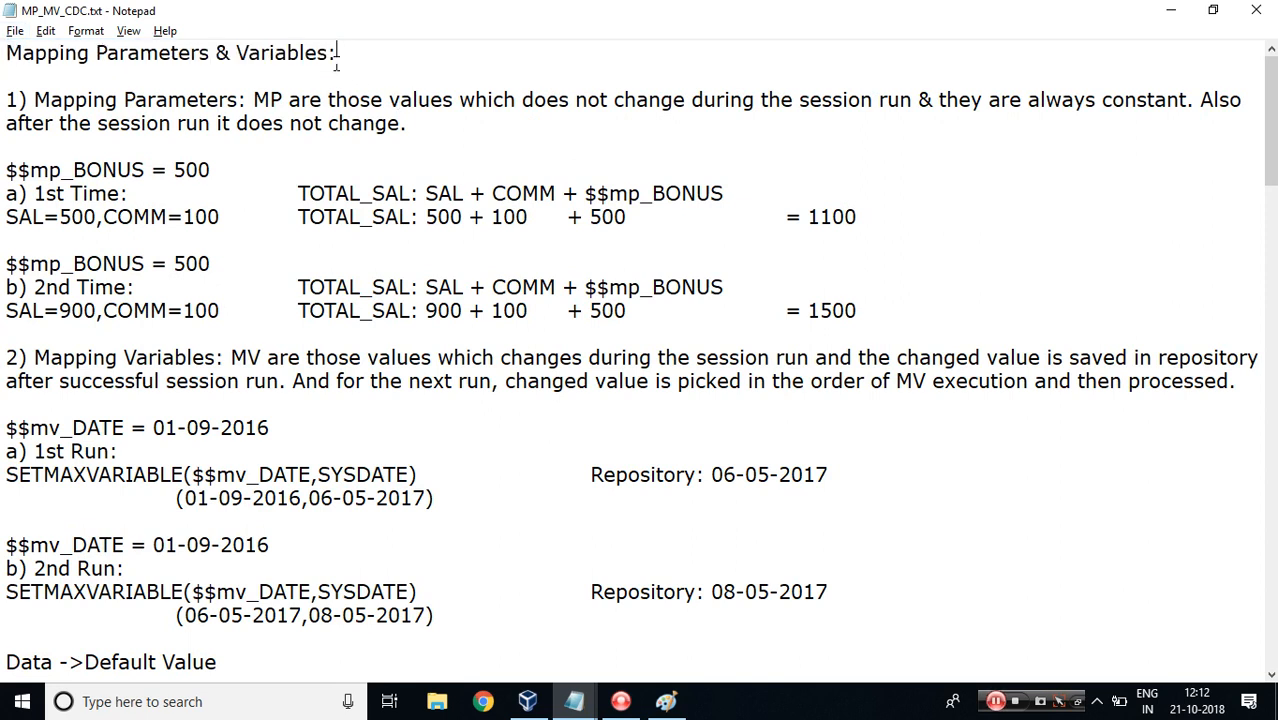